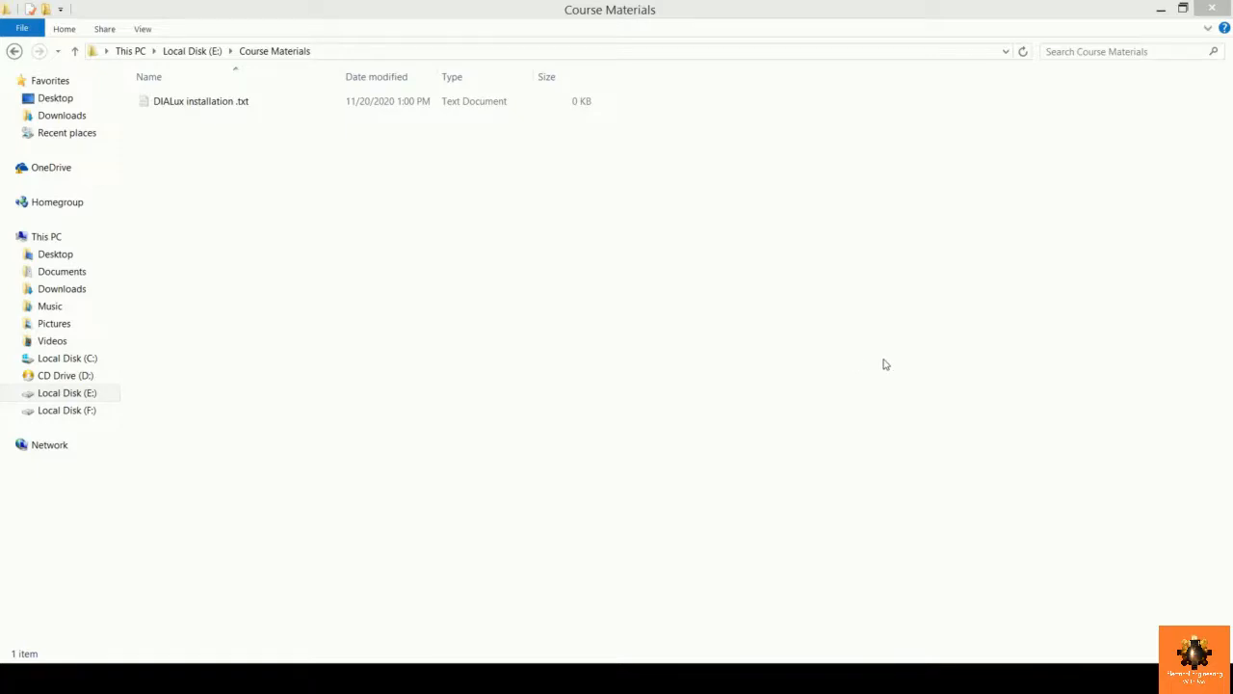
left_click(316, 108)
double_click(316, 109)
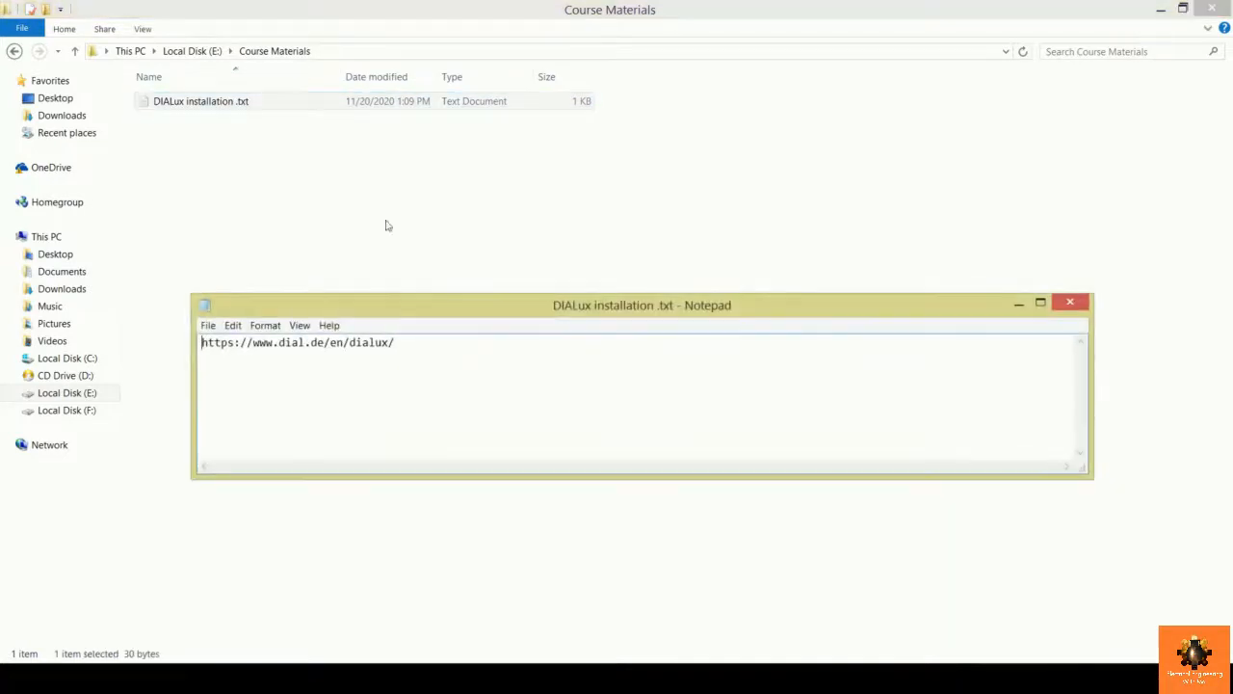
key("shift+Left")
key("shift+Left")
key("shift+Left")
key("shift+Left")
key("shift+Left")
key("shift+Left")
key("shift+Left")
key("shift+Left")
key("shift+Left")
key("shift+Left")
key("shift+Left")
key("shift+Left")
key("shift+Left")
key("shift+Left")
key("shift+Left")
key("shift+Left")
key("shift+Left")
key("shift+Left")
key("shift+Left")
key("shift+Left")
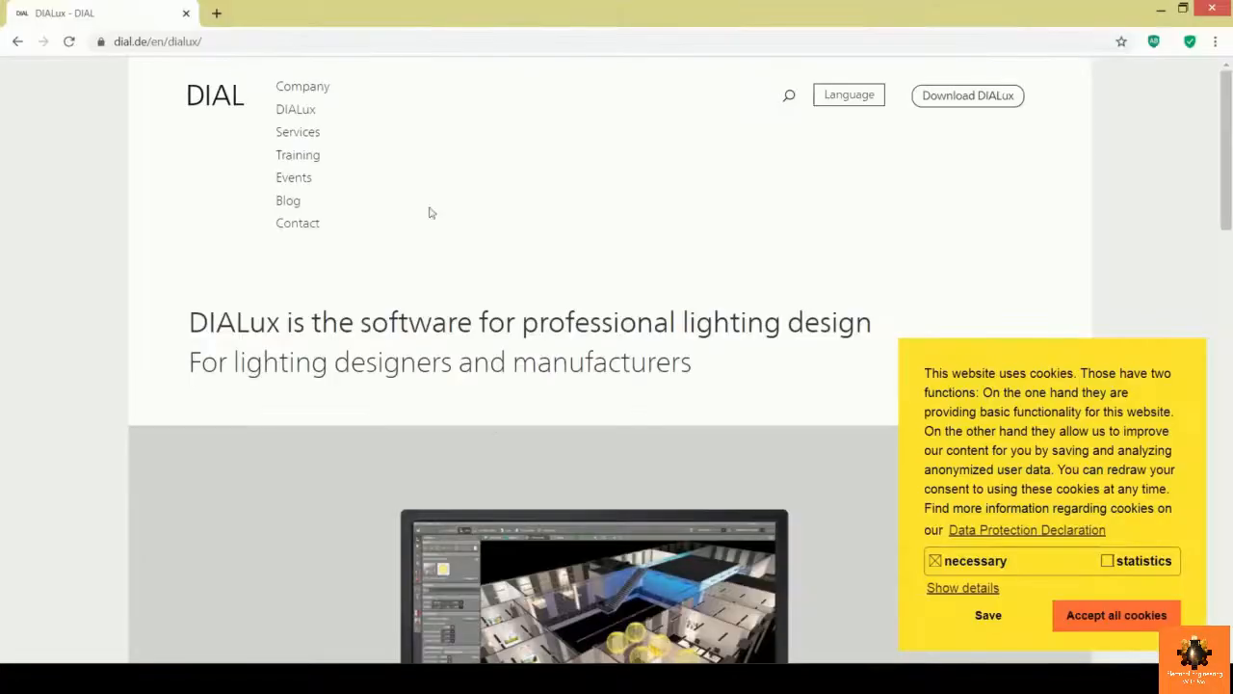
left_click(266, 41)
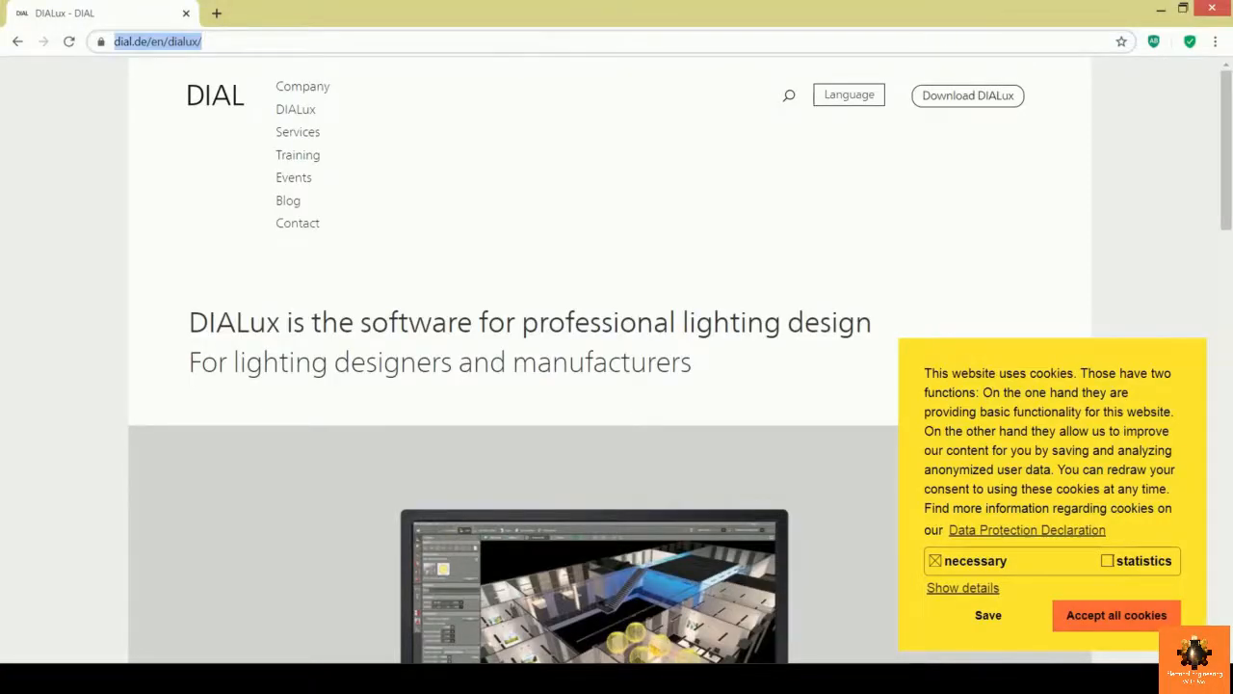
left_click(266, 41)
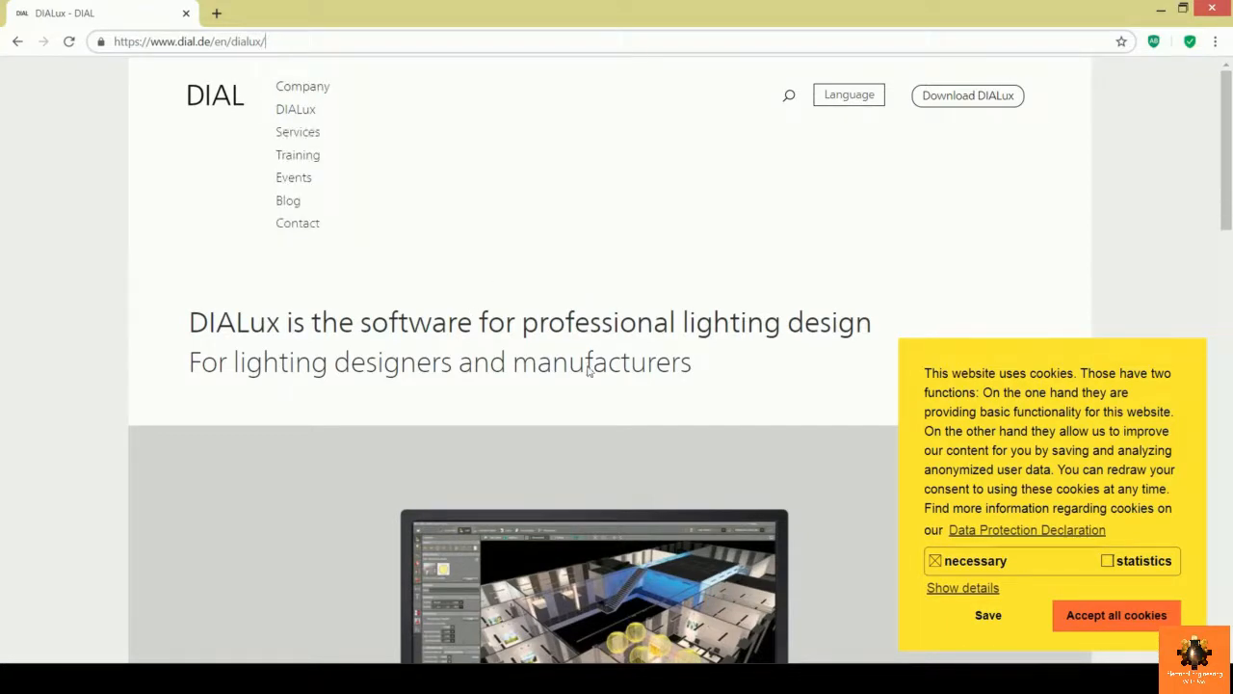
Step: Start the DIALux 4.13 download from the DIALux download page and cancel the running download
scroll(590, 368, "down", 3)
scroll(600, 318, "up", 3)
left_click(985, 104)
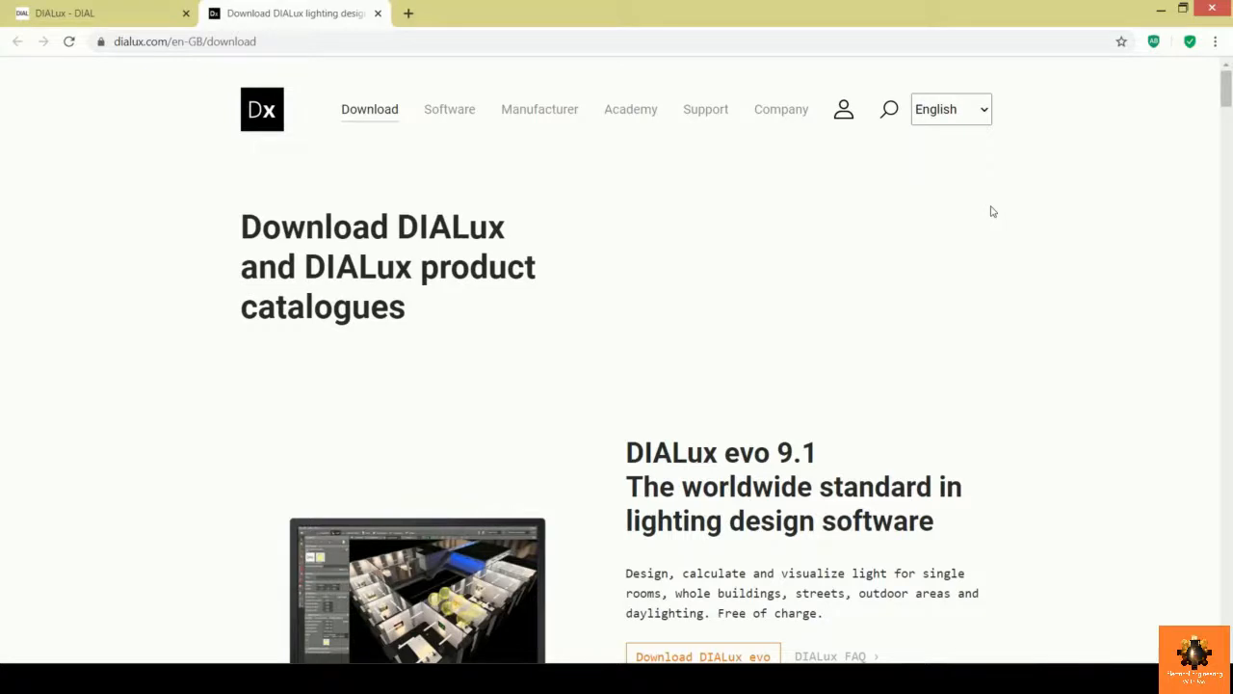
scroll(993, 211, "down", 10)
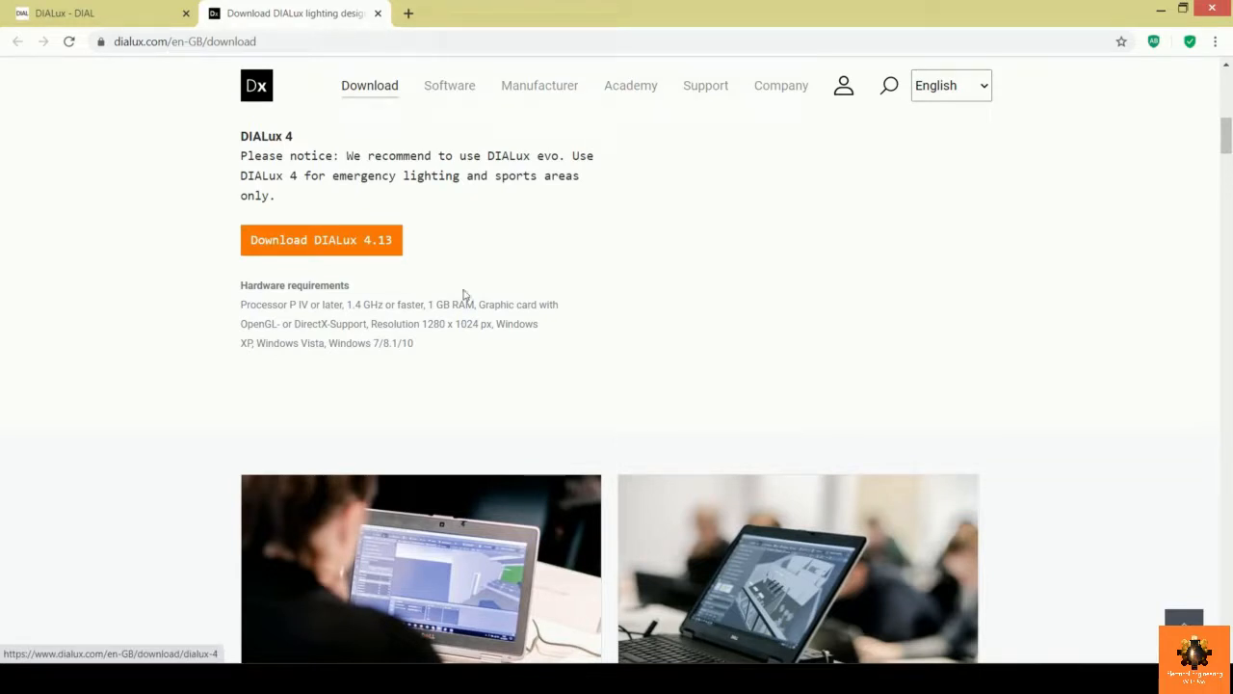
left_click(393, 247)
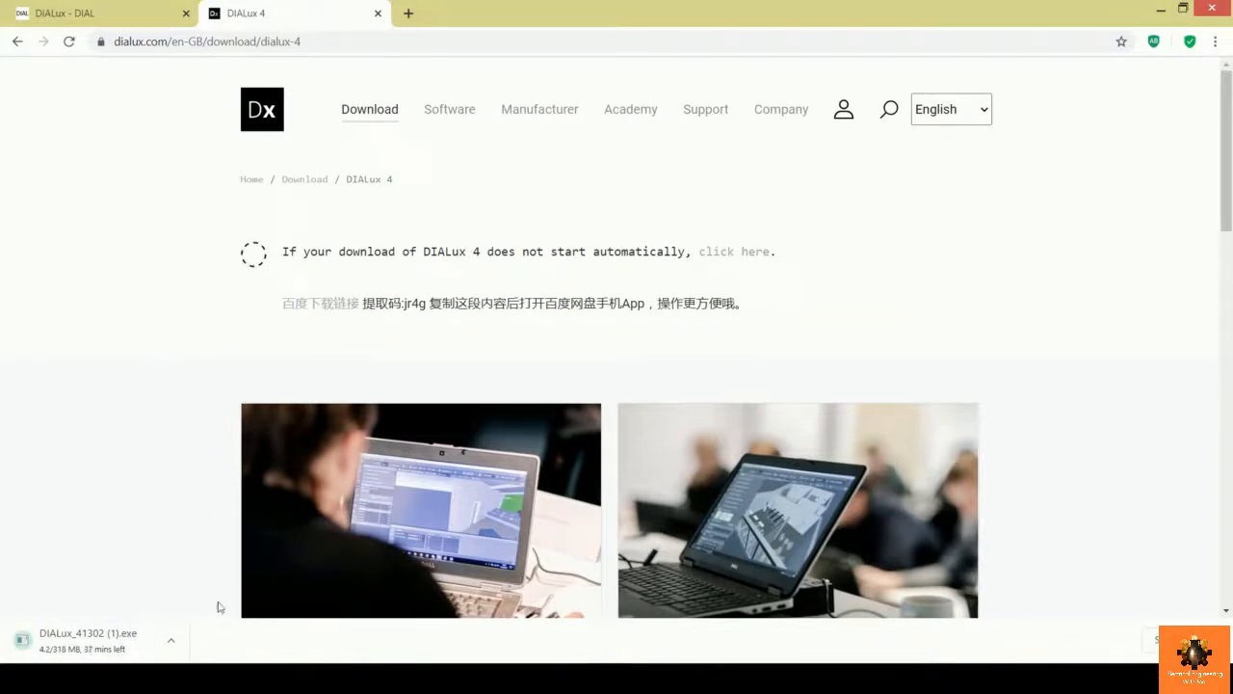
left_click(172, 639)
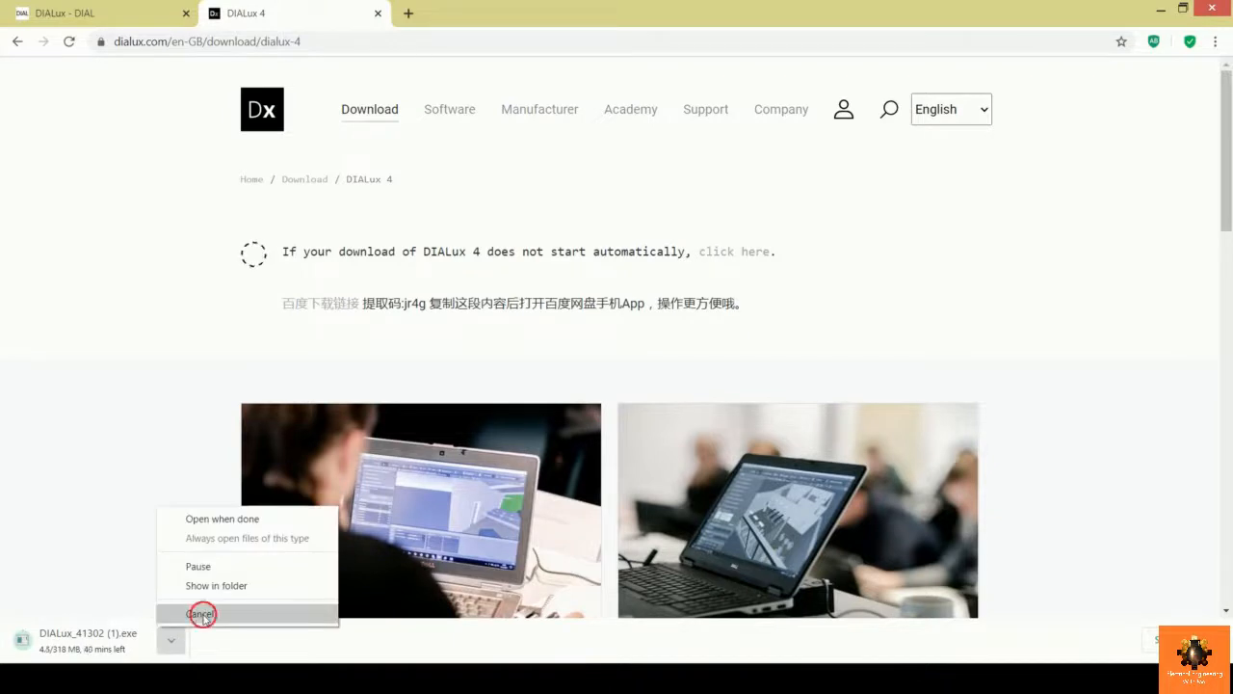
left_click(201, 614)
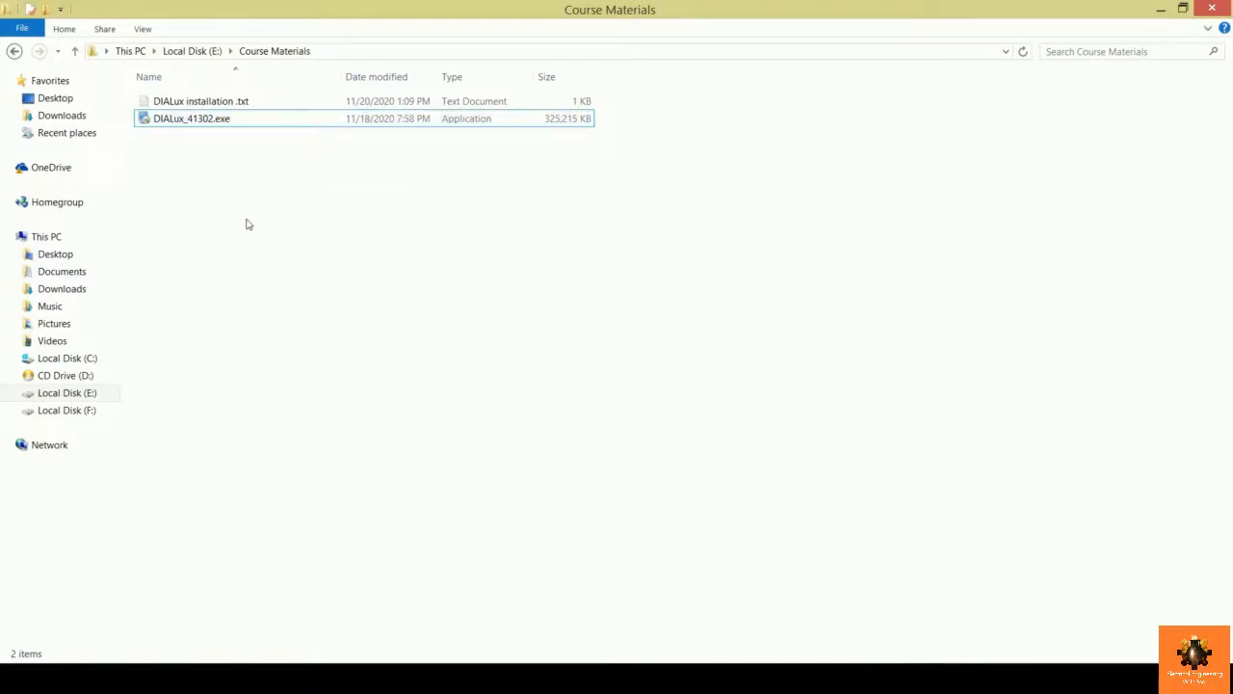
Step: Run the DIALux_41302.exe setup with the default installation folder and abort the installation in progress
double_click(286, 119)
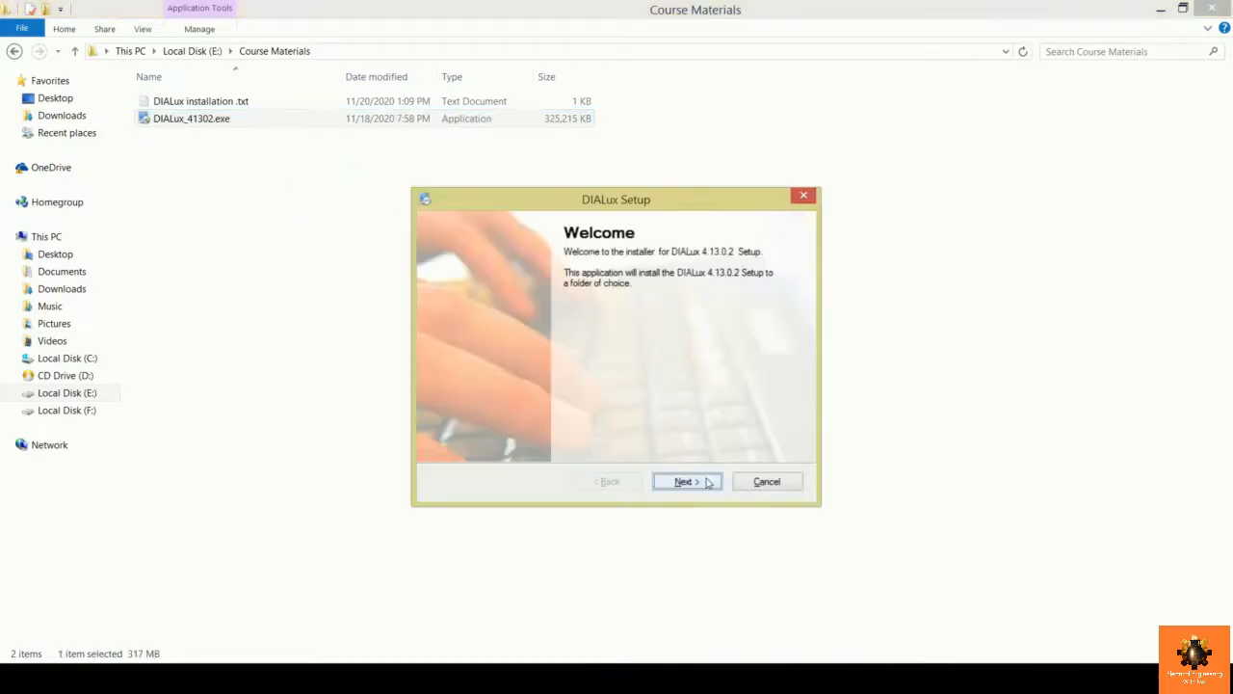
left_click(707, 481)
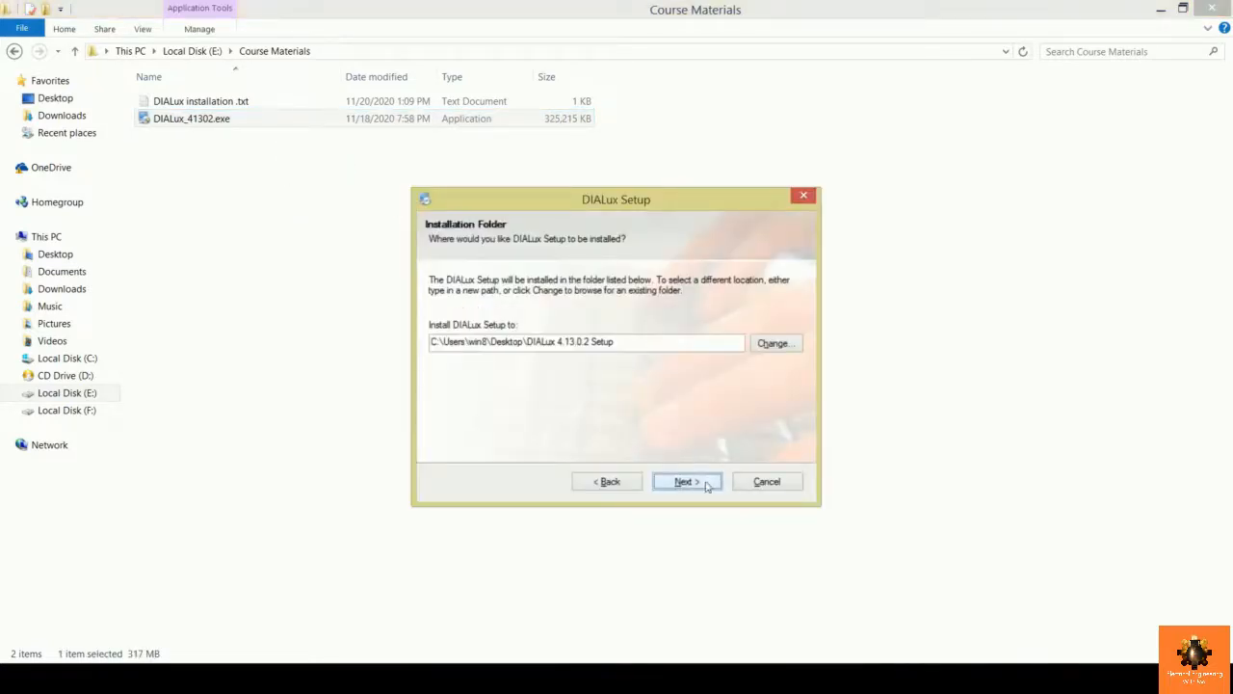
left_click(707, 484)
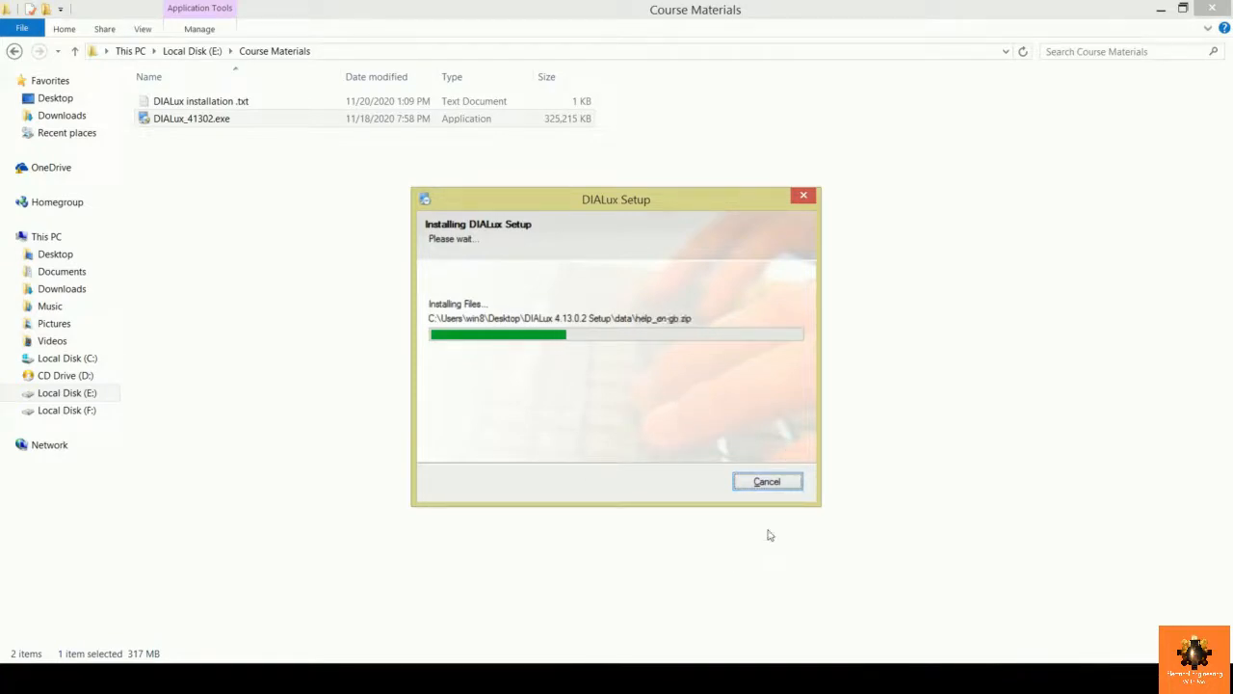
left_click(781, 484)
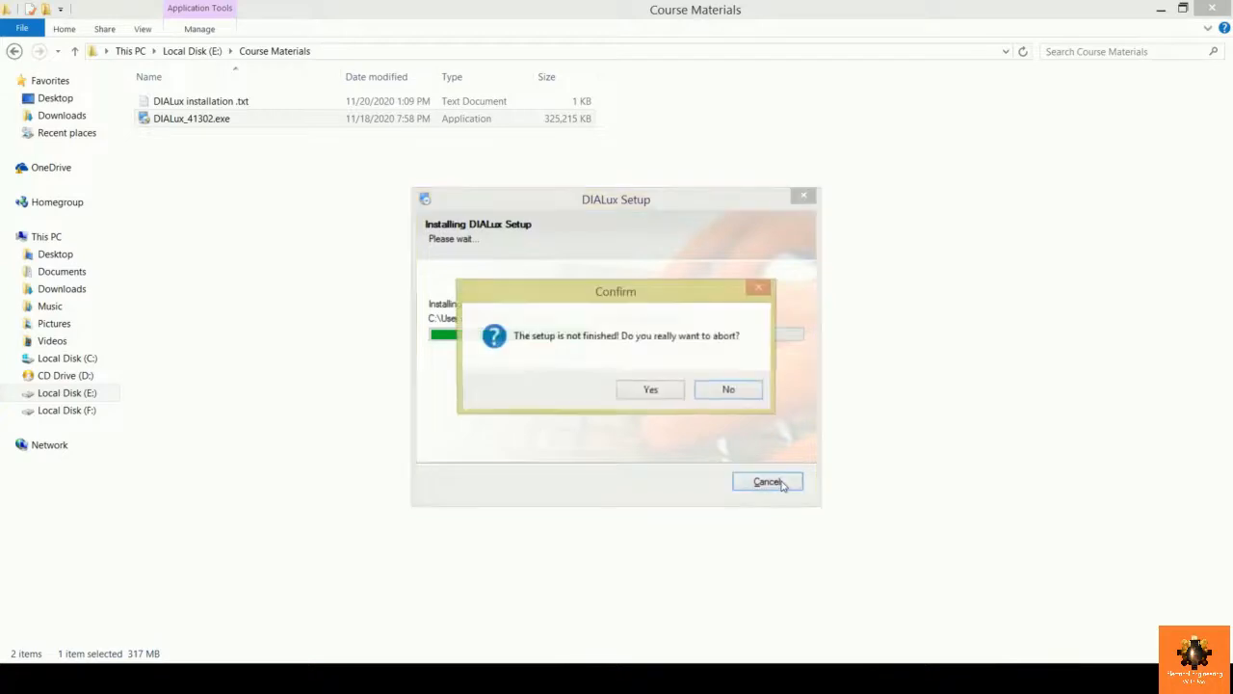
left_click(651, 389)
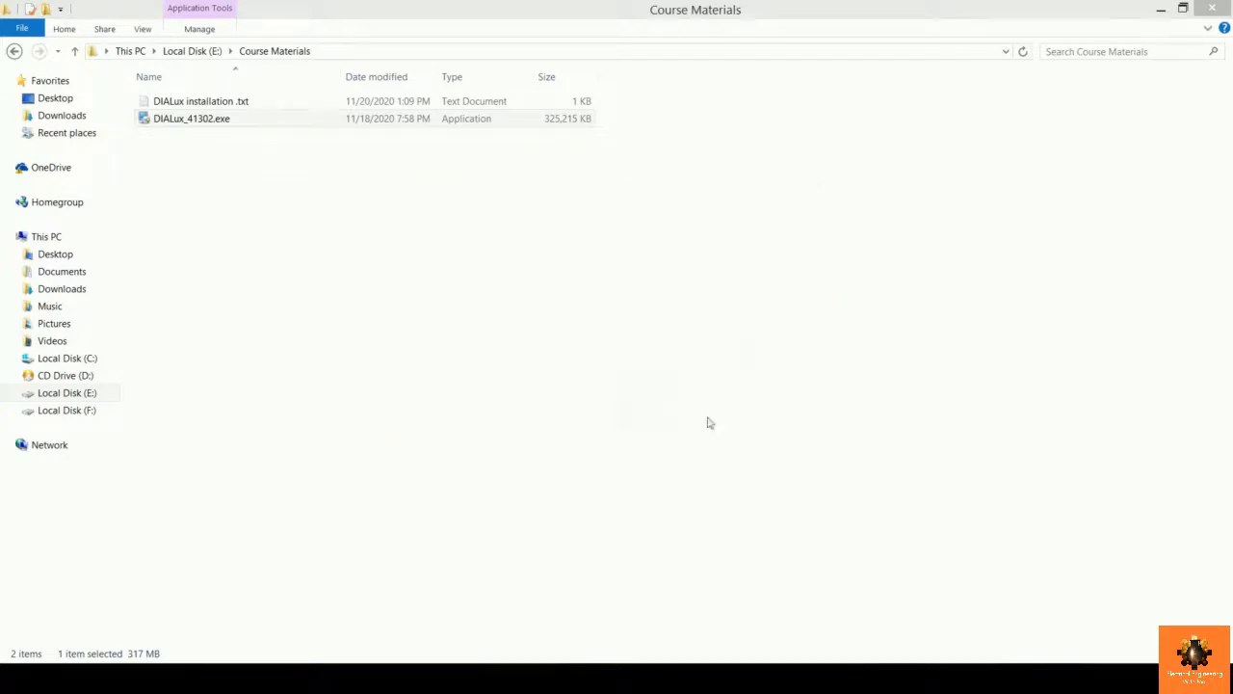
left_click(594, 408)
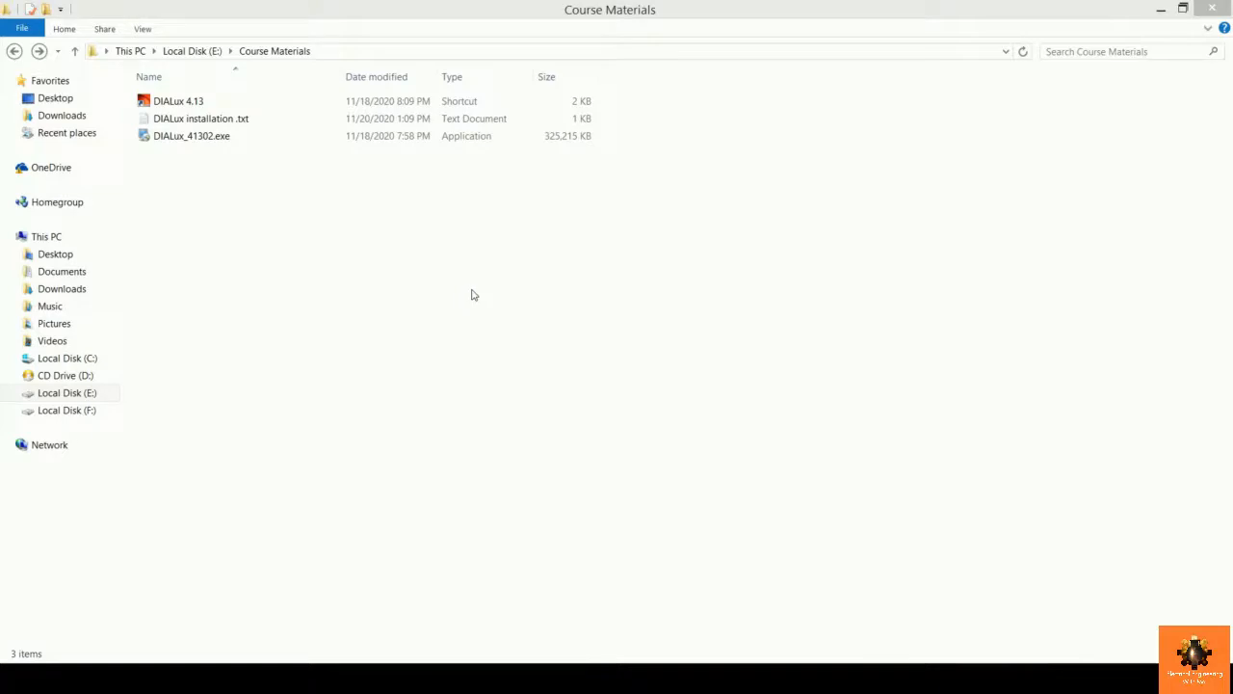
Step: Launch DIALux 4.13 from its shortcut in Course Materials and create a new interior project
left_click(222, 104)
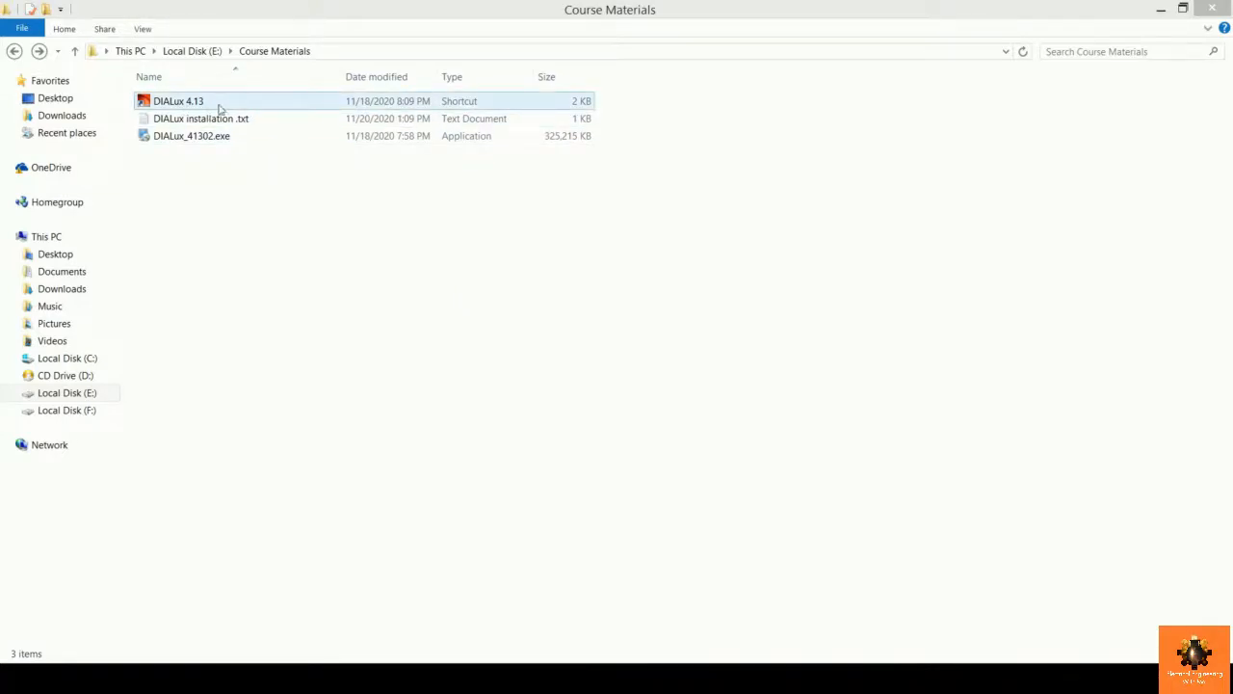
double_click(304, 101)
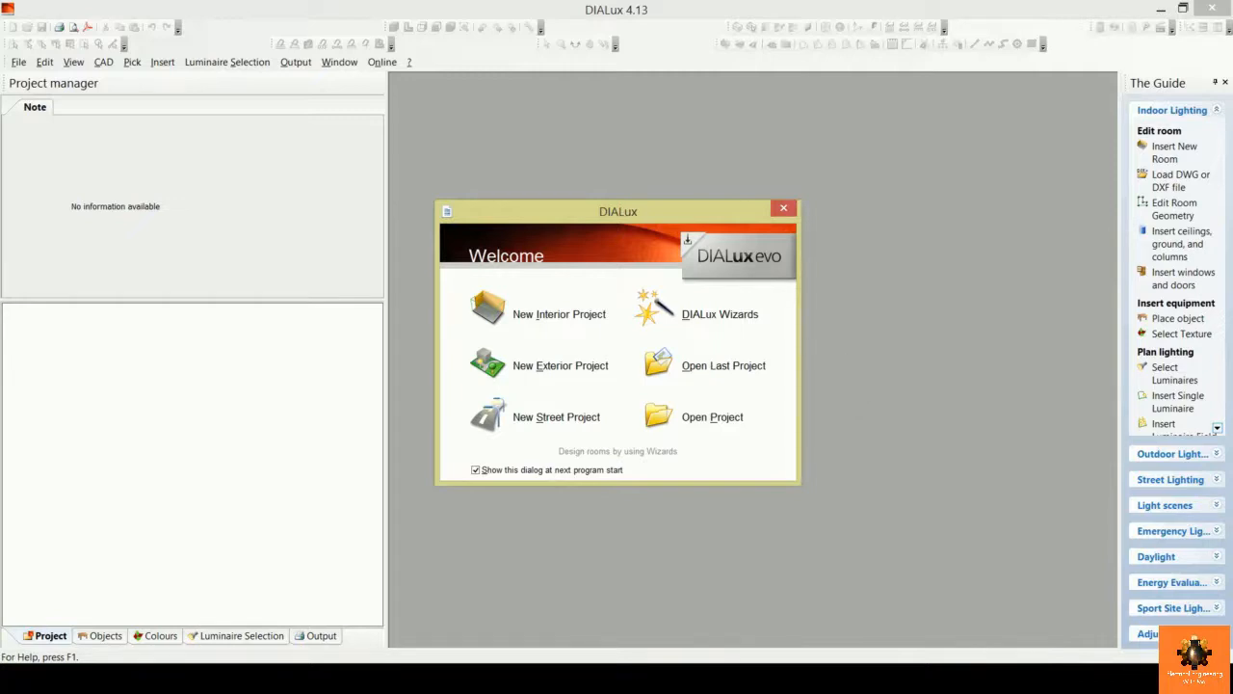
left_click(563, 314)
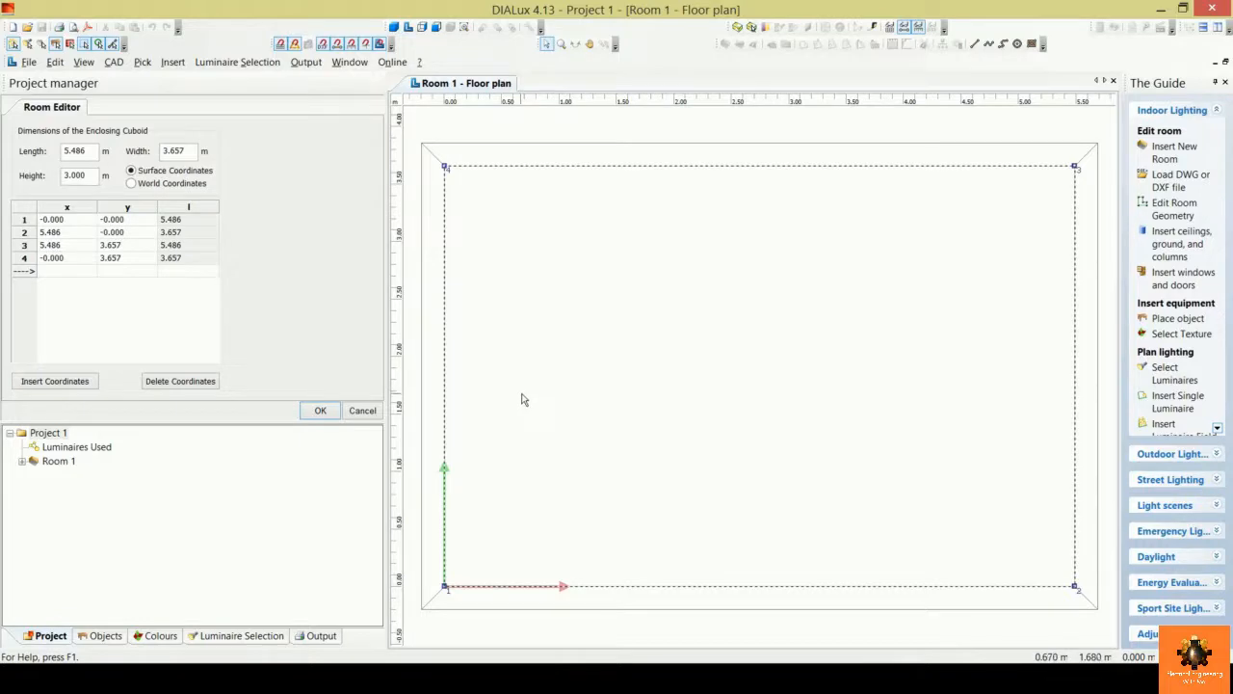
right_click(445, 532)
left_click(166, 582)
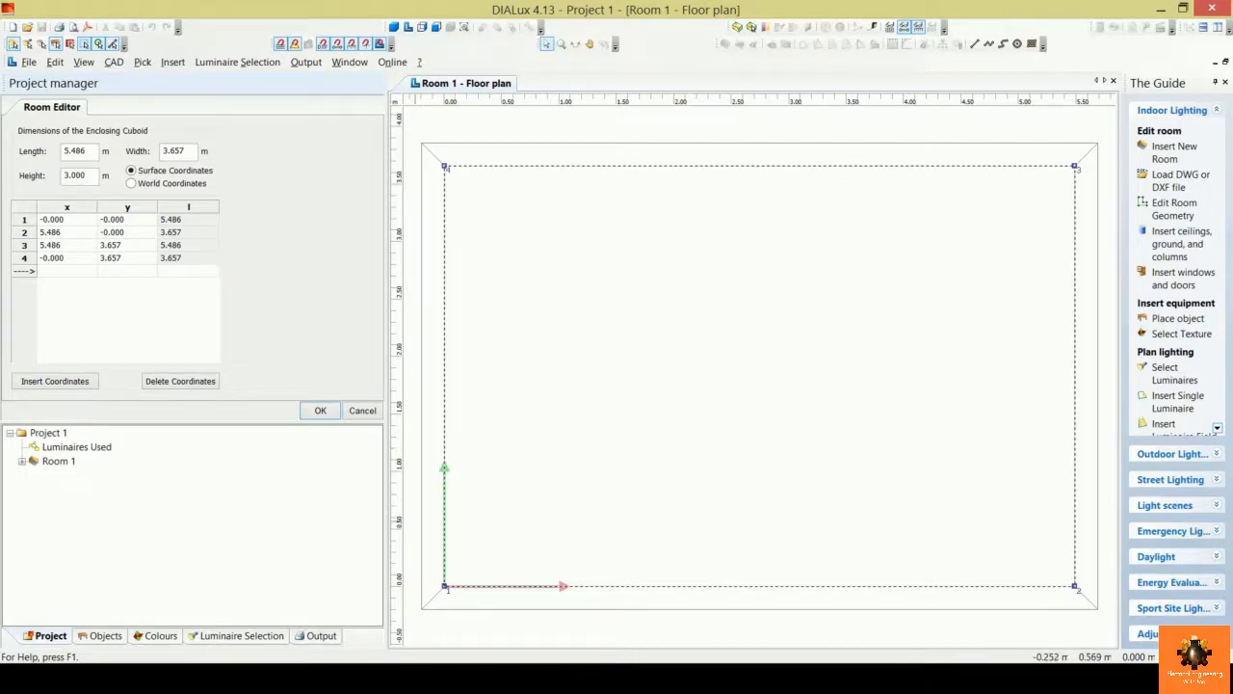
Step: Browse the indoor object library, examining office accessories, beds, shelves, chairs and the Graphis tables
left_click(104, 636)
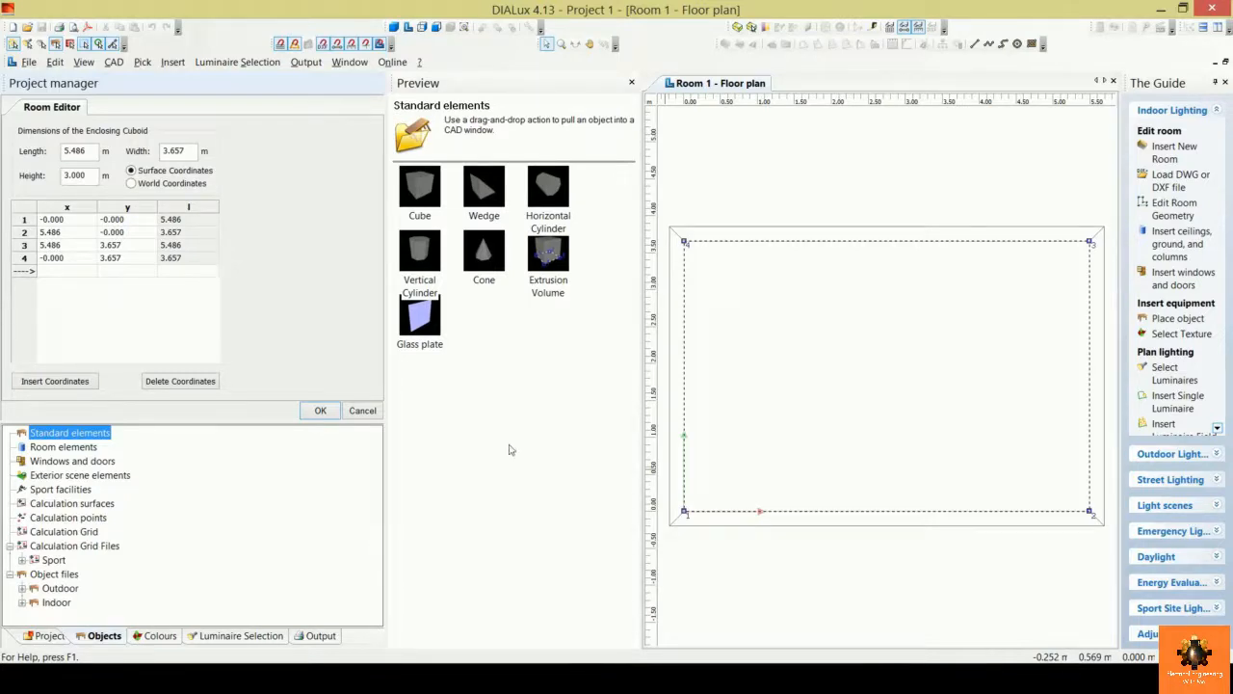
left_click(21, 602)
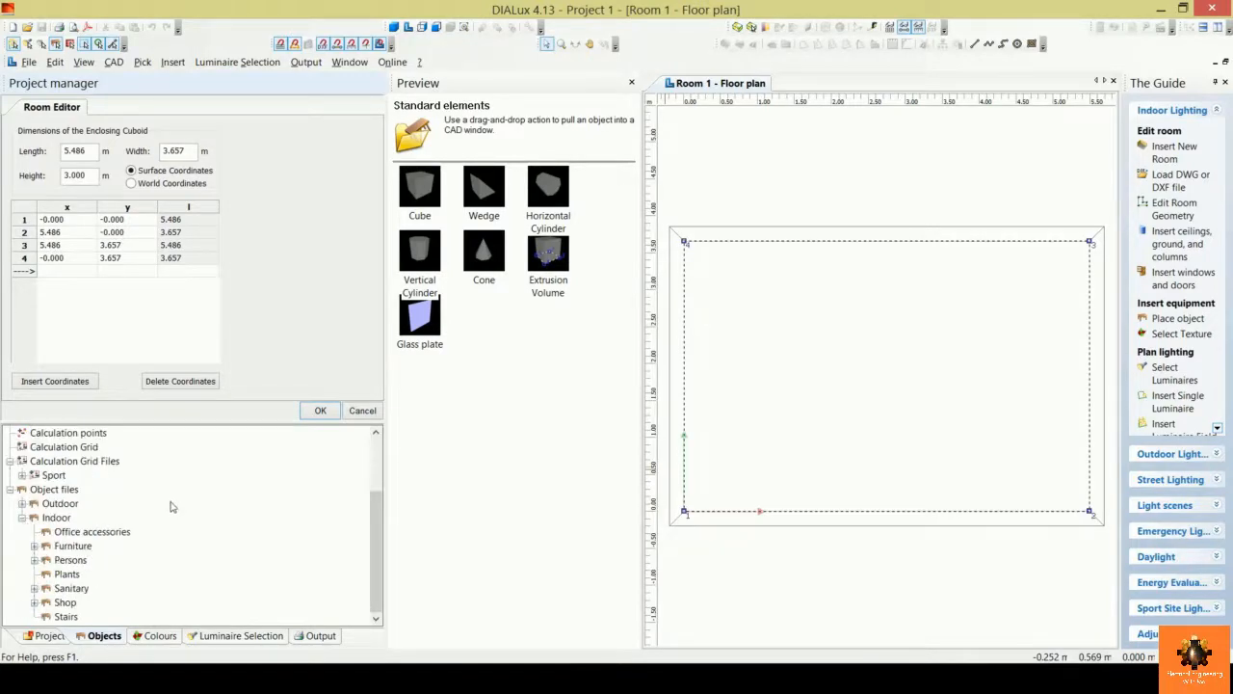
left_click(121, 536)
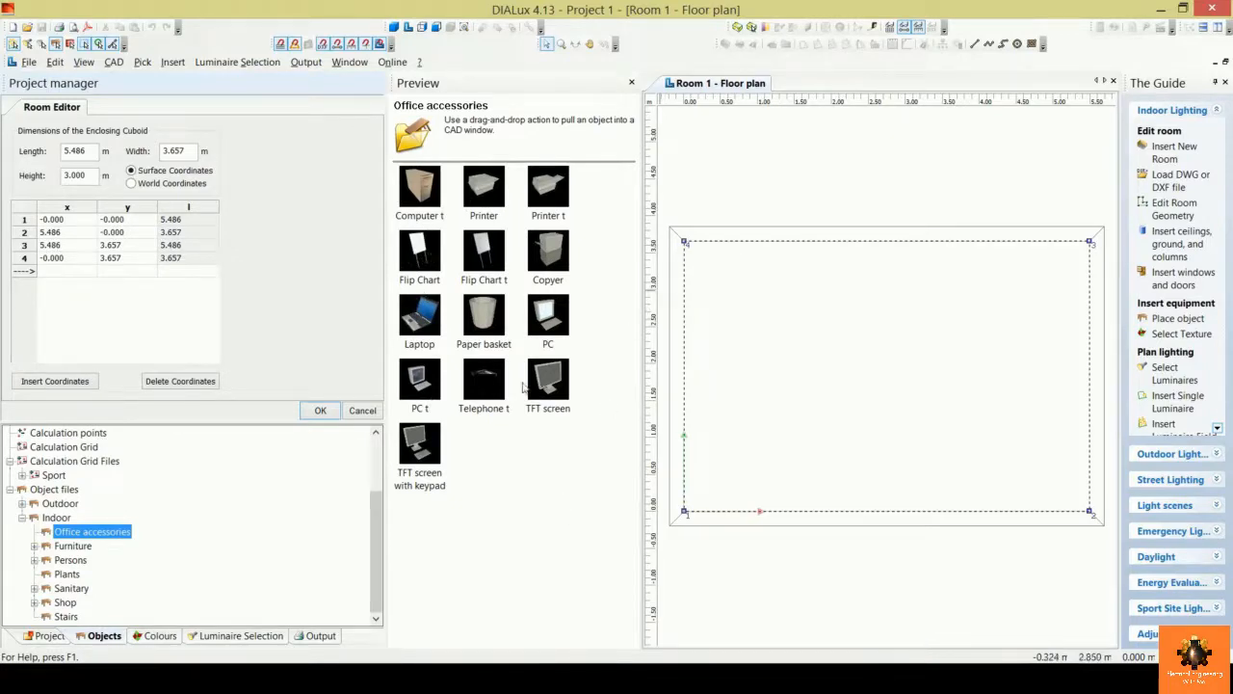
left_click(35, 547)
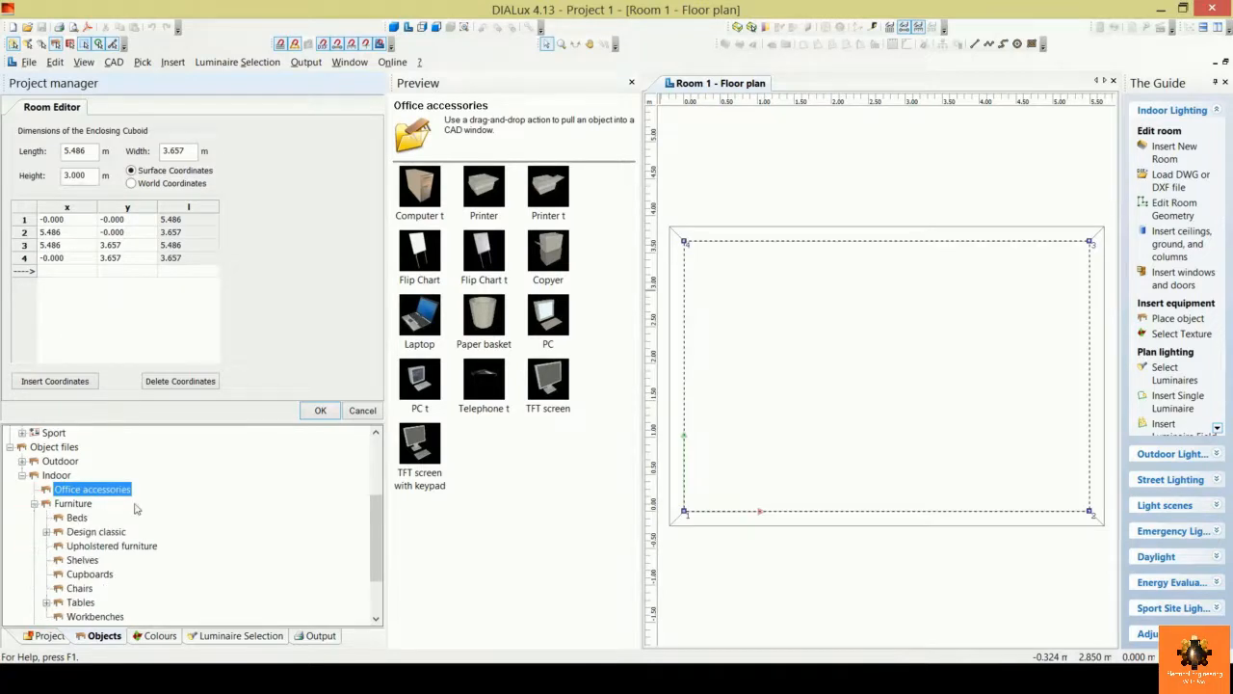
scroll(89, 510, "down", 1)
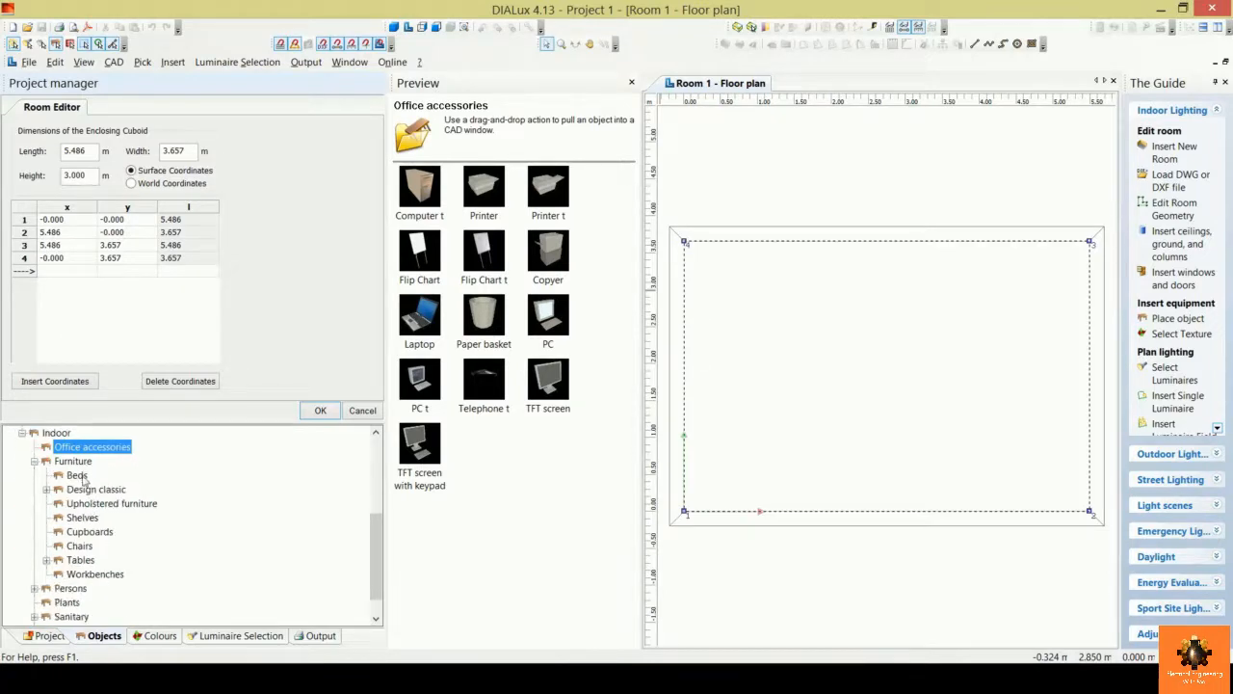
left_click(79, 476)
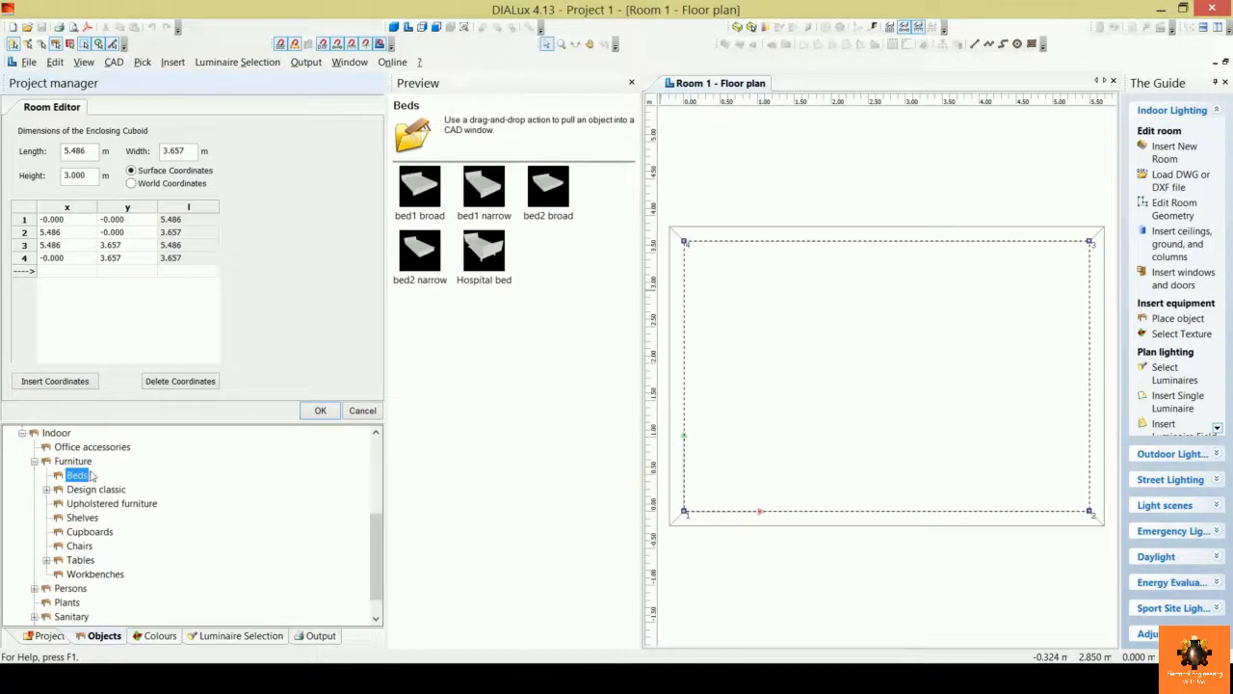
left_click(82, 518)
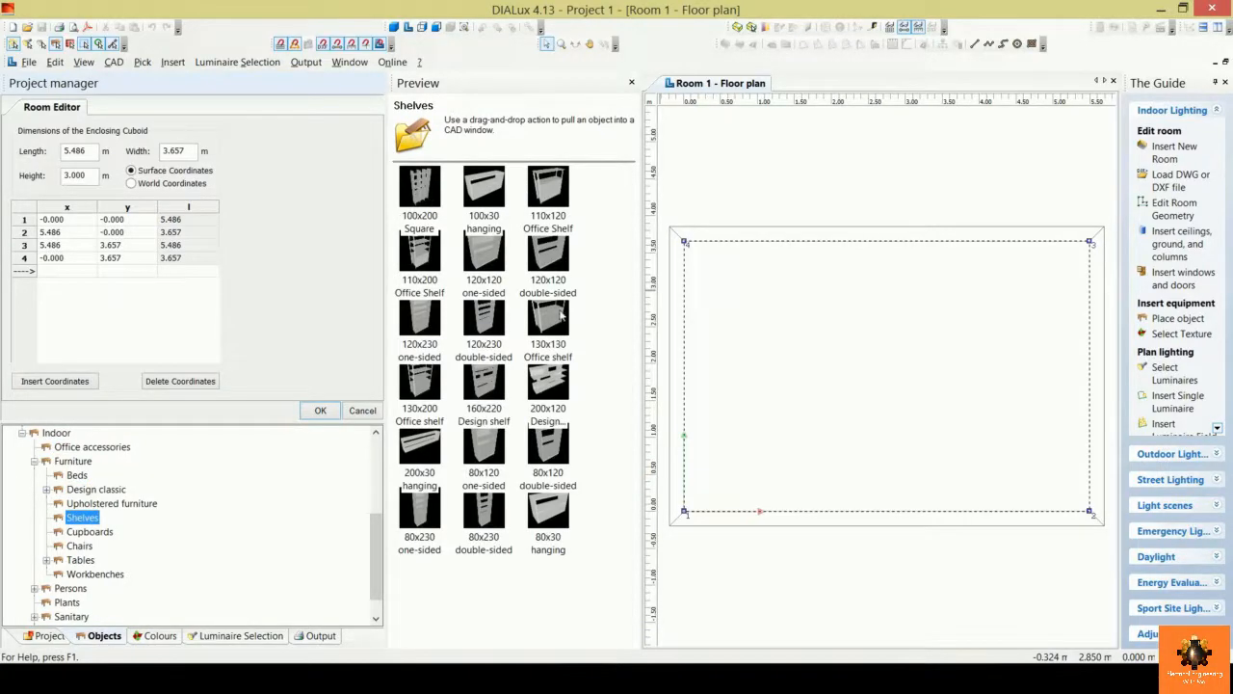
left_click(81, 547)
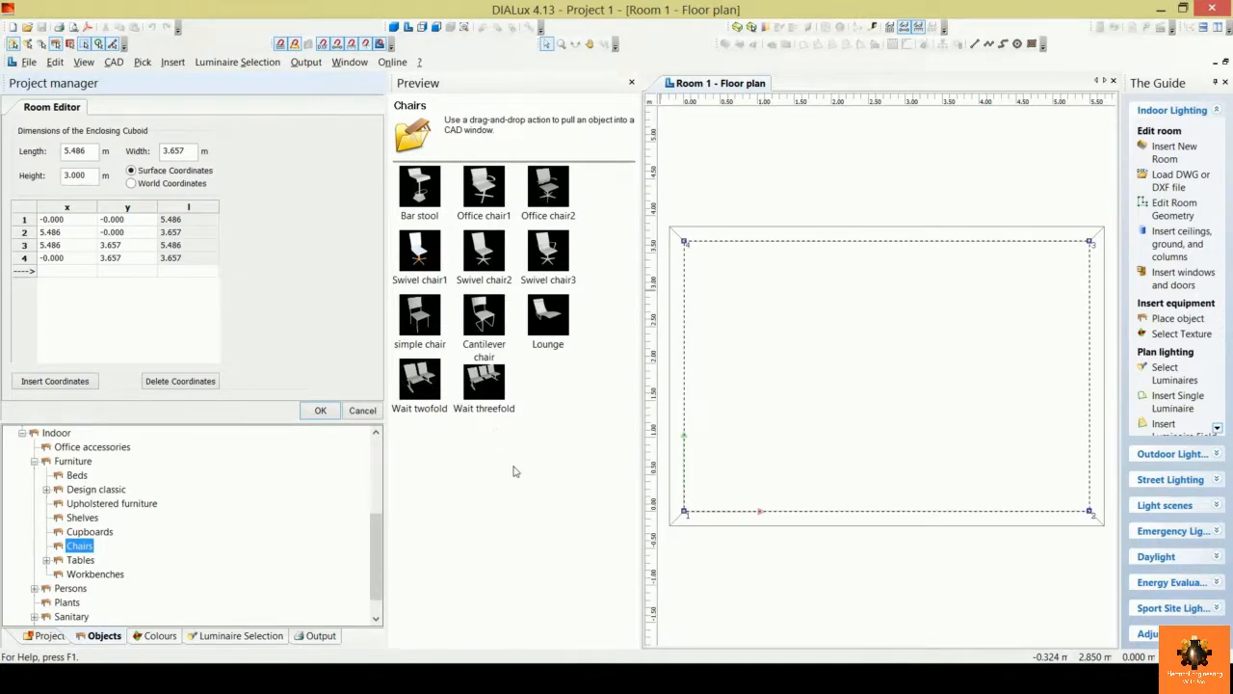
left_click(45, 560)
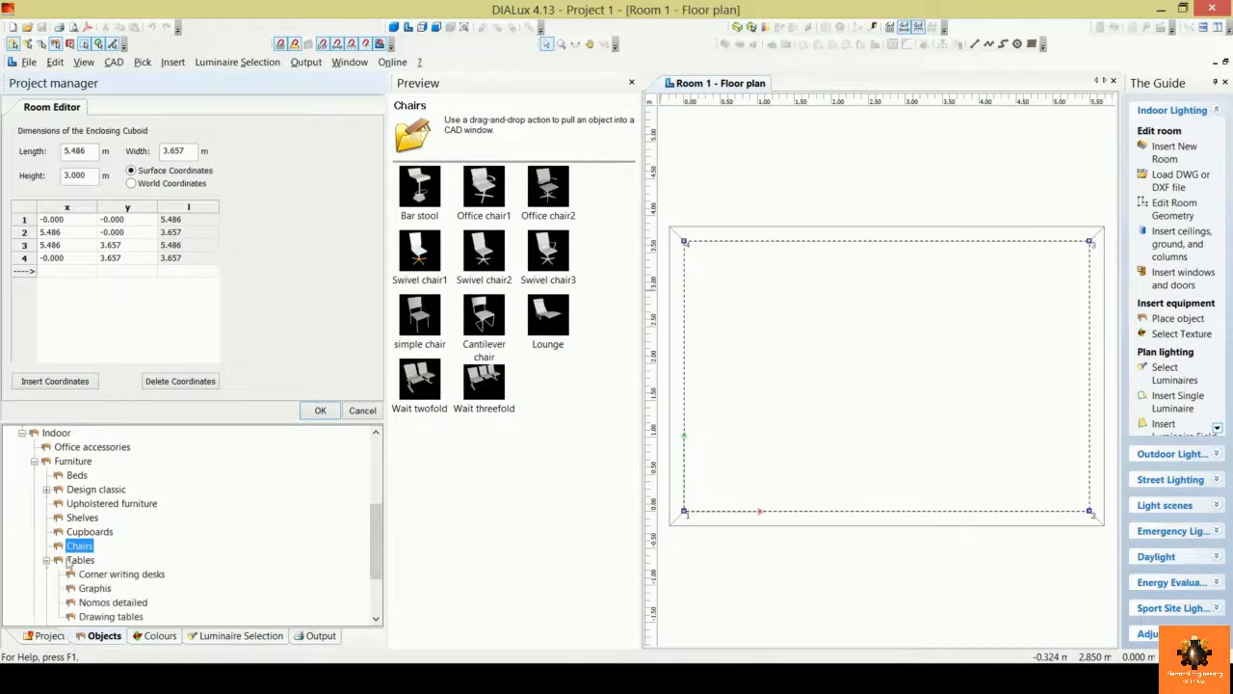
scroll(77, 558, "down", 1)
left_click(95, 545)
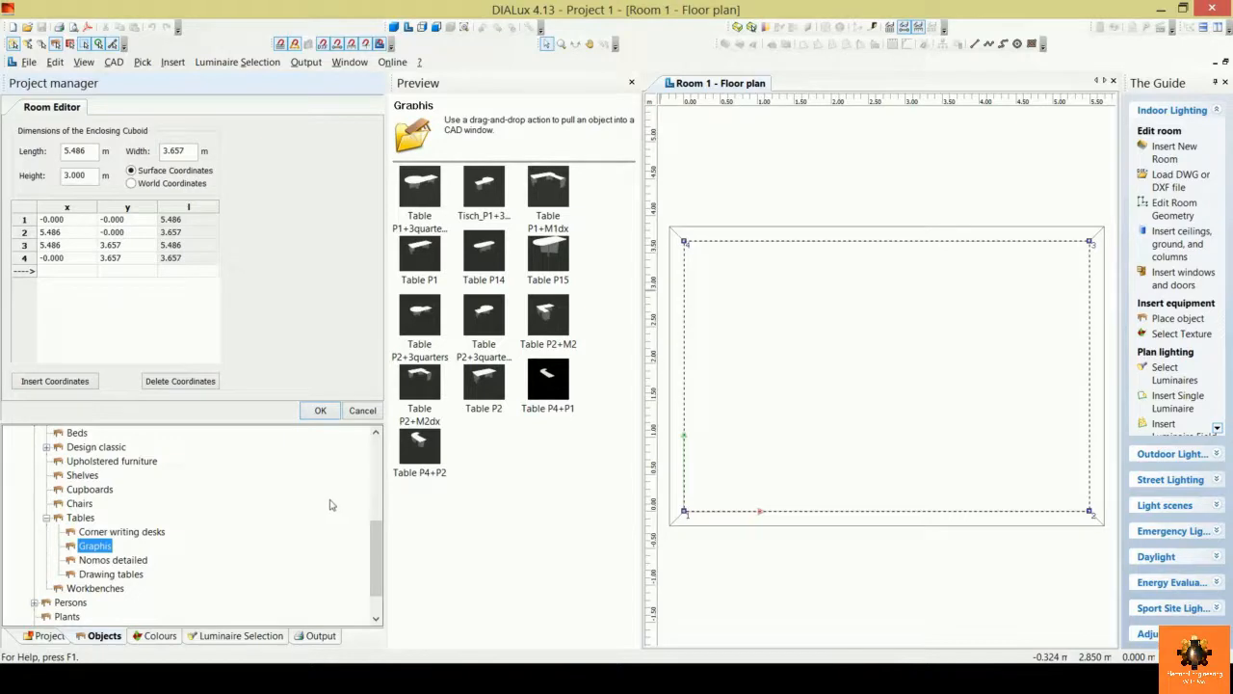
left_click(106, 636)
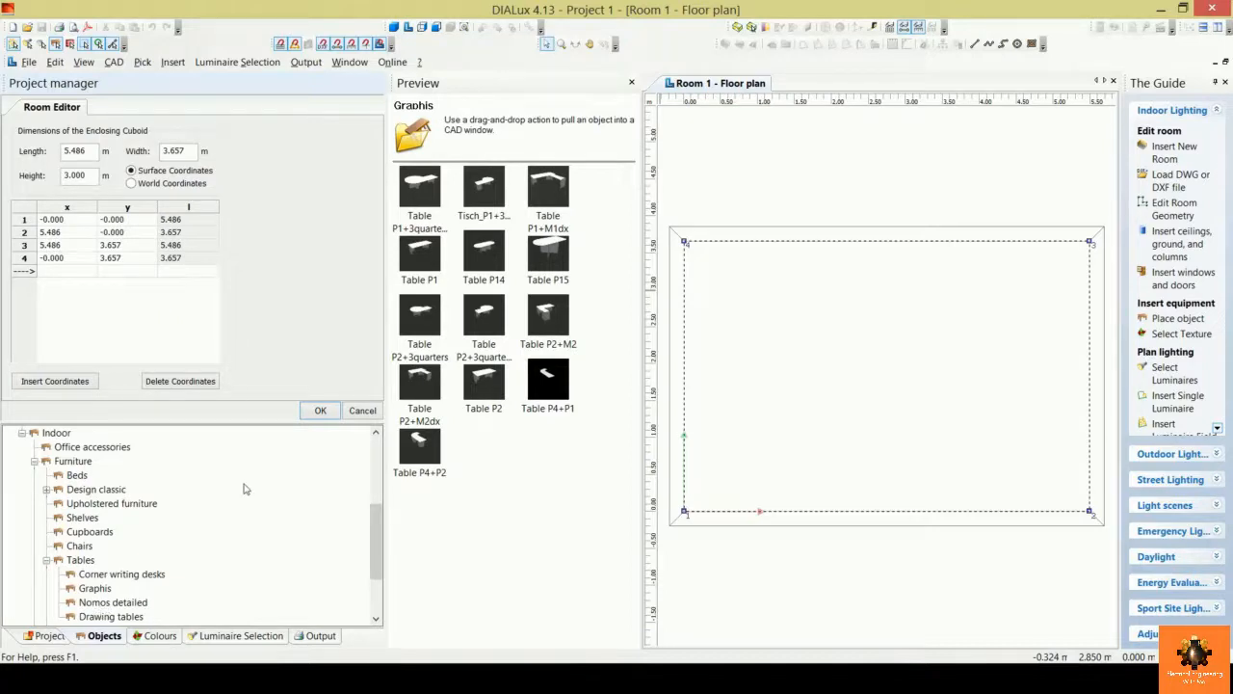
Step: Open the colour library and expand its outdoor and indoor texture groups
left_click(159, 636)
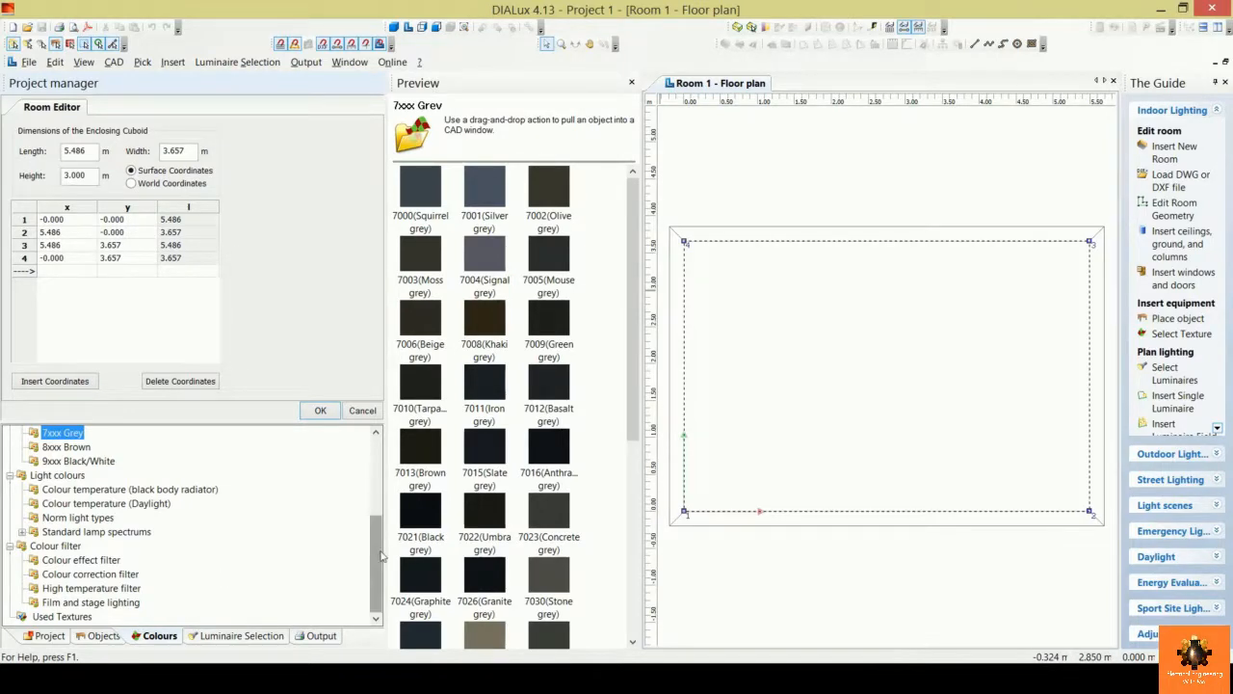
left_click_drag(376, 573, 364, 488)
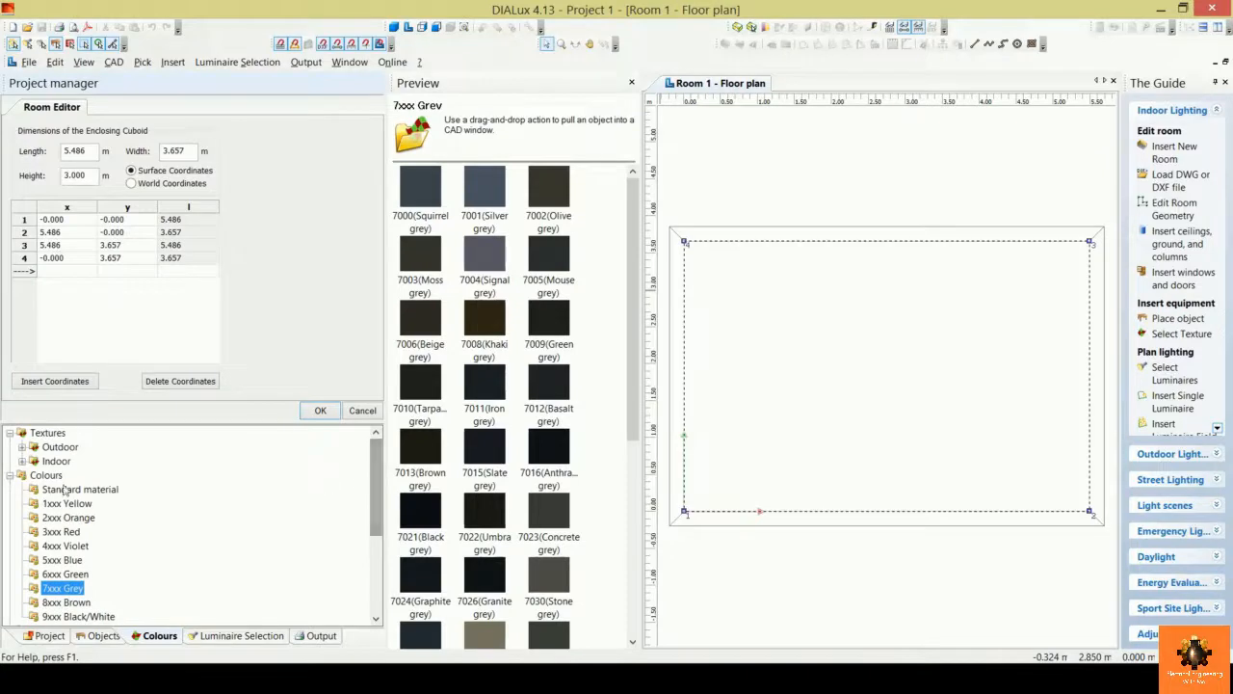
left_click(22, 448)
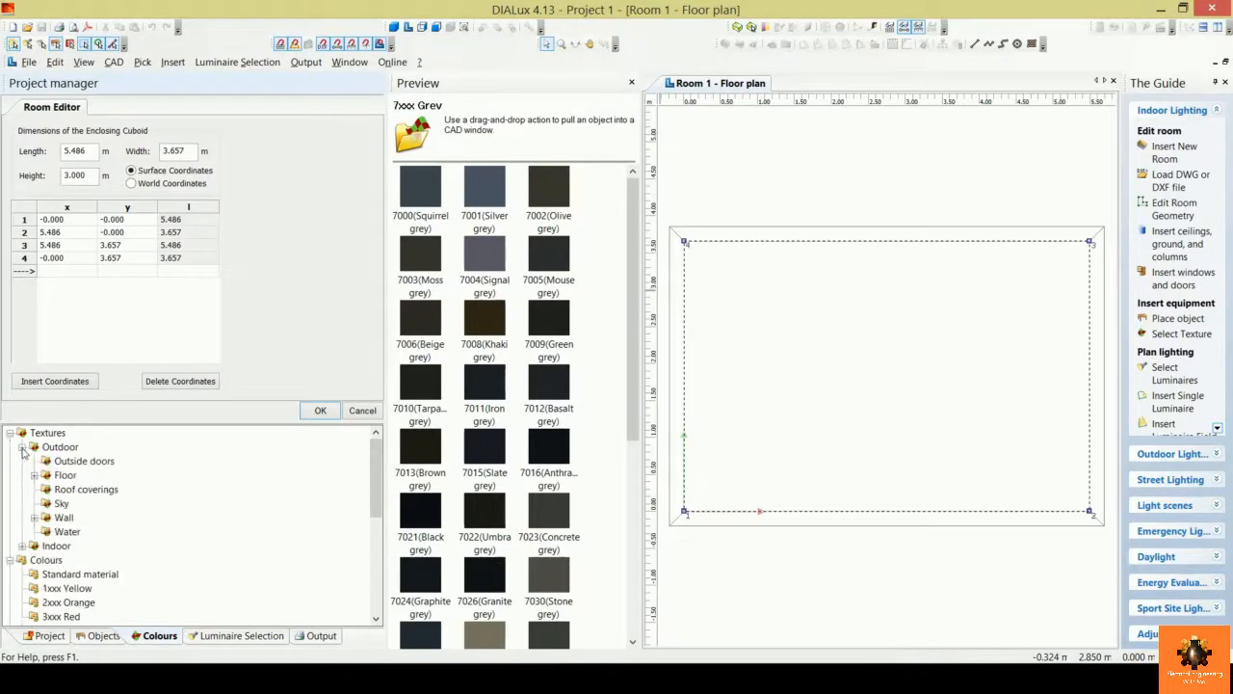
left_click(23, 545)
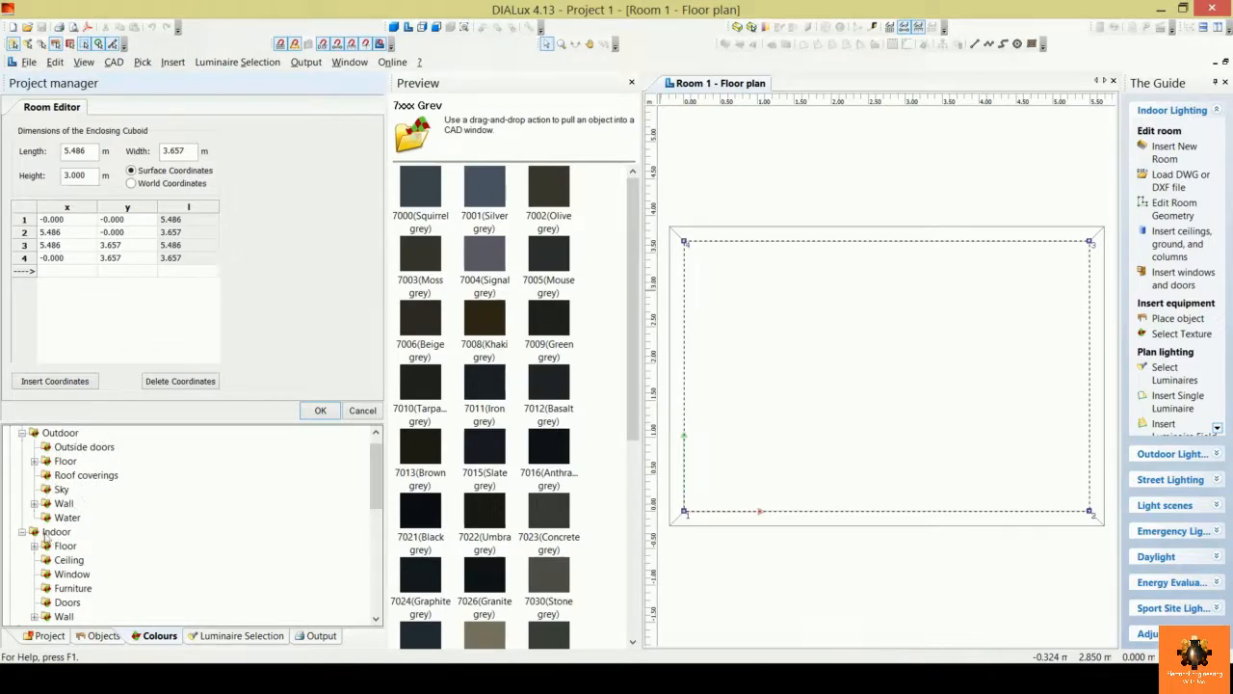
scroll(73, 523, "down", 1)
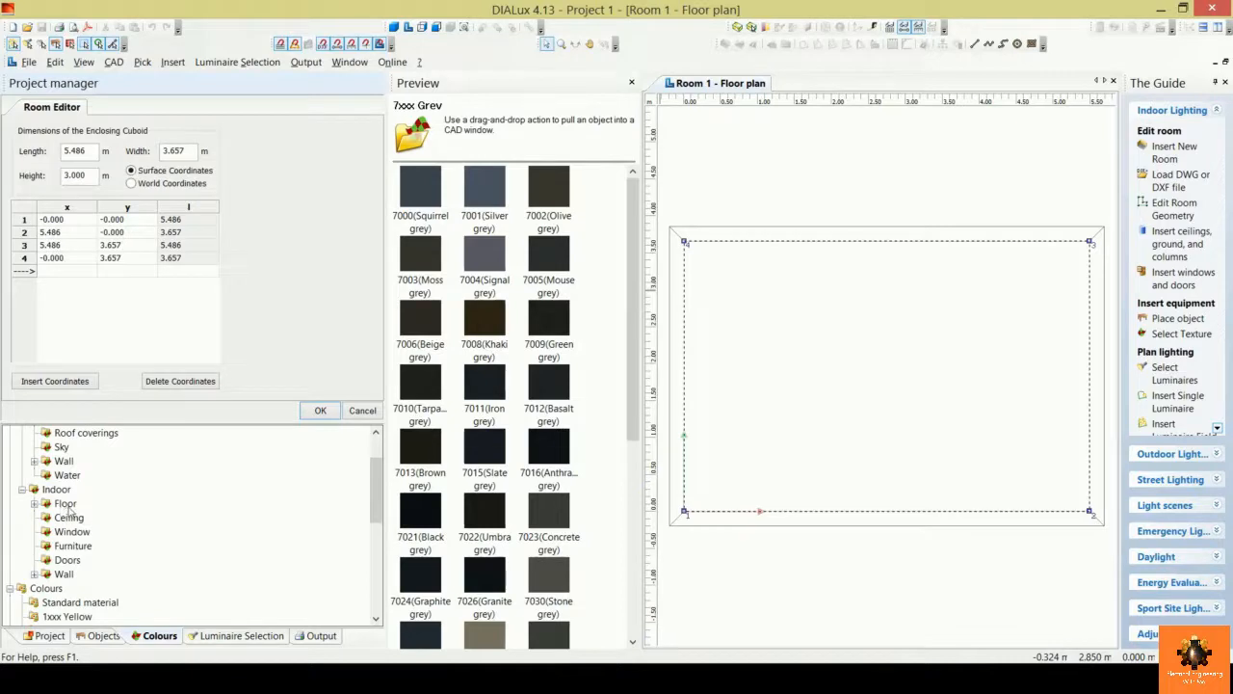
Step: Browse the indoor texture categories from floor and ceiling through window, furniture and doors to wall
left_click(74, 508)
left_click(74, 518)
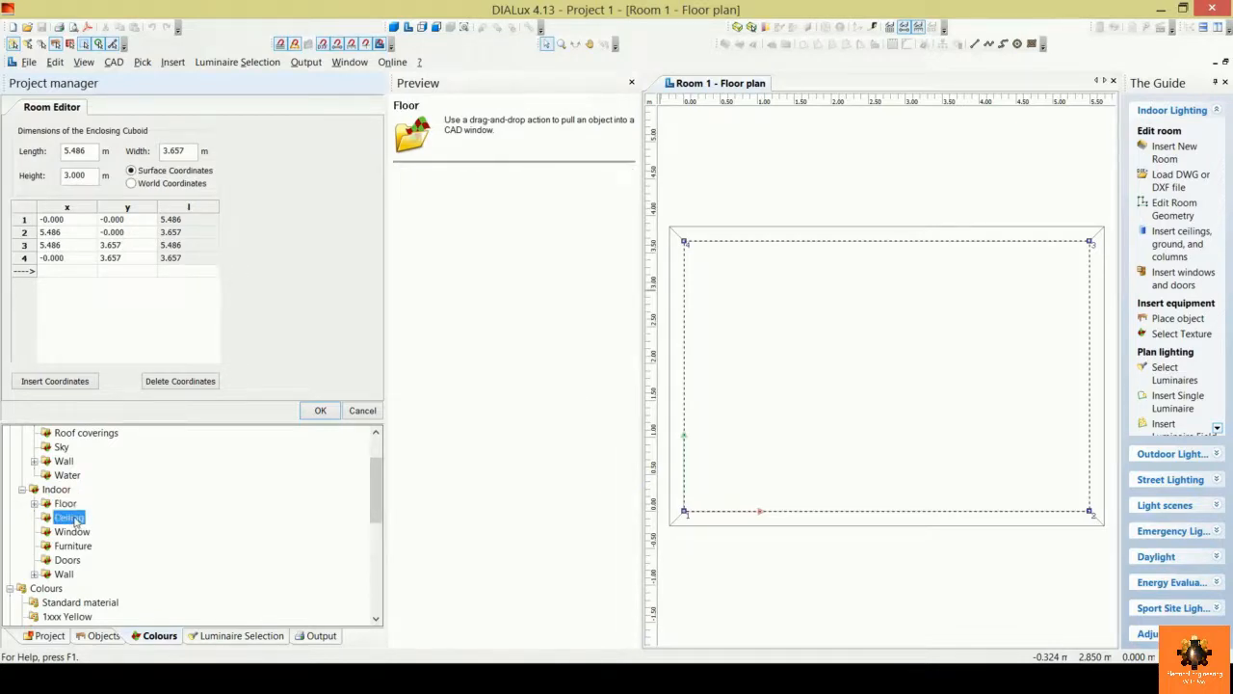
left_click(83, 533)
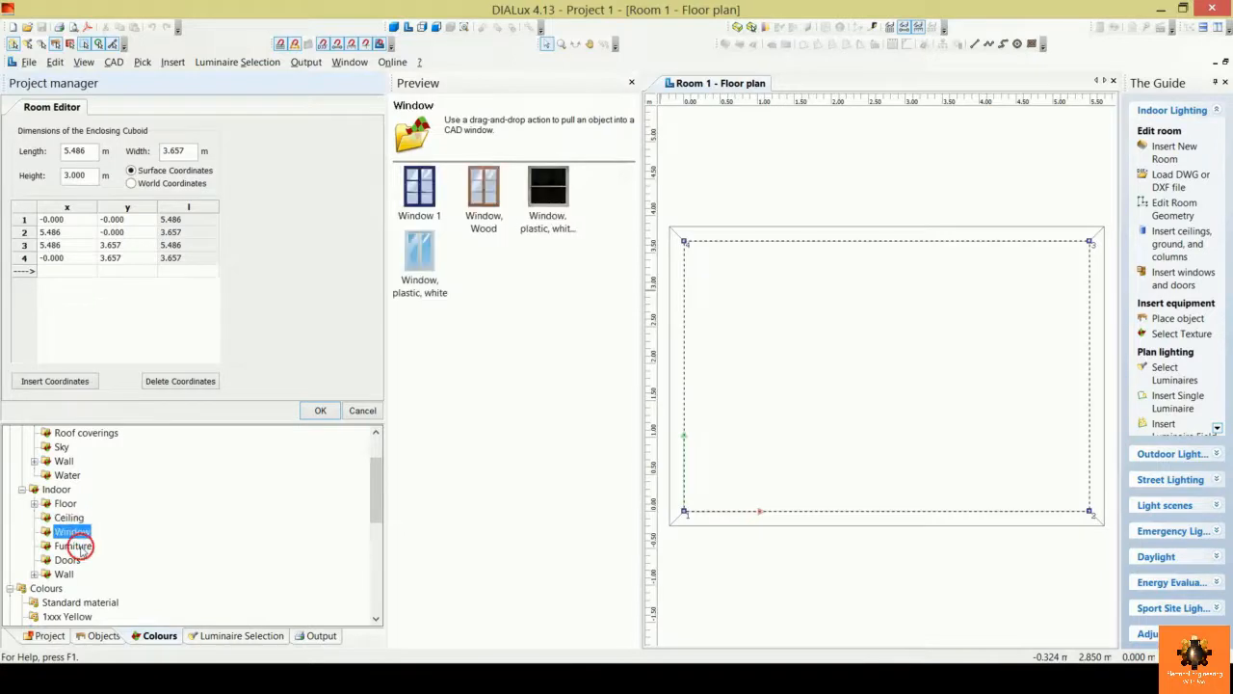
left_click(81, 547)
left_click(71, 562)
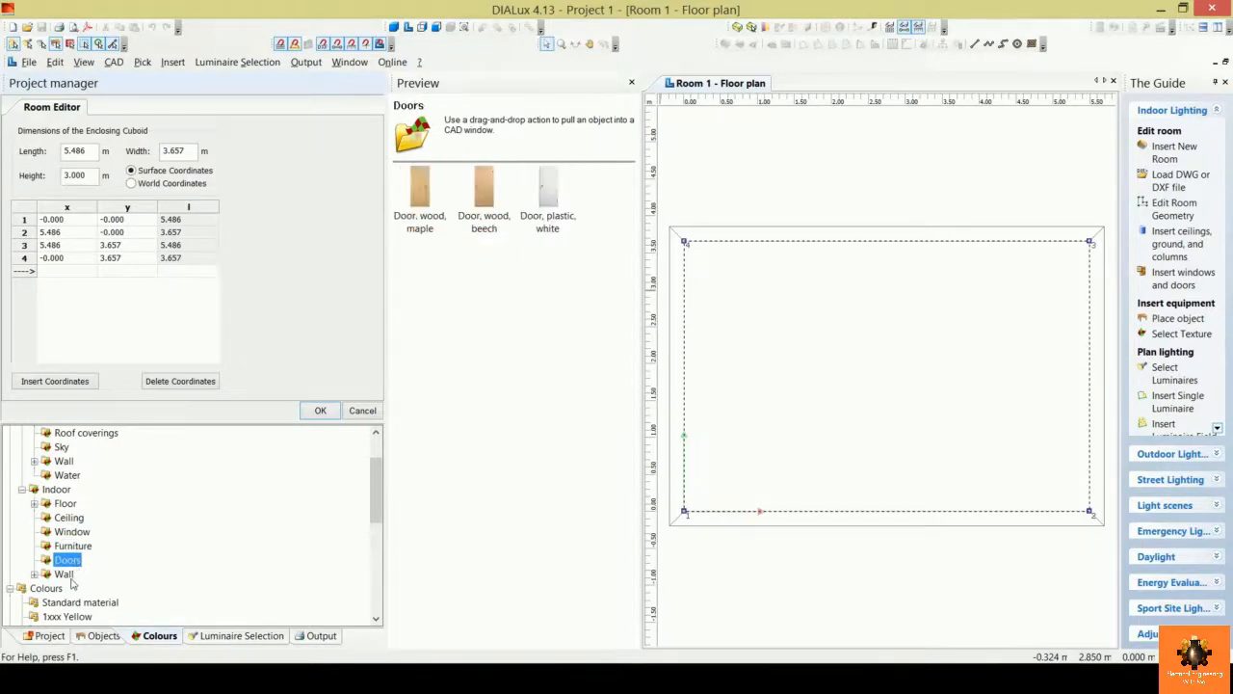
left_click(64, 574)
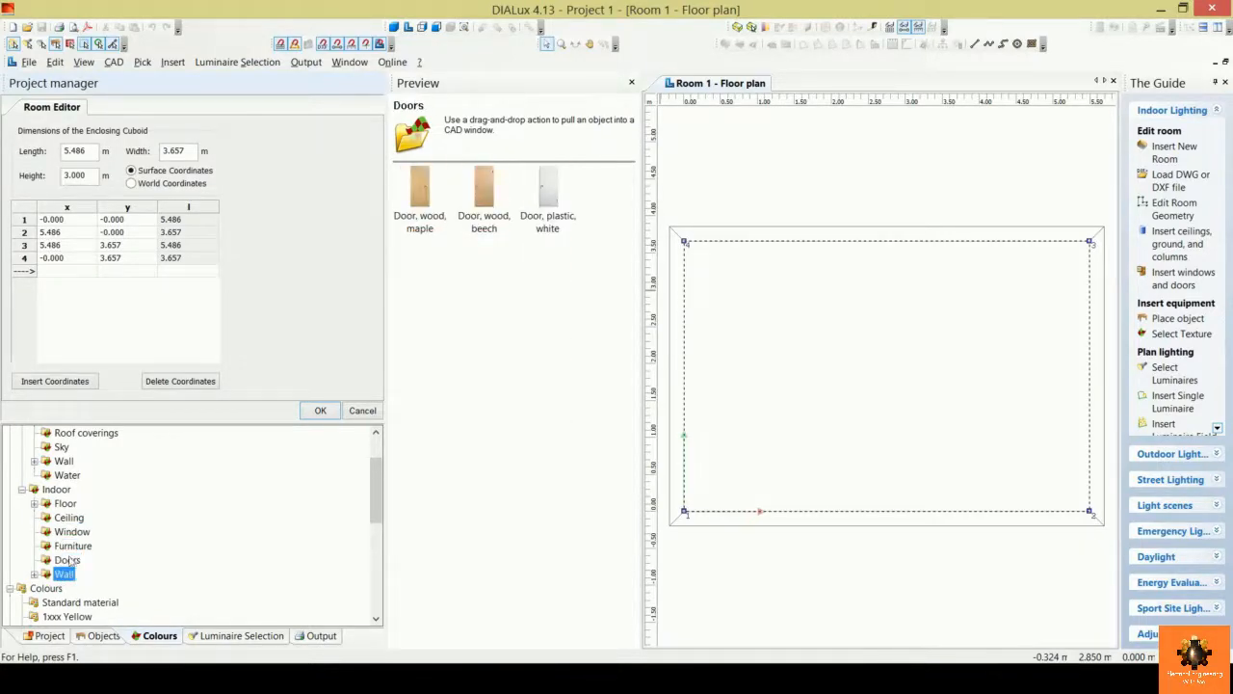
Step: Examine the indoor floor textures, covering concrete, boarded floor and the individual strip flooring woods
left_click(34, 503)
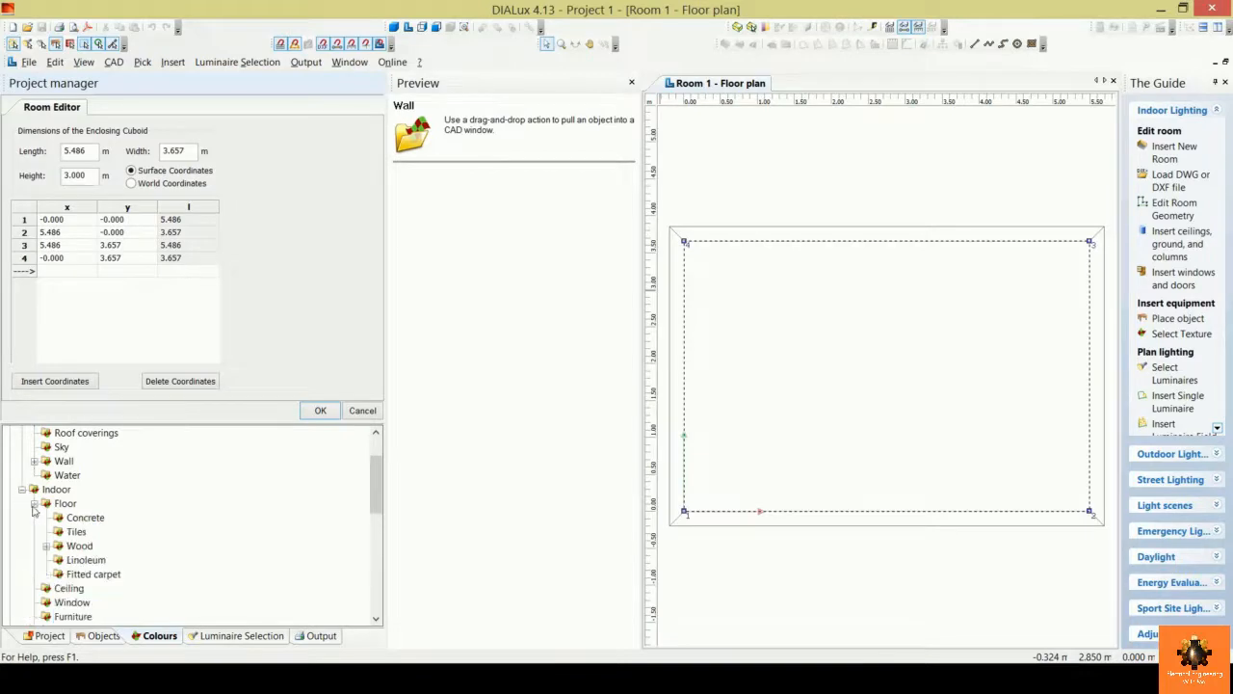
left_click(95, 520)
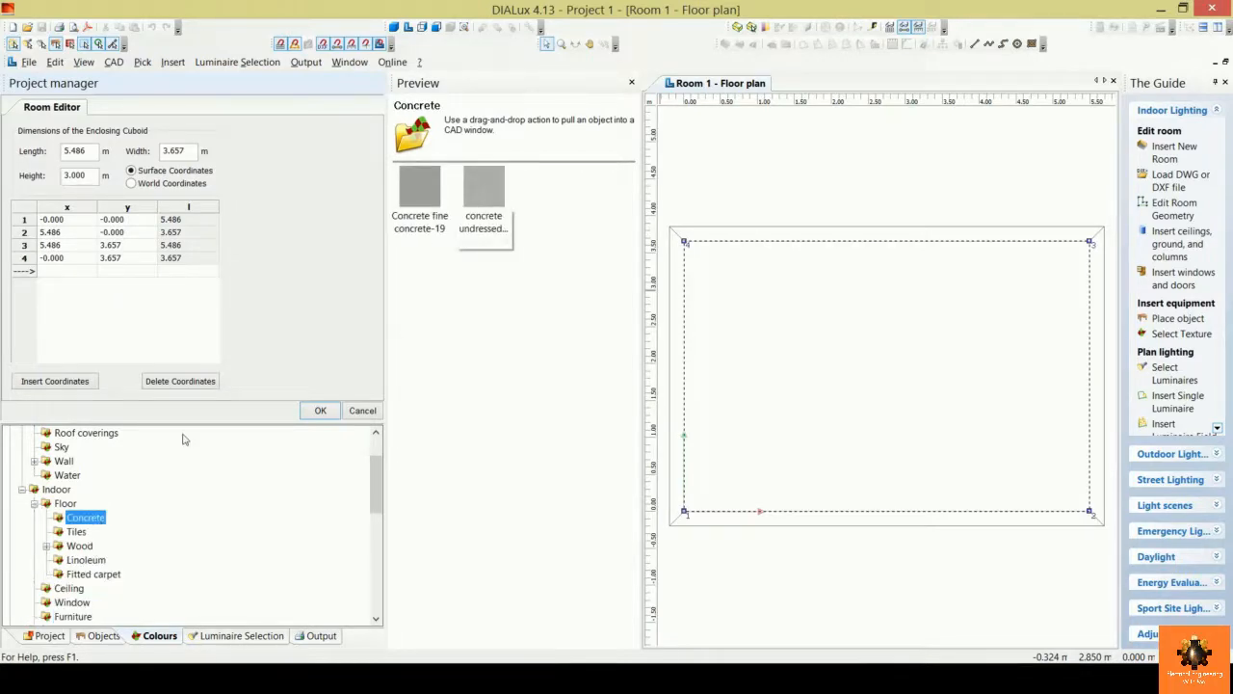
left_click(47, 546)
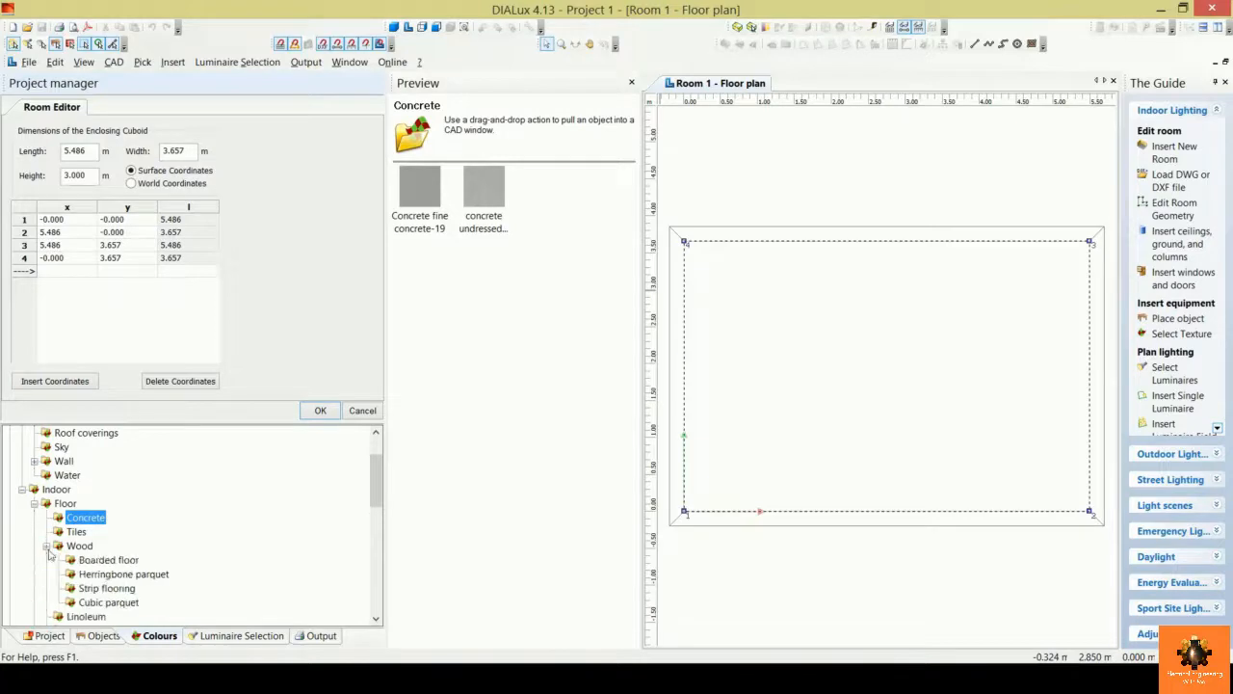
scroll(106, 554, "down", 1)
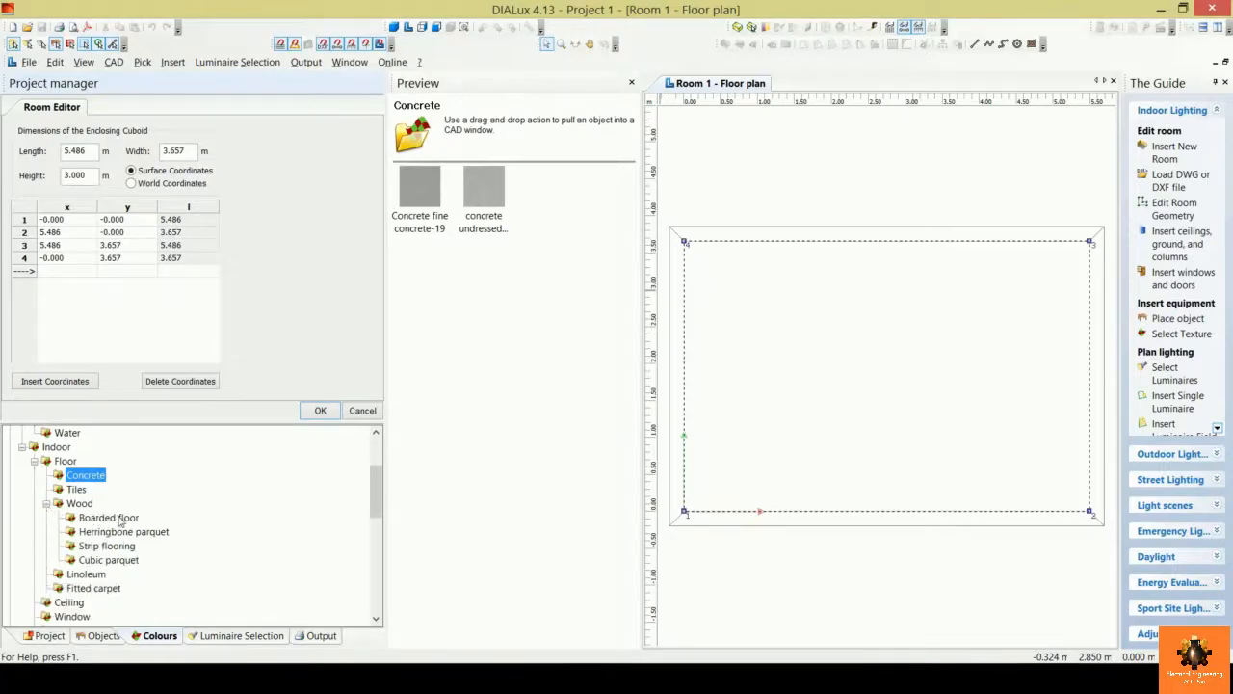
left_click(123, 520)
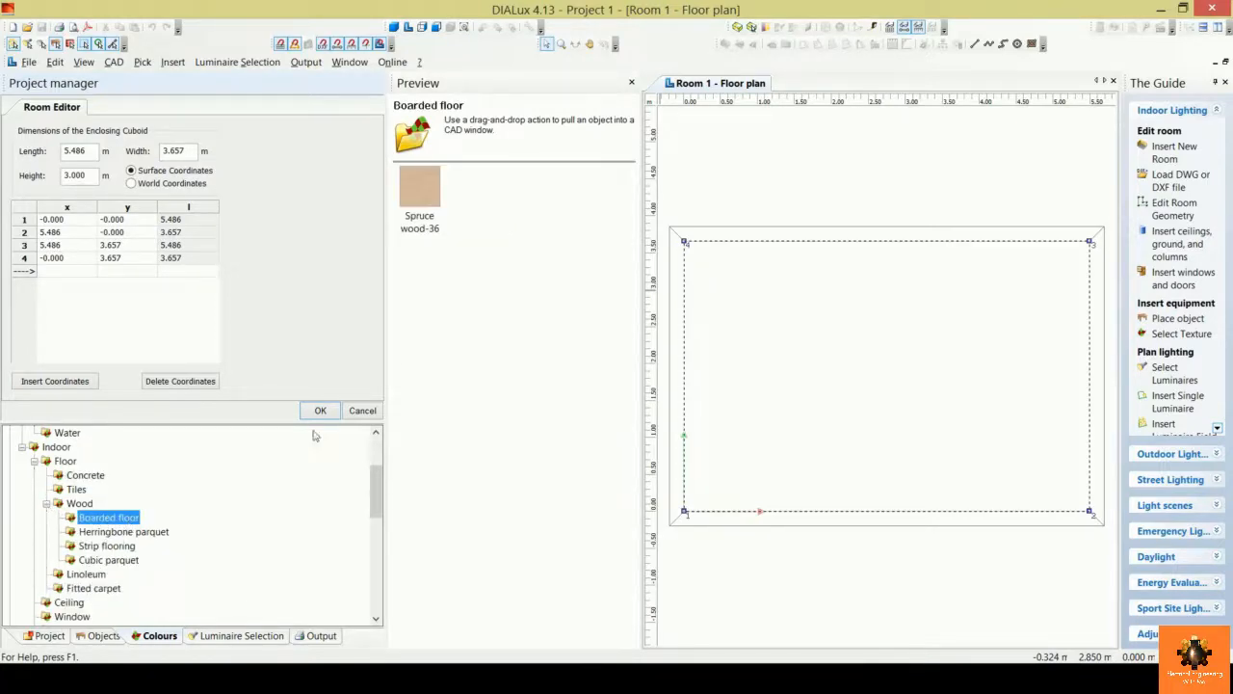
left_click(113, 546)
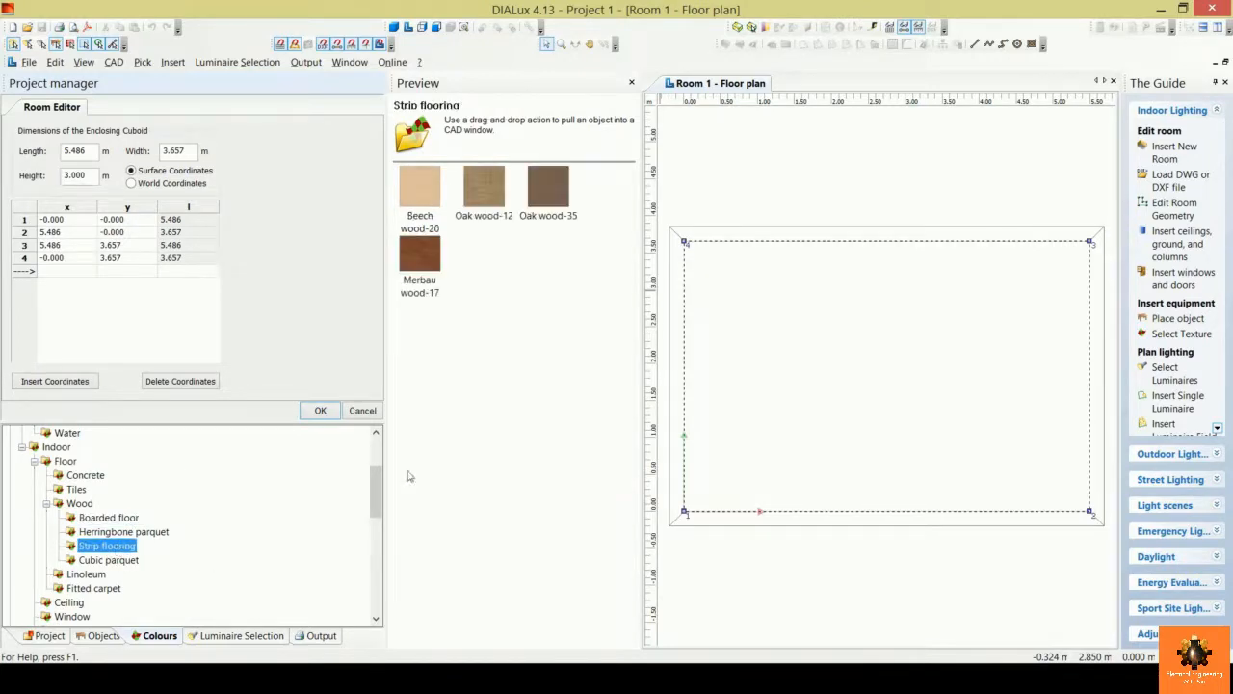
left_click(536, 198)
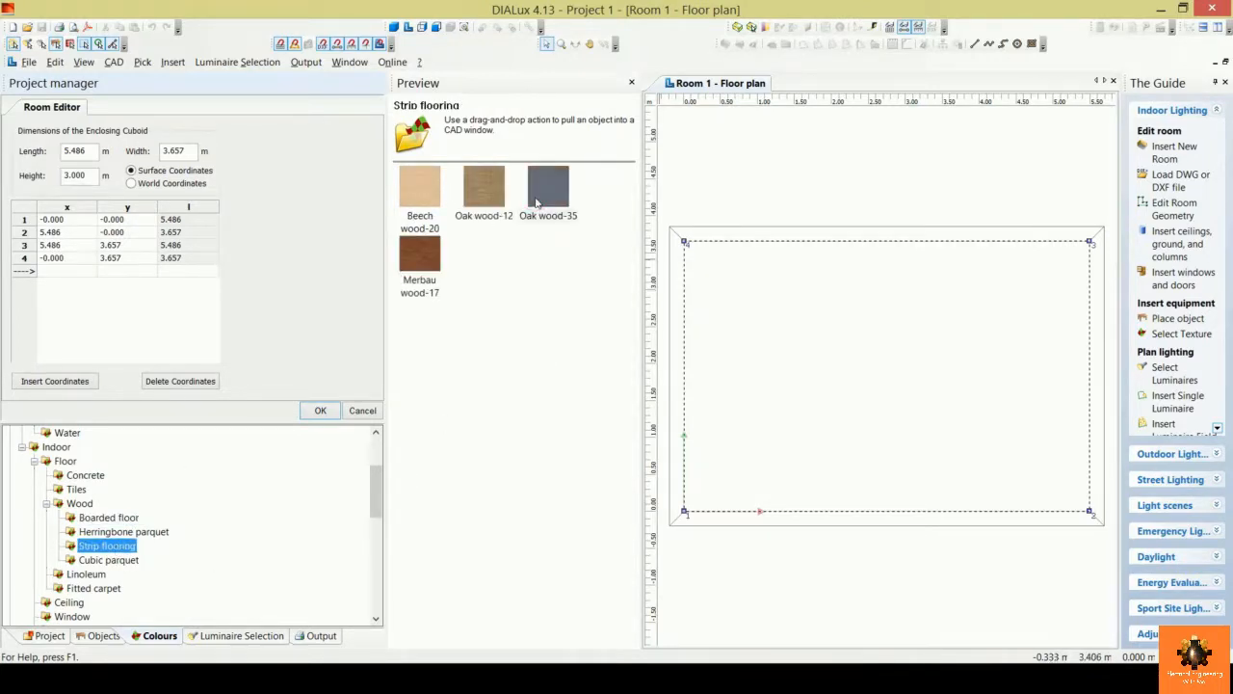
left_click(496, 200)
left_click(439, 205)
left_click(409, 274)
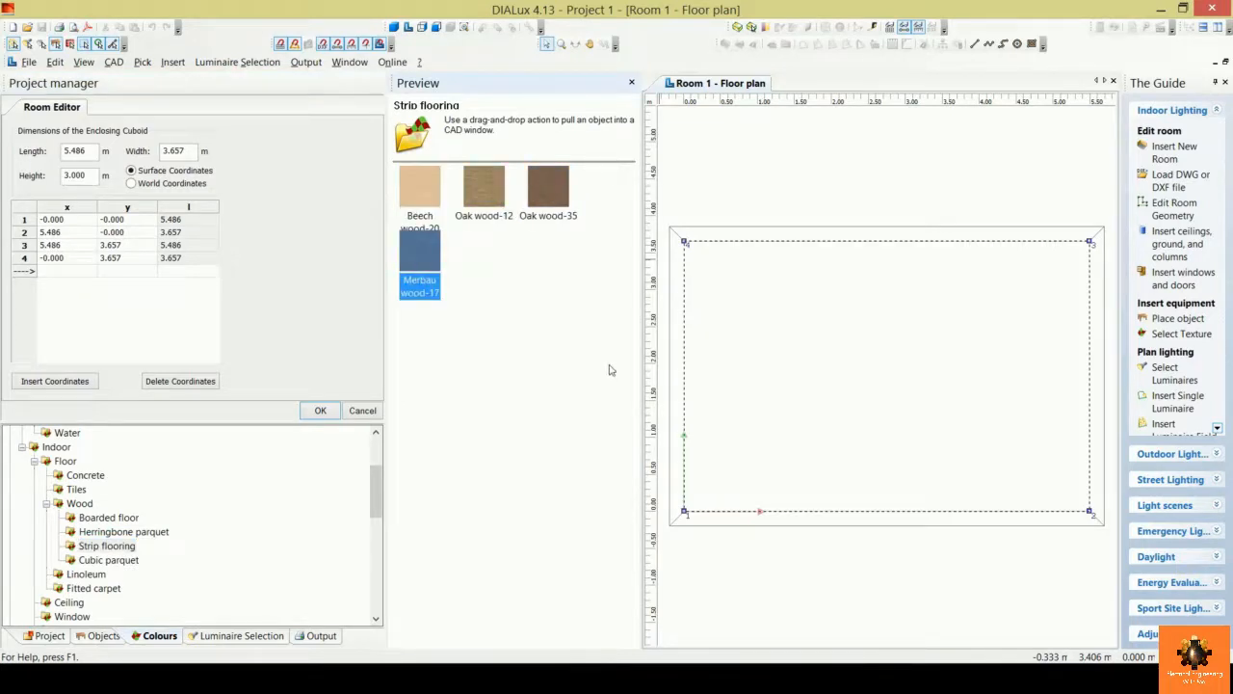
Step: Examine the available indoor textures for ceilings, windows, furniture and doors
scroll(378, 493, "down", 1)
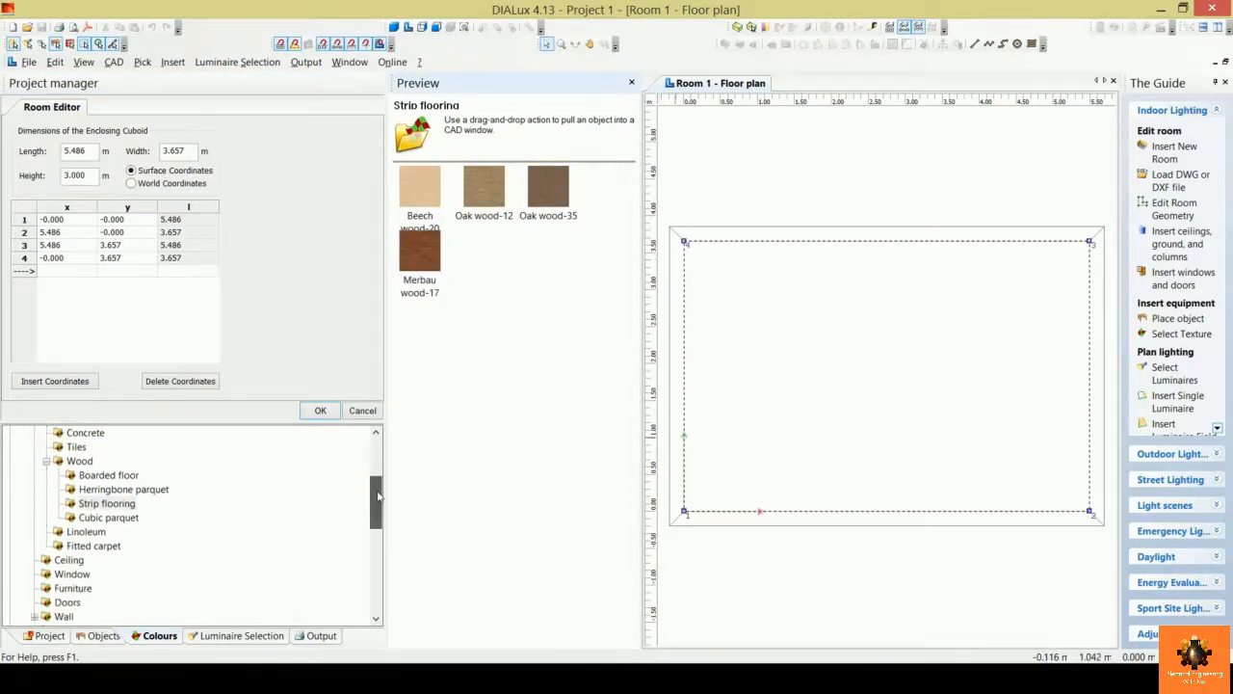
scroll(378, 493, "down", 1)
left_click(69, 518)
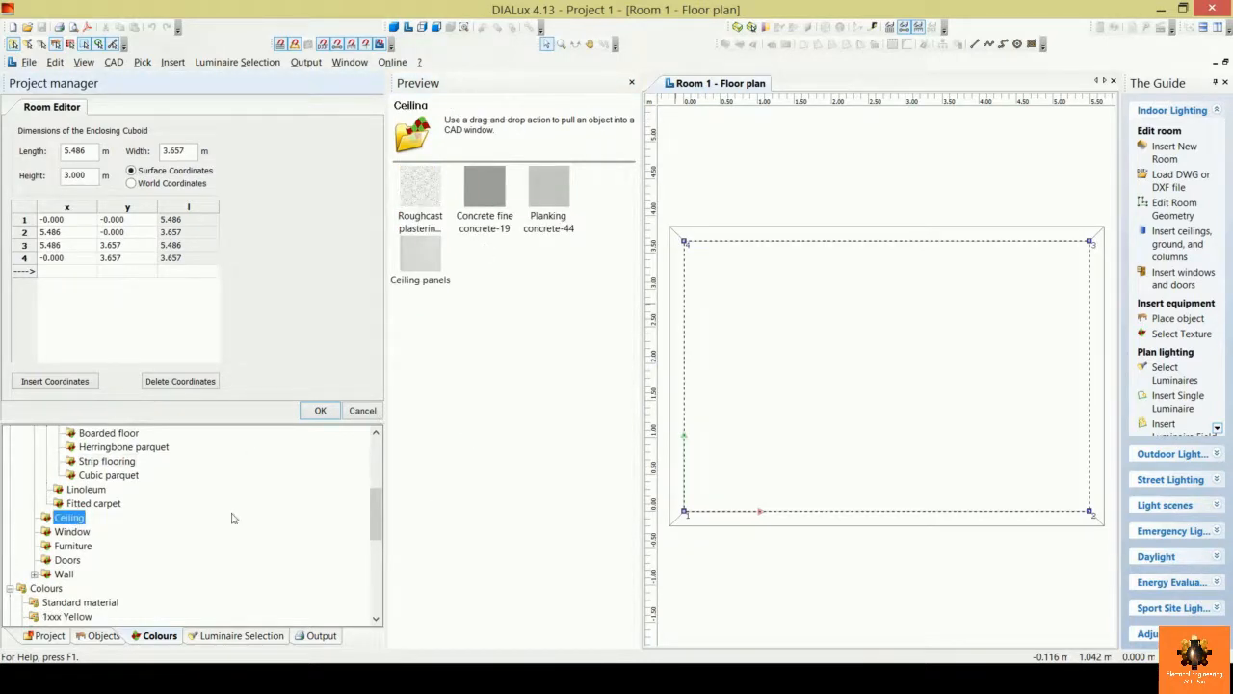
left_click(71, 532)
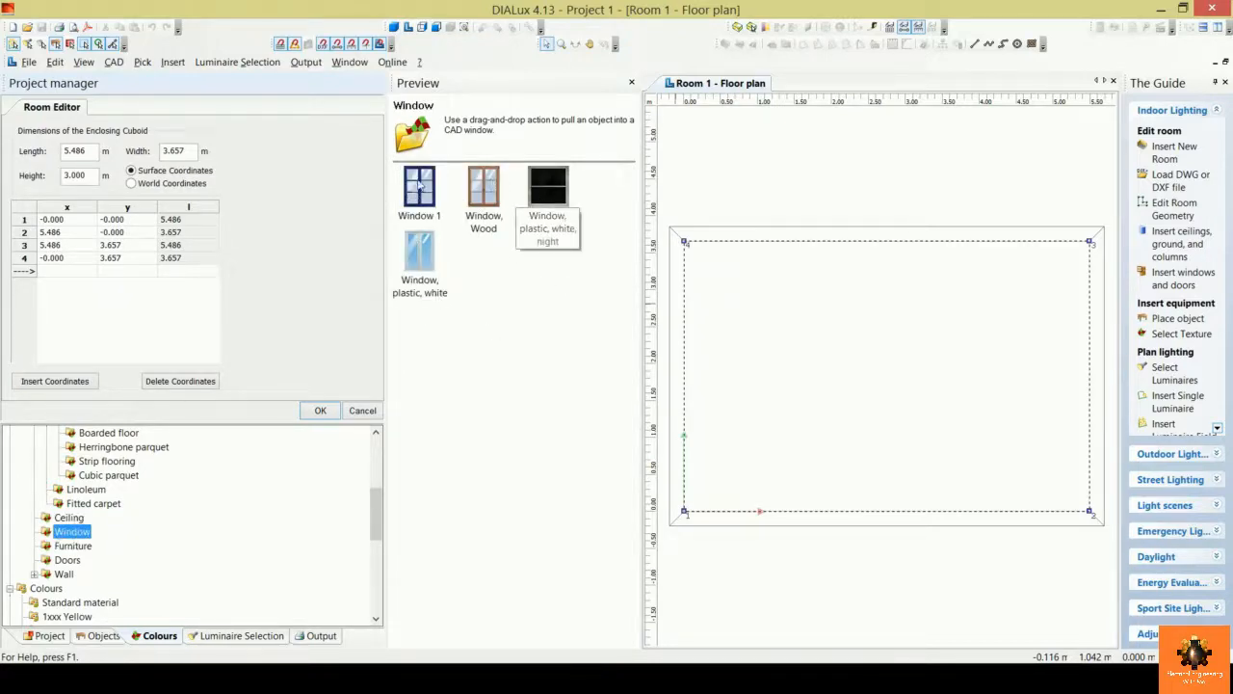
left_click(74, 545)
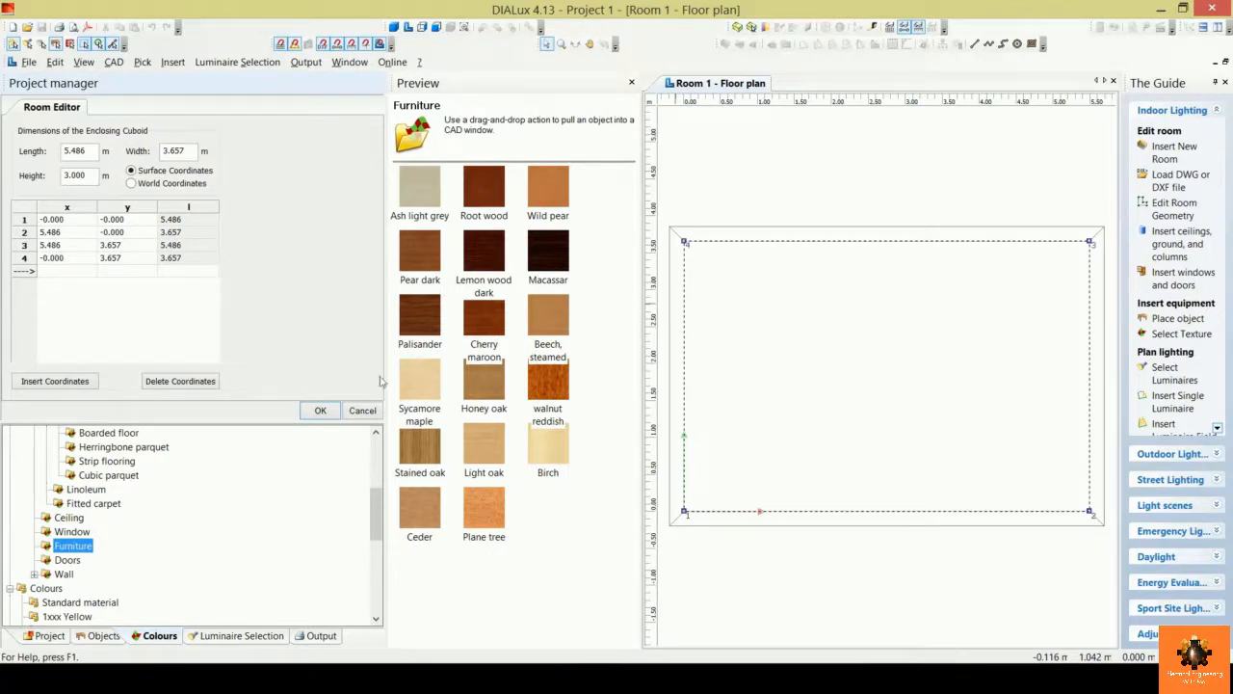
left_click(68, 560)
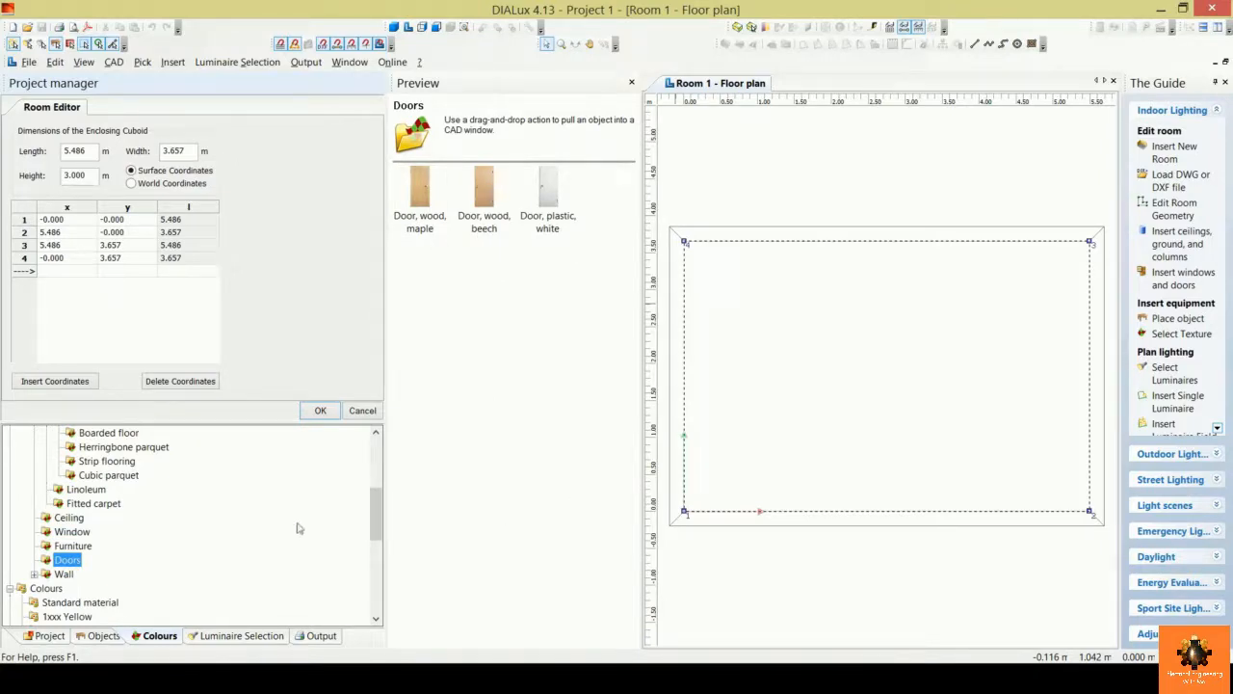
Step: Return to the outdoor textures and examine the outside doors category
left_click_drag(378, 532, 378, 480)
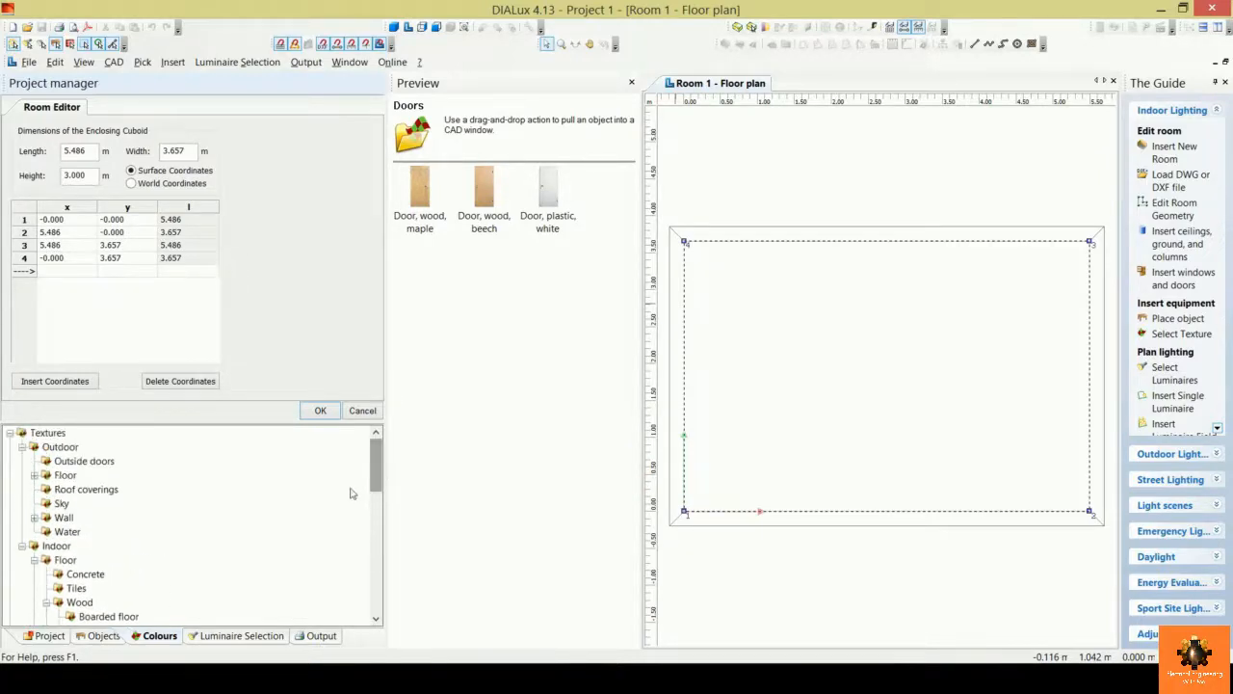
left_click(58, 447)
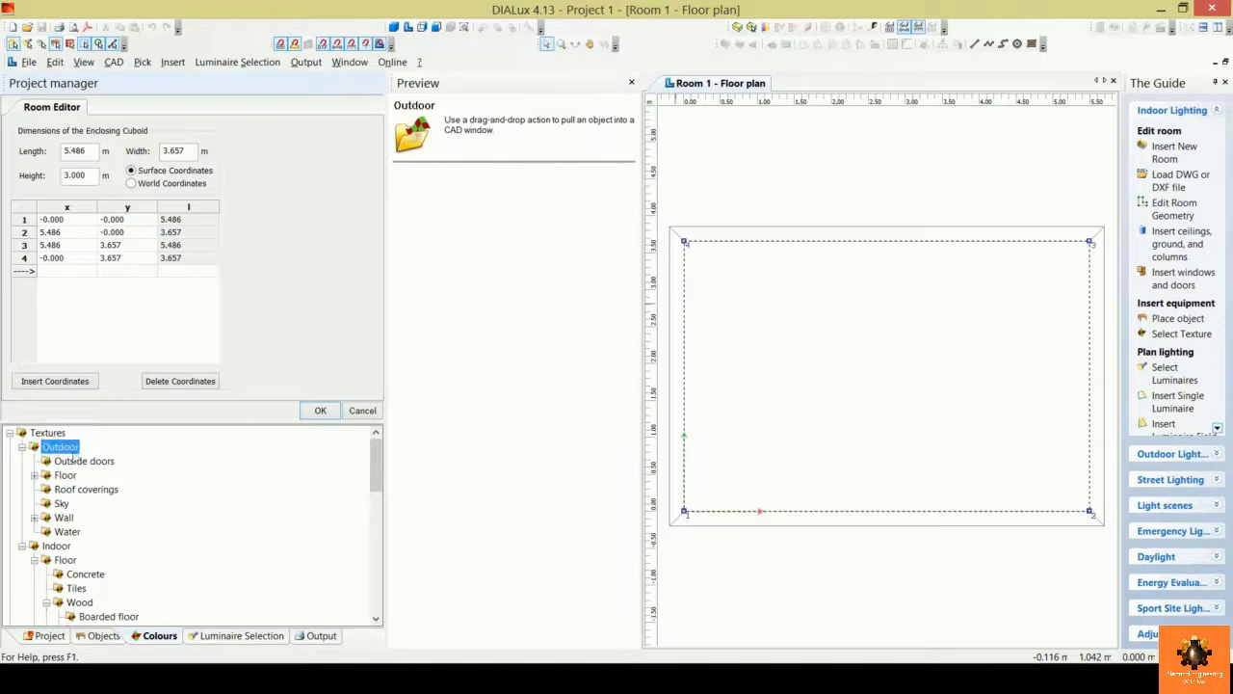
left_click(95, 461)
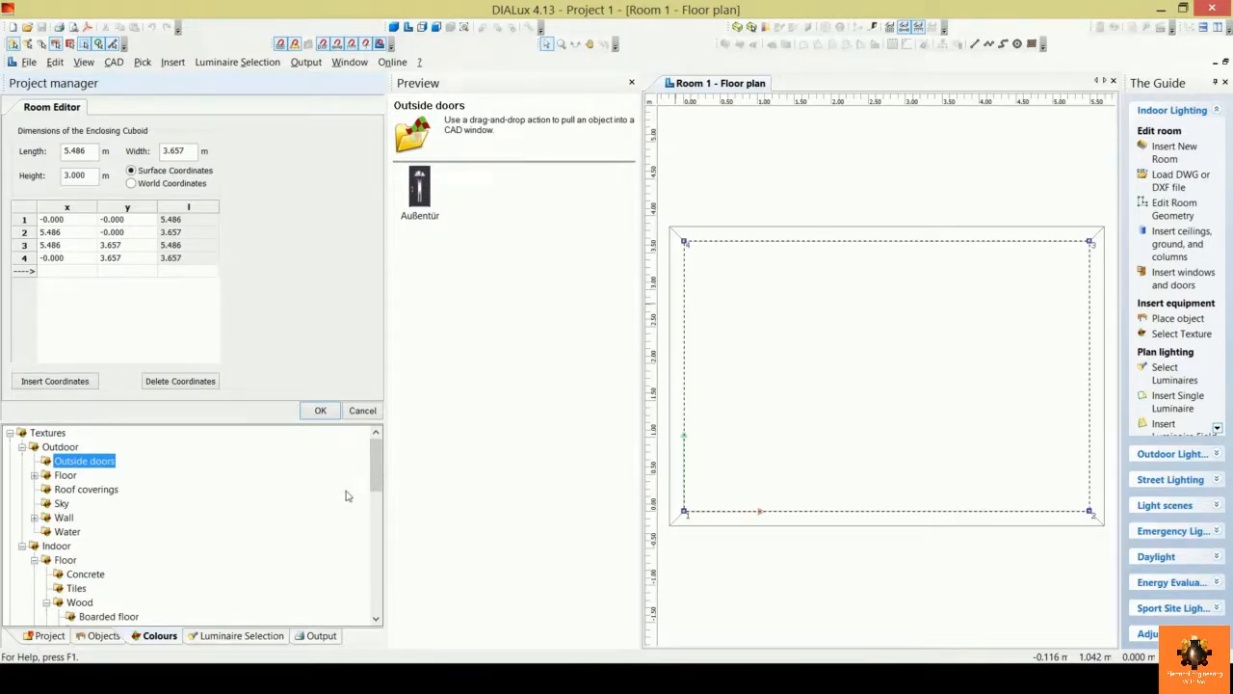
Step: Examine the recently used luminaires and the manufacturers offered in the DIALux catalogues
left_click(241, 636)
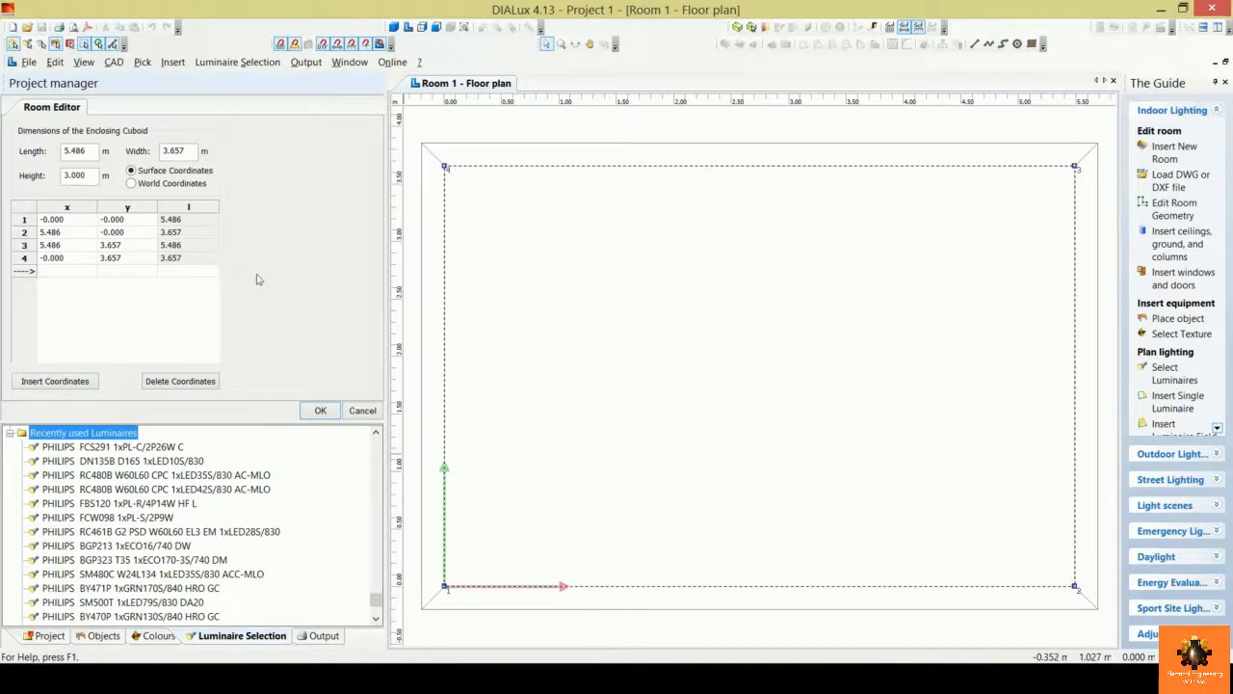
left_click(242, 61)
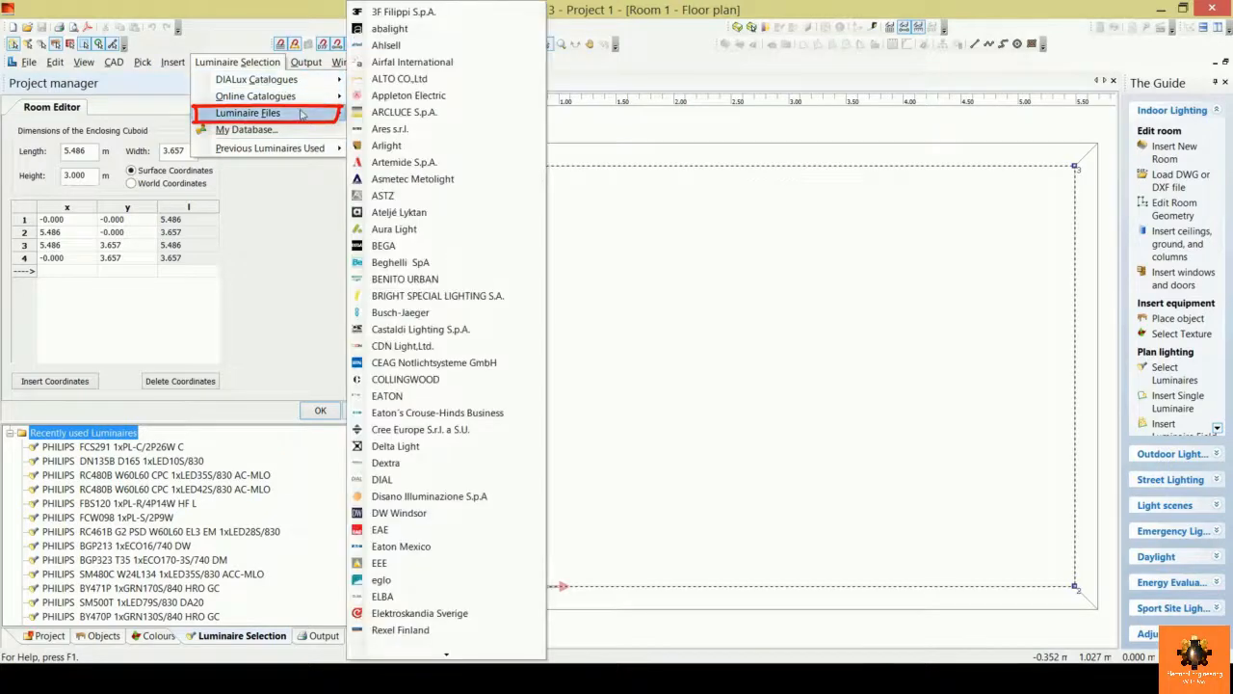
mouse_move(301, 113)
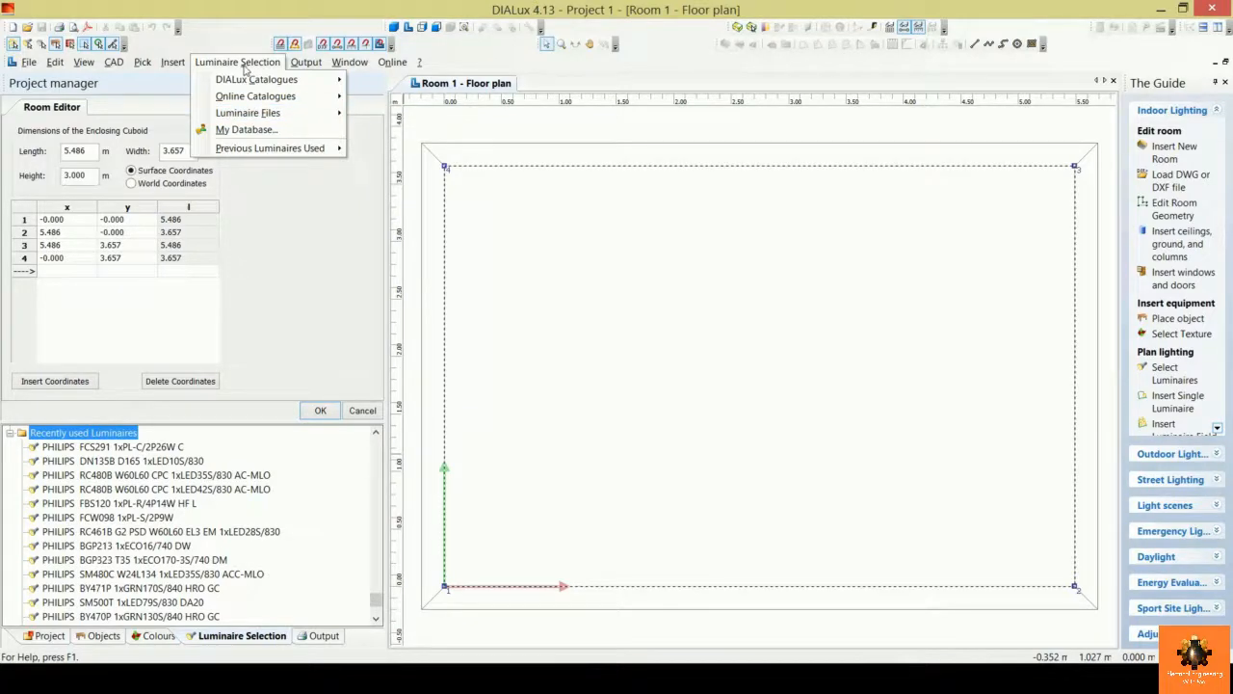
mouse_move(248, 81)
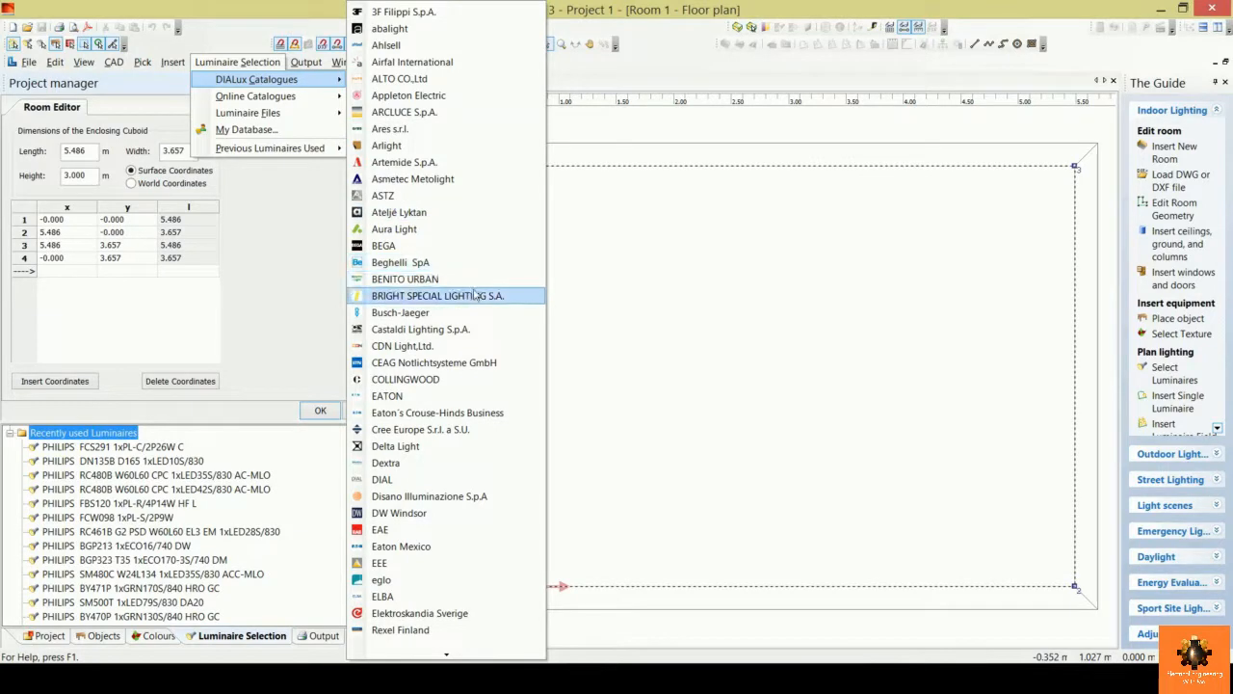
left_click(676, 352)
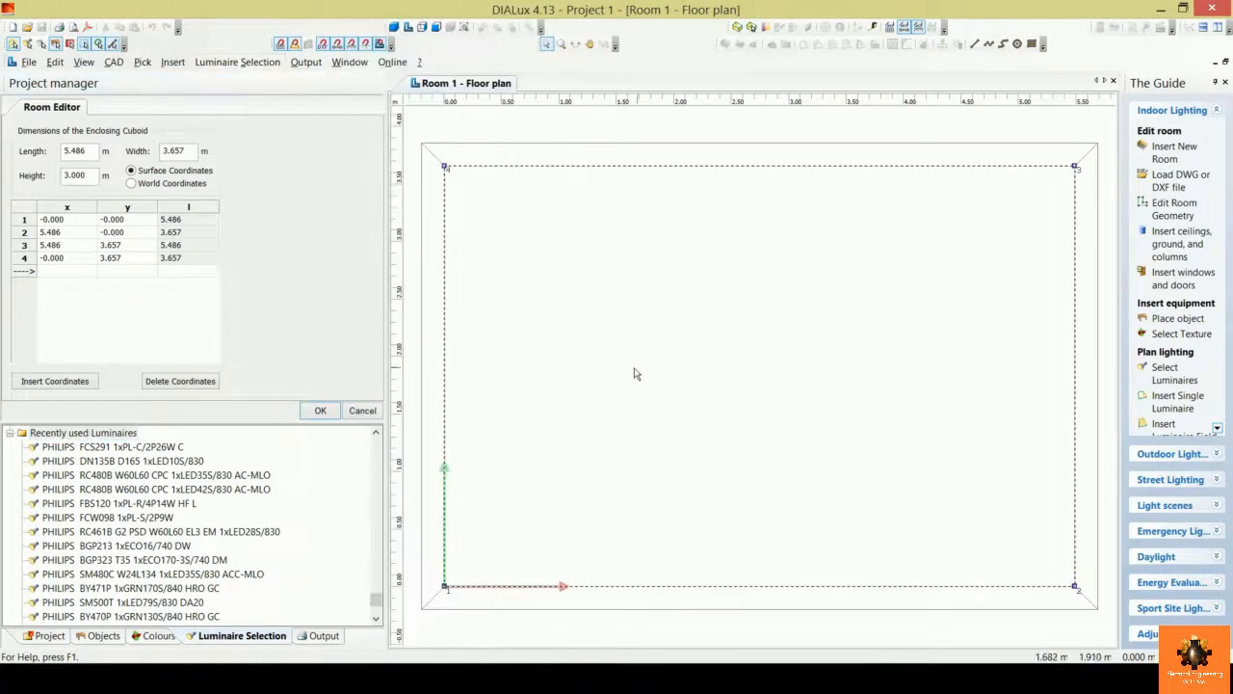
Step: View the output tree of Project 1
left_click(325, 637)
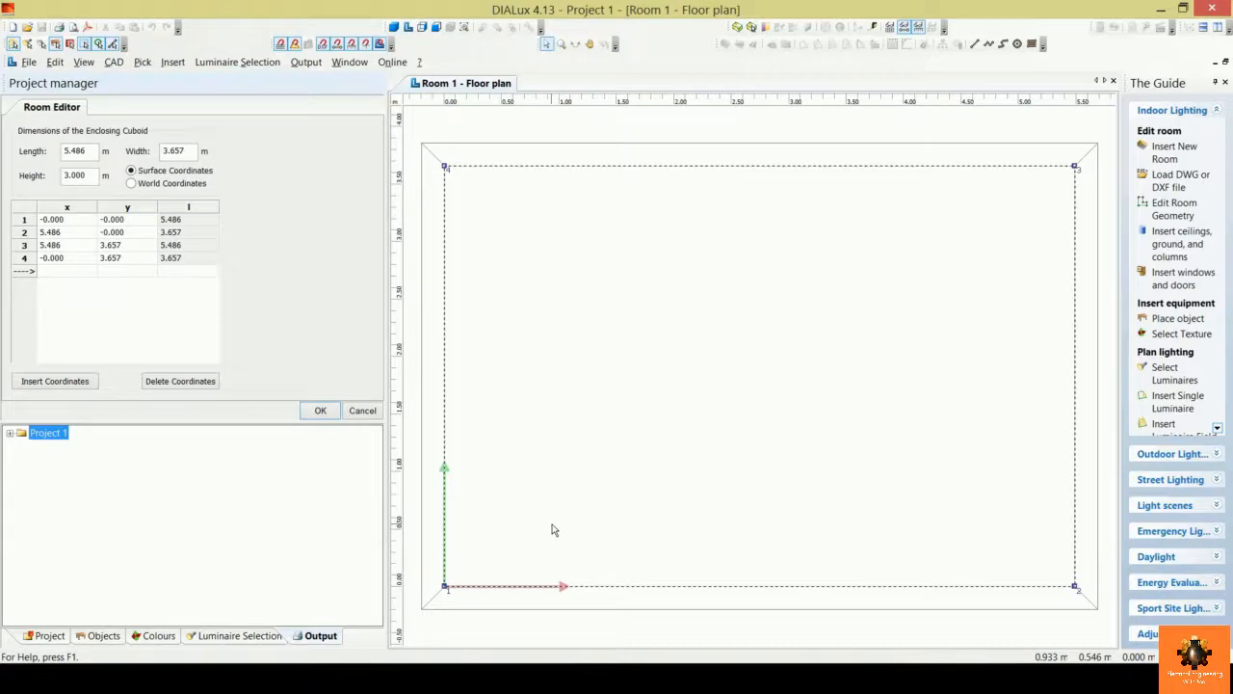
key("Return")
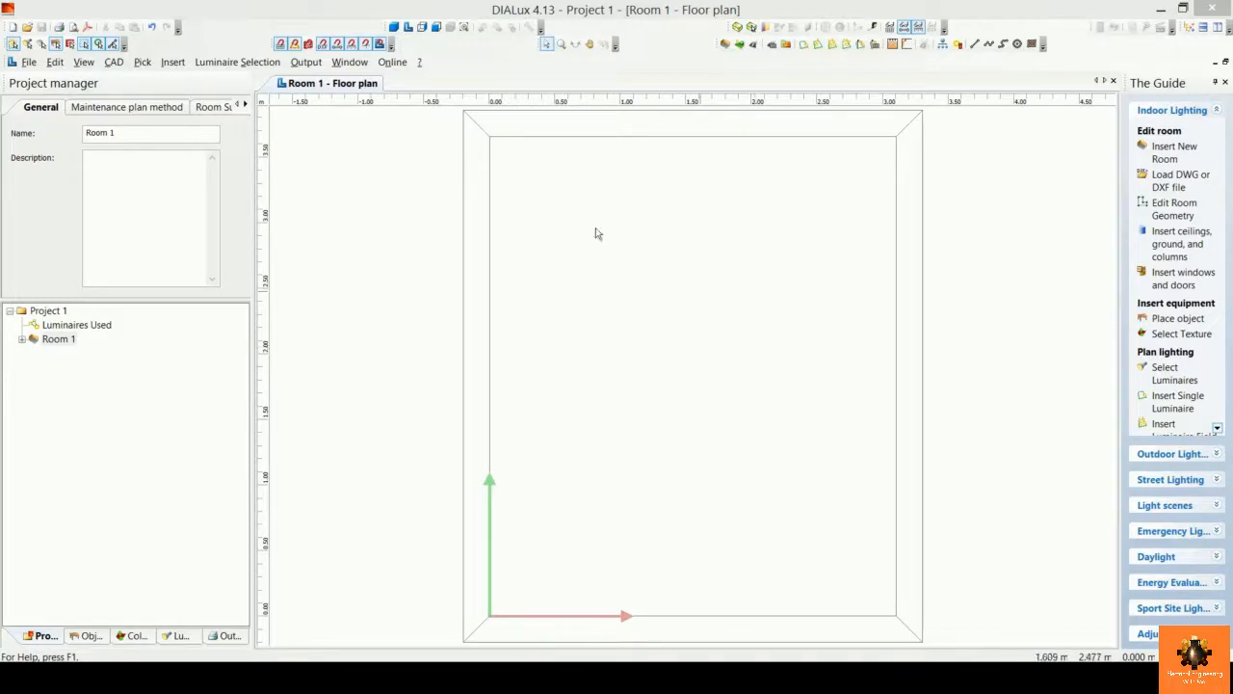
Step: Open the general options at the standard values for rooms, reflection factors and workplane
left_click(29, 62)
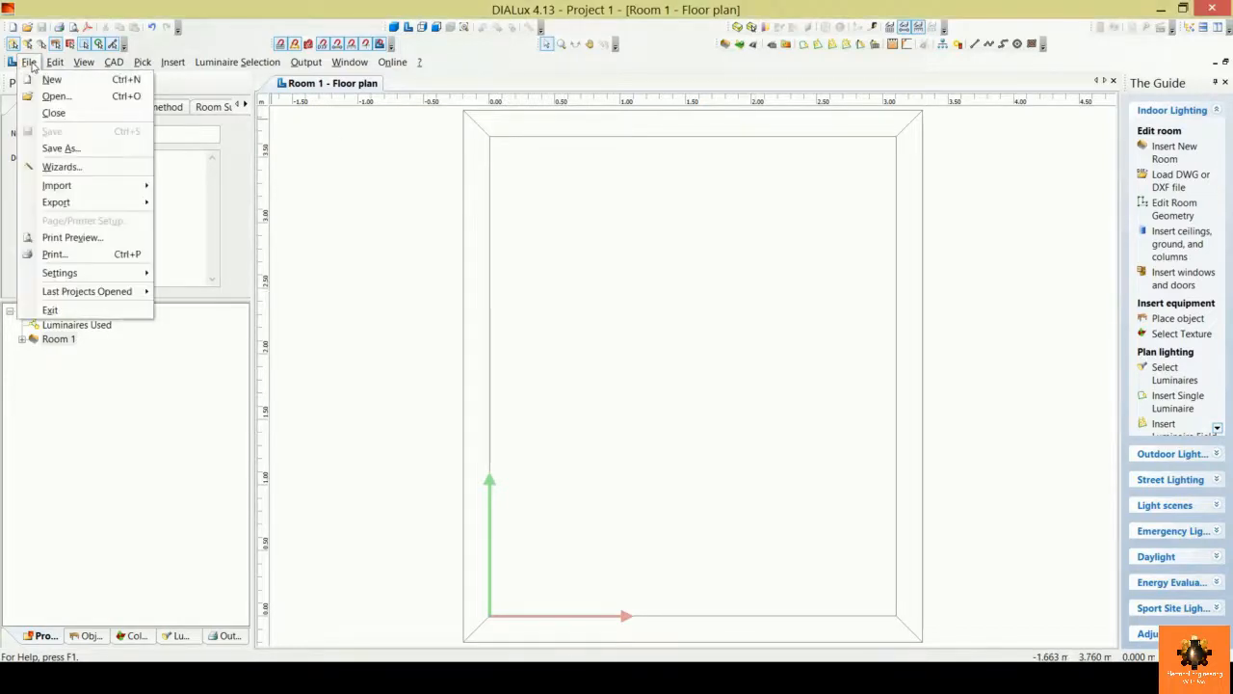
mouse_move(102, 277)
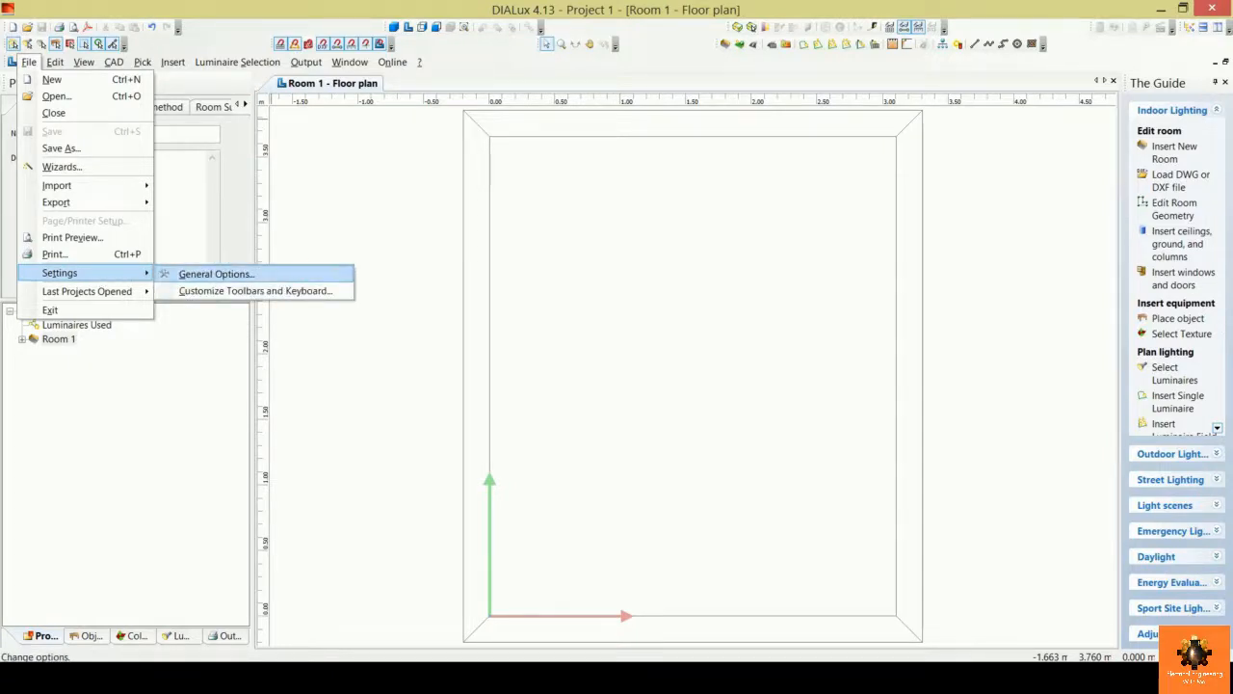
left_click(321, 277)
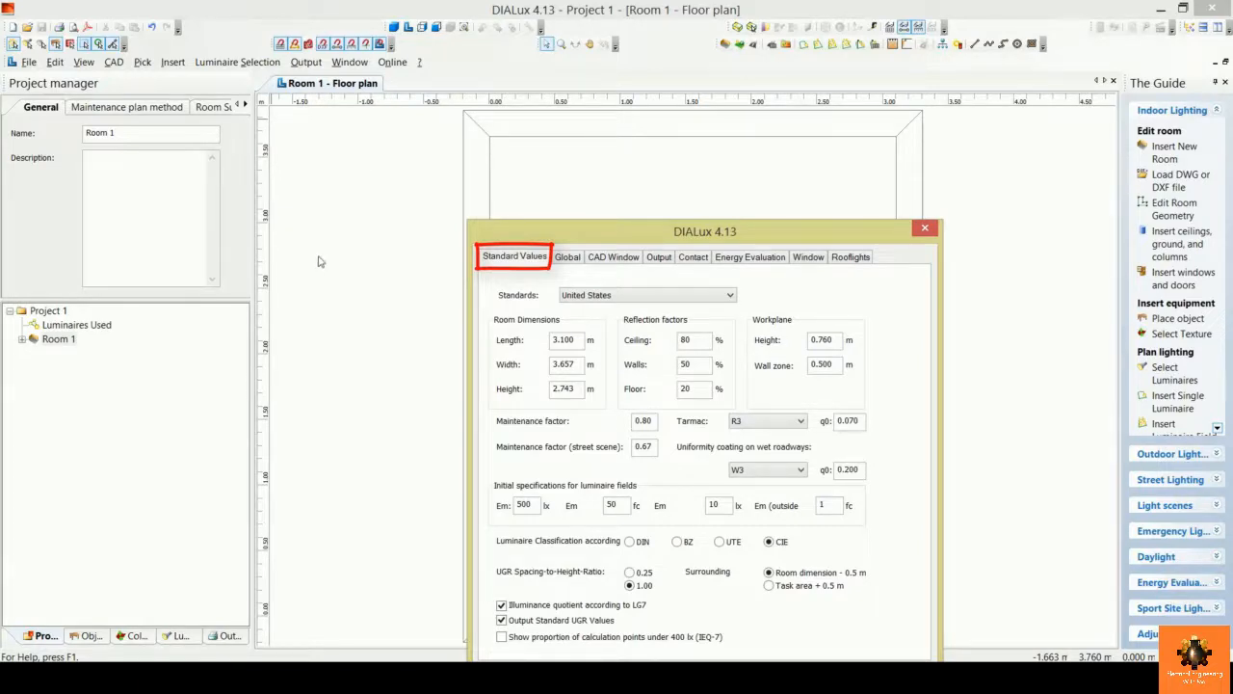
Step: Try the United Kingdom standards for the default room values, followed by the Danmark standards
left_click(730, 295)
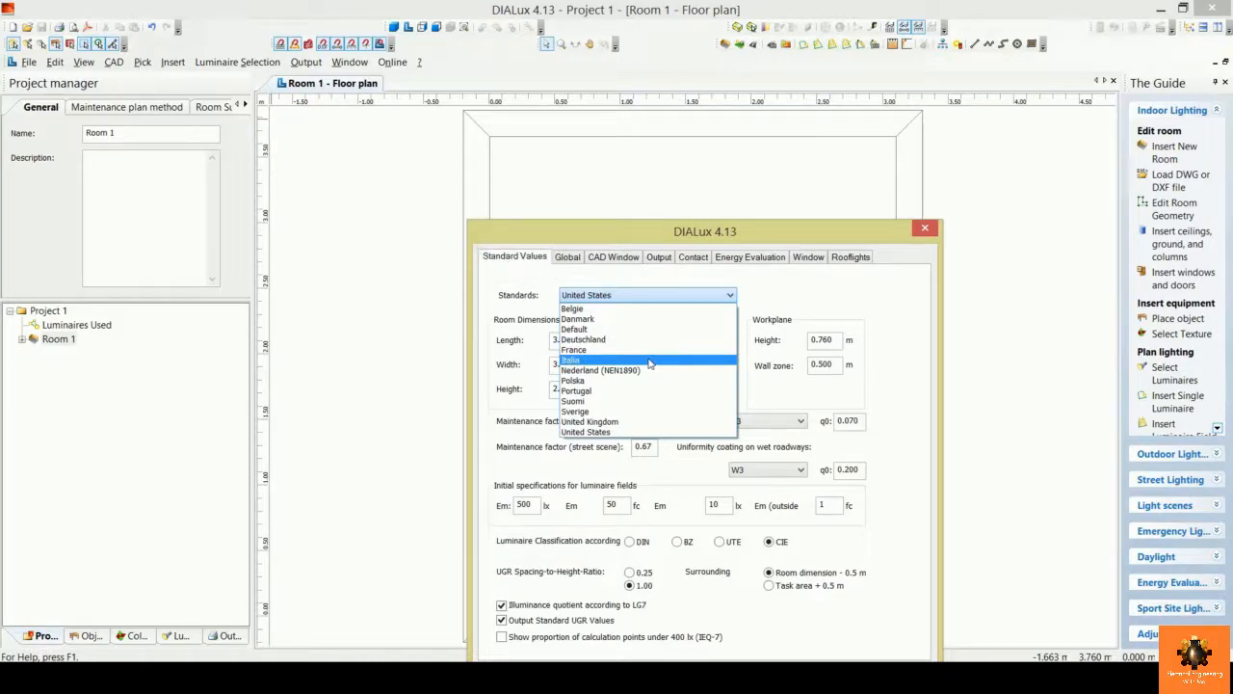
left_click(643, 424)
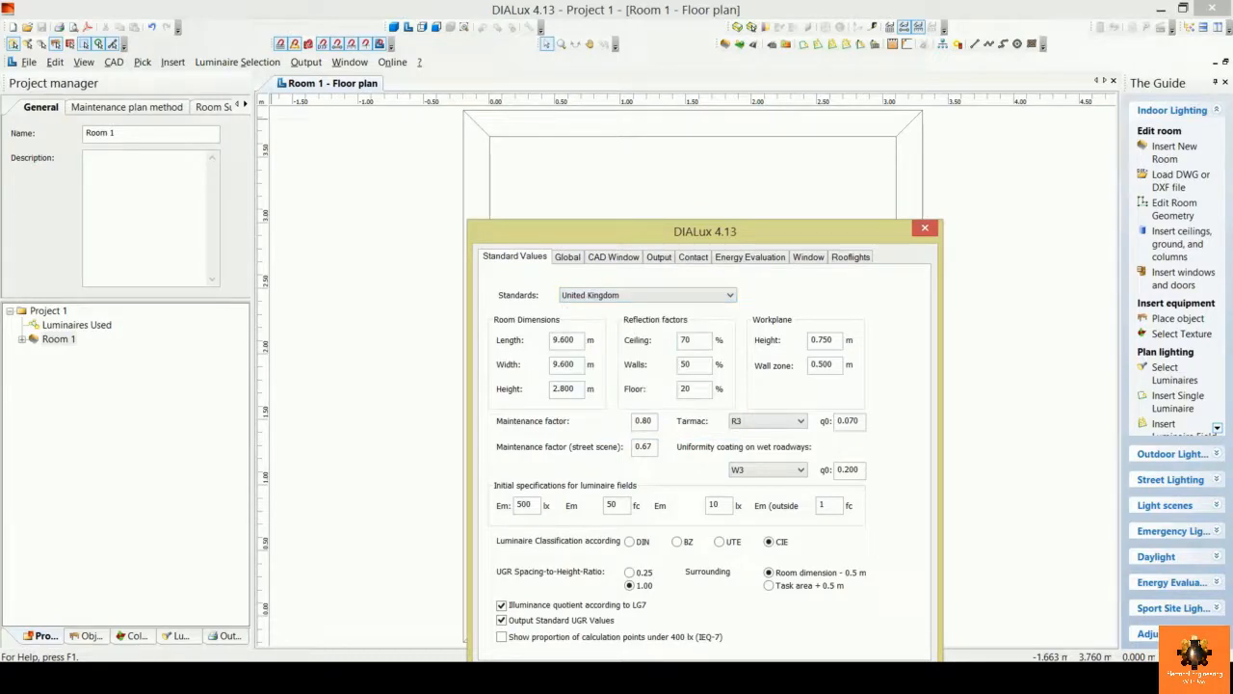
left_click(724, 300)
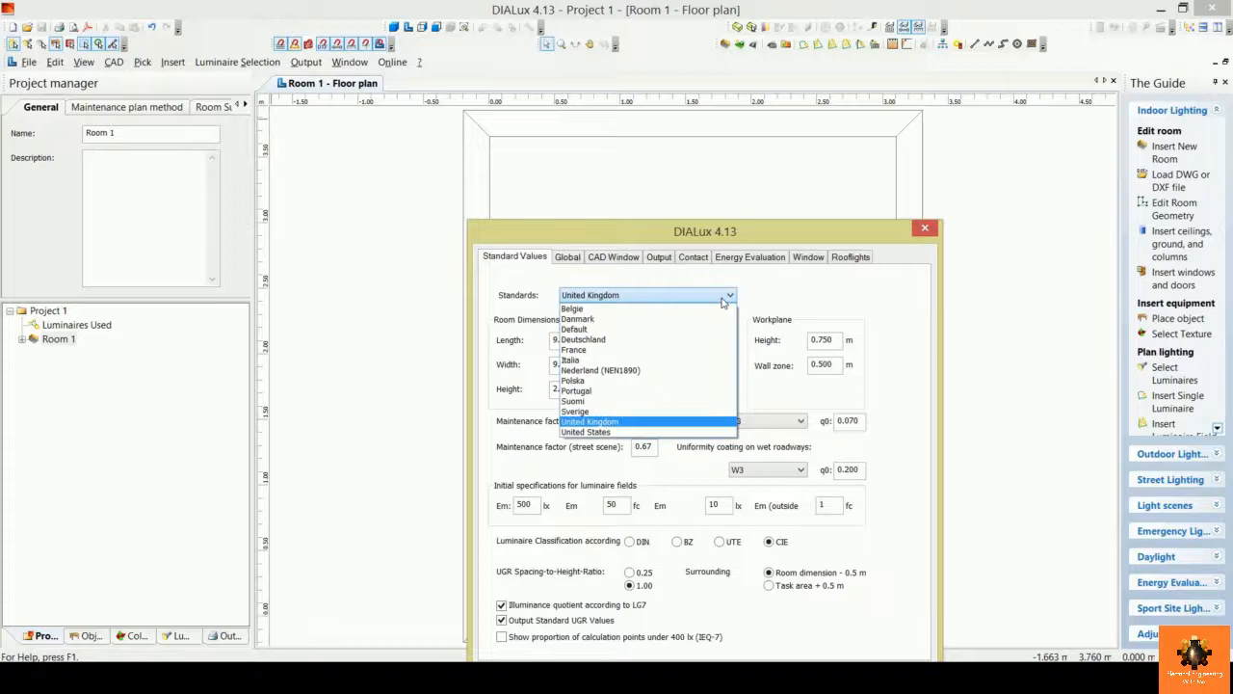
left_click(675, 320)
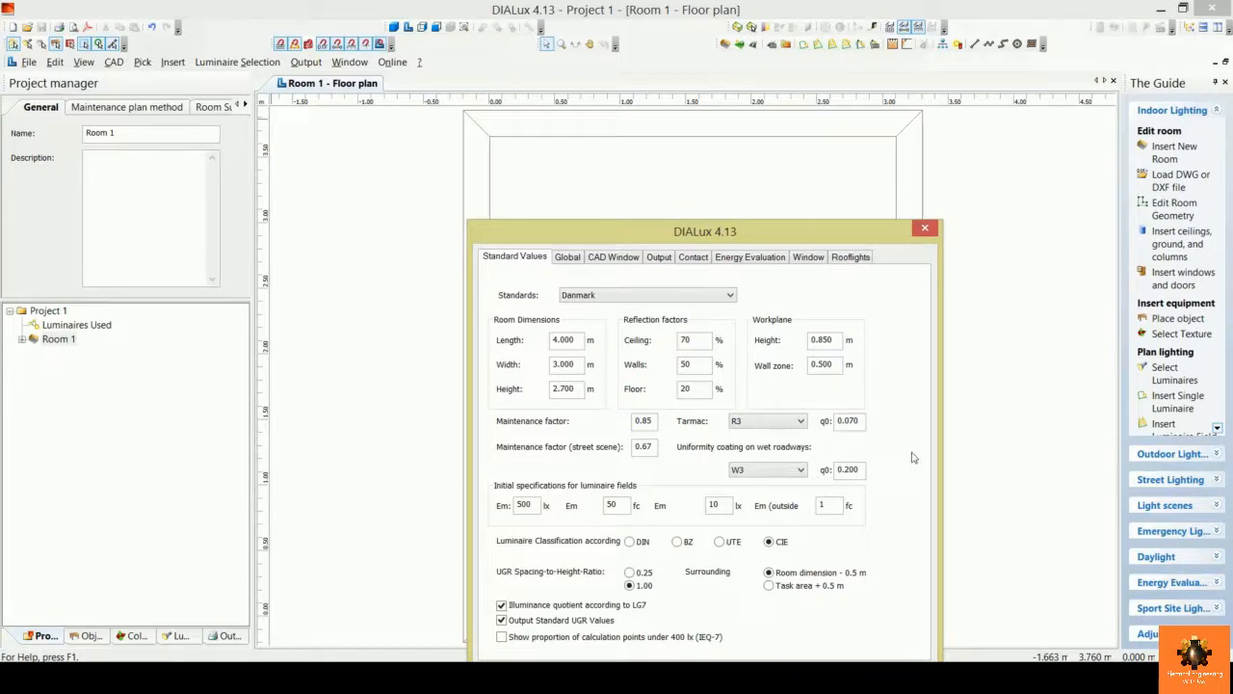
Step: Set the standards to United States and the default room length to 3.000 m
left_click(722, 297)
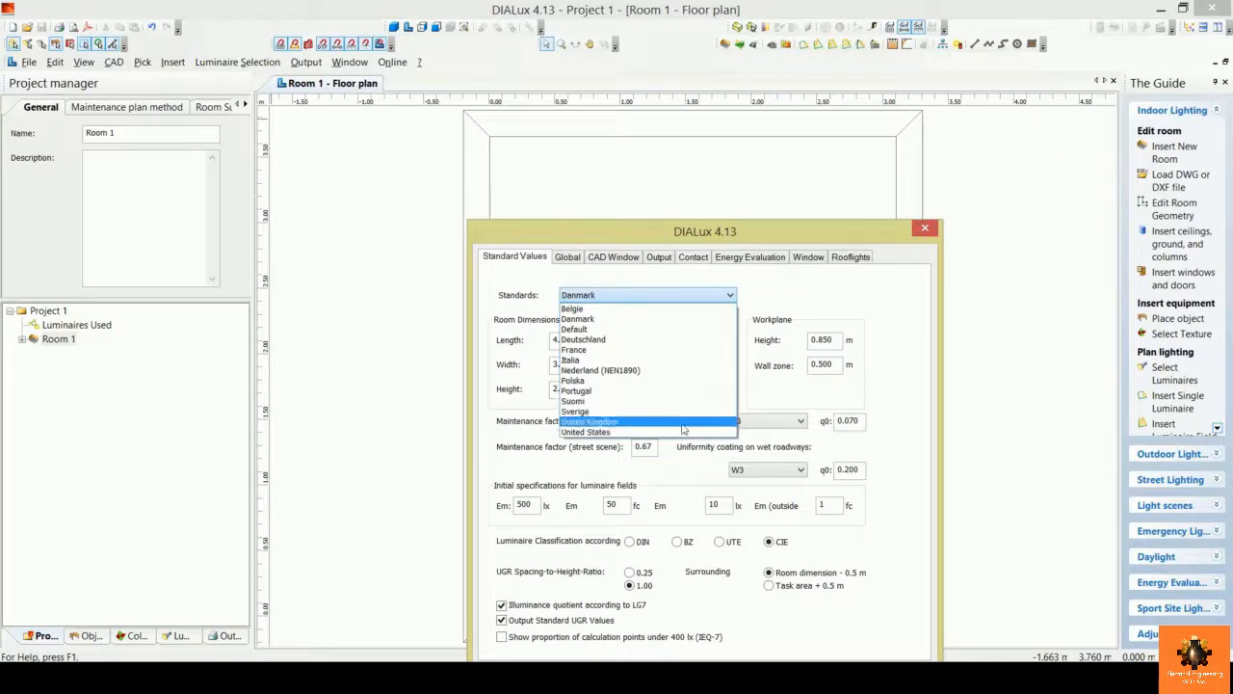
left_click(675, 431)
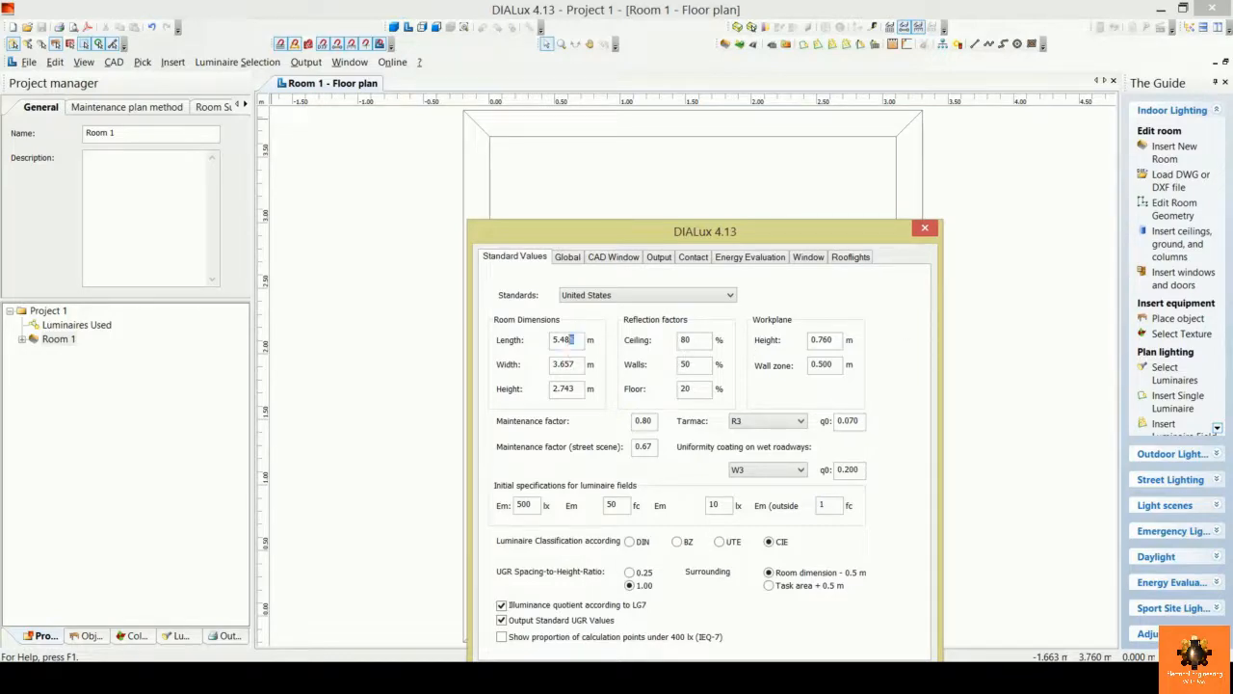
double_click(568, 339)
type("3.000")
left_click_drag(763, 232, 764, 144)
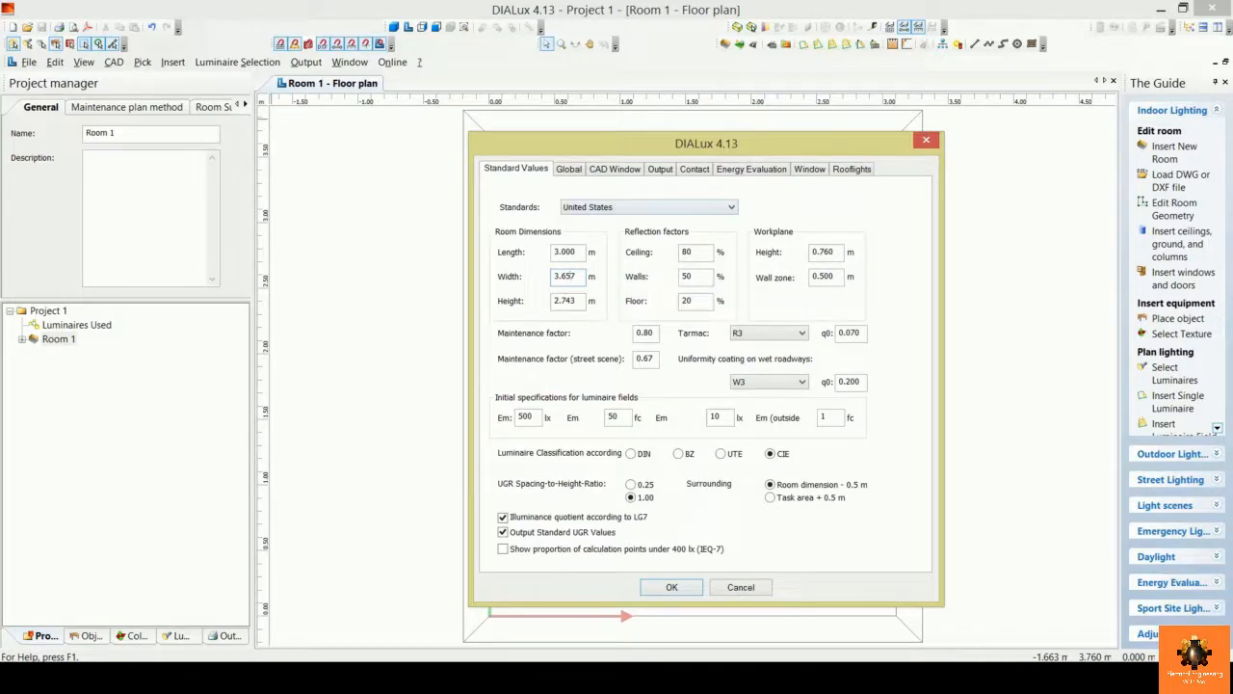
Step: Review the wall and floor reflection factors and set the default workplane height to 0.500 m
double_click(688, 277)
double_click(686, 300)
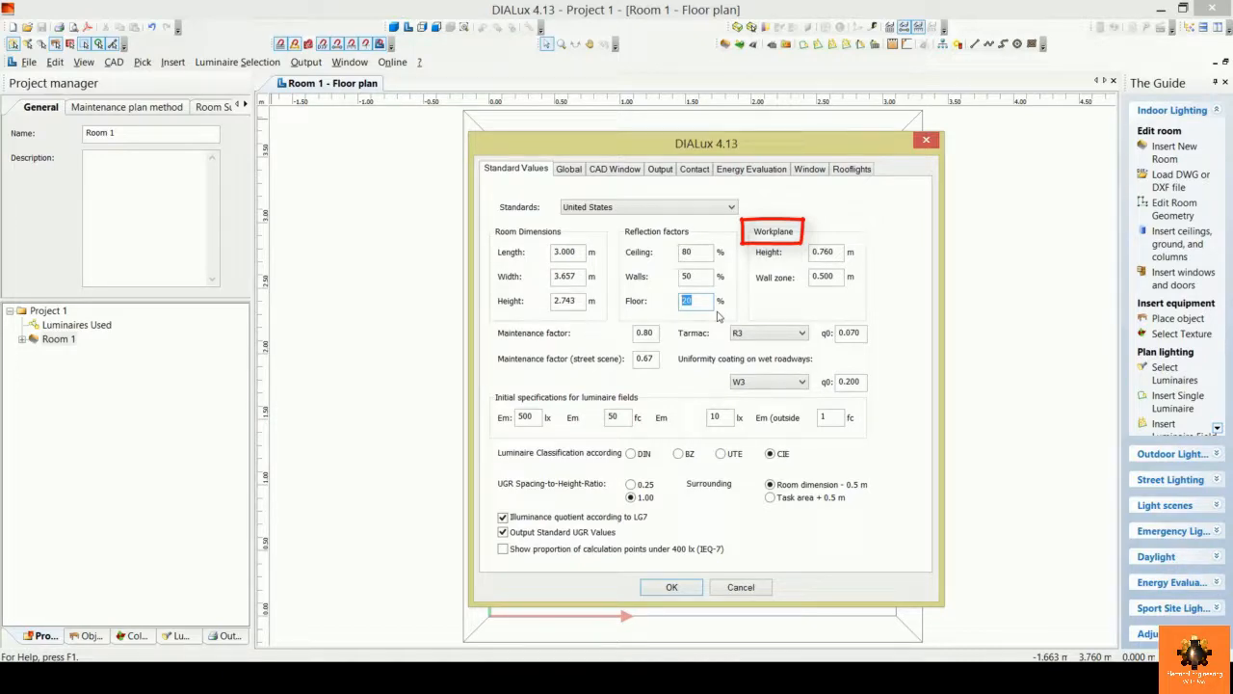
left_click(842, 251)
left_click_drag(845, 252, 792, 253)
type(".5")
left_click(840, 276)
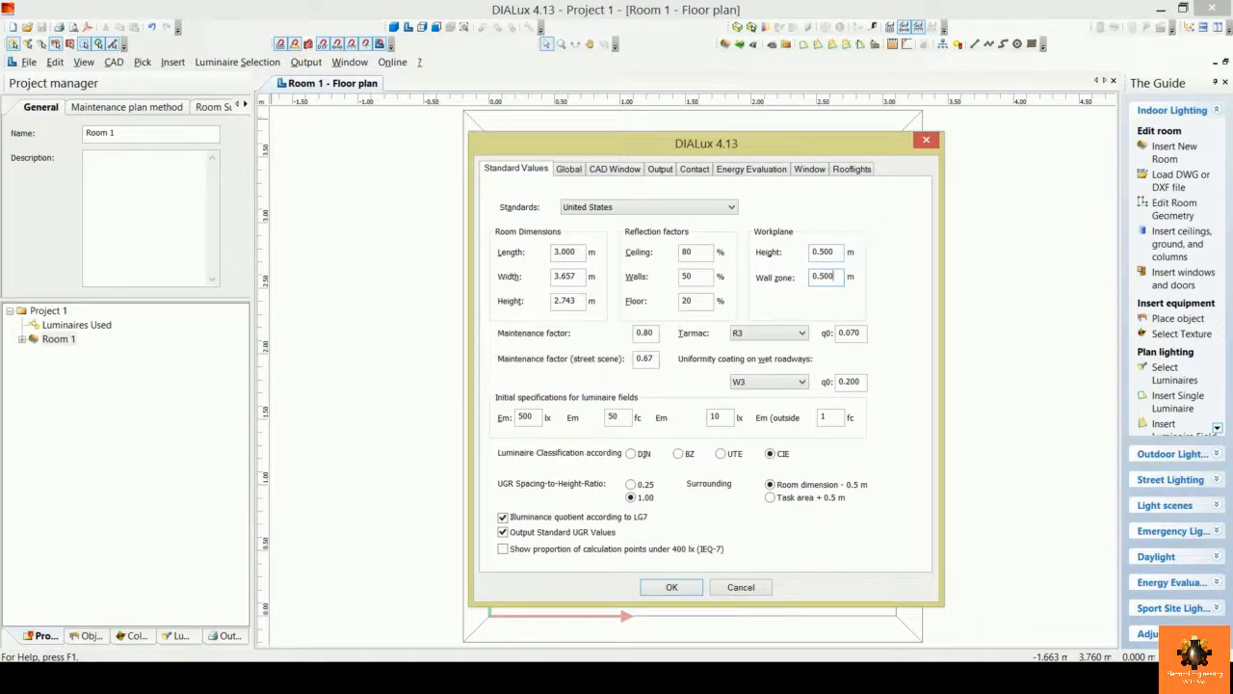
Step: In the global options, set the project directory to the Documents folder and the language to English (United States)
left_click(571, 170)
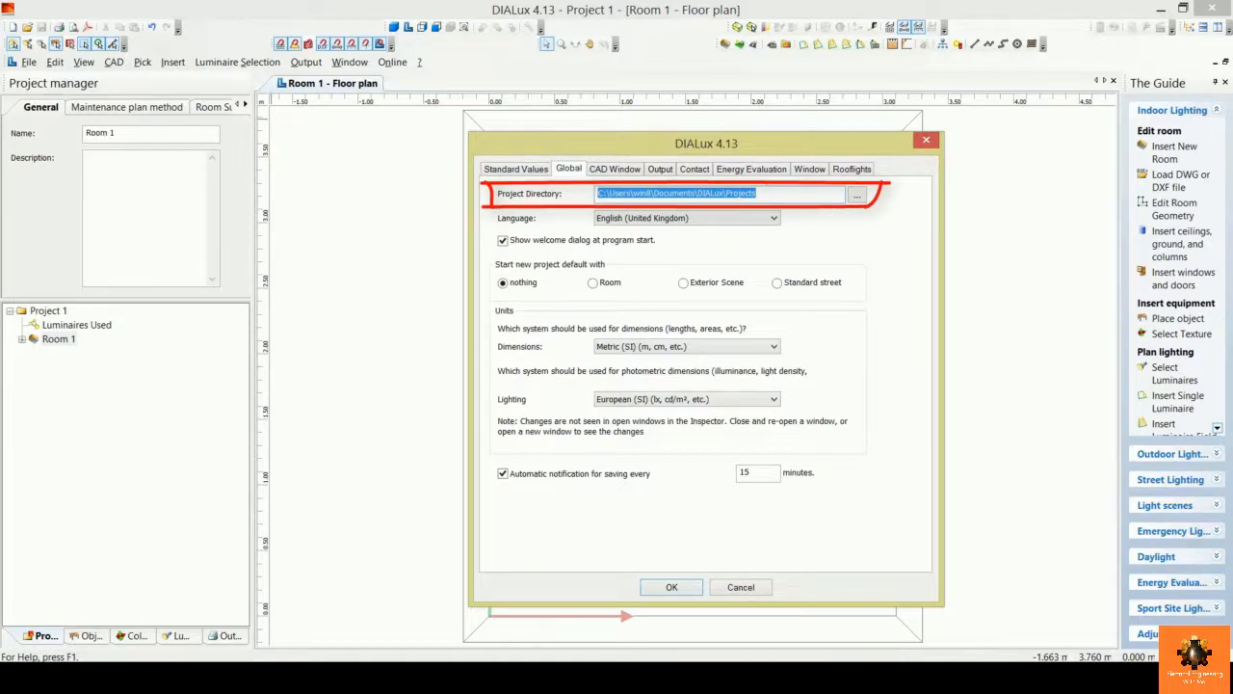
left_click(772, 194)
left_click_drag(772, 195, 598, 194)
left_click(859, 197)
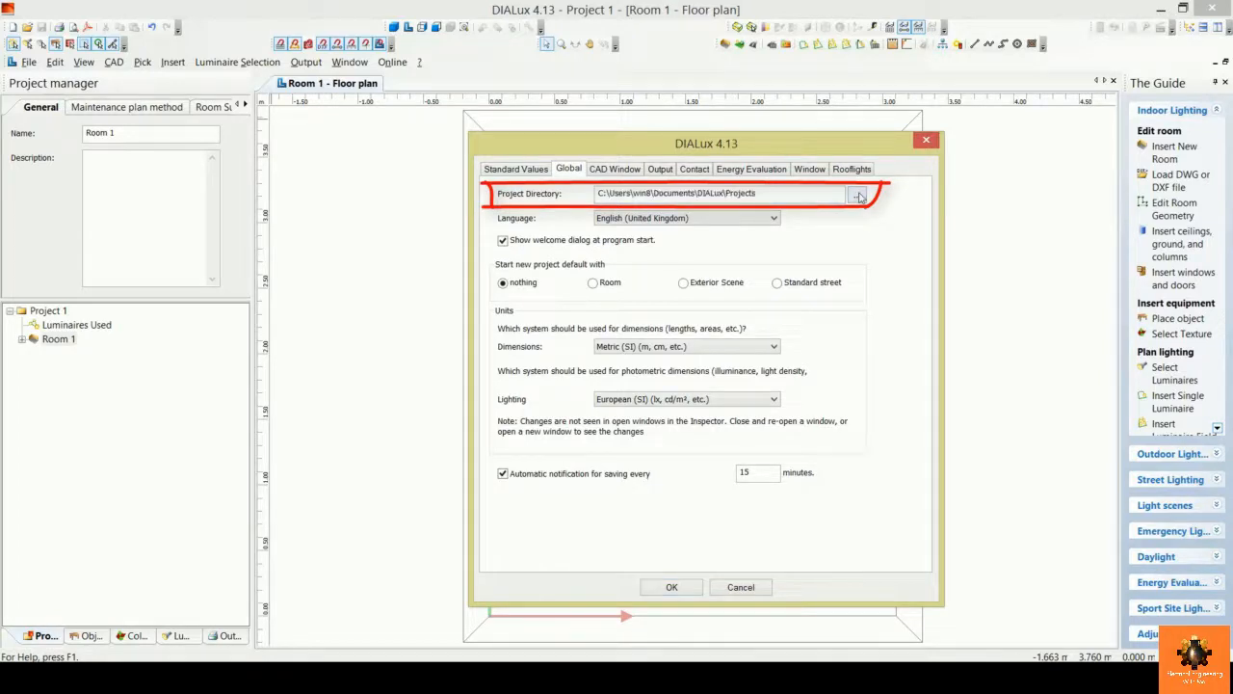
left_click(859, 197)
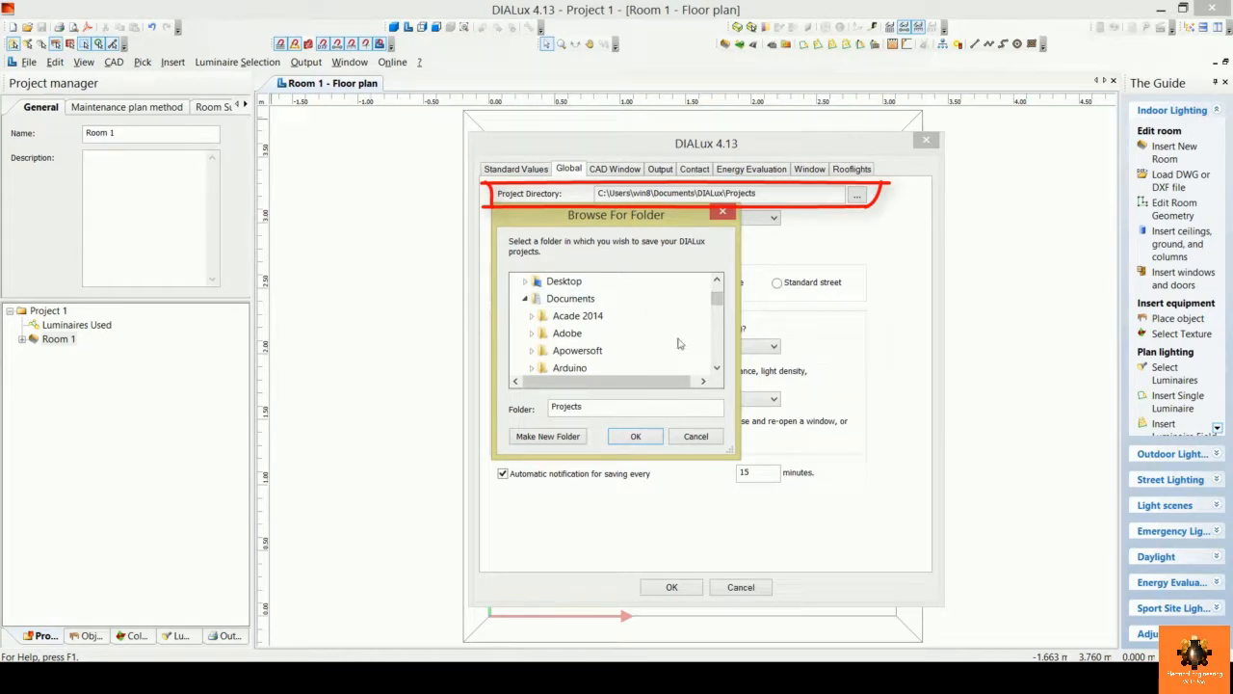
left_click(586, 301)
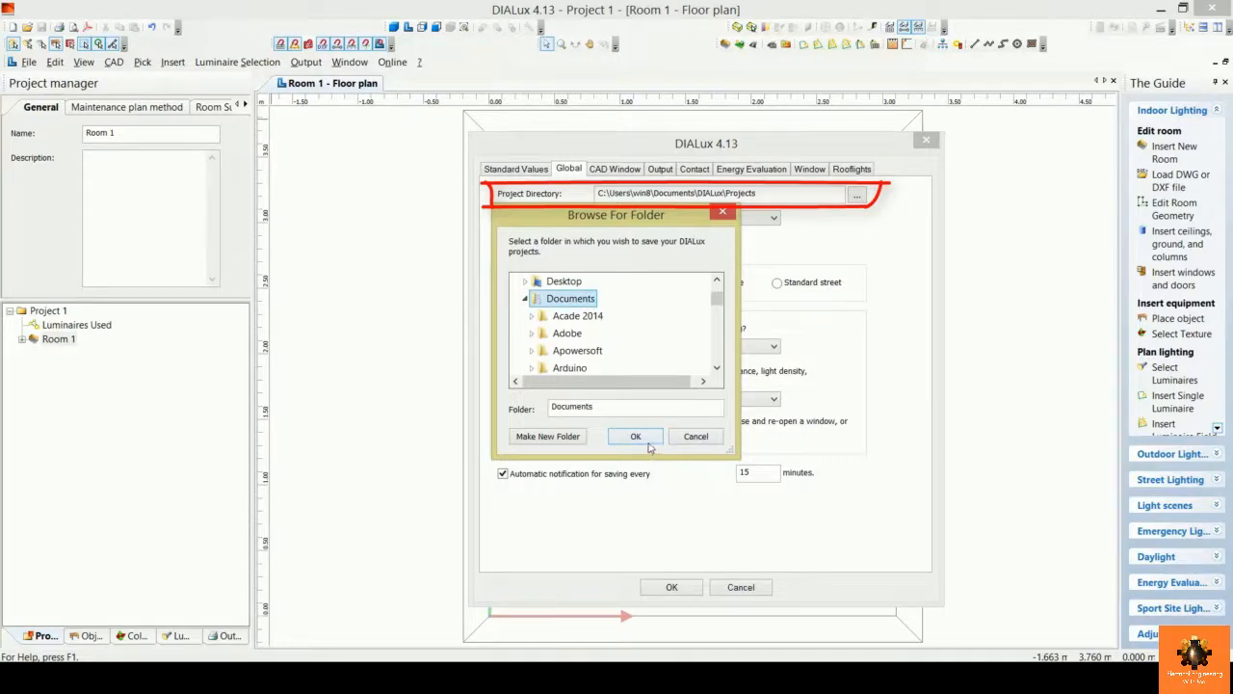
left_click(636, 437)
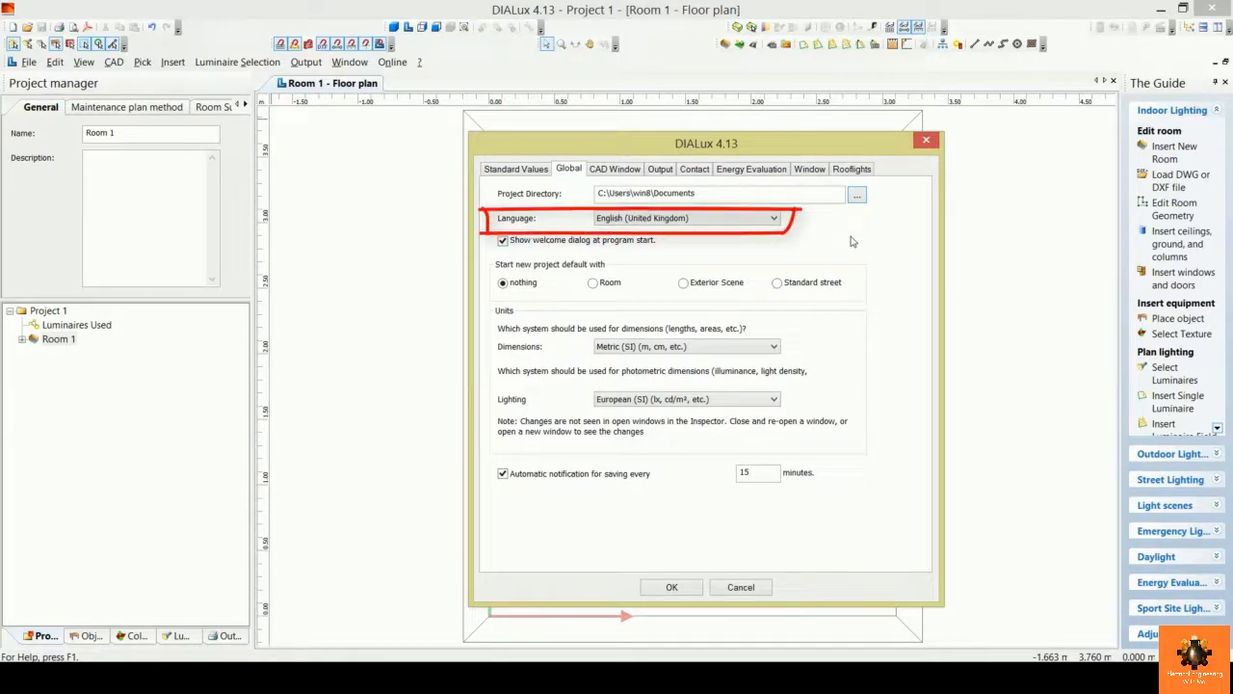
left_click(744, 220)
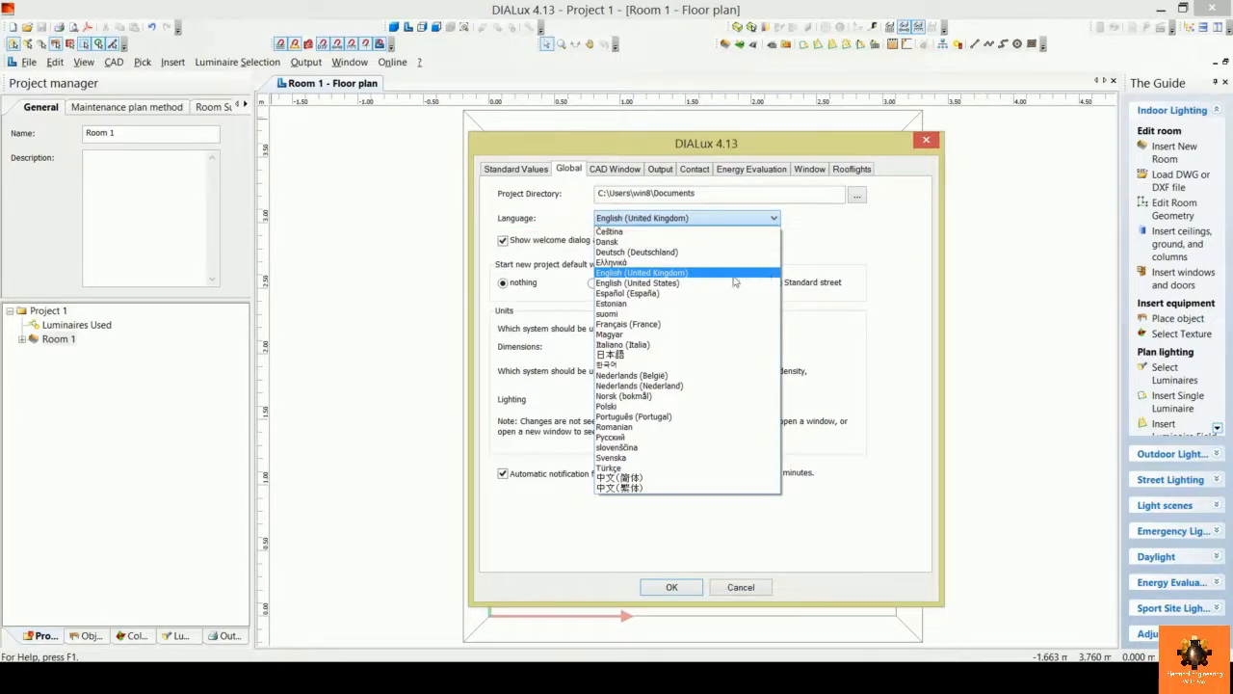
left_click(729, 283)
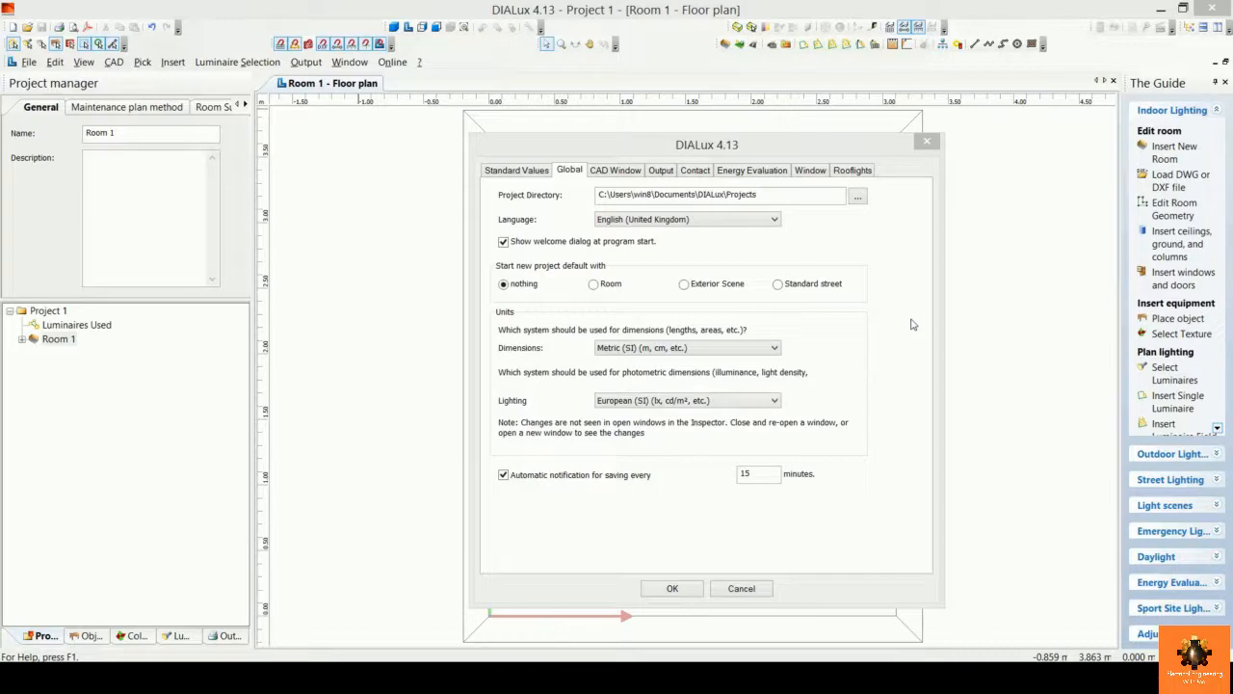
Step: Choose Metric (SI) as the unit system for dimensions and European (SI) for lighting
left_click(769, 350)
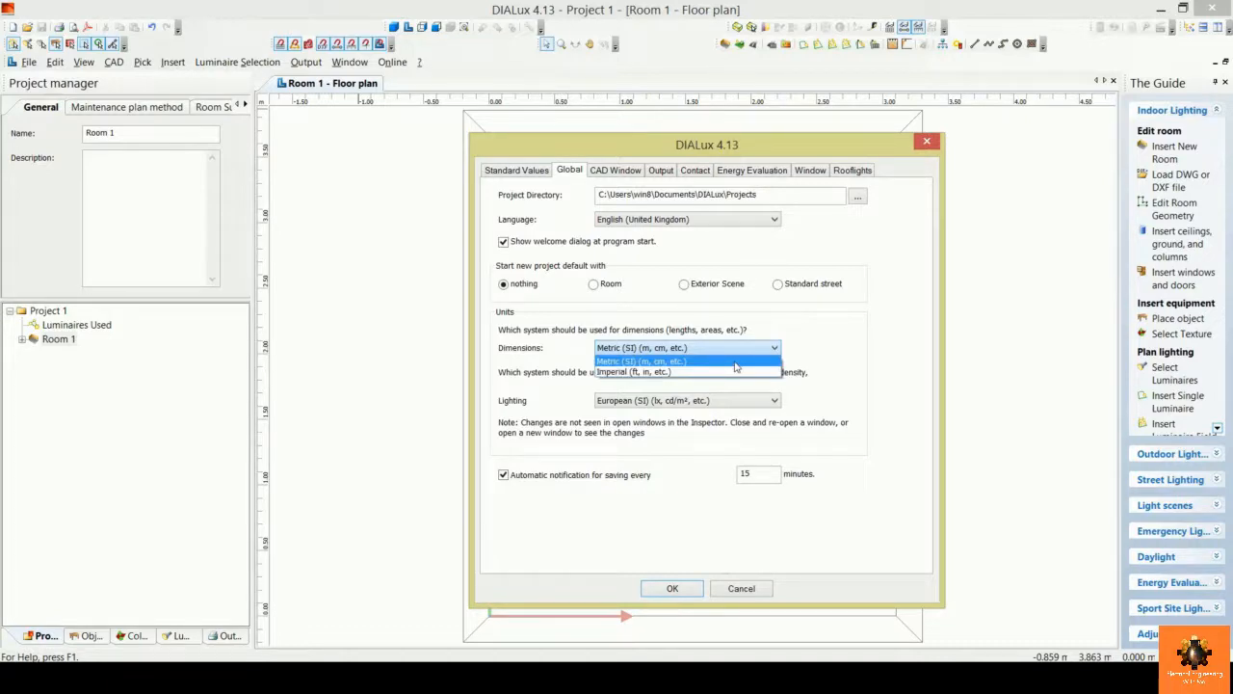
left_click(735, 363)
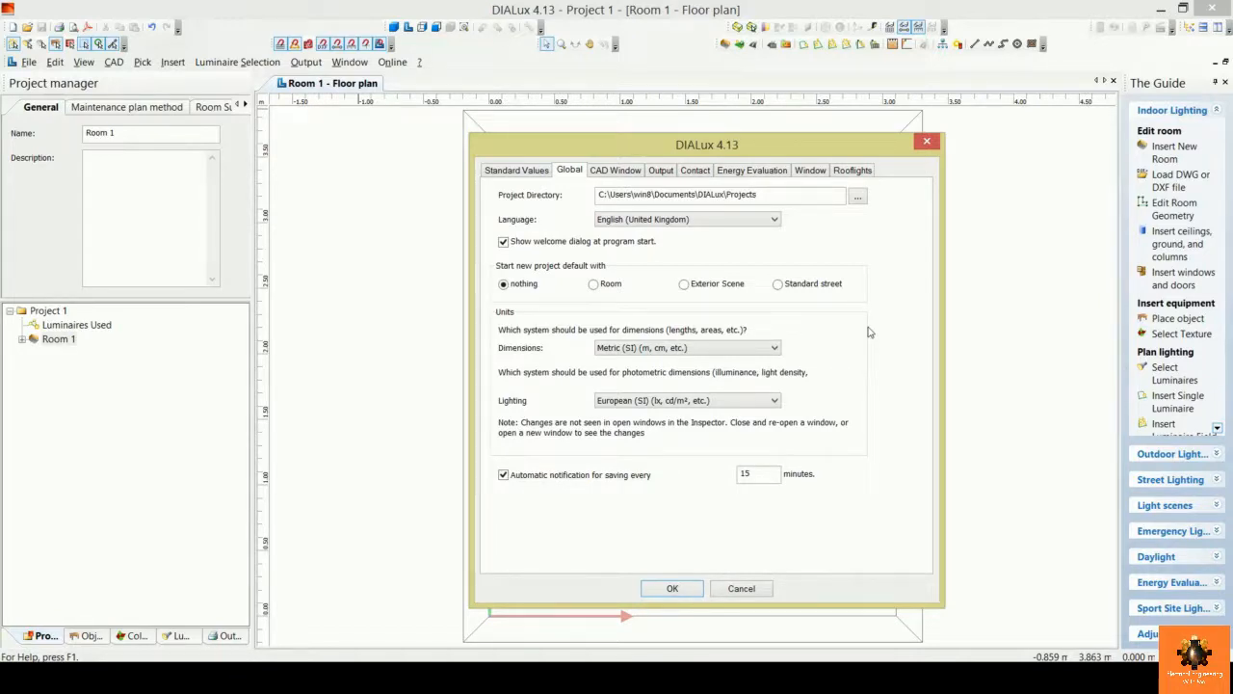
left_click(764, 401)
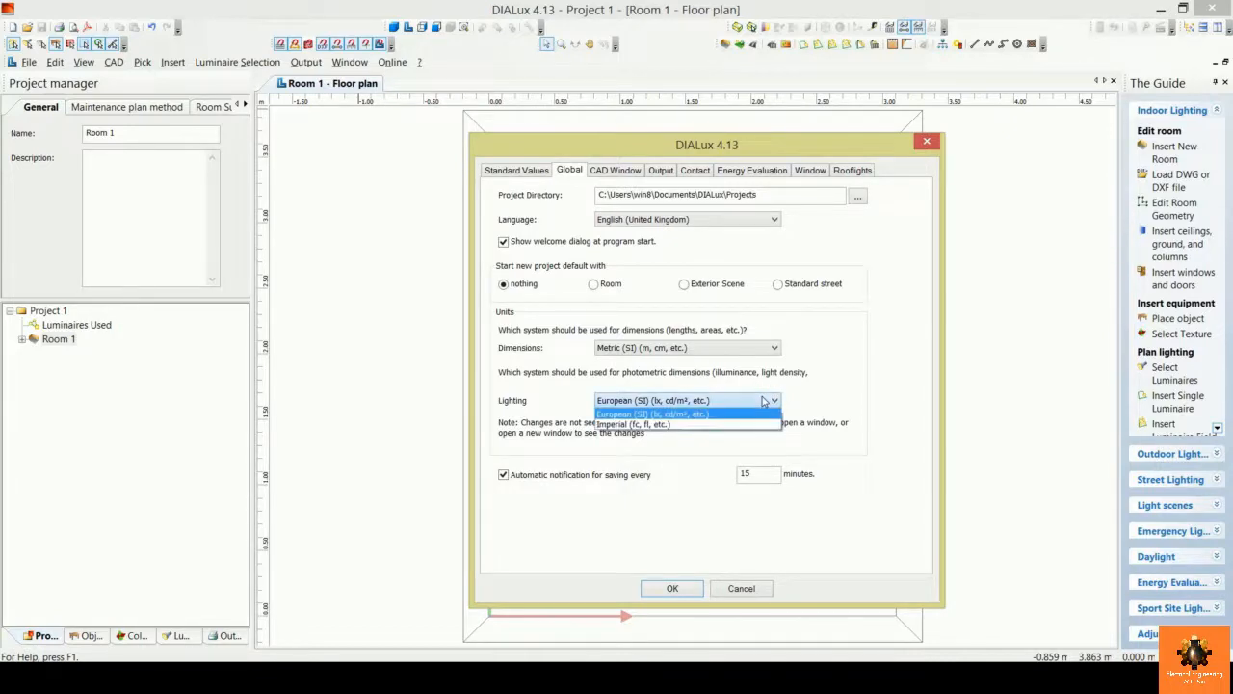
left_click(737, 414)
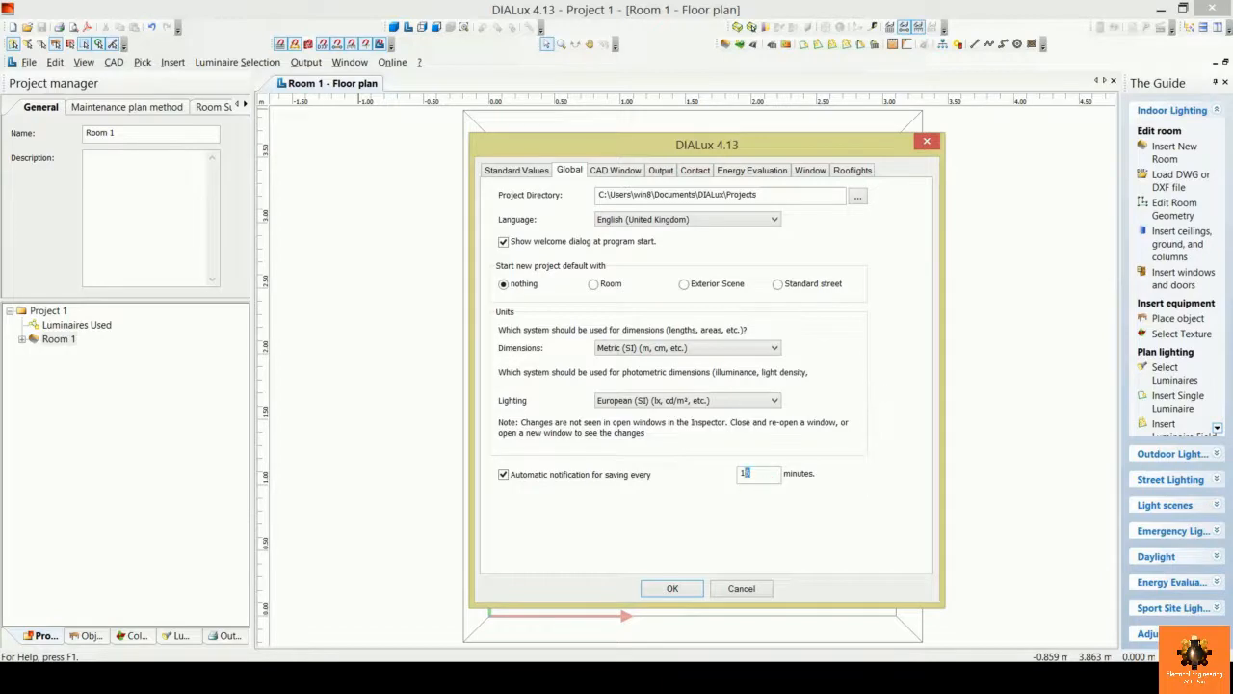
Step: Set the automatic save notification interval to 60 minutes and accept the general options
double_click(745, 474)
type("60")
left_click(685, 588)
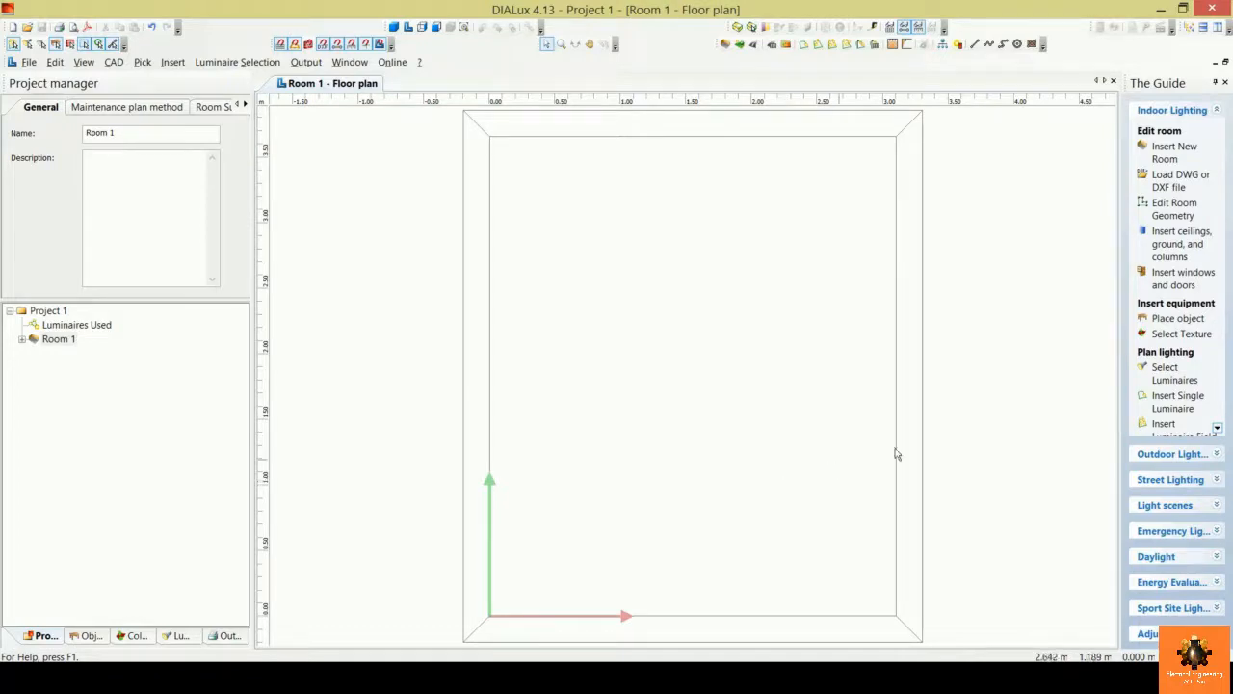
Step: Import hospital.dwg from the Course Materials folder into the floor plan as planning support, keeping the suggested planning origin
left_click(1203, 189)
left_click(701, 468)
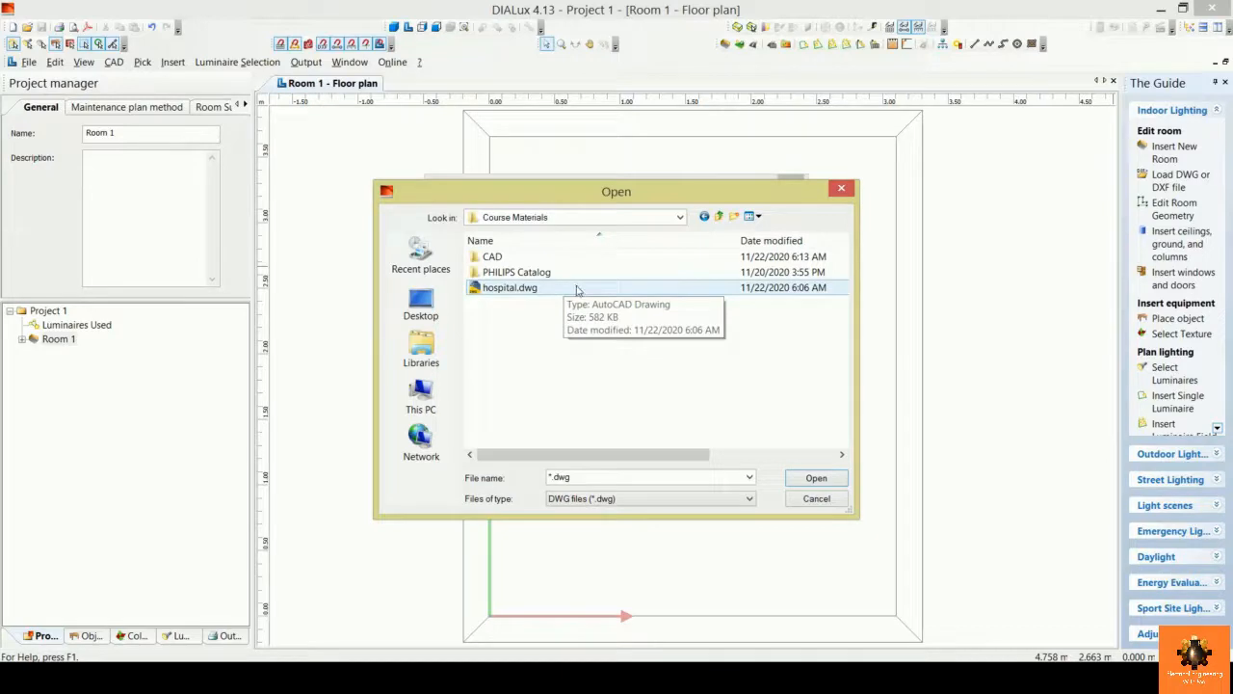
left_click(576, 289)
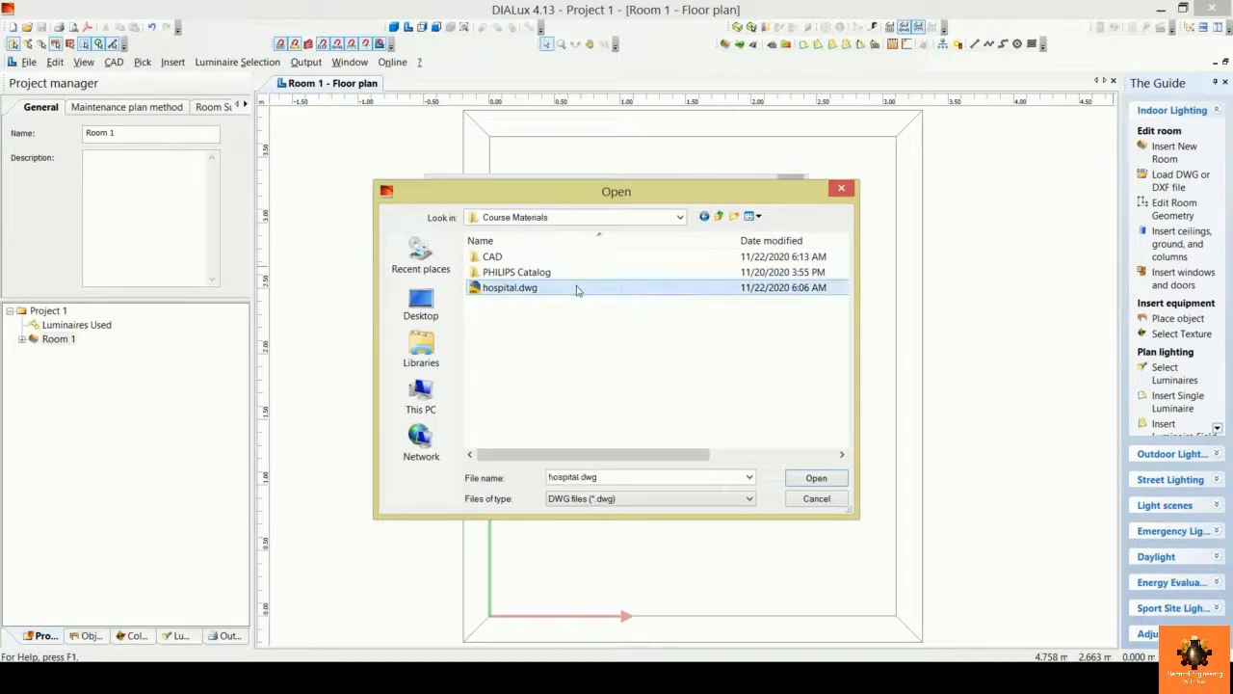
left_click(835, 479)
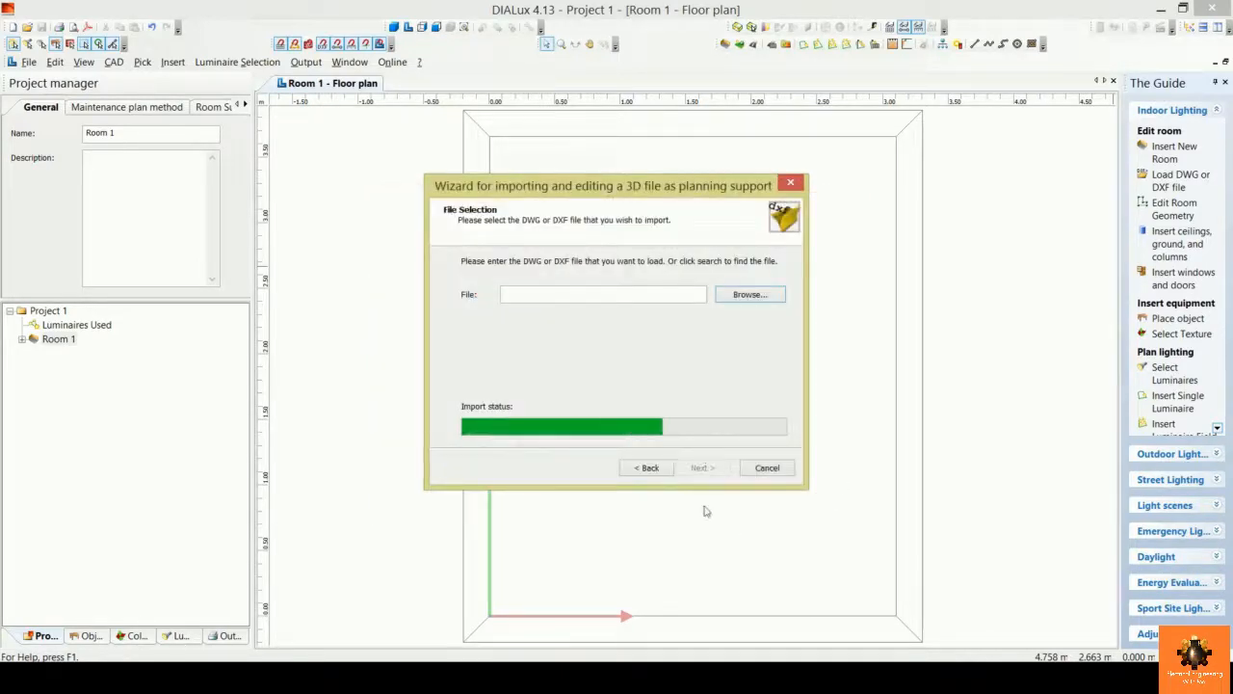
left_click(714, 470)
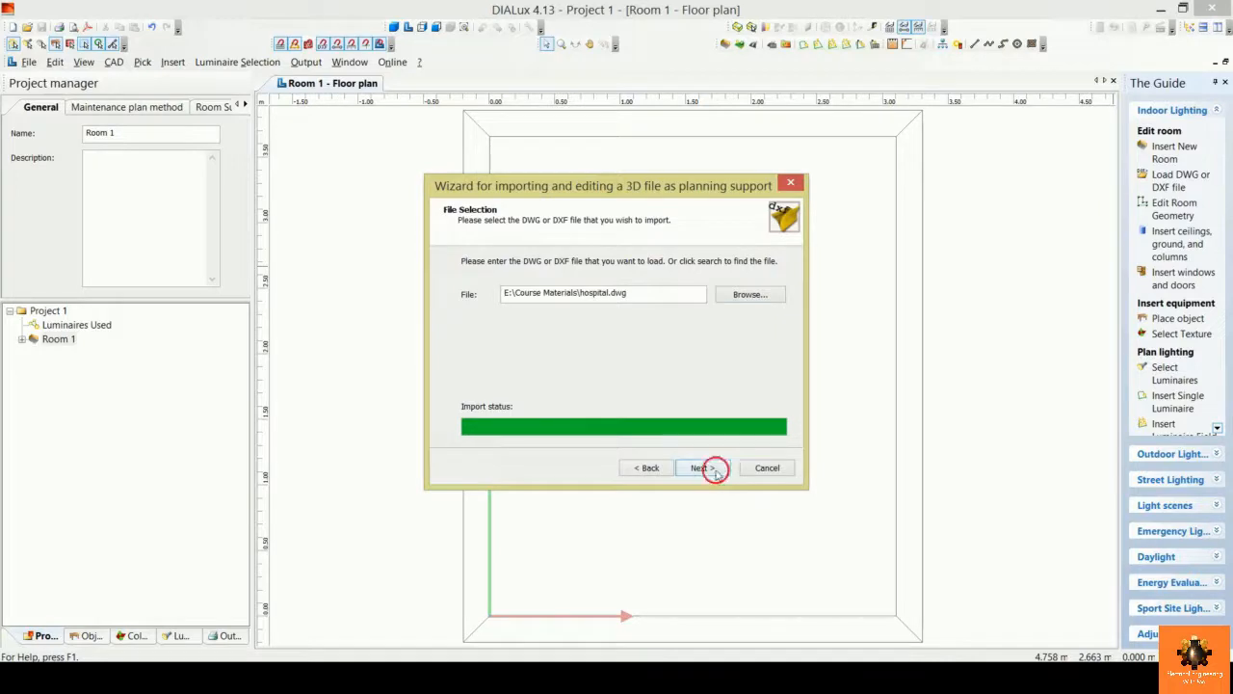
left_click(714, 469)
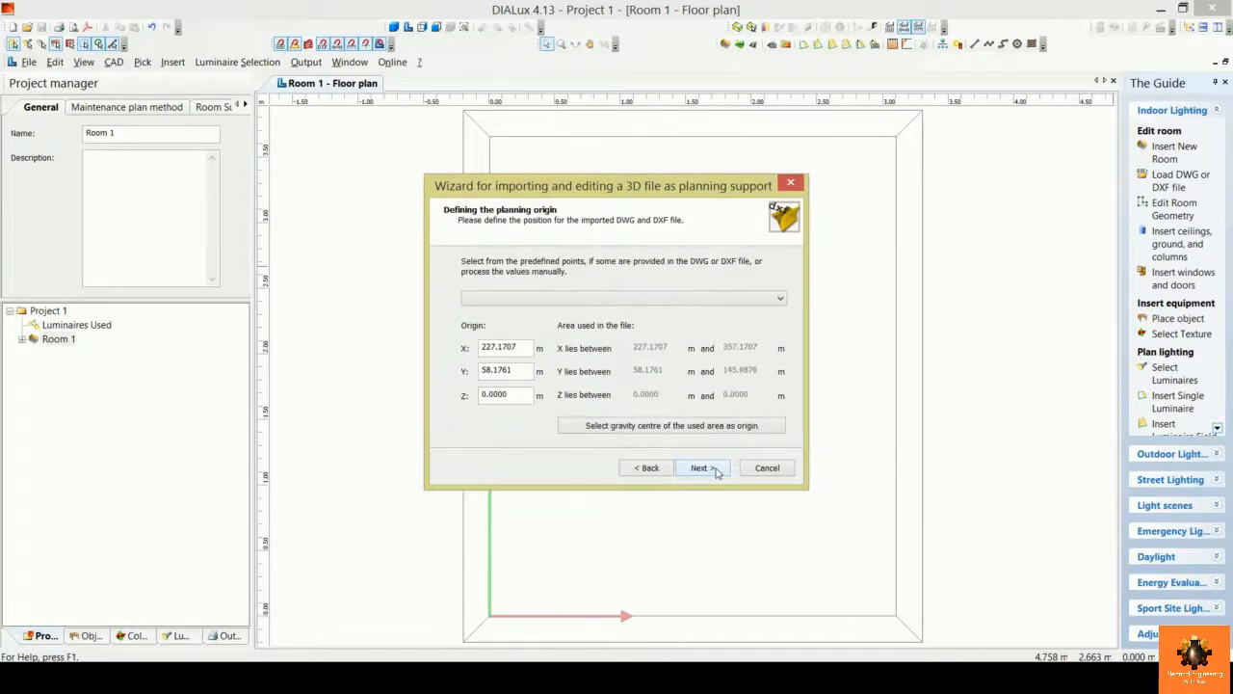
left_click(714, 470)
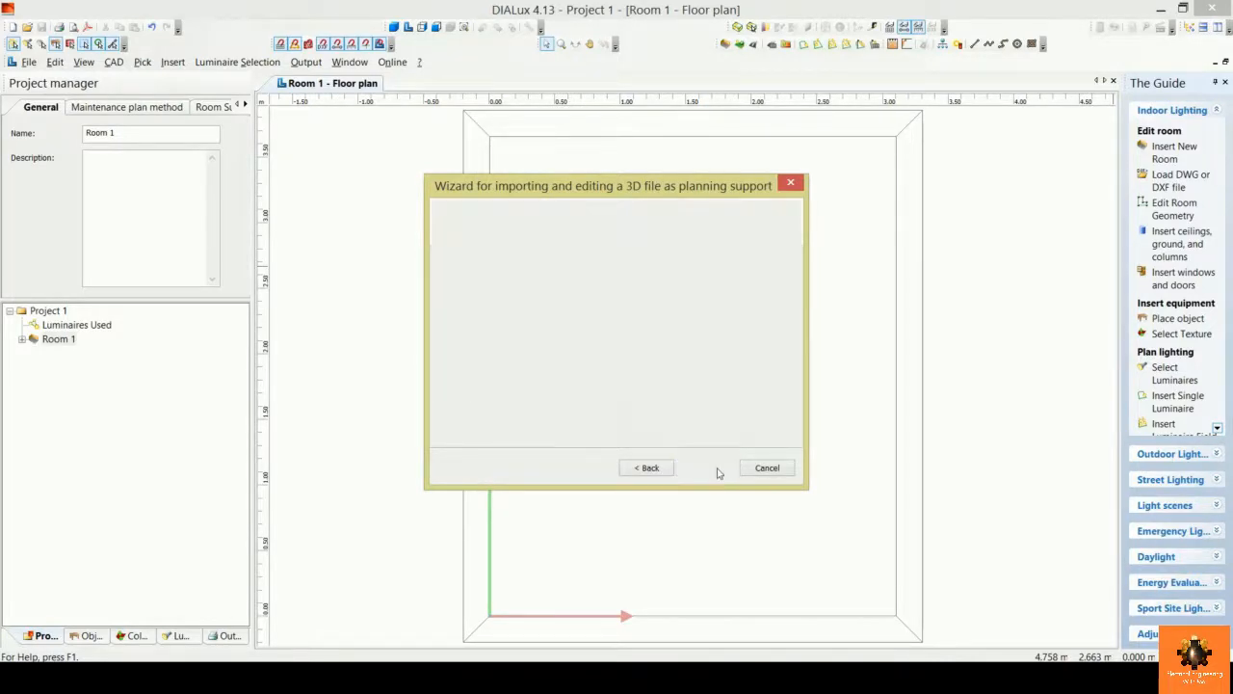
left_click(716, 471)
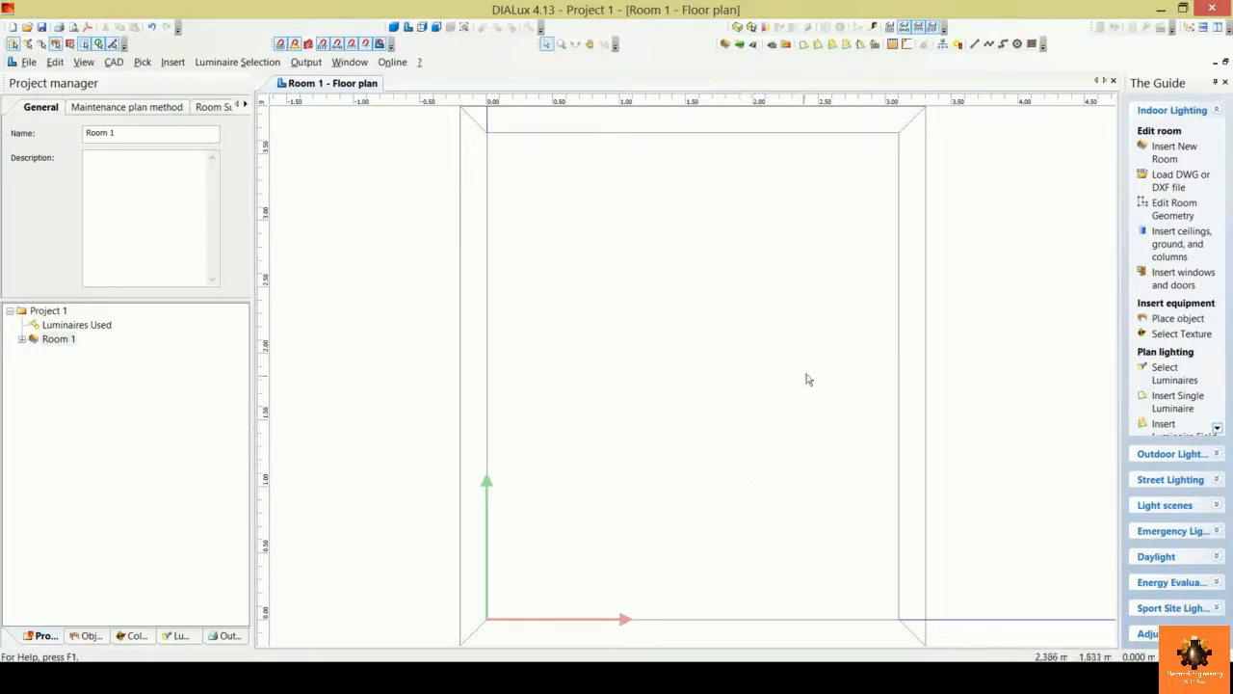
Step: Examine the whole imported hospital plan and the rooms near its centre in detail
scroll(807, 378, "down", 5)
scroll(808, 377, "down", 6)
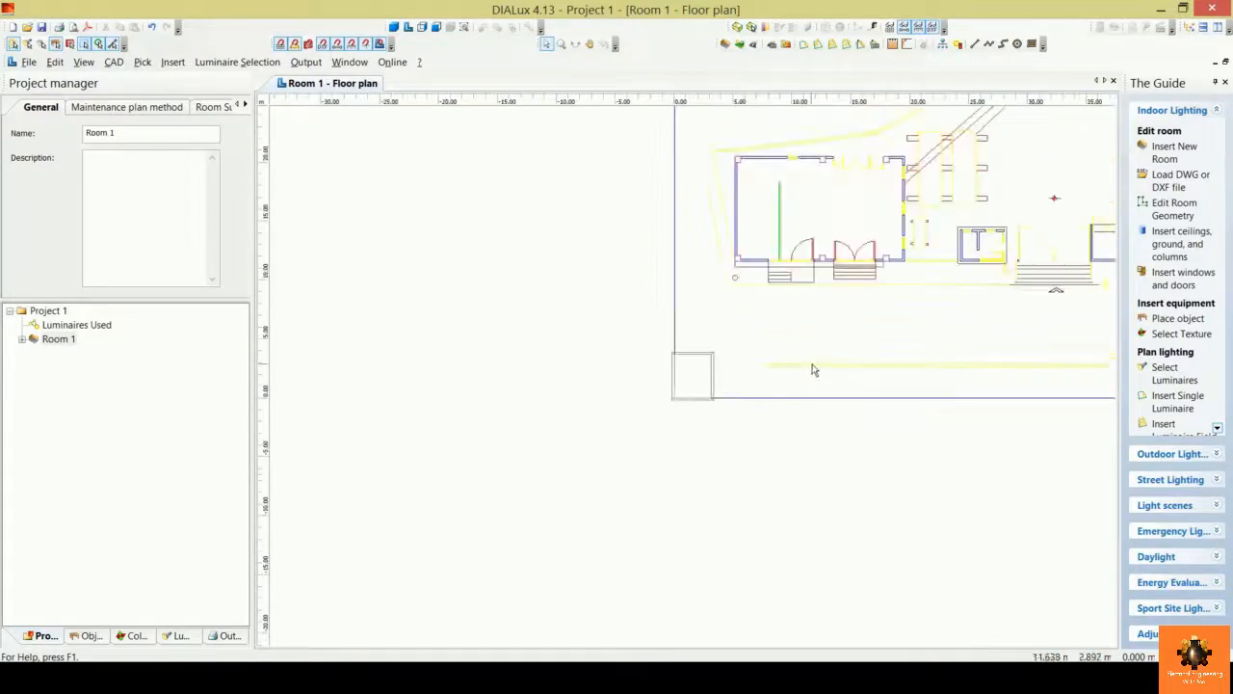
scroll(712, 435, "down", 5)
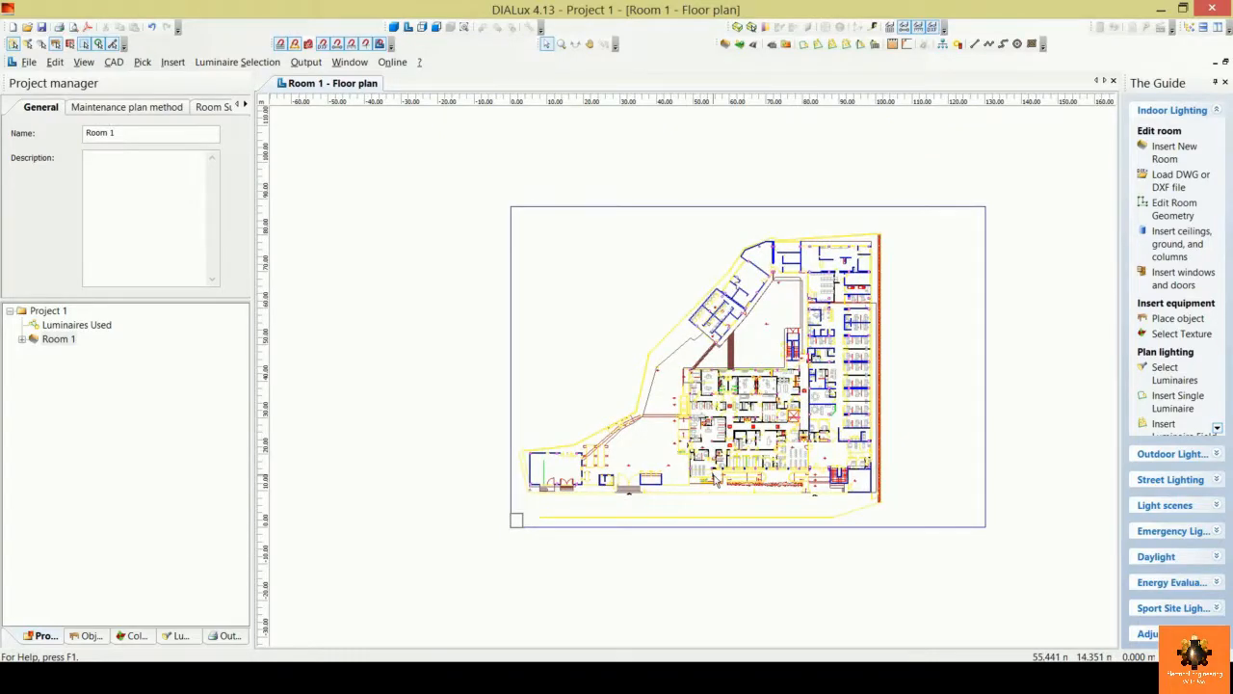
scroll(715, 479, "up", 3)
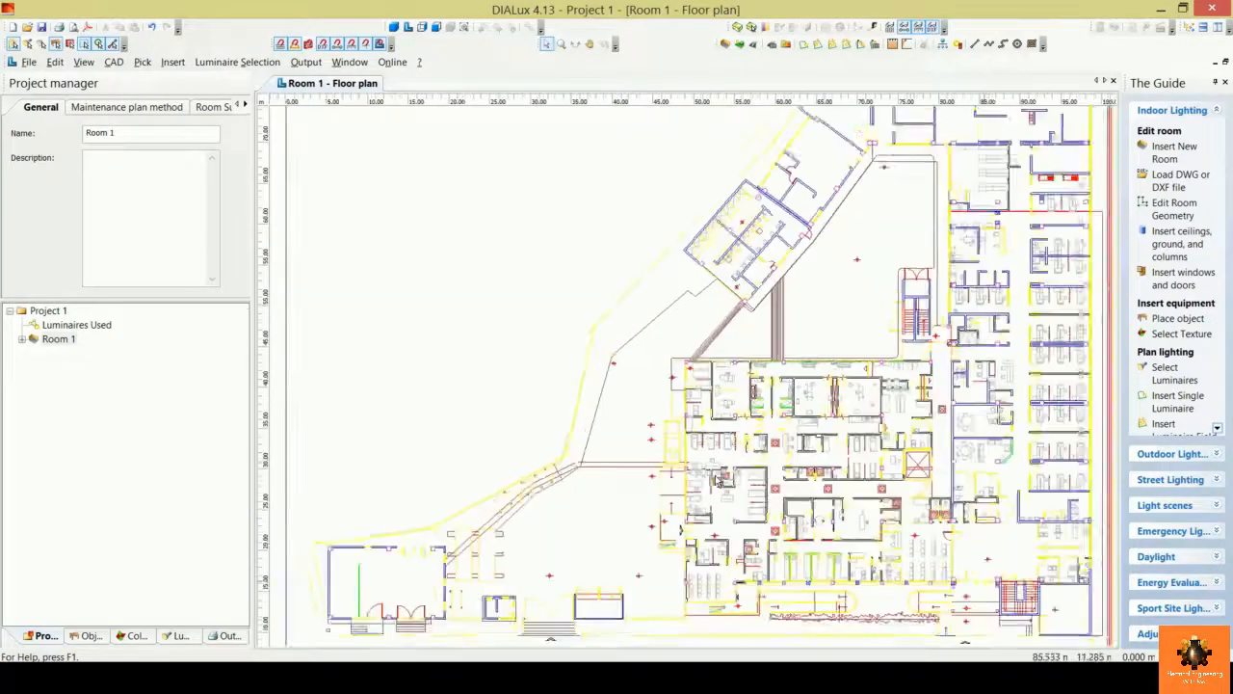
scroll(717, 482, "up", 3)
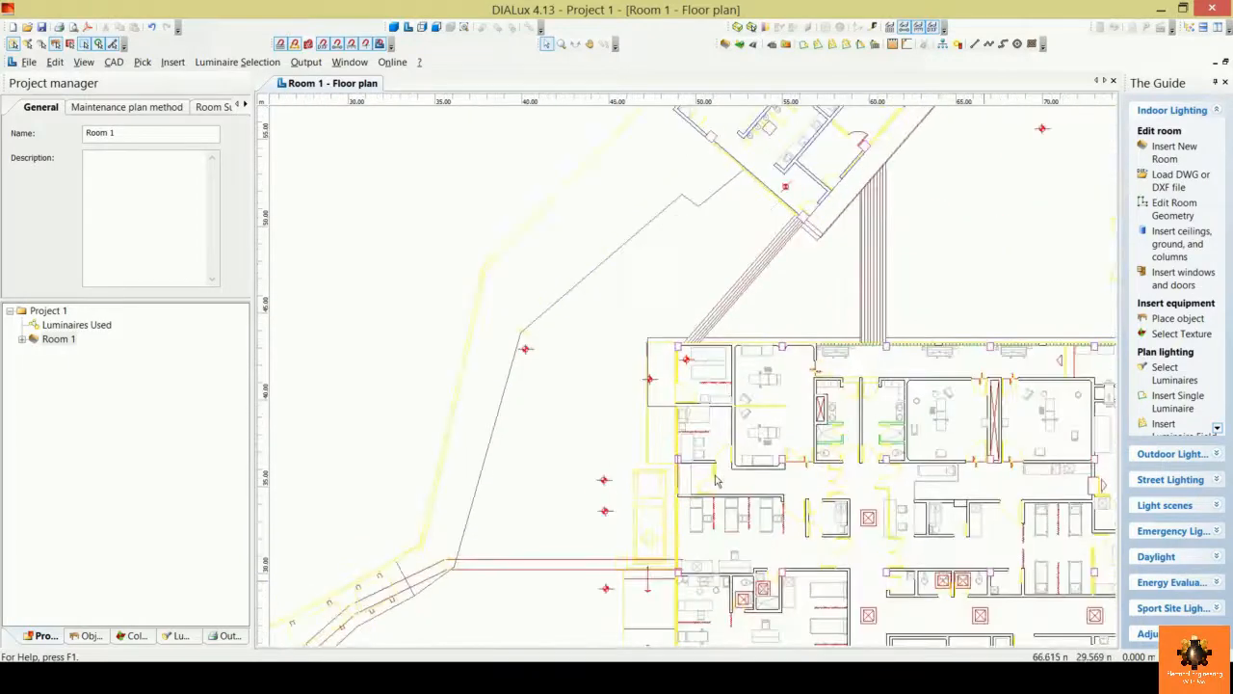
scroll(735, 487, "up", 1)
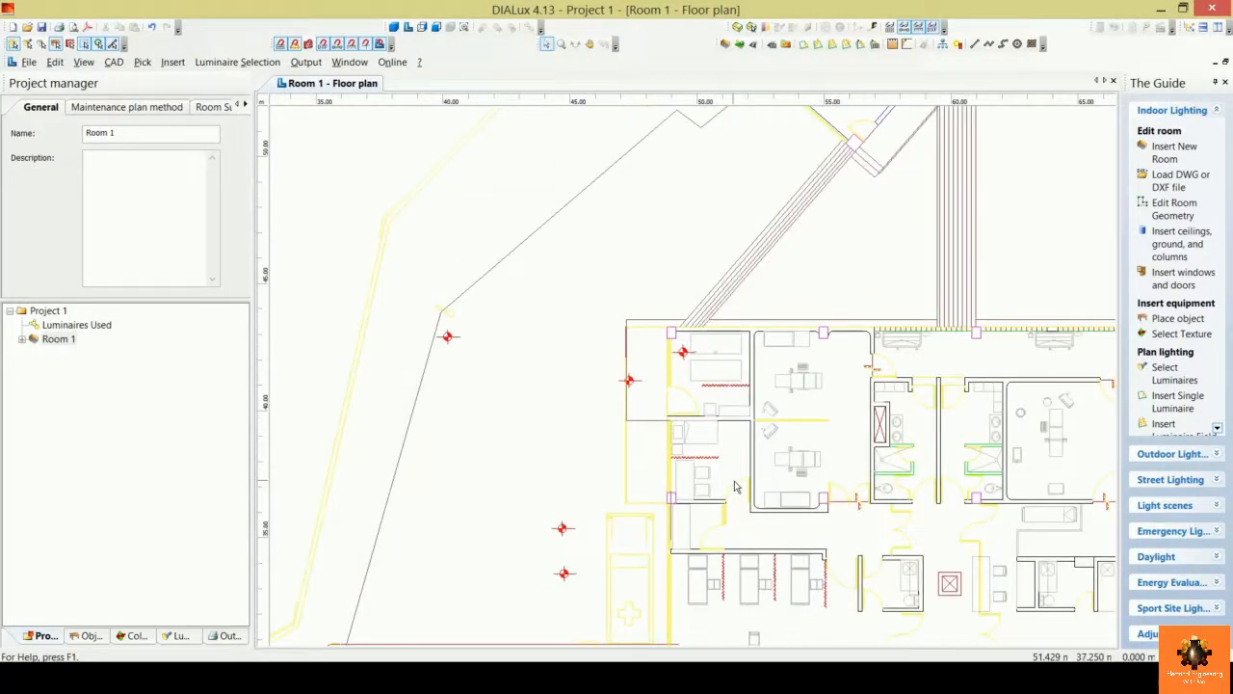
scroll(737, 480, "down", 5)
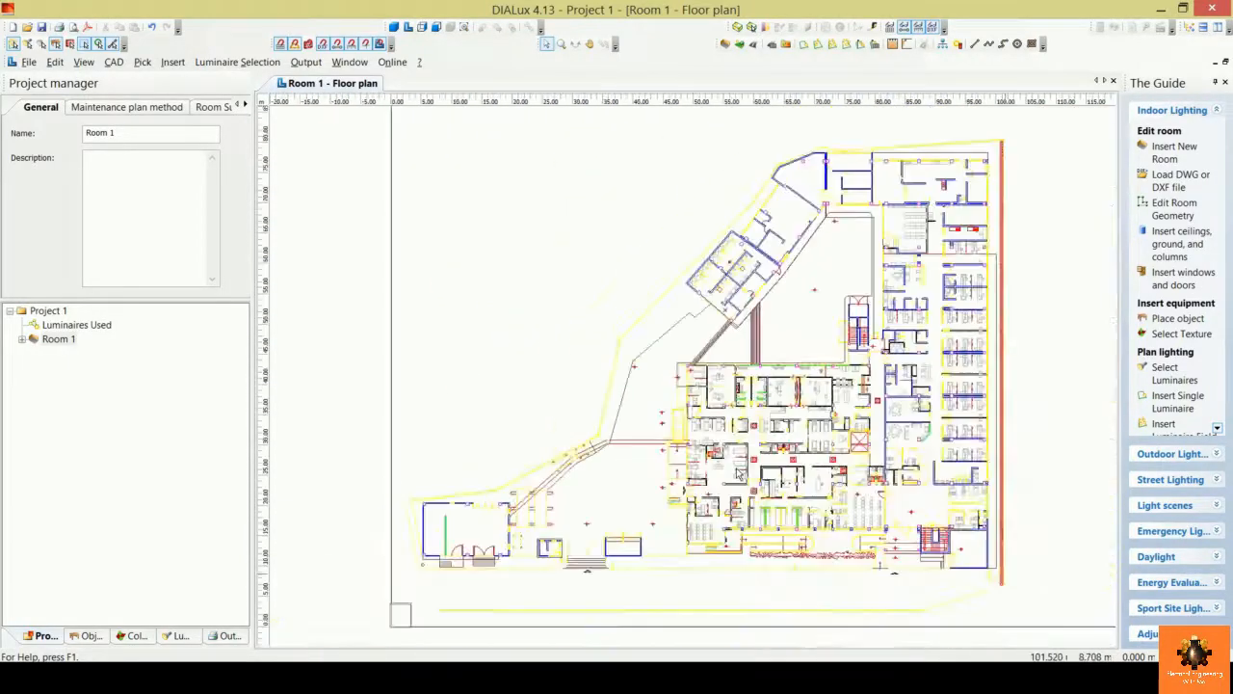
scroll(739, 475, "down", 1)
scroll(738, 474, "up", 4)
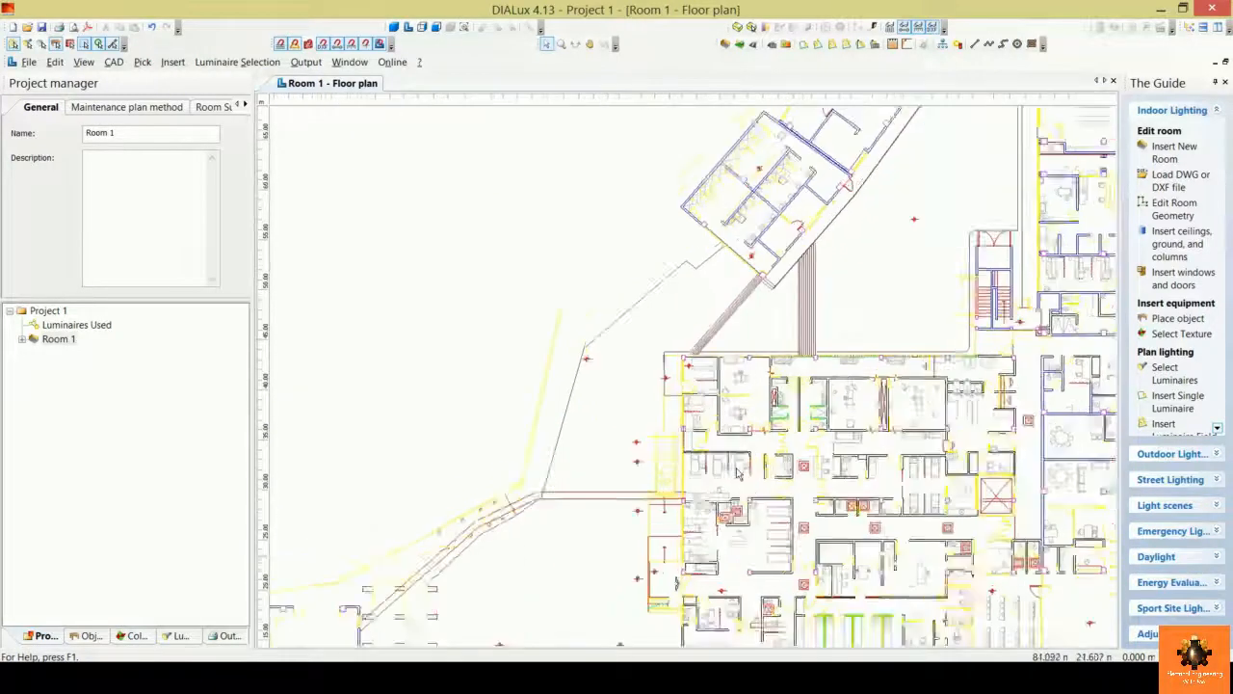
Step: Examine the hospital floor plan at different magnifications with the Zoom tool, from the full outline to the central rooms
scroll(739, 475, "down", 3)
scroll(744, 453, "down", 2)
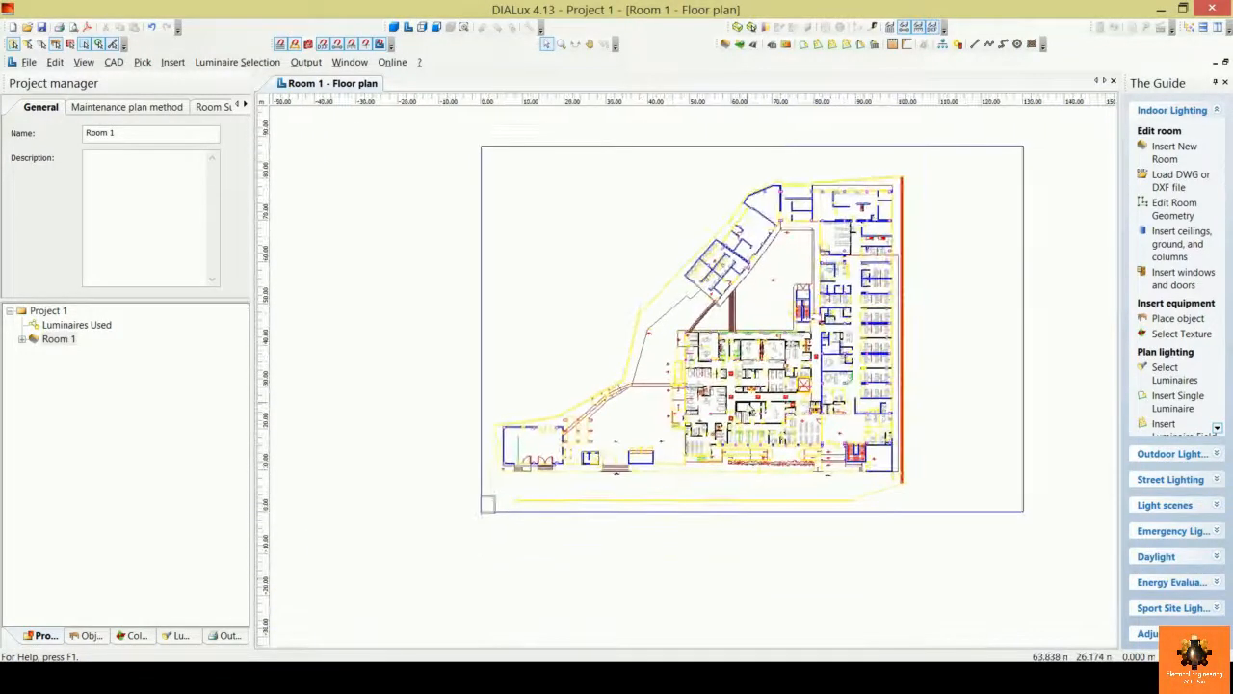
scroll(747, 451, "up", 1)
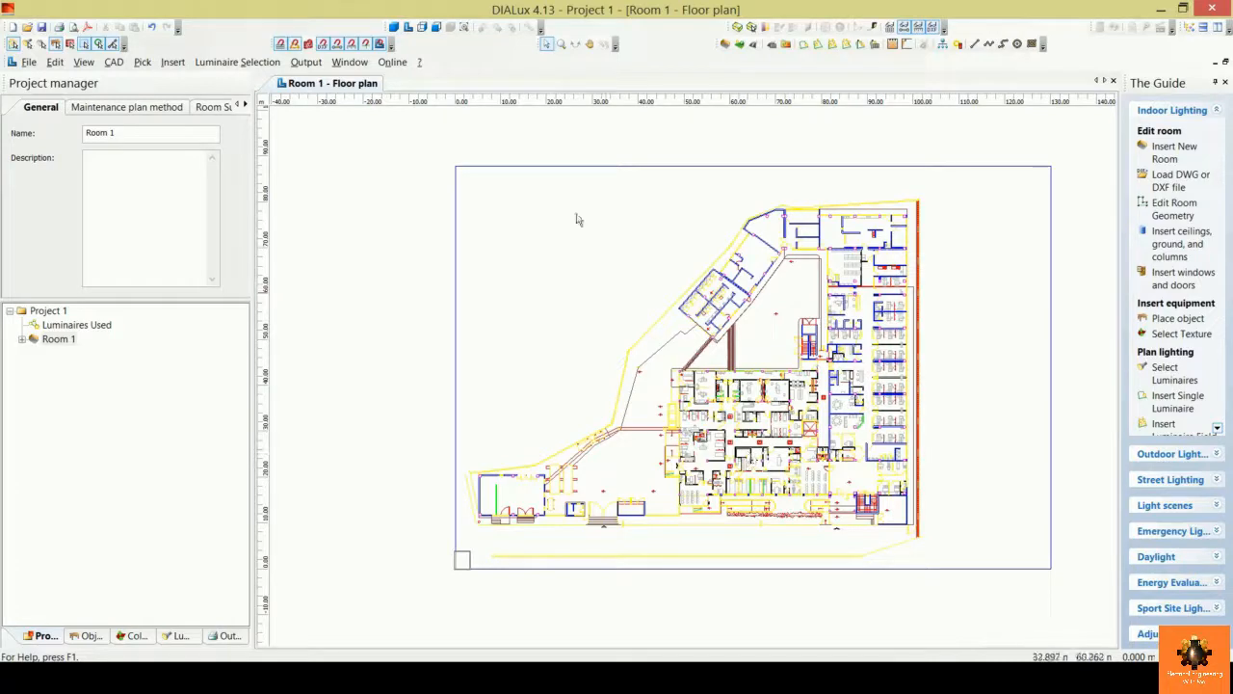
left_click(563, 48)
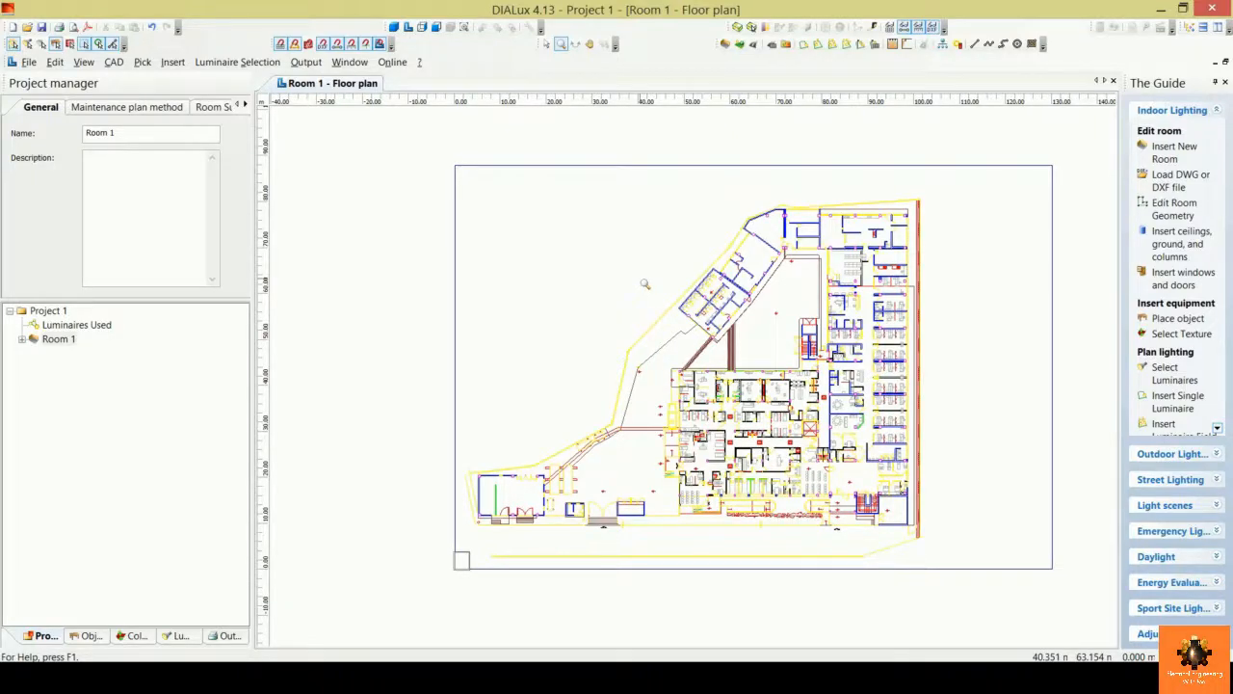
left_click_drag(644, 284, 766, 370)
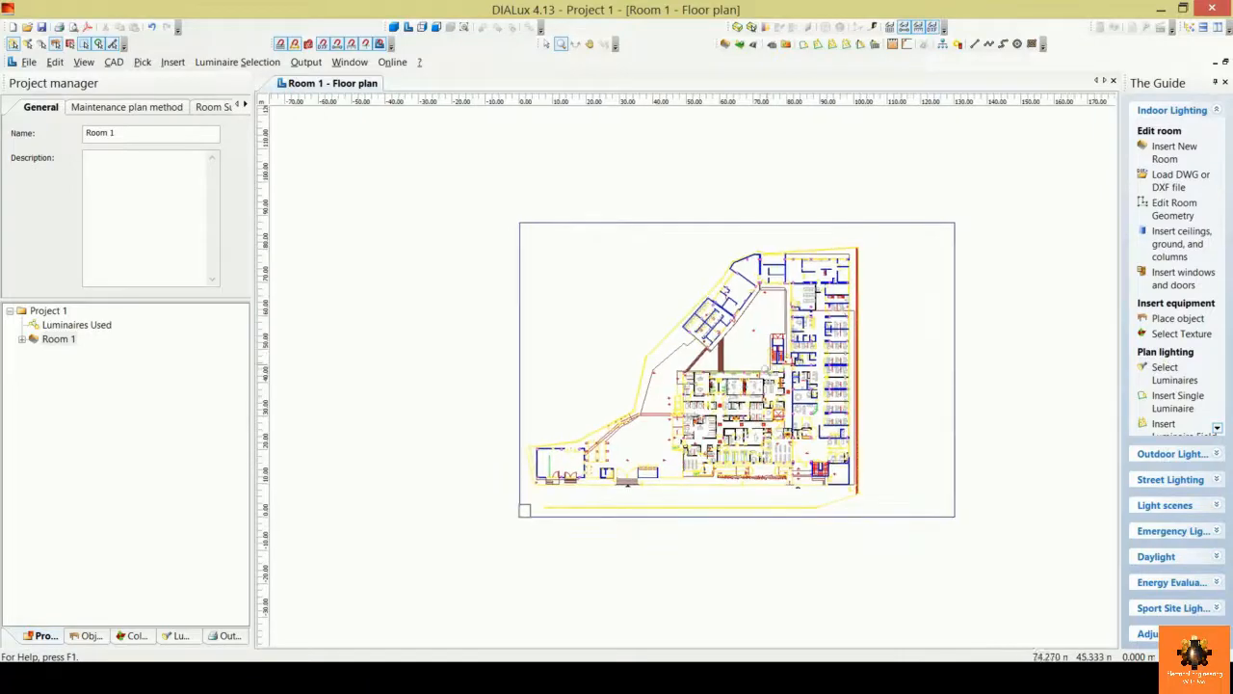
scroll(699, 369, "up", 5)
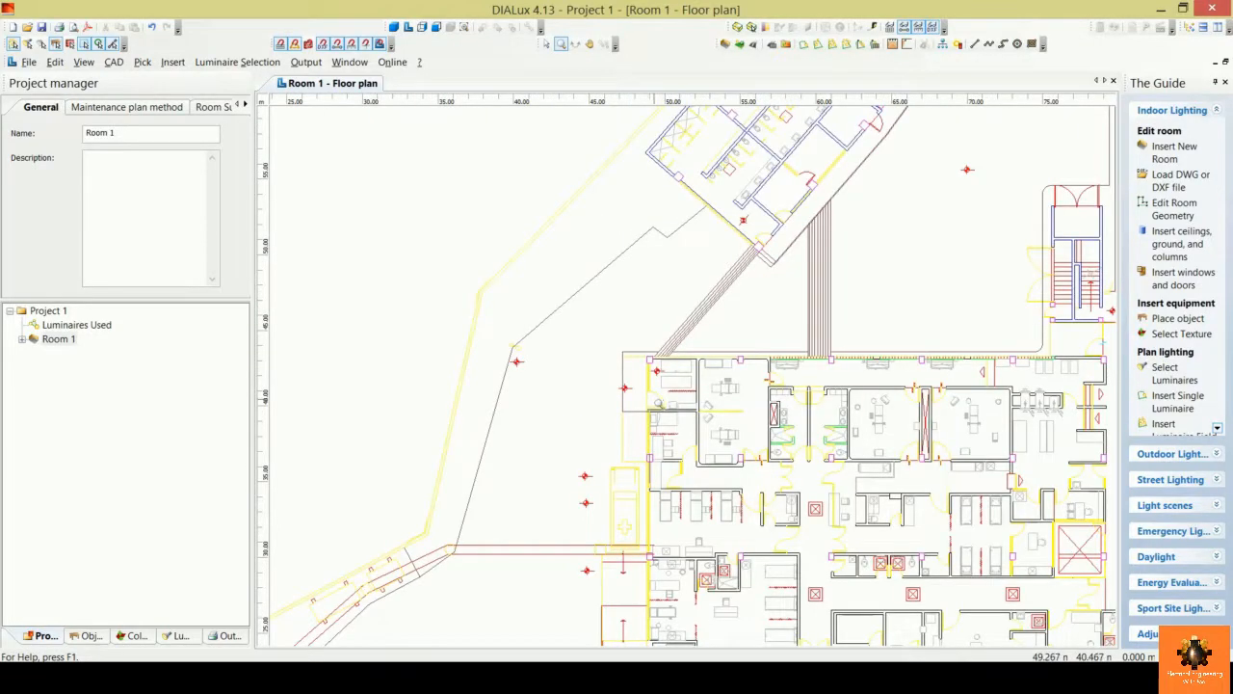
scroll(682, 407, "down", 2)
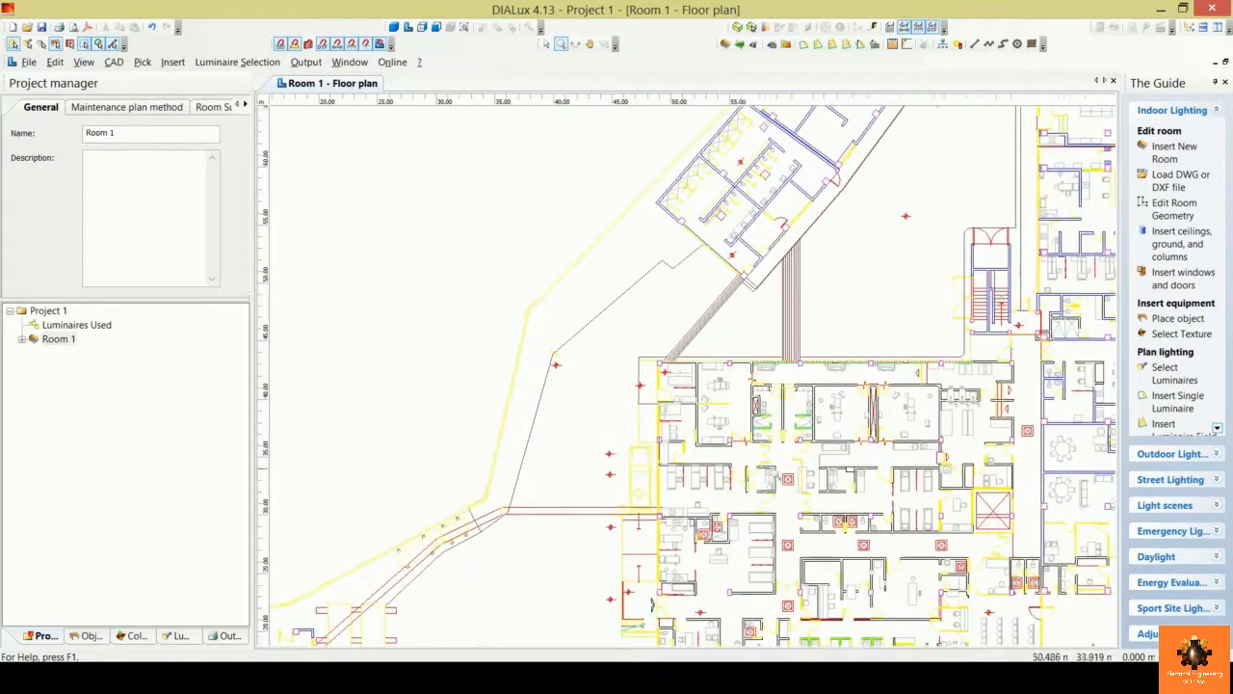
left_click_drag(775, 474, 854, 445)
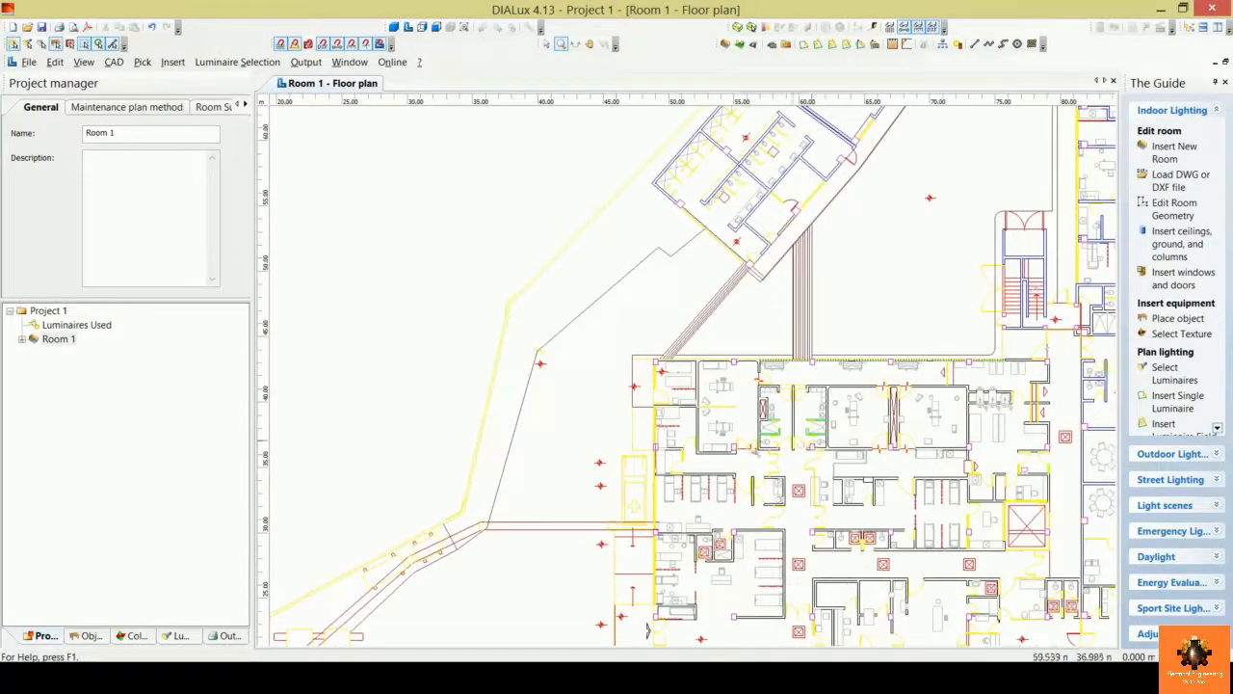
left_click_drag(757, 451, 748, 404)
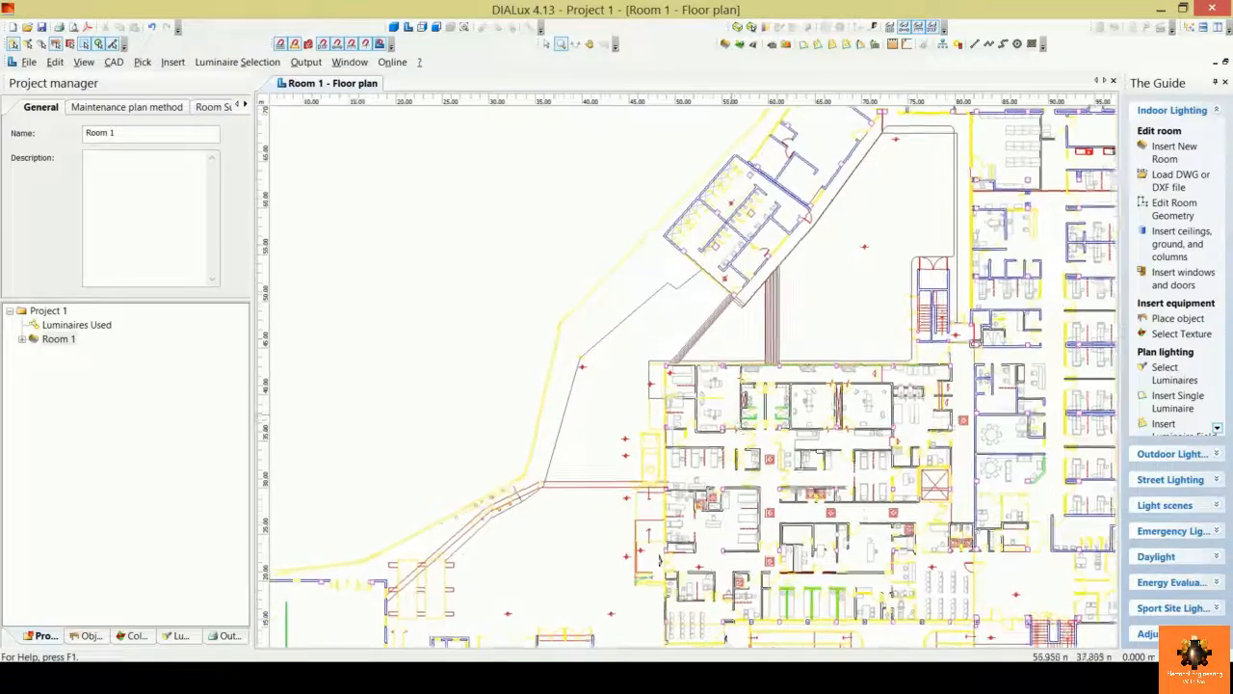
left_click_drag(659, 559, 652, 601)
left_click_drag(721, 360, 755, 394)
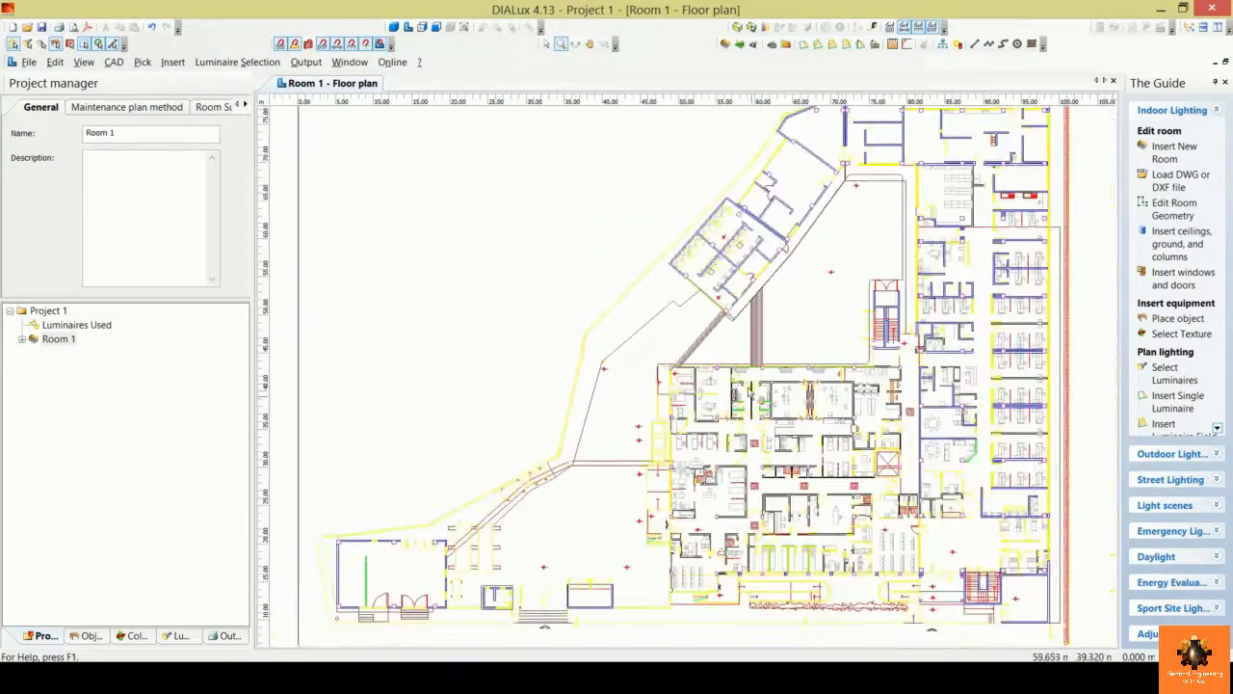
middle_click_drag(756, 397, 728, 318)
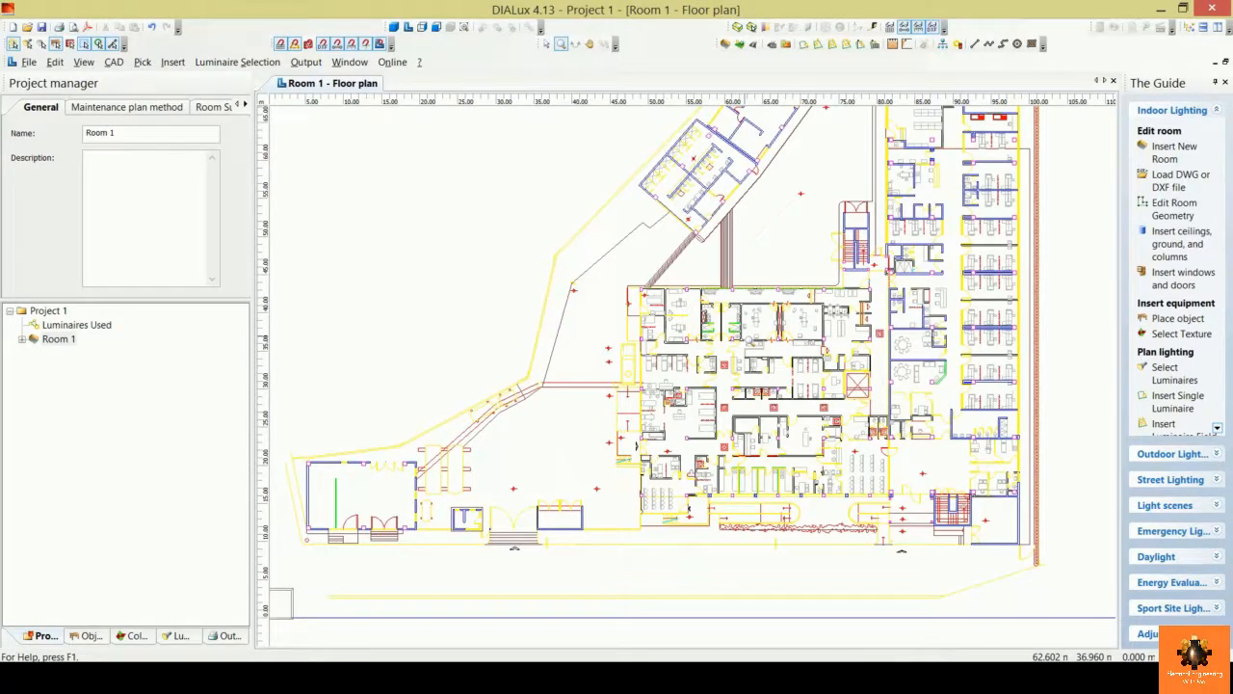
Step: Switch to object selection mode and try selection windows over the central and eastern rooms of the hospital plan
left_click(546, 45)
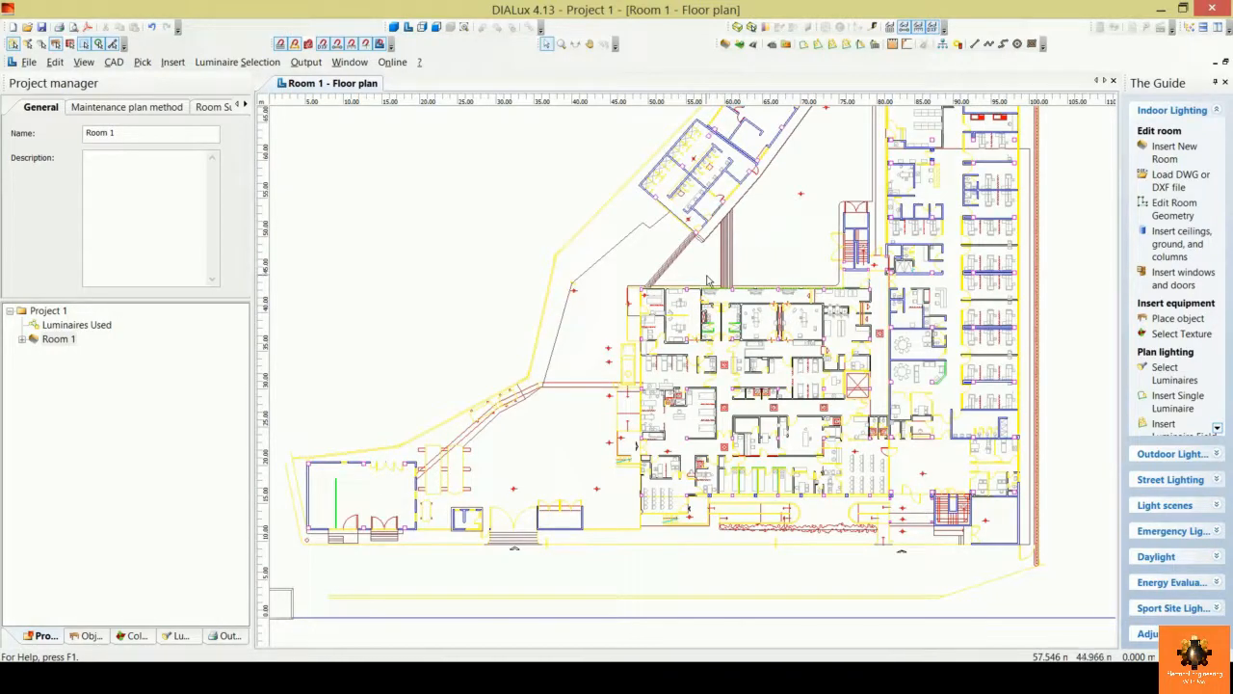
left_click_drag(708, 278, 994, 438)
left_click_drag(928, 272, 985, 451)
Step: Pan across the hospital floor plan with the Move tool, and return to object selection mode
left_click(592, 48)
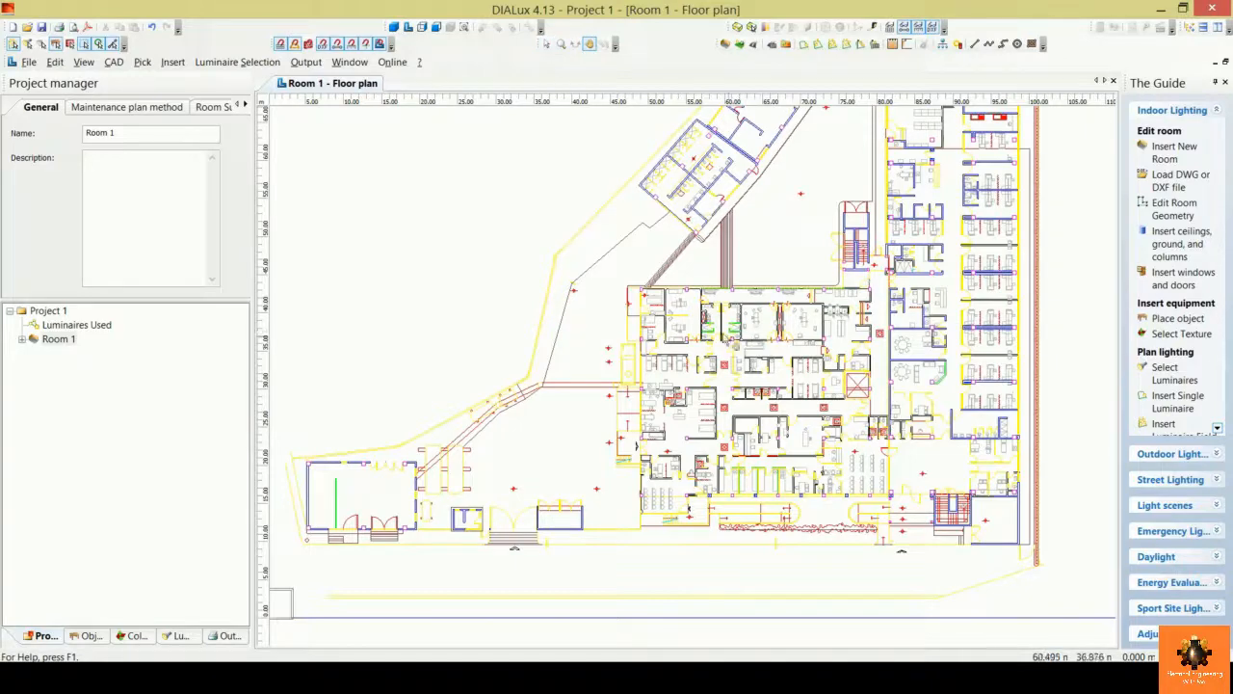
left_click_drag(696, 347, 630, 316)
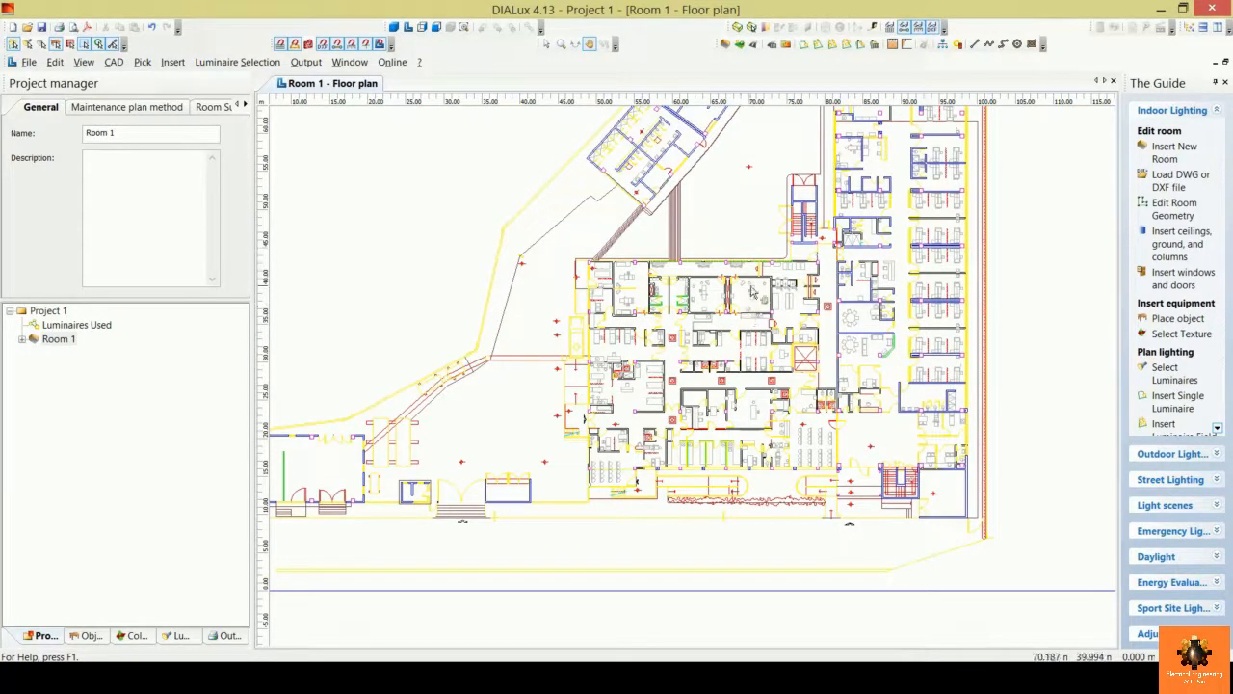
left_click_drag(753, 289, 842, 357)
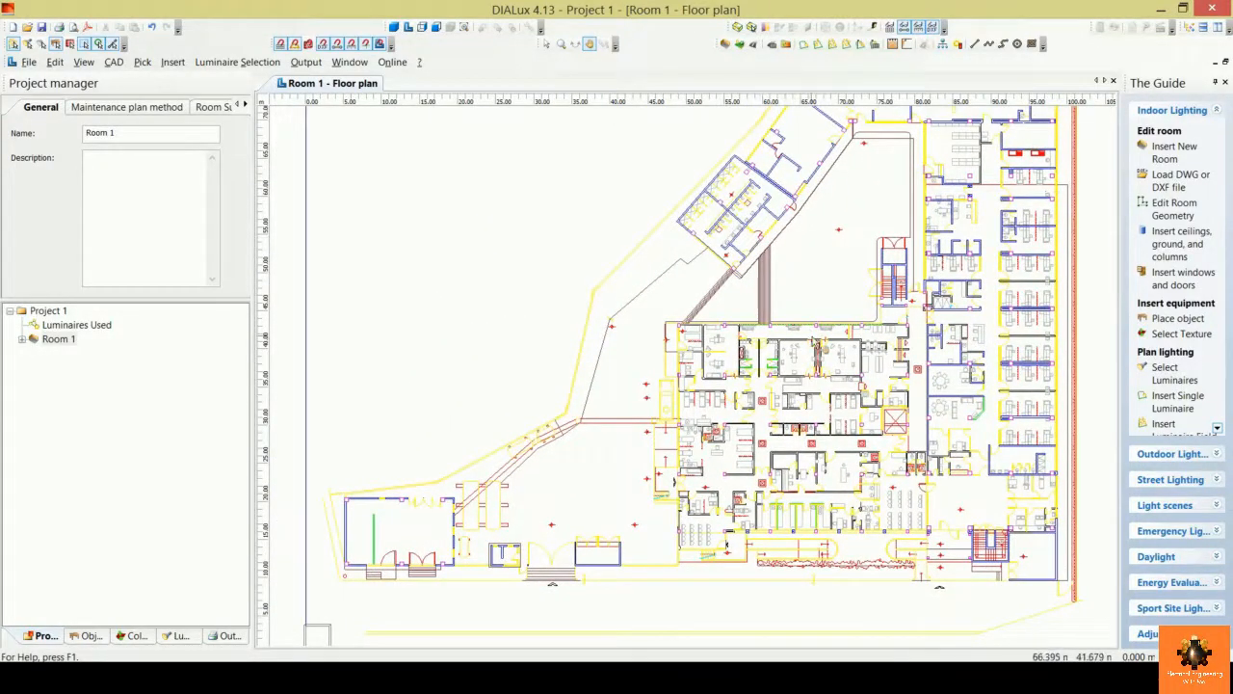
left_click_drag(812, 335, 690, 306)
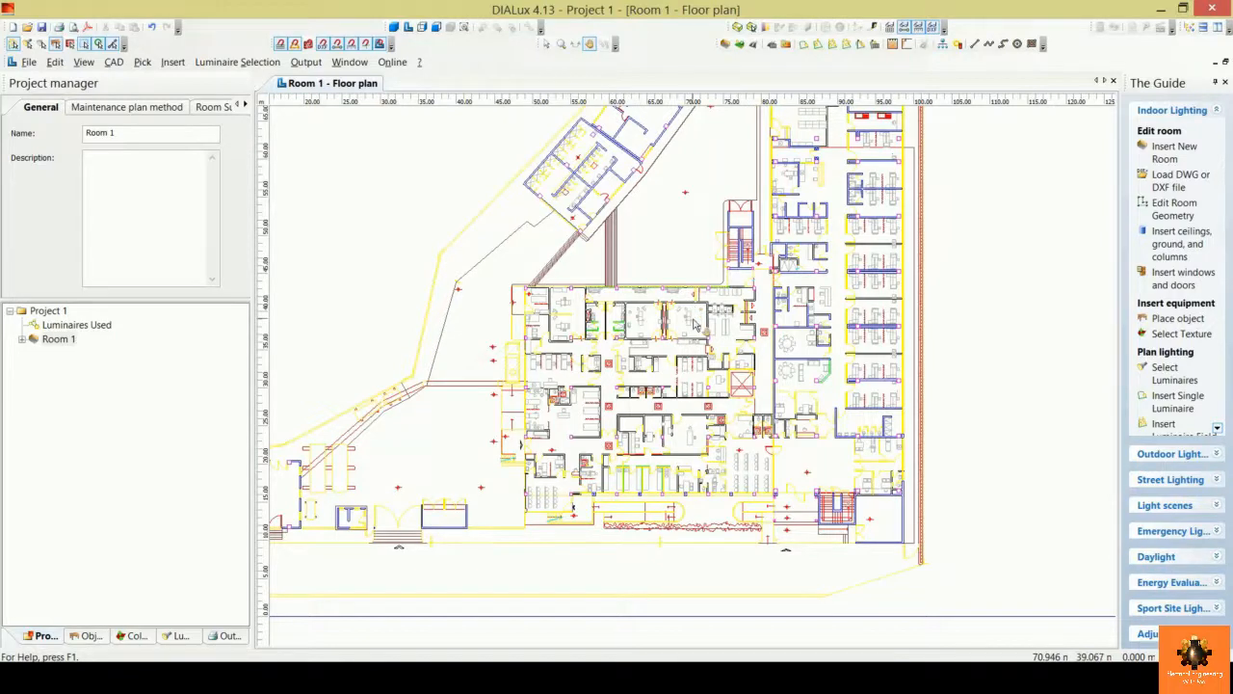
left_click(547, 45)
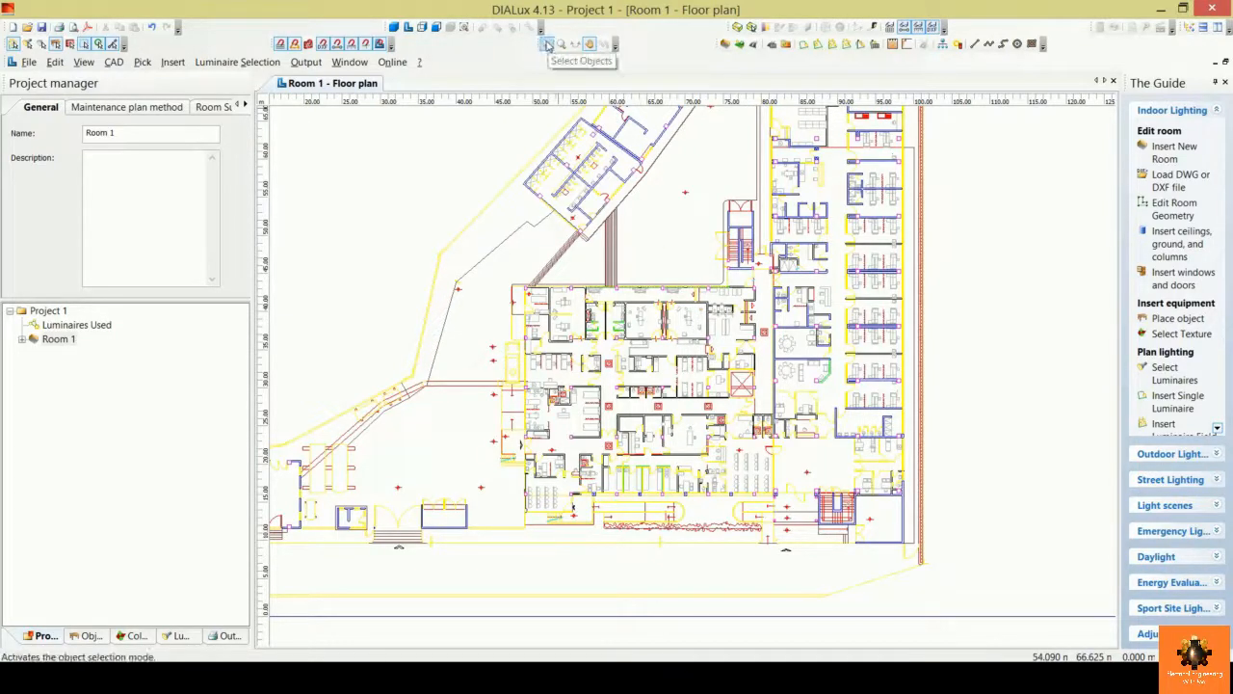
Step: Open the 3D Standard View of Room 1 and rotate the room to view it from higher above
right_click(675, 225)
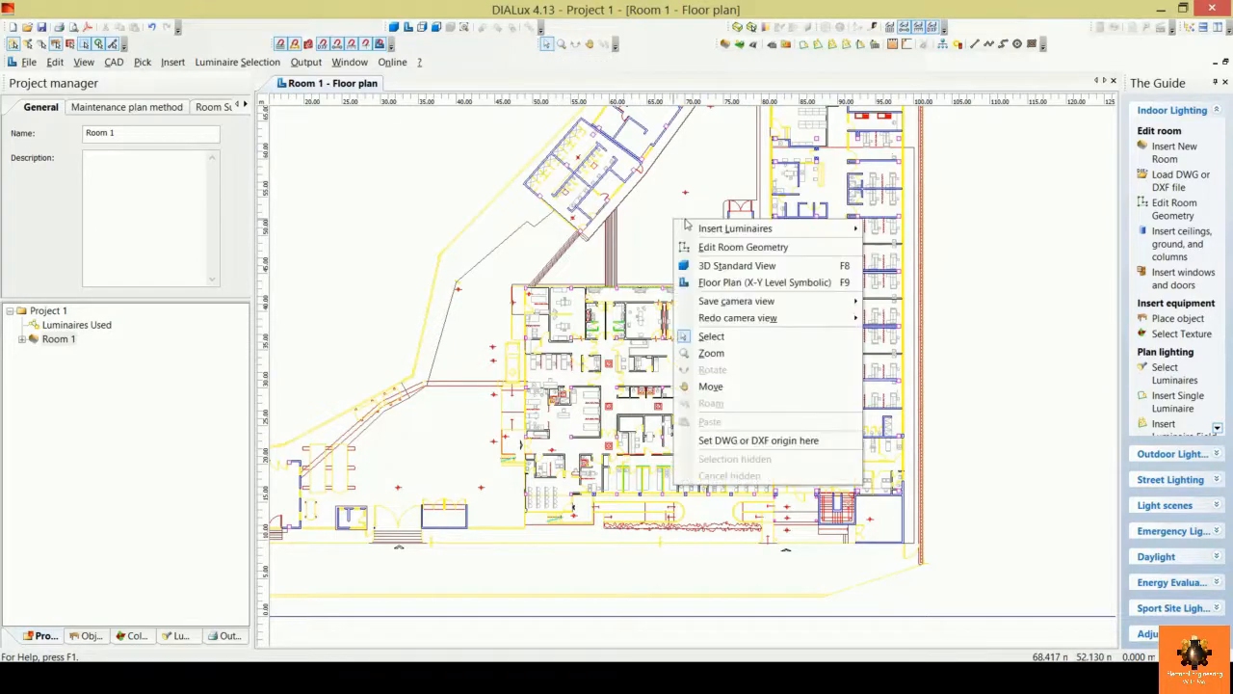
left_click(797, 265)
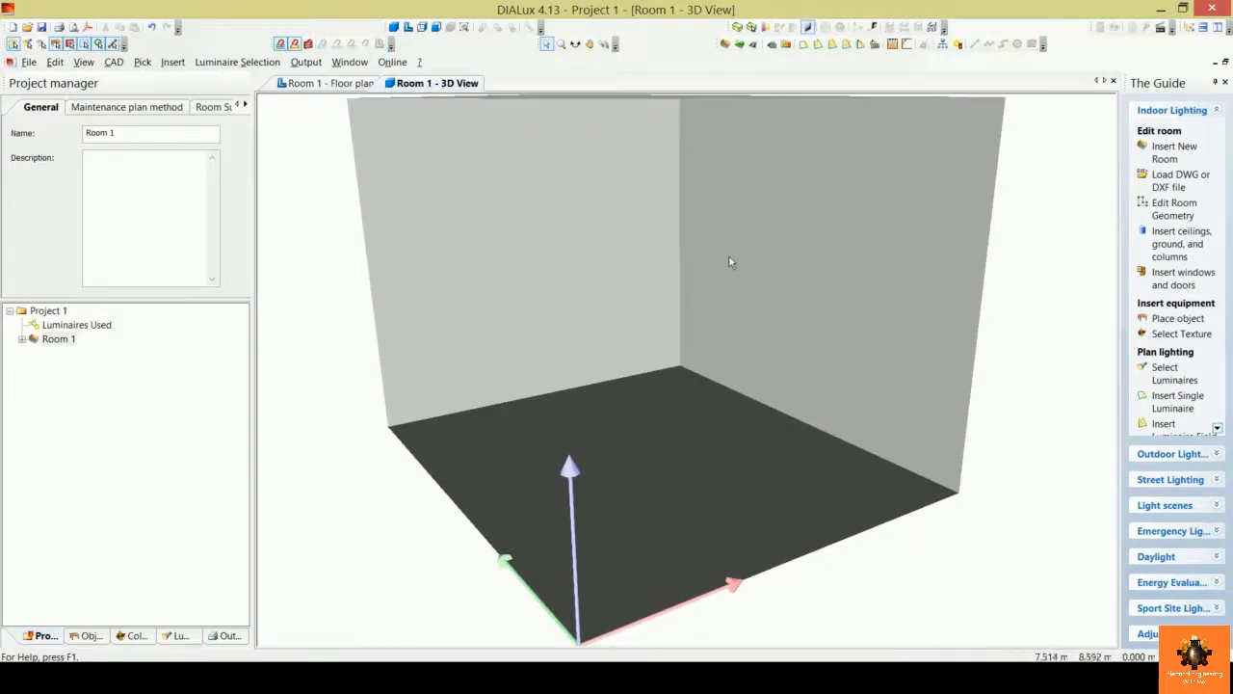
left_click(576, 45)
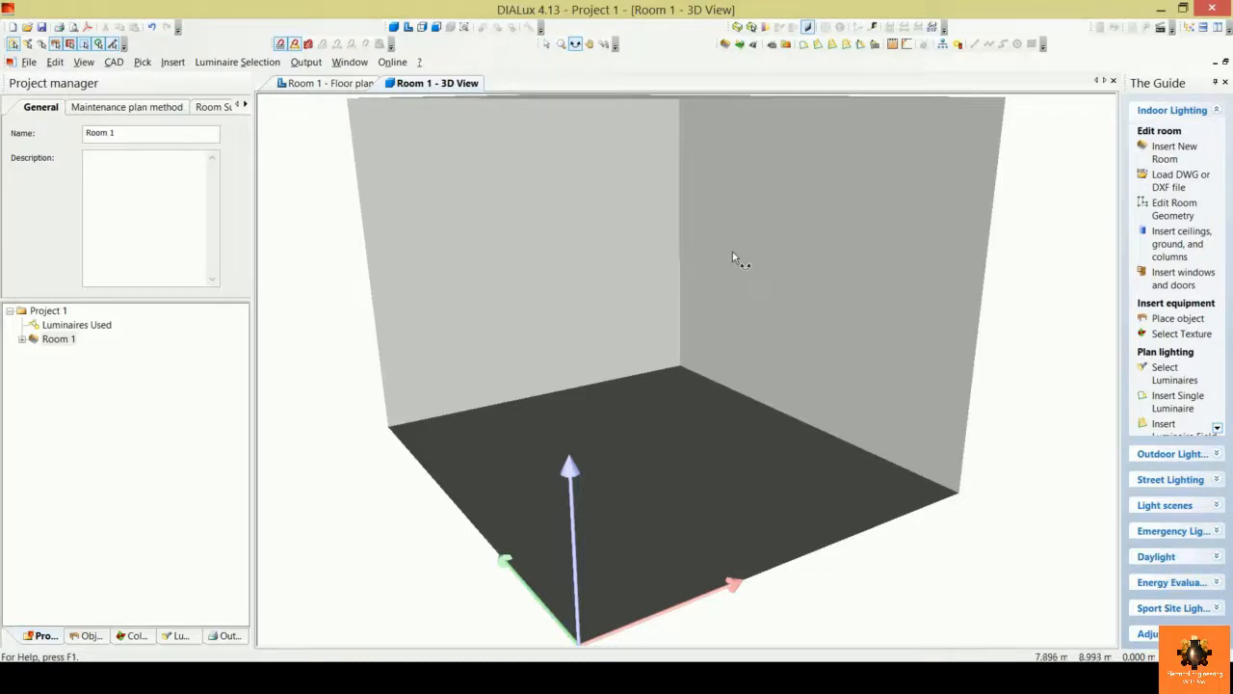
left_click_drag(739, 236, 633, 357)
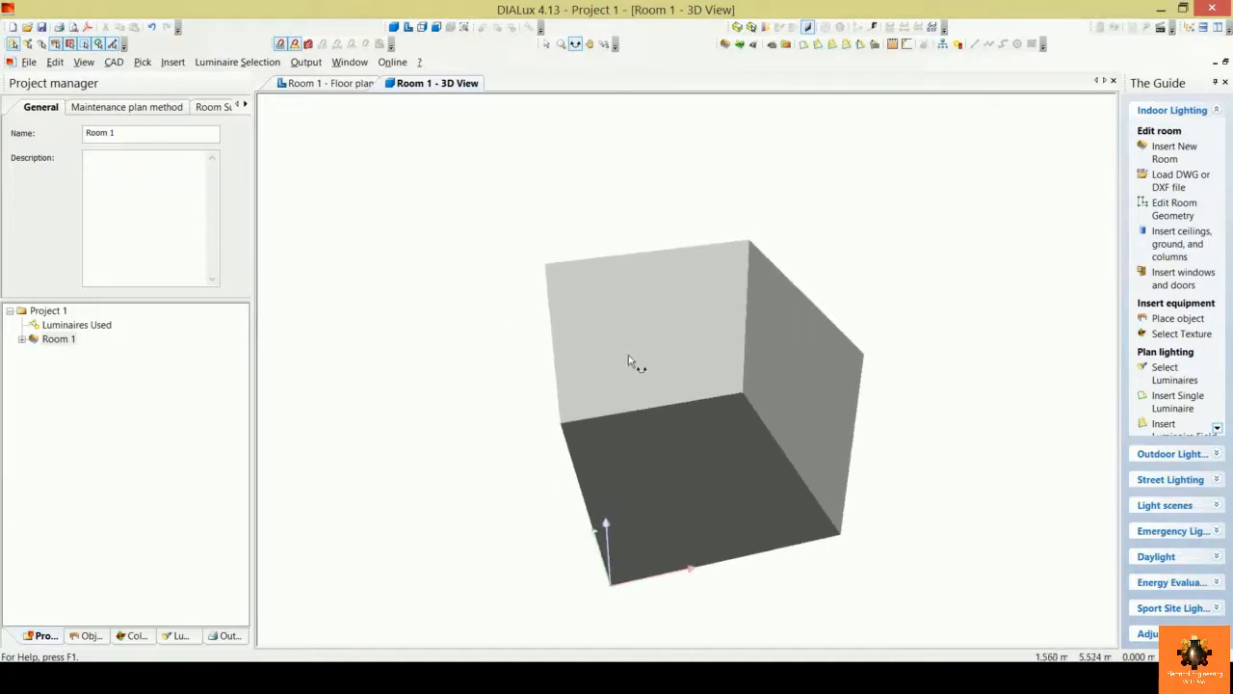
Step: Close the 3D view of Room 1 and view the hospital floor plan again
right_click(459, 87)
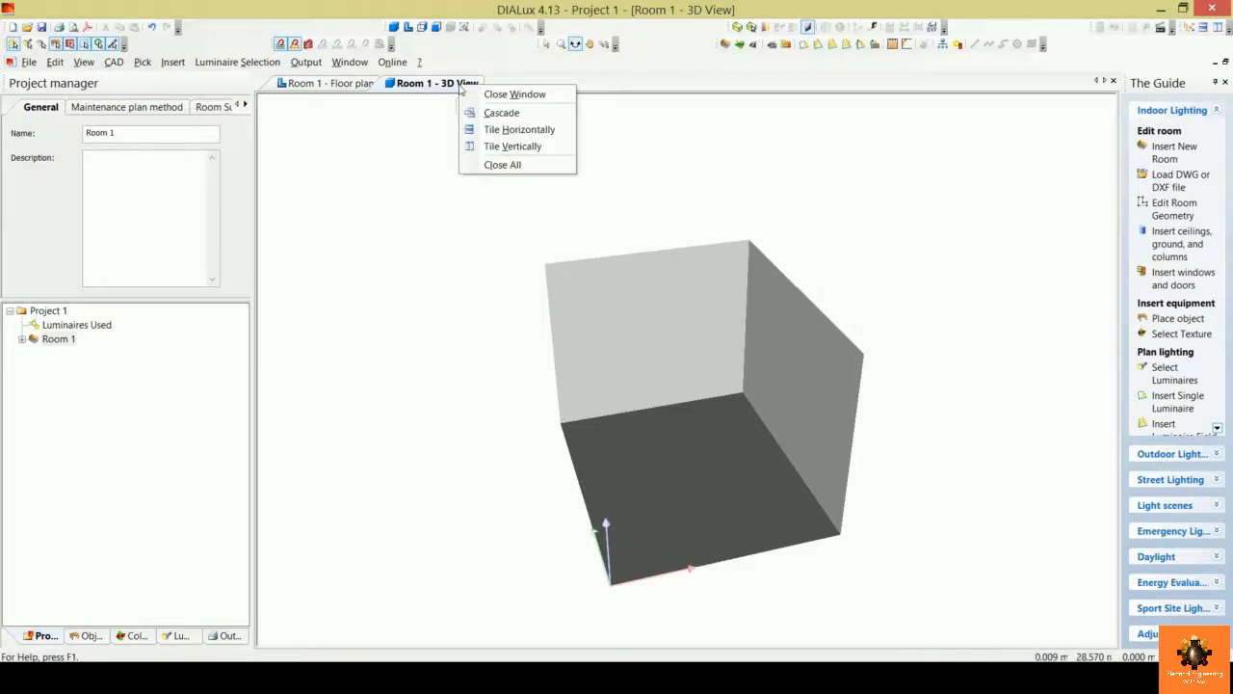
left_click(520, 95)
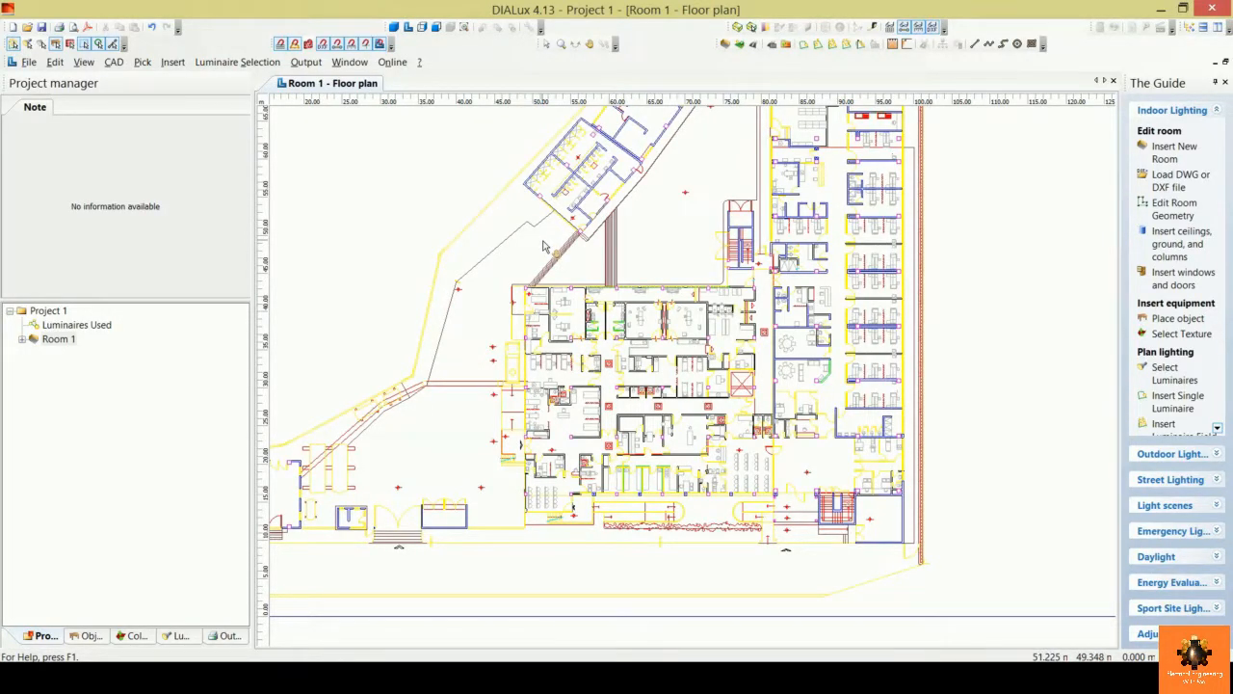
scroll(611, 395, "down", 1)
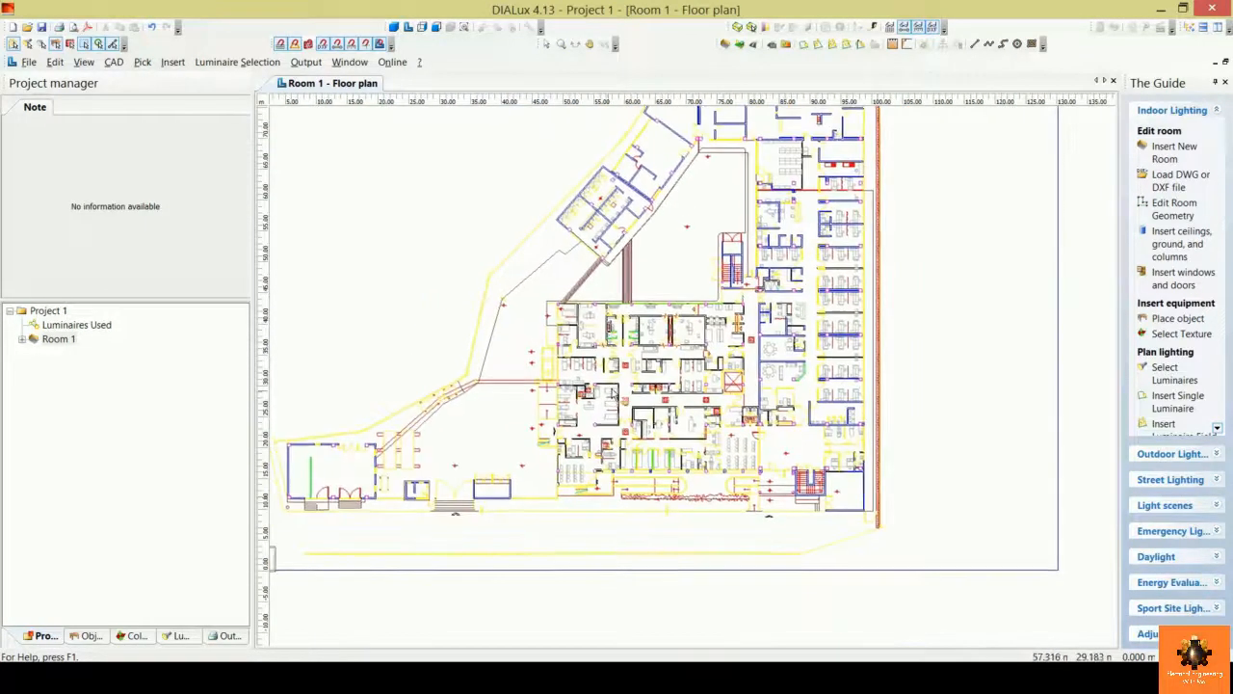
middle_click_drag(611, 395, 654, 447)
scroll(649, 422, "up", 1)
scroll(651, 422, "down", 1)
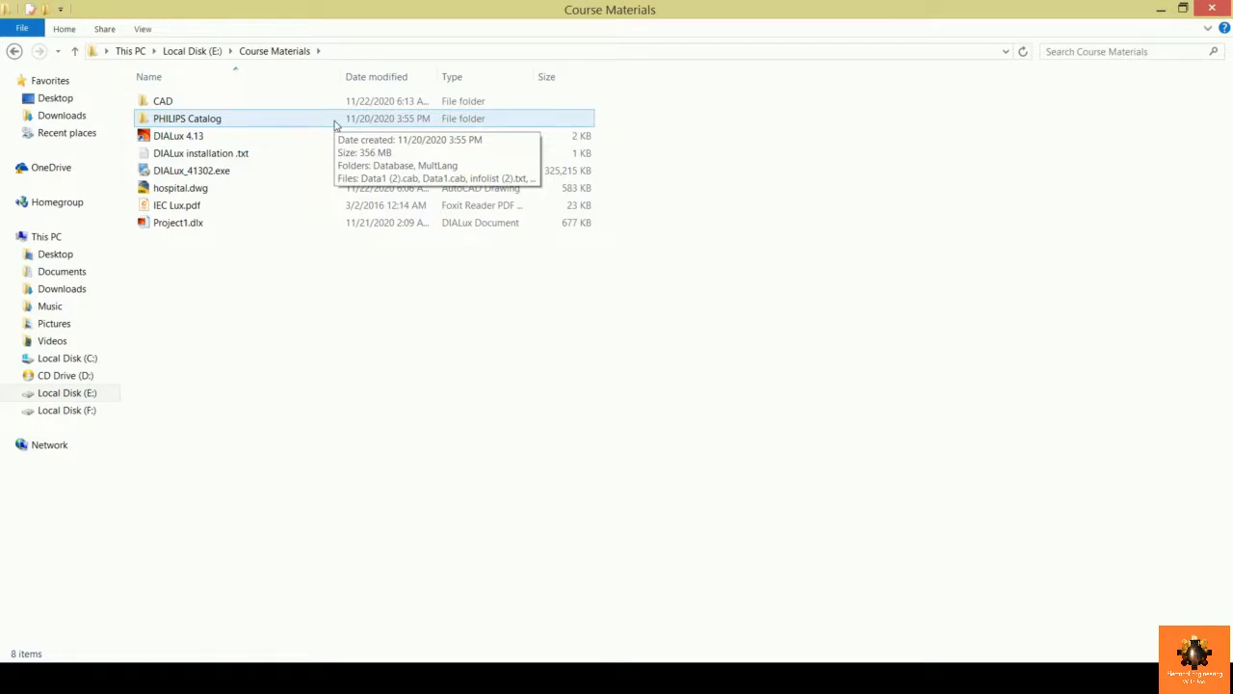
Step: In File Explorer, run setup.exe from the PHILIPS Catalog folder and cancel the Philips Product Selector installation
double_click(280, 119)
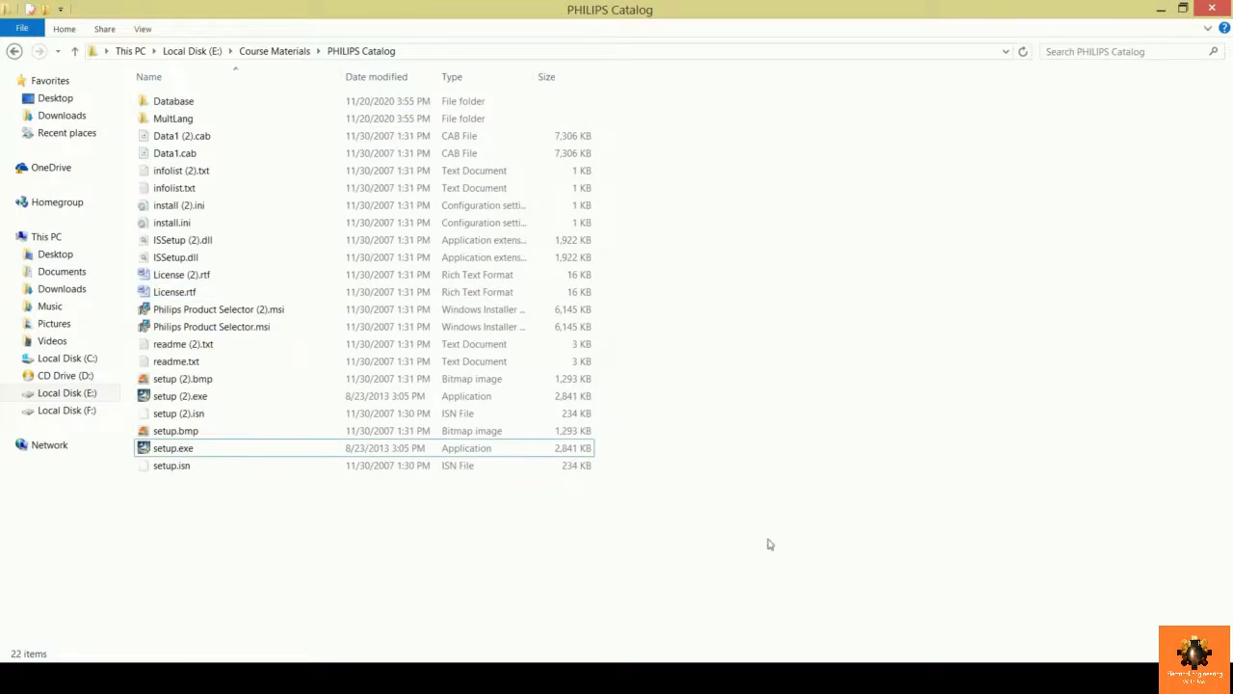
double_click(317, 448)
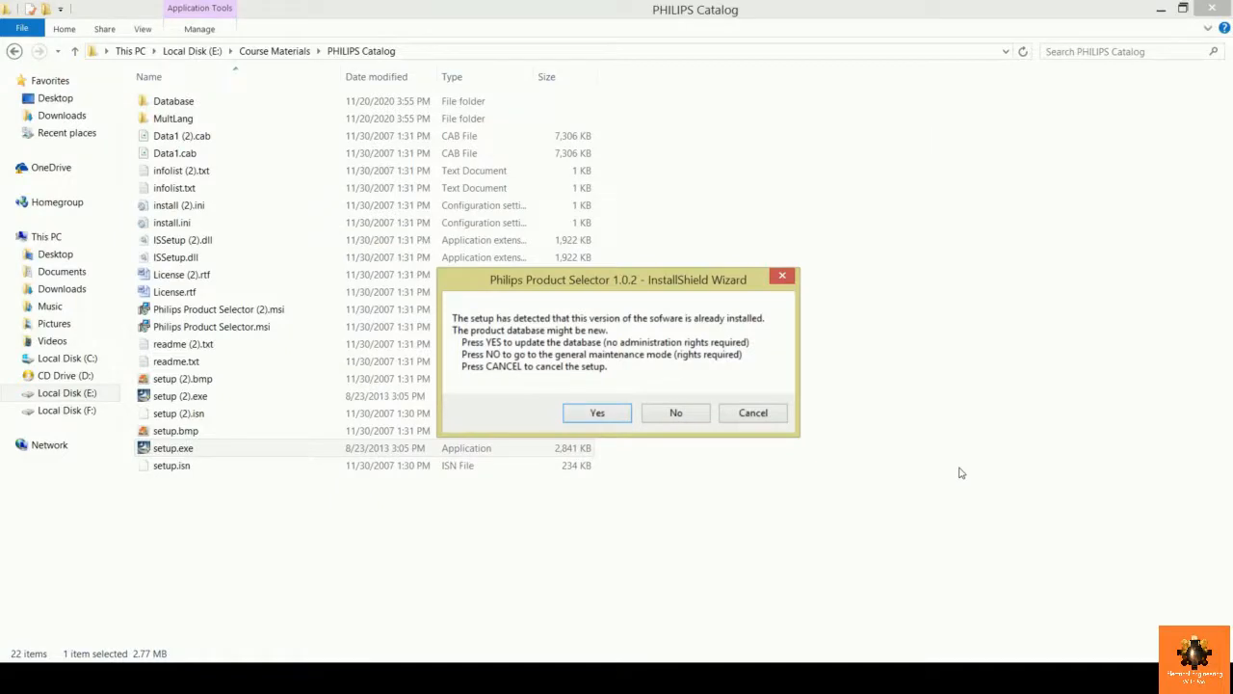
left_click(766, 414)
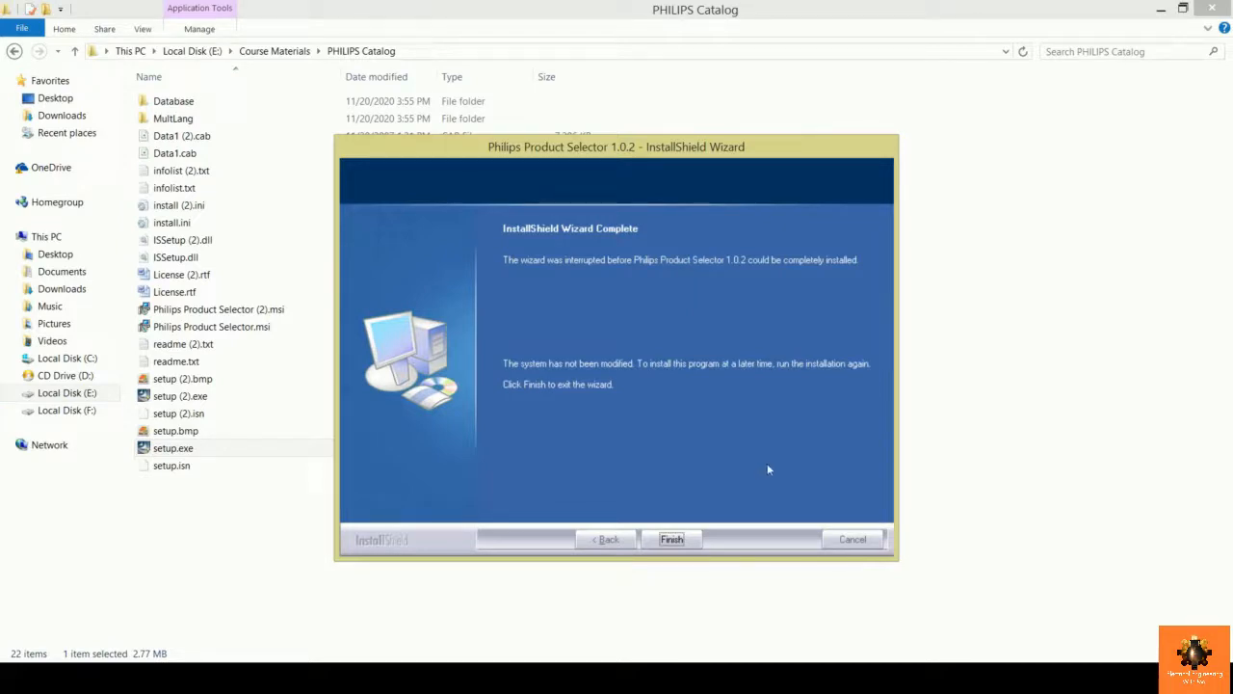
left_click(672, 539)
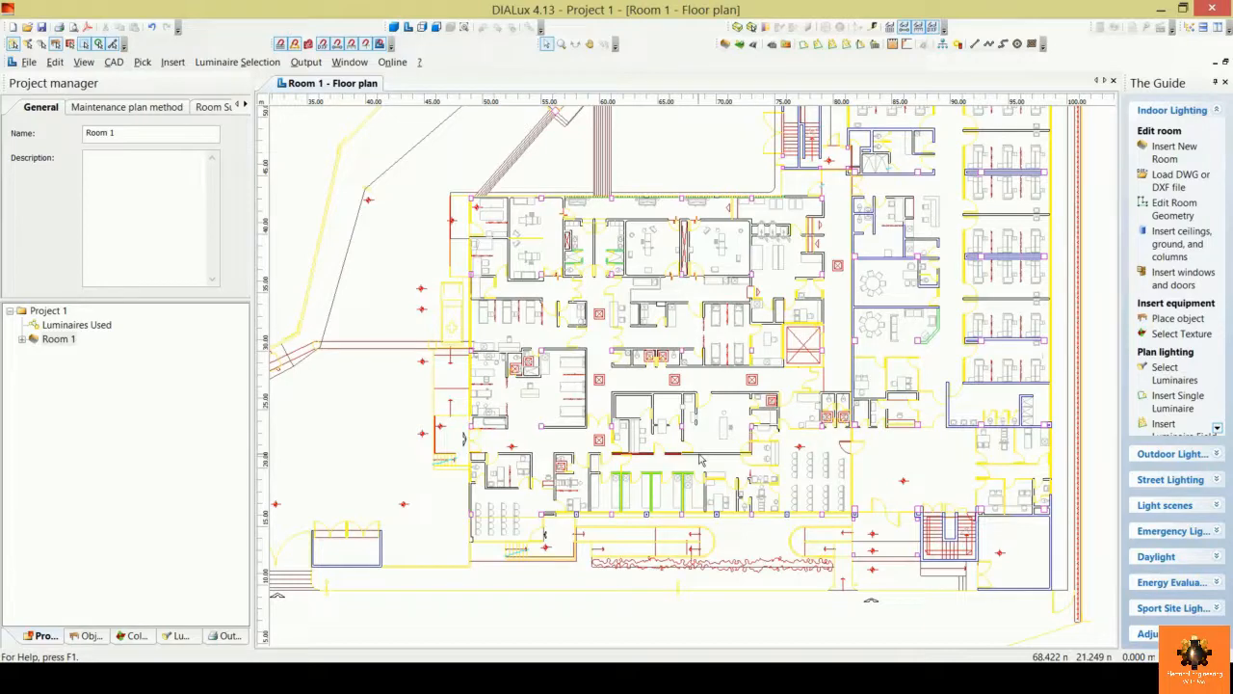
Step: Examine the waiting area with four columns of chairs near the south-west entrance of the hospital plan
scroll(715, 436, "down", 2)
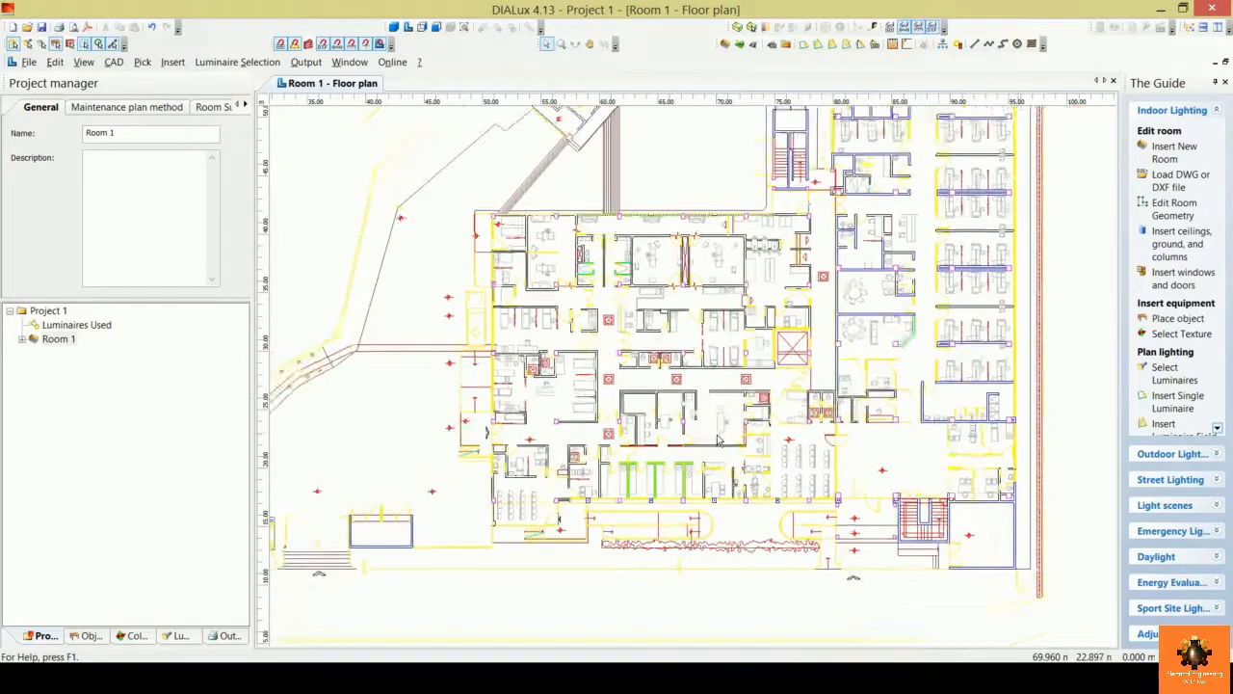
middle_click_drag(809, 409, 834, 310)
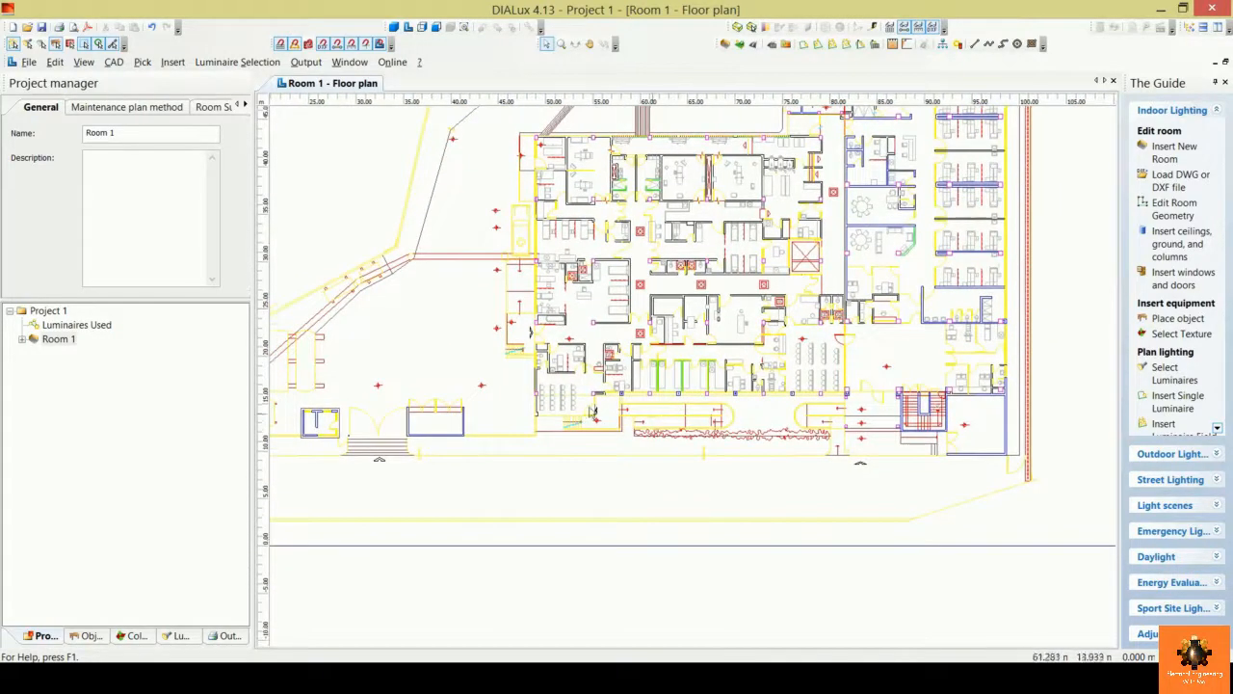
scroll(570, 422, "up", 1)
scroll(573, 385, "up", 3)
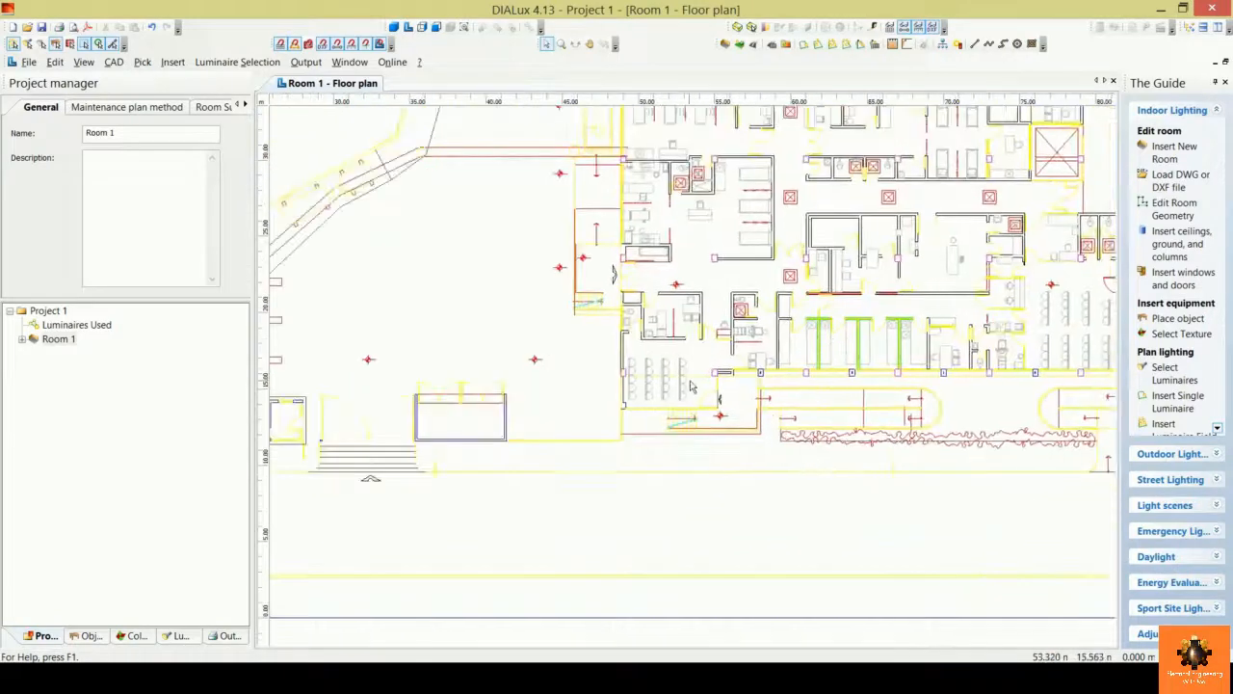
scroll(657, 456, "up", 3)
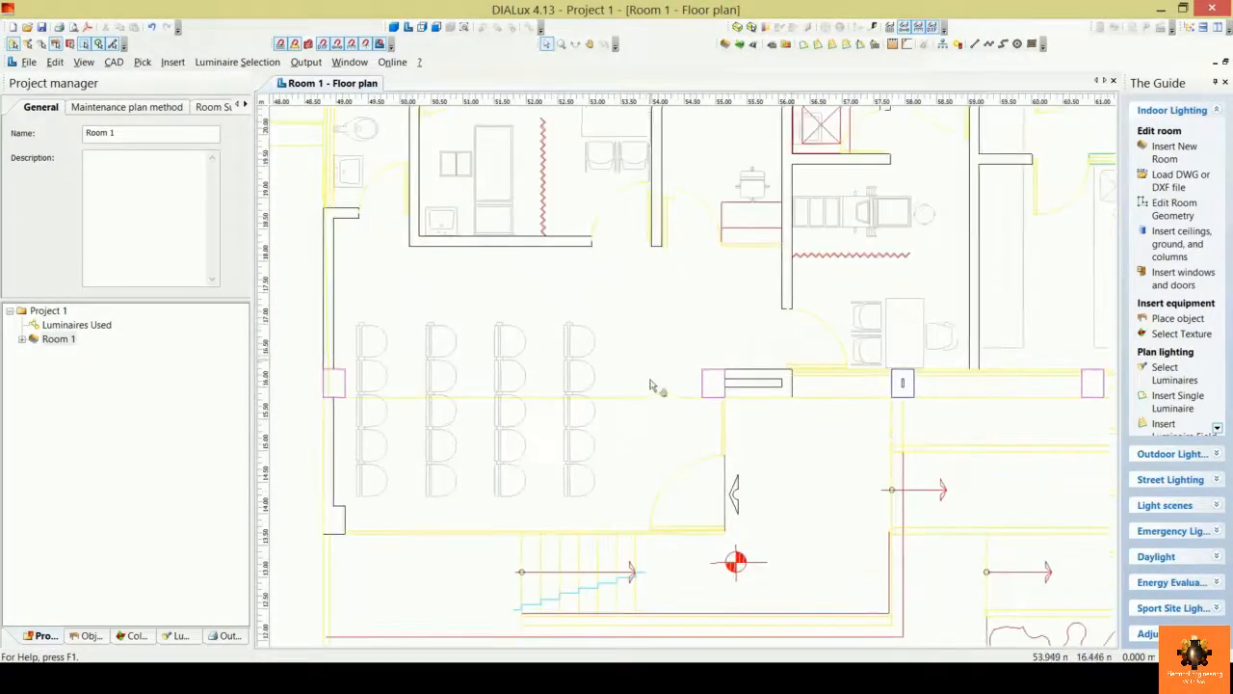
middle_click_drag(651, 385, 653, 422)
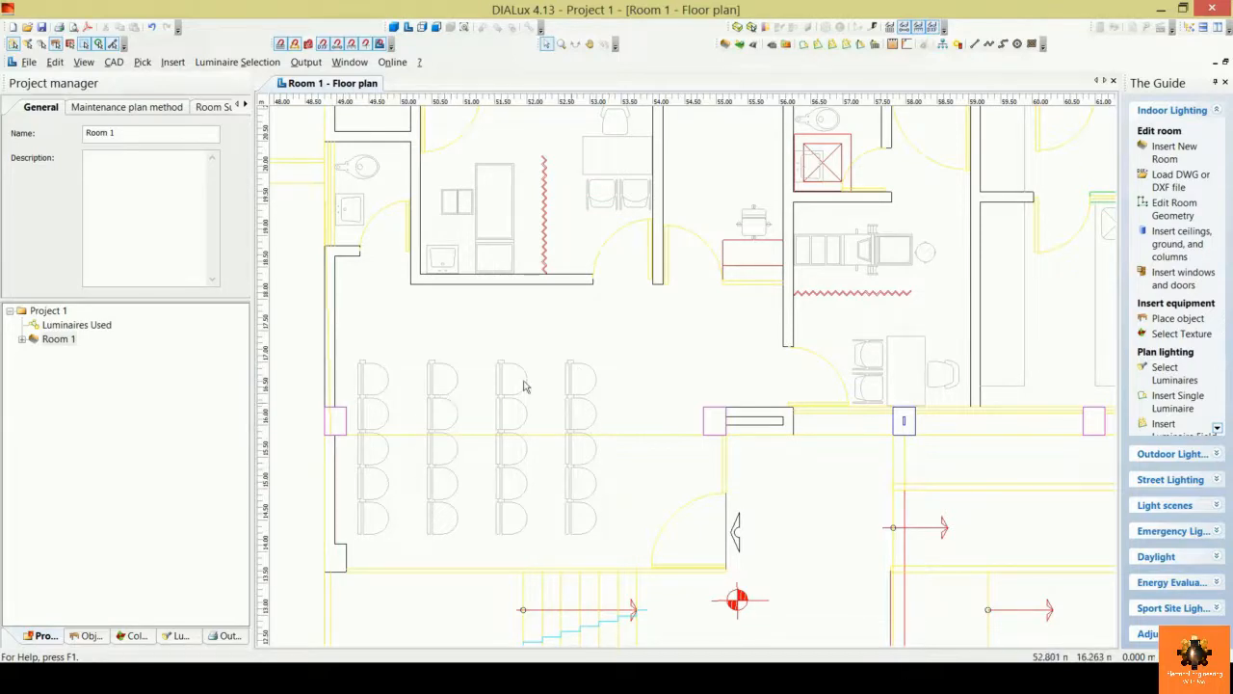
scroll(572, 459, "up", 1)
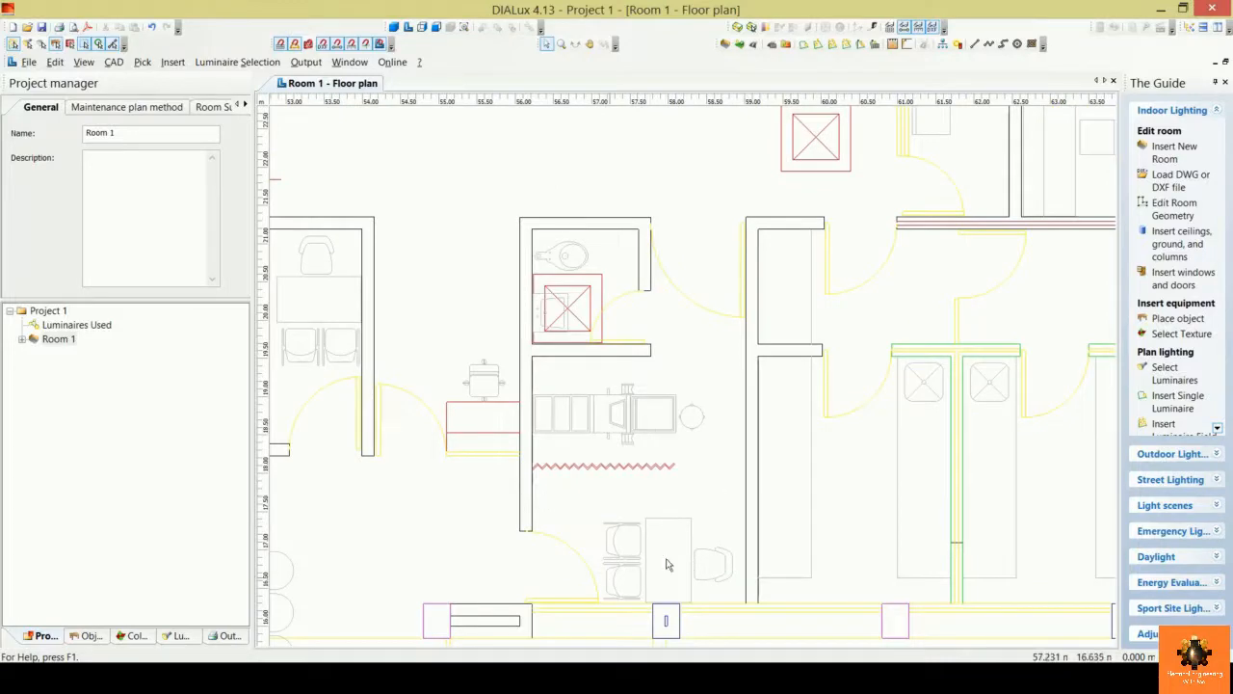
Step: Examine the consulting rooms and the small toilet north of the waiting area, including their furniture and doors
middle_click_drag(611, 519, 614, 514)
right_click_drag(614, 515, 615, 512)
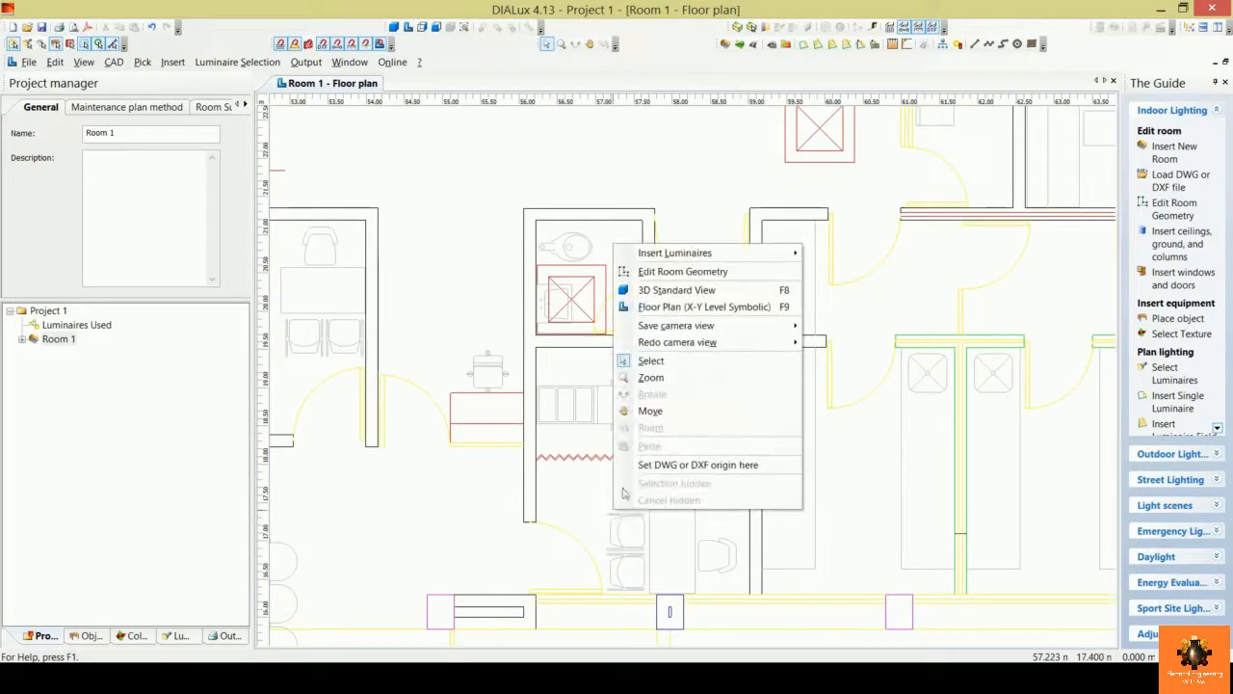
left_click(587, 495)
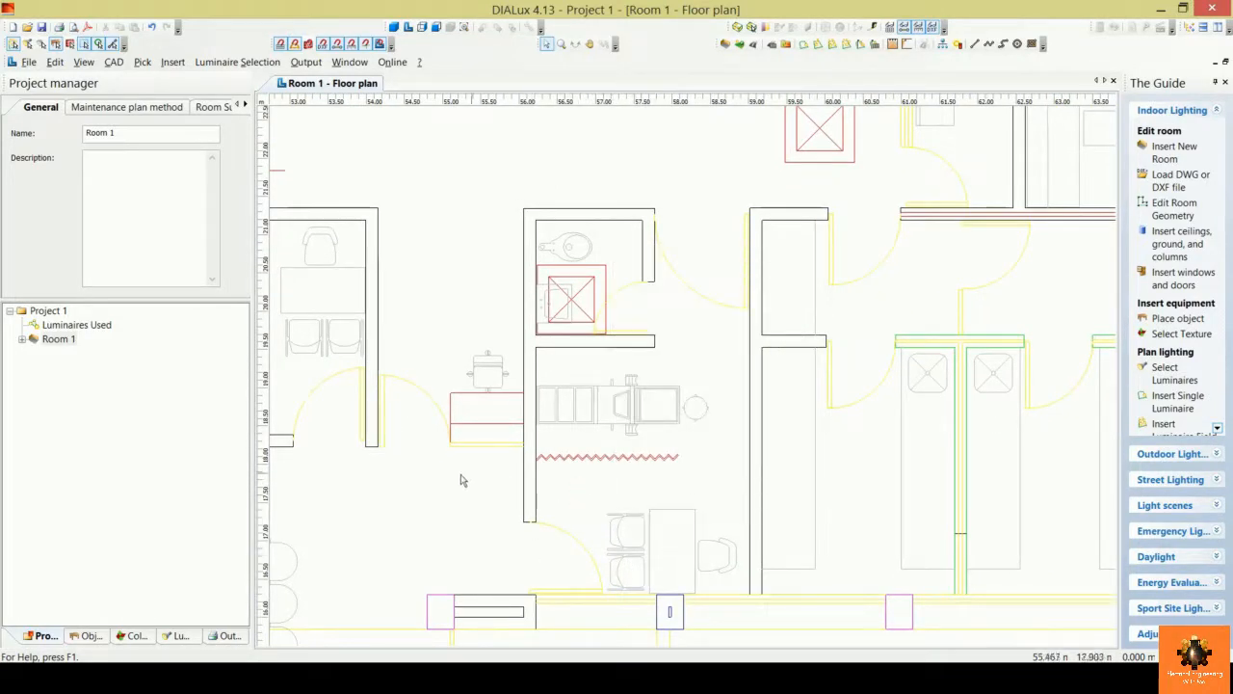
middle_click_drag(462, 479, 719, 560)
scroll(561, 466, "up", 1)
middle_click_drag(557, 465, 660, 453)
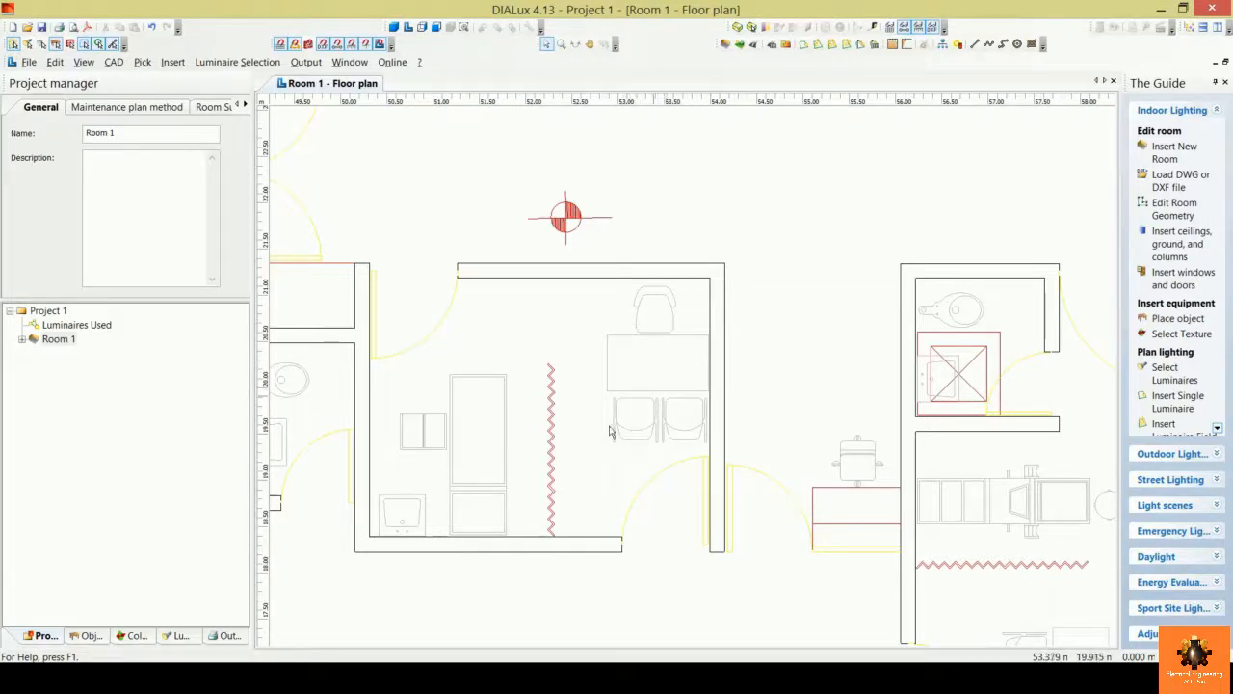
middle_click_drag(548, 507, 837, 455)
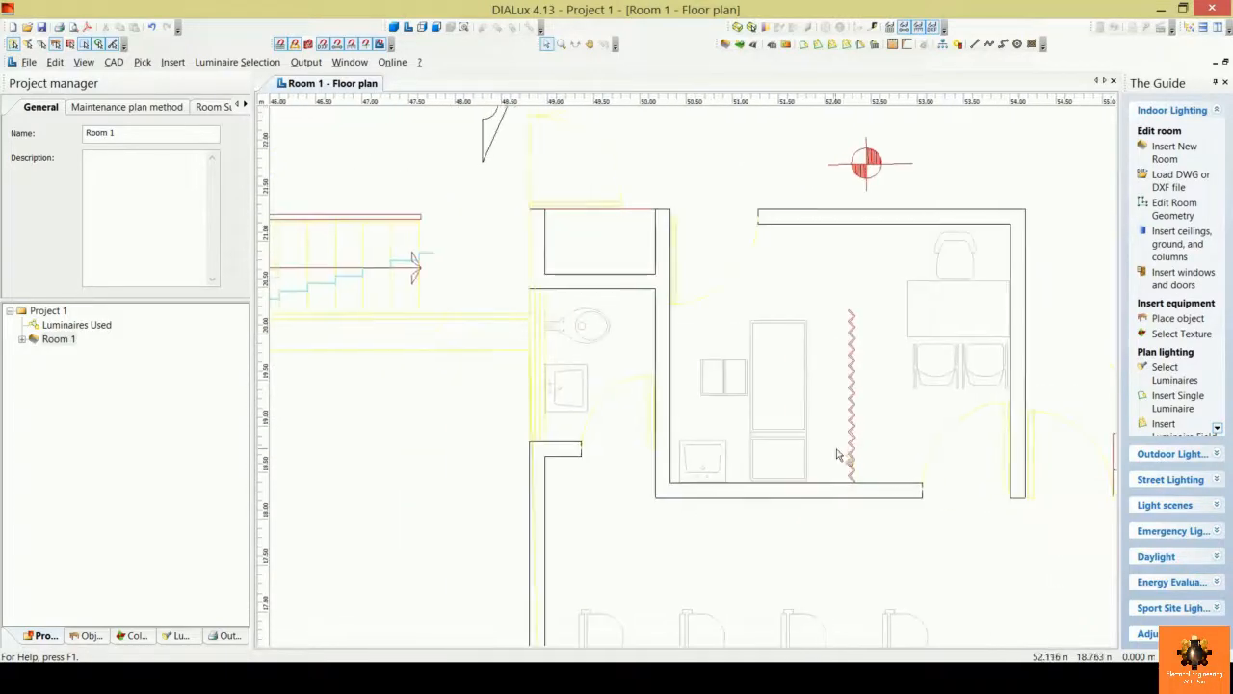
scroll(622, 449, "up", 2)
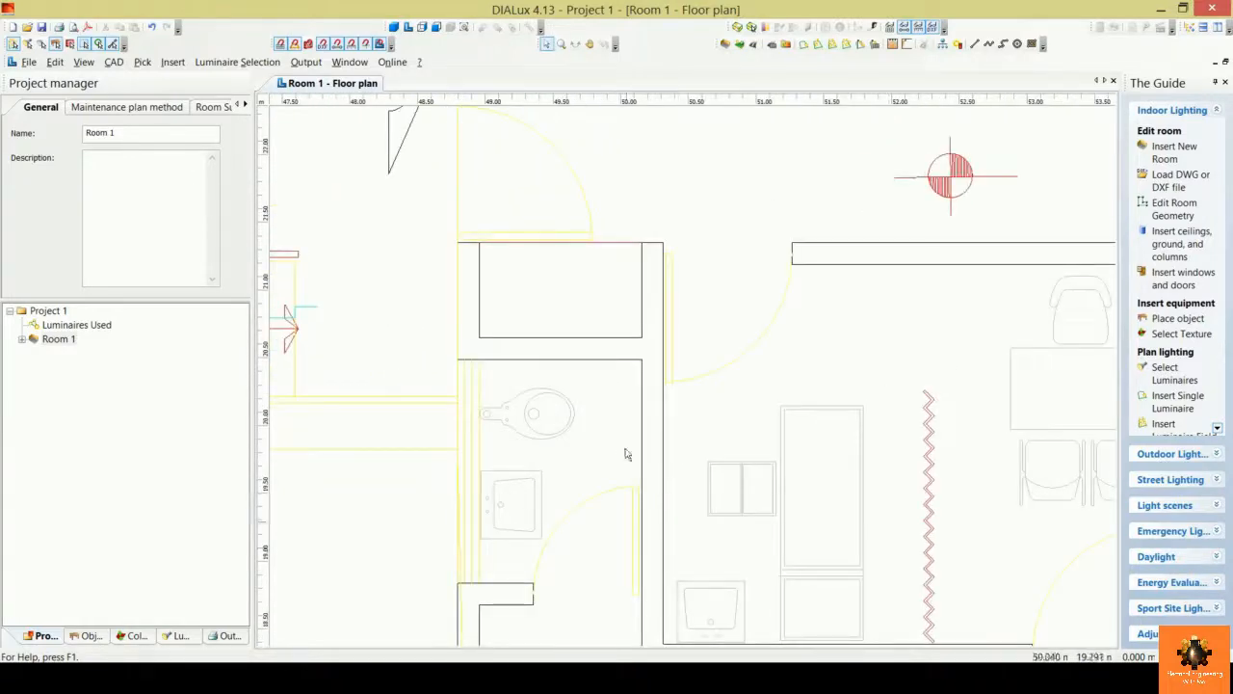
middle_click_drag(603, 524, 633, 441)
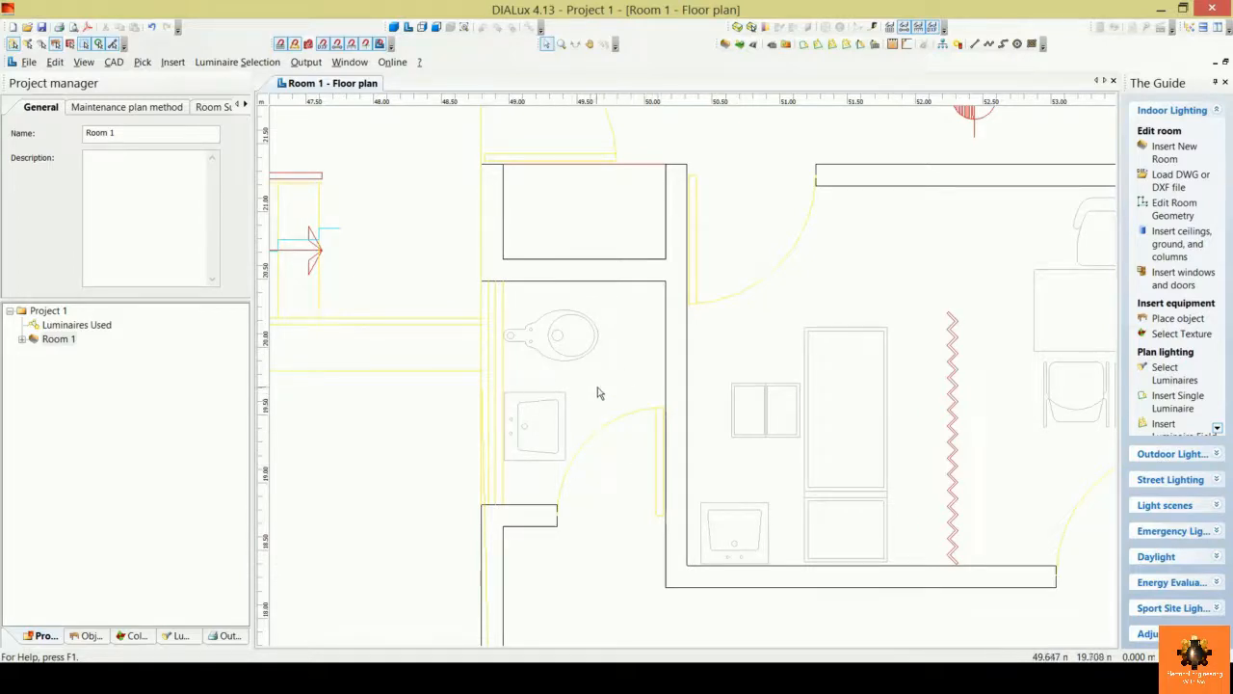
Step: Examine the exterior stairs and direction arrow at the west entrance of the hospital plan
scroll(597, 393, "down", 5)
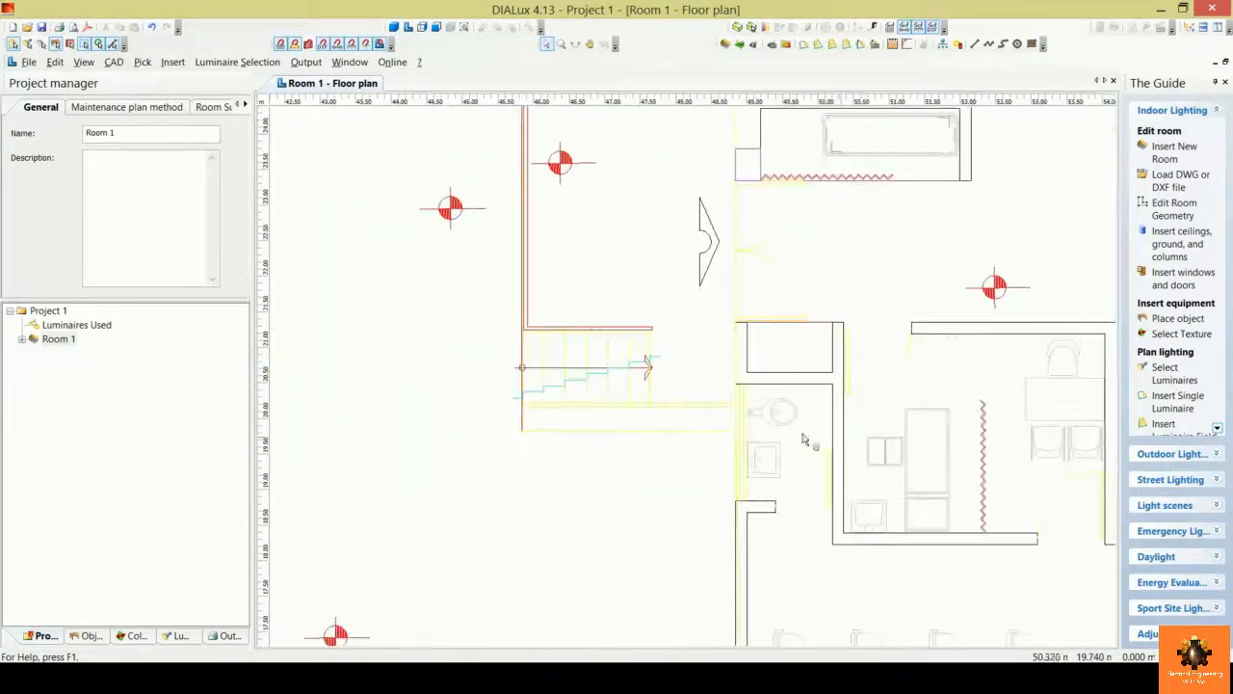
scroll(607, 347, "up", 4)
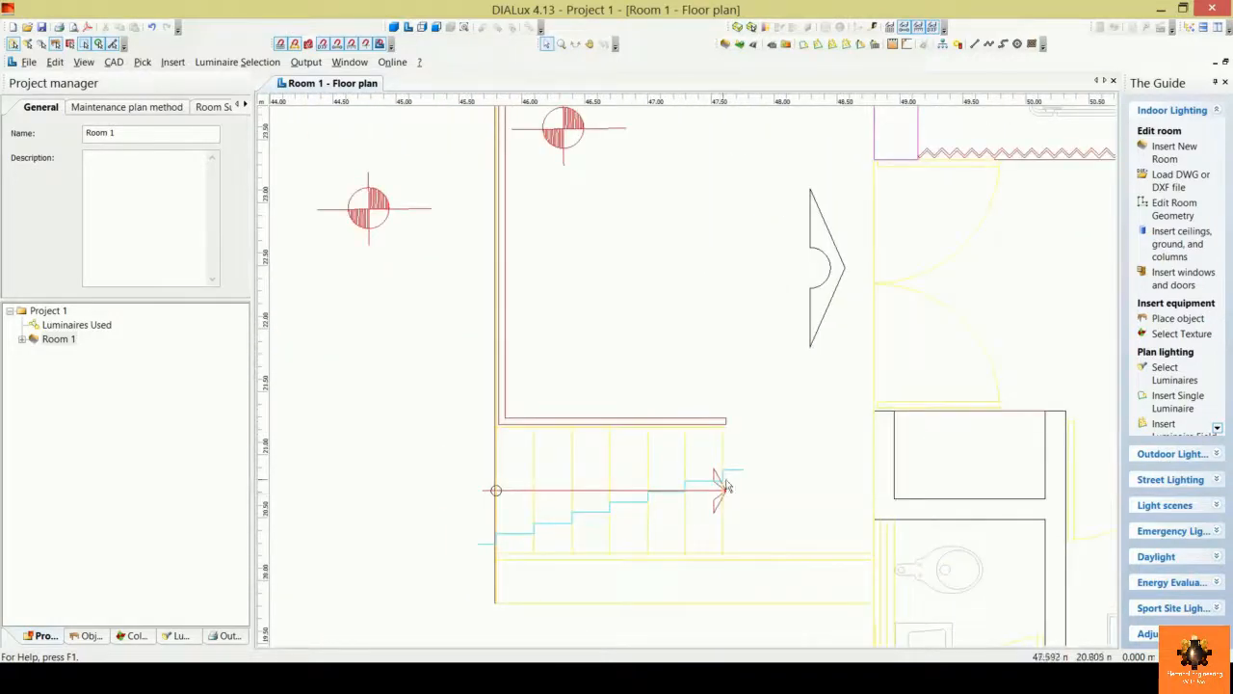
scroll(607, 482, "up", 1)
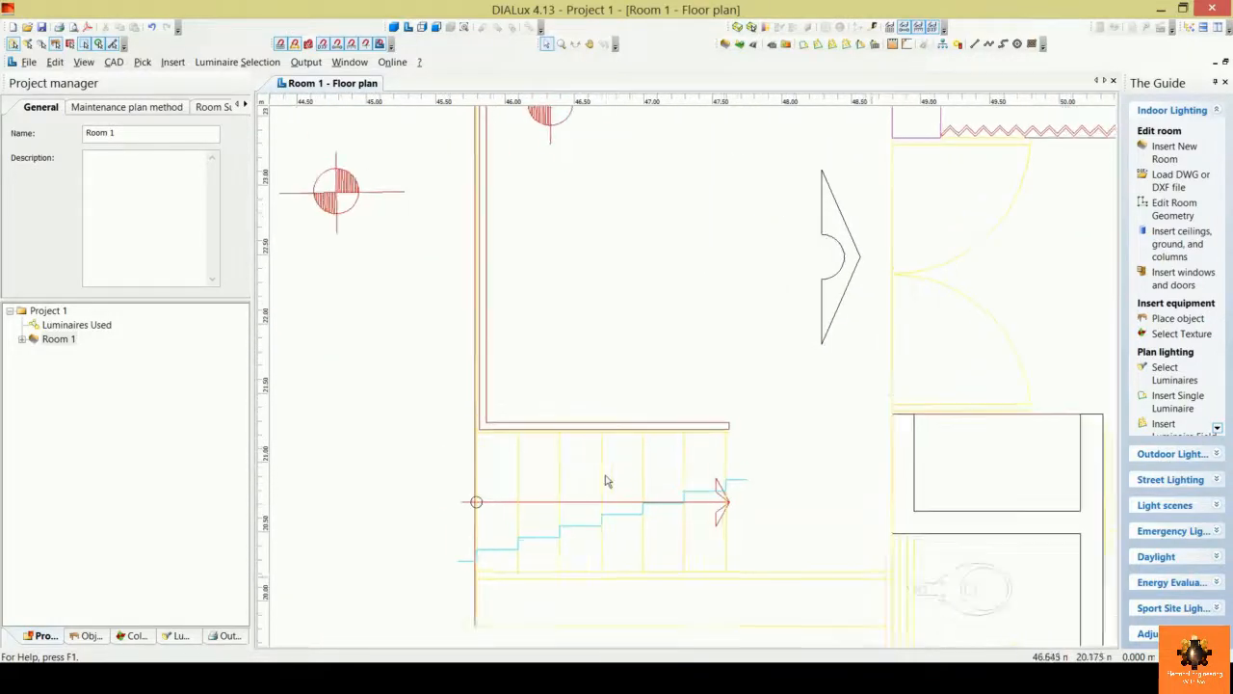
middle_click_drag(605, 475, 622, 355)
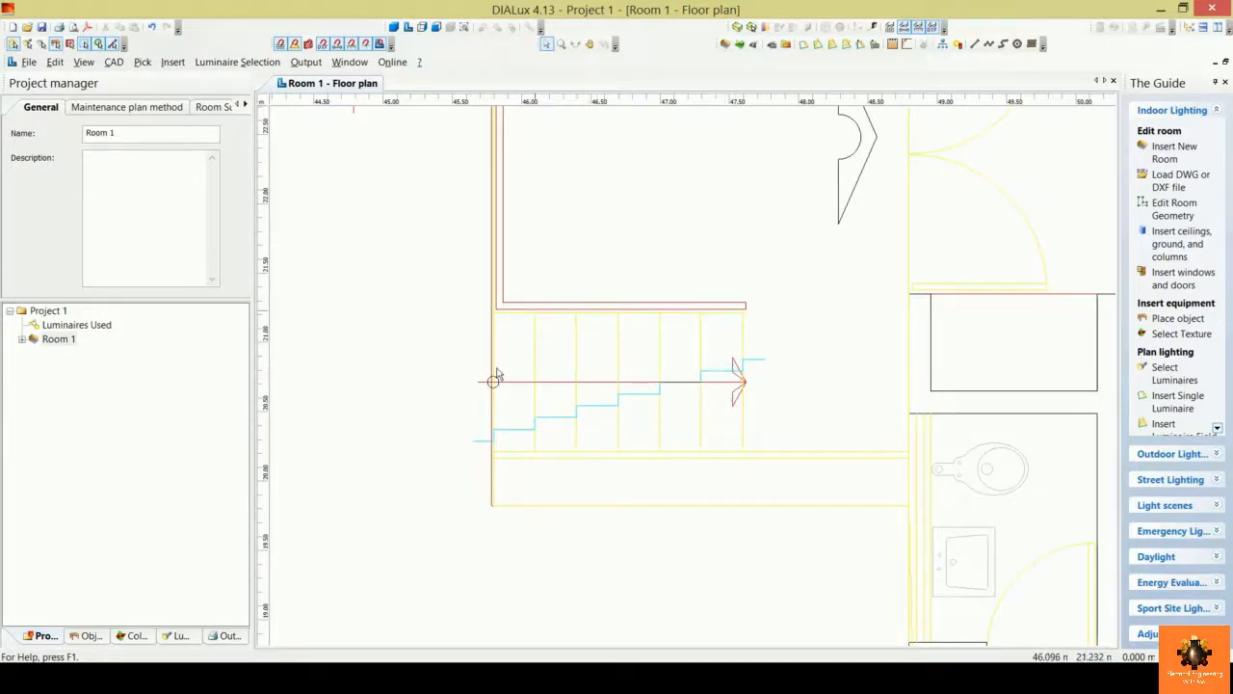
scroll(643, 364, "down", 3)
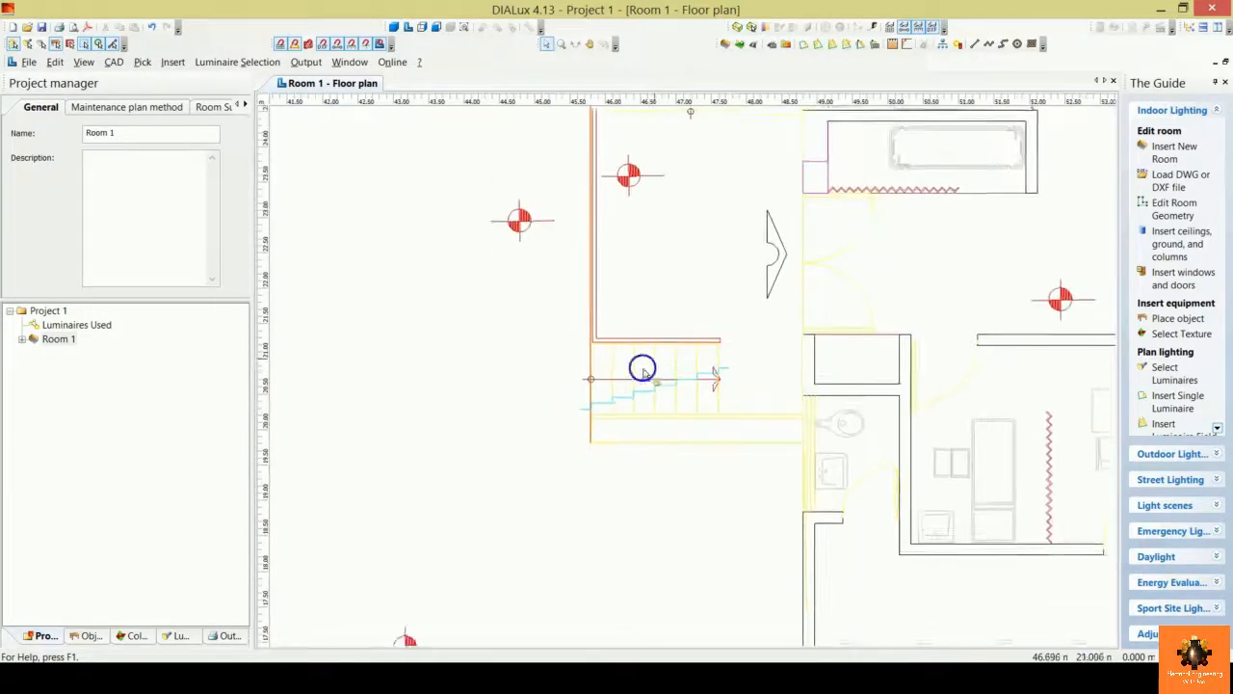
right_click_drag(644, 367, 369, 427)
left_click(627, 381)
scroll(668, 379, "down", 1)
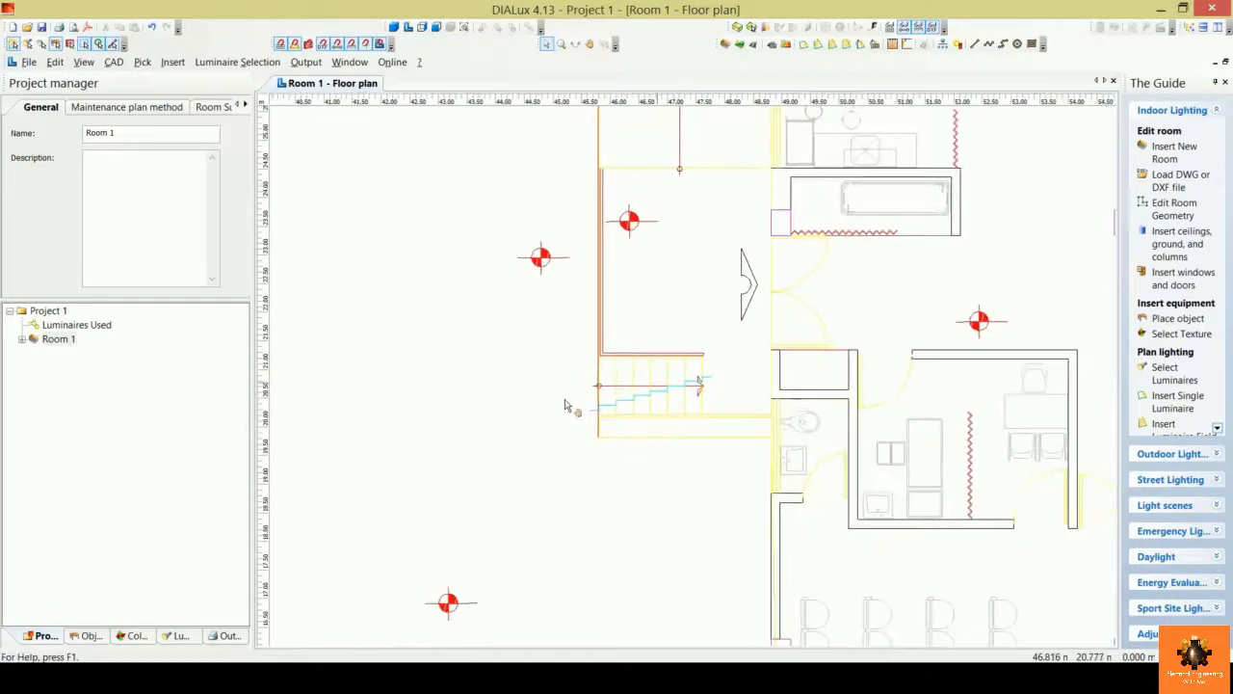
Step: Examine the corridor and the toilet and treatment room east of the west entrance
middle_click_drag(566, 404, 326, 469)
middle_click_drag(690, 391, 446, 289)
scroll(524, 295, "down", 1)
scroll(658, 425, "up", 3)
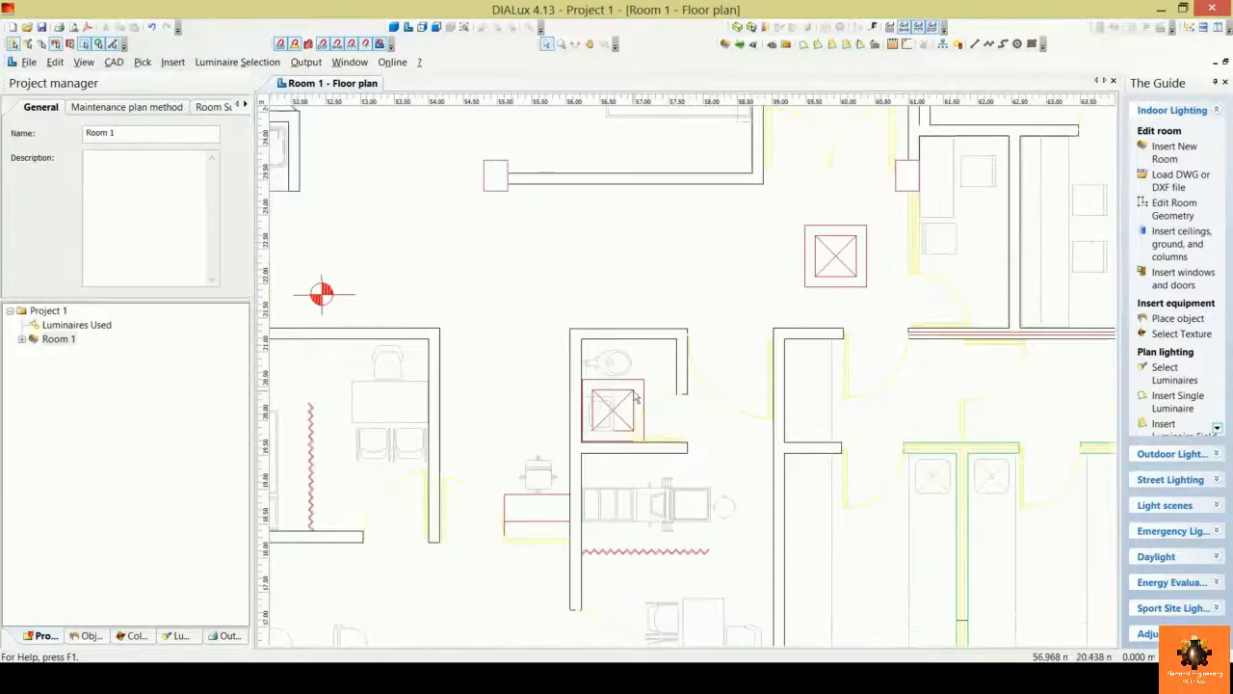
scroll(633, 392, "up", 1)
middle_click_drag(634, 392, 659, 300)
scroll(704, 342, "down", 4)
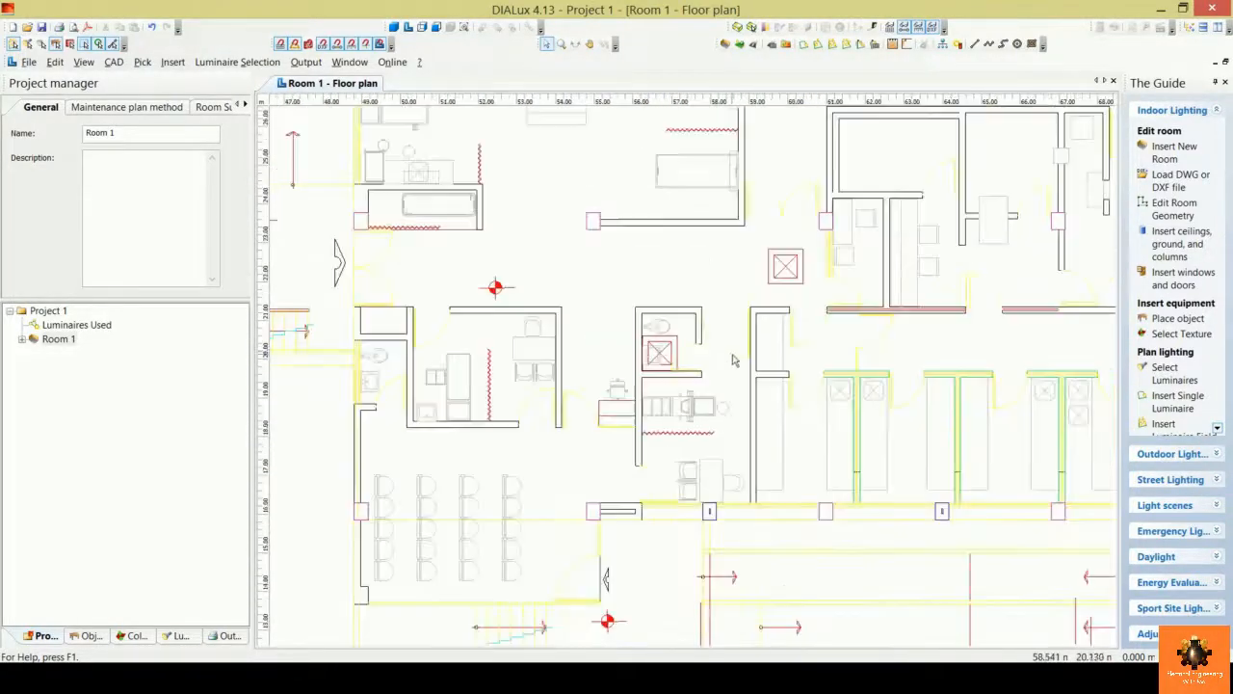
Step: Examine the office, the adjoining toilet and the treatment room along the plan's south wall
middle_click_drag(752, 362, 439, 385)
middle_click_drag(738, 339, 500, 307)
scroll(648, 403, "up", 2)
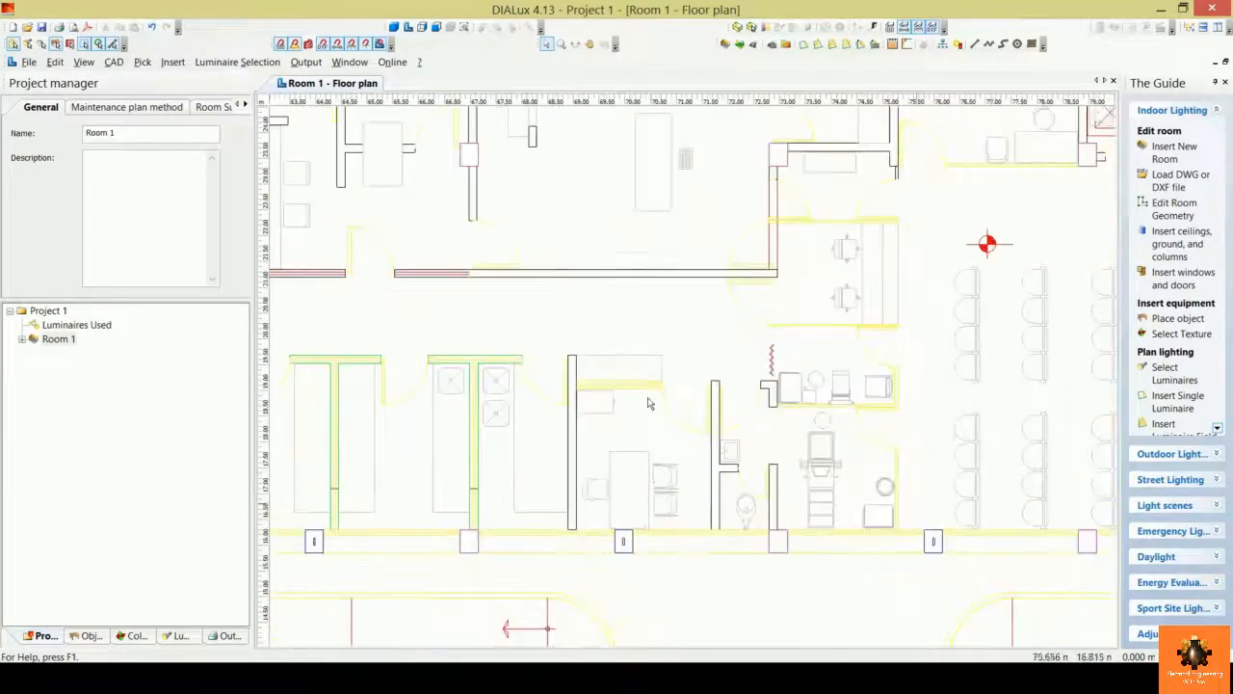
scroll(657, 473, "up", 2)
middle_click_drag(688, 363, 692, 346)
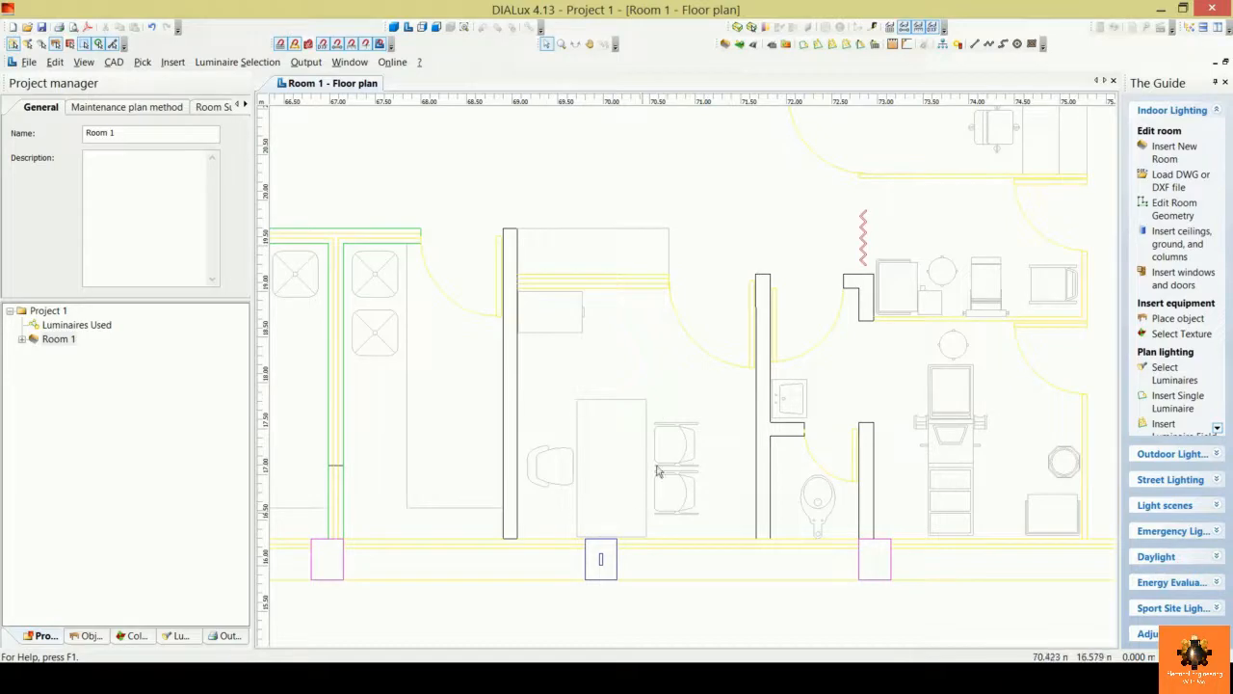
middle_click_drag(697, 413, 460, 450)
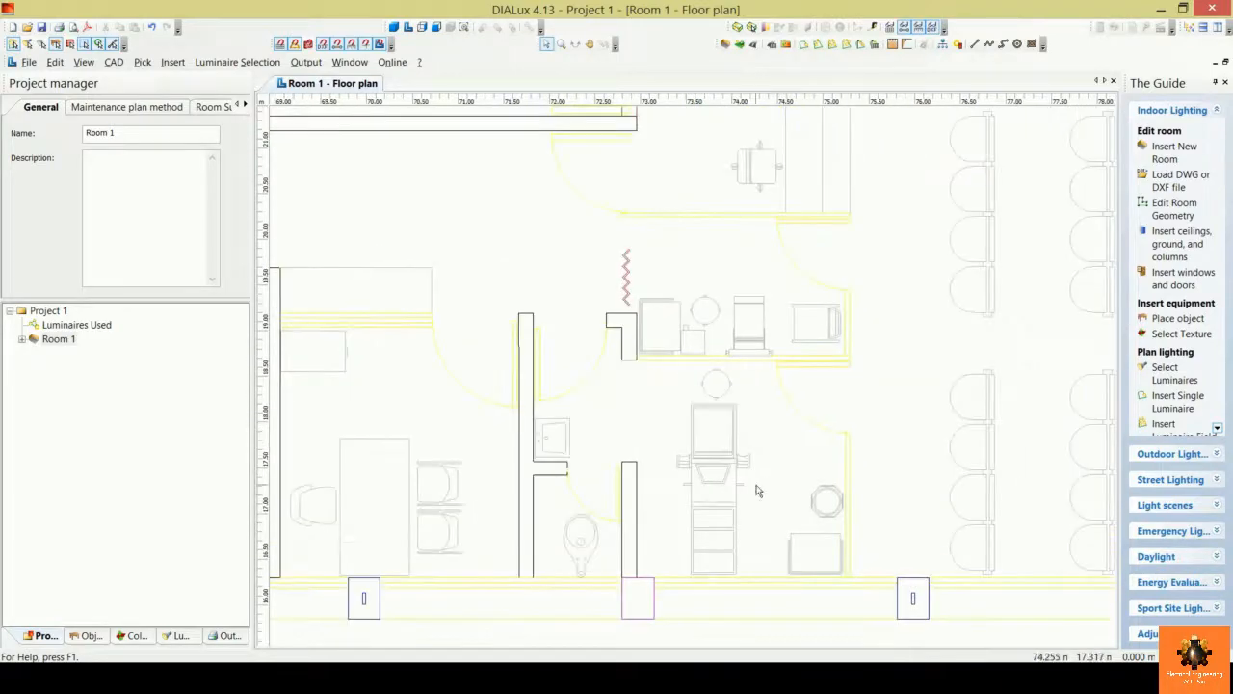
scroll(661, 500, "up", 1)
middle_click_drag(661, 499, 681, 410)
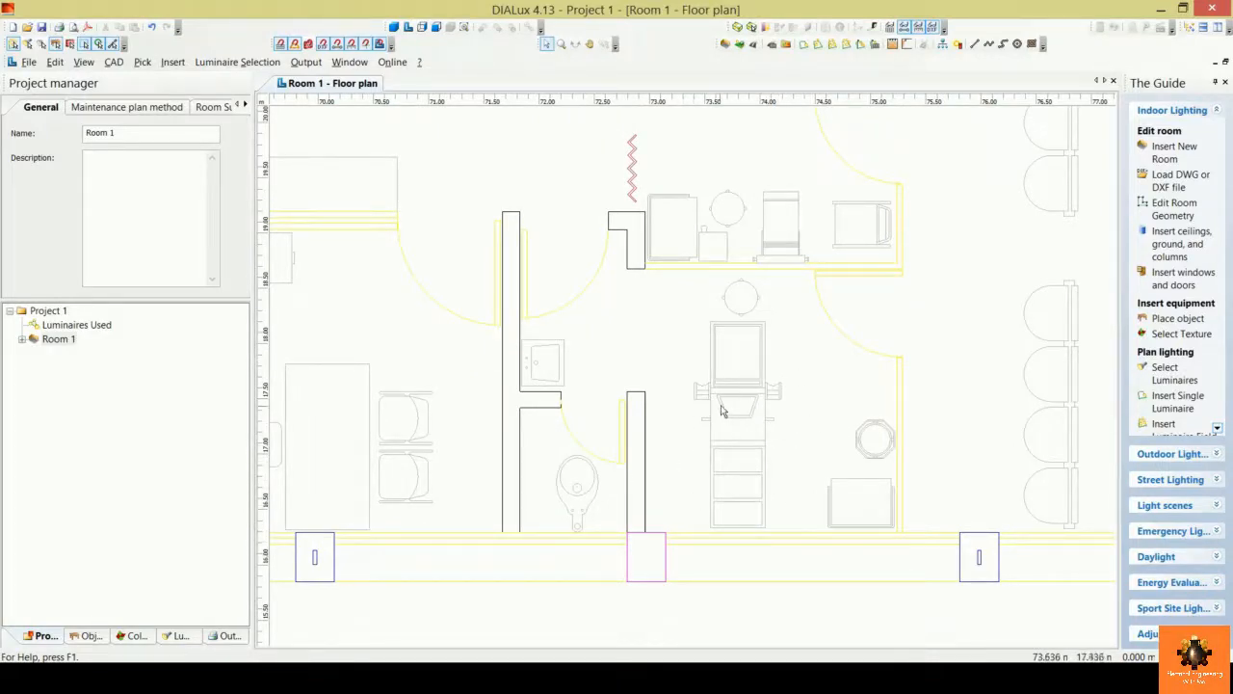
Step: Examine the large waiting hall with rows of seats and the pair of toilets north of it
scroll(722, 410, "down", 5)
middle_click_drag(559, 490, 440, 553)
scroll(974, 382, "down", 1)
middle_click_drag(973, 381, 790, 395)
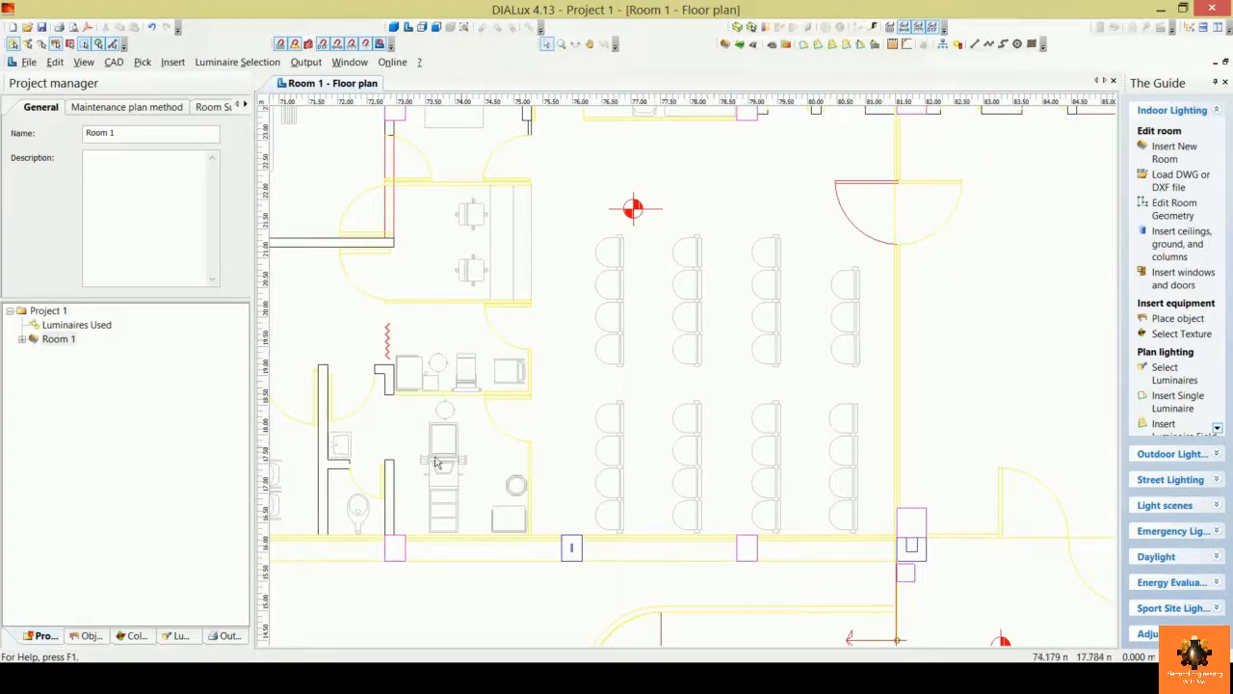
scroll(508, 251, "down", 2)
middle_click_drag(506, 241, 553, 454)
middle_click_drag(692, 371, 581, 504)
scroll(689, 385, "up", 3)
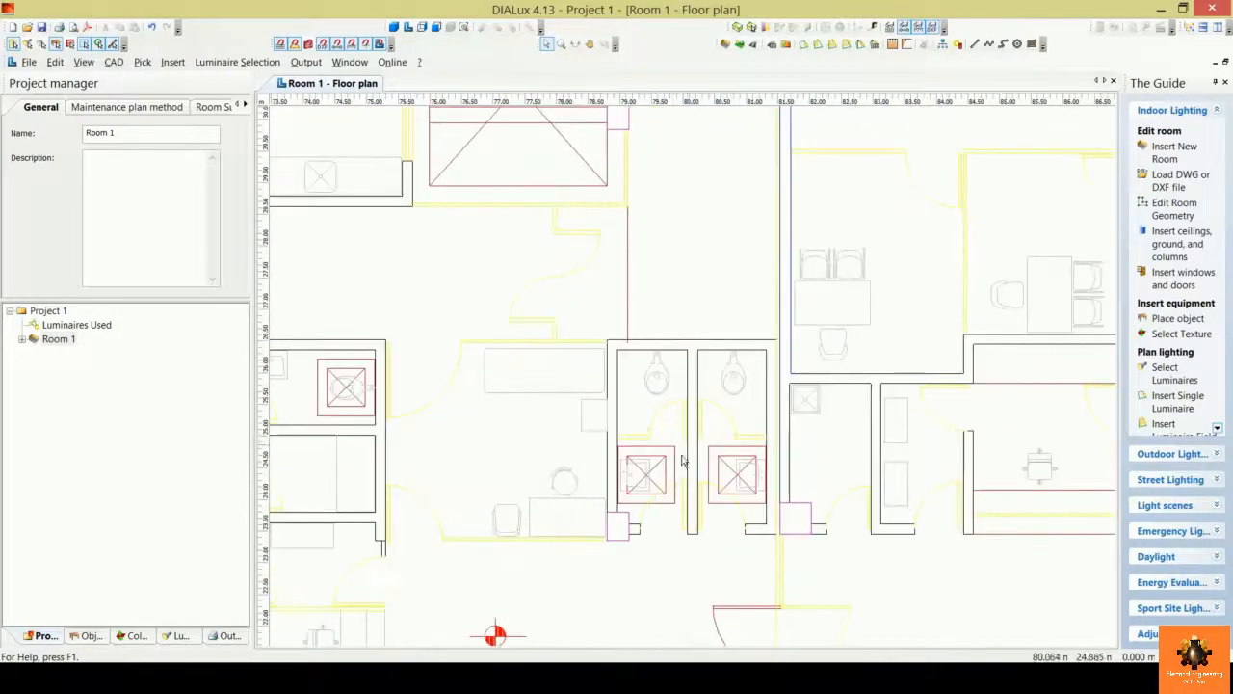
scroll(683, 461, "up", 1)
scroll(631, 482, "down", 3)
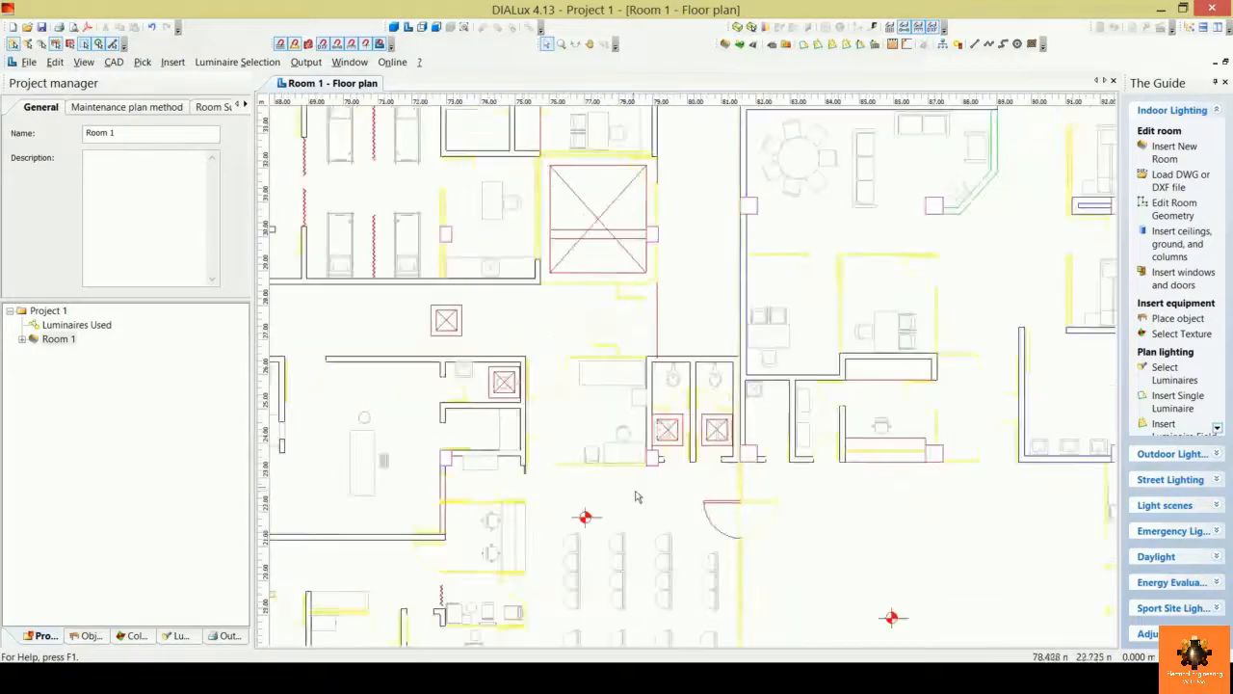
Step: Examine the lounge with the round table, sofas and angled green wall
scroll(636, 496, "down", 3)
scroll(770, 435, "up", 4)
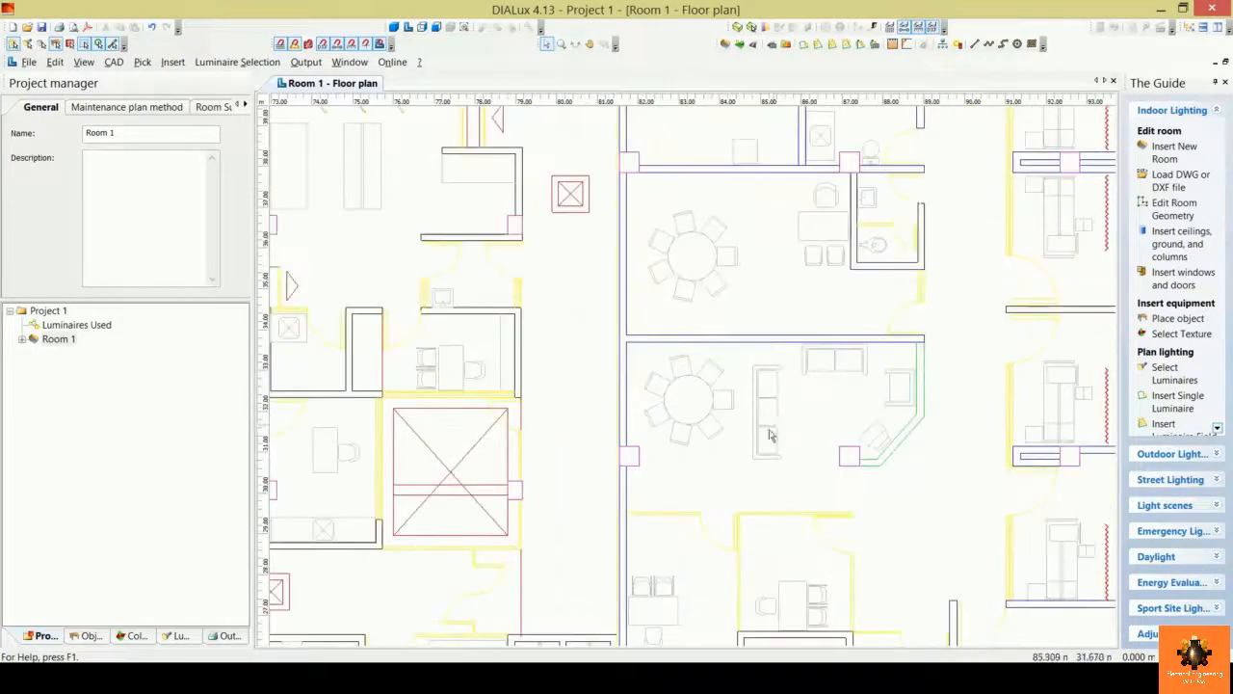
scroll(762, 439, "up", 4)
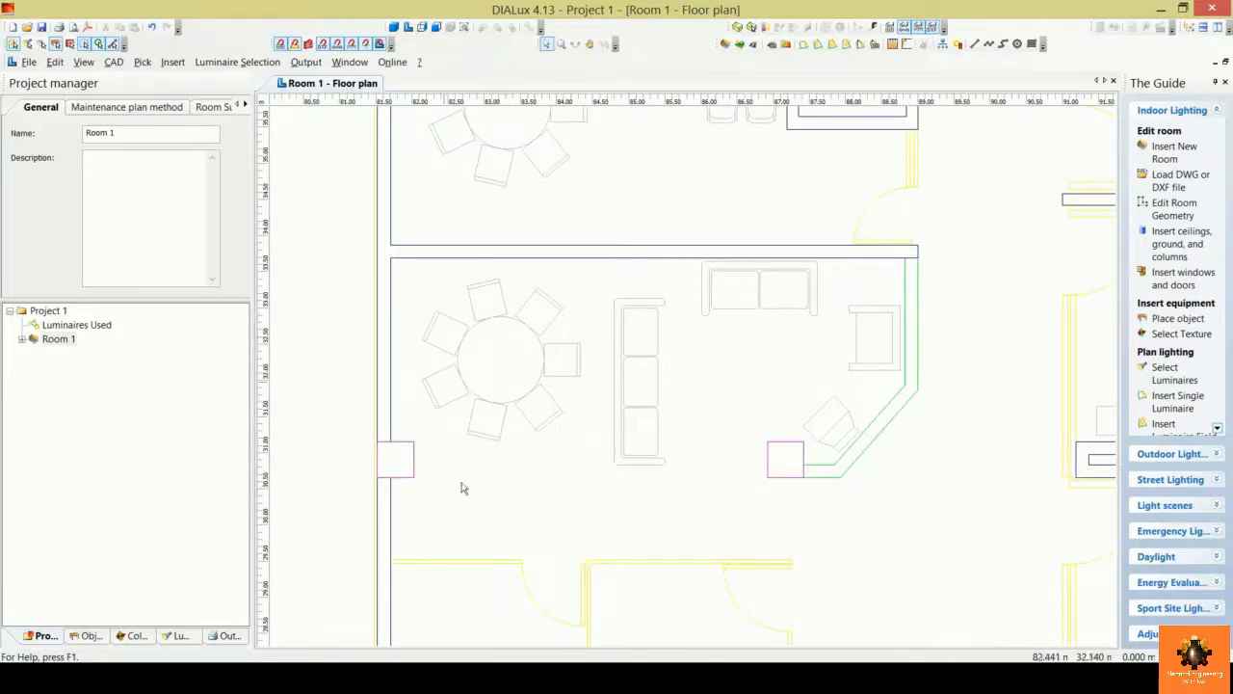
scroll(691, 344, "up", 2)
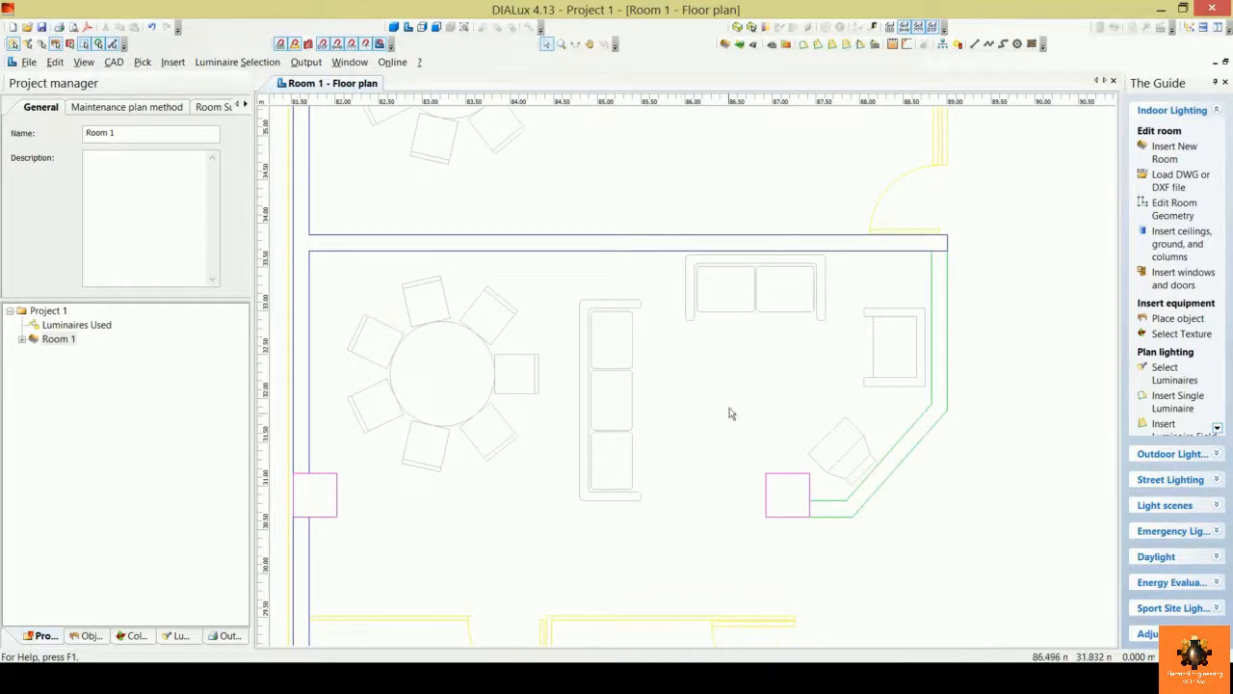
middle_click_drag(765, 359, 820, 331)
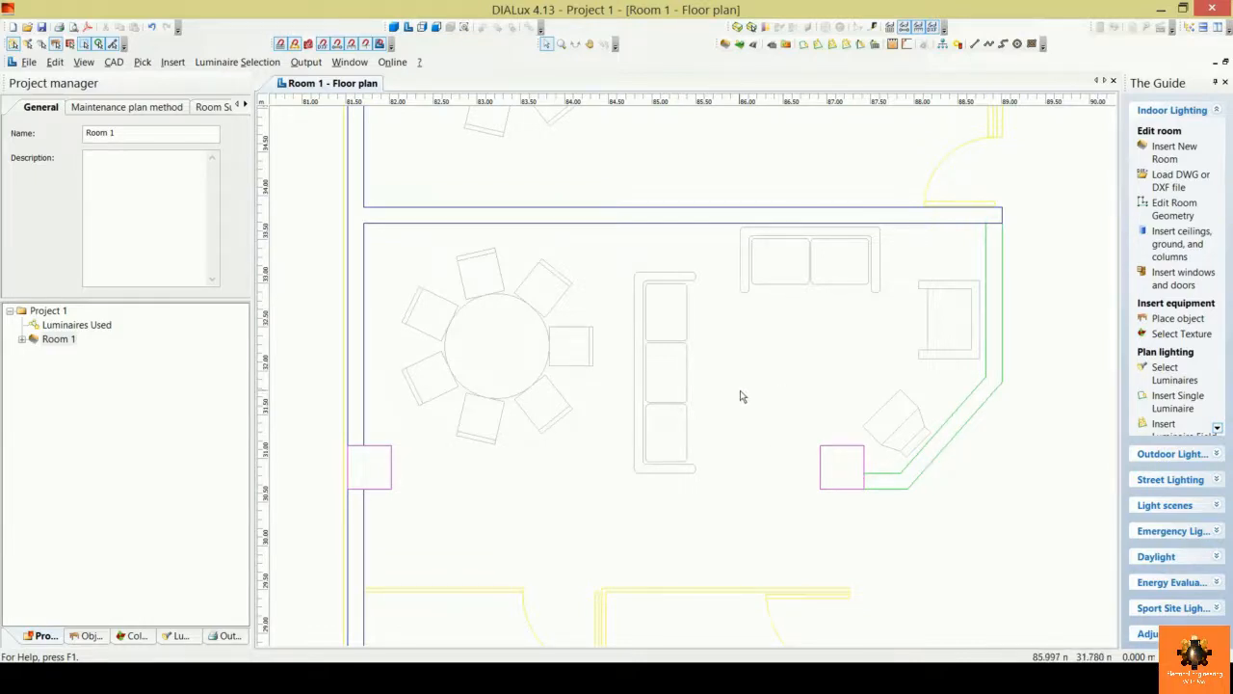
Step: Examine the patient wards on the plan's east side, with their beds, curtains and washbasins
scroll(742, 396, "down", 5)
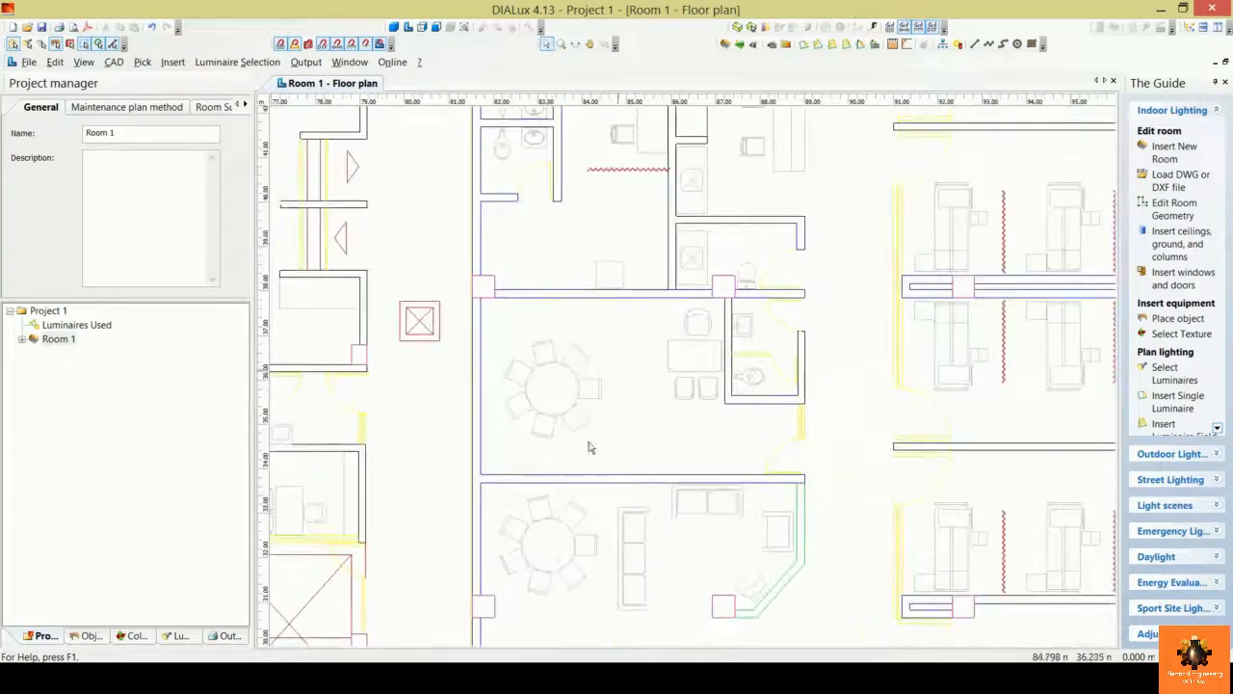
middle_click_drag(729, 389, 427, 344)
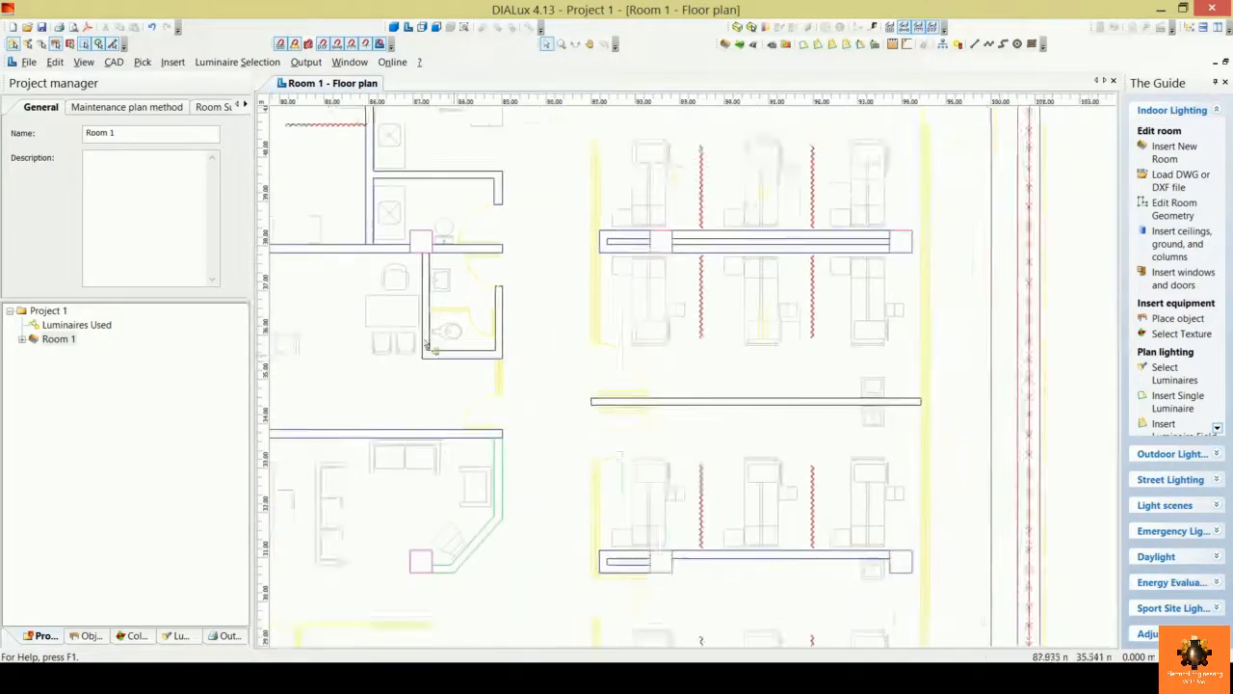
scroll(713, 405, "up", 4)
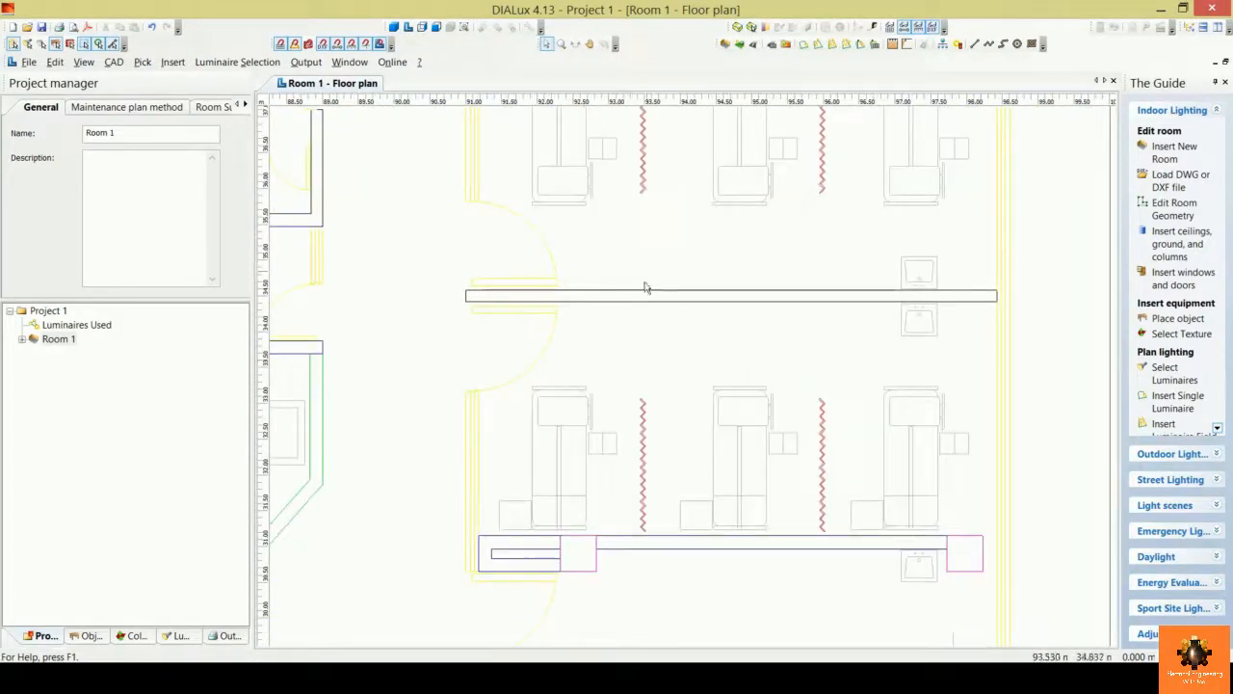
middle_click_drag(644, 287, 616, 367)
scroll(644, 374, "down", 1)
scroll(840, 473, "up", 1)
middle_click_drag(816, 402, 795, 303)
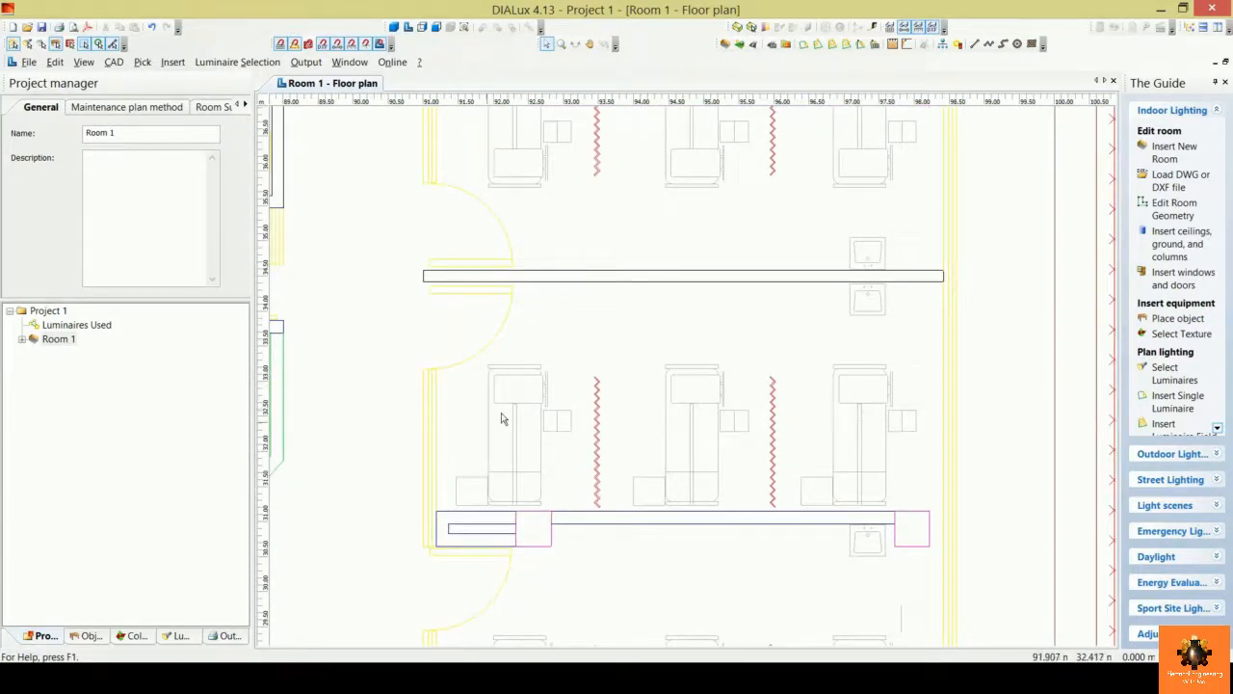
Step: Examine the column of patient wards on the east side and the layout of the whole hospital plan
scroll(628, 398, "down", 5)
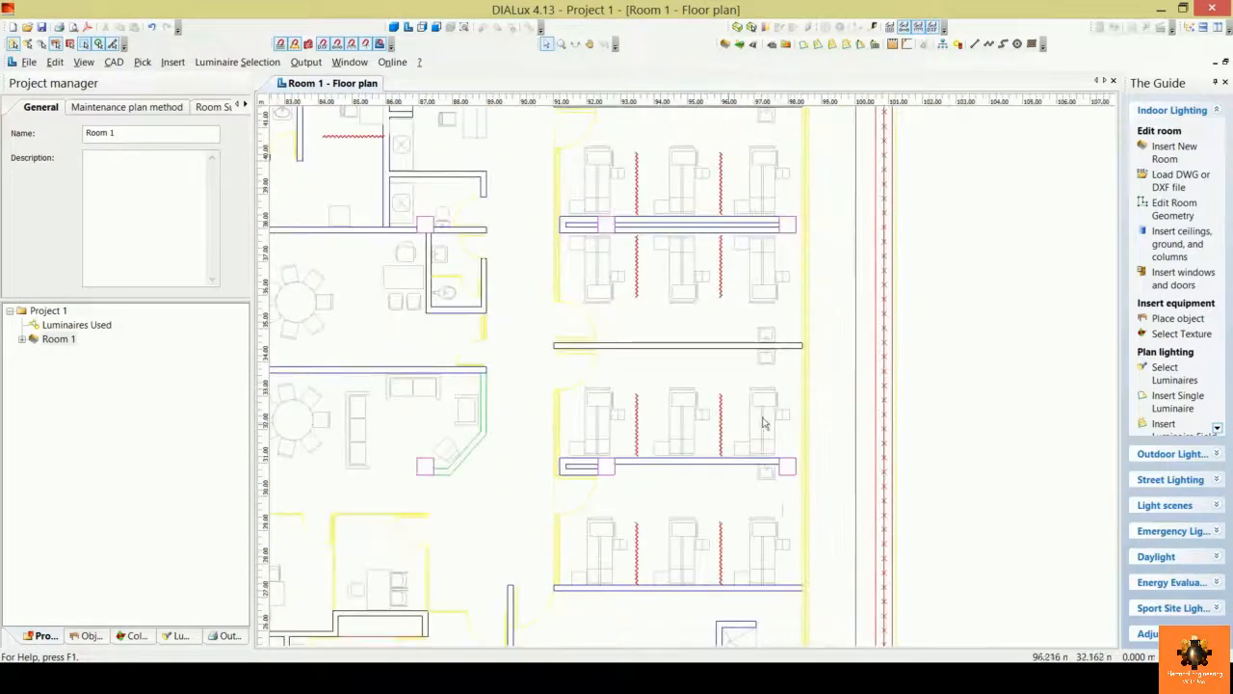
scroll(618, 475, "down", 1)
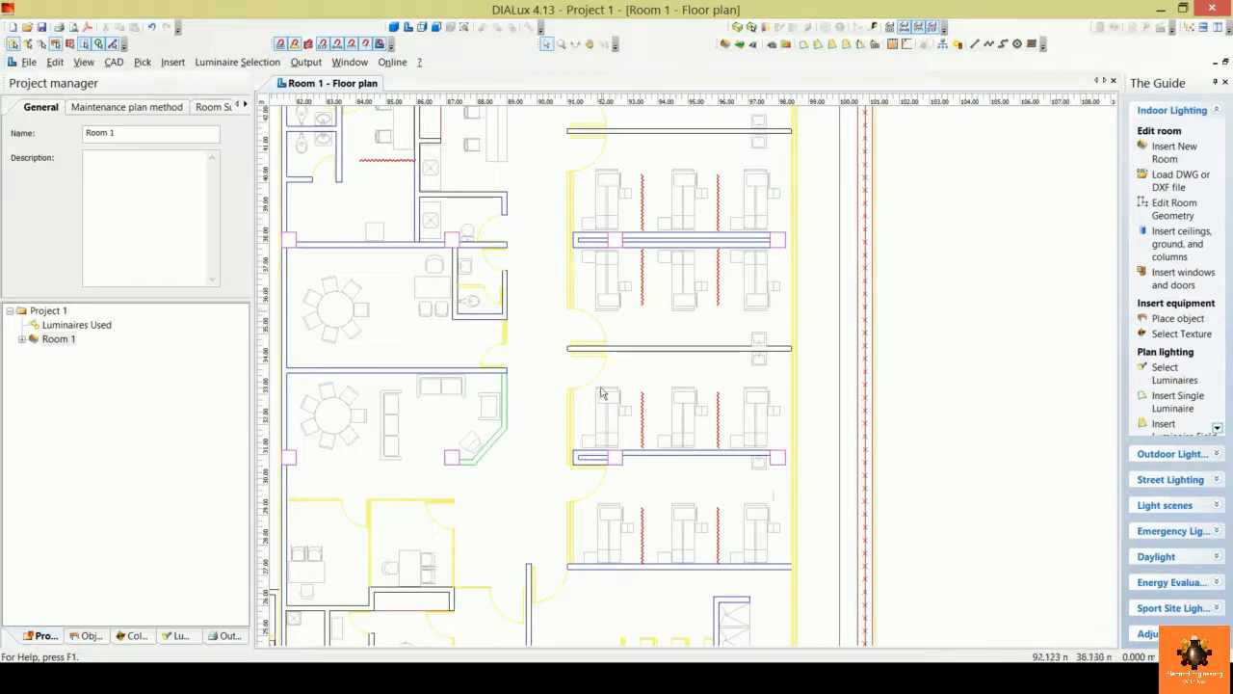
scroll(644, 309, "down", 1)
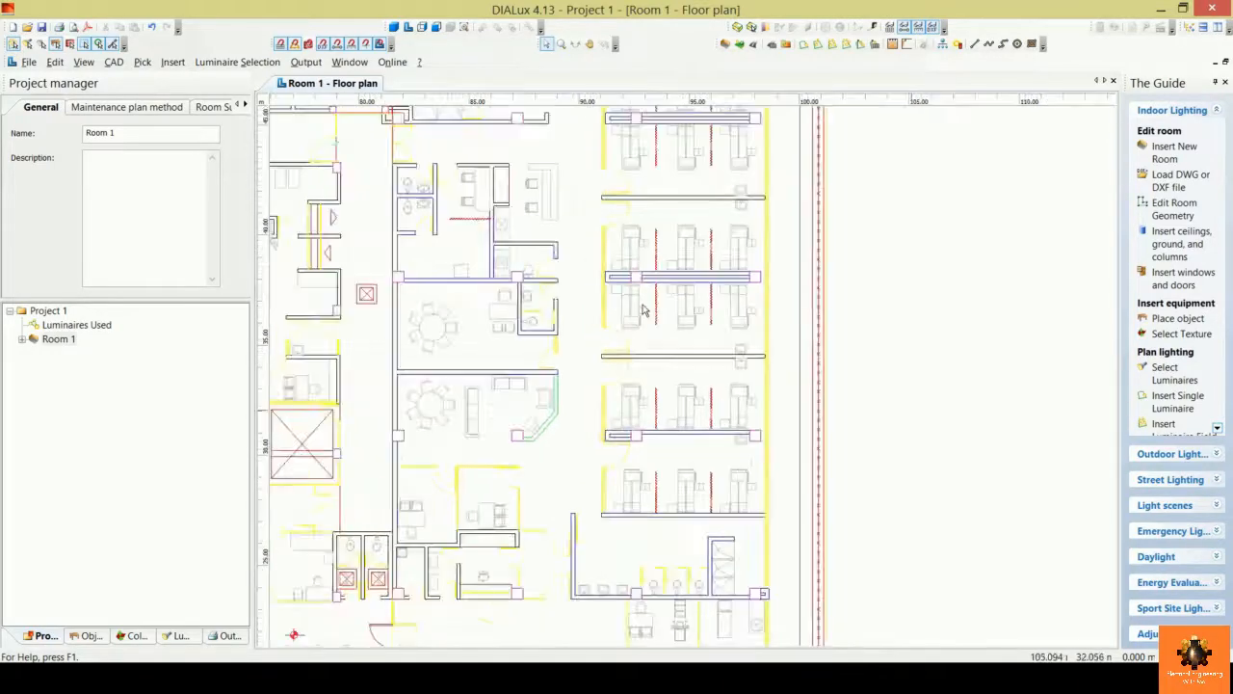
scroll(597, 430, "down", 1)
middle_click_drag(611, 385, 640, 482)
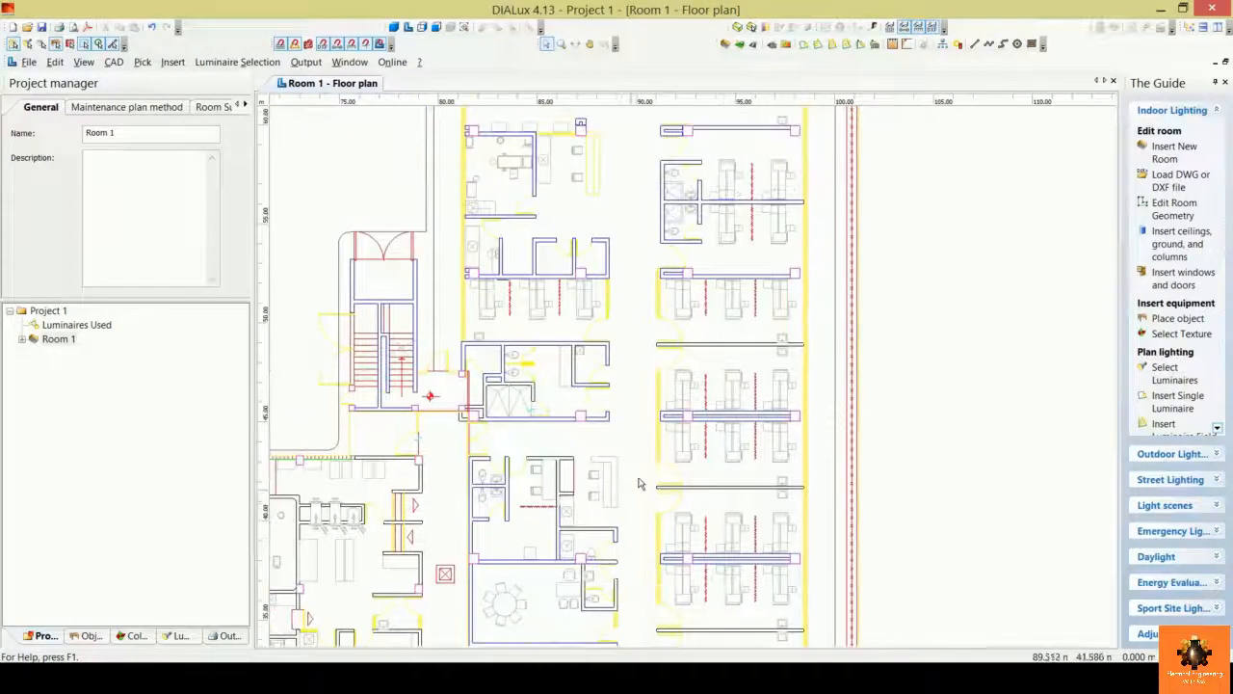
scroll(642, 482, "down", 2)
scroll(761, 443, "down", 1)
middle_click_drag(761, 443, 761, 381)
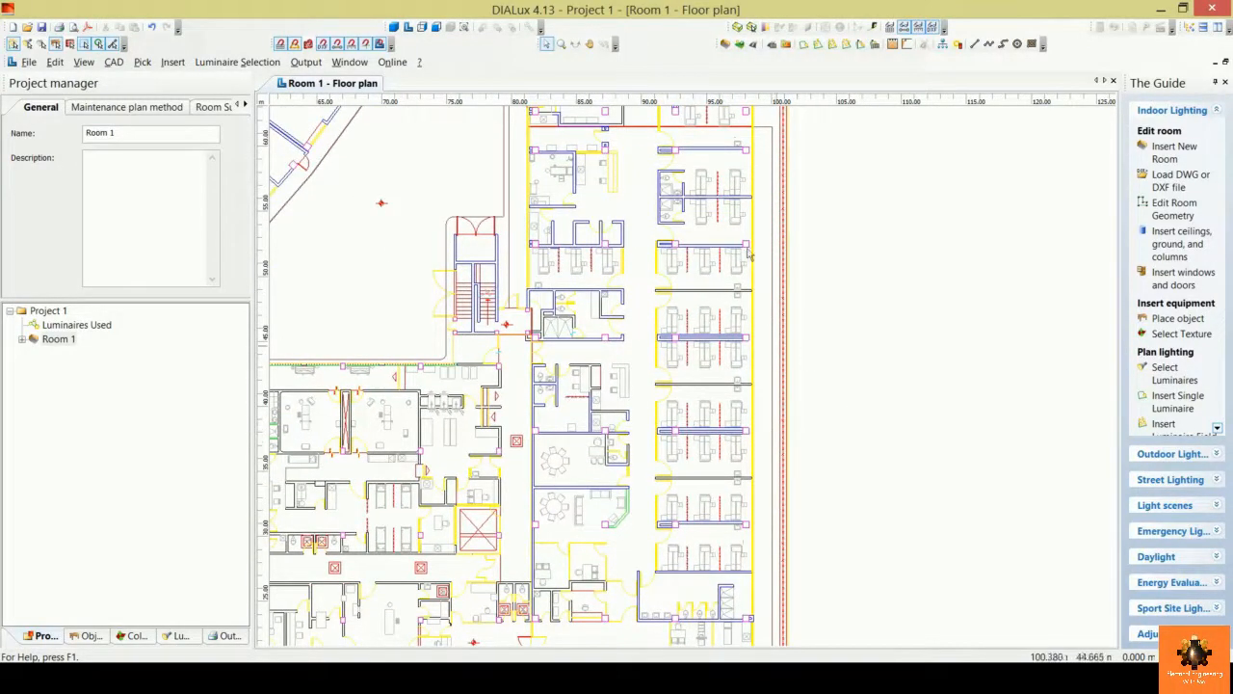
scroll(684, 360, "down", 1)
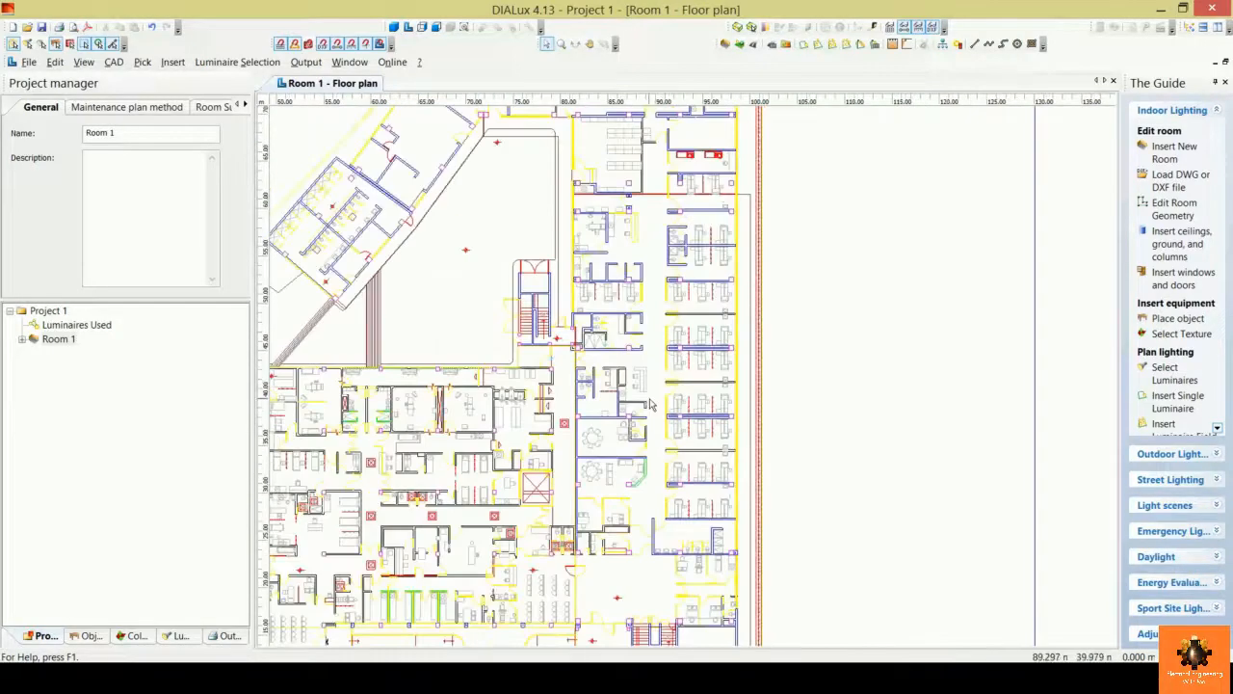
middle_click_drag(662, 393, 786, 239)
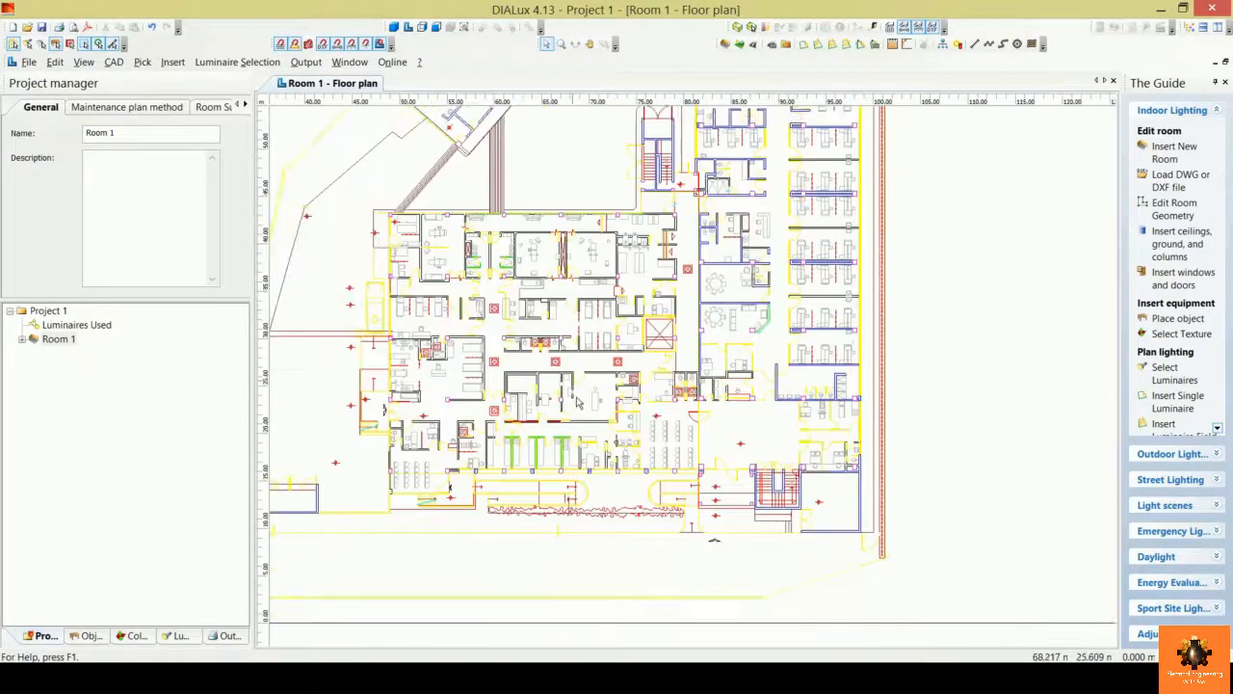
scroll(698, 352, "down", 1)
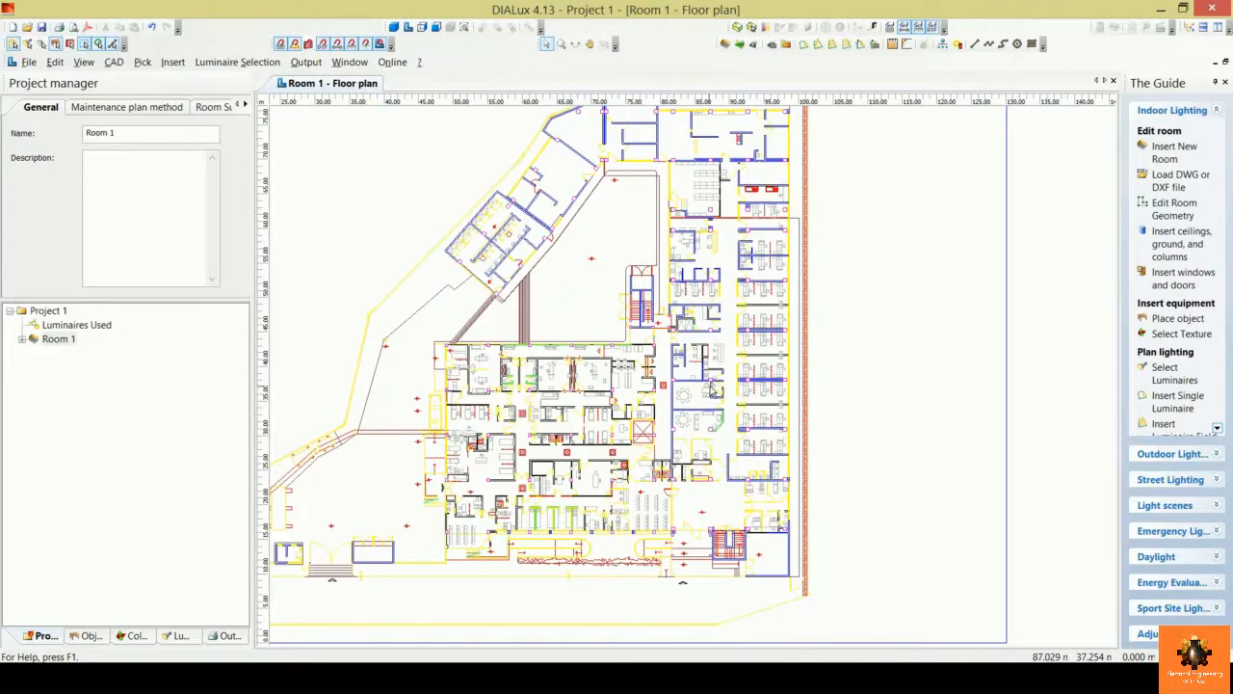
Step: Insert a new room in the project for the southwest waiting area with four rows of seats
scroll(711, 389, "up", 4)
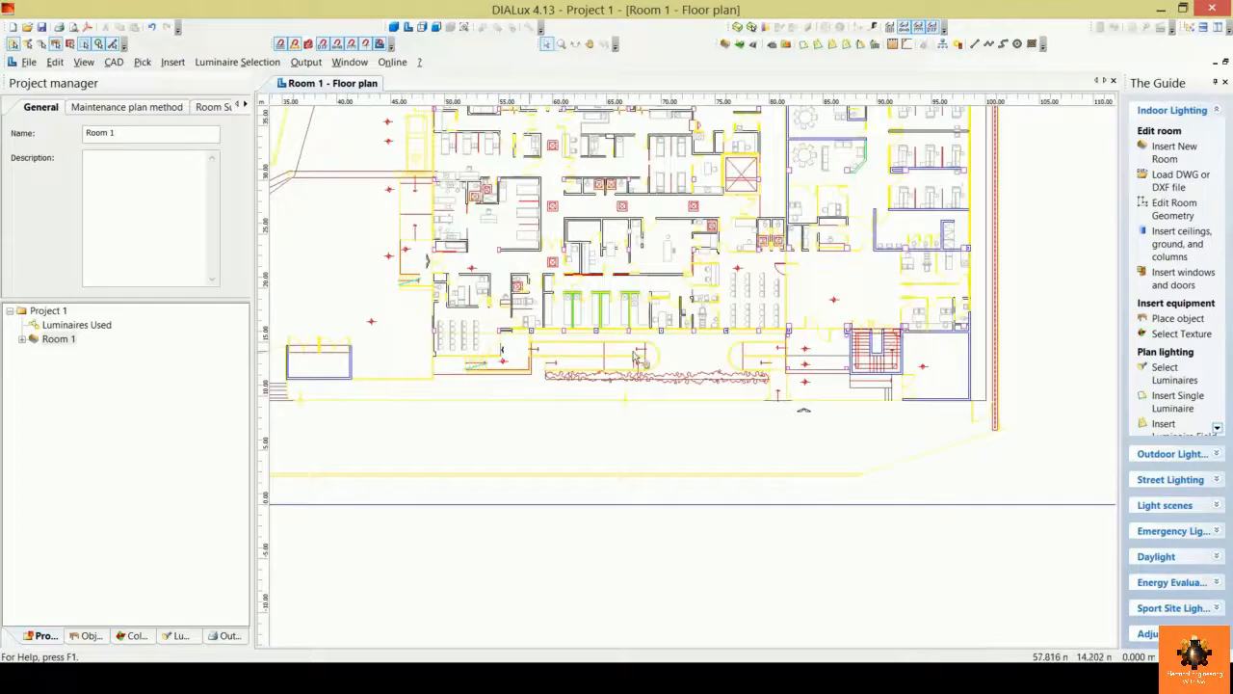
scroll(667, 414, "up", 5)
scroll(667, 414, "up", 4)
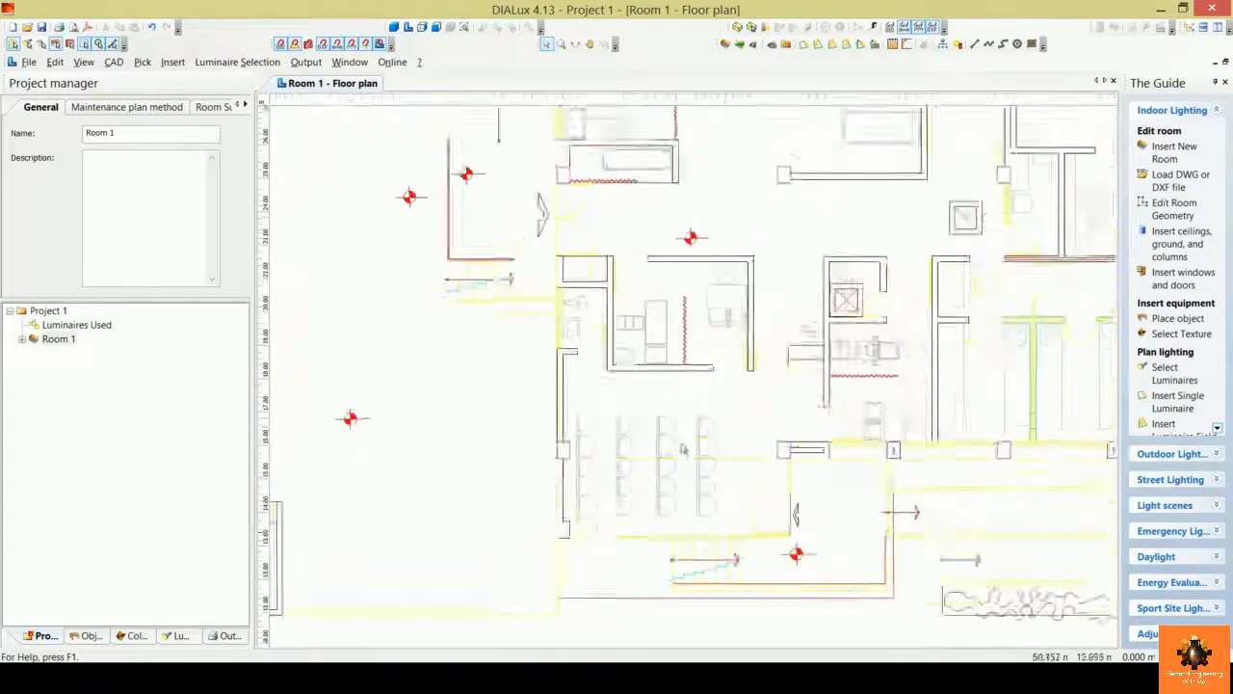
middle_click_drag(721, 404, 710, 361)
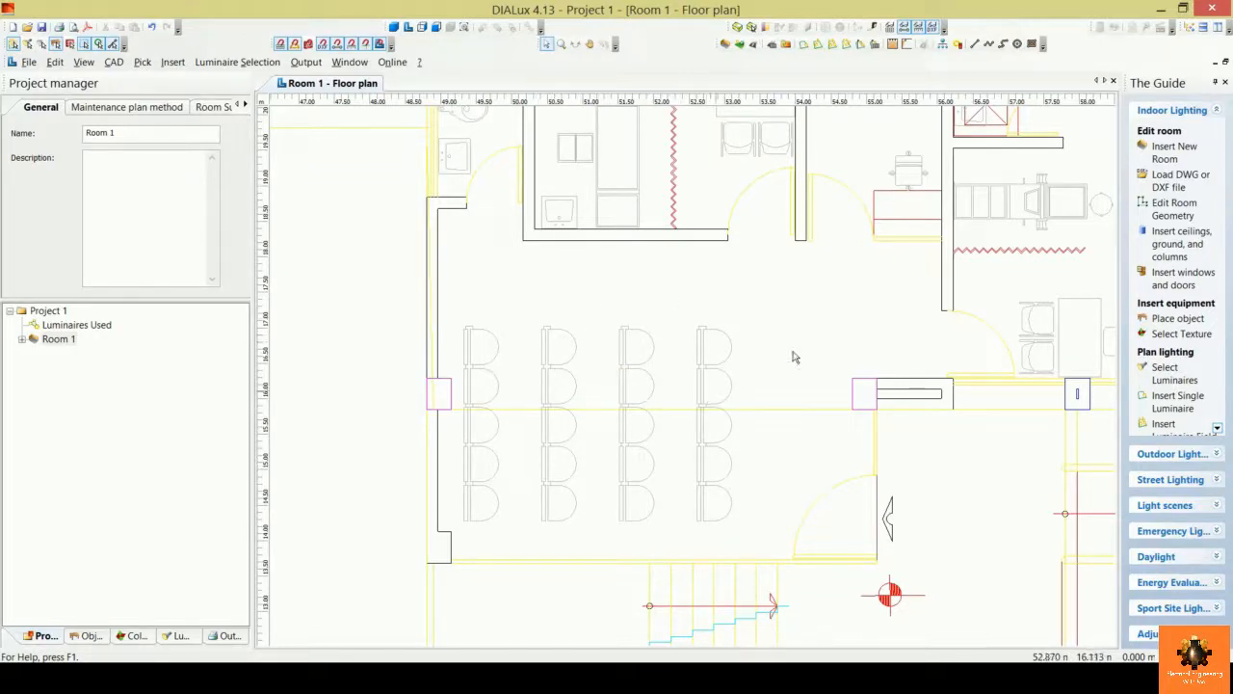
left_click(1174, 152)
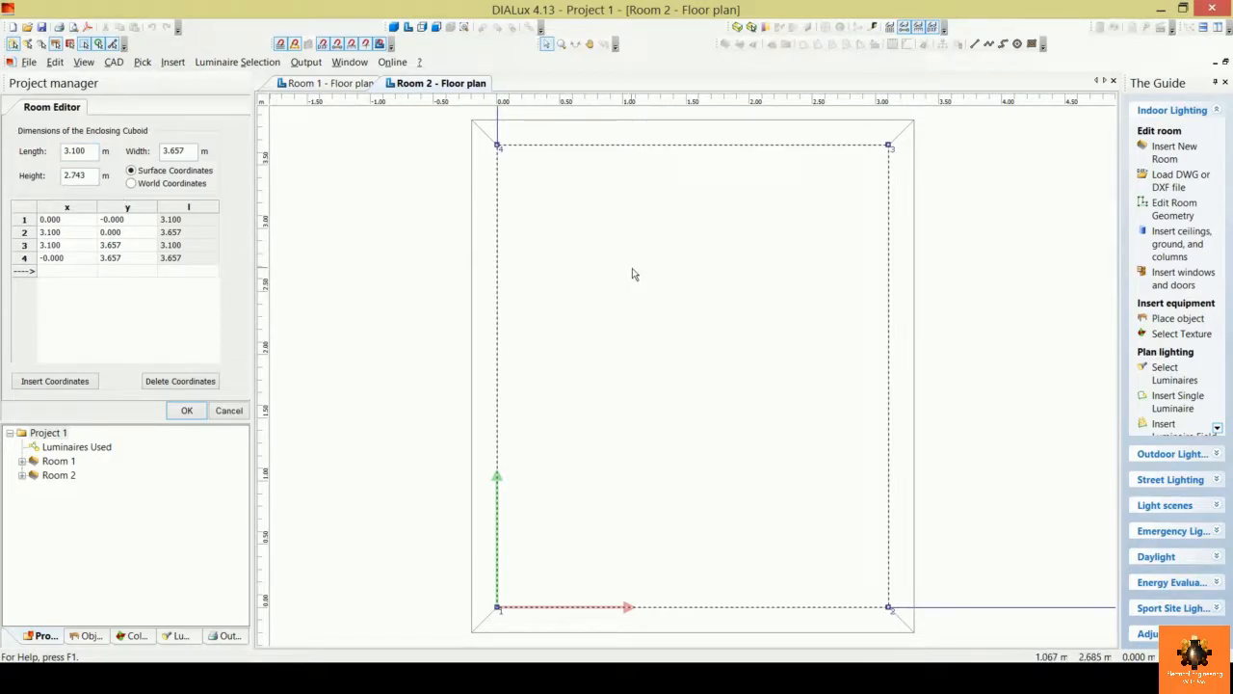
Step: Draw a rectangular room outline about 6.24 by 4.47 m over the waiting area, from the southeast door corner to the northwest wall corner
scroll(632, 268, "down", 7)
middle_click_drag(991, 114, 831, 310)
scroll(817, 350, "down", 8)
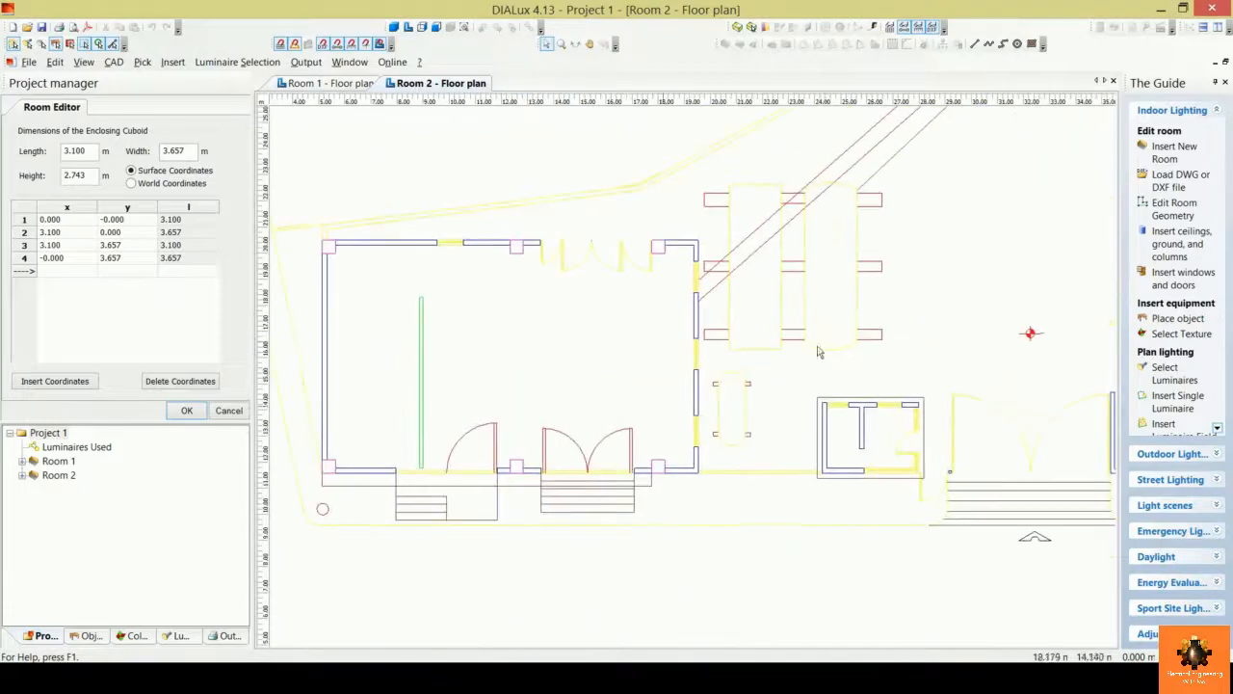
scroll(653, 318, "up", 6)
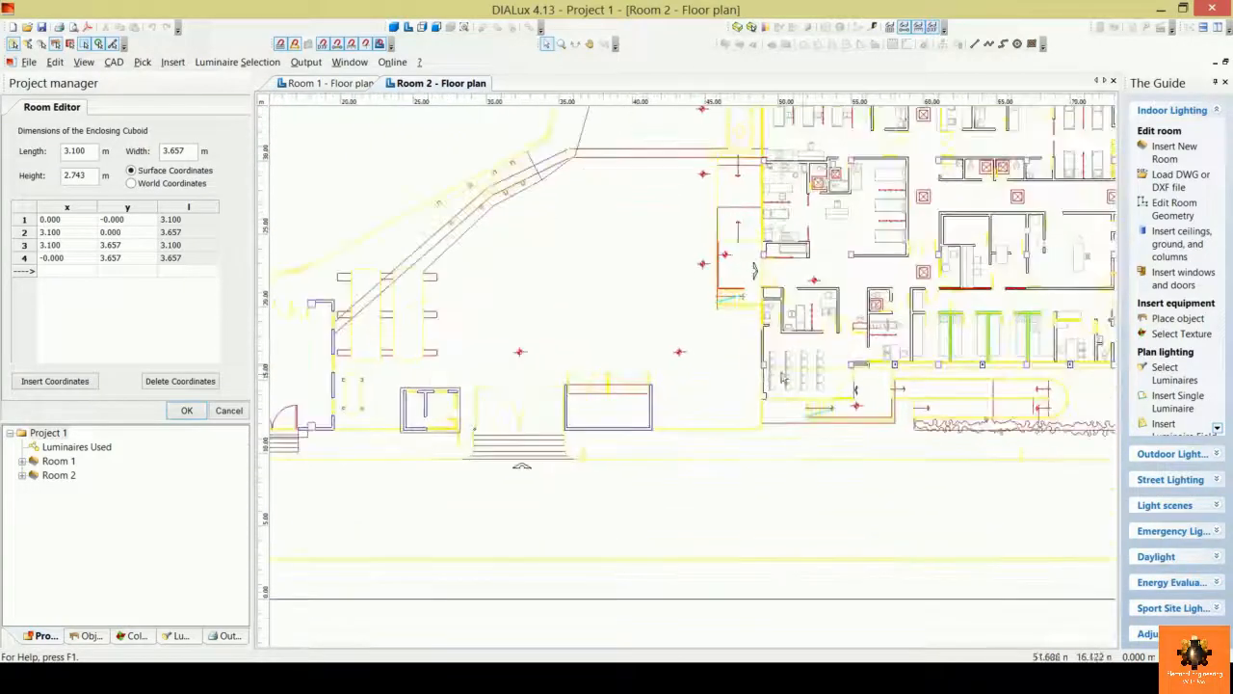
right_click(677, 358)
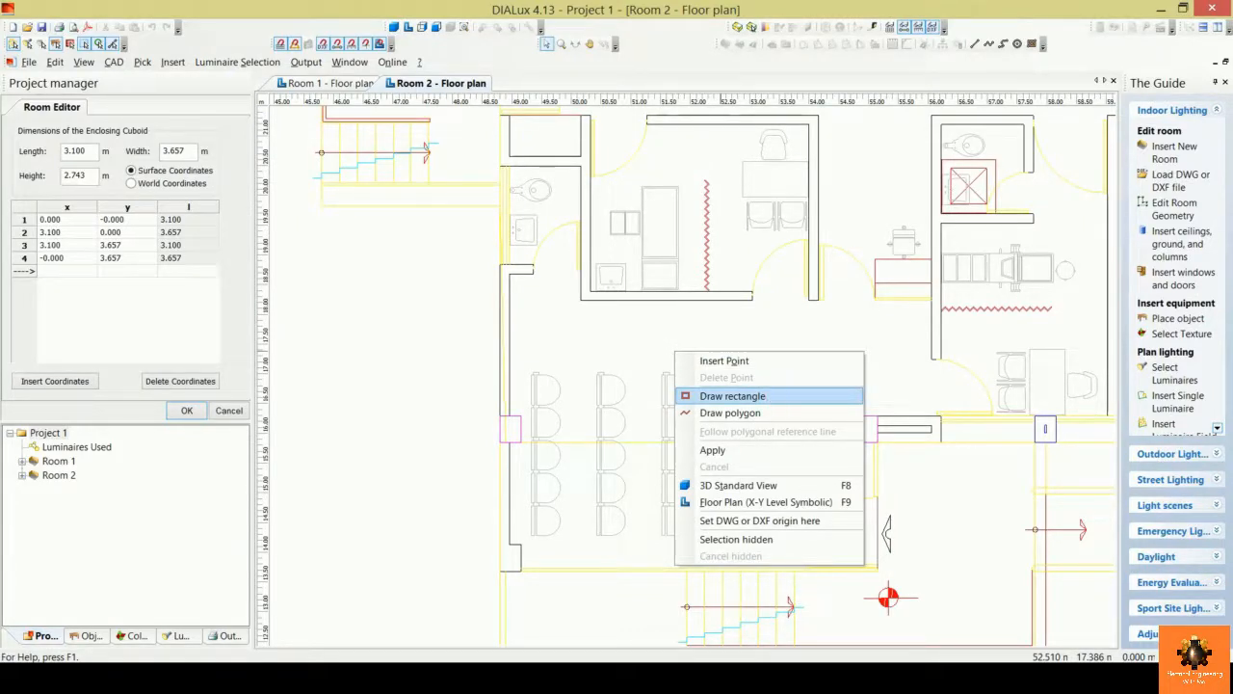
left_click(779, 396)
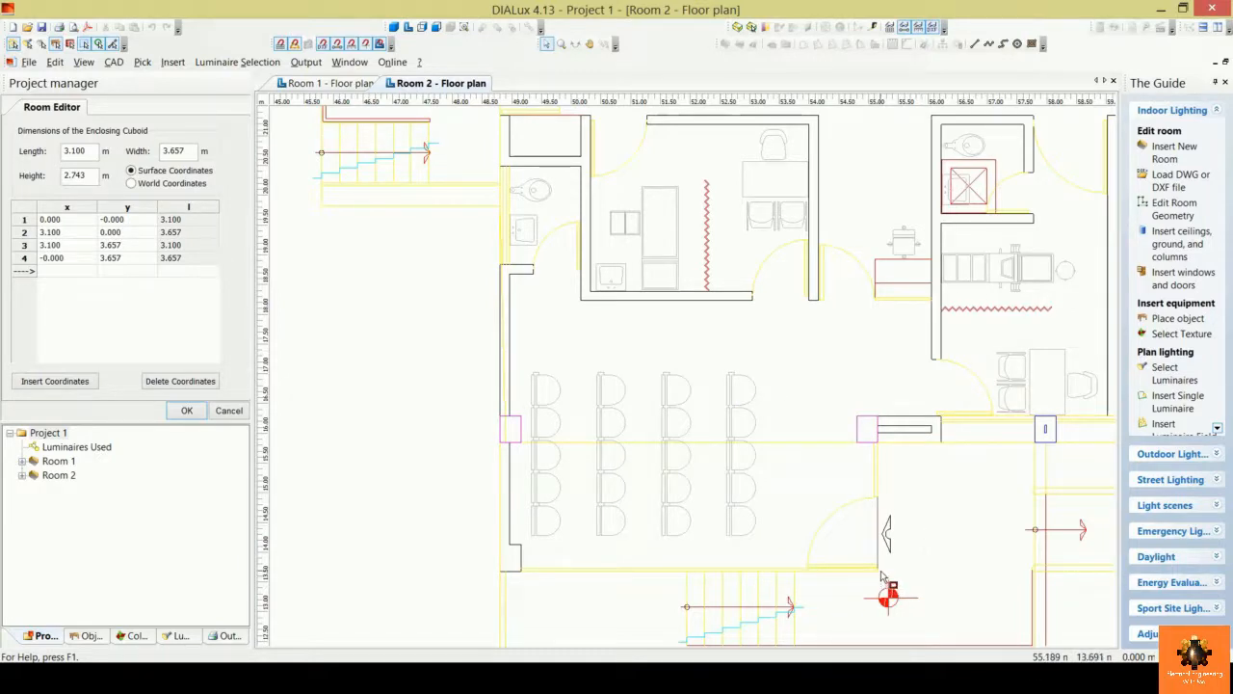
scroll(881, 576, "up", 4)
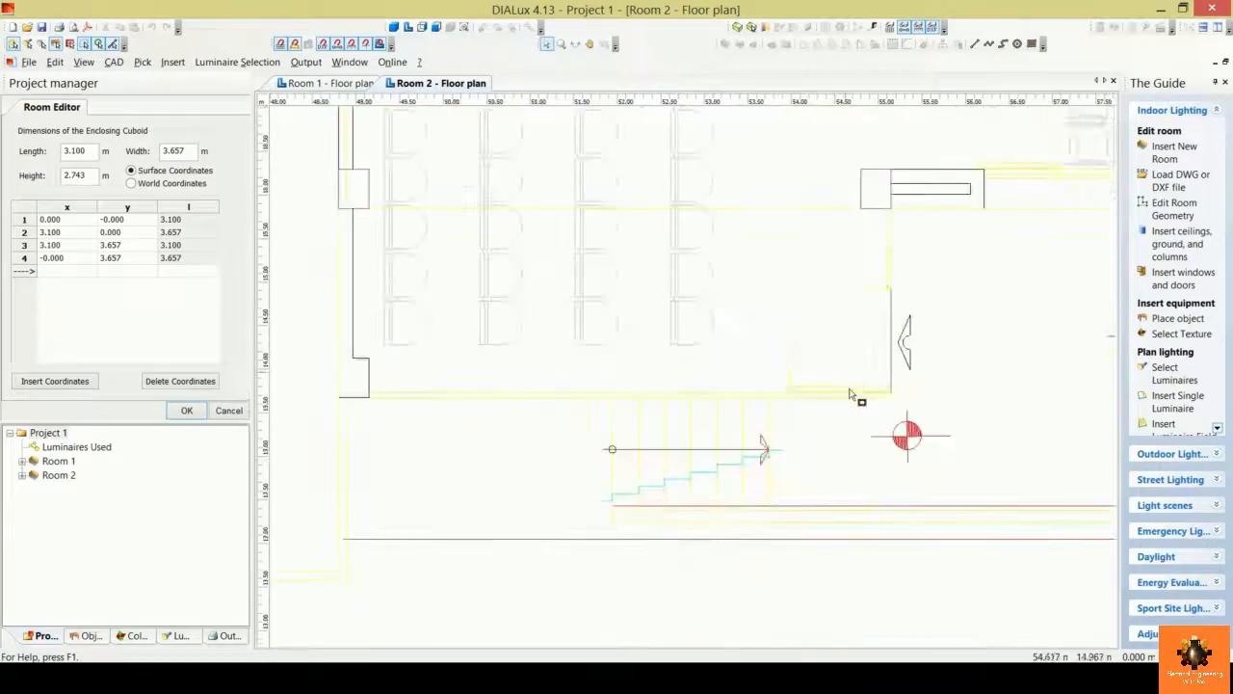
scroll(826, 467, "up", 4)
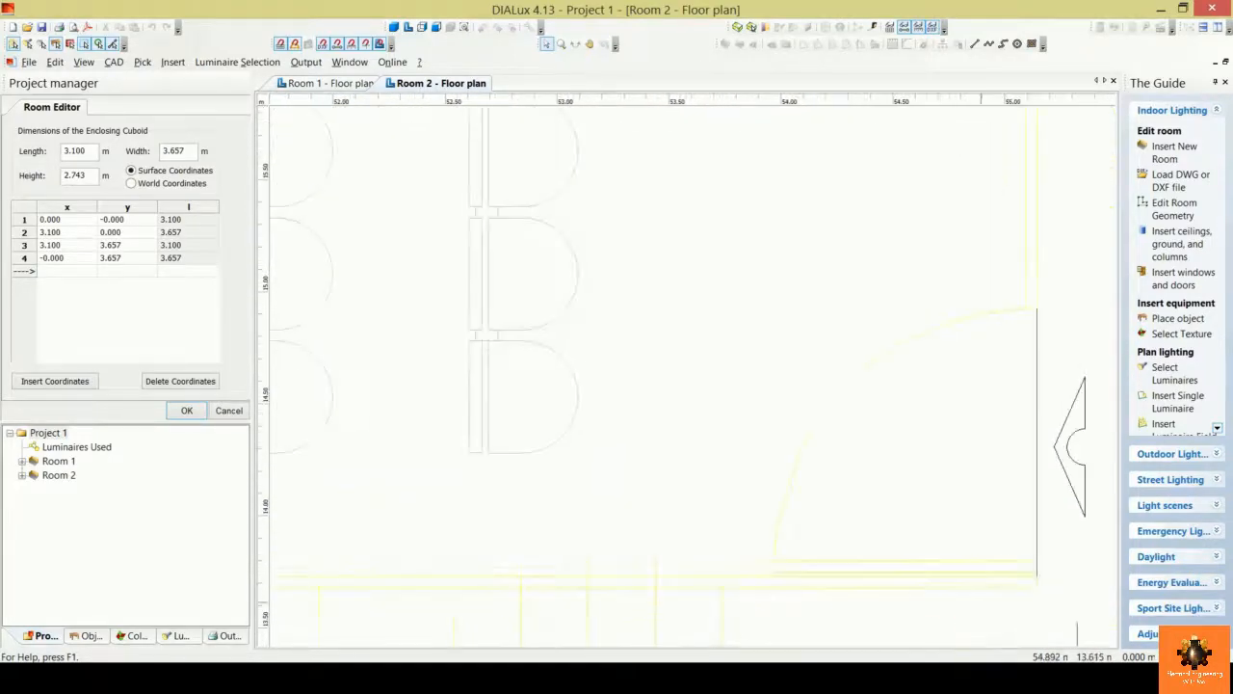
scroll(825, 468, "up", 3)
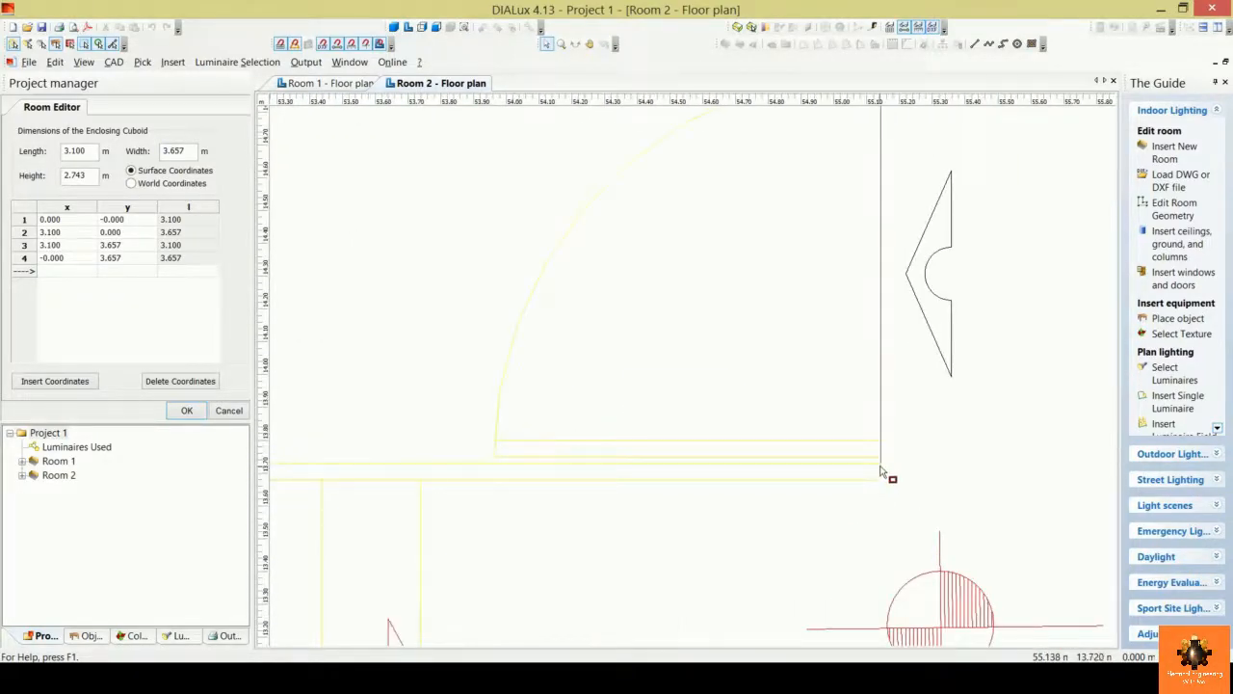
left_click_drag(881, 471, 686, 289)
scroll(683, 287, "down", 3)
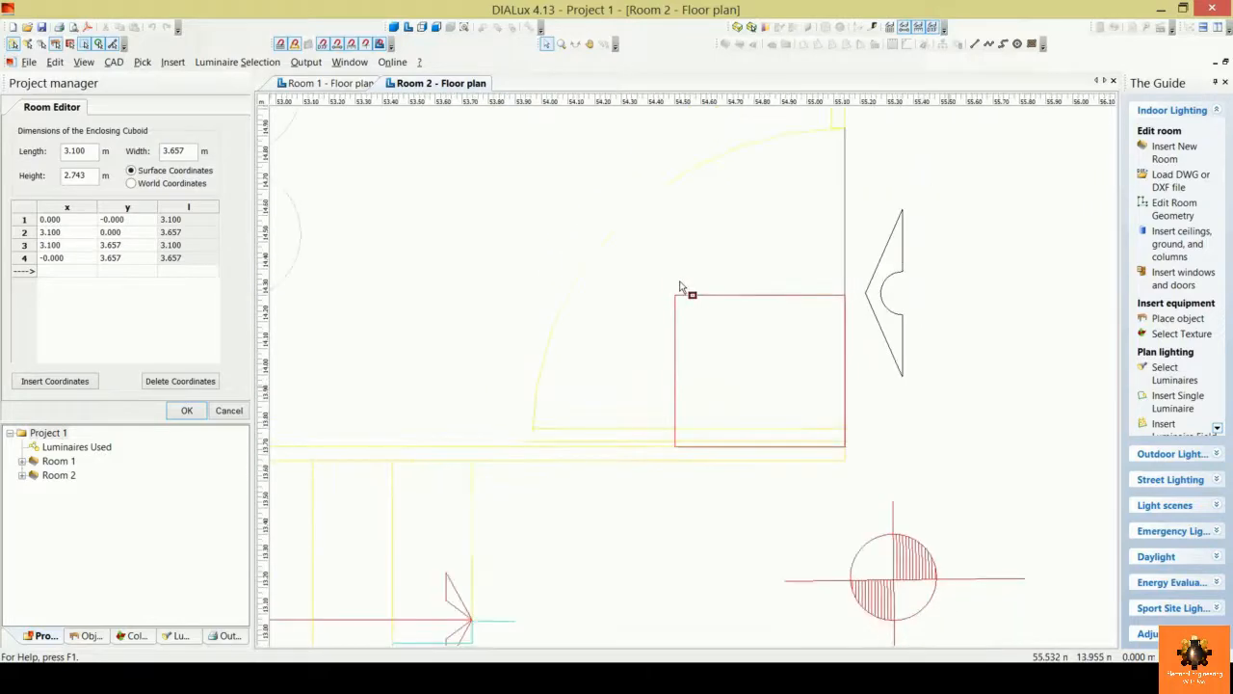
scroll(682, 287, "down", 5)
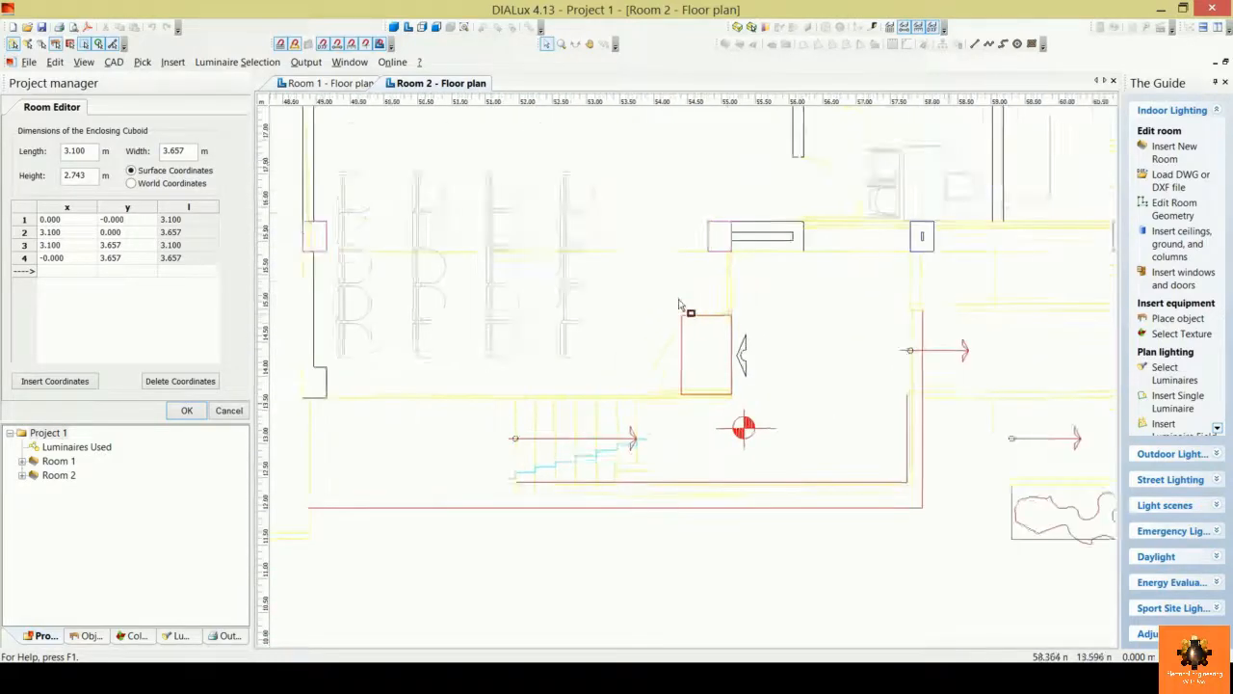
middle_click_drag(679, 301, 881, 460)
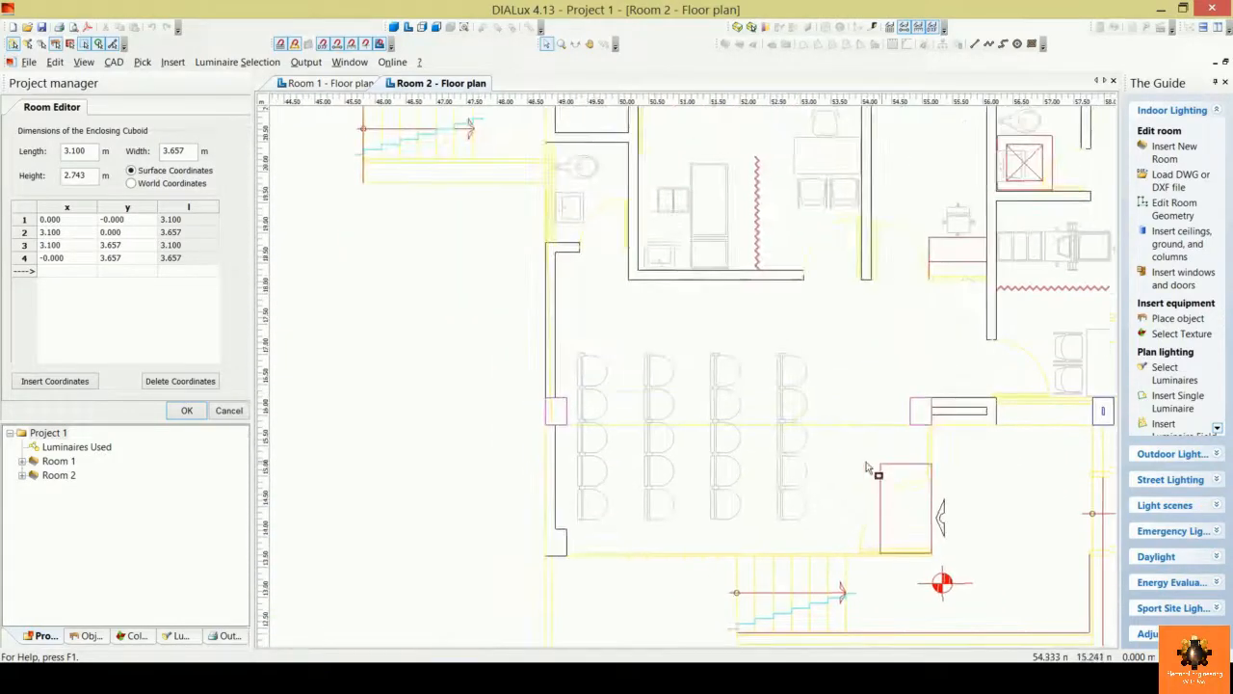
left_click_drag(731, 418, 558, 281)
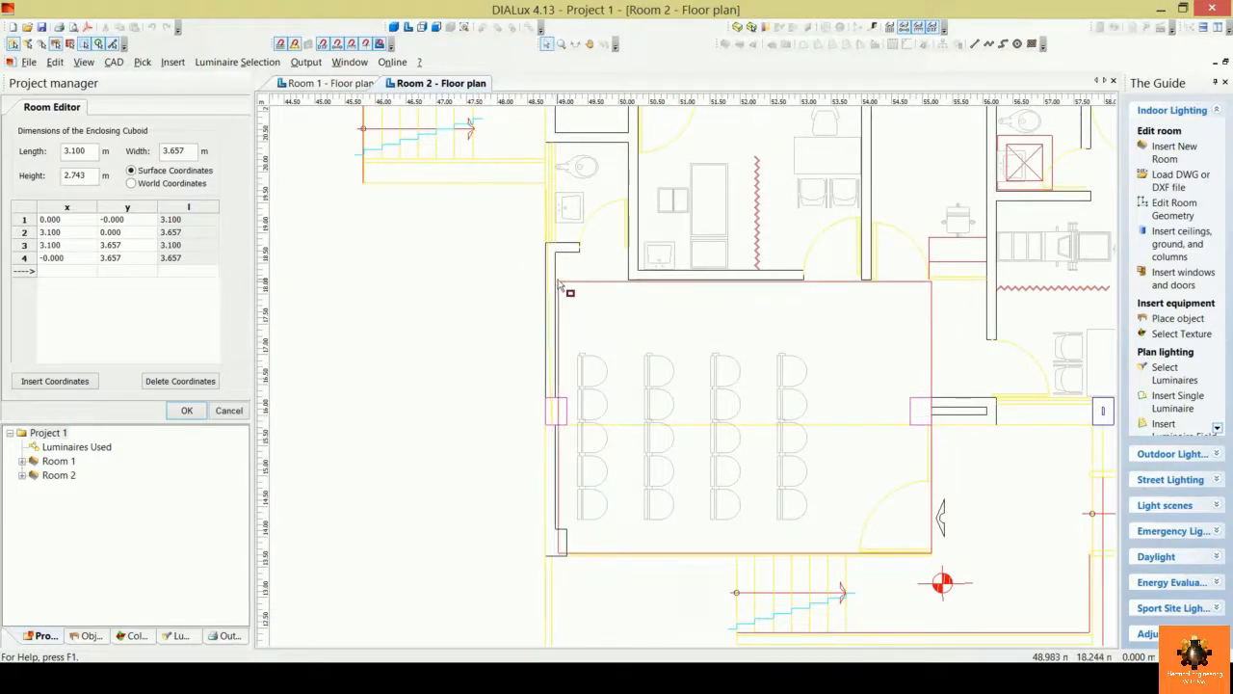
scroll(558, 281, "up", 1)
scroll(556, 289, "up", 1)
scroll(551, 302, "up", 1)
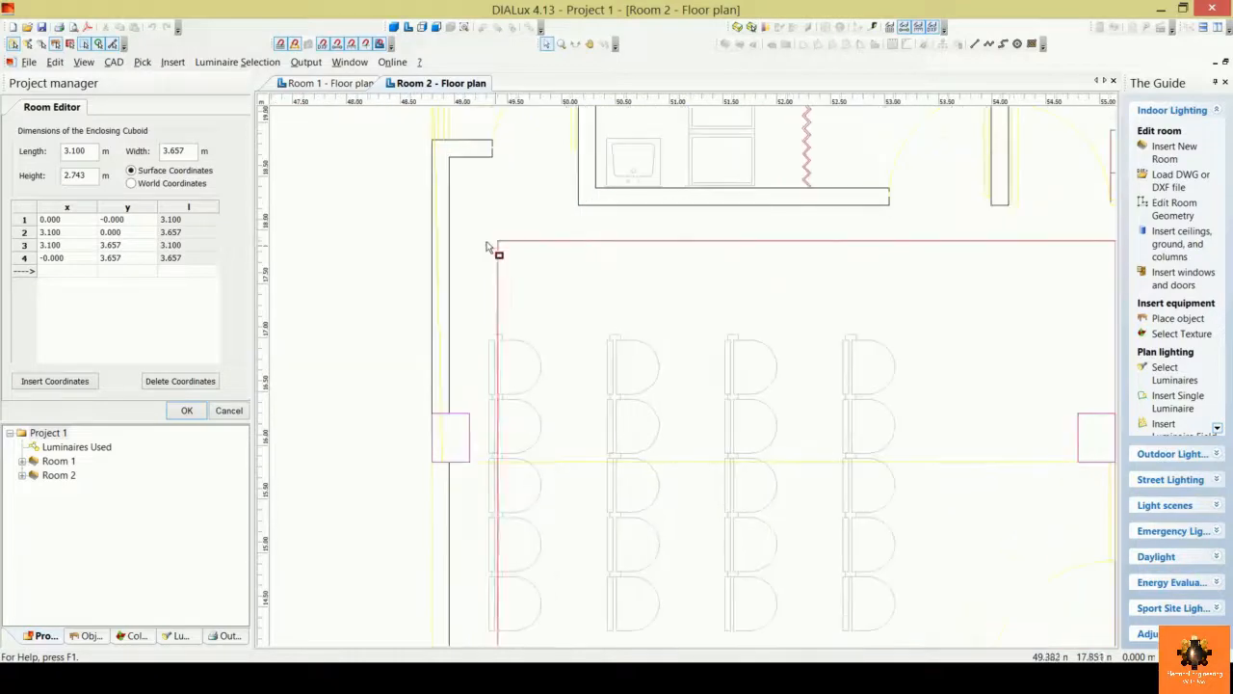
scroll(495, 250, "up", 1)
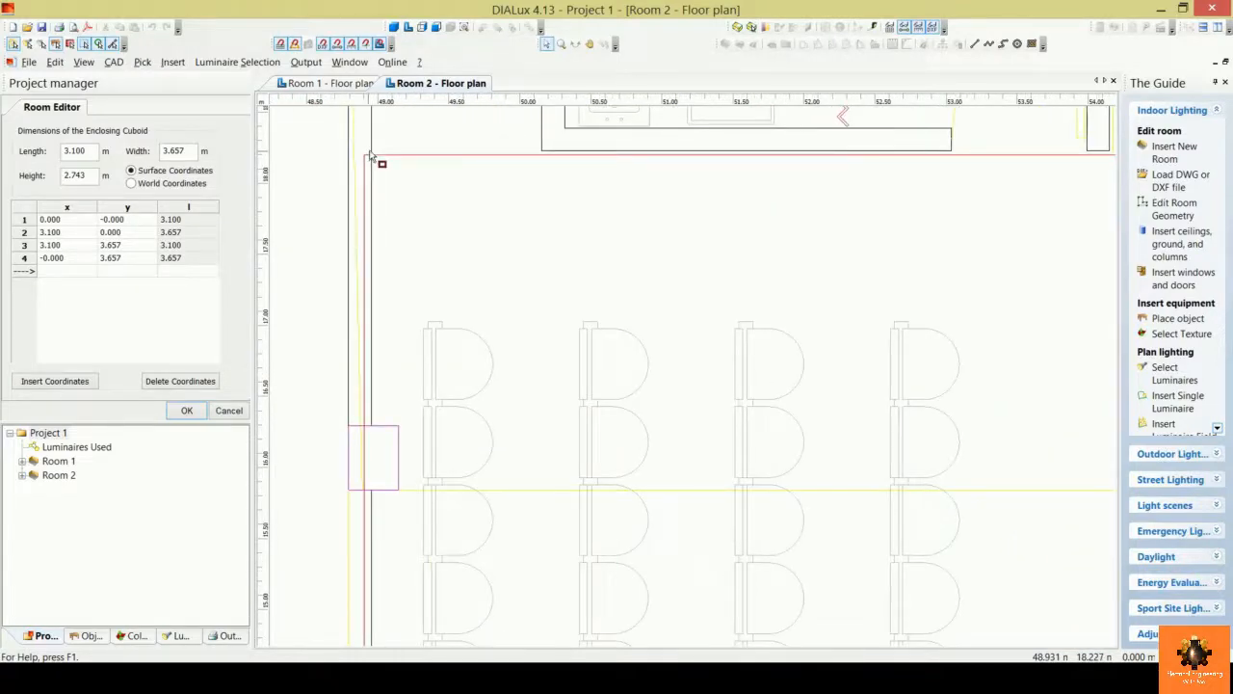
left_click_drag(370, 157, 372, 160)
scroll(517, 228, "down", 4)
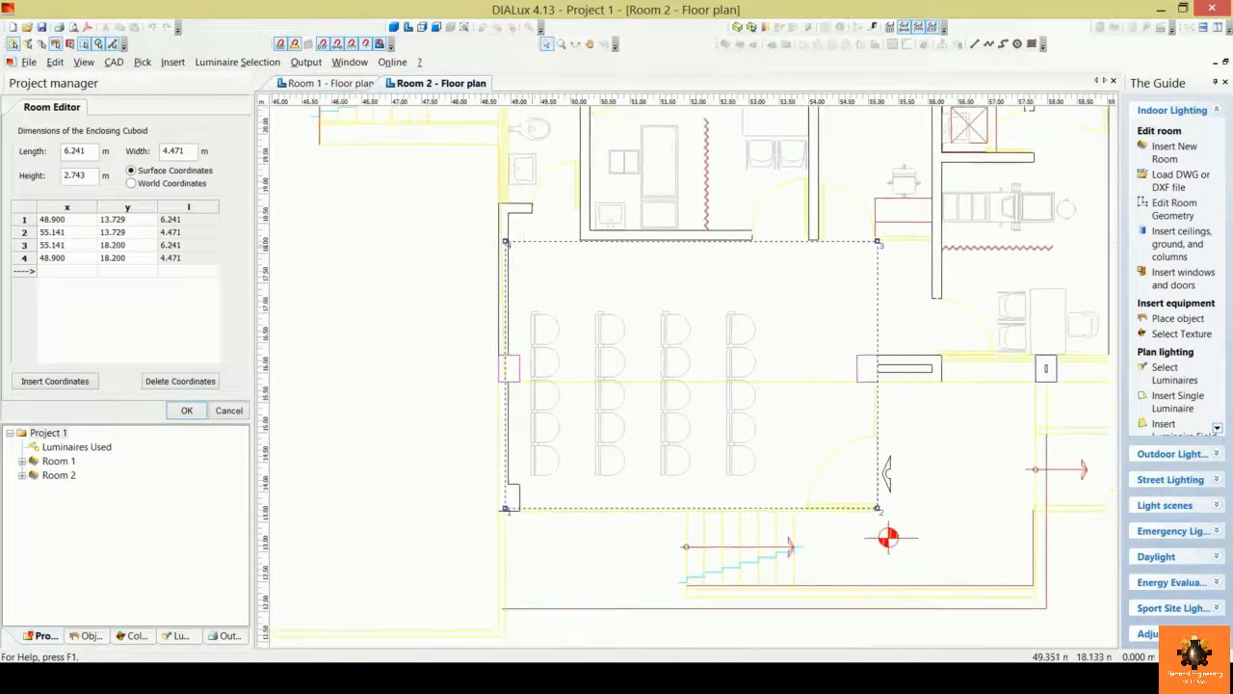
scroll(685, 357, "up", 1)
middle_click_drag(639, 346, 557, 323)
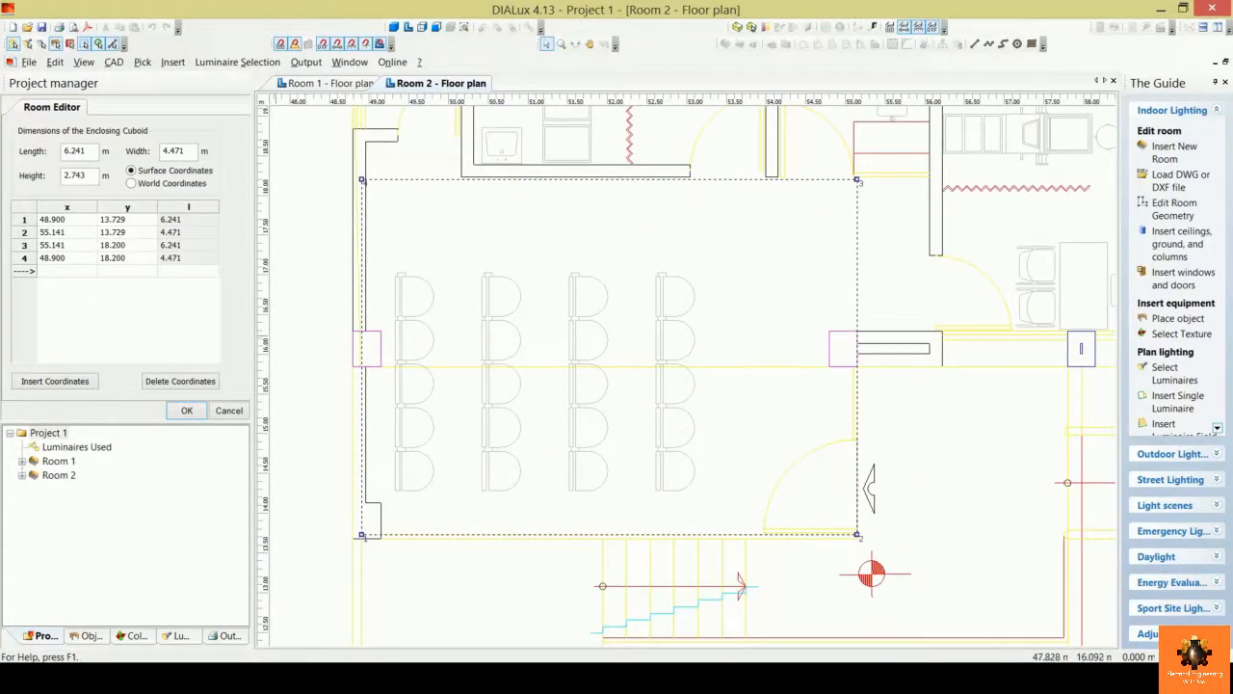
Step: Set the waiting room's height to 3.25 m and apply the room geometry
double_click(75, 152)
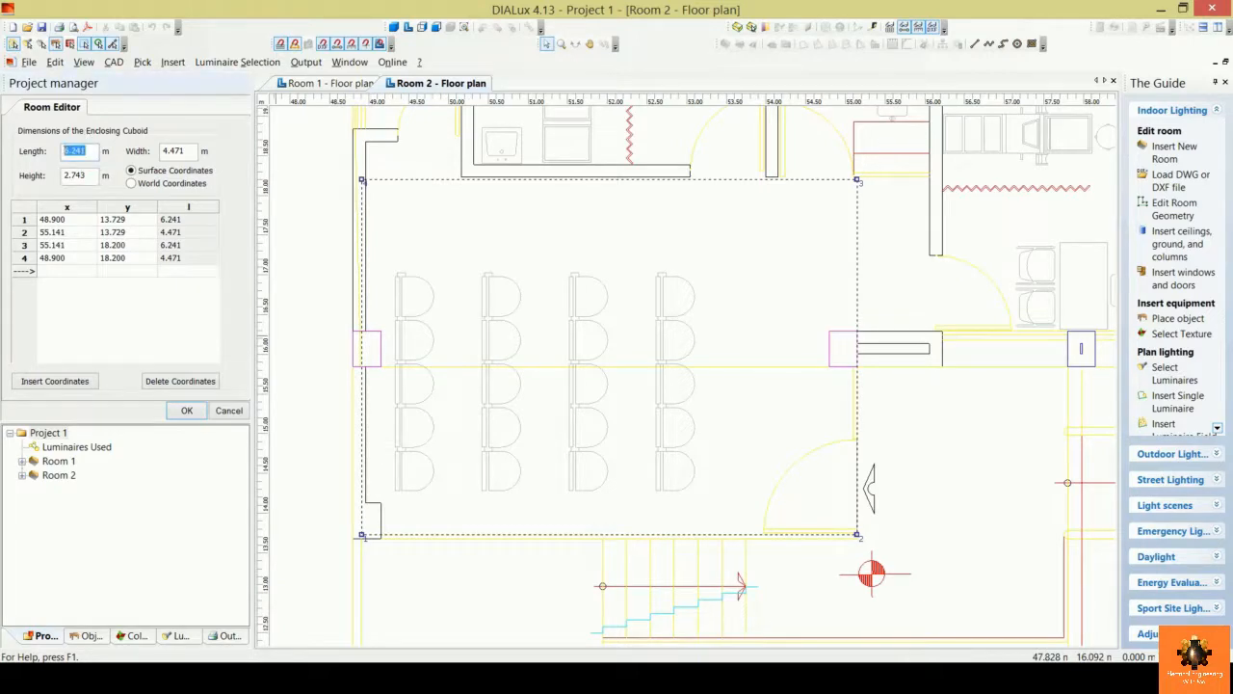
left_click(85, 151)
double_click(174, 151)
double_click(89, 176)
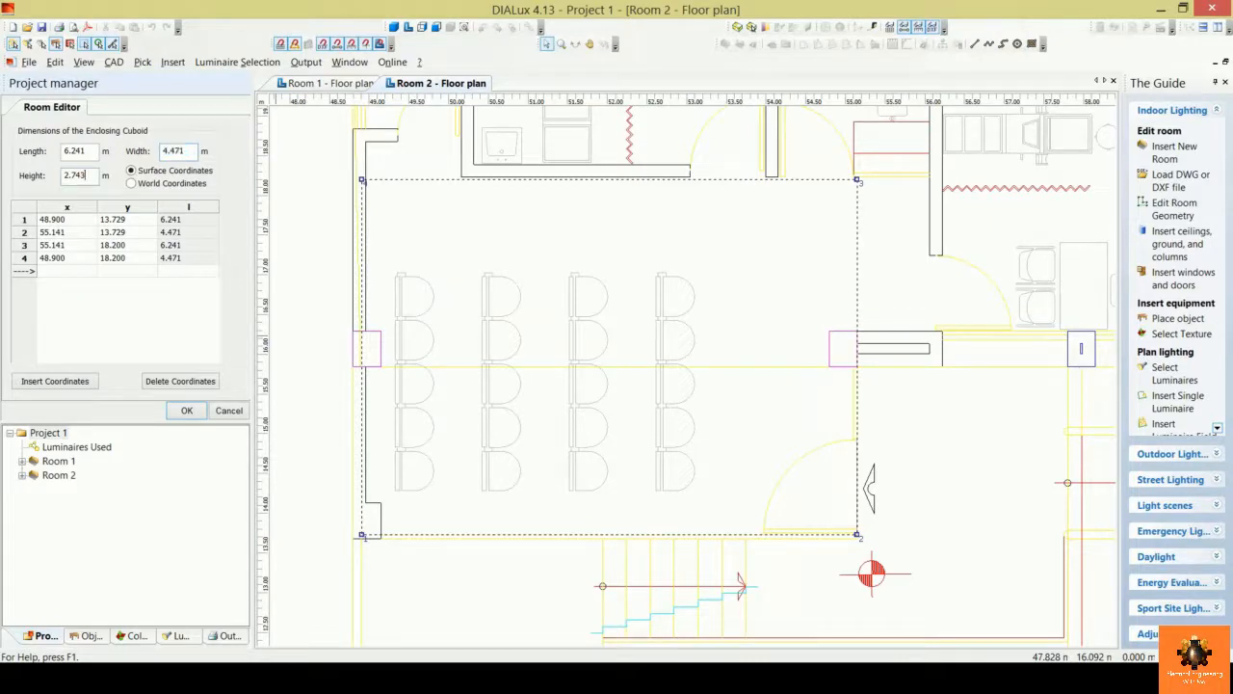
left_click(87, 176)
double_click(83, 176)
left_click(87, 177)
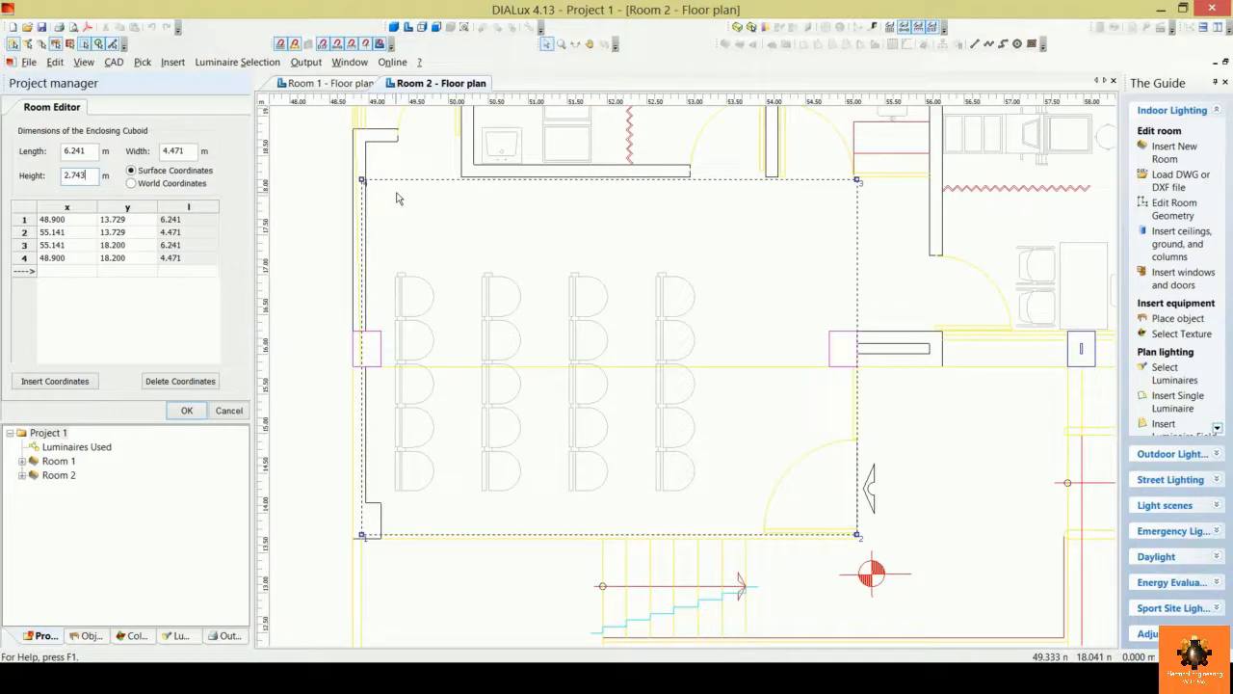
key("BackSpace")
key("BackSpace")
key("BackSpace")
key("BackSpace")
key("BackSpace")
type("3.25")
left_click(85, 151)
left_click(186, 411)
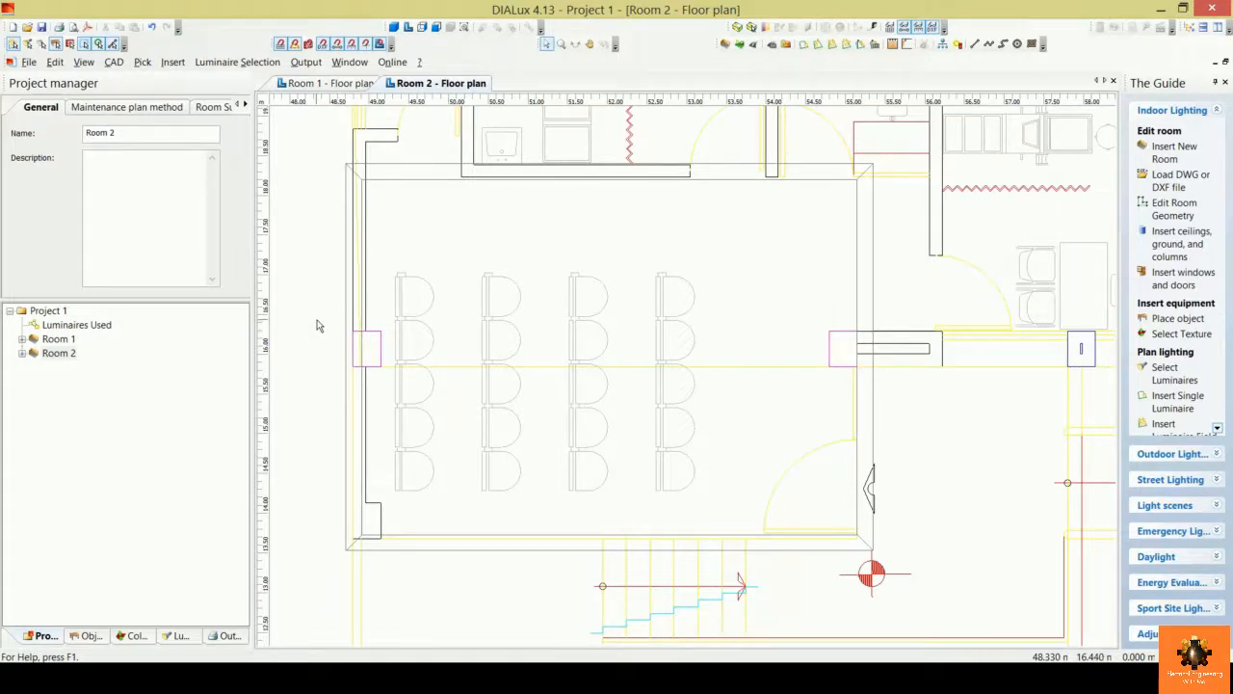
Step: Open the Philips luminaire catalogue and set the market group to Indoor
left_click(260, 63)
mouse_move(233, 84)
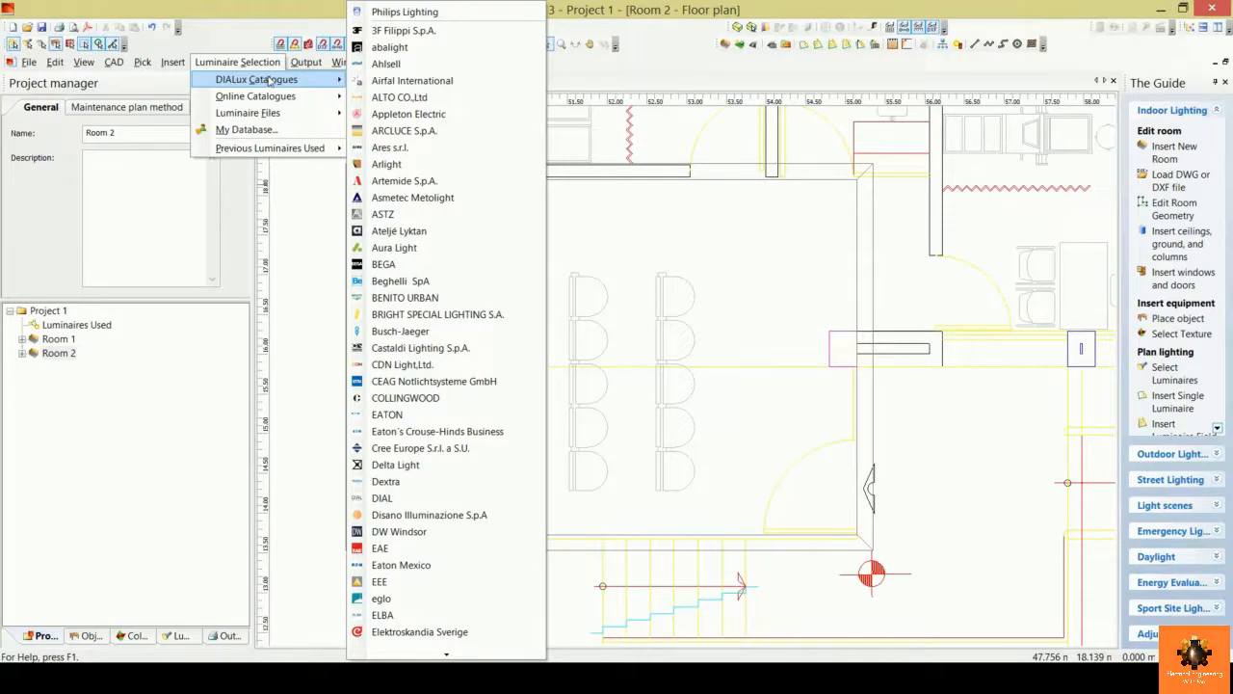
left_click(396, 12)
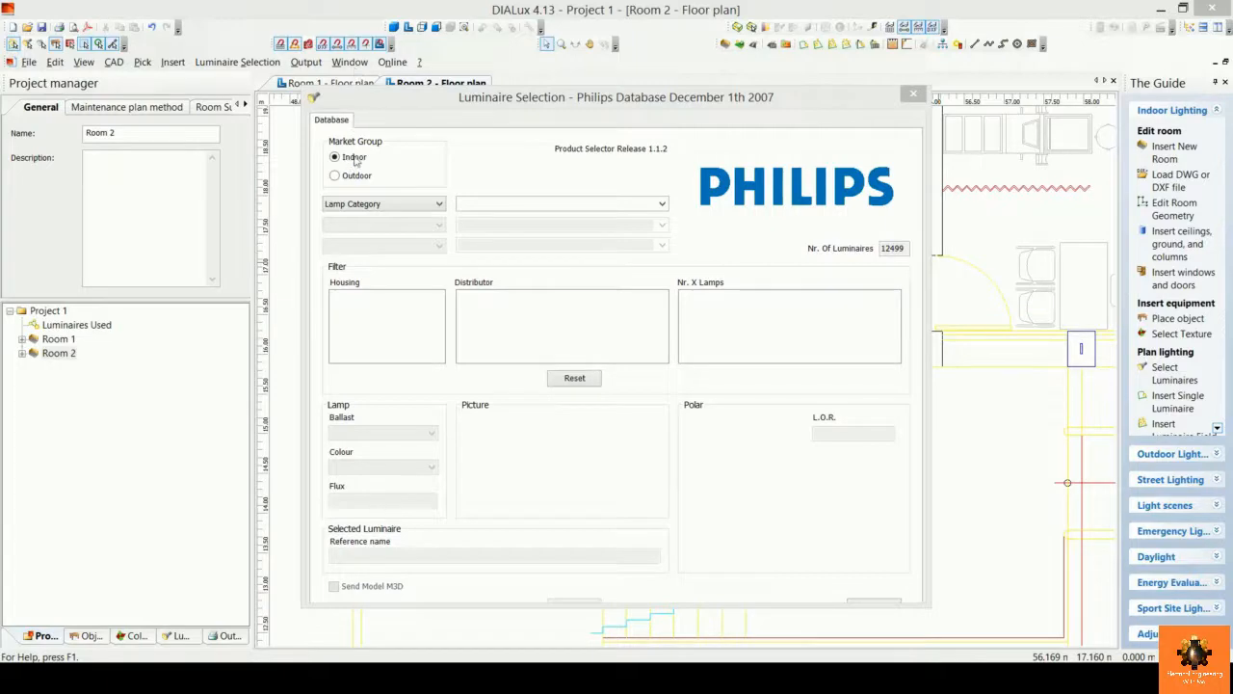
left_click(336, 176)
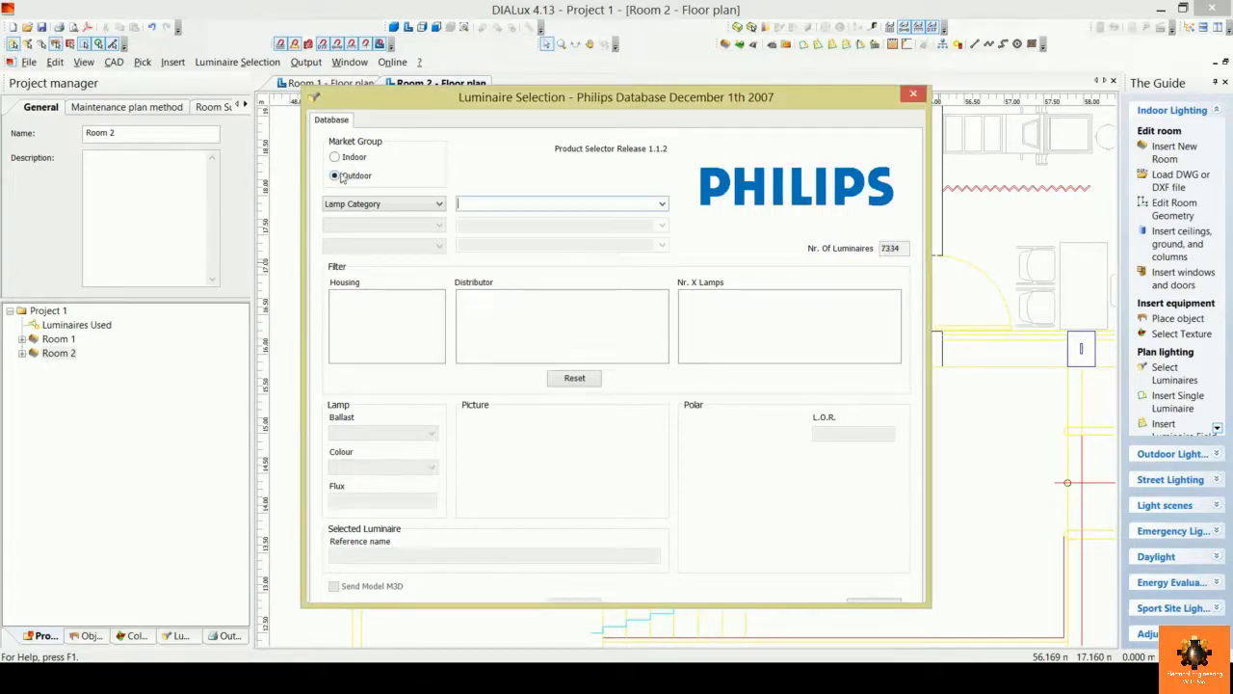
left_click(336, 160)
Step: Select an indoor luminaire by family code DGP300 with housing DGP300, distributor A-MB and lamp 1 X CDM-T250W
left_click(418, 203)
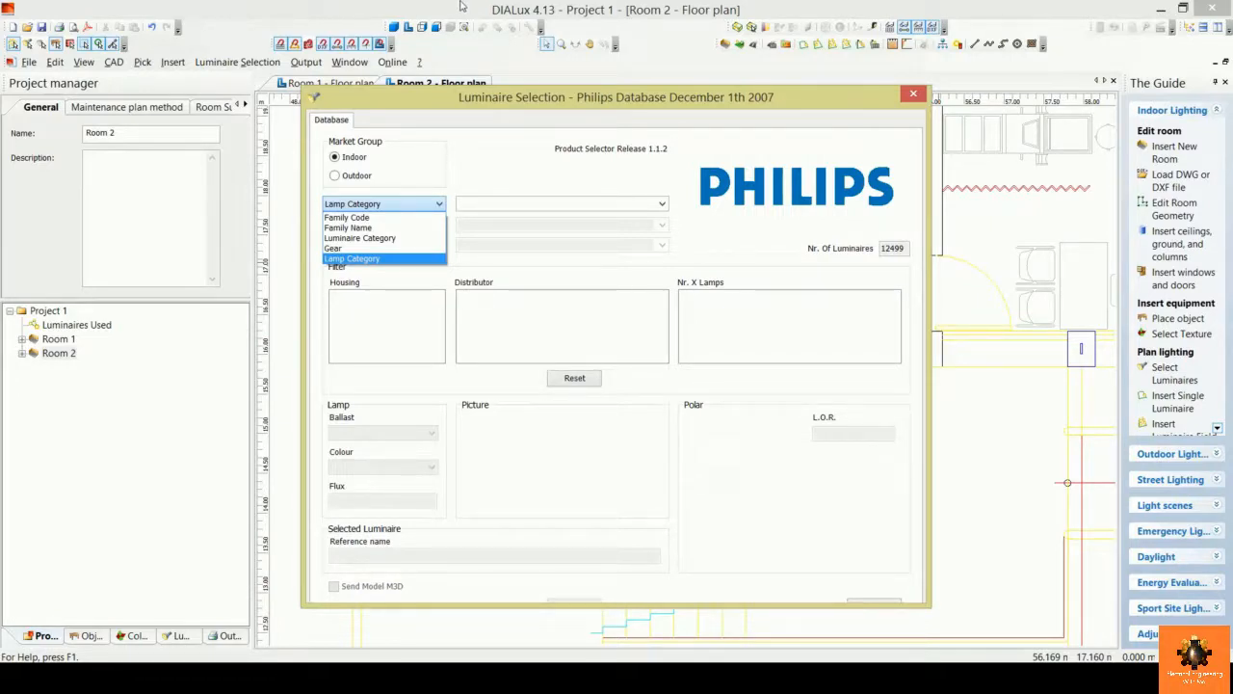
left_click(375, 218)
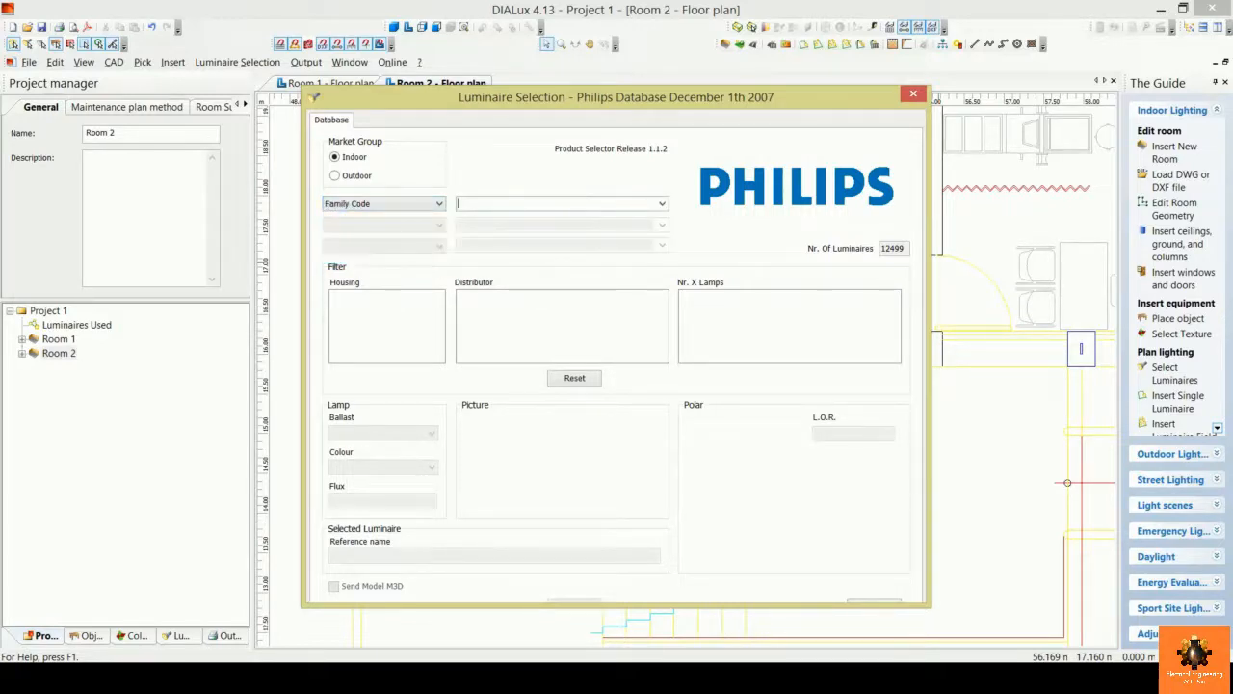
left_click(662, 204)
scroll(559, 279, "down", 11)
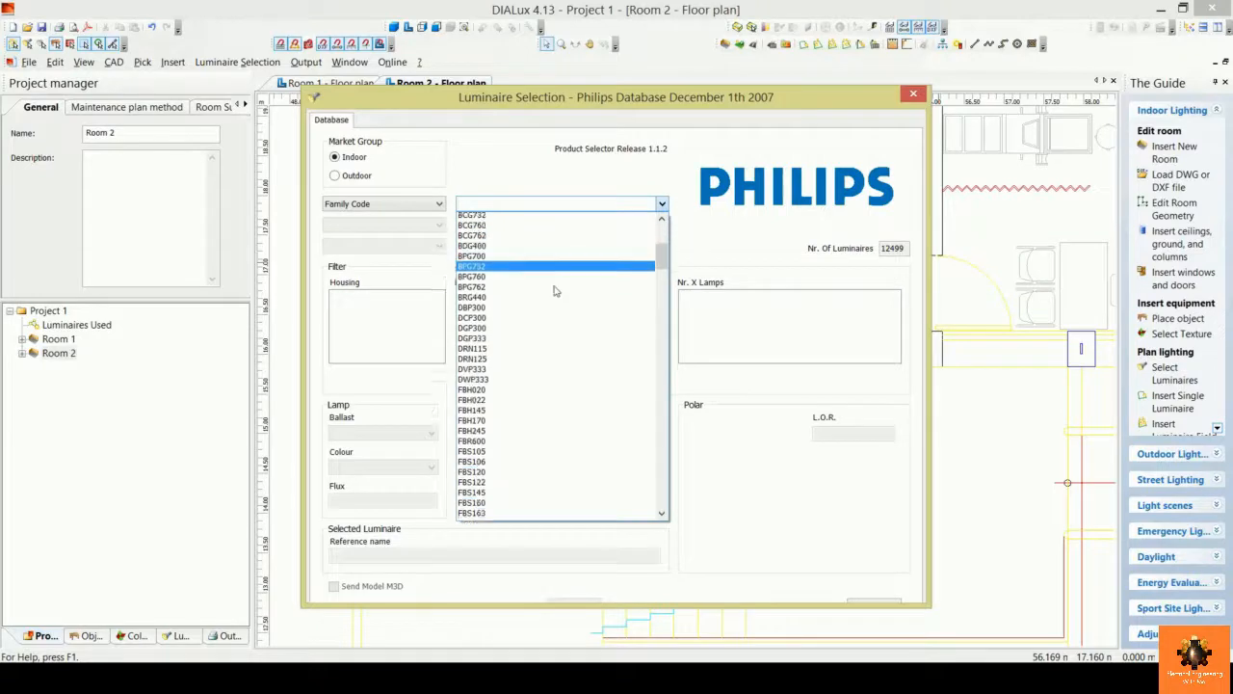
scroll(552, 307, "up", 3)
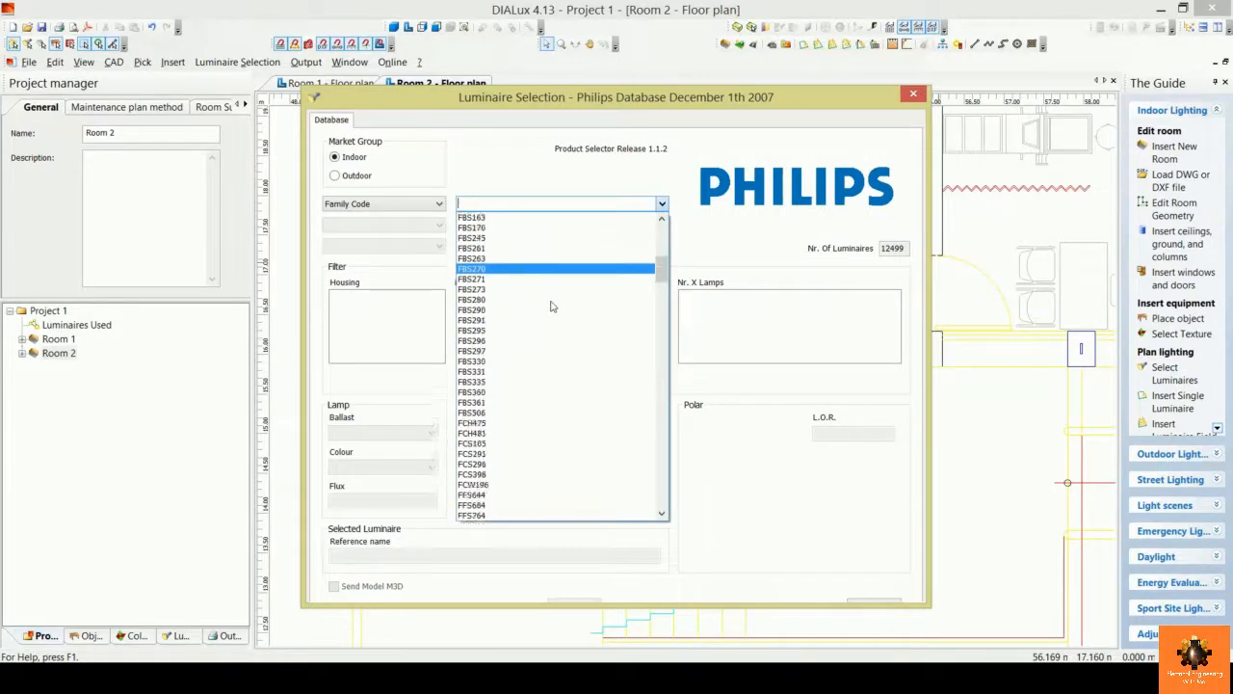
left_click(550, 254)
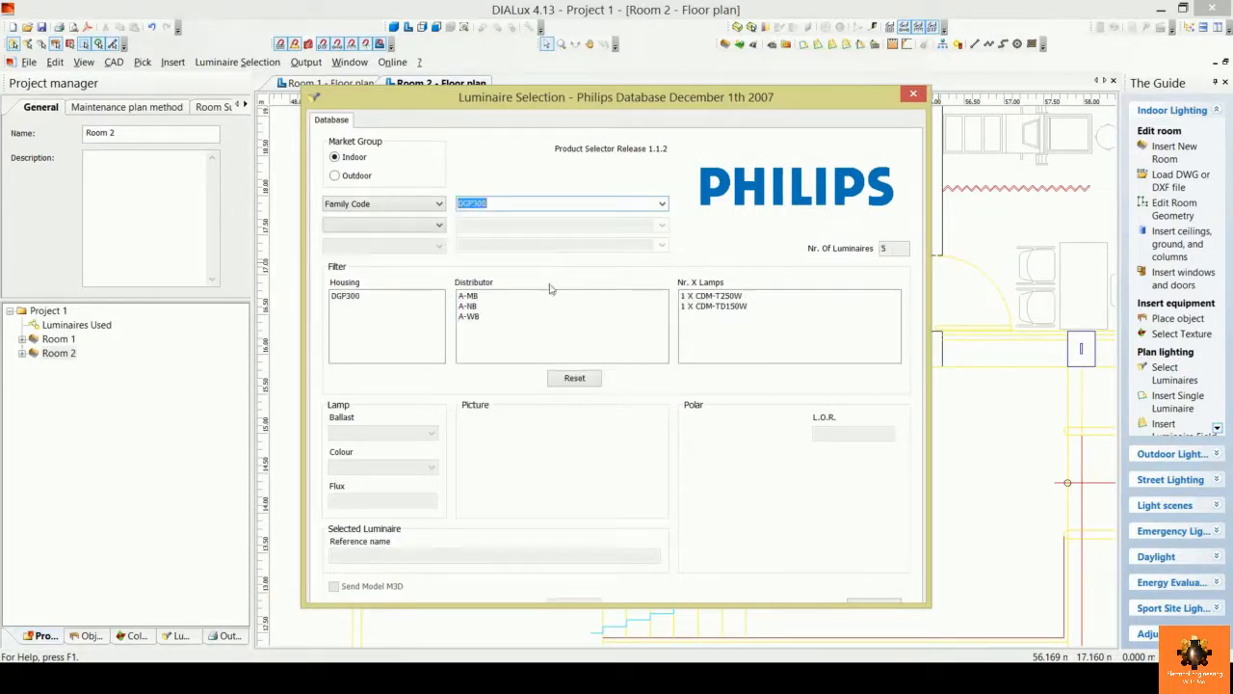
left_click(356, 299)
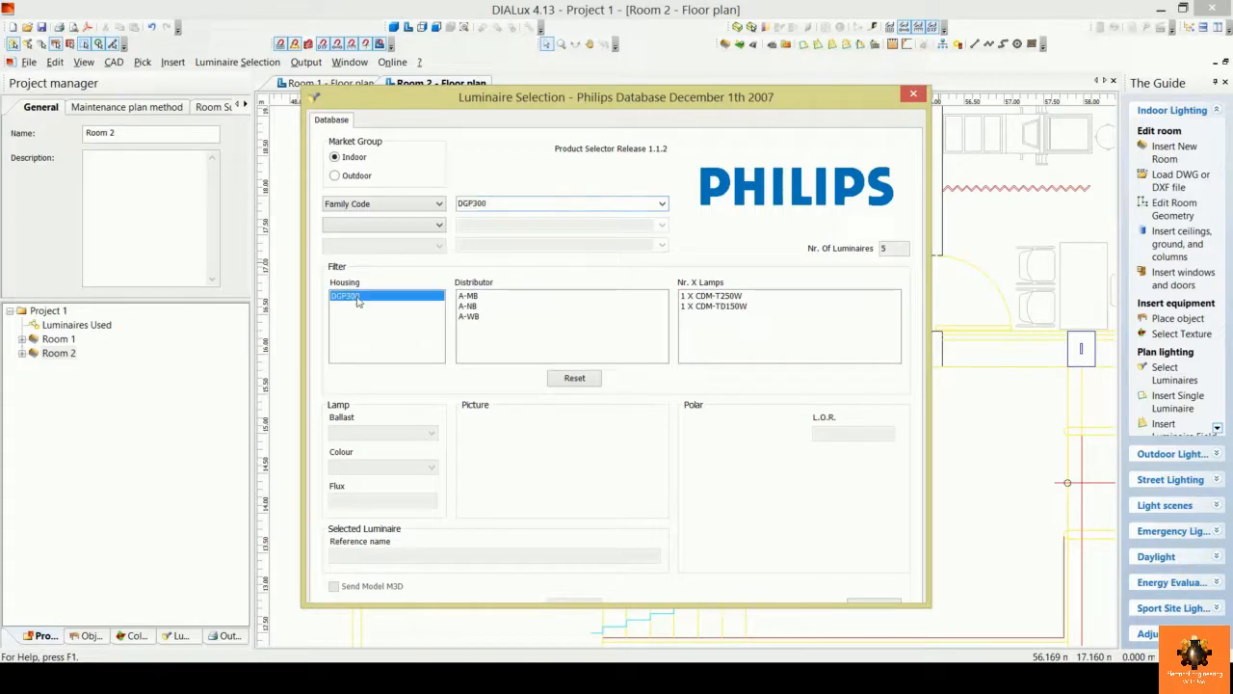
left_click(476, 296)
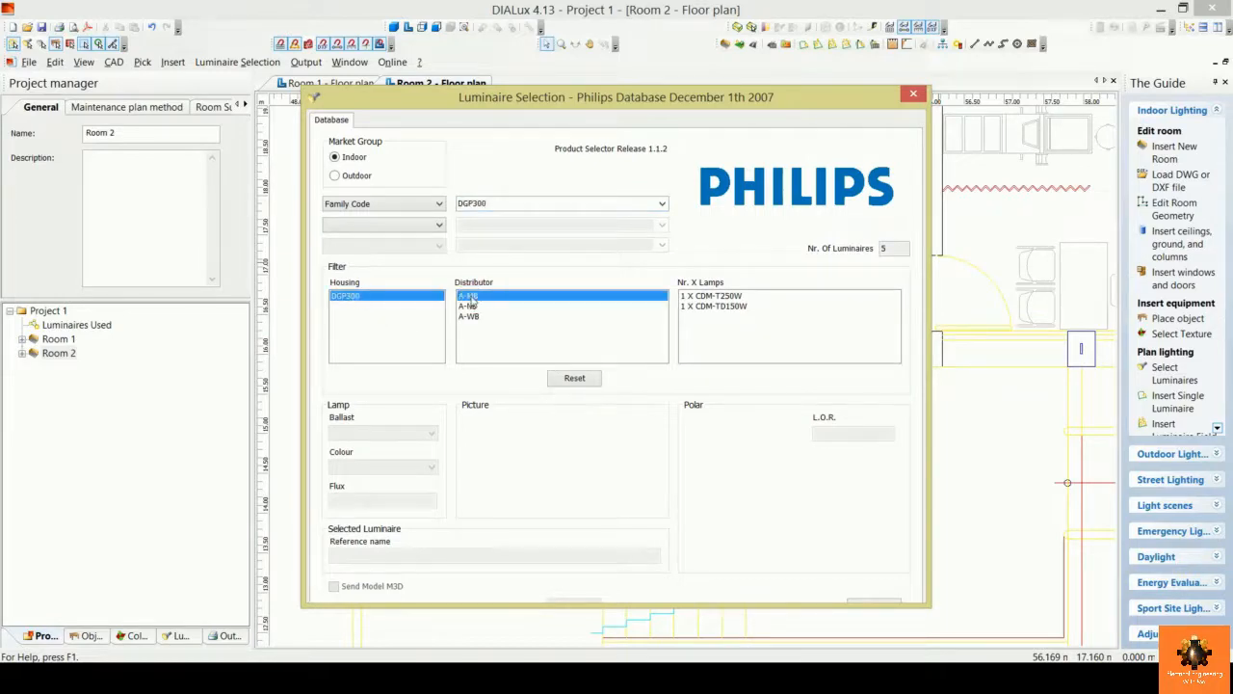
left_click(728, 296)
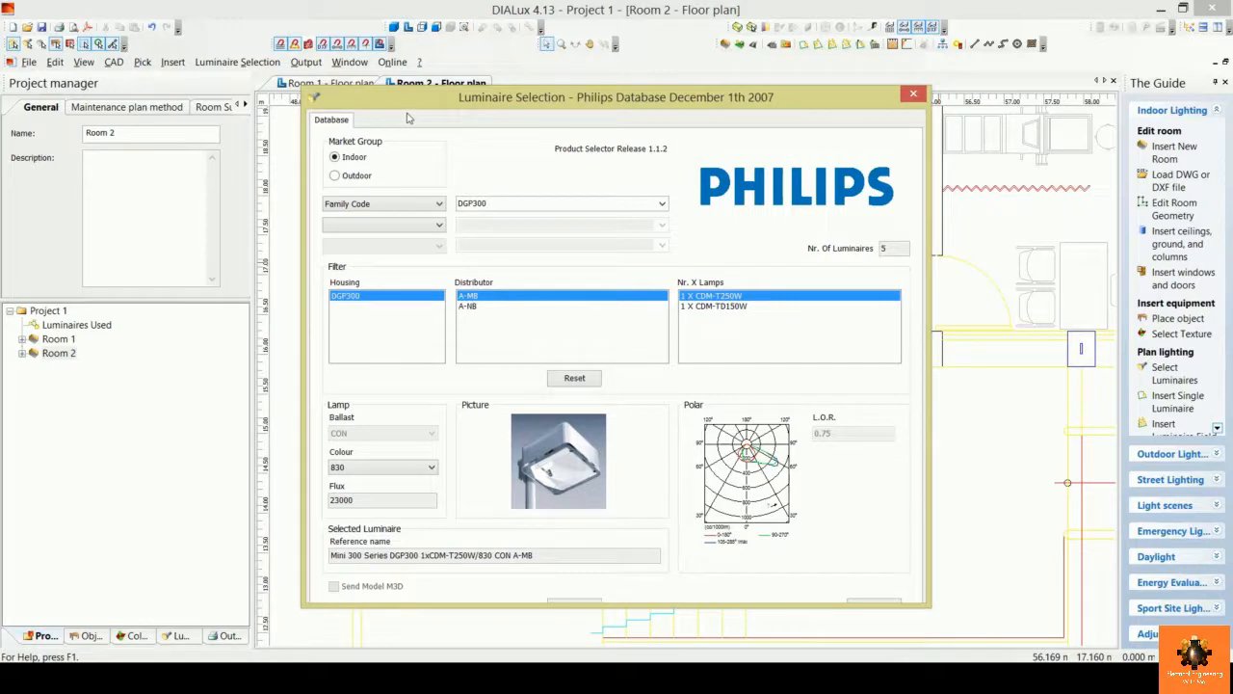
Step: Set the search criterion to Family Name and look through the list of Philips luminaire families
left_click(427, 210)
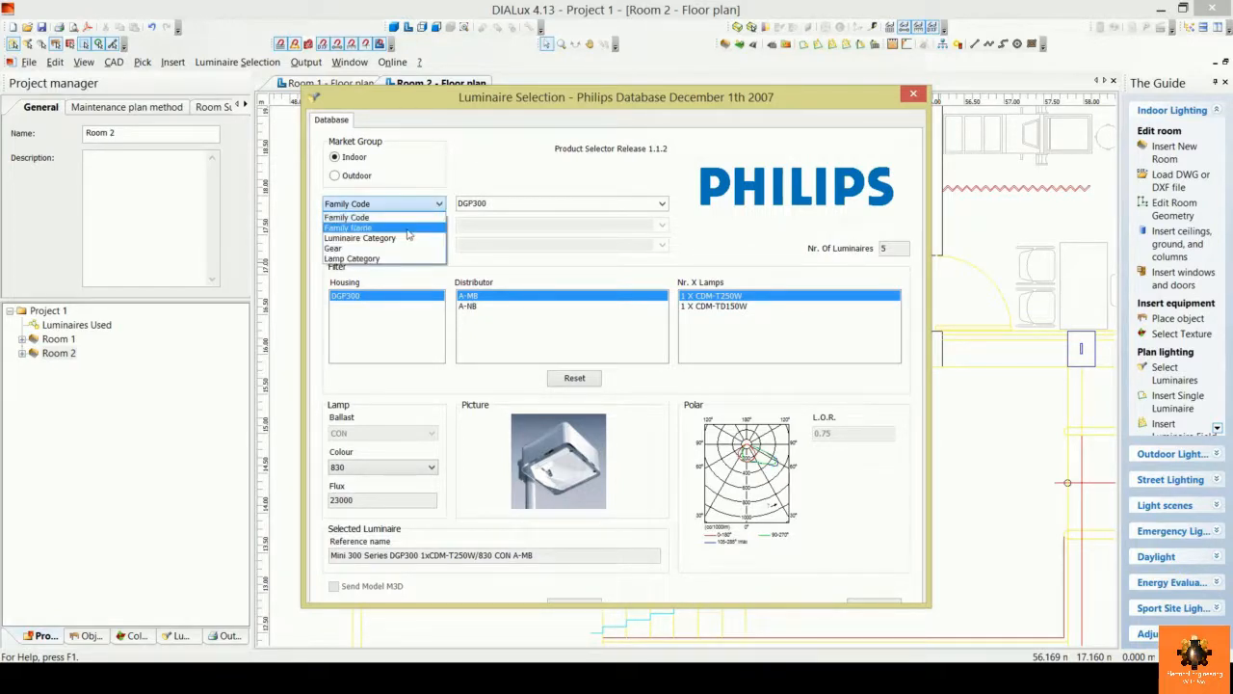
left_click(405, 229)
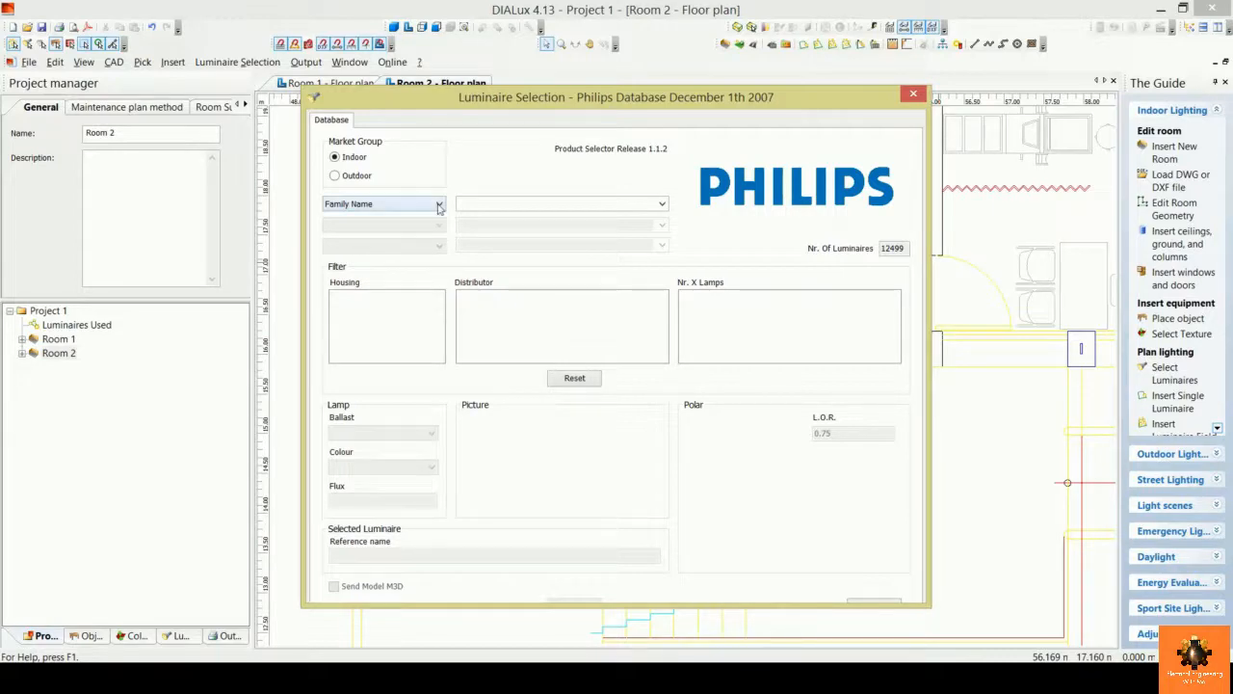
left_click(438, 206)
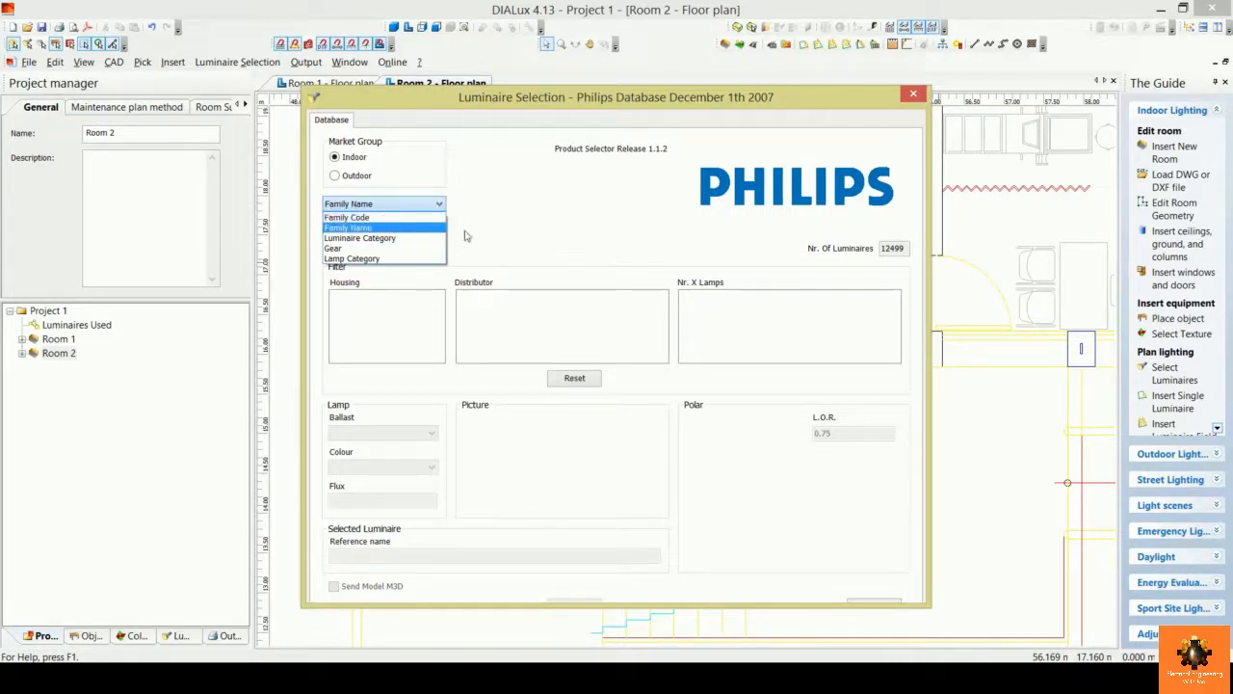
left_click(386, 227)
left_click(661, 204)
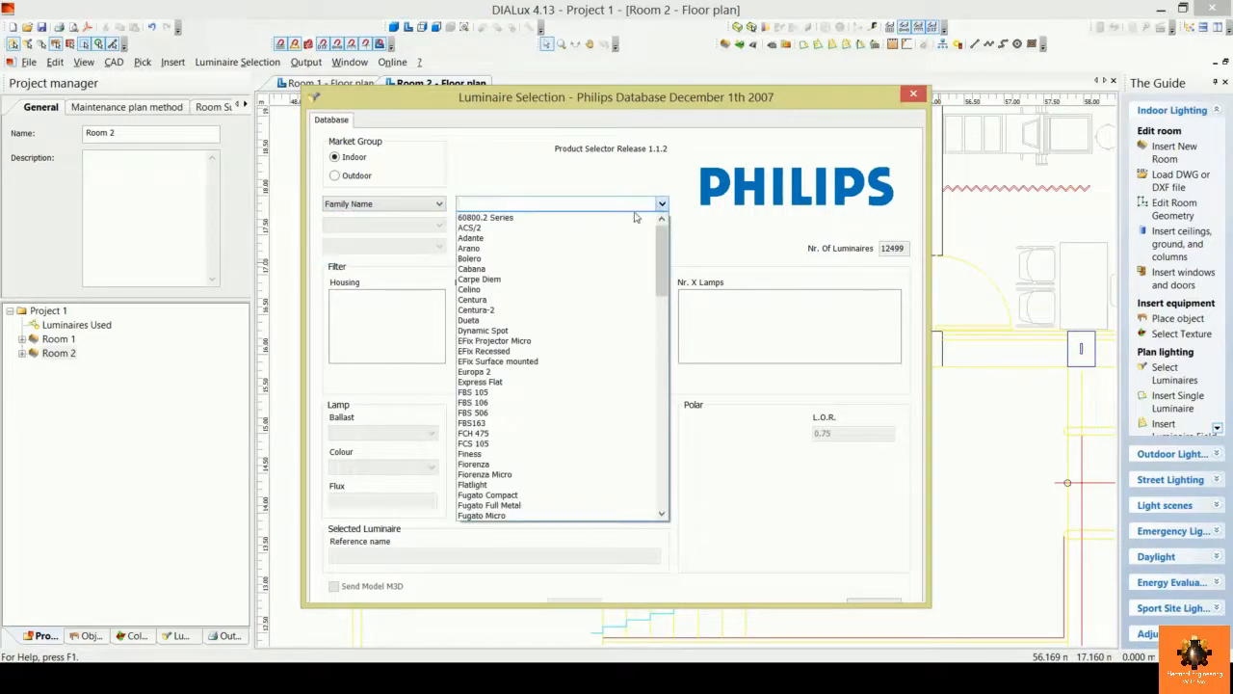
scroll(598, 308, "down", 4)
scroll(600, 317, "up", 4)
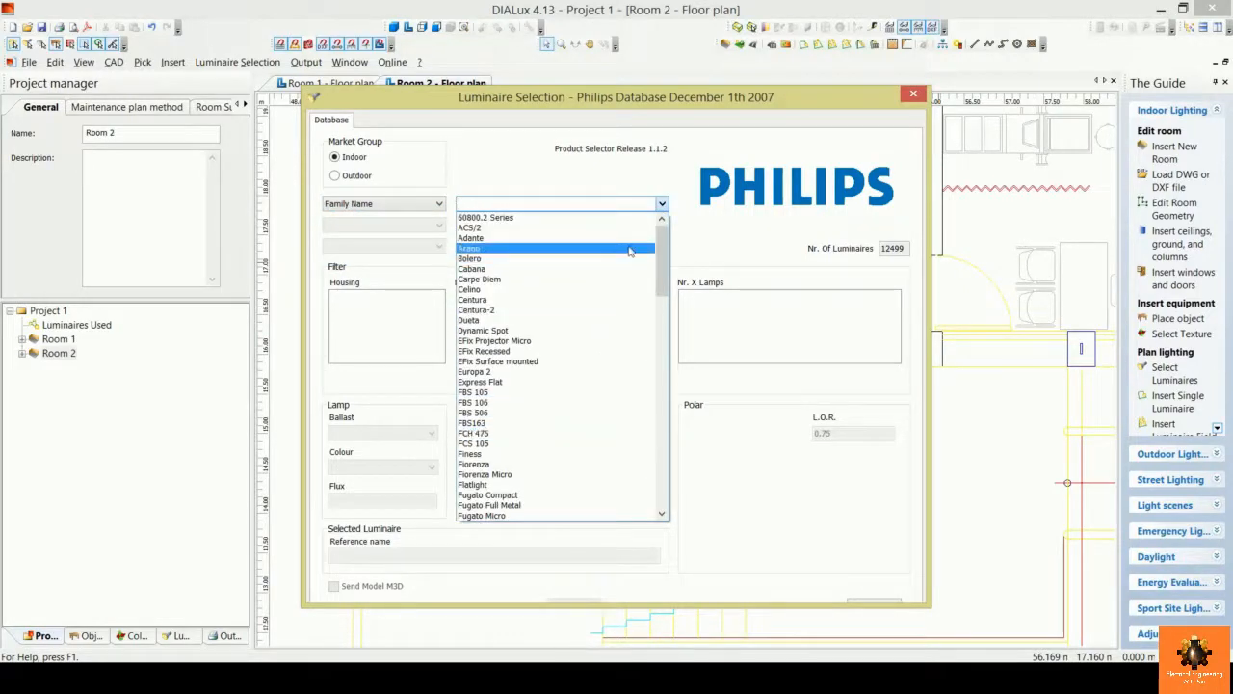
scroll(549, 366, "down", 8)
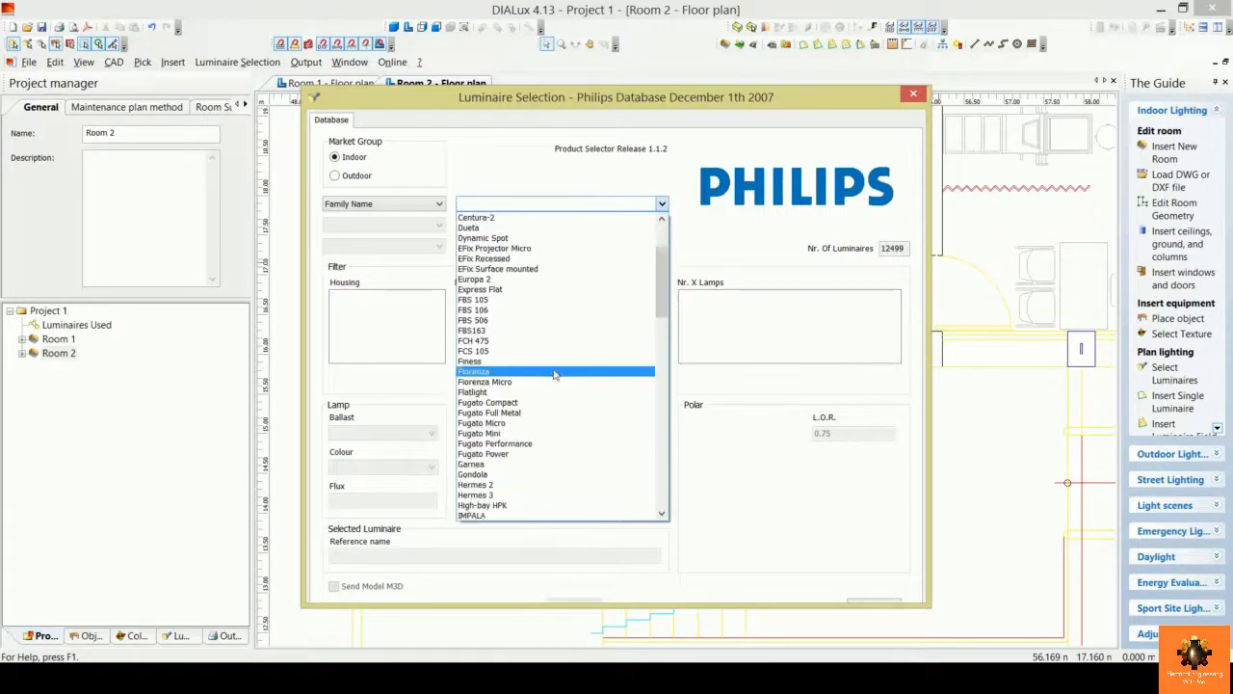
scroll(549, 382, "up", 8)
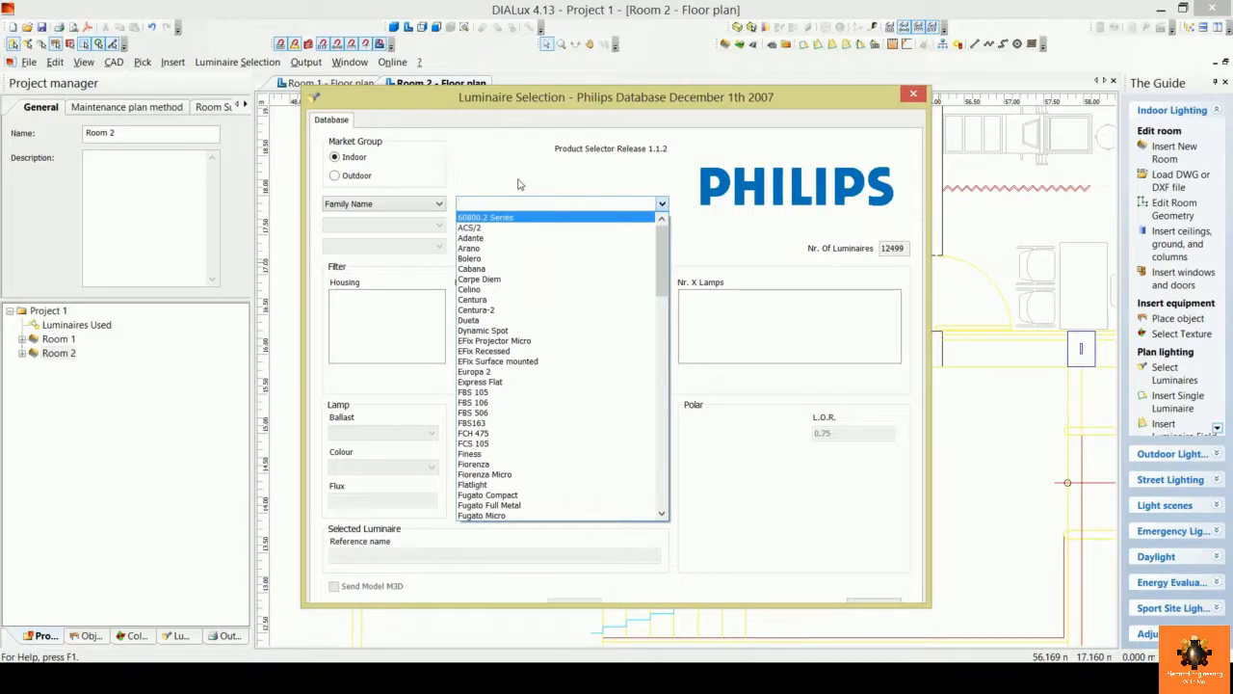
Step: Set the search criterion to Luminaire Category and look through the available mounting and luminaire types
left_click(434, 210)
left_click(439, 208)
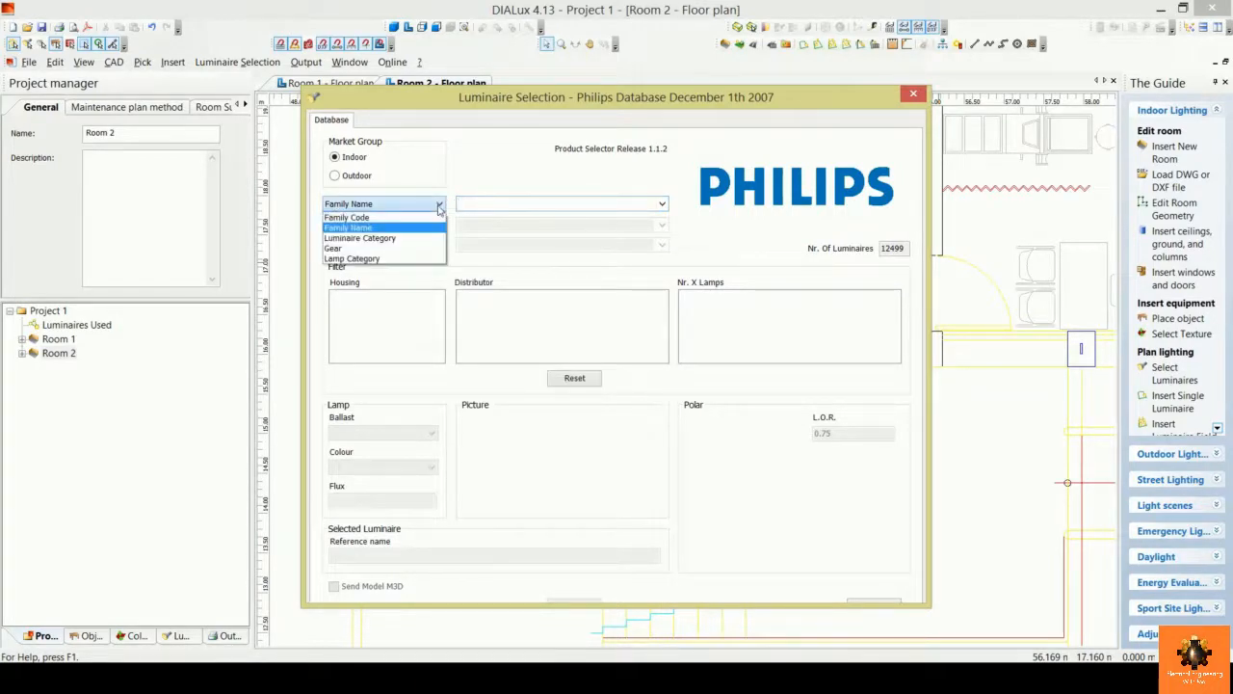
left_click(434, 237)
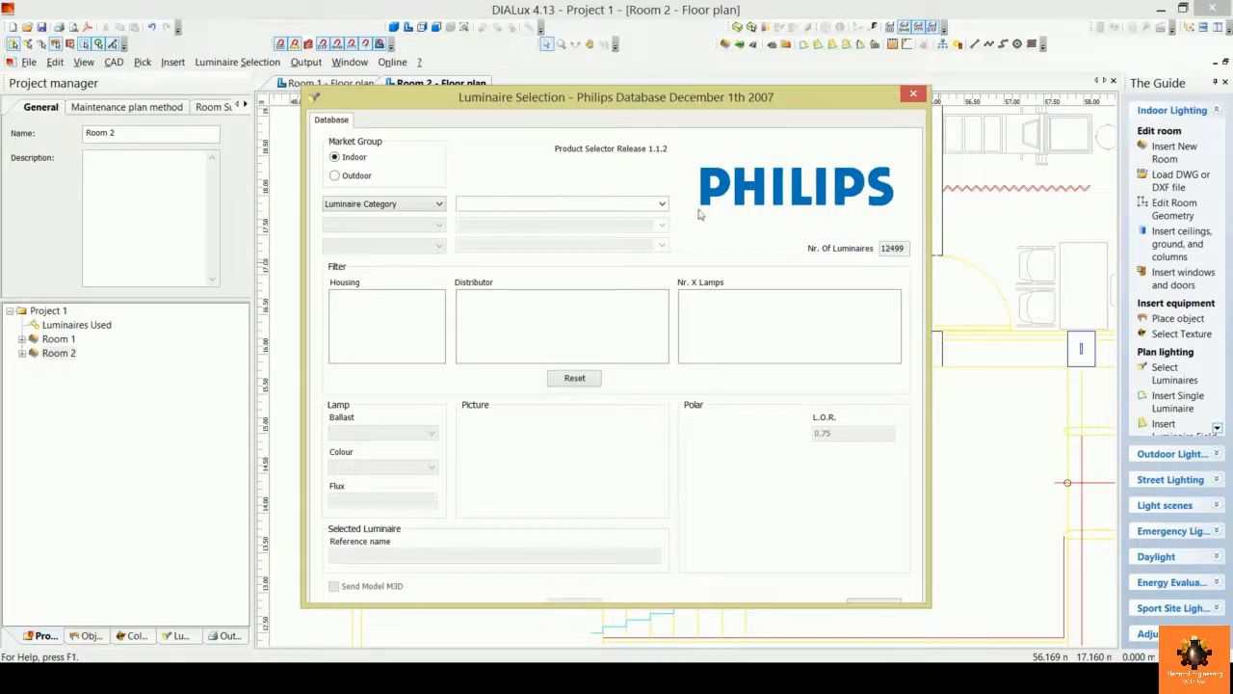
left_click(662, 204)
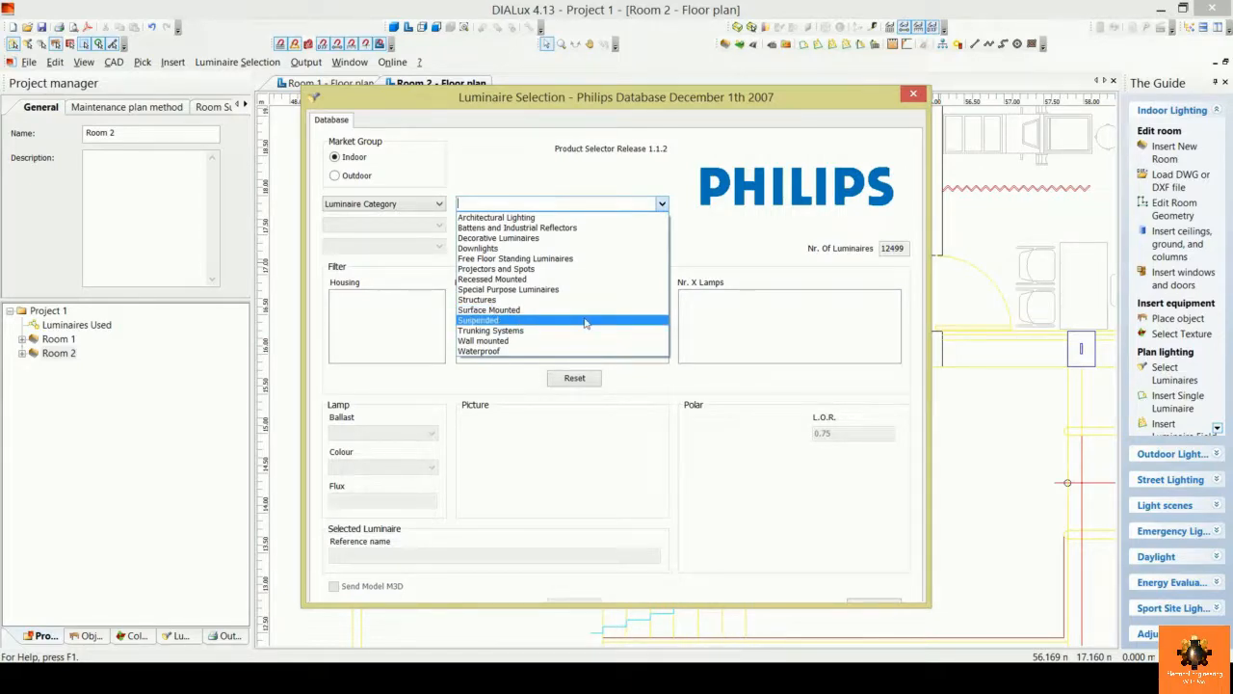
left_click(501, 172)
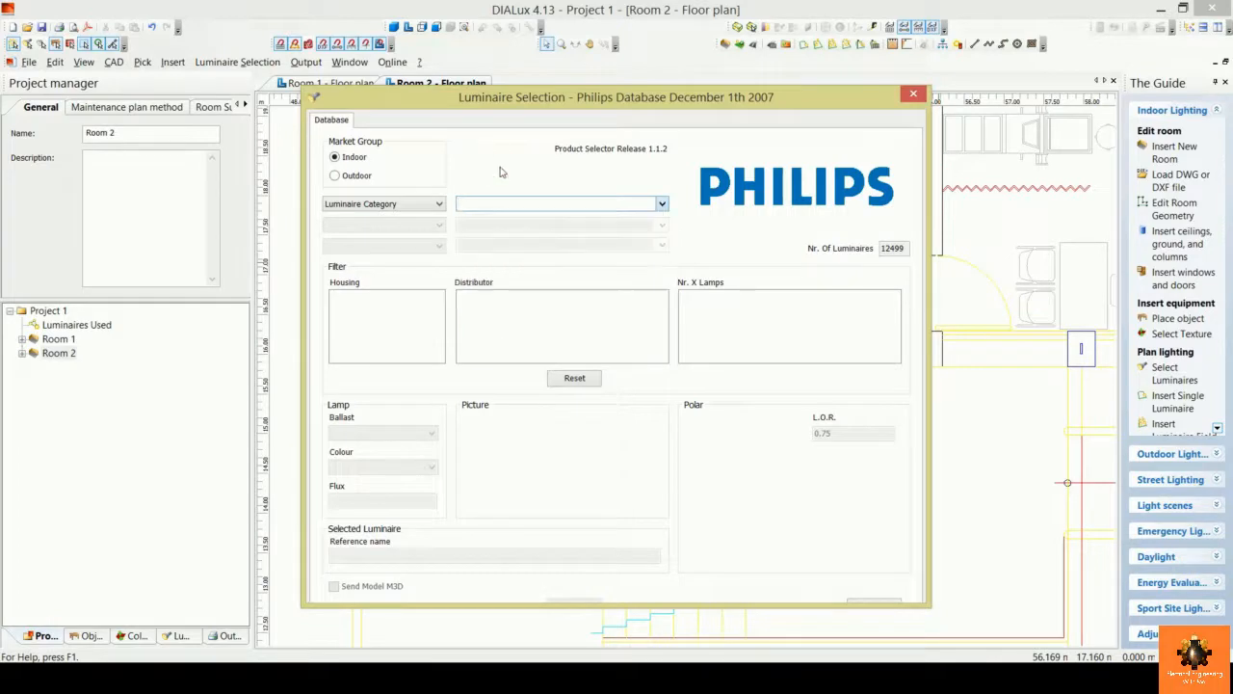
Step: Try the Gear and Lamp Category search criteria and look through the available lamp categories
left_click(425, 207)
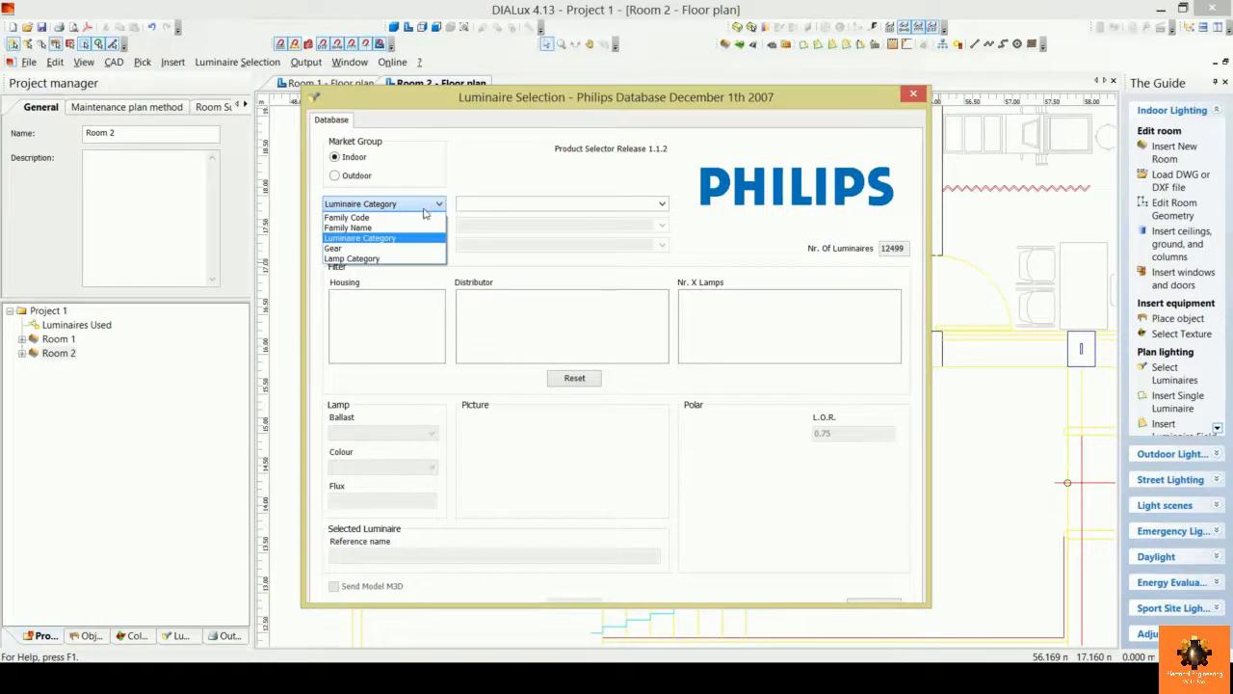
left_click(359, 249)
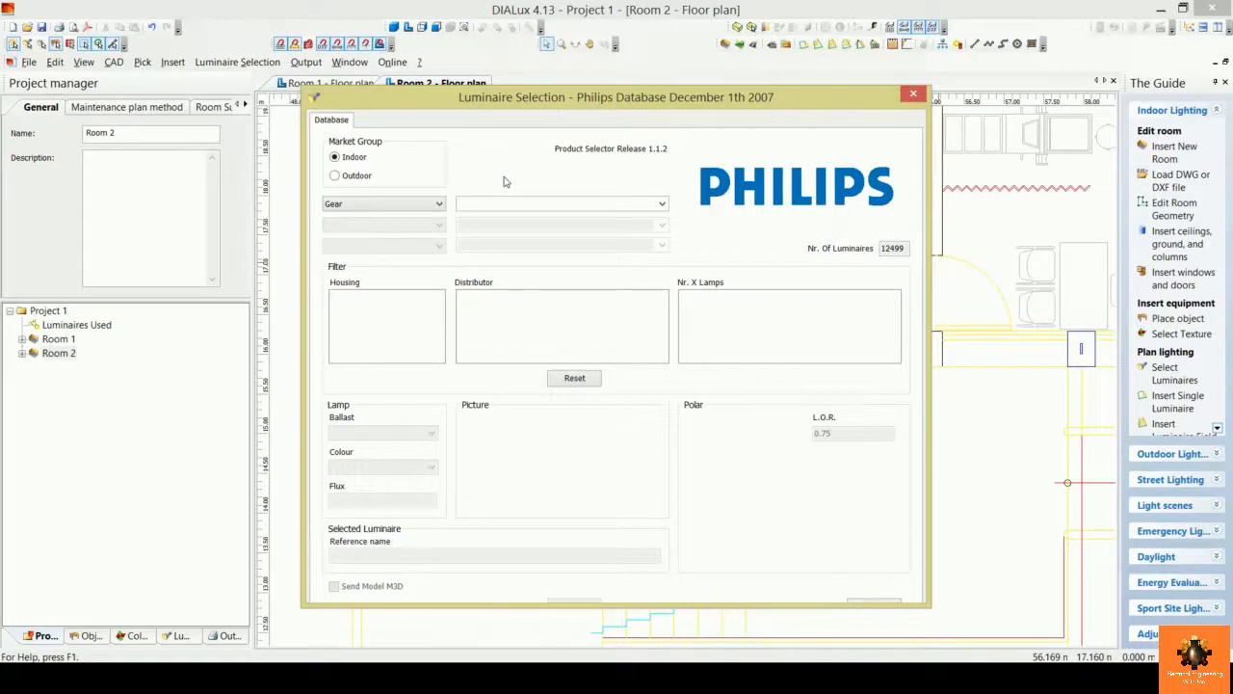
left_click(434, 205)
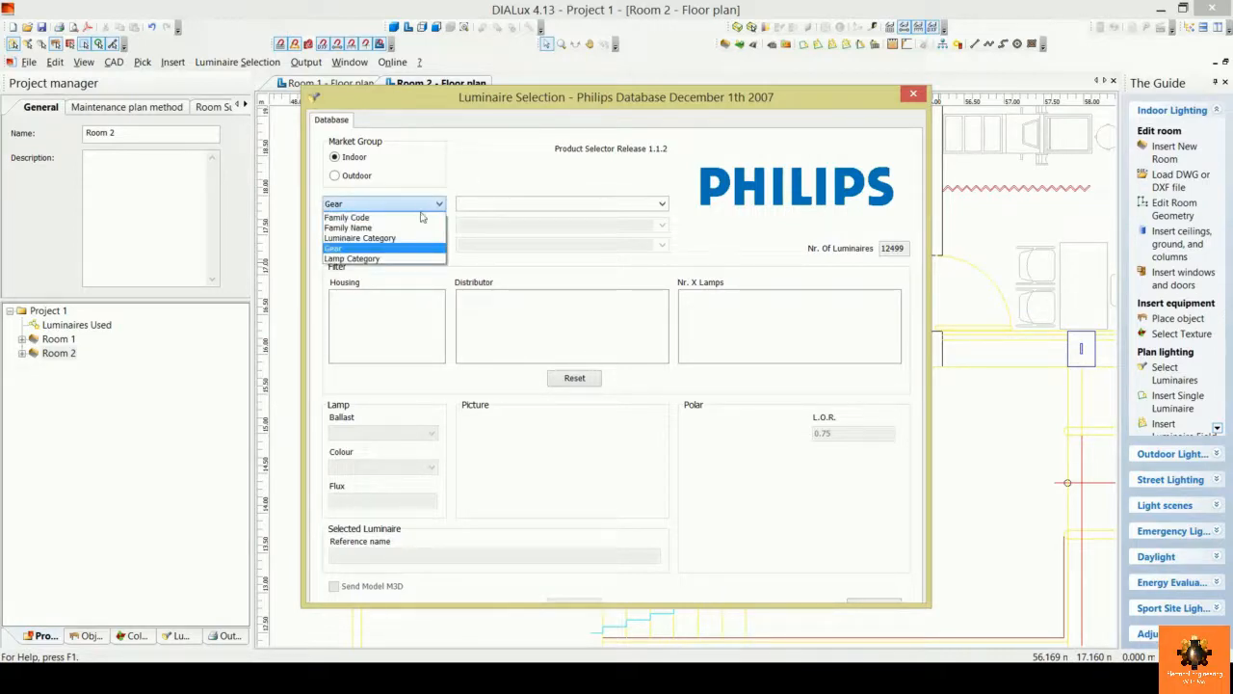
left_click(390, 258)
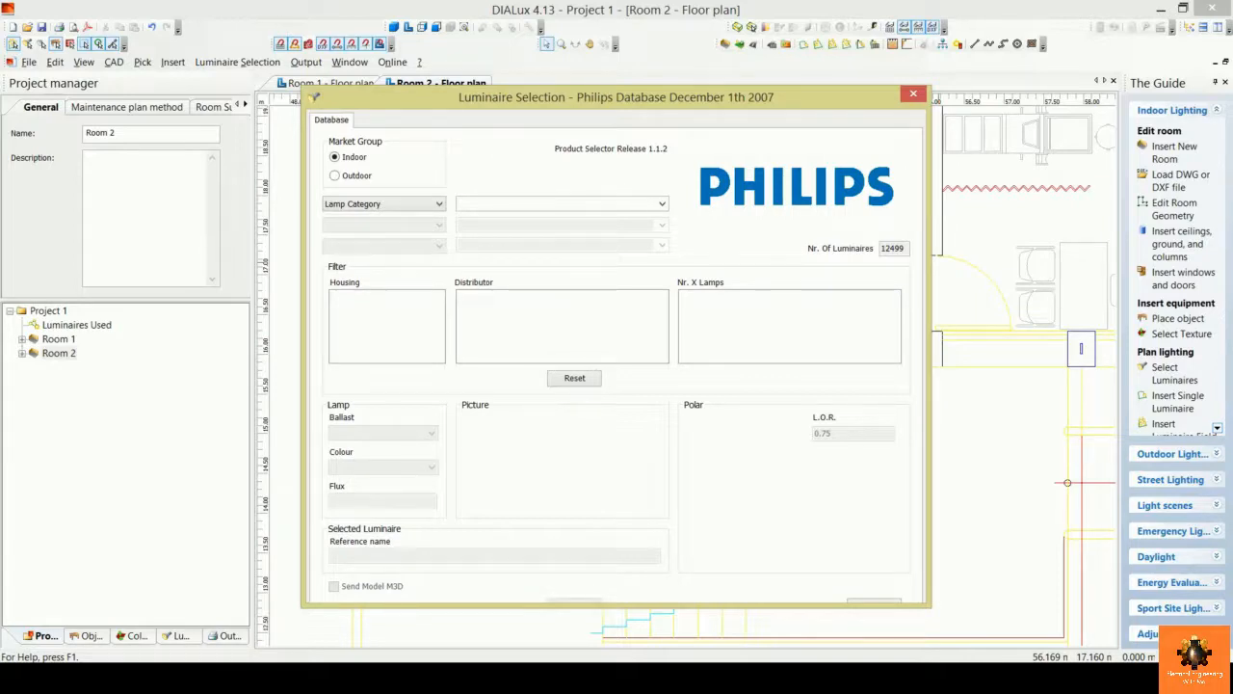
left_click(662, 204)
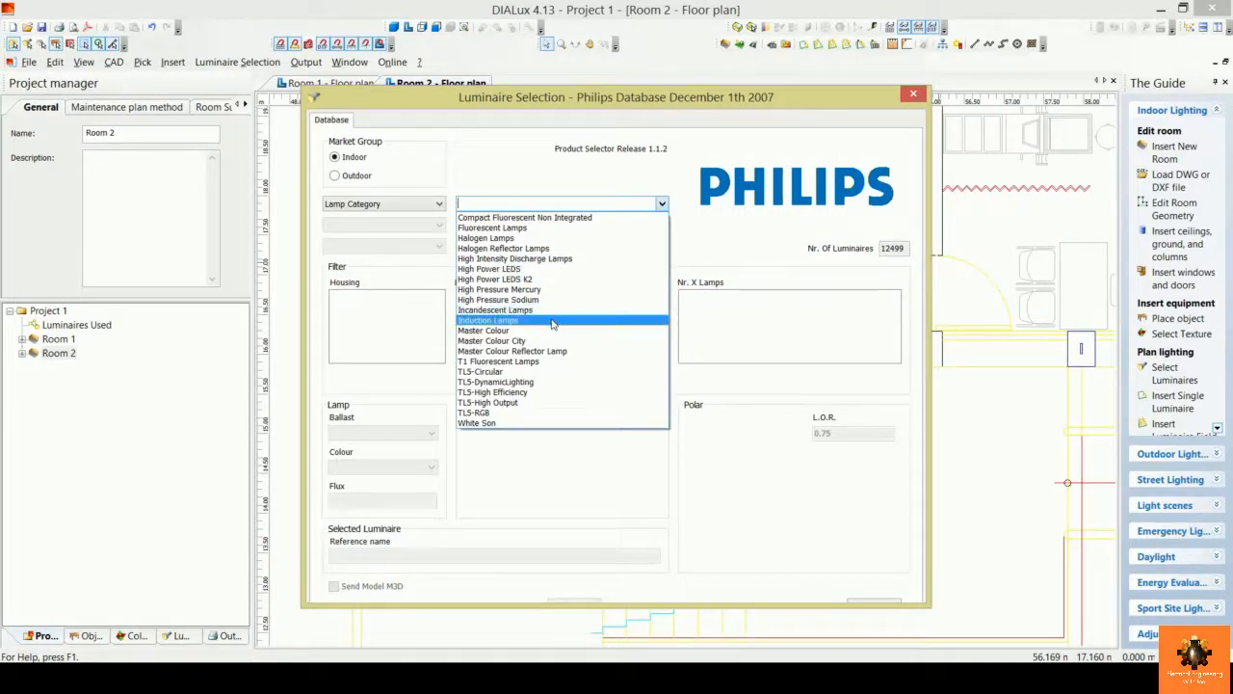
left_click(559, 239)
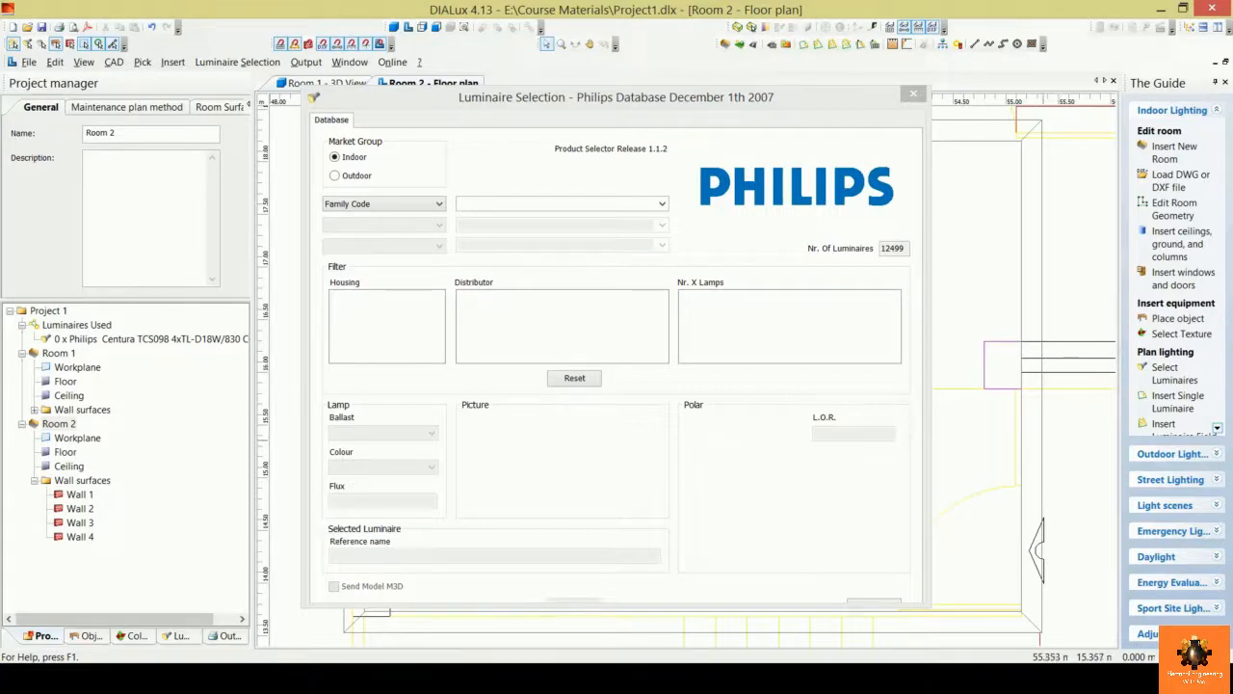
Step: Search the indoor luminaires by family code for TCS codes and choose TCS097
left_click(520, 173)
left_click(429, 203)
left_click(424, 203)
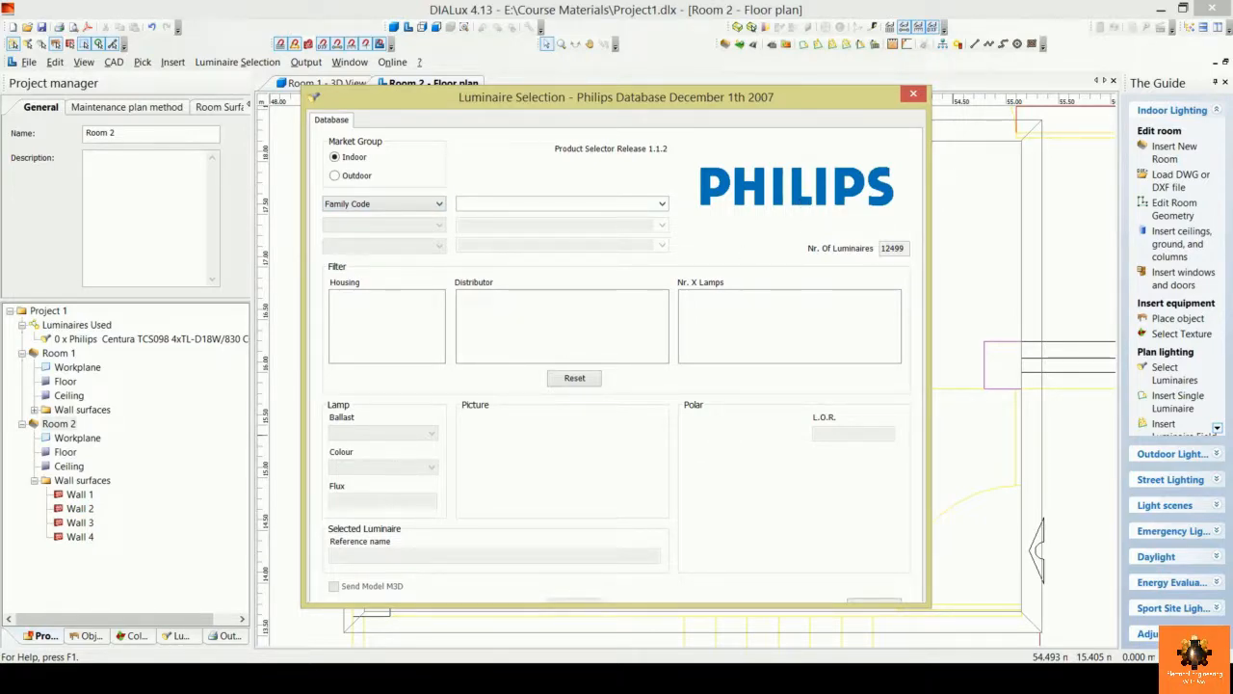
left_click(617, 203)
type("t")
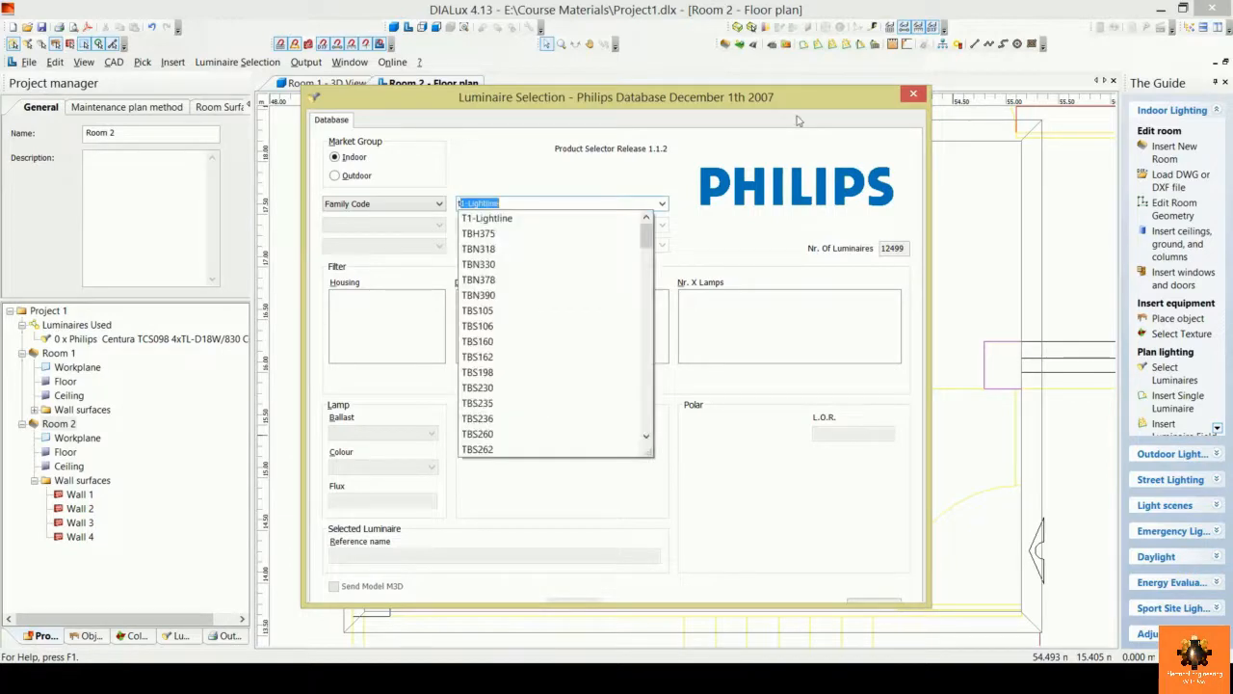
type("cs097")
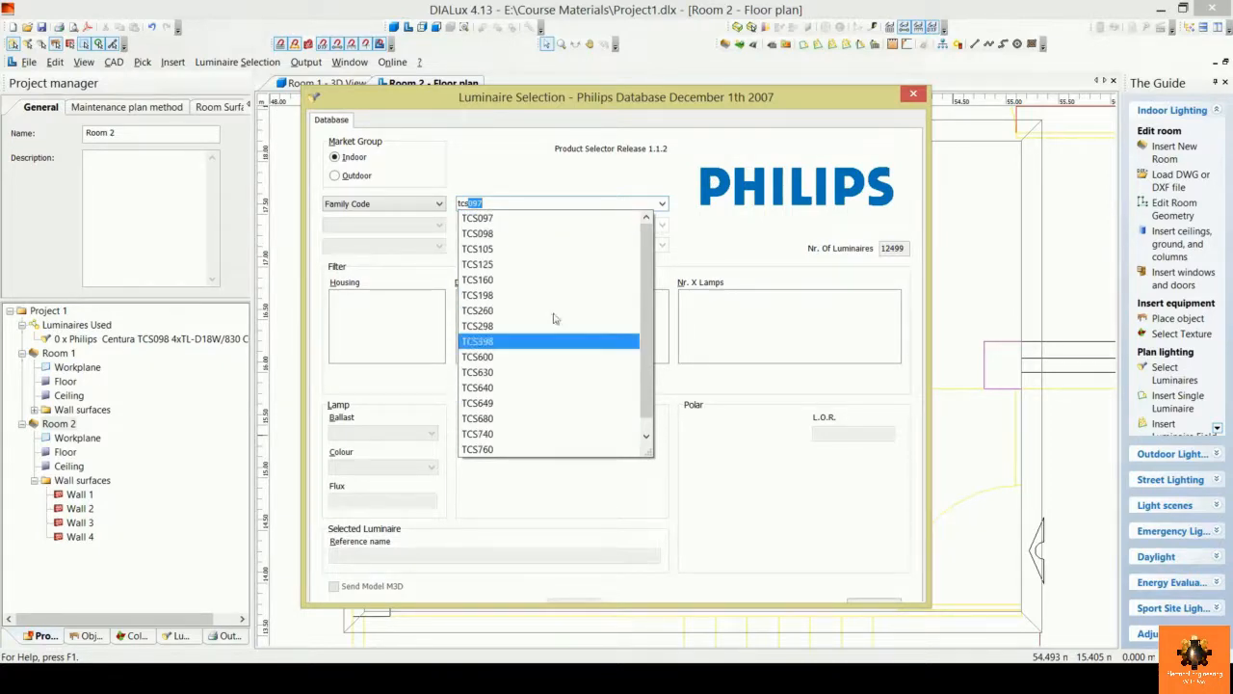
left_click(582, 219)
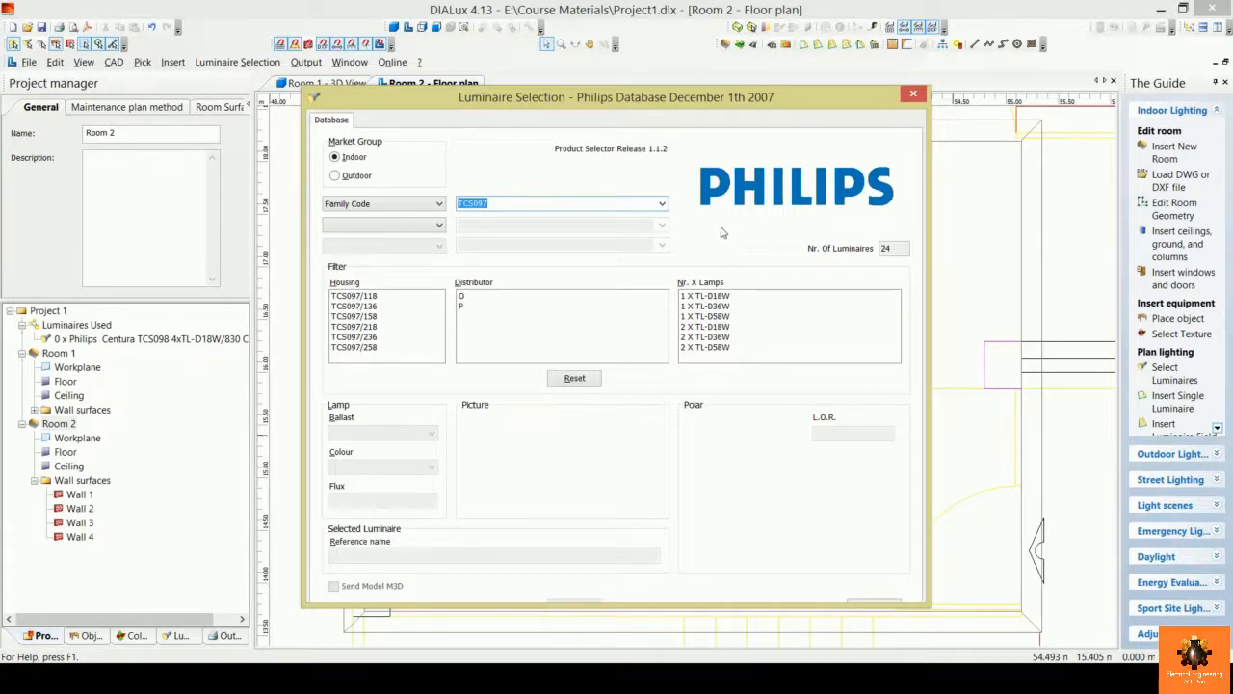
Step: Choose family code TCS098 and filter its luminaires to the 4 X TL-D18W lamp configuration
left_click(662, 205)
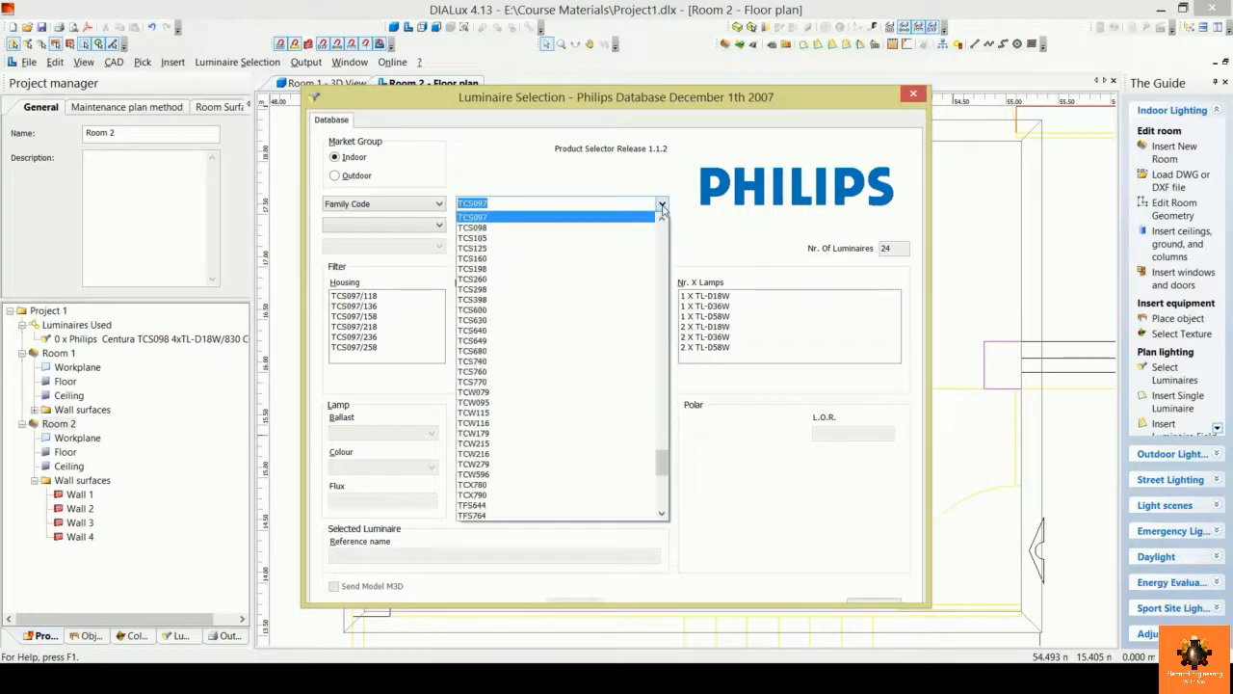
left_click(565, 228)
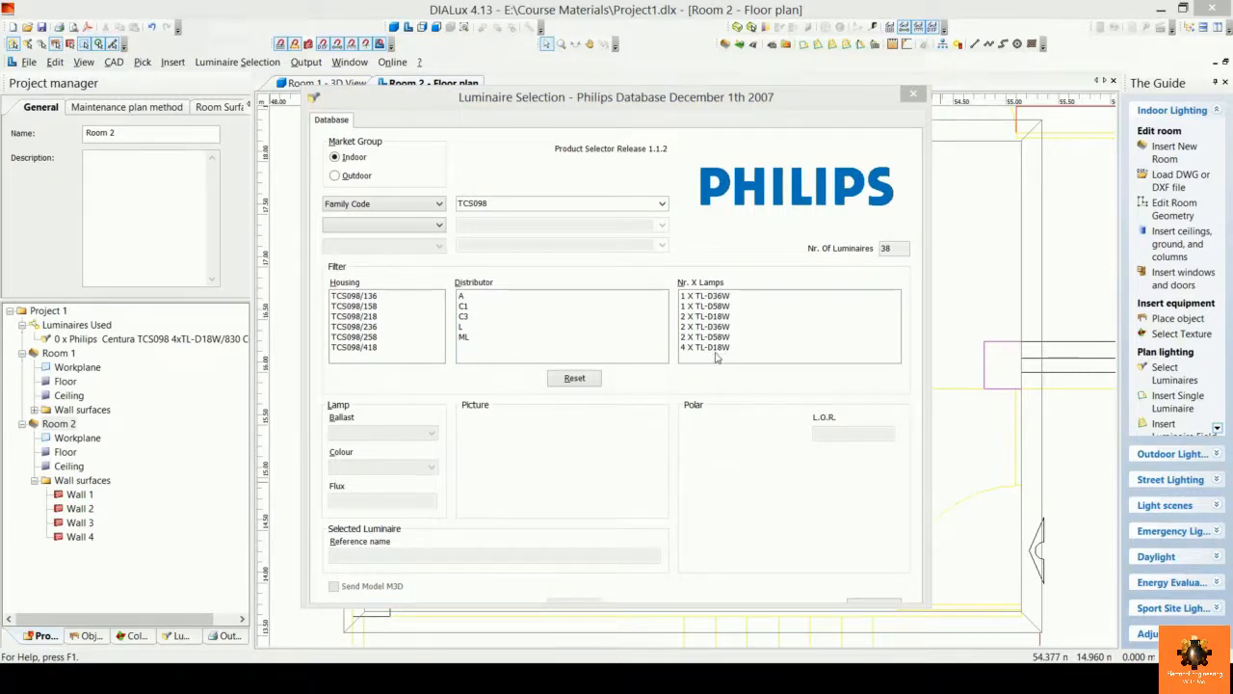
left_click(722, 351)
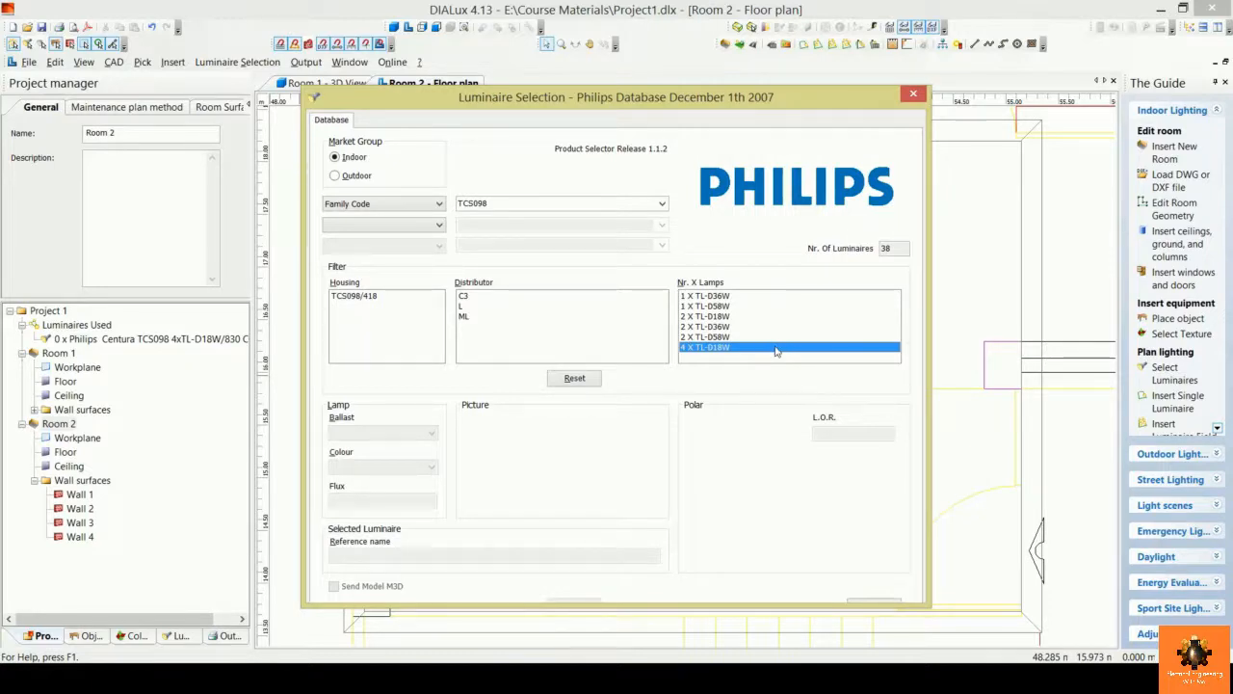
Step: Choose distributor C3 and housing TCS098/418 for the luminaire and check its lamp flux
left_click(476, 299)
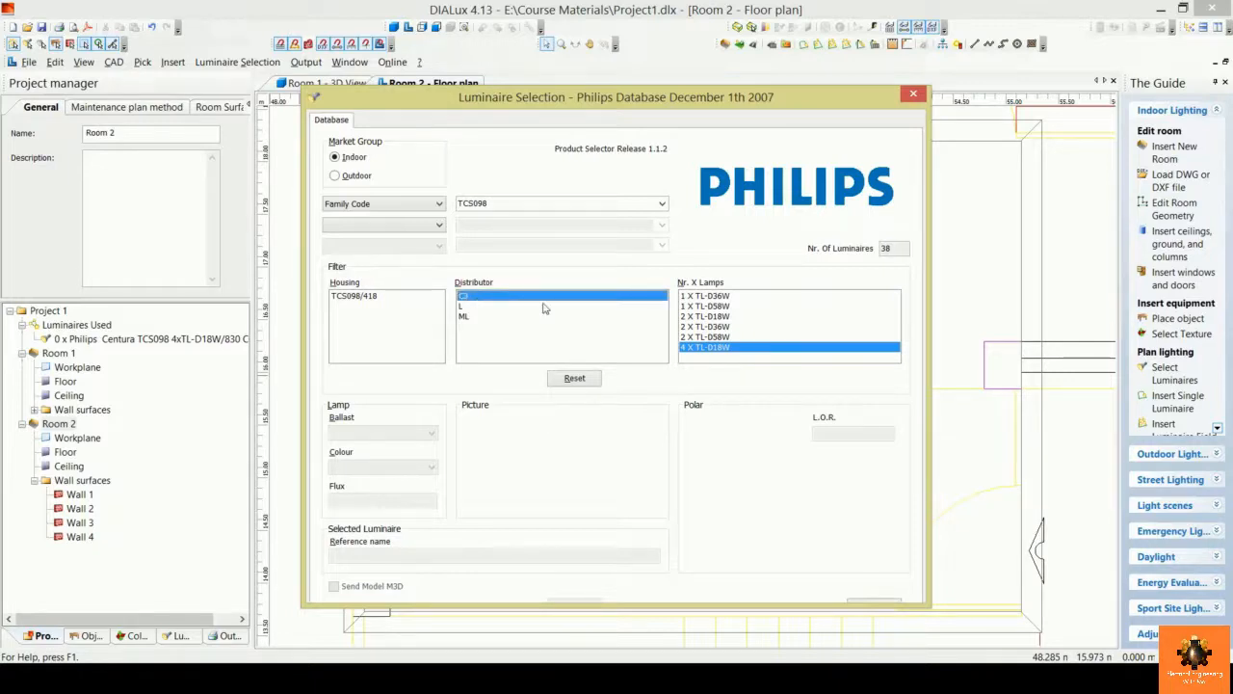
left_click(391, 298)
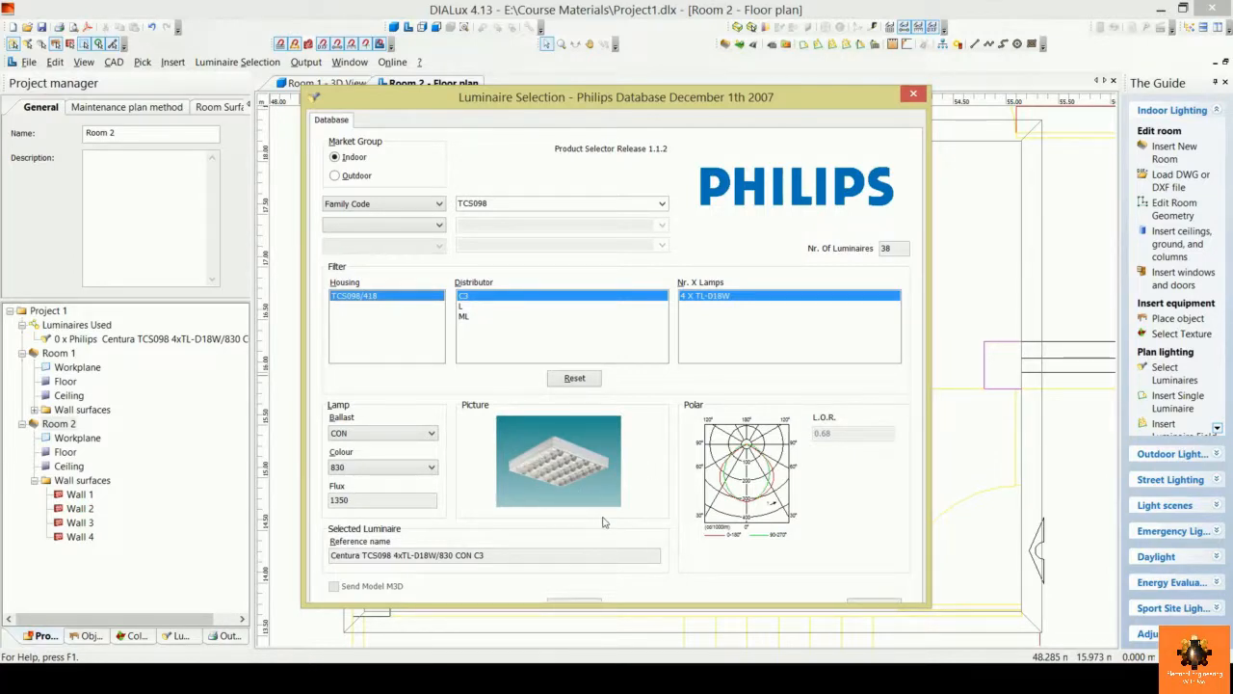
double_click(372, 499)
left_click(369, 504)
mouse_move(369, 504)
left_mouse_down()
mouse_move(328, 501)
mouse_move(369, 501)
left_mouse_up()
Step: Compare the polar curve and light output ratio of distributors L and ML, and return to distributor C3
left_click(470, 306)
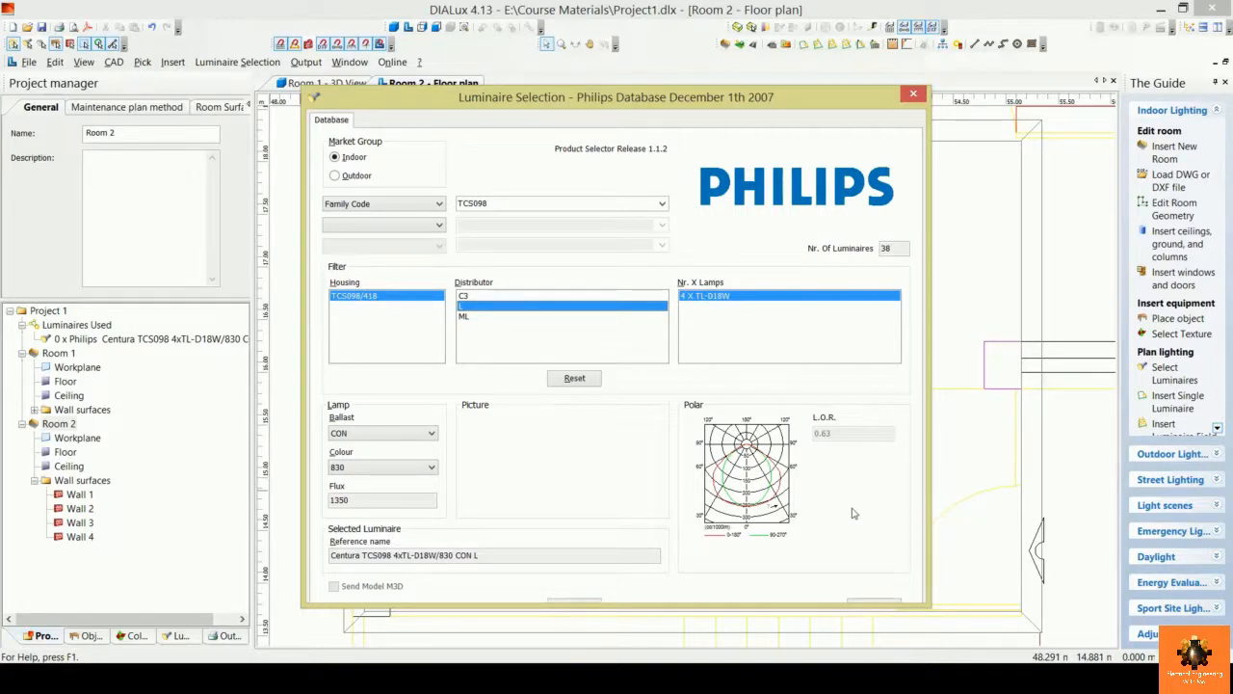
left_click(478, 318)
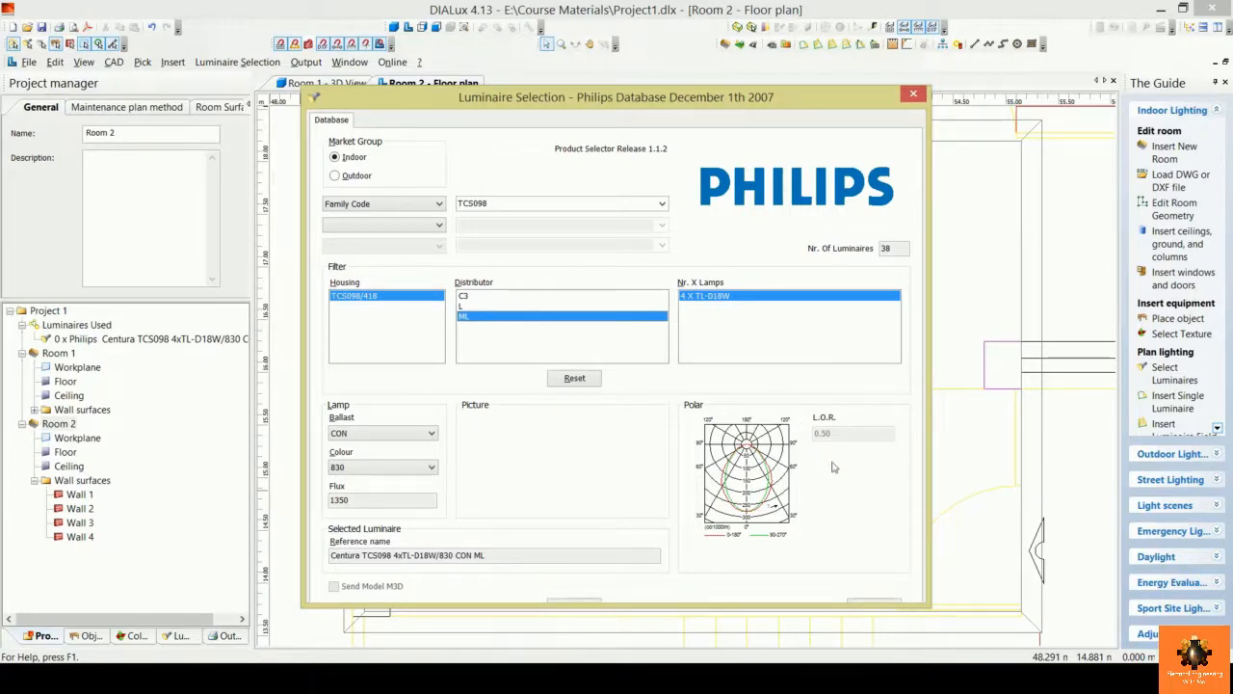
left_click(480, 306)
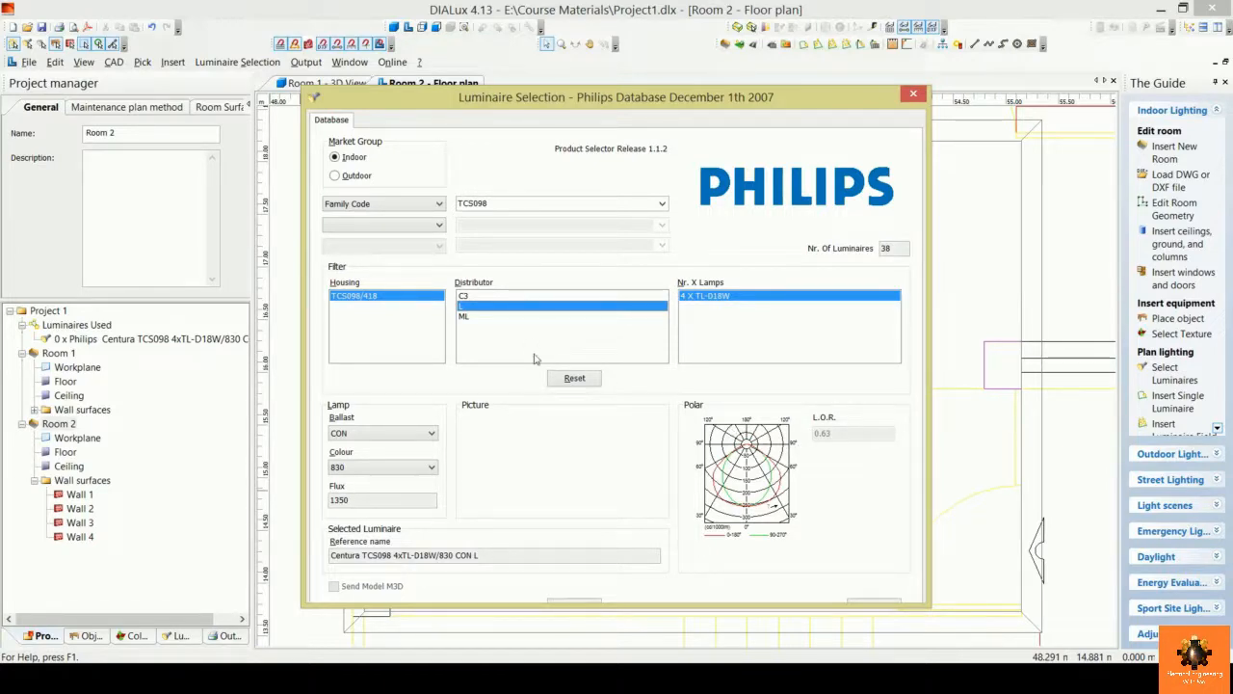
left_click(497, 296)
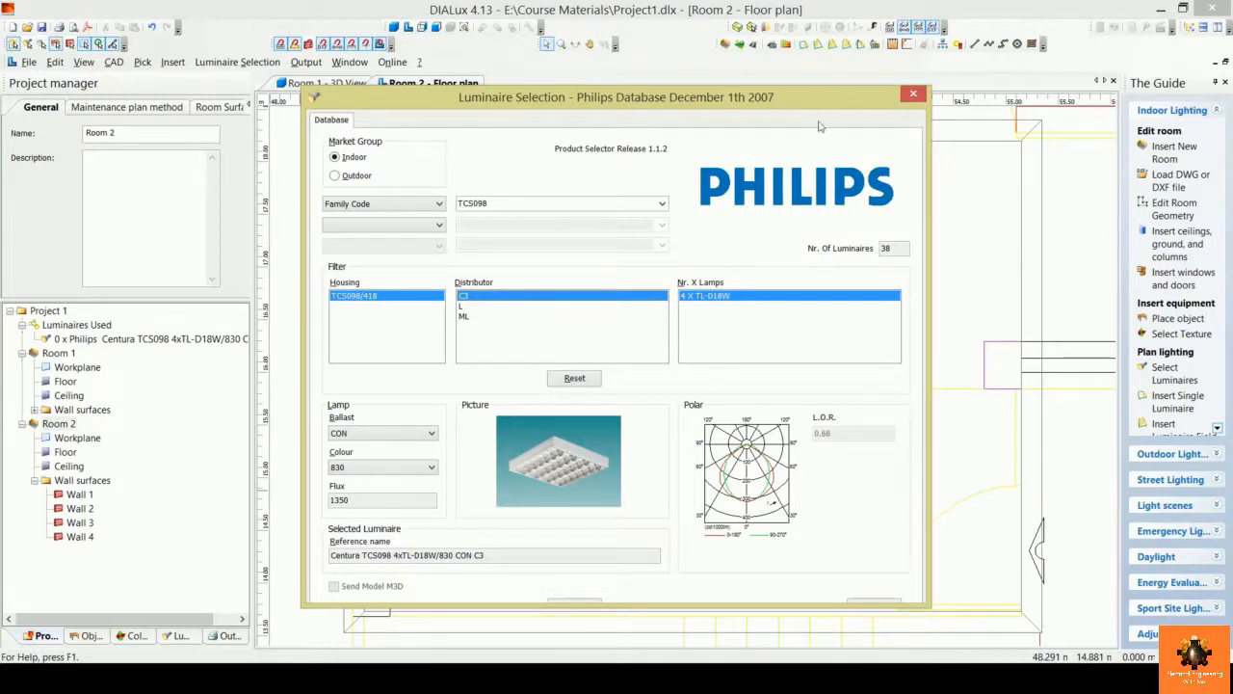
Step: Add the Centura TCS098 4xTL-D18W/830 CON C3 luminaire to the project and close the luminaire database
left_click_drag(819, 107, 828, 46)
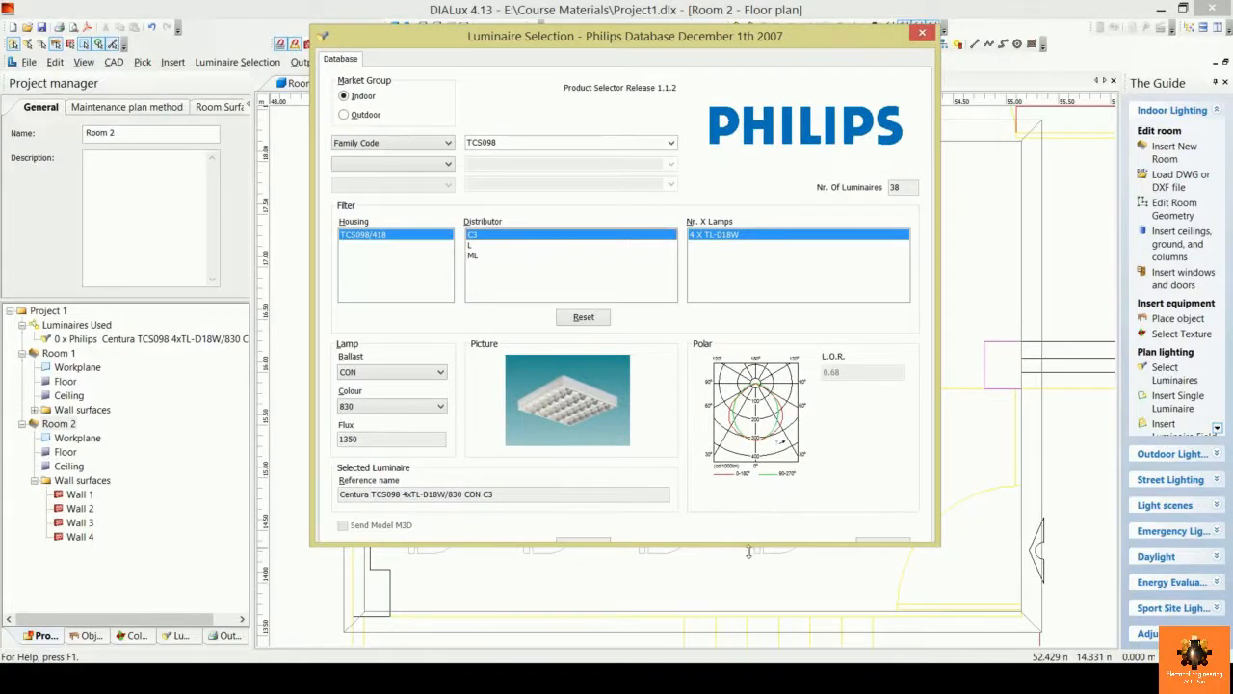
left_click_drag(748, 561, 748, 617)
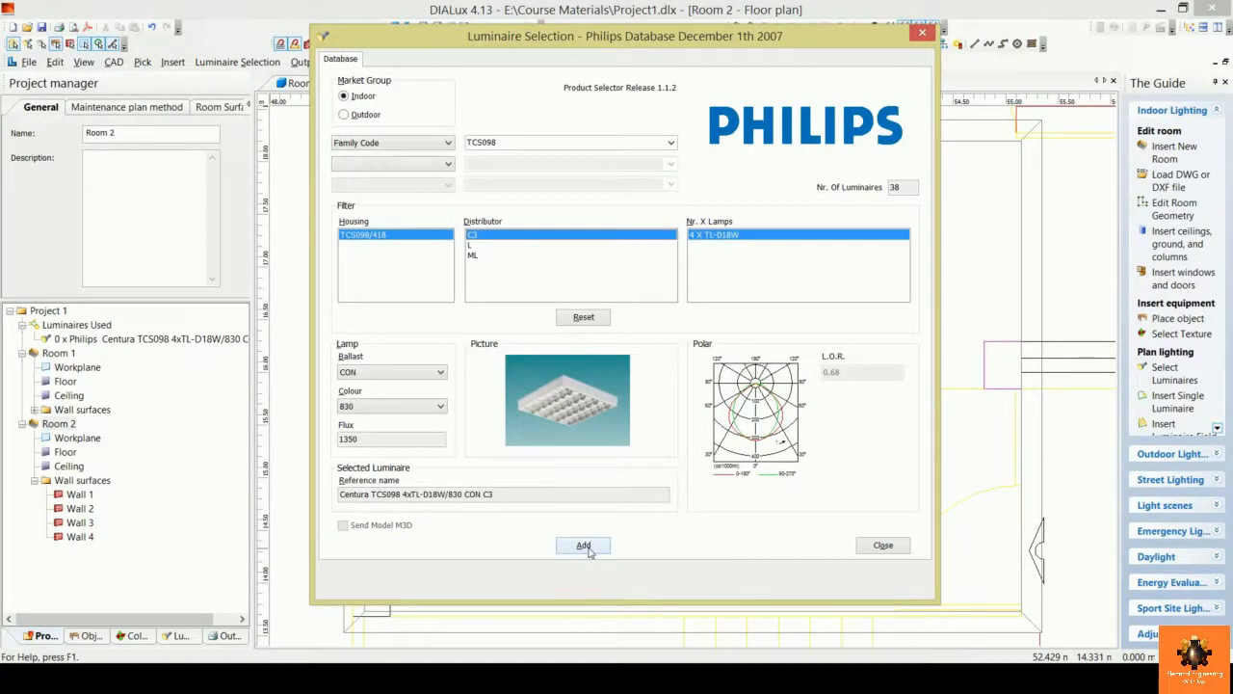
left_click(588, 549)
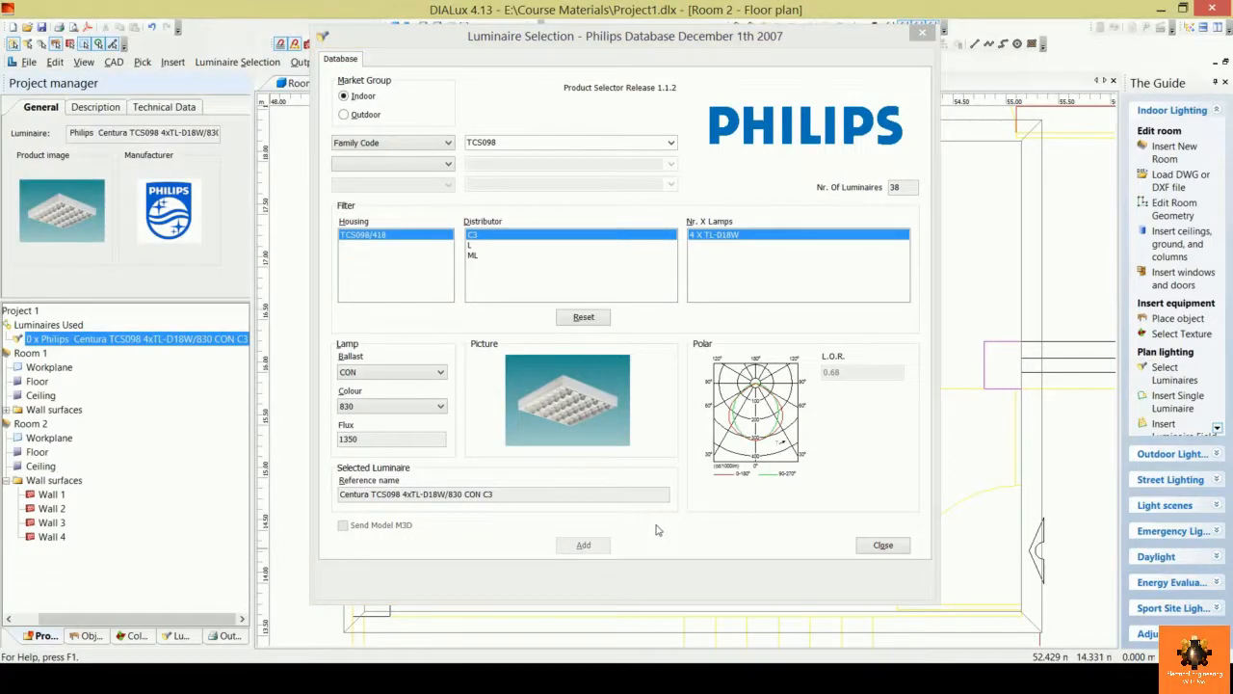
left_click(887, 546)
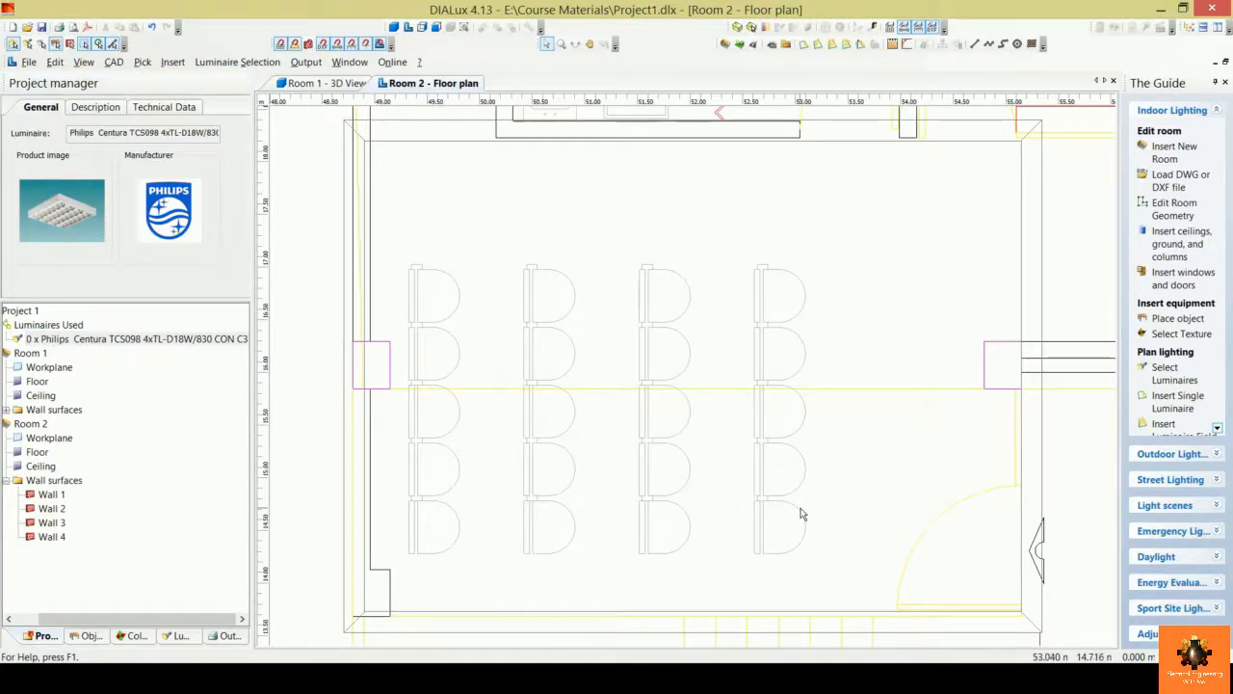
Step: Insert a field arrangement of the Philips Centura TCS098 luminaire into Room 2 with a correction factor of 0.8
left_click(678, 225)
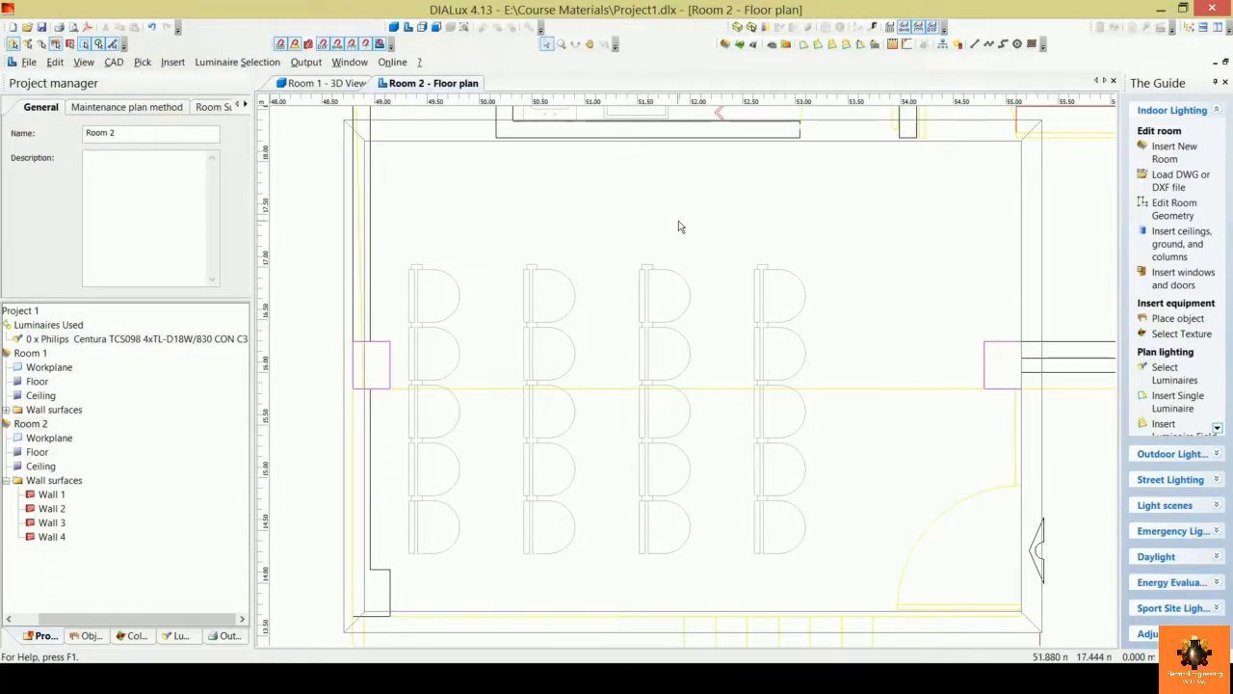
right_click(678, 209)
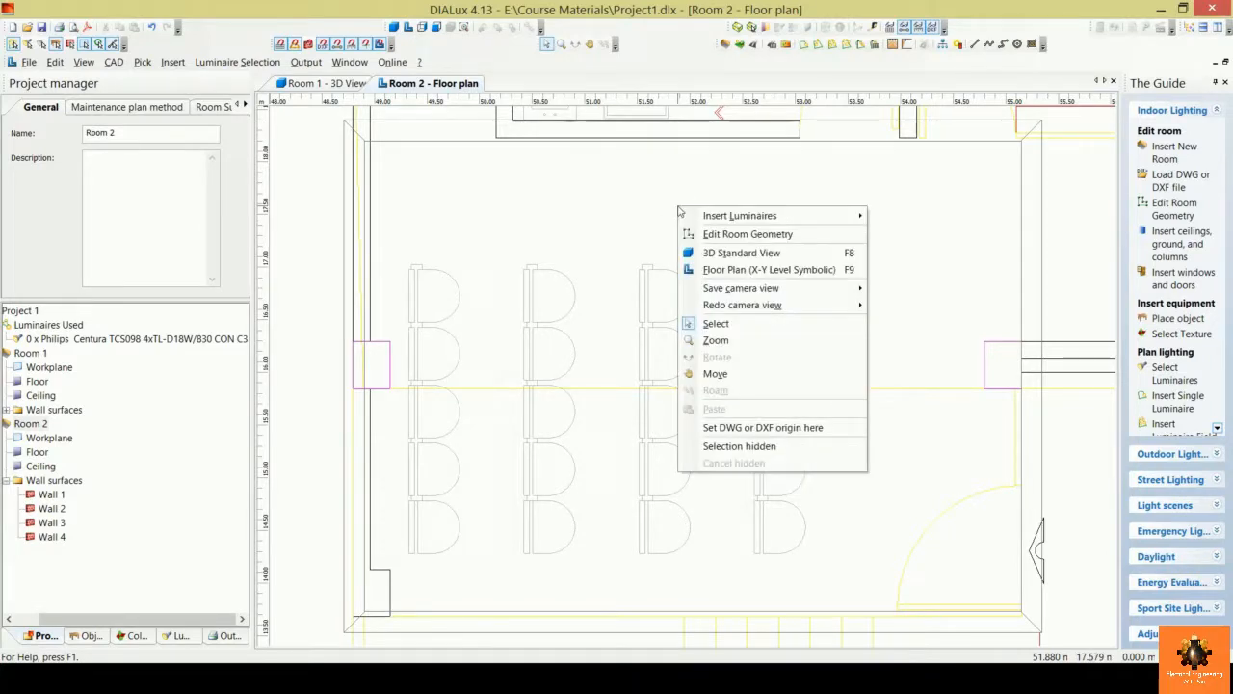
mouse_move(760, 224)
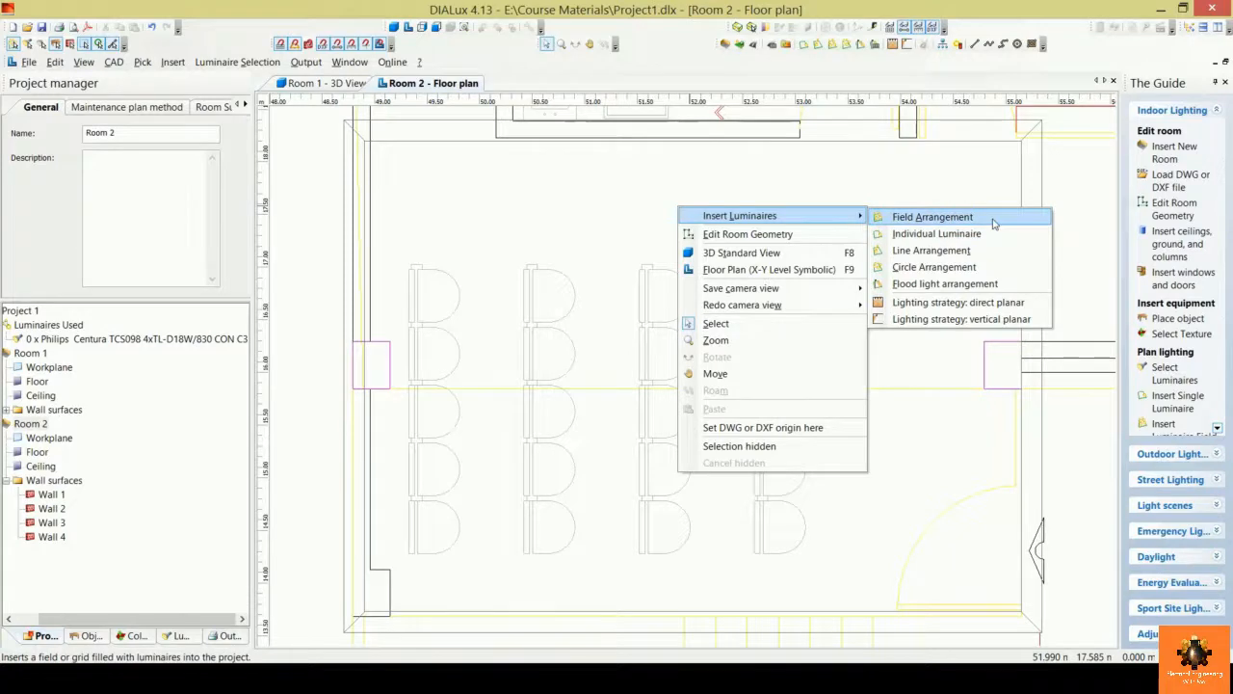
left_click(995, 223)
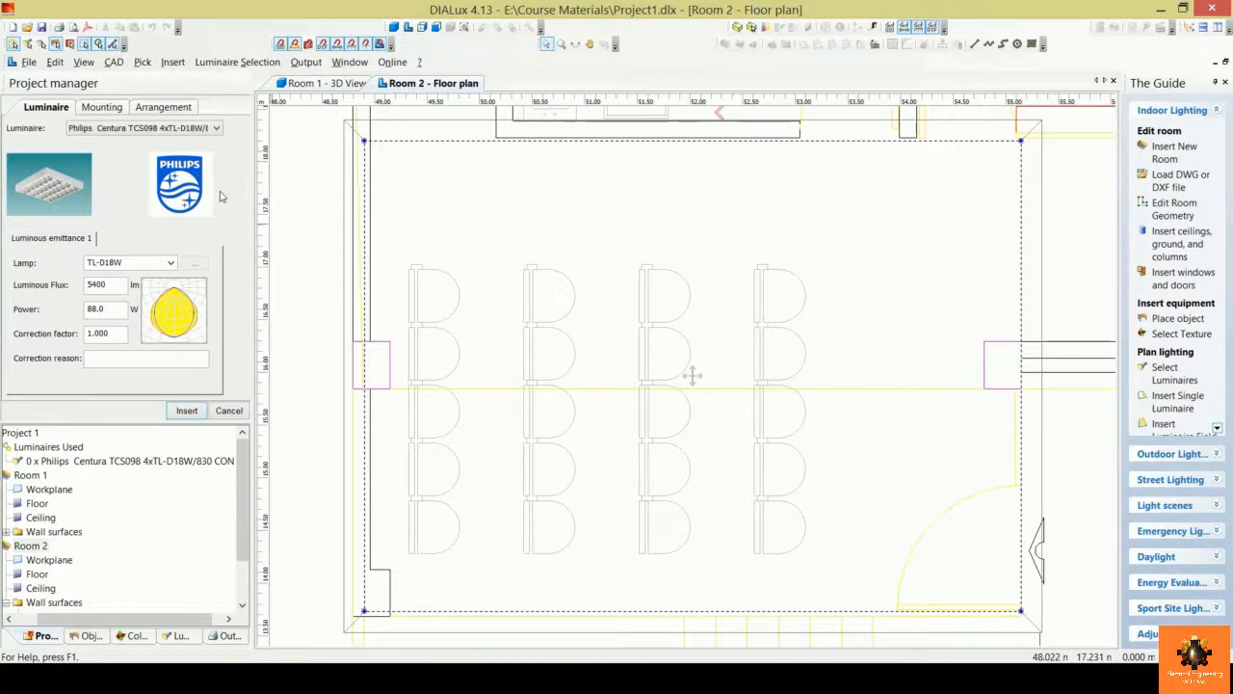
left_click(123, 336)
double_click(106, 333)
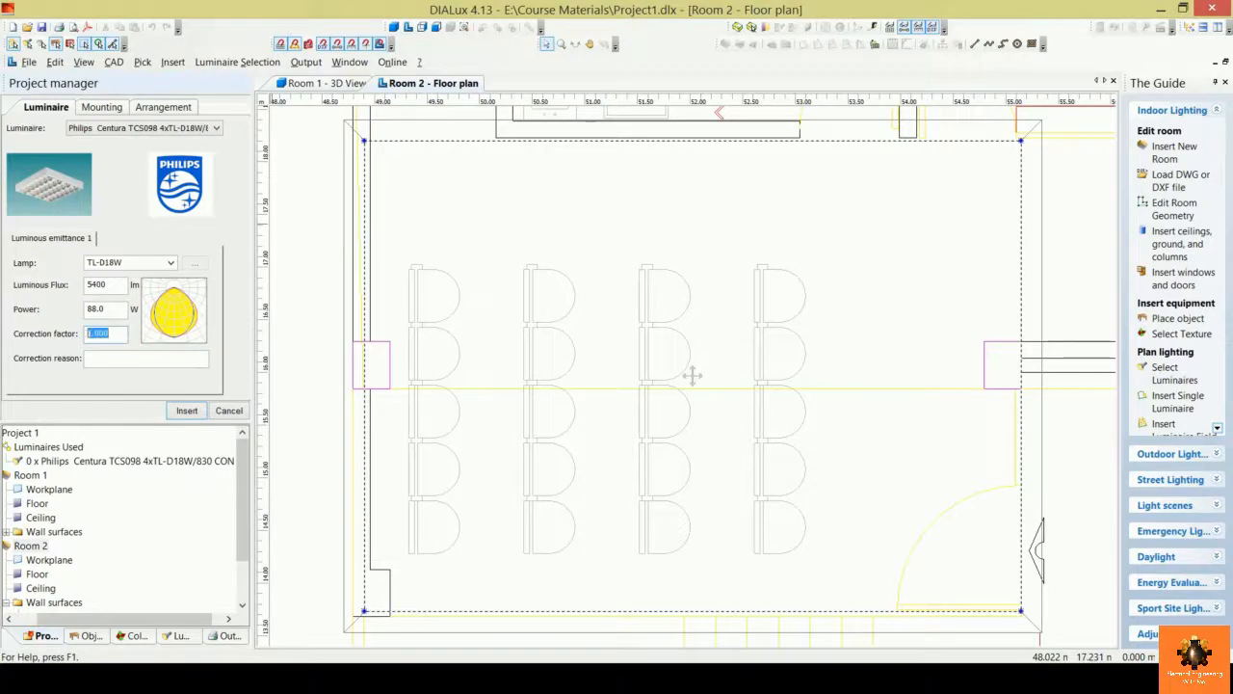
type(".8")
left_click(103, 308)
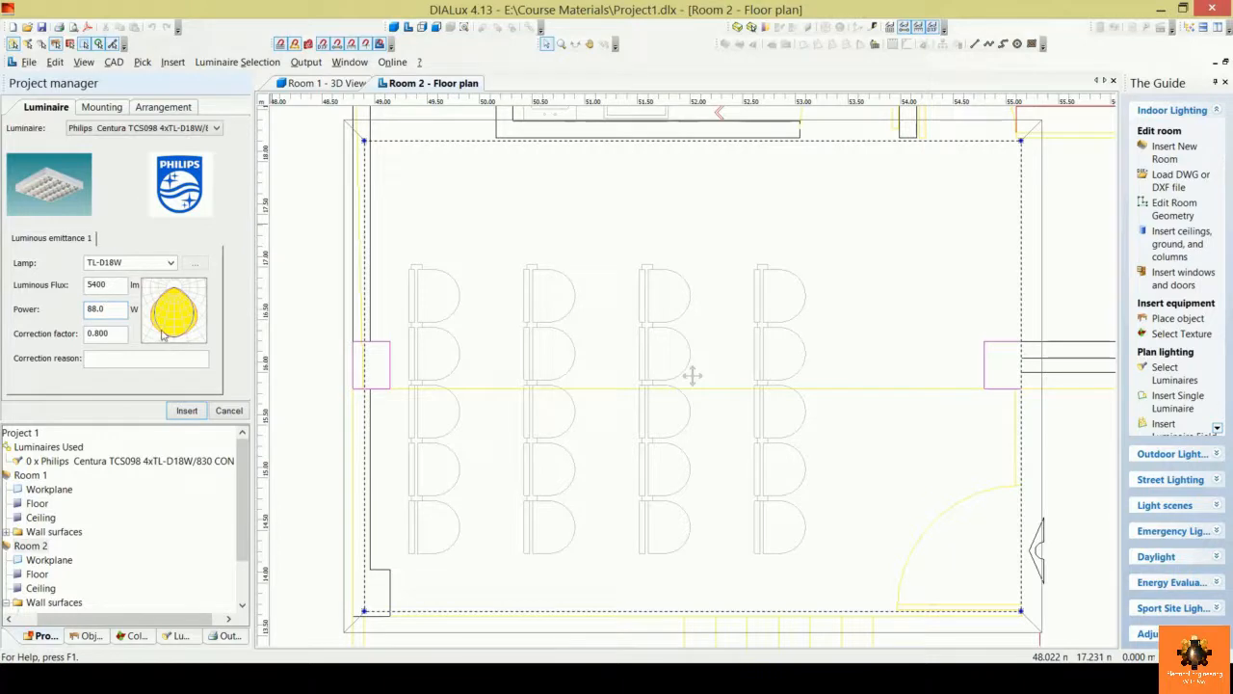
left_click(186, 411)
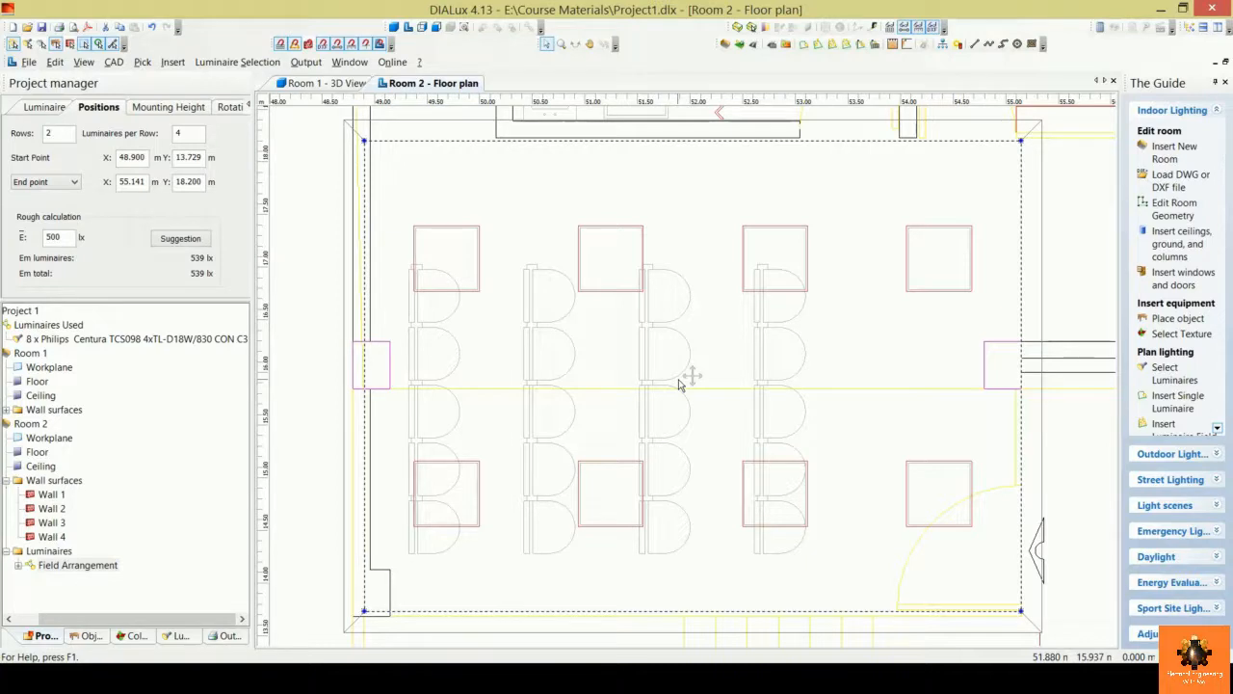
left_click(855, 448)
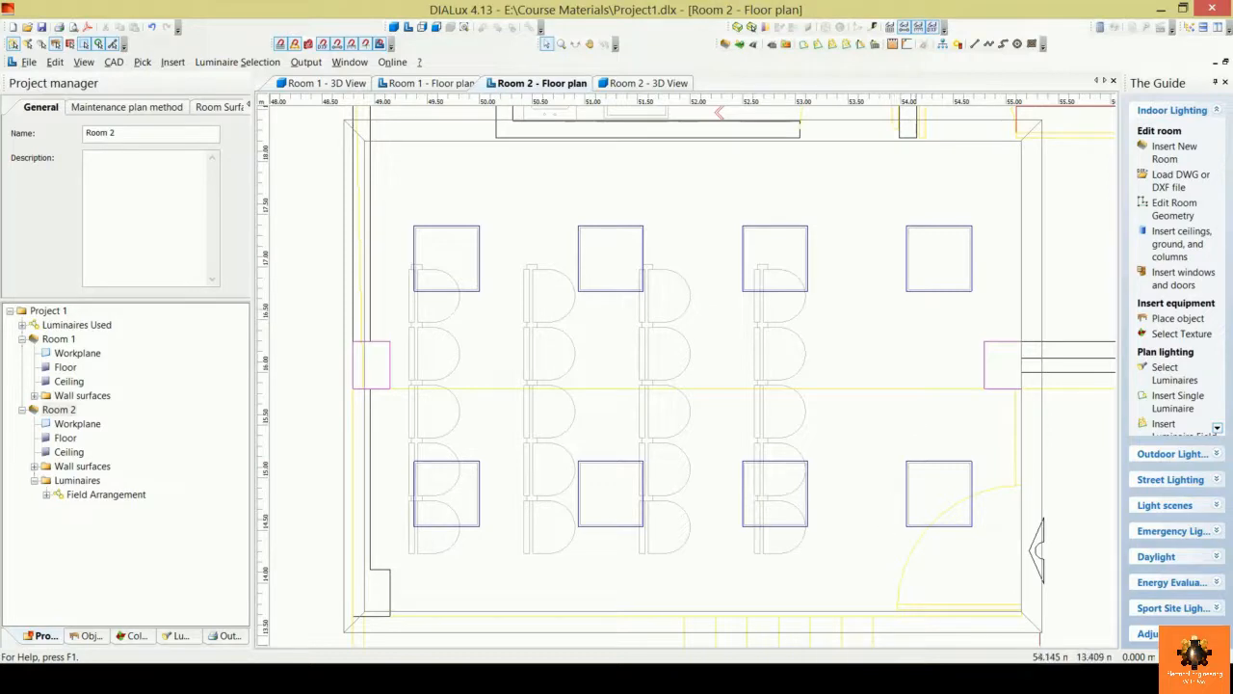
Step: Switch to the Course Materials folder, open IEC Lux.pdf and search it for "waiting"
key("alt+Tab")
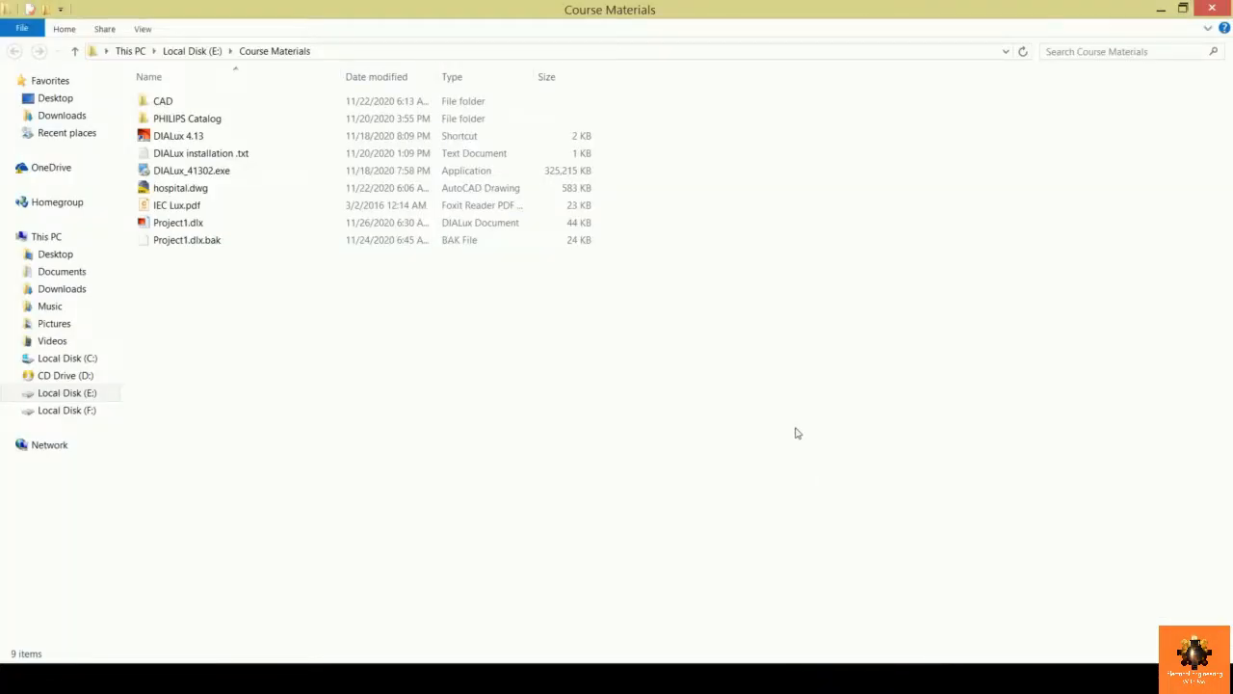
left_click(315, 207)
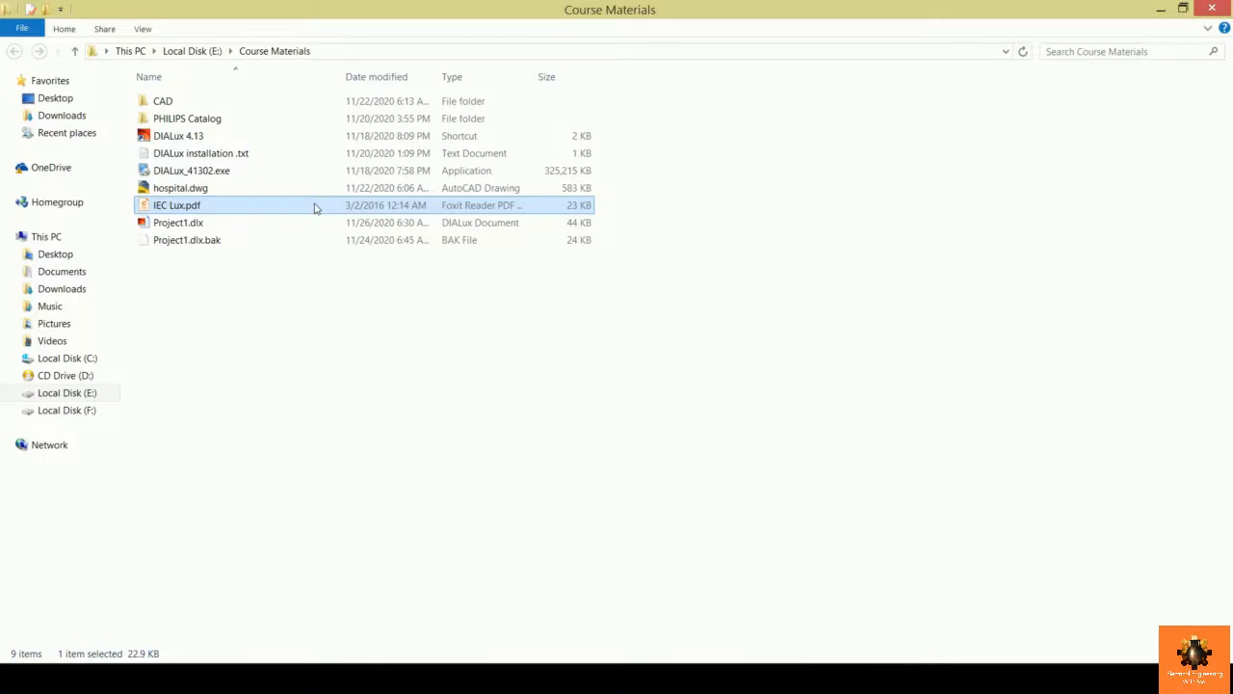
left_click(289, 261)
double_click(297, 204)
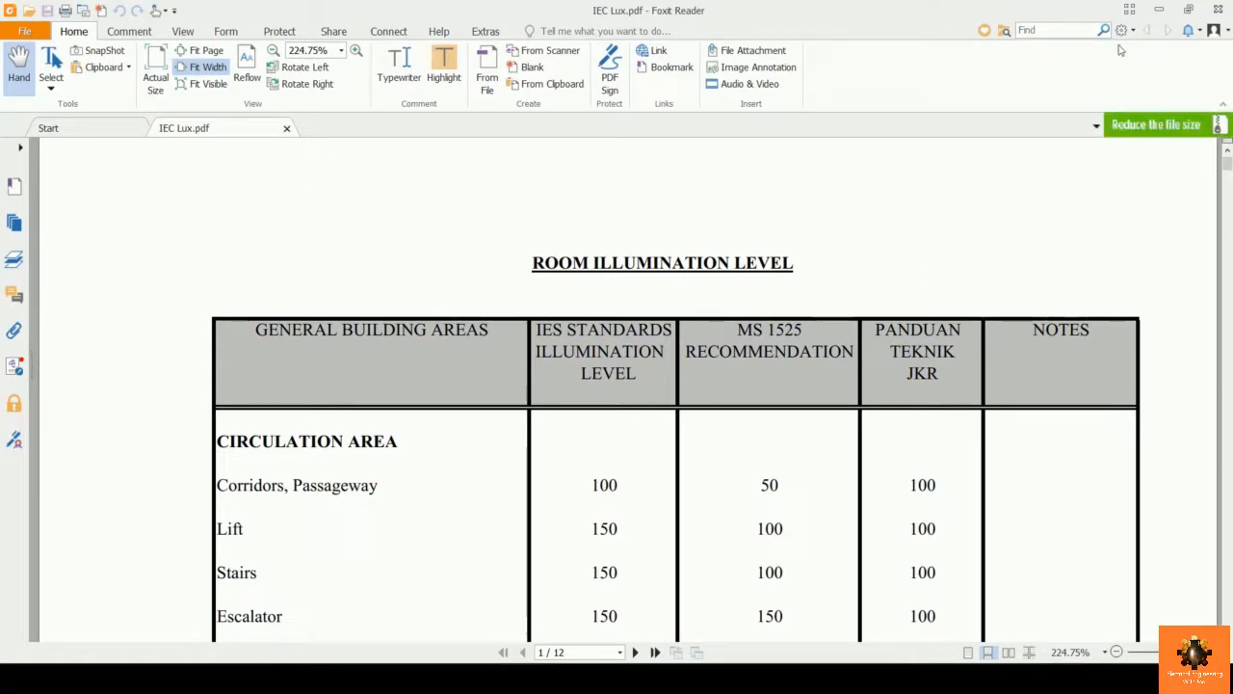
left_click(1074, 29)
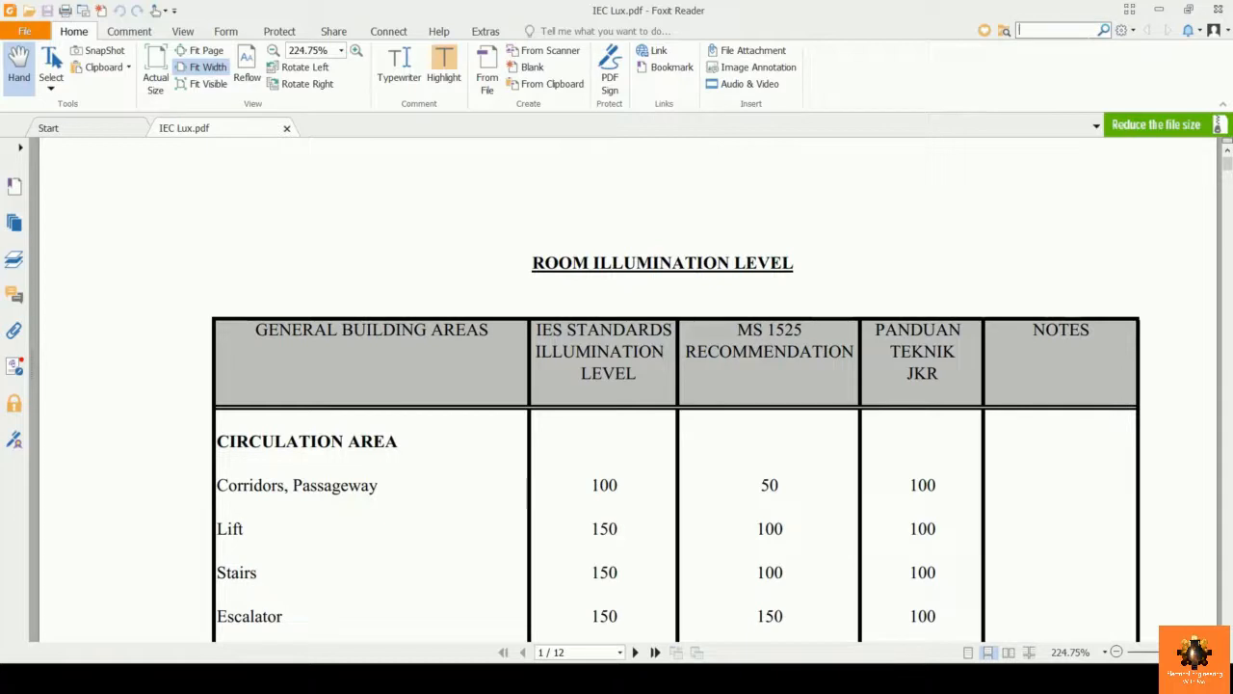
type("waiting")
key("Return")
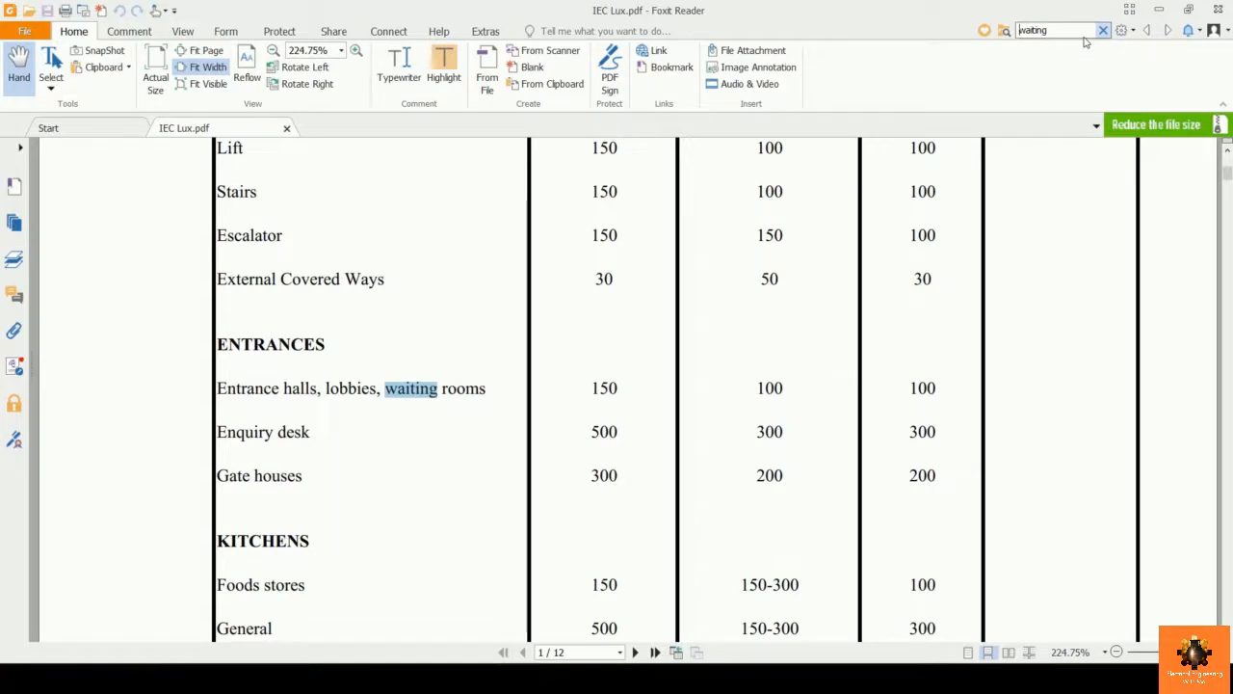
Step: Examine the IES standard illumination level in the row for entrance halls, lobbies and waiting rooms
left_click(598, 388)
double_click(598, 388)
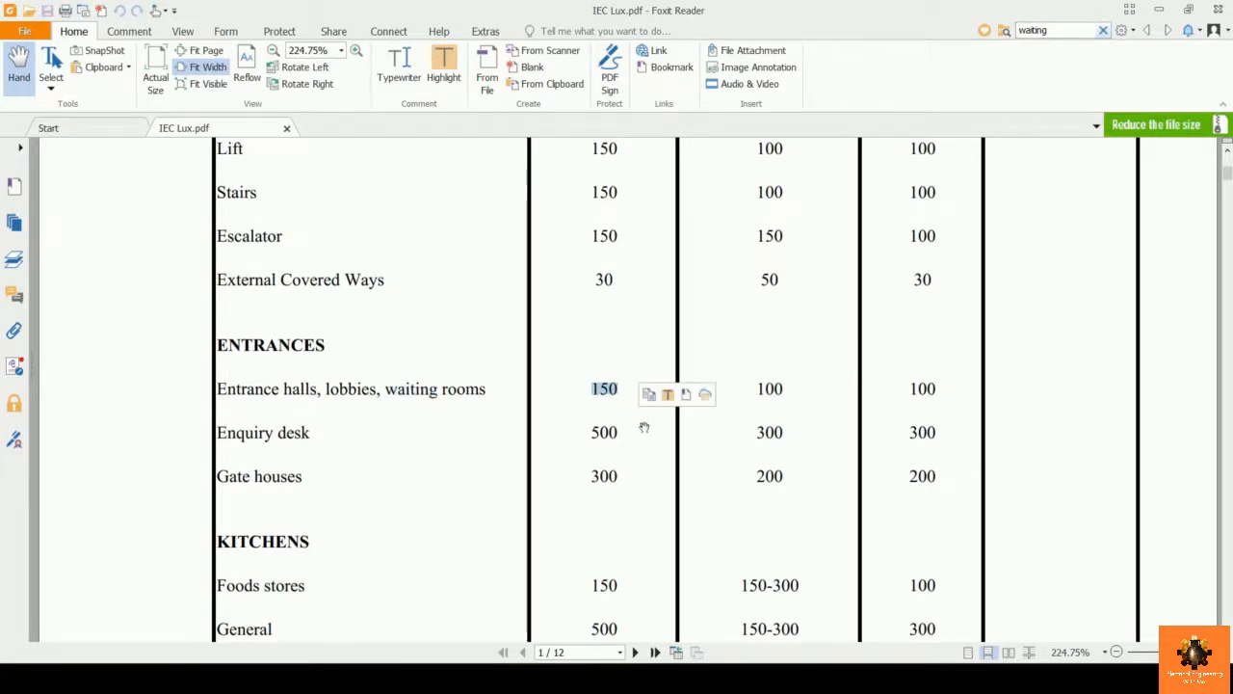
left_click_drag(384, 389, 487, 390)
left_click_drag(326, 389, 397, 389)
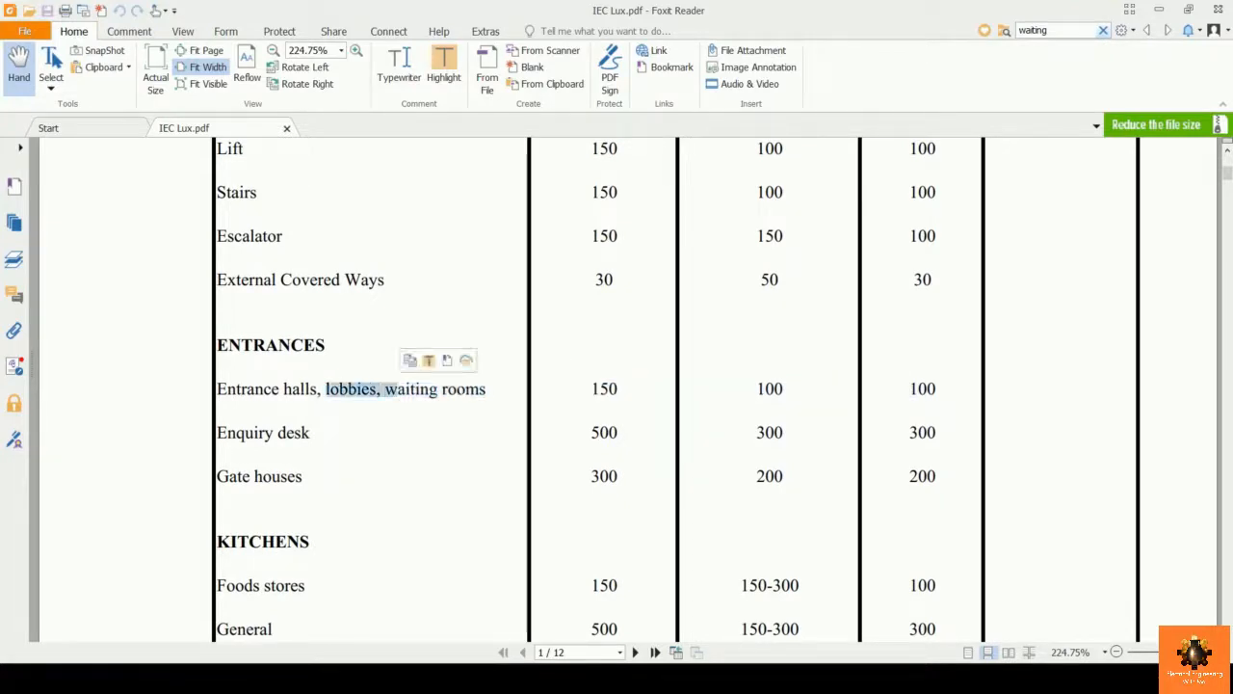
left_click_drag(216, 389, 322, 389)
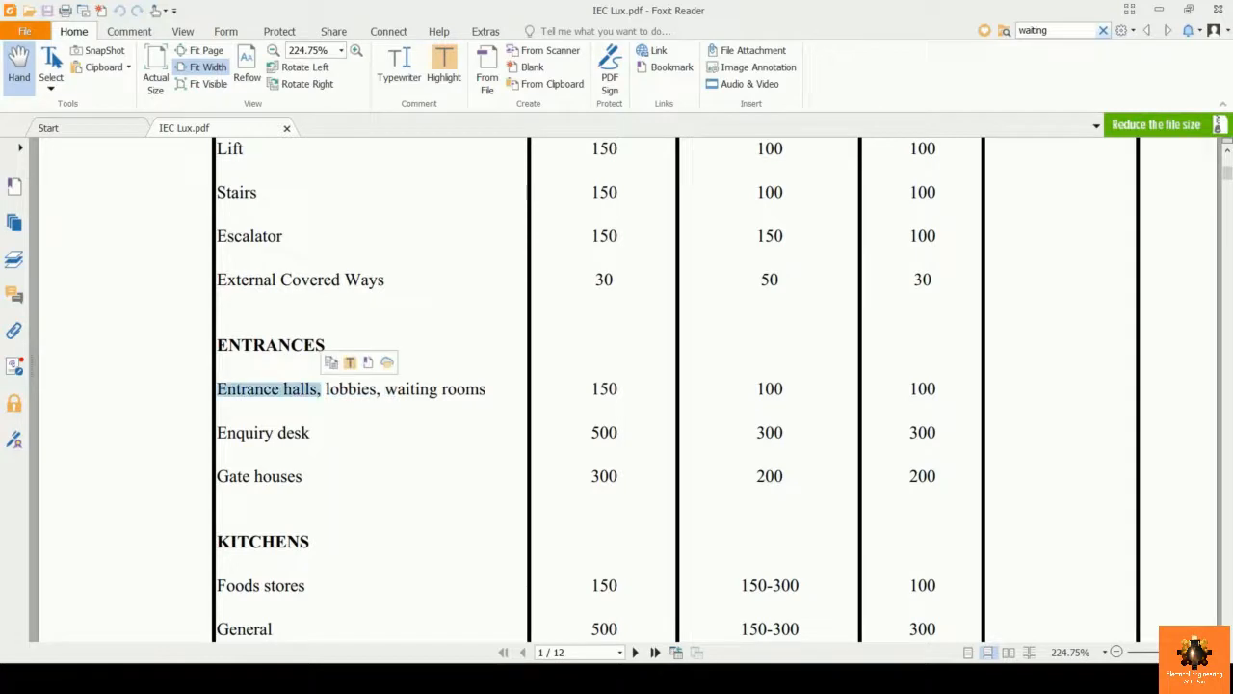
left_click(707, 445)
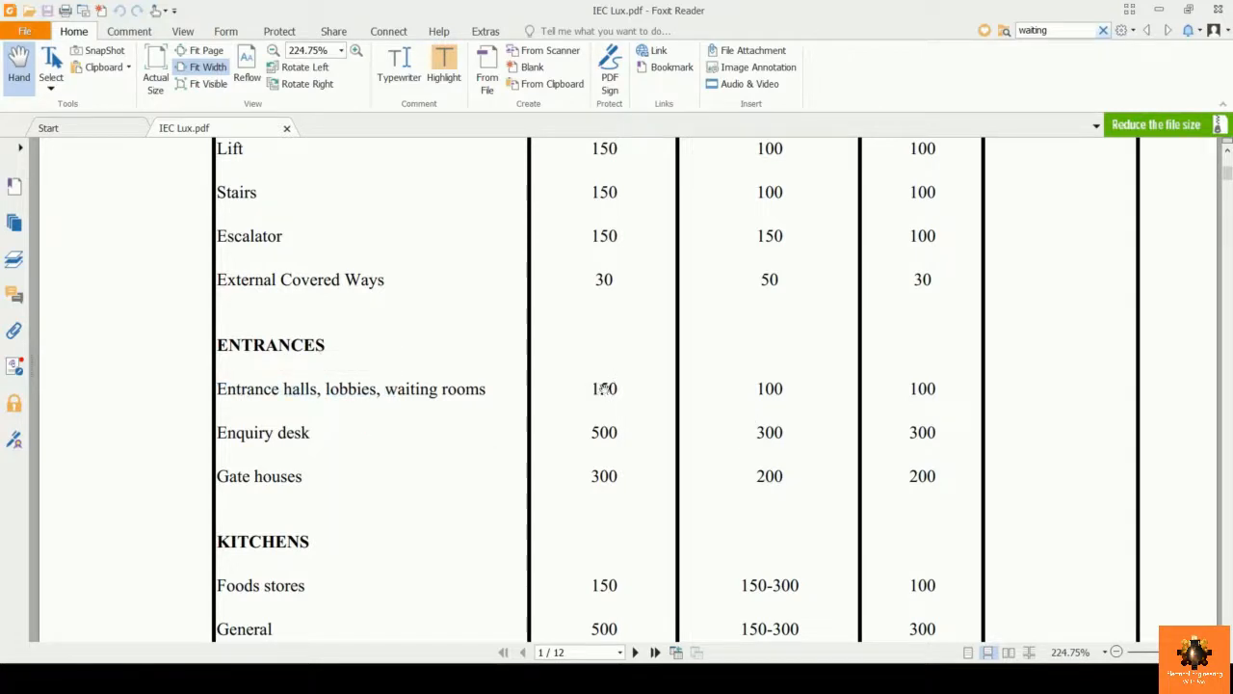
left_click_drag(592, 391, 618, 390)
scroll(333, 355, "down", 1)
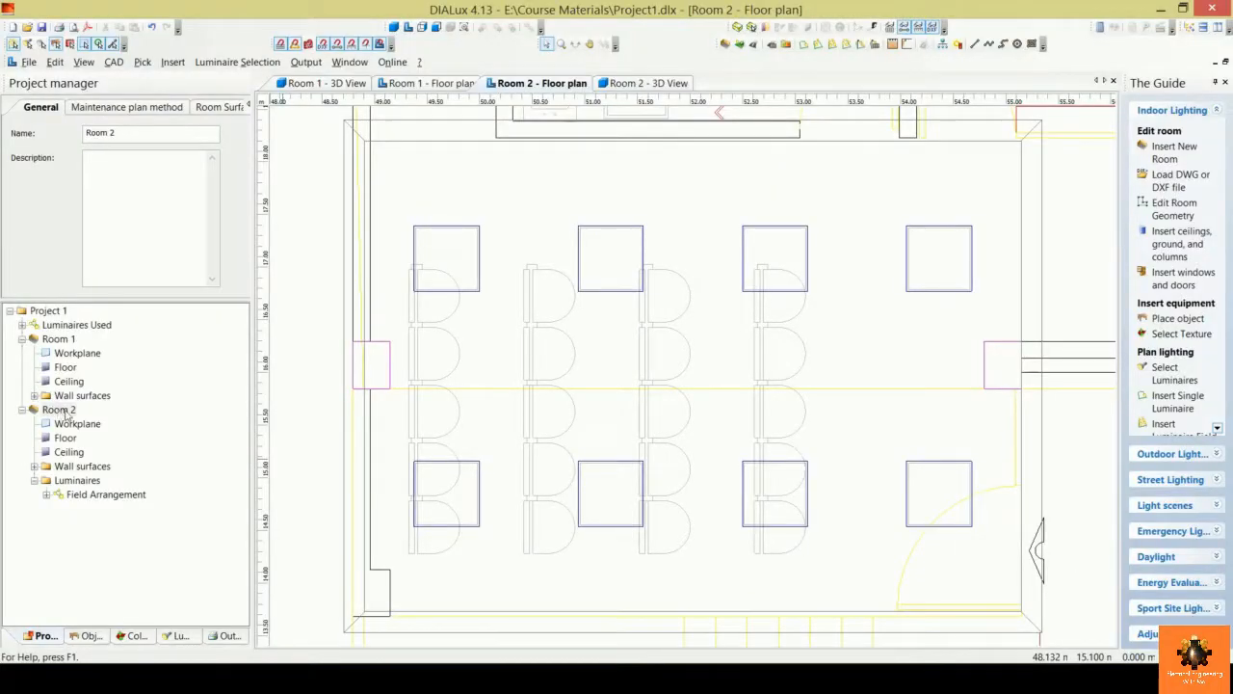
Step: Rename Room 2 in the project tree as "waiting room"
left_click(66, 413)
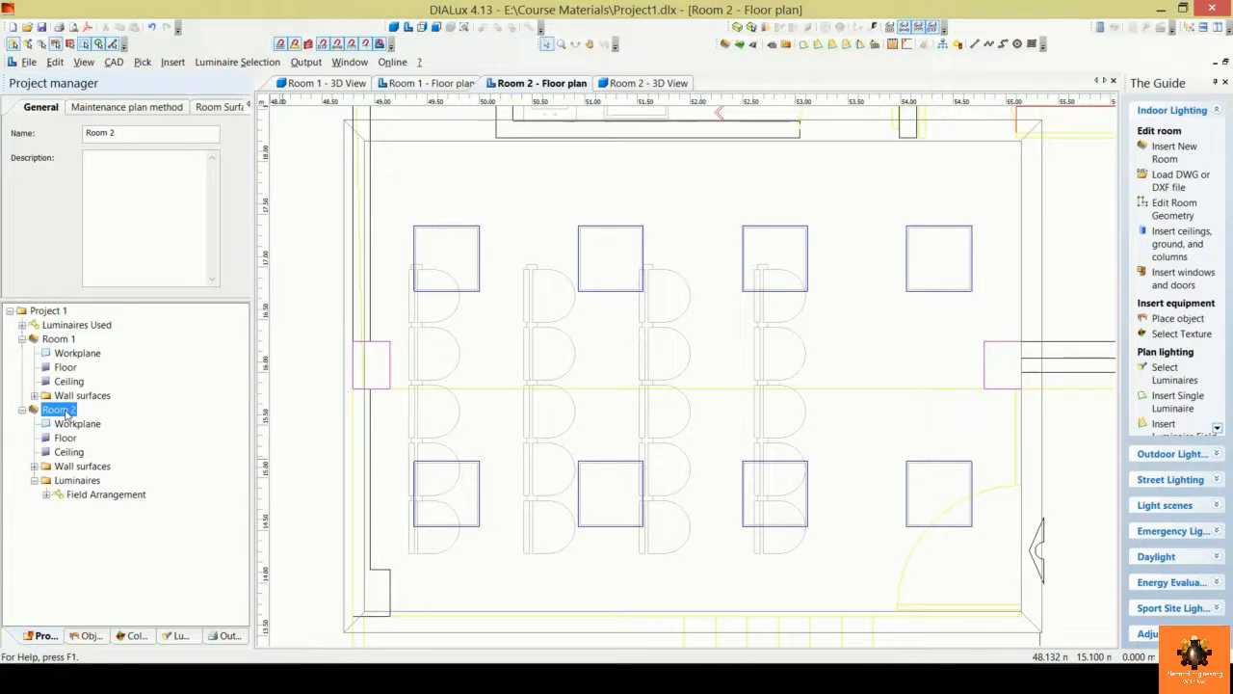
right_click(66, 413)
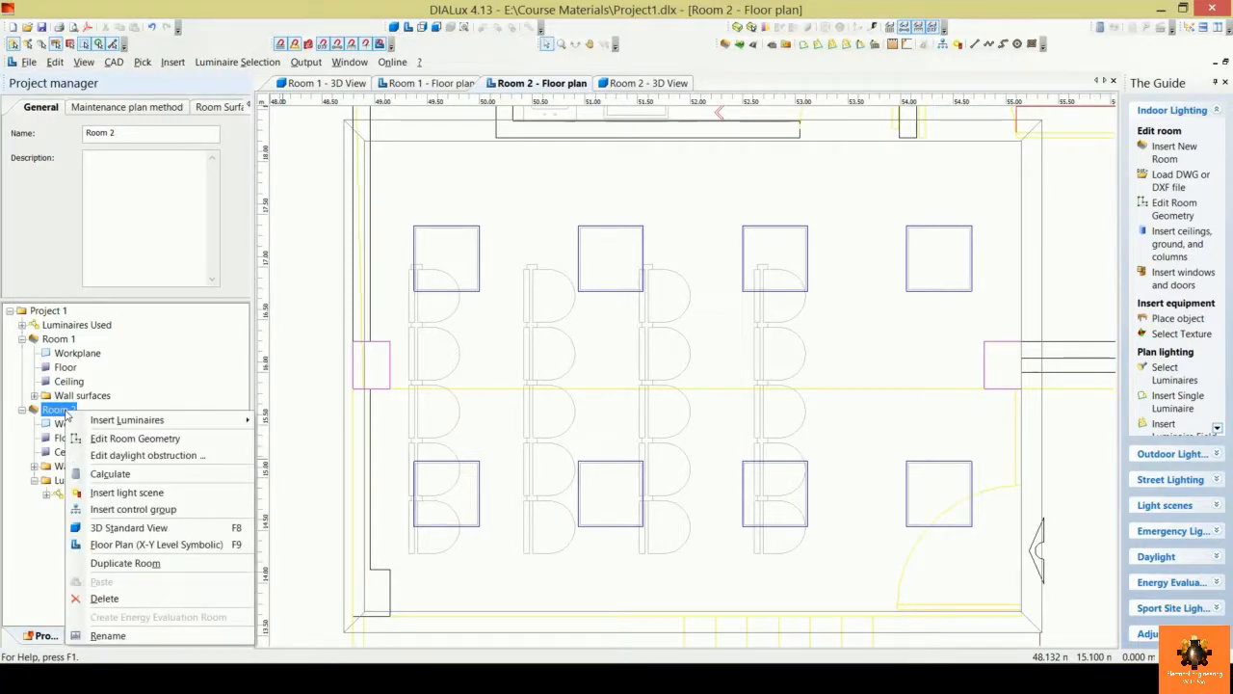
left_click(112, 635)
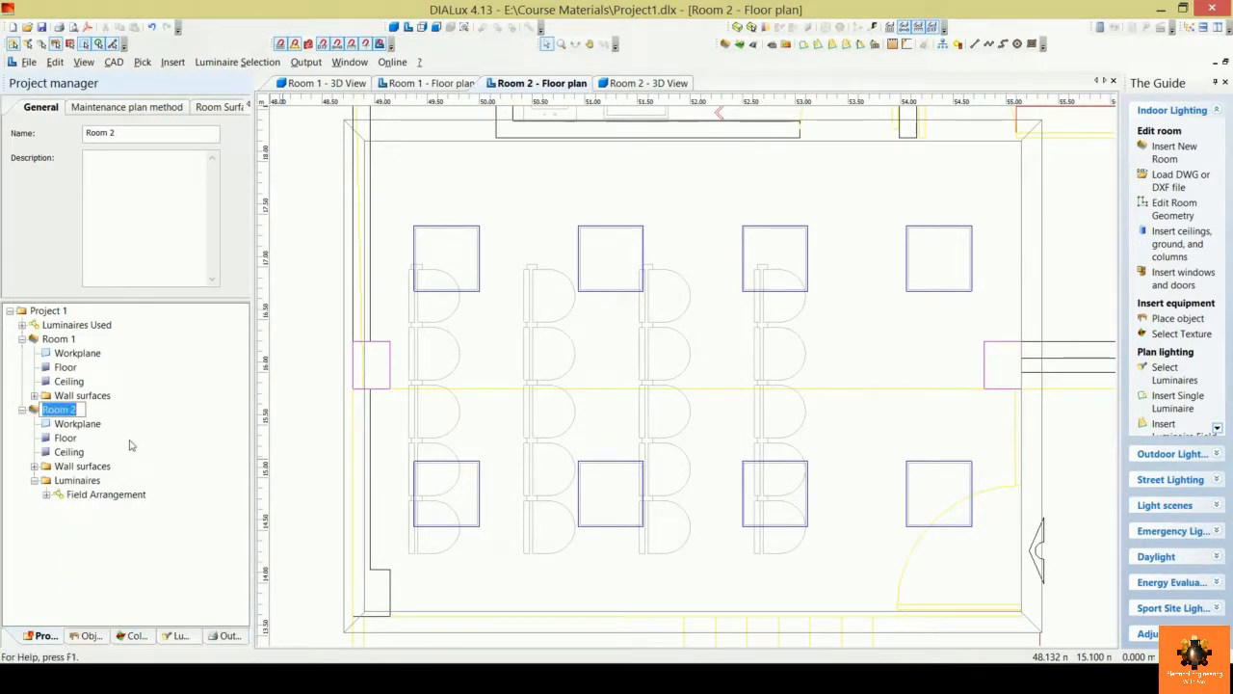
type("waiting room")
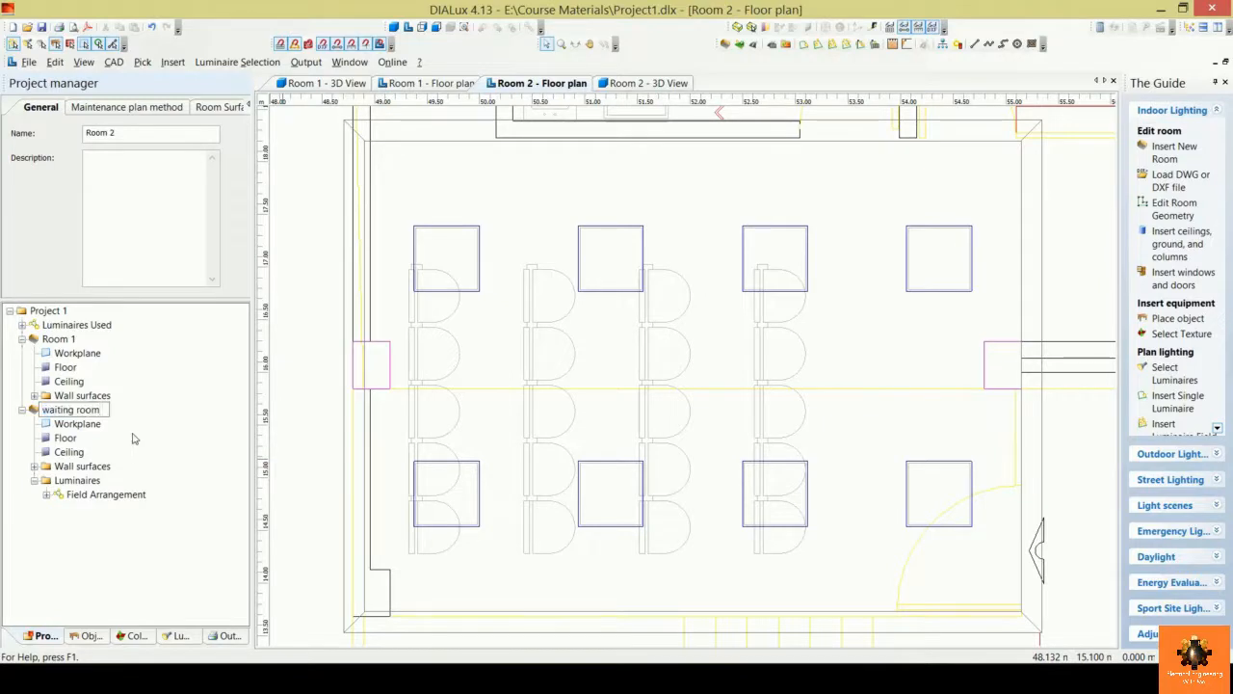
key("Return")
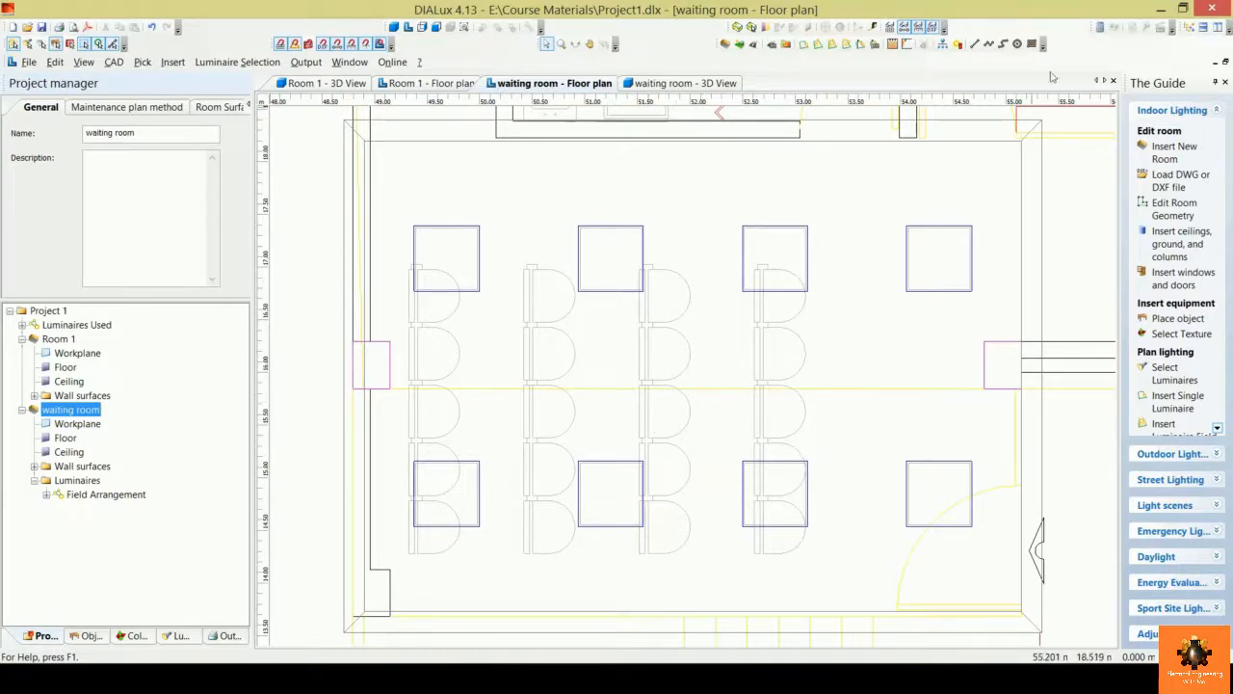
Step: Calculate the waiting room's lighting scene with the standard calculation, including objects and luminaires
left_click(1100, 28)
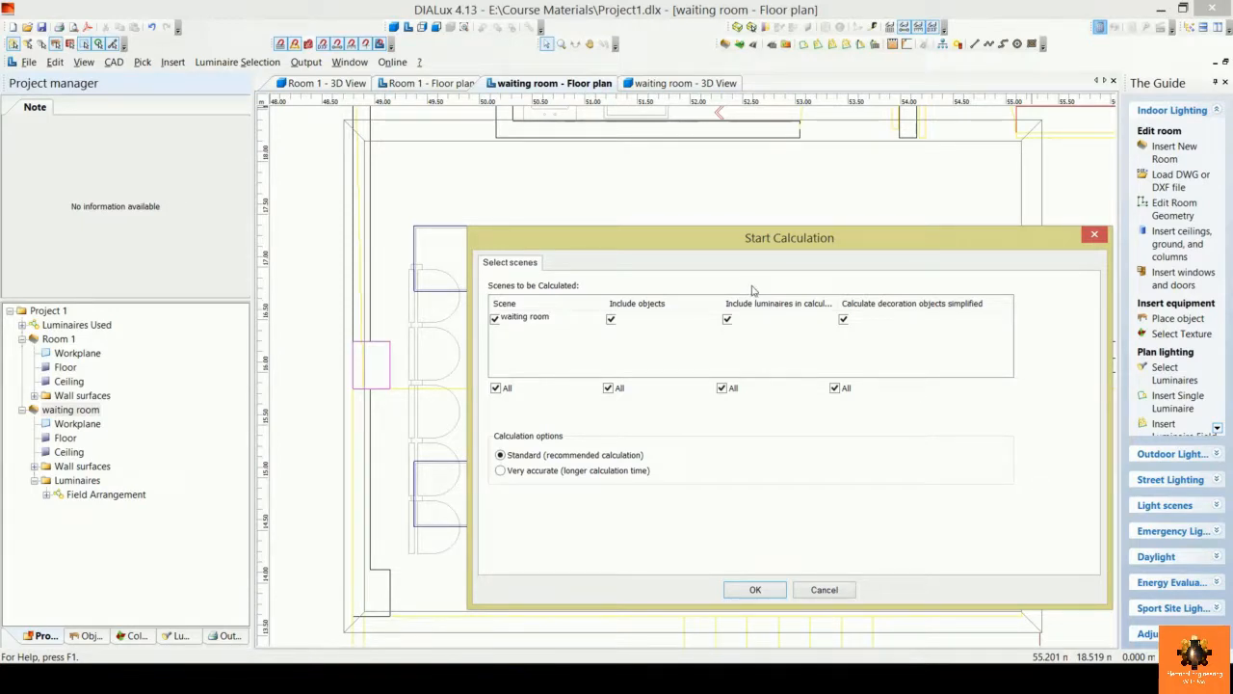
left_click_drag(862, 237, 847, 127)
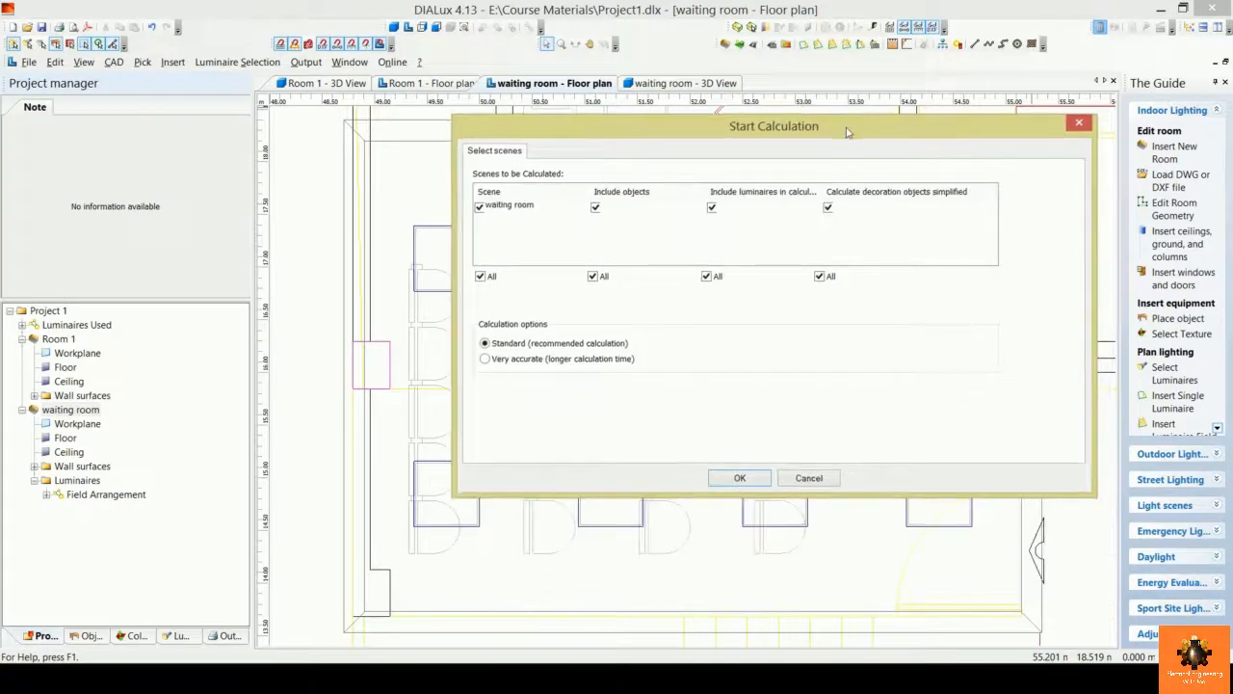
left_click(739, 479)
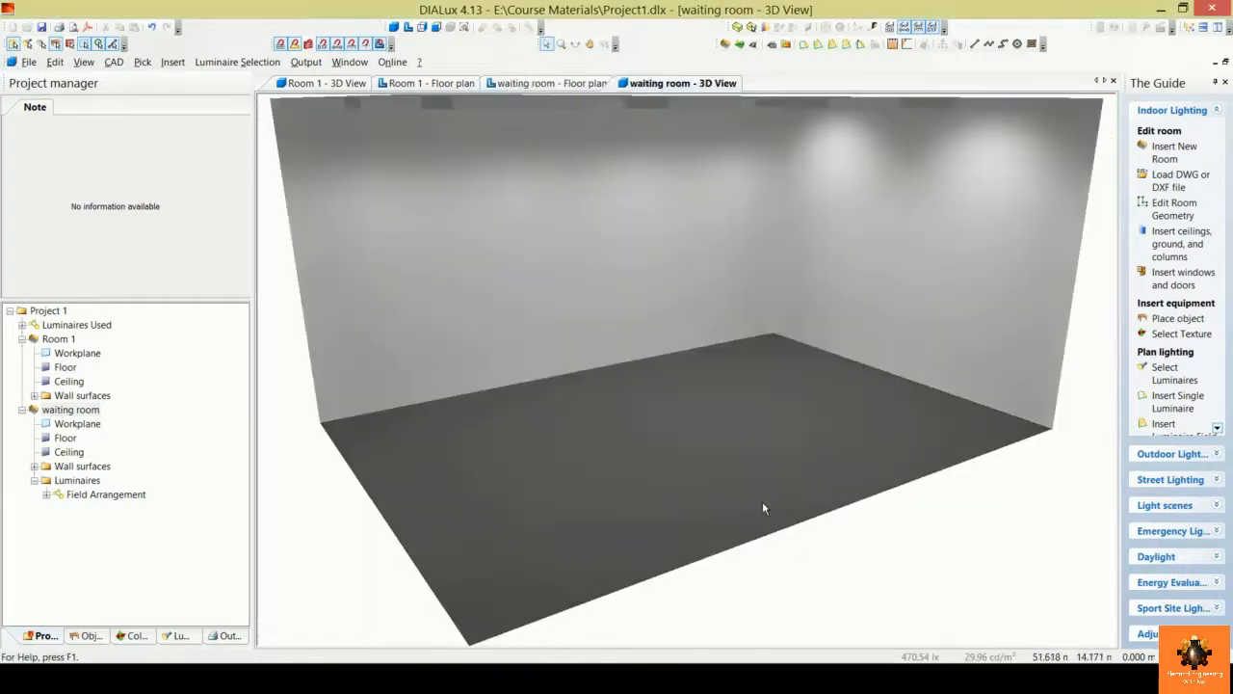
Step: Examine the calculated waiting room in the 3D view from a rotated angle with all ceiling luminaires in sight
scroll(688, 266, "down", 1)
middle_click_drag(688, 266, 684, 332)
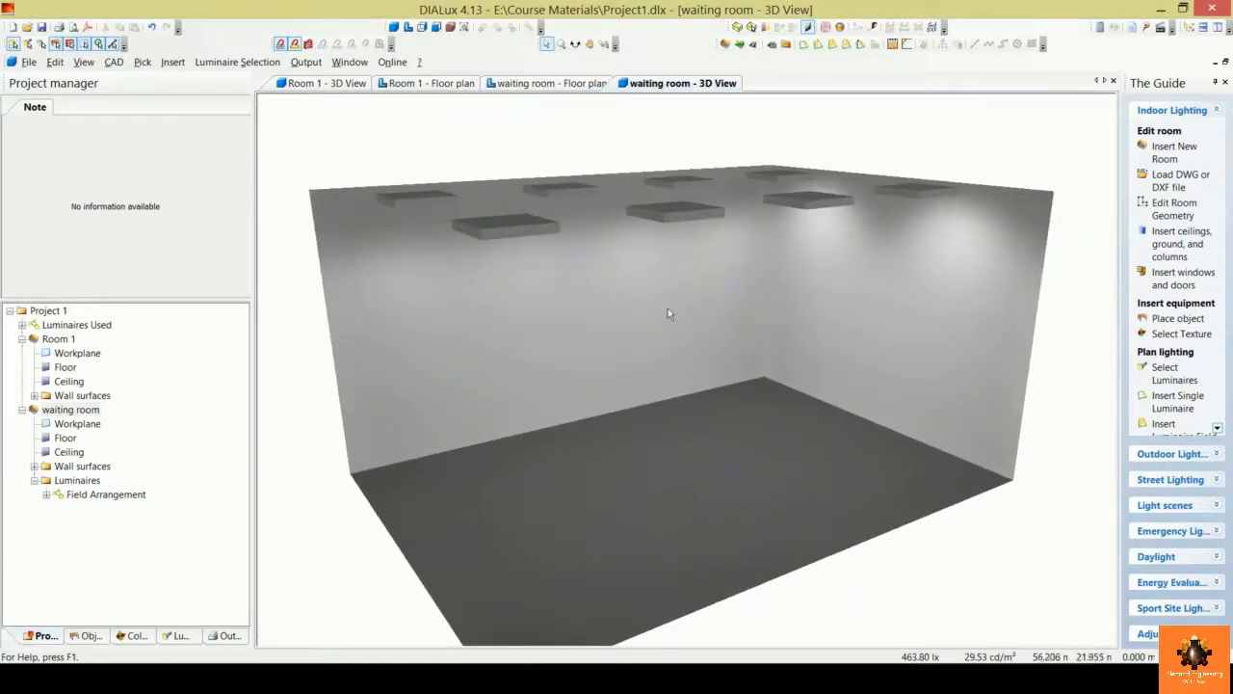
scroll(670, 313, "down", 1)
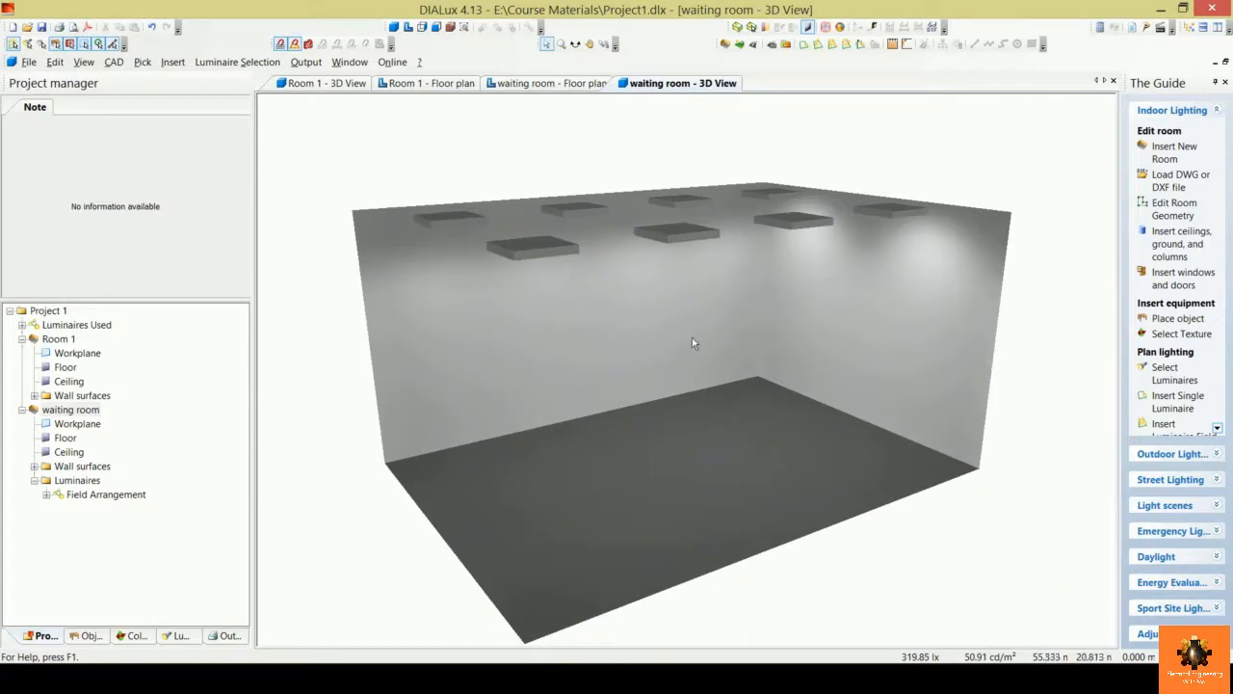
left_click(575, 45)
left_click_drag(650, 300, 605, 280)
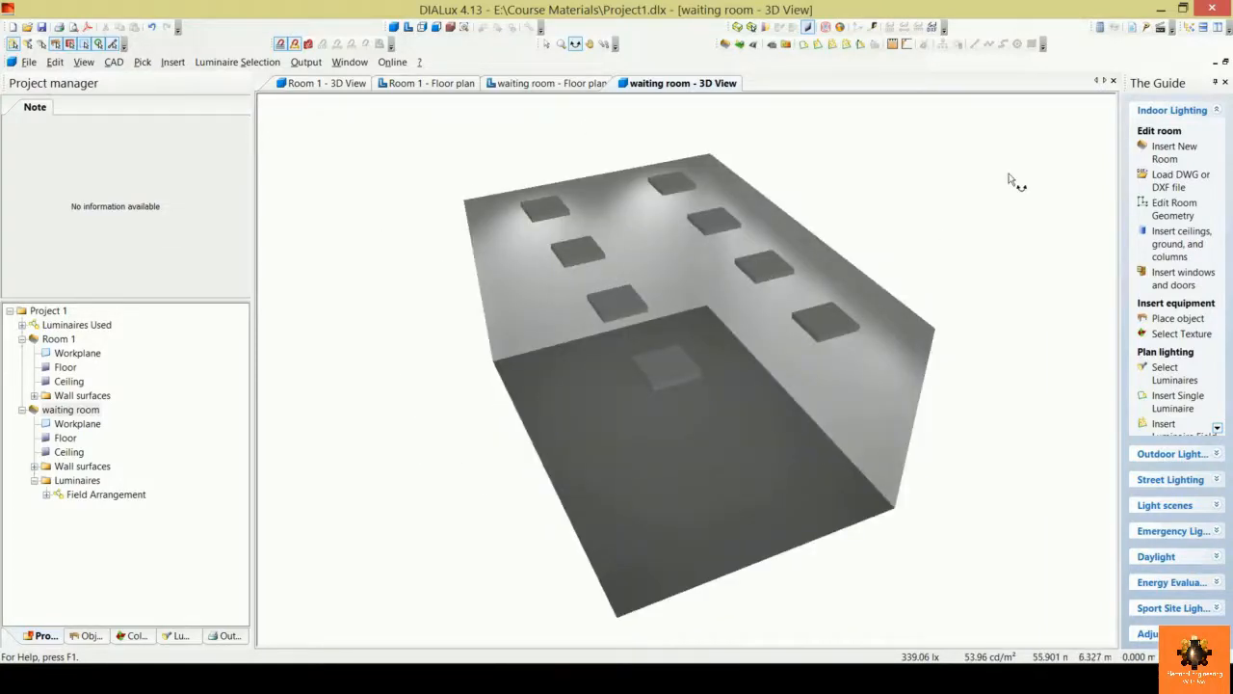
Step: Preview the waiting room's single sheet output with its right margin moved inward and the page fitted to width
left_click(1134, 28)
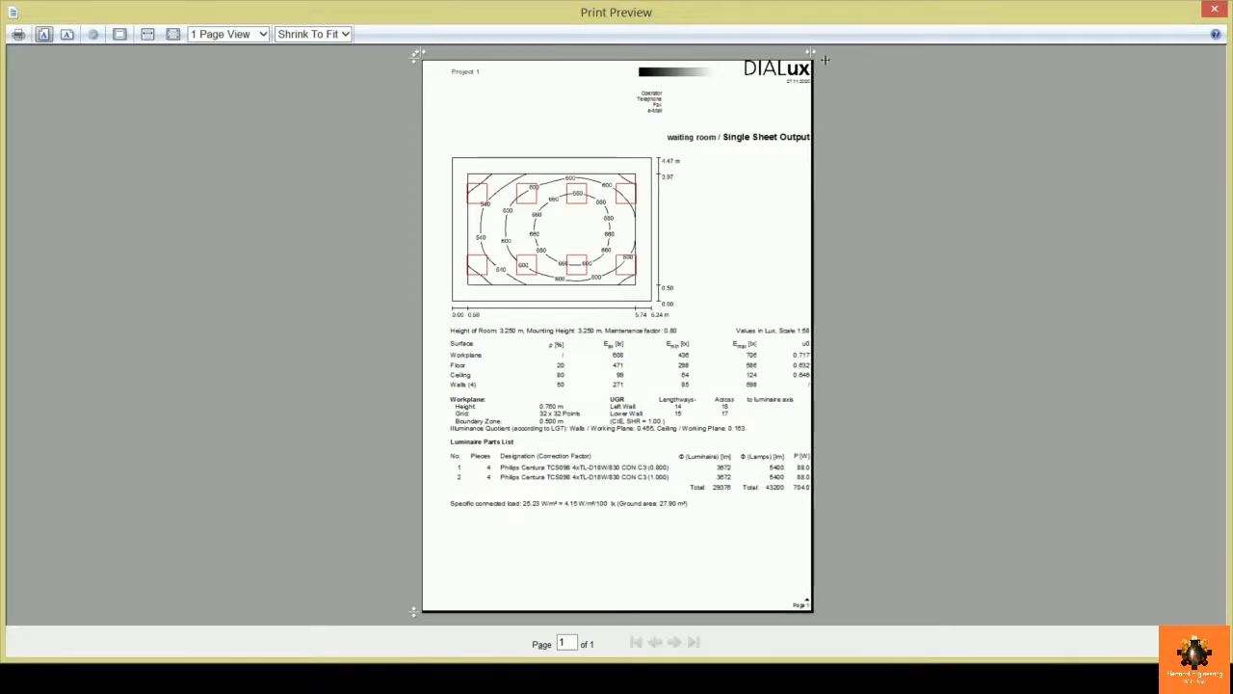
left_click_drag(813, 60, 790, 60)
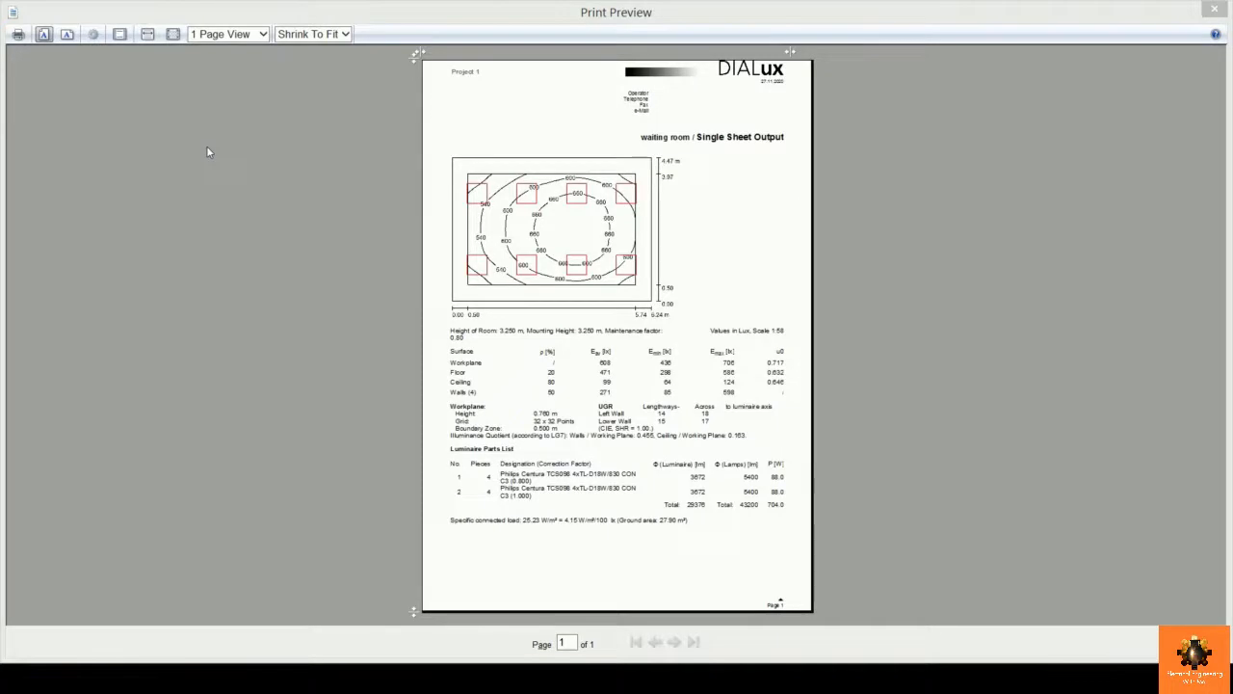
left_click(148, 34)
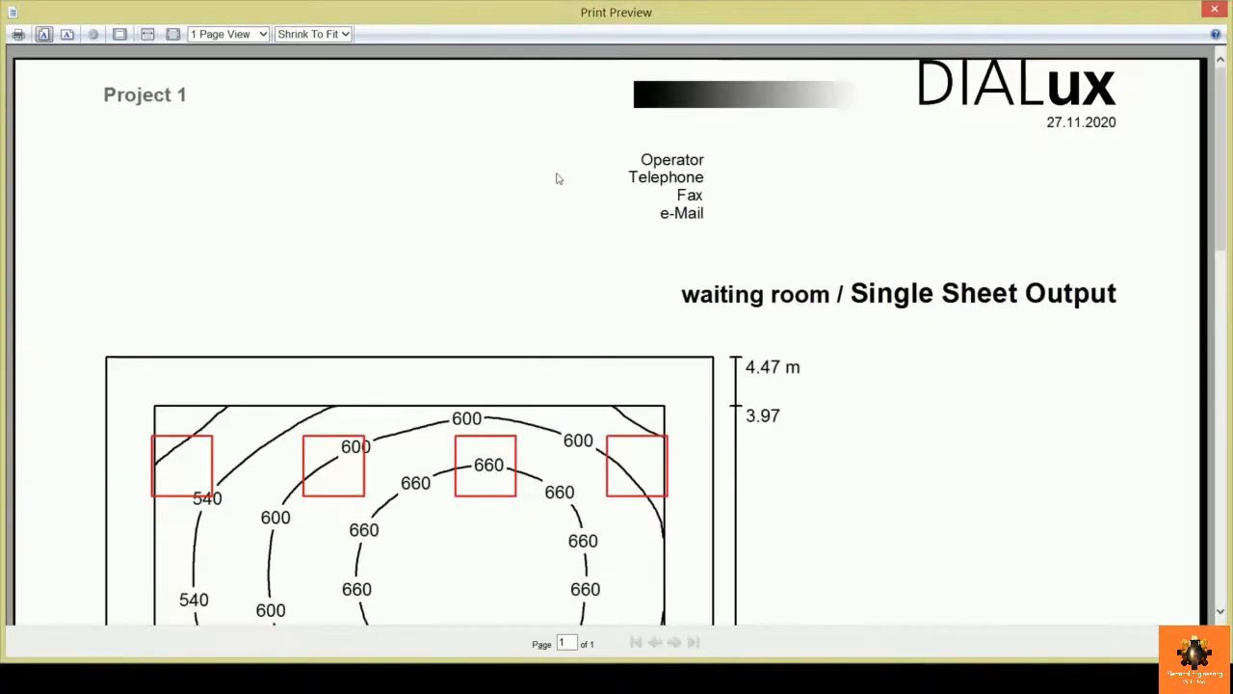
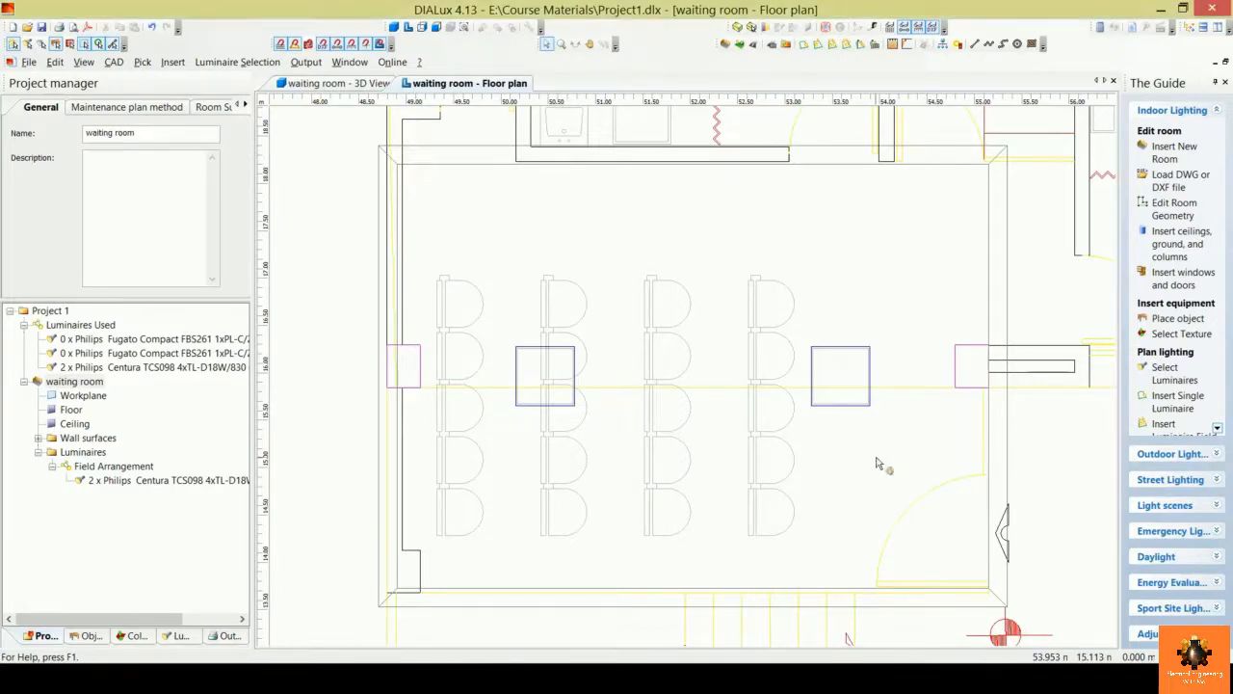
Step: Survey the hospital floor plan from the waiting room to the wing with the patient rooms and their corridor
scroll(877, 463, "down", 3)
middle_click_drag(875, 467, 813, 550)
scroll(813, 550, "down", 2)
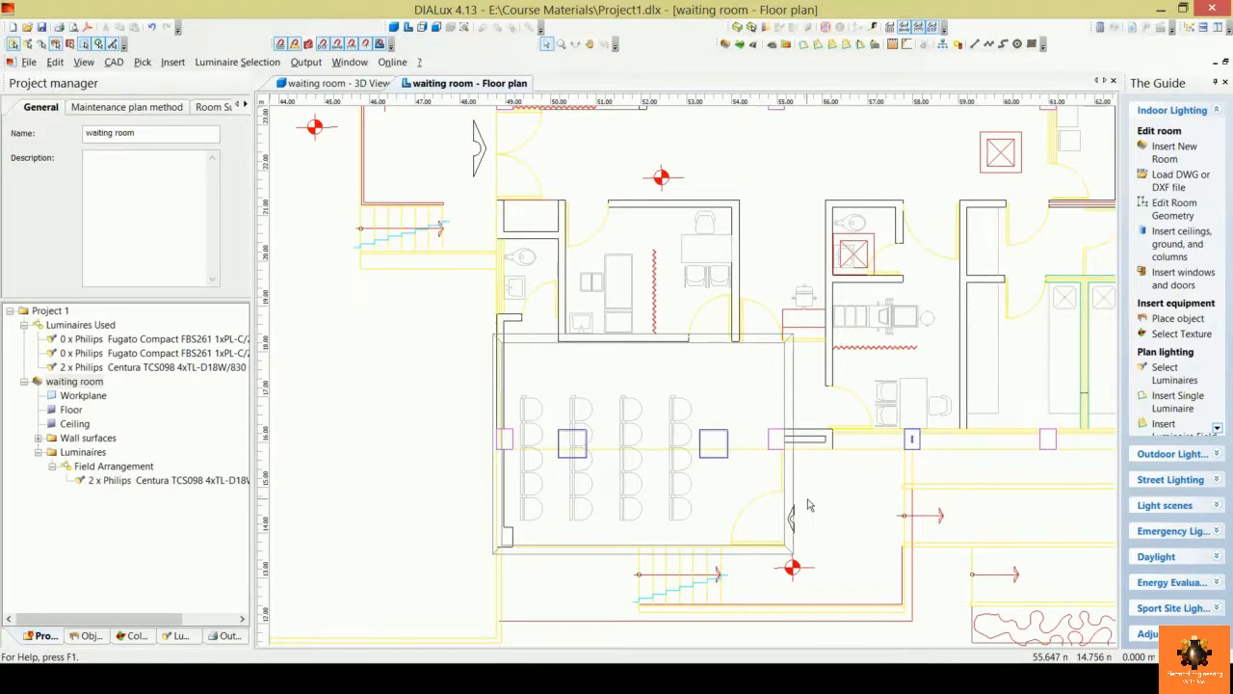
scroll(809, 504, "down", 1)
middle_click_drag(810, 504, 696, 548)
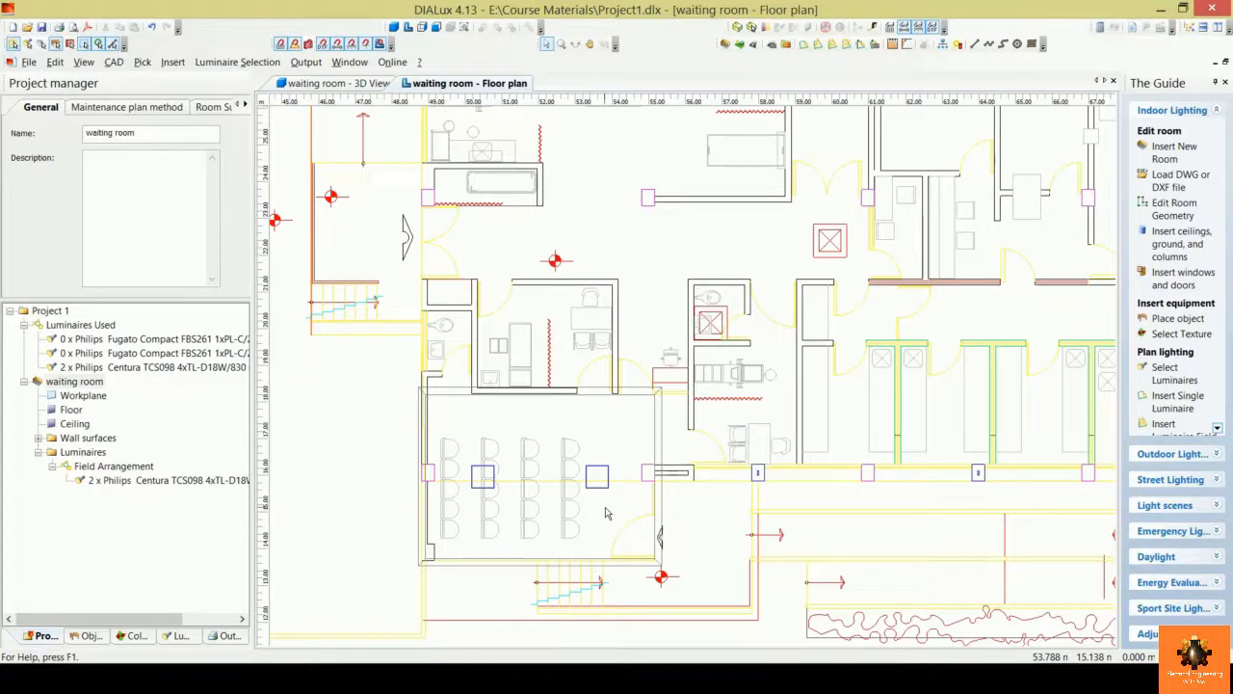
scroll(605, 512, "up", 1)
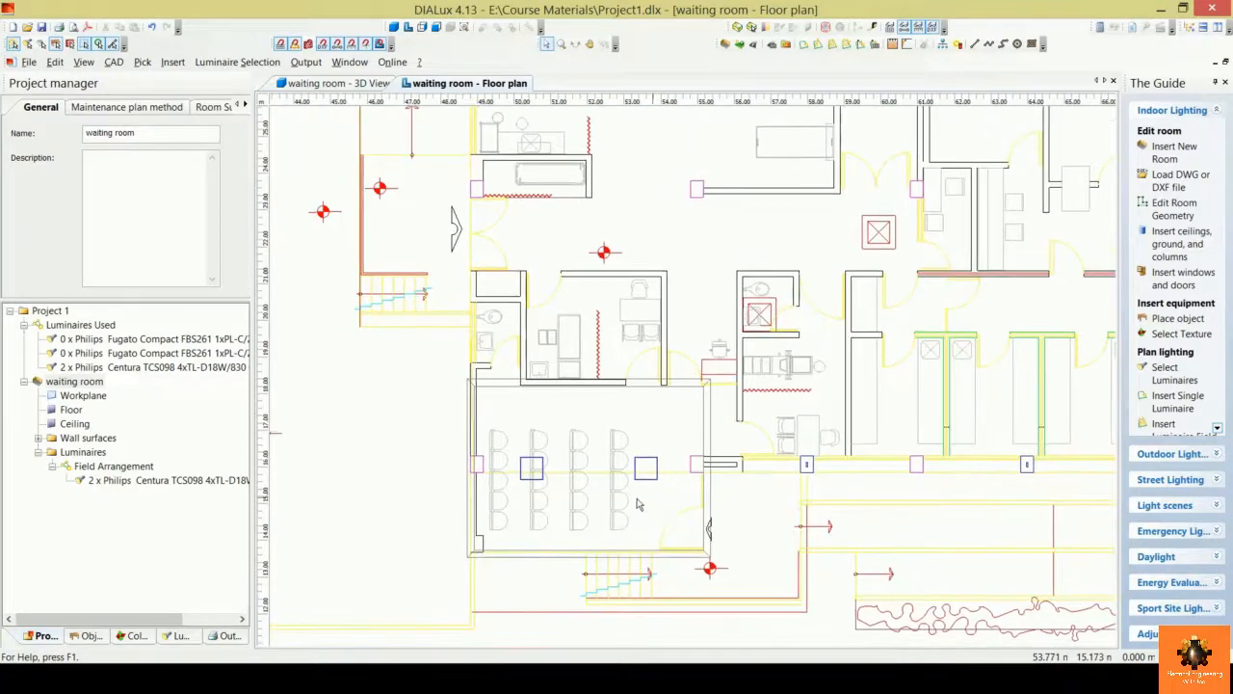
scroll(609, 496, "up", 1)
scroll(608, 495, "up", 2)
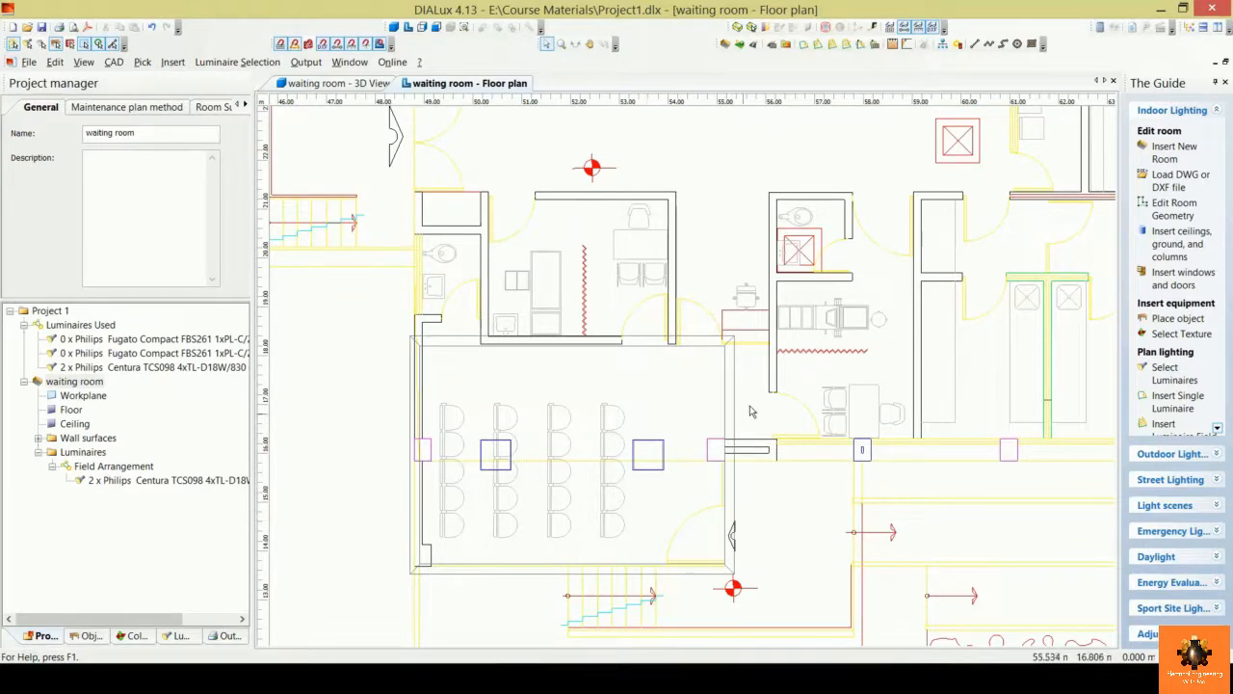
scroll(752, 410, "down", 3)
scroll(771, 399, "down", 5)
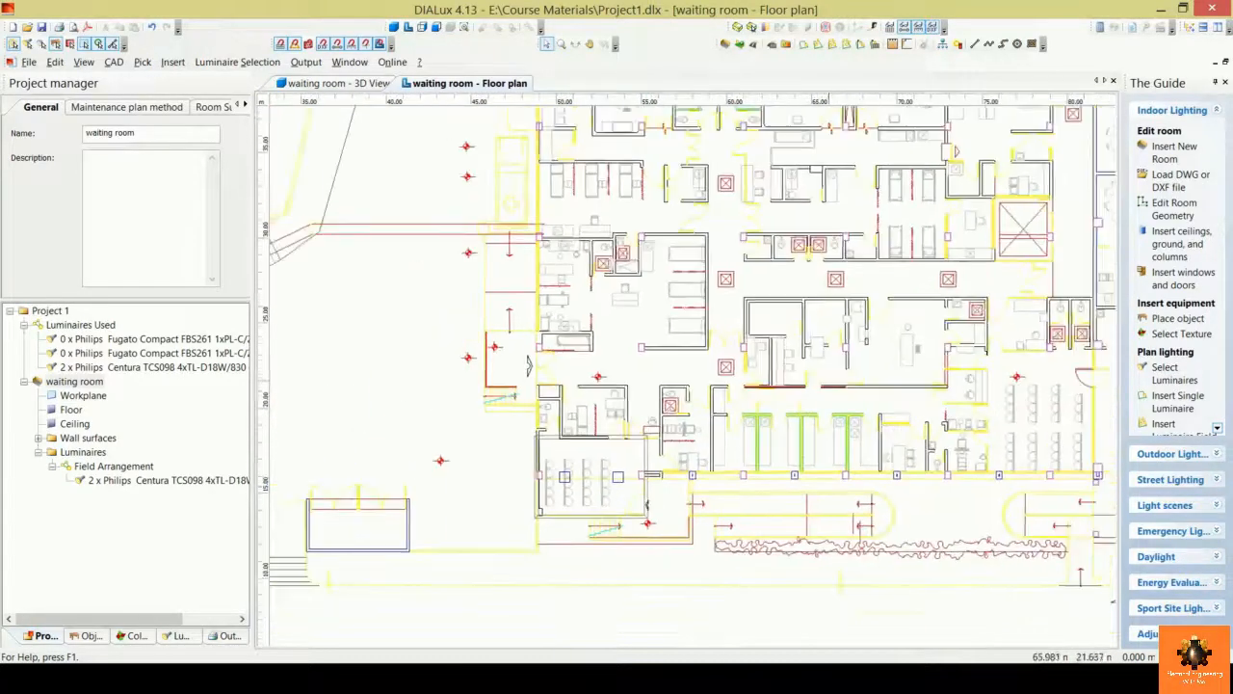
middle_click_drag(801, 356, 635, 517)
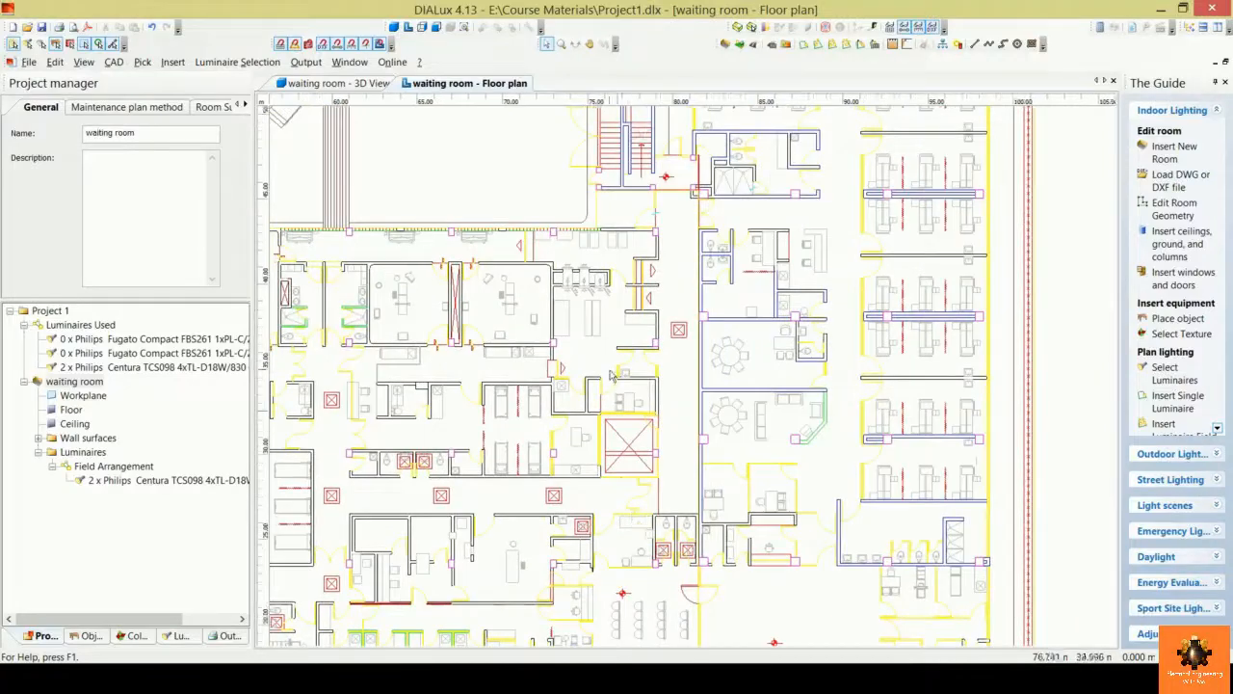
scroll(613, 372, "down", 1)
scroll(673, 332, "up", 3)
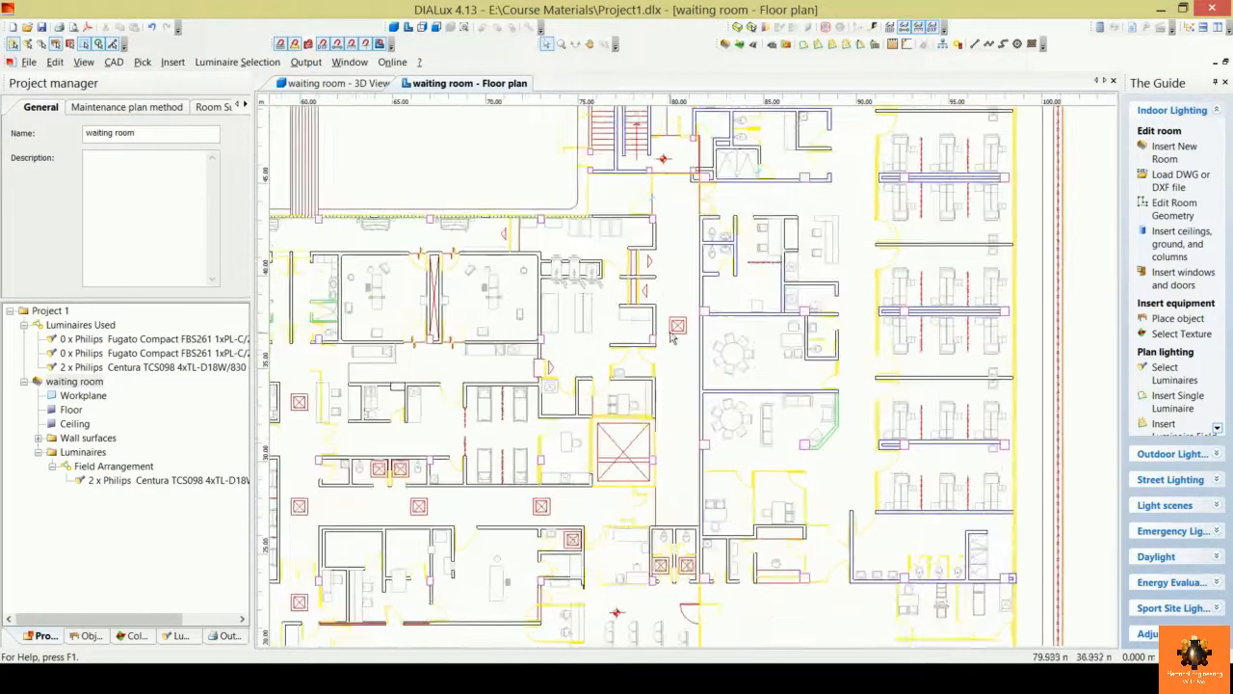
scroll(694, 340, "down", 4)
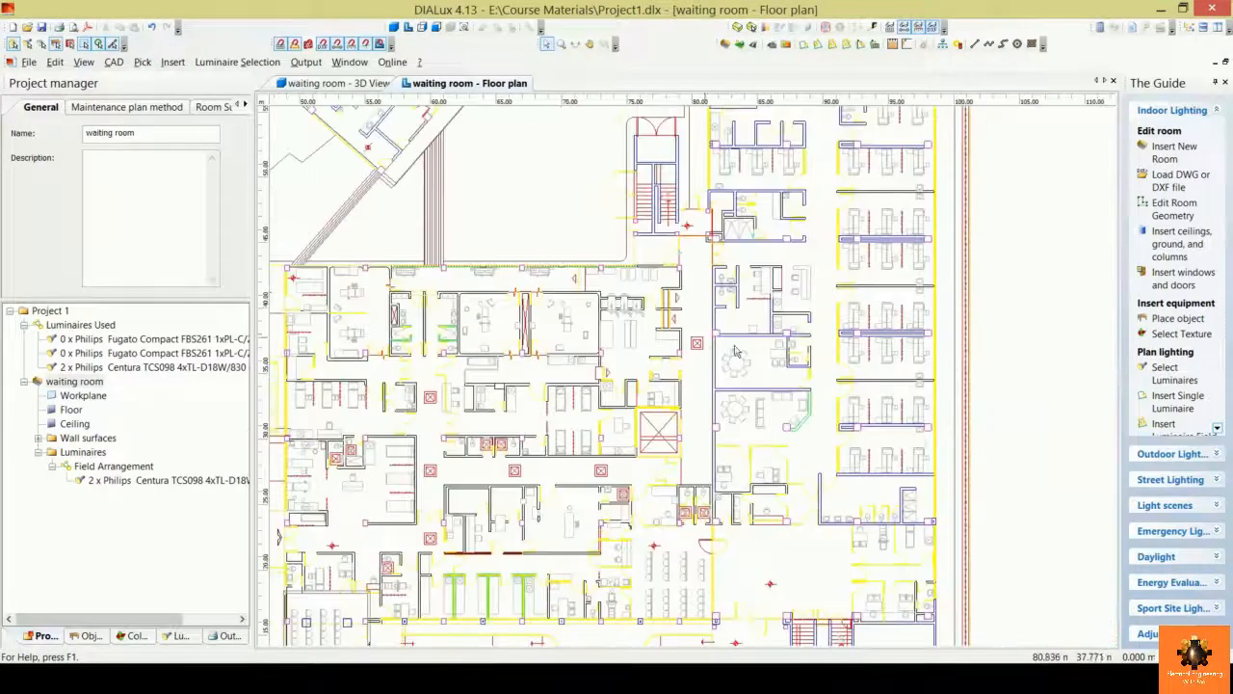
scroll(715, 236, "up", 4)
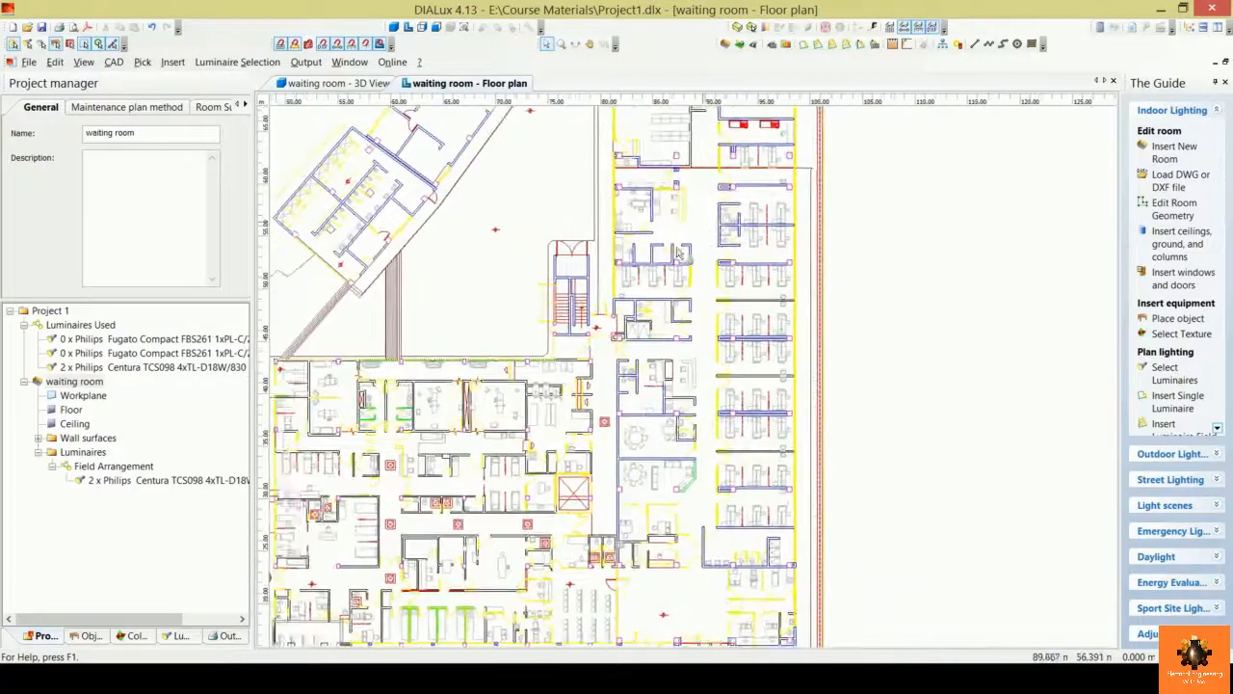
middle_click_drag(669, 251, 673, 242)
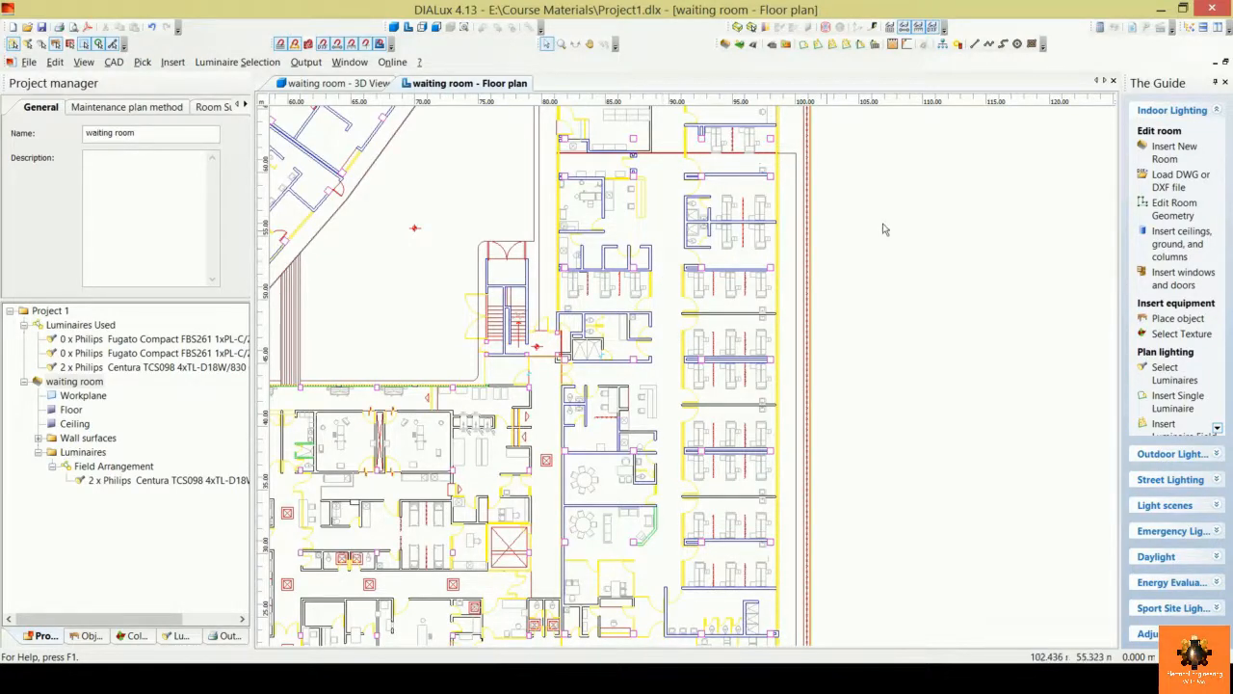
Step: Insert a new room into the project and locate the patient wing's corridor on its floor plan
left_click(1201, 152)
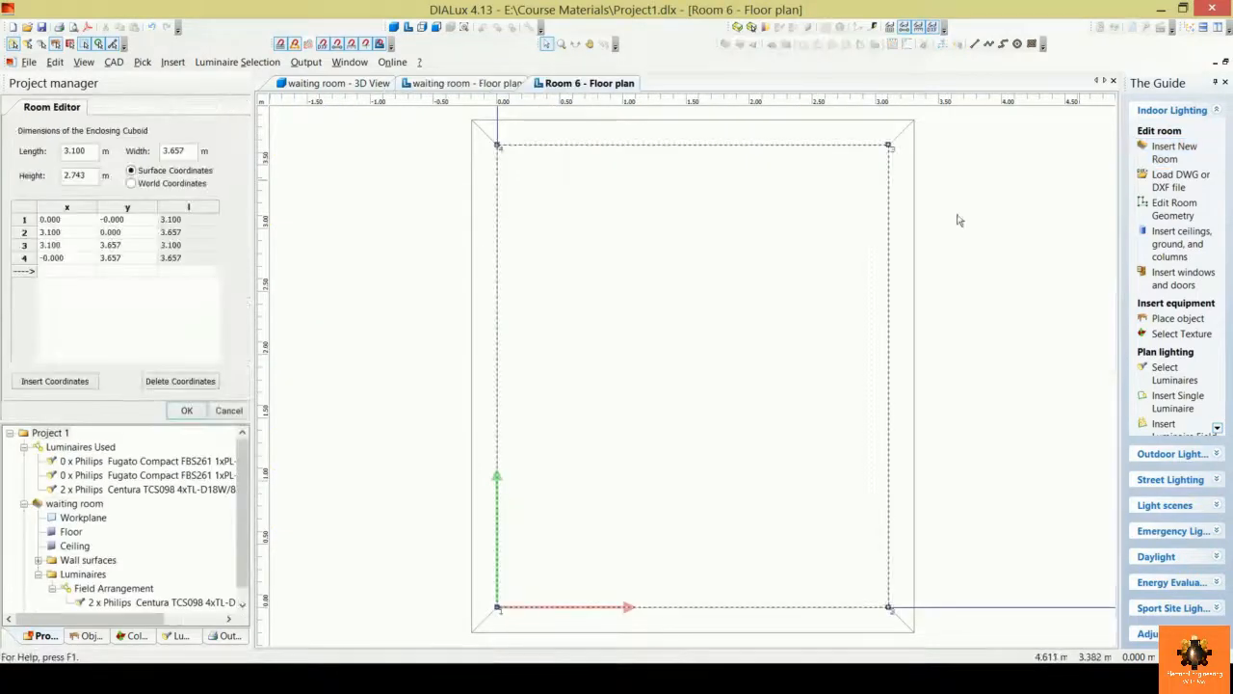
scroll(732, 283, "down", 7)
scroll(781, 280, "down", 5)
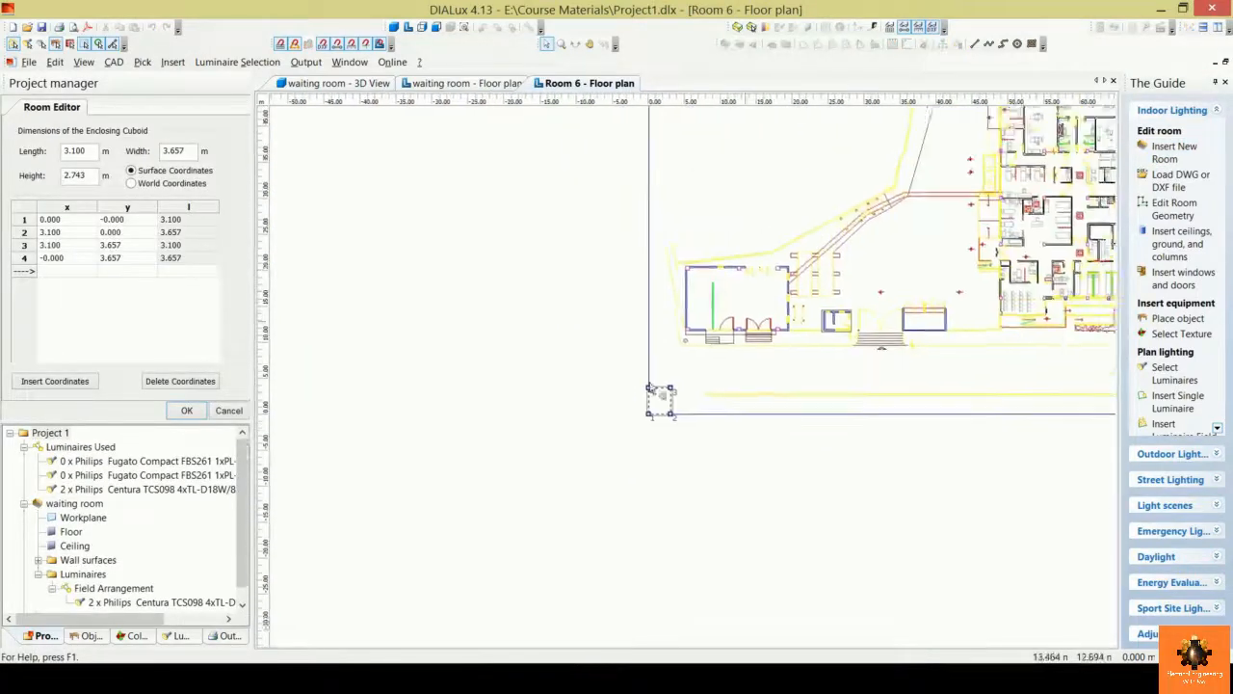
scroll(663, 247, "up", 5)
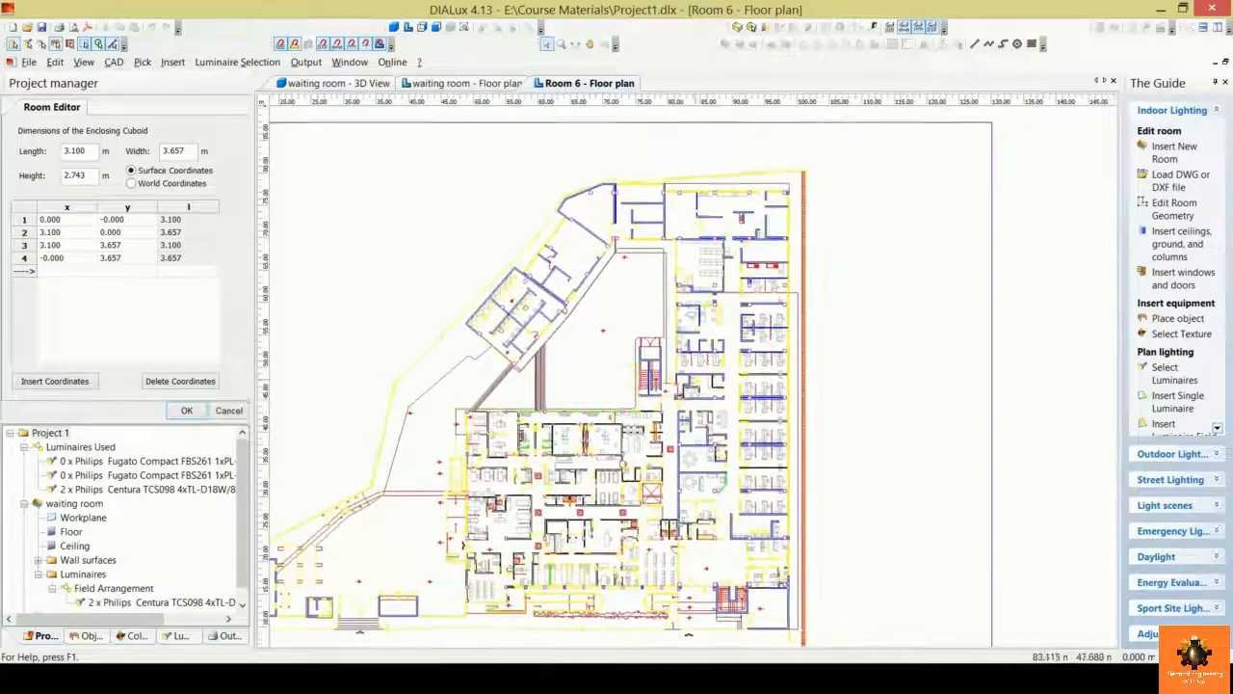
scroll(663, 246, "up", 3)
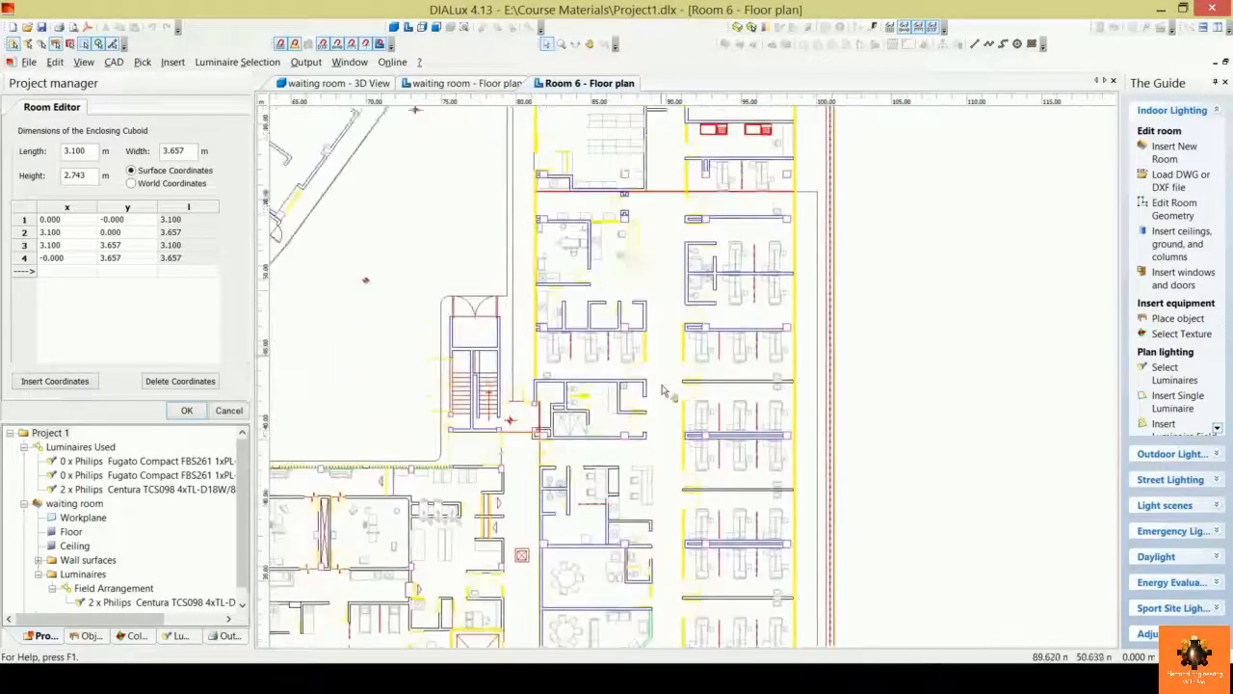
scroll(663, 203, "down", 1)
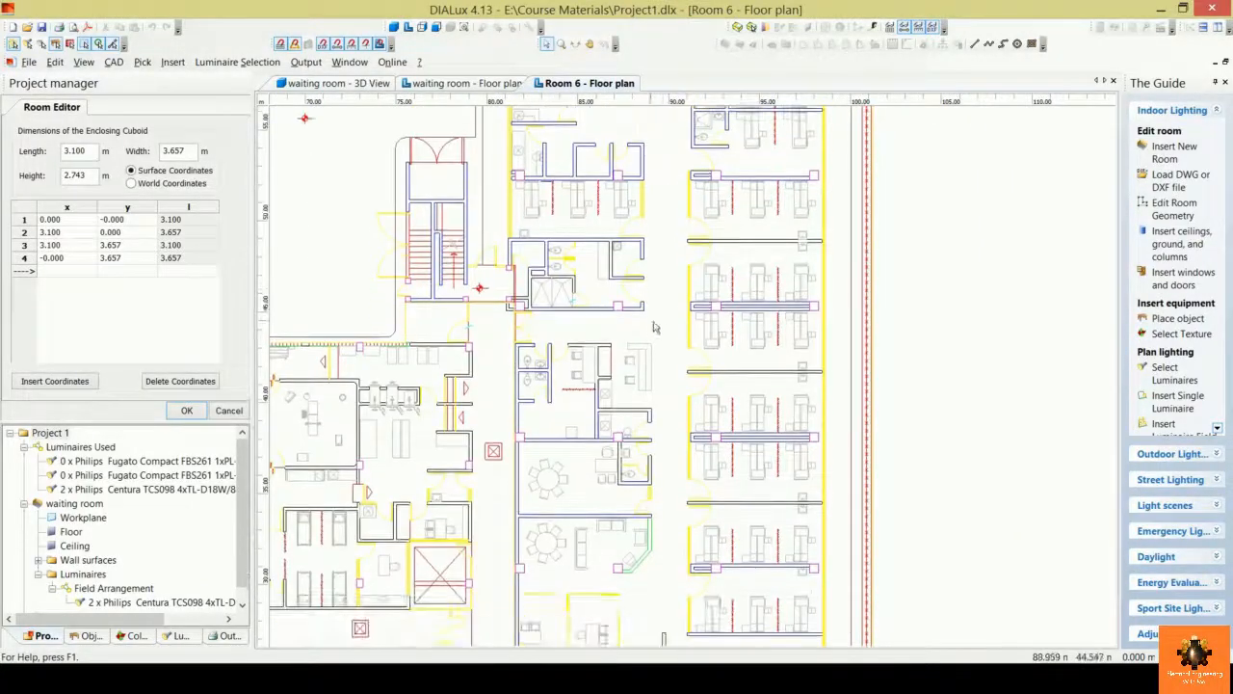
Step: Draw the new room's outline as a rectangle along the patient wing's corridor, starting at the wall corner of the lowest patient room
right_click(673, 338)
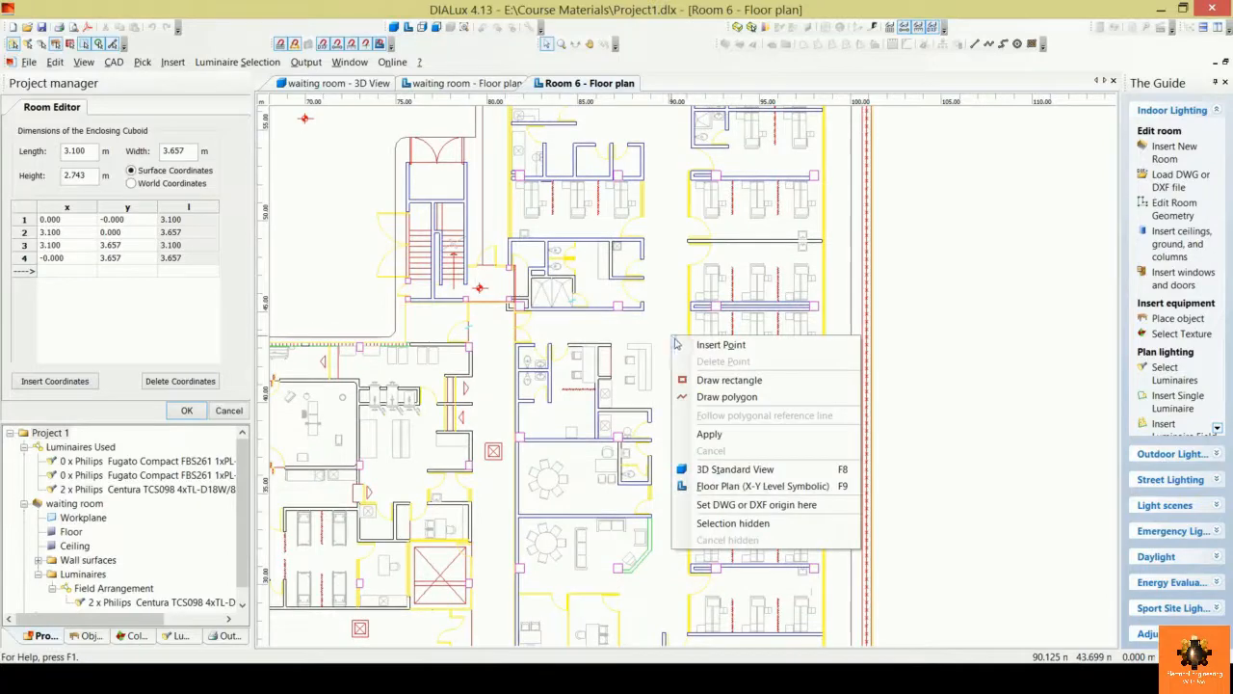
left_click(701, 380)
scroll(679, 437, "down", 2)
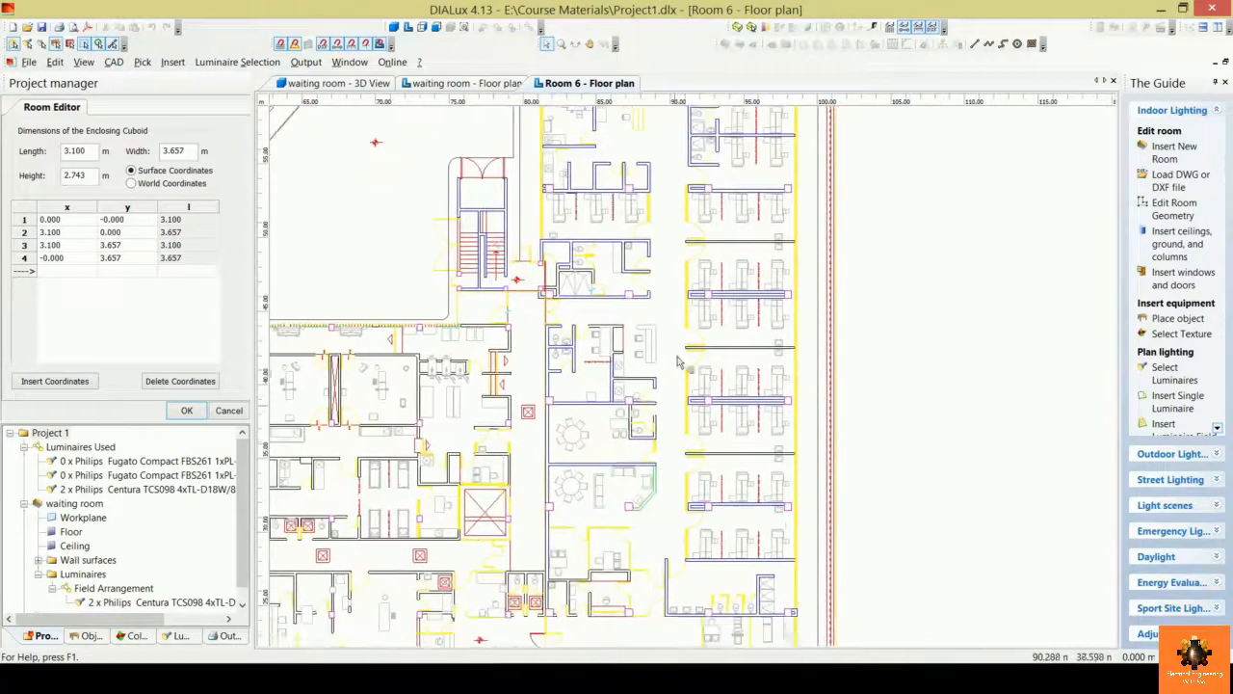
scroll(689, 508, "up", 2)
middle_click_drag(688, 506, 690, 421)
scroll(694, 458, "up", 1)
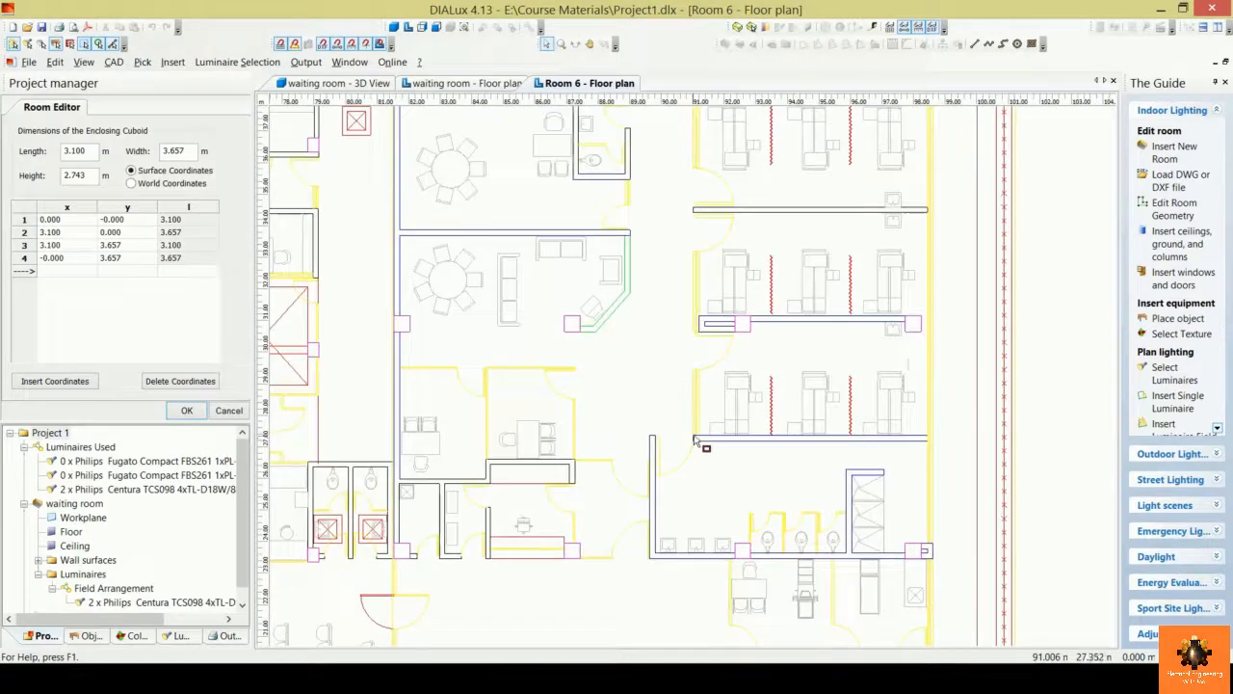
left_click(693, 438)
scroll(641, 217, "down", 1)
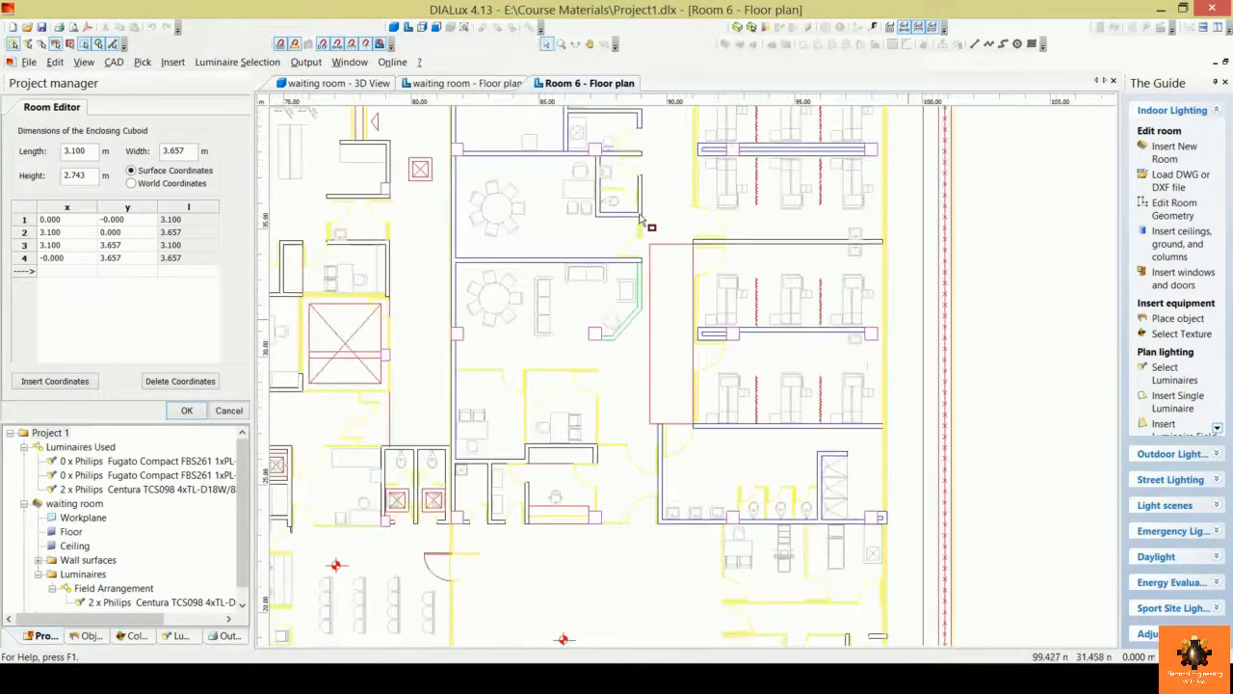
middle_click_drag(639, 214, 648, 427)
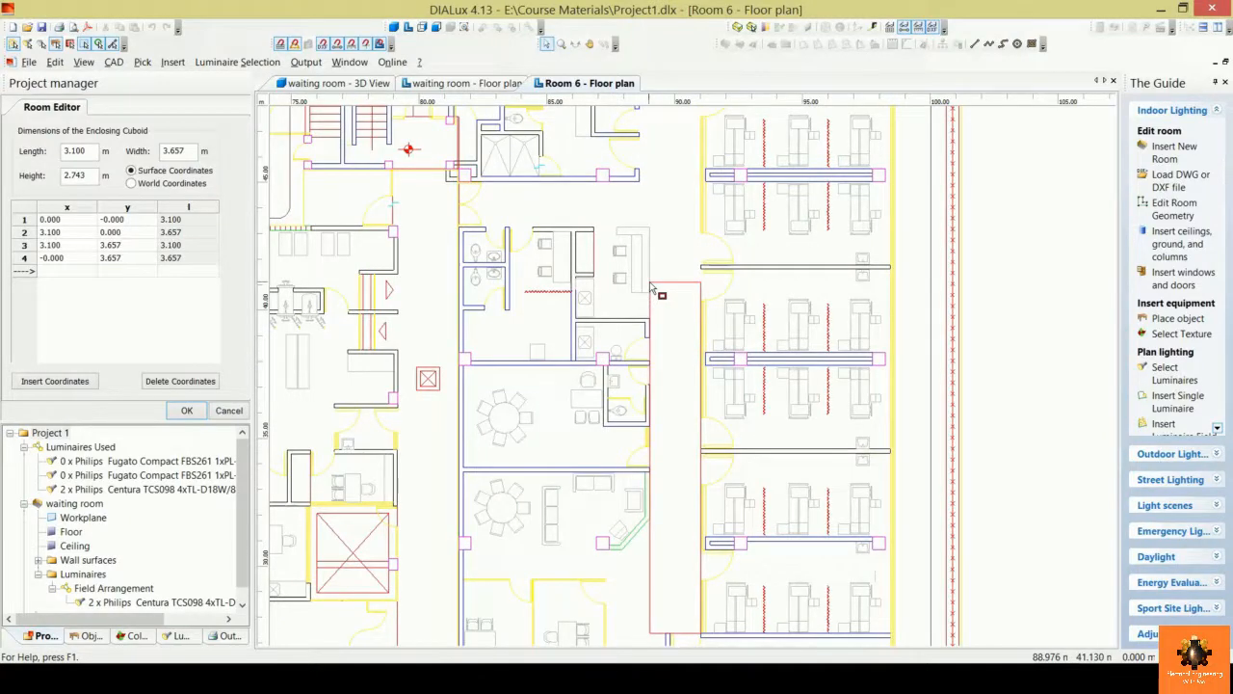
Step: Draw the new room's rectangular outline over the long vertical corridor between the office rows, about 1.9 m by 34.2 m
scroll(651, 288, "down", 1)
middle_click_drag(652, 287, 646, 358)
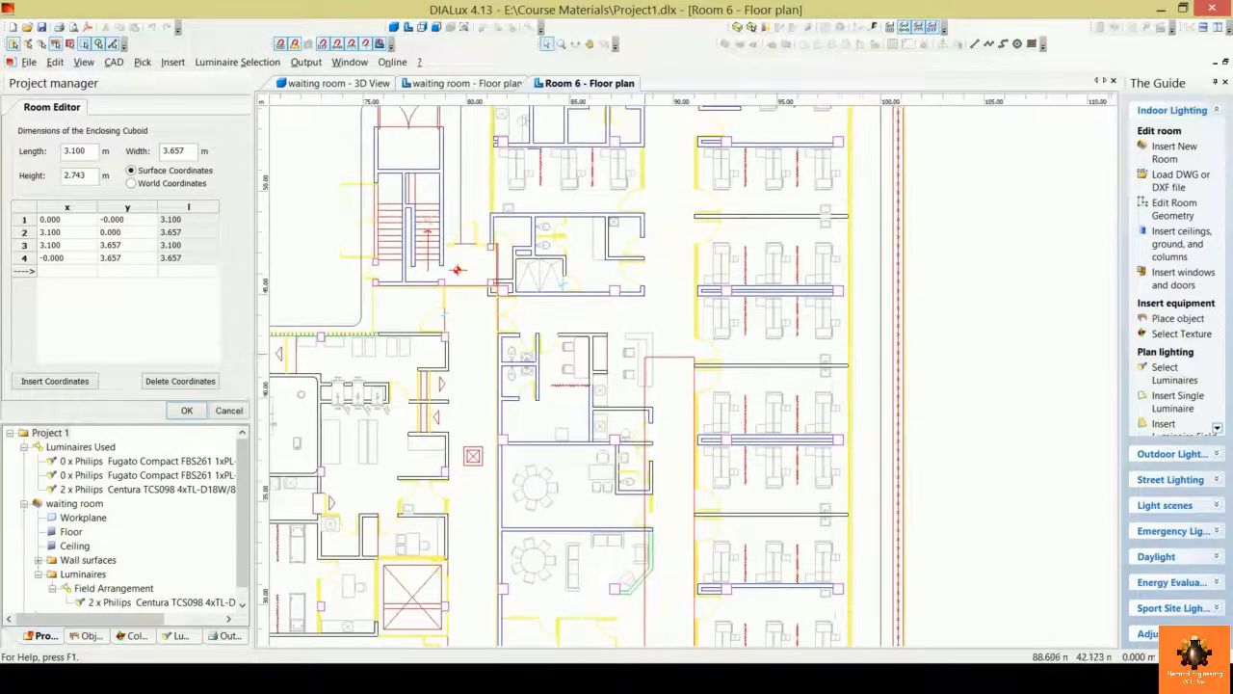
scroll(695, 223, "down", 4)
scroll(696, 217, "up", 2)
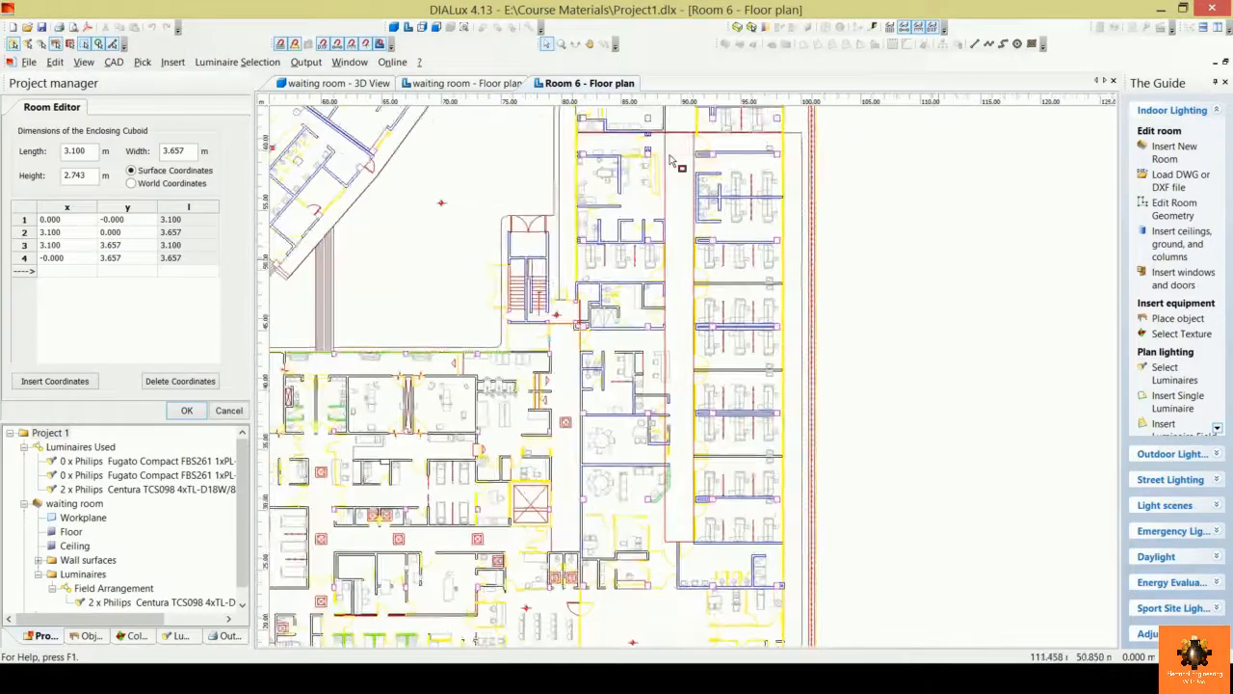
scroll(674, 160, "up", 2)
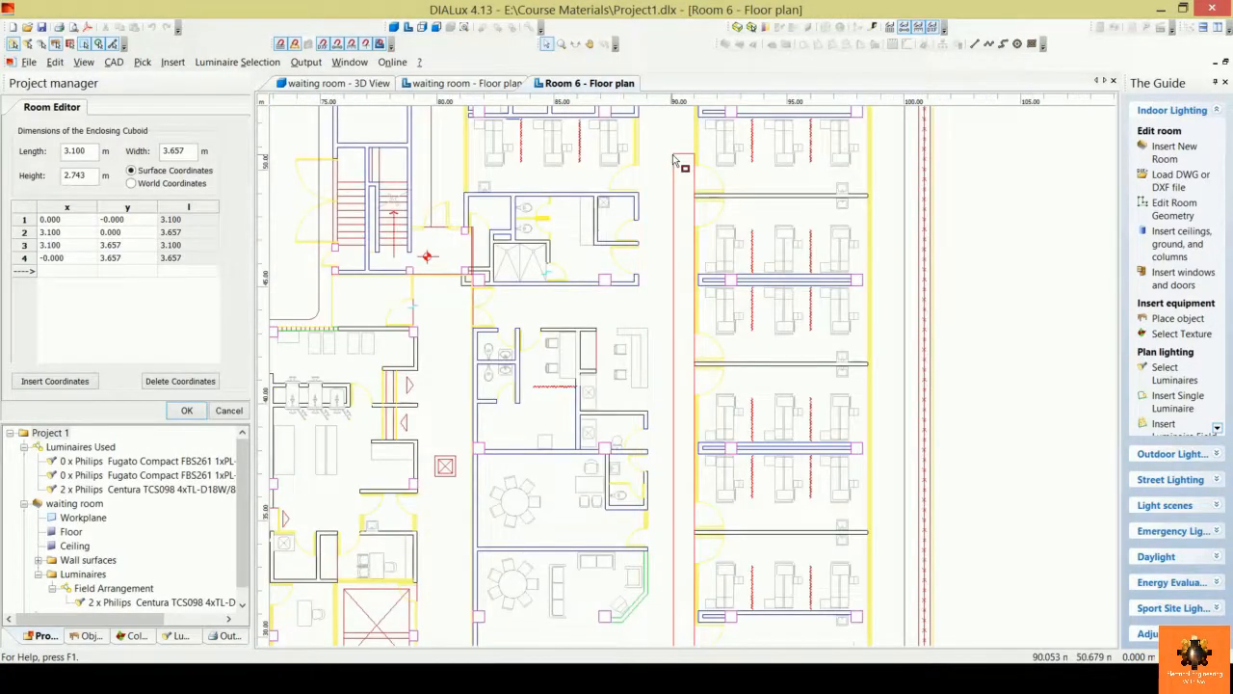
scroll(664, 134, "down", 1)
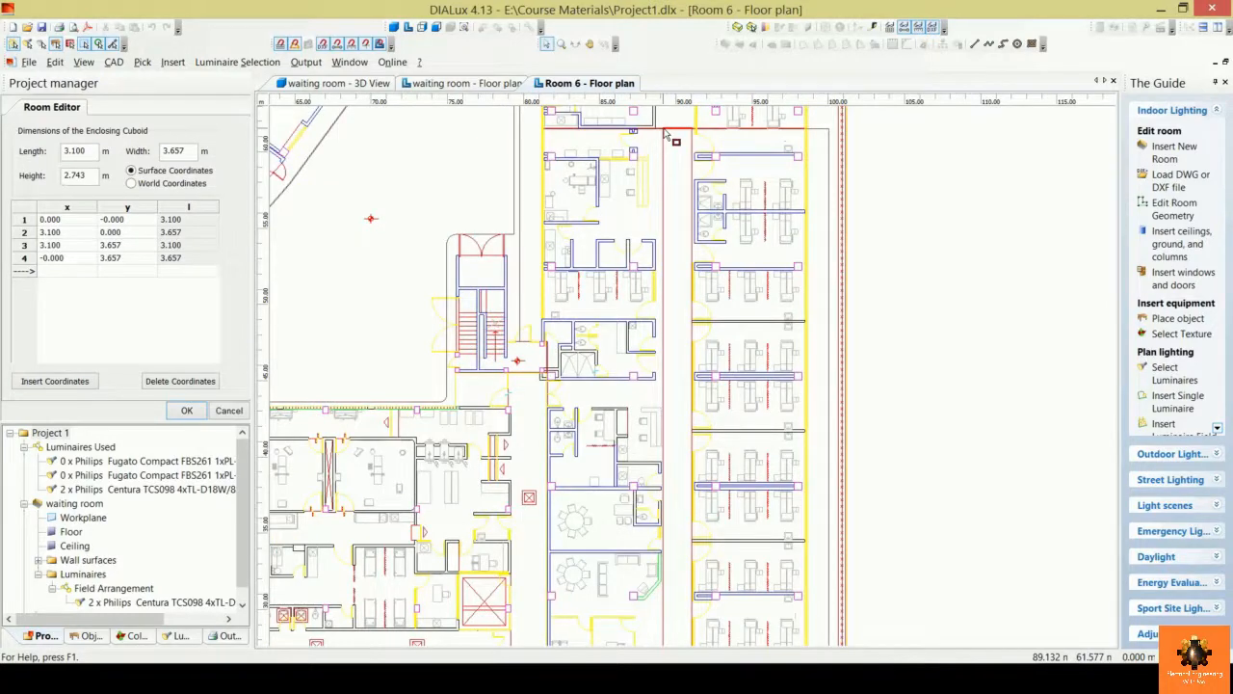
left_click(665, 134)
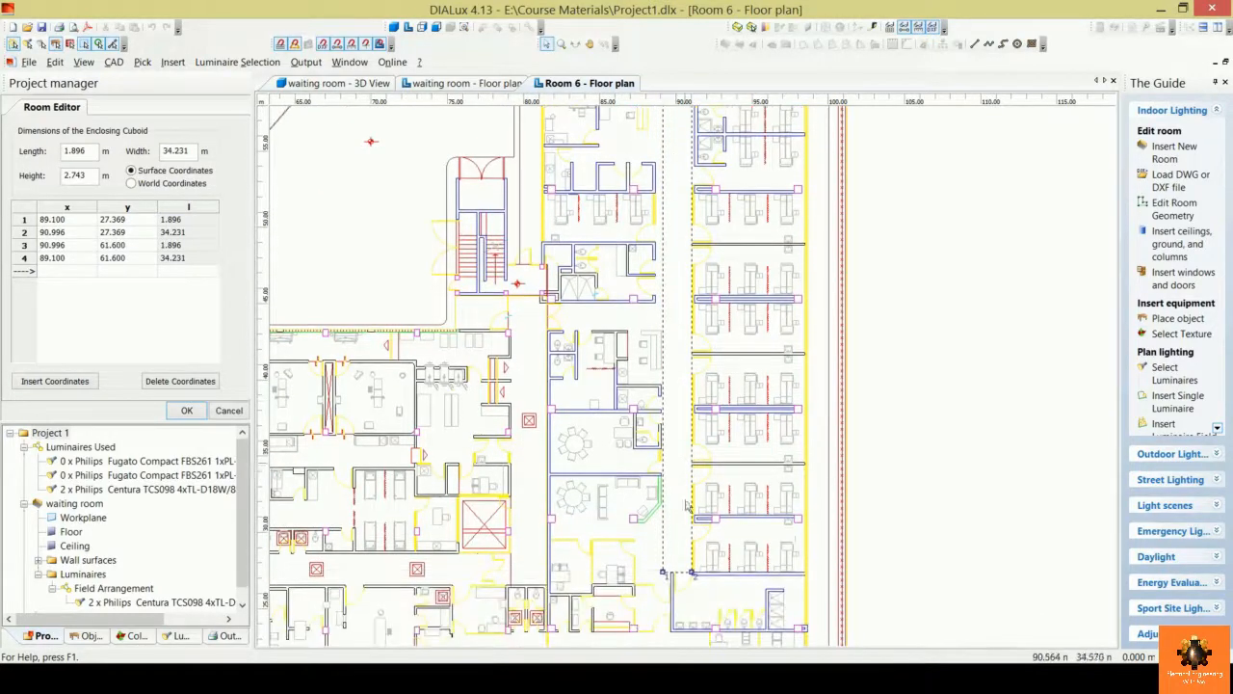
middle_click_drag(681, 303, 679, 431)
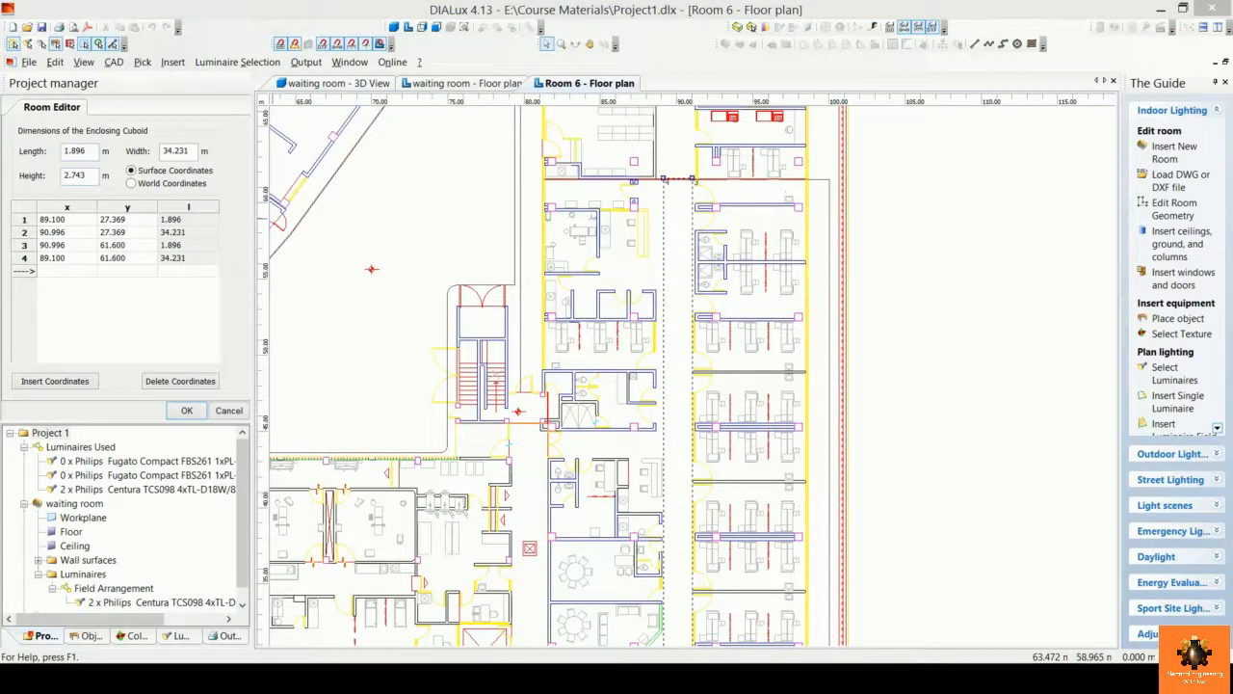
Step: Set the room height to 3.25 m and accept the room geometry
left_click(97, 154)
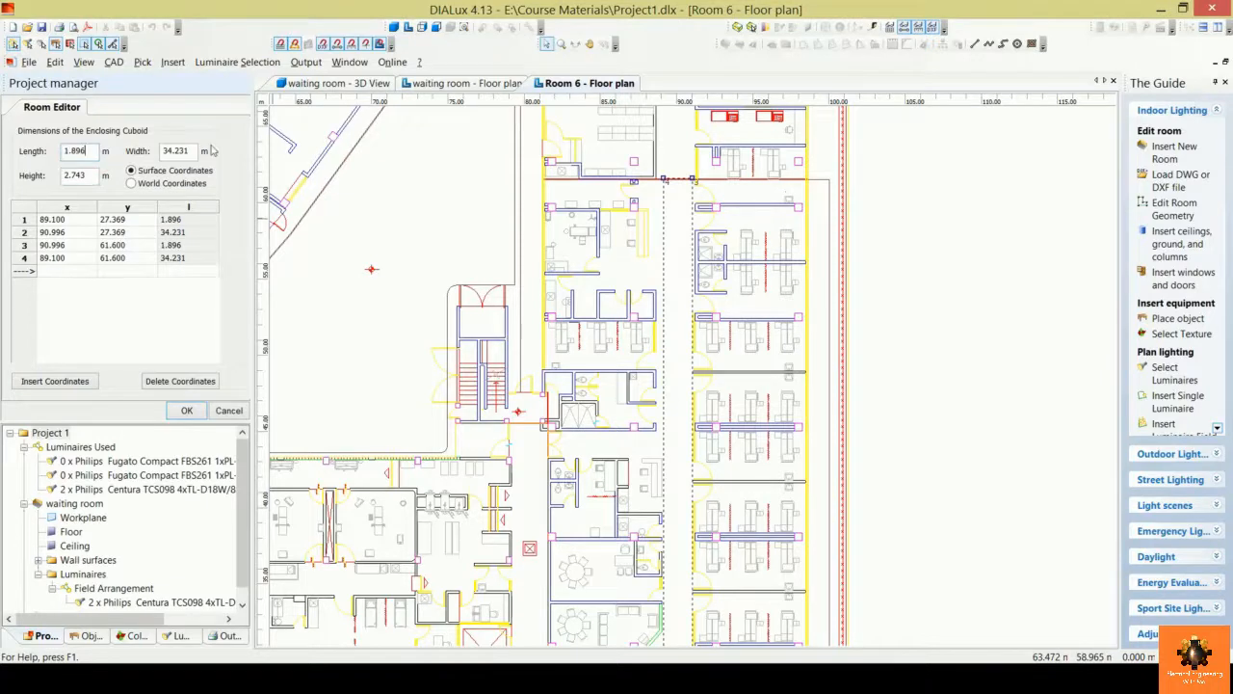
left_click_drag(189, 150, 162, 150)
left_click_drag(88, 175, 72, 175)
left_click(96, 176)
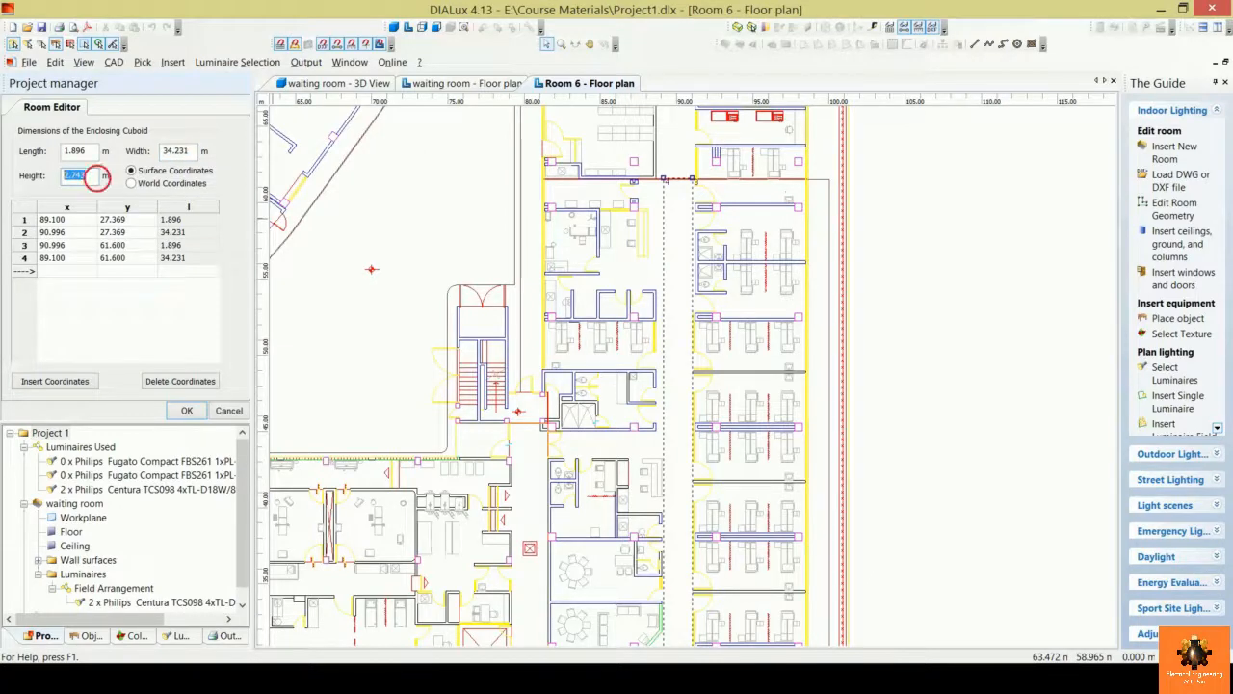
double_click(84, 175)
key("BackSpace")
type("3.25")
left_click(189, 412)
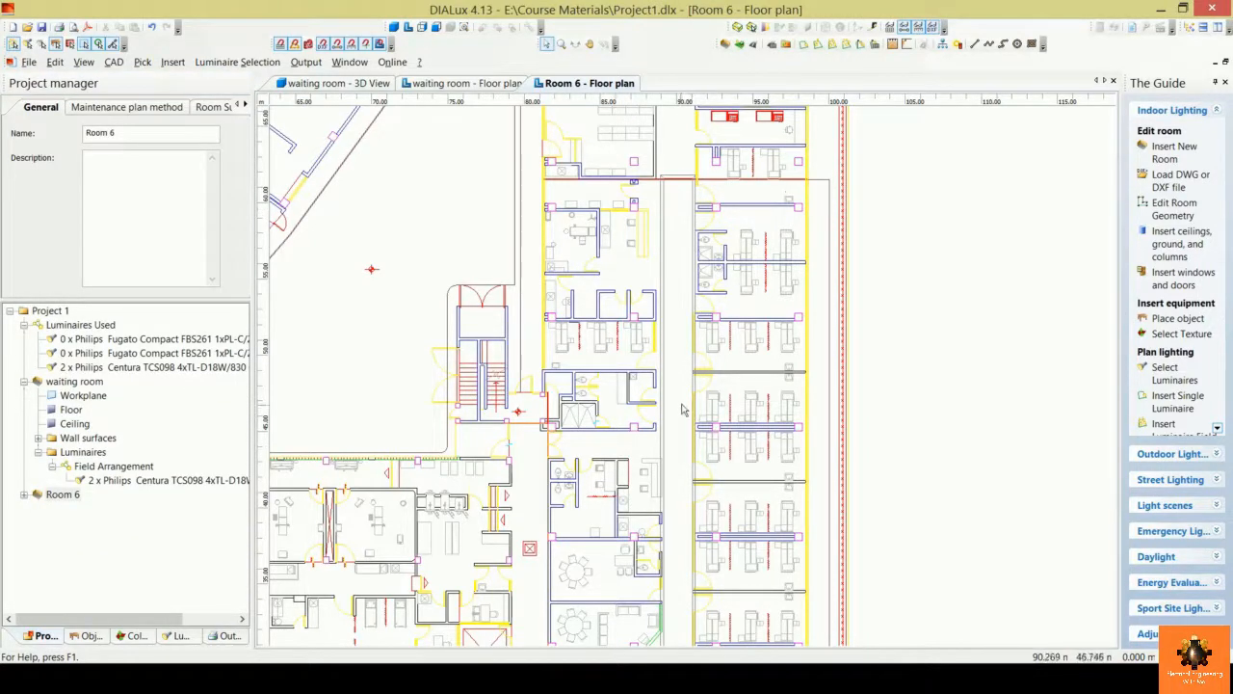
Step: Rename Room 6 as "corridor"
right_click(64, 495)
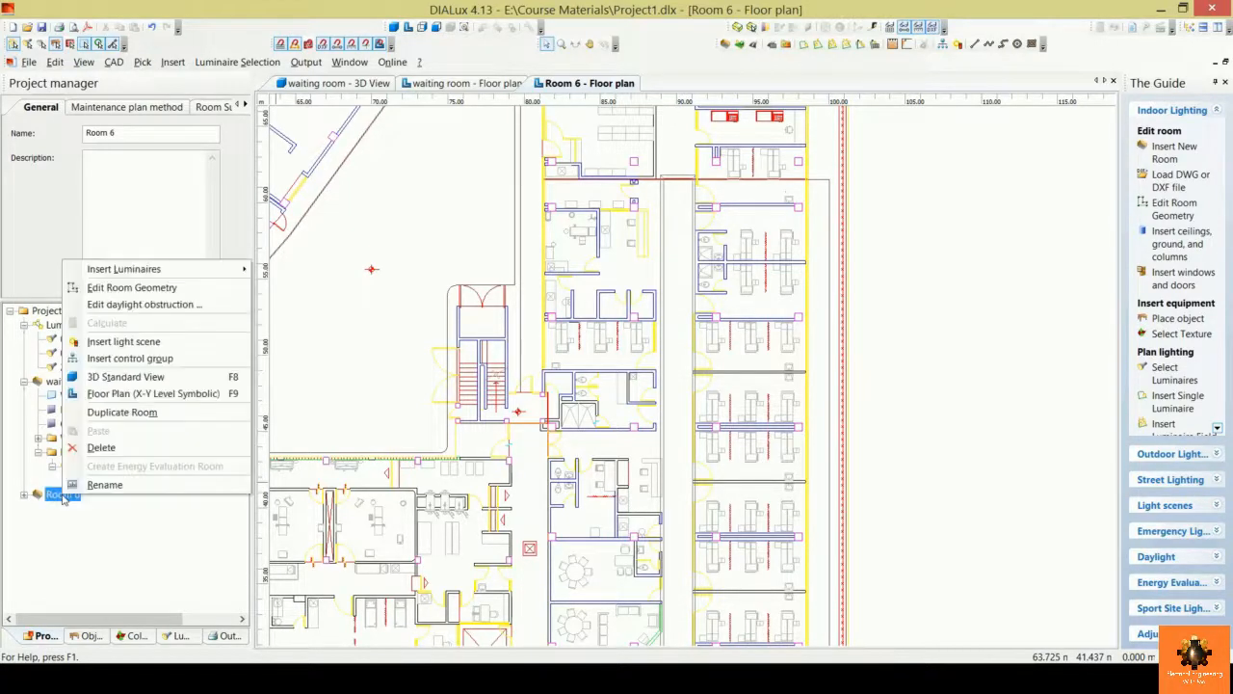
left_click(101, 485)
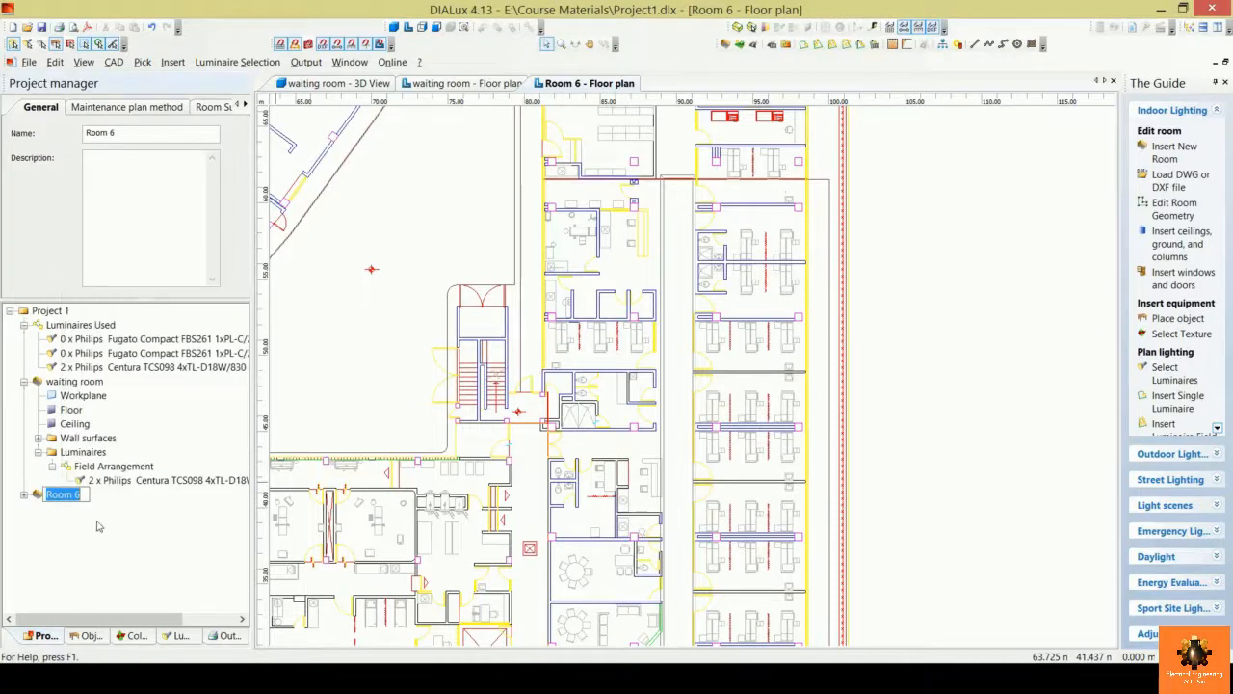
type("cor")
type("idor")
key("Left")
key("Left")
key("Left")
key("Left")
type("r")
key("Return")
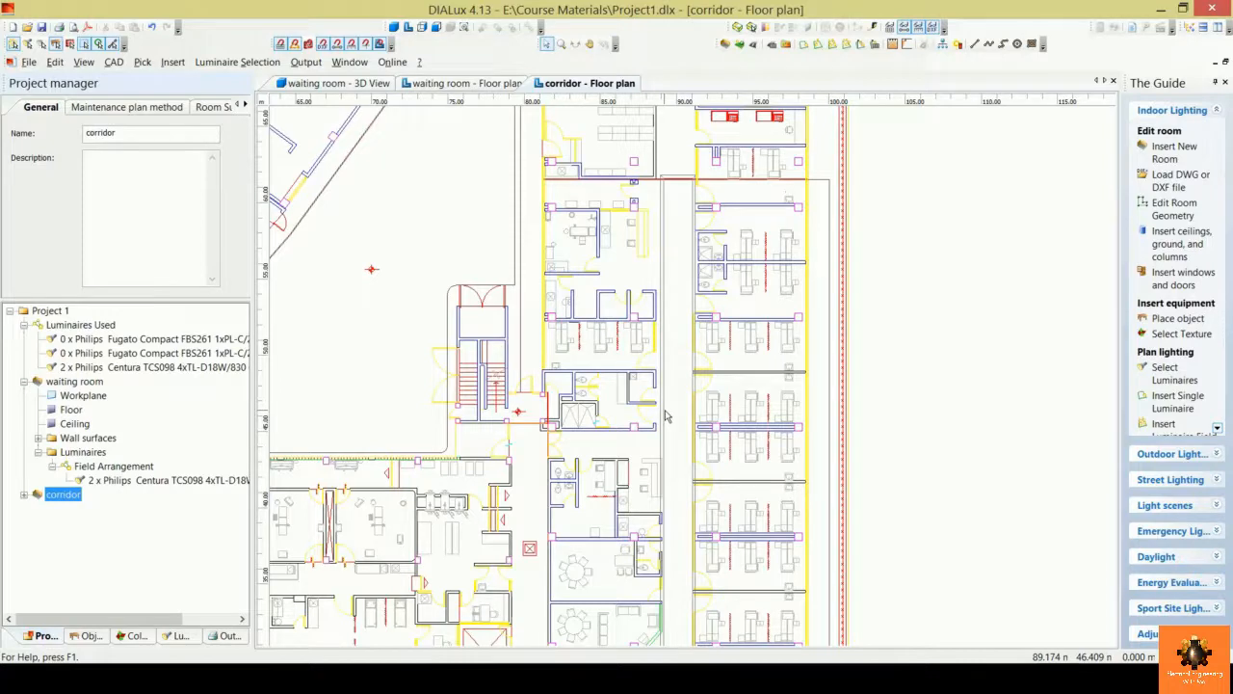
Step: Set the corridor workplane's height and wall zone to 0 m, and select the corridor room again
left_click(24, 494)
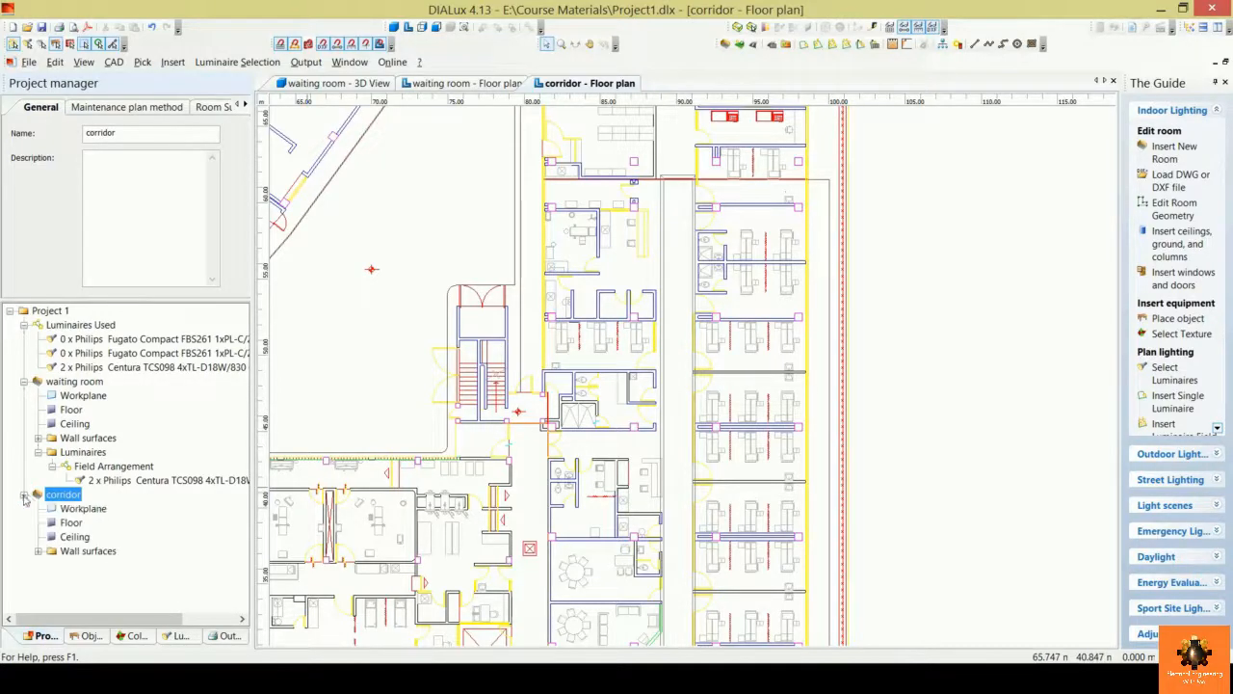
left_click(93, 509)
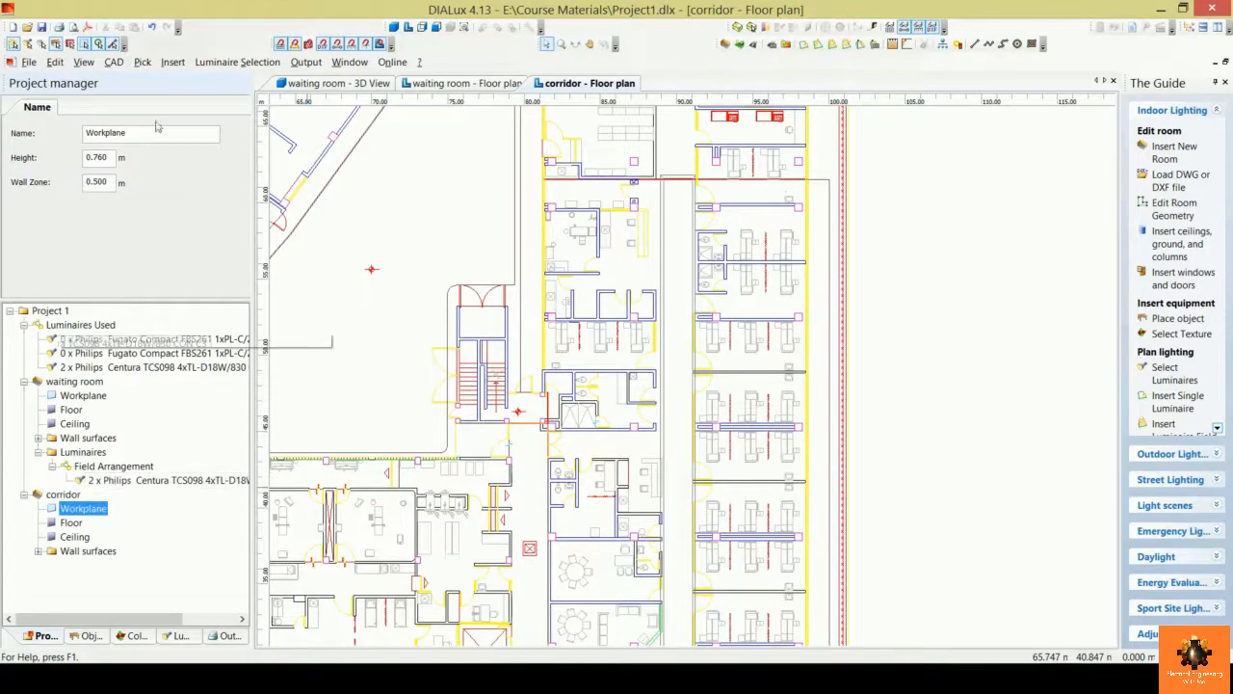
double_click(109, 157)
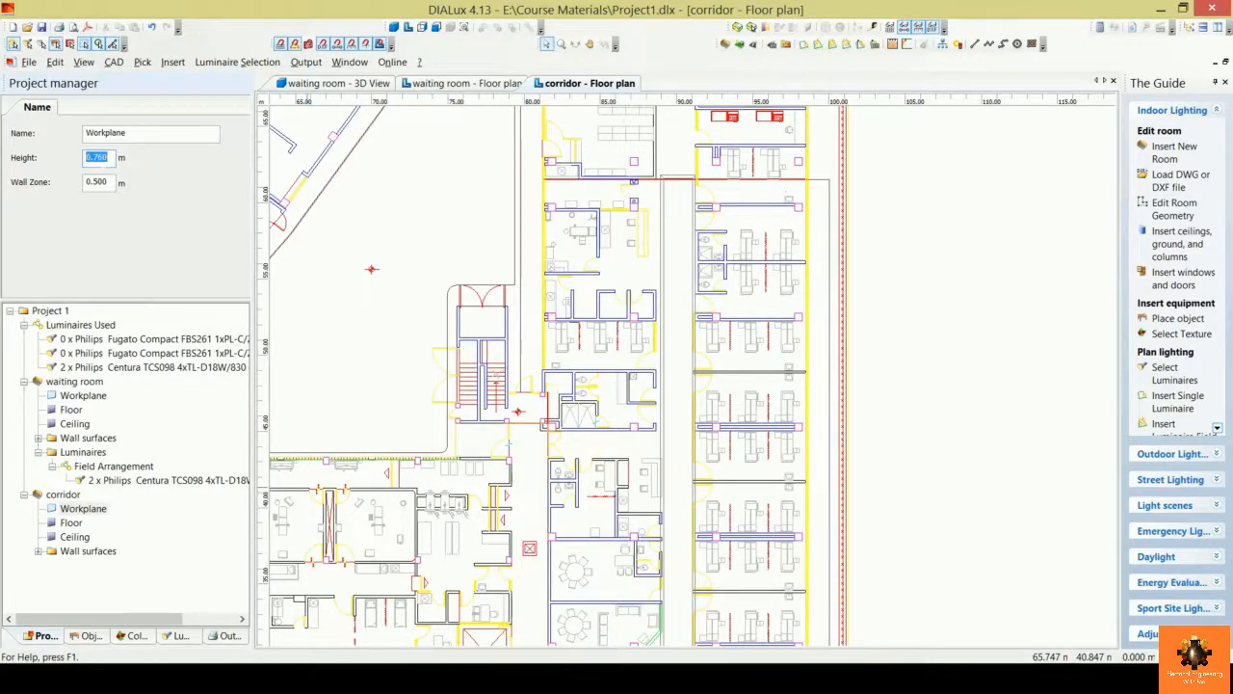
type("0")
double_click(116, 182)
type("0")
left_click(698, 398)
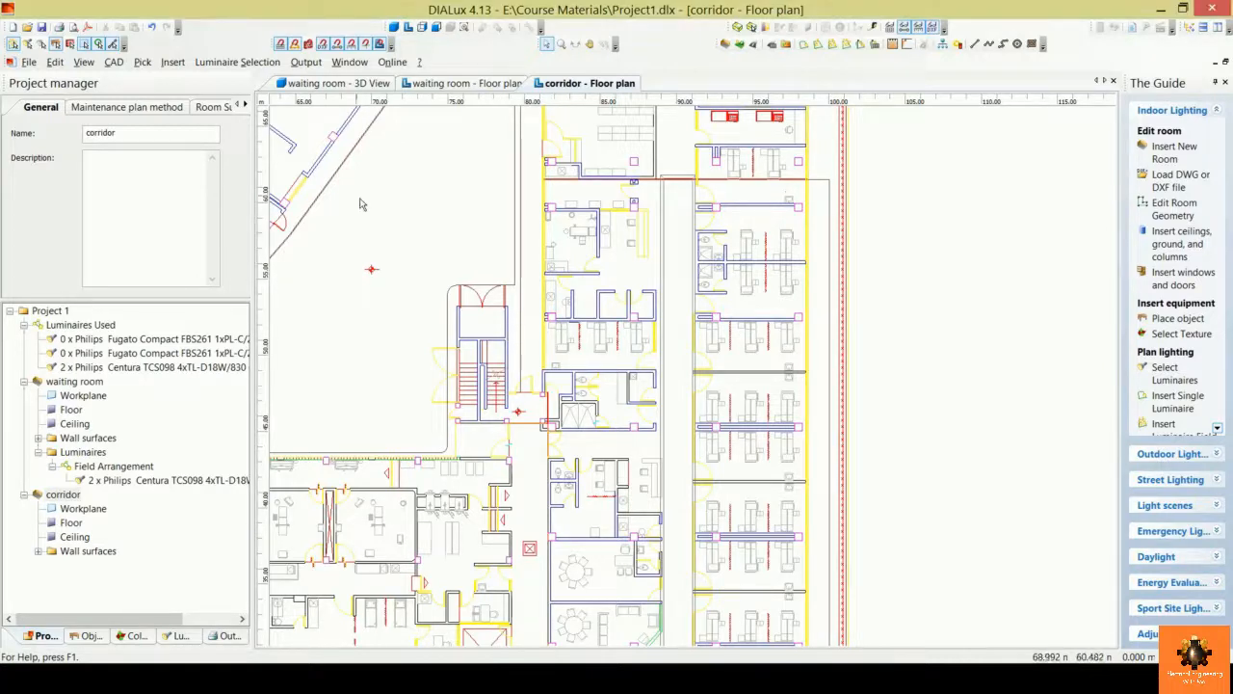
Step: Open the Philips Lighting catalogue and filter the indoor luminaires by family code FBS261
left_click(271, 63)
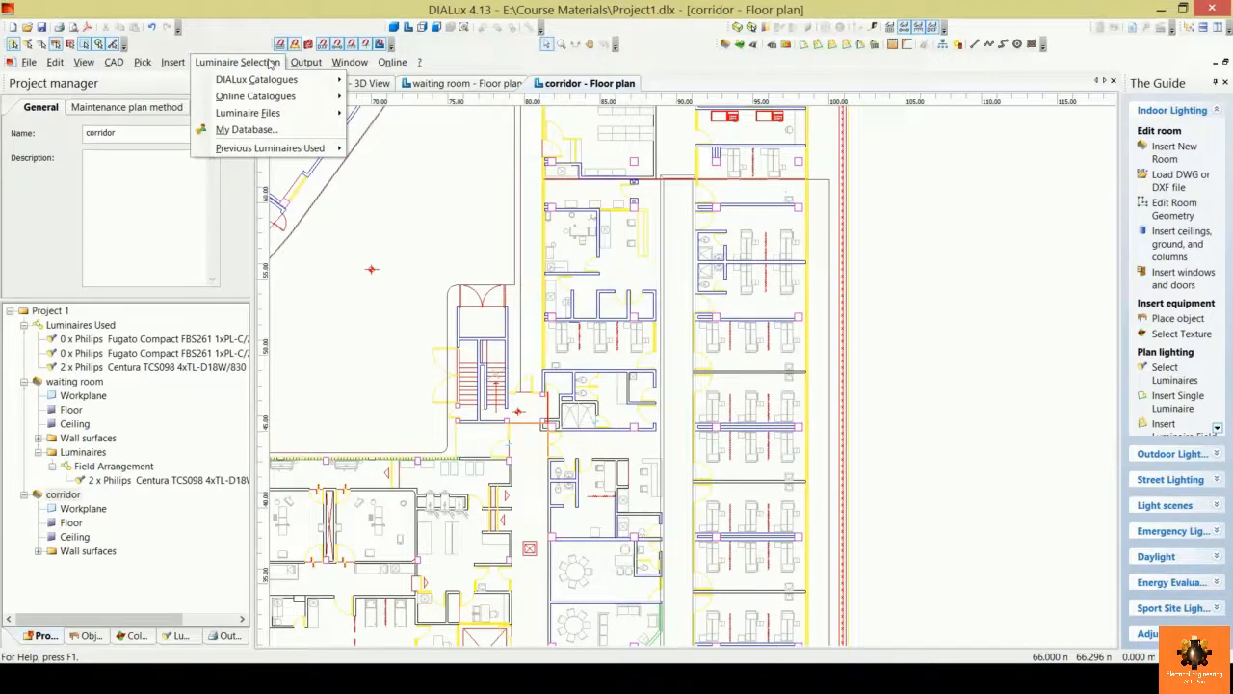
mouse_move(278, 85)
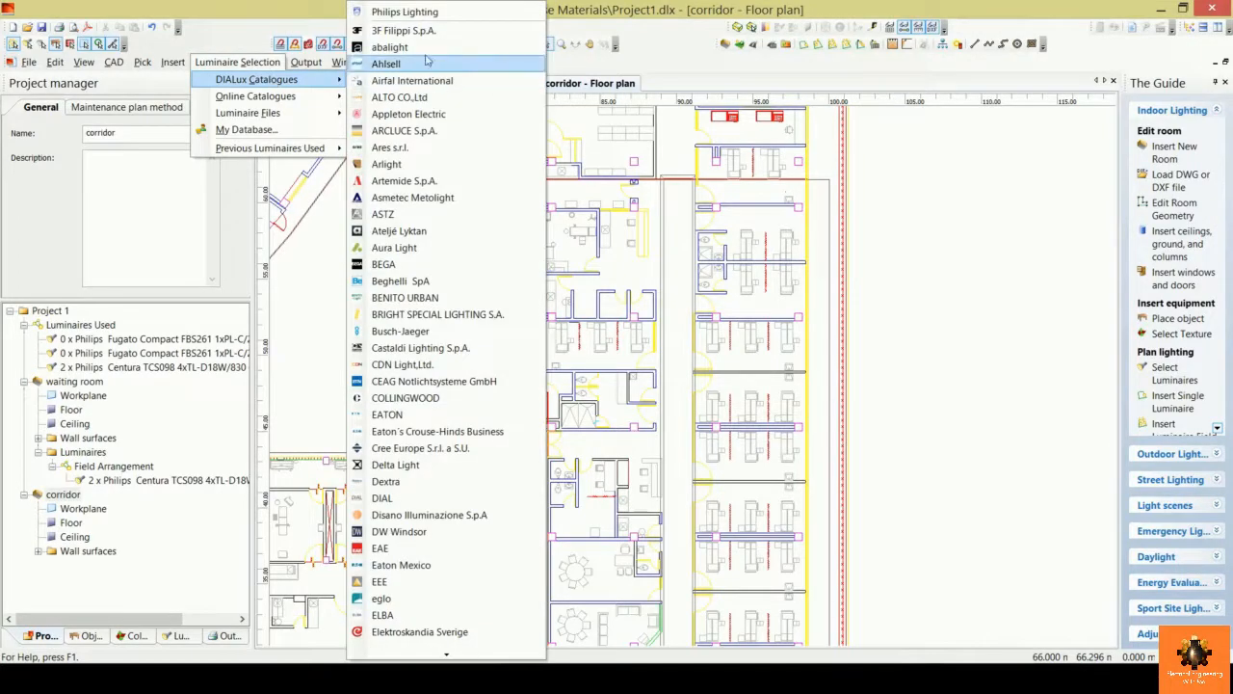
left_click(432, 12)
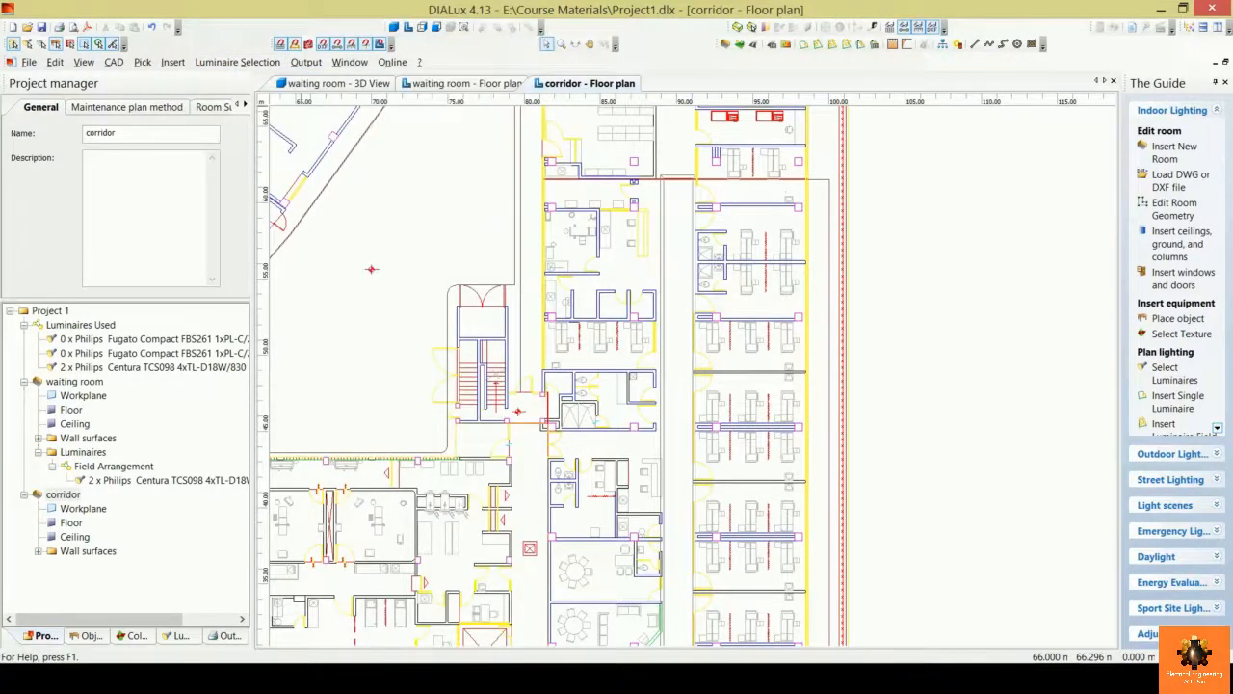
left_click(426, 204)
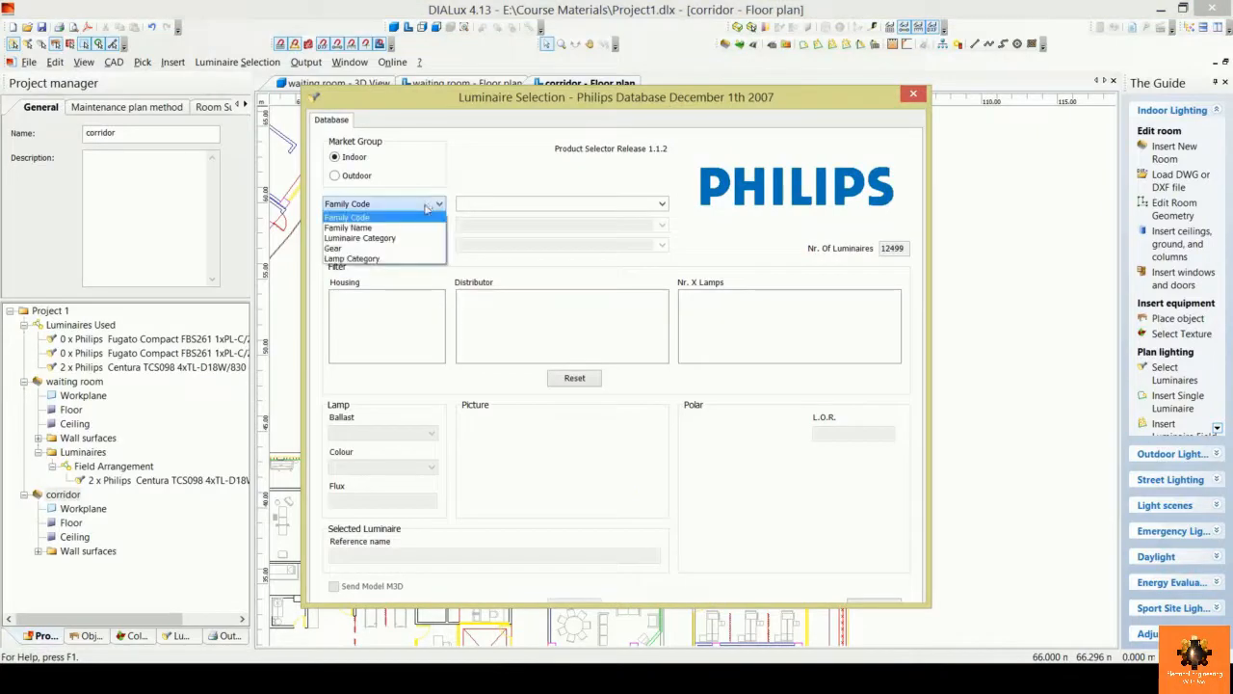
left_click(431, 216)
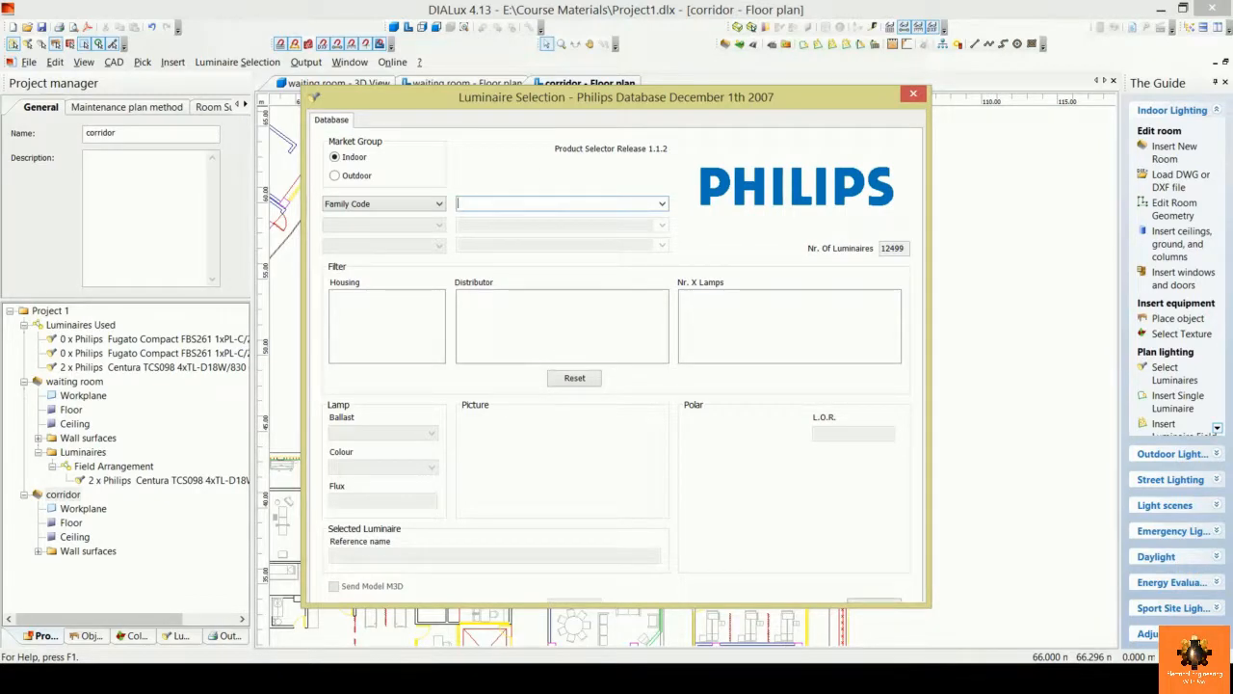
type("fb")
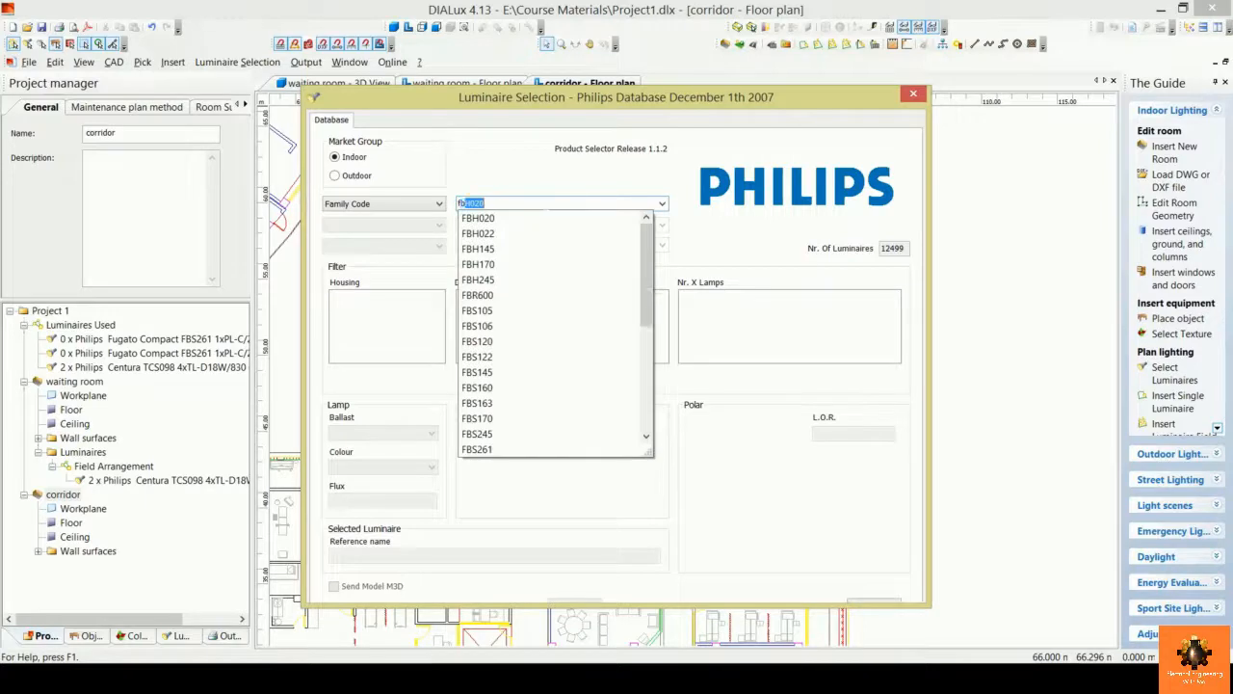
type("s105")
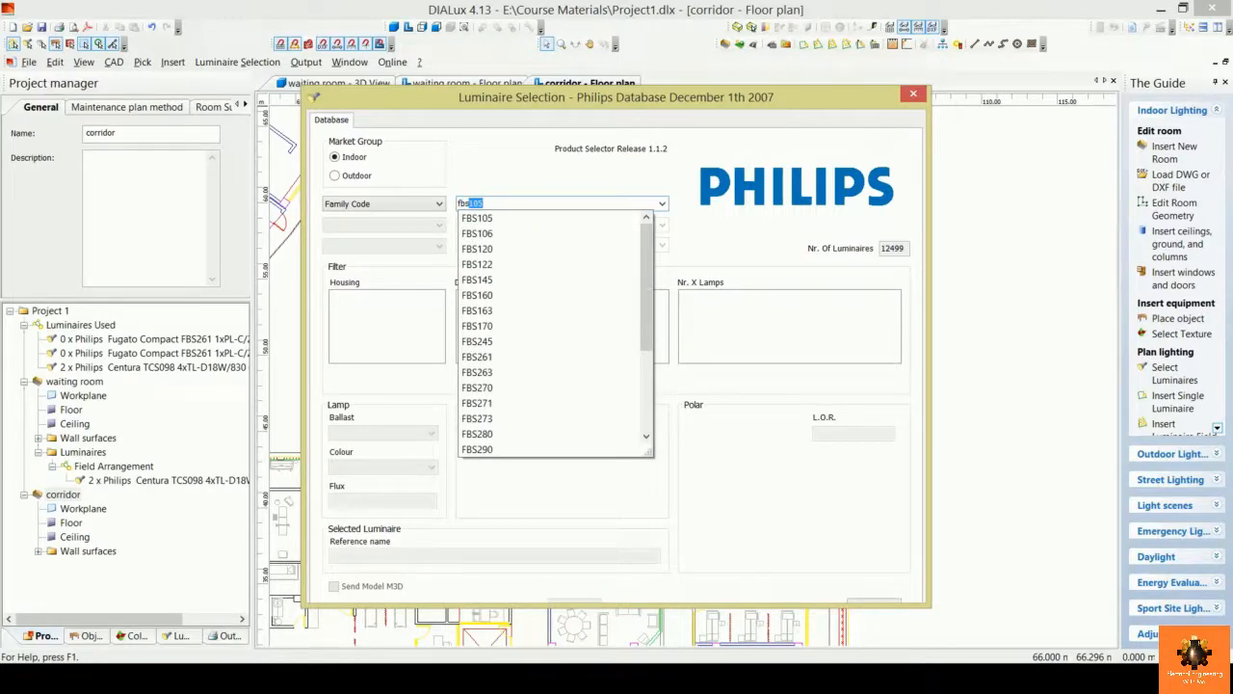
left_click(546, 359)
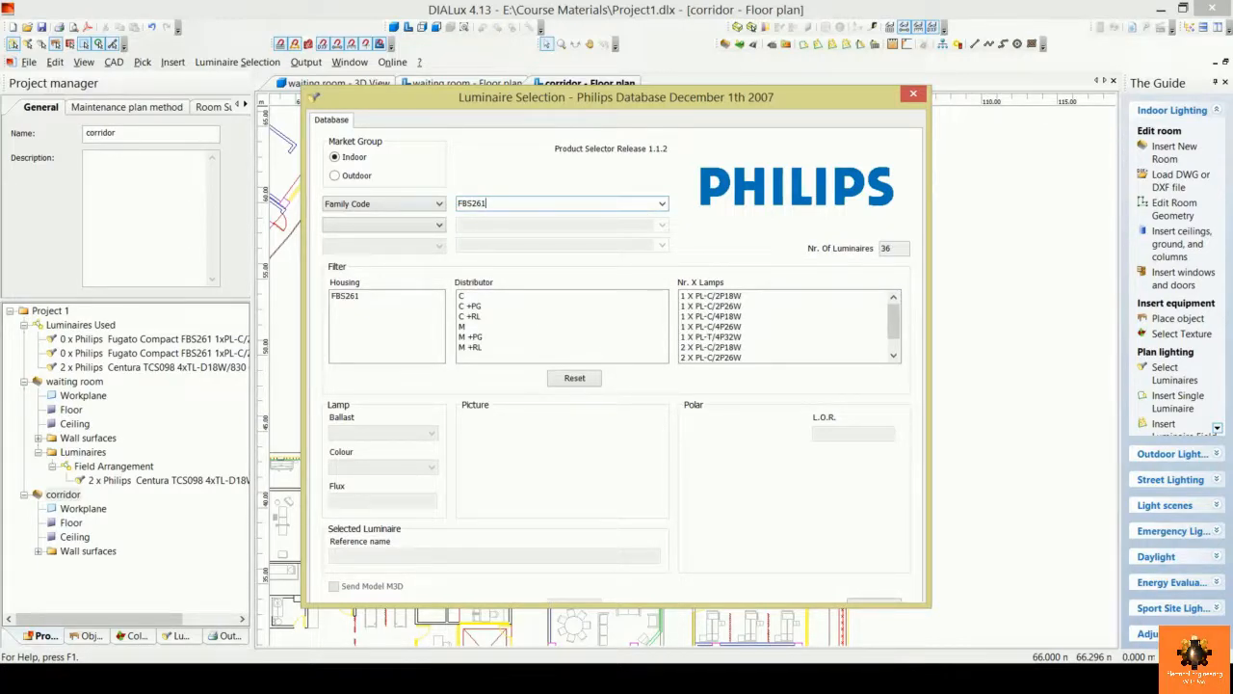
Step: Choose the FBS261 housing with distributor C and one PL-C/2P18W lamp
left_click(353, 300)
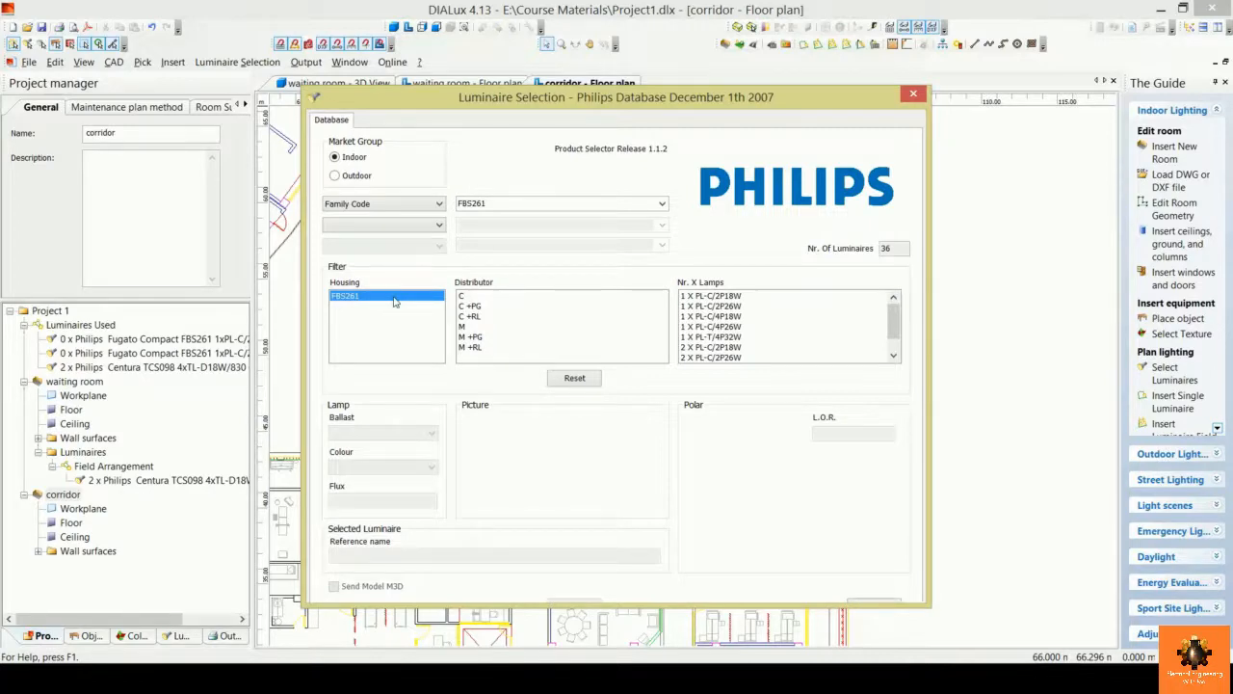
left_click(465, 297)
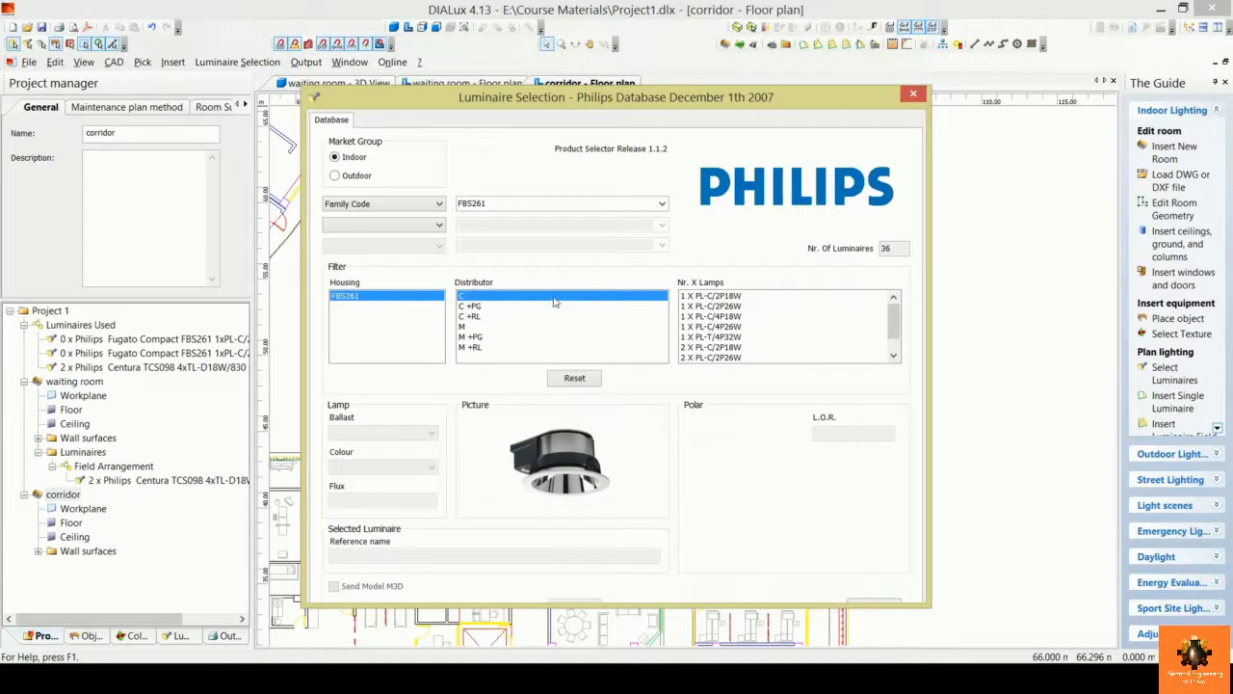
left_click(698, 296)
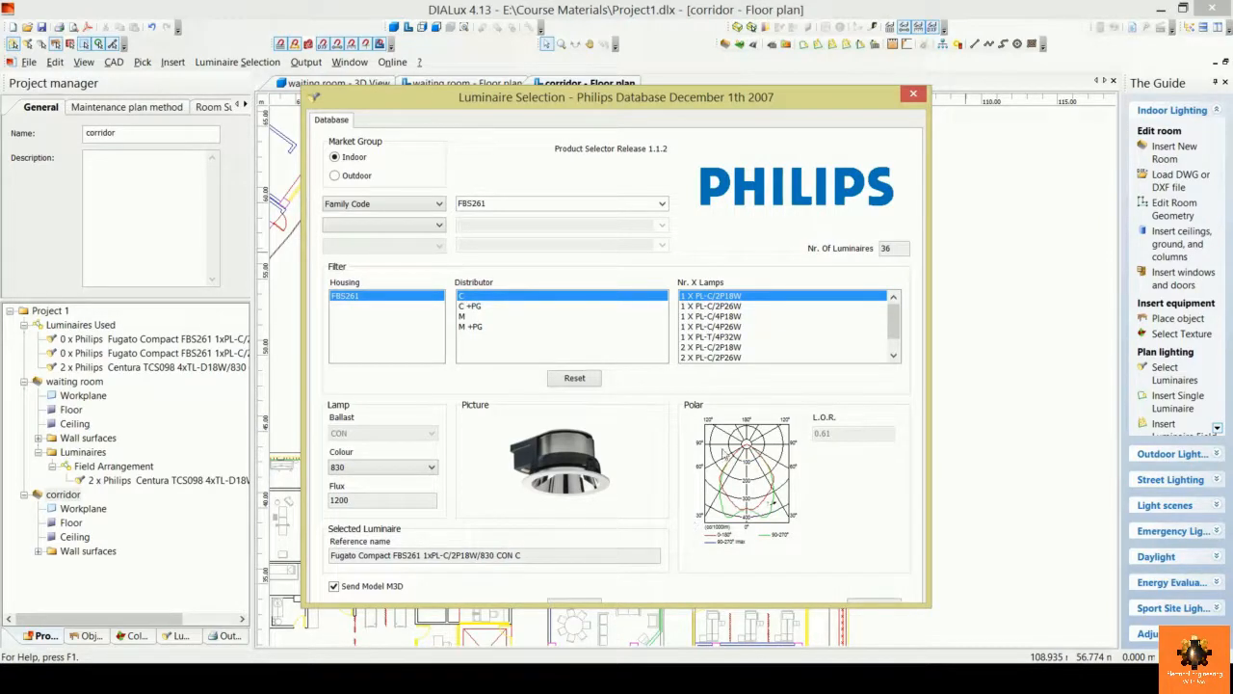
Step: Check the colour options and the luminous flux of the selected lamp
left_click(431, 467)
left_click(431, 467)
left_click(352, 500)
left_click(352, 500)
double_click(351, 500)
left_click(350, 500)
left_click(358, 500)
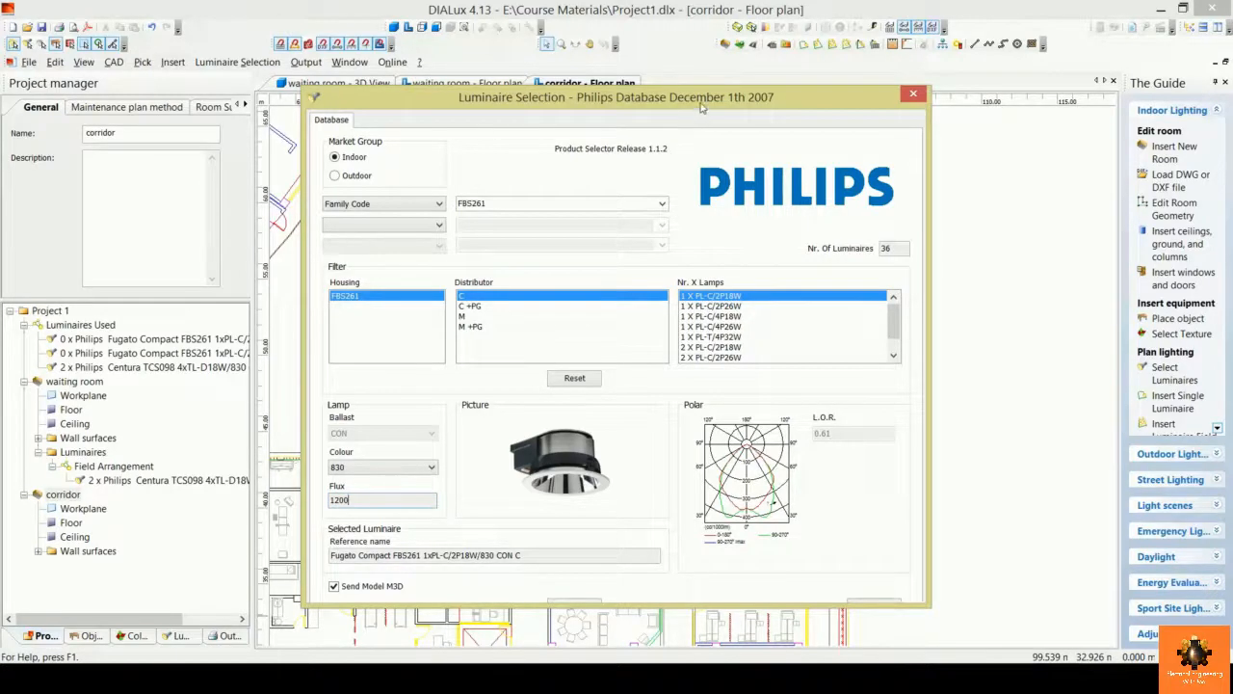
Step: Enlarge the luminaire selection window, add the chosen Fugato Compact luminaire to the project and close the catalogue
left_click_drag(709, 97, 707, 41)
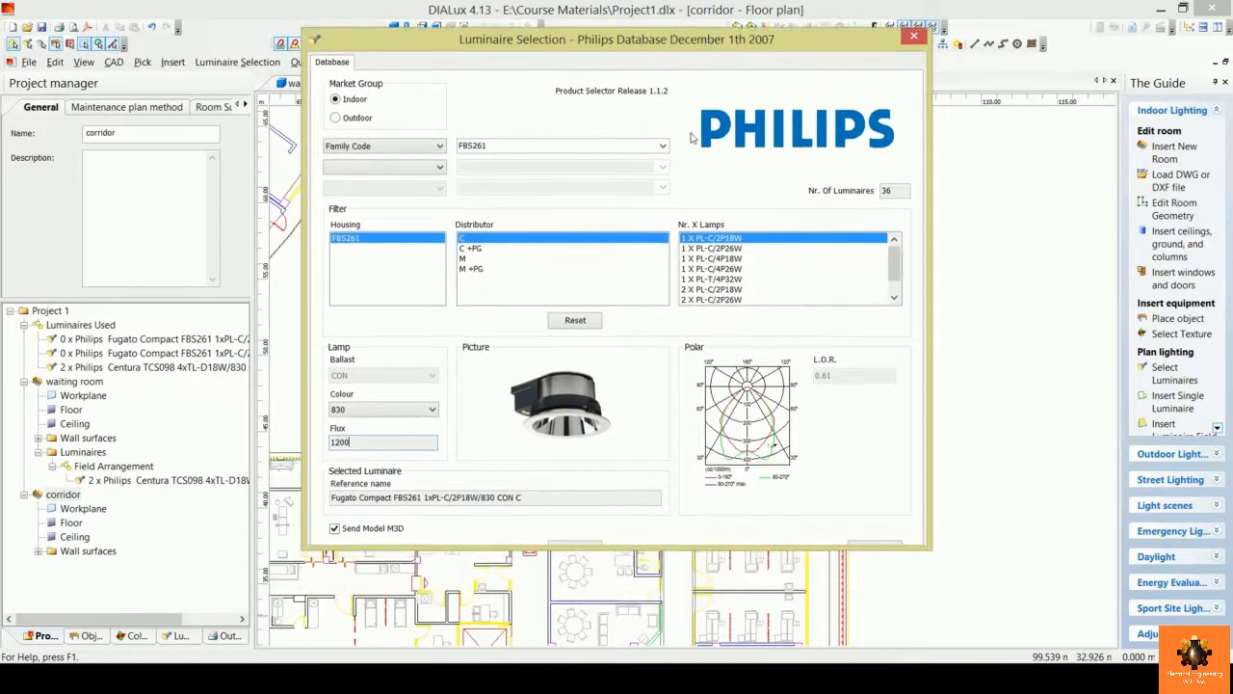
left_click_drag(676, 556, 677, 609)
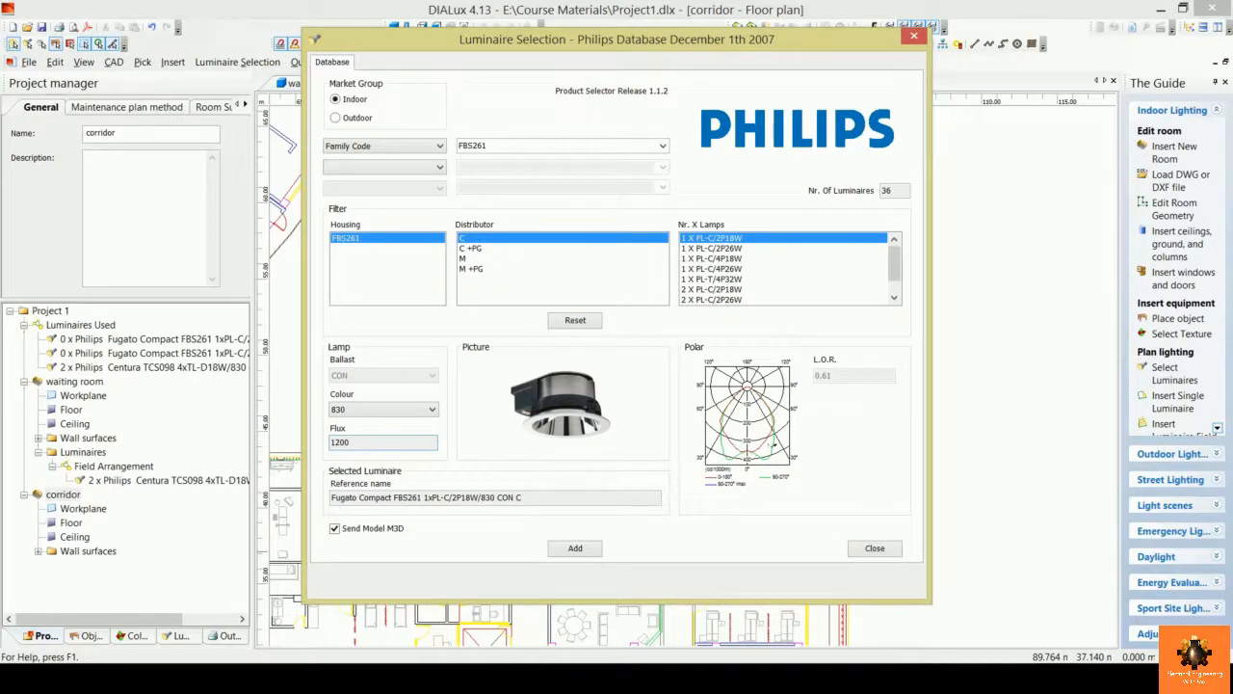
left_click(591, 551)
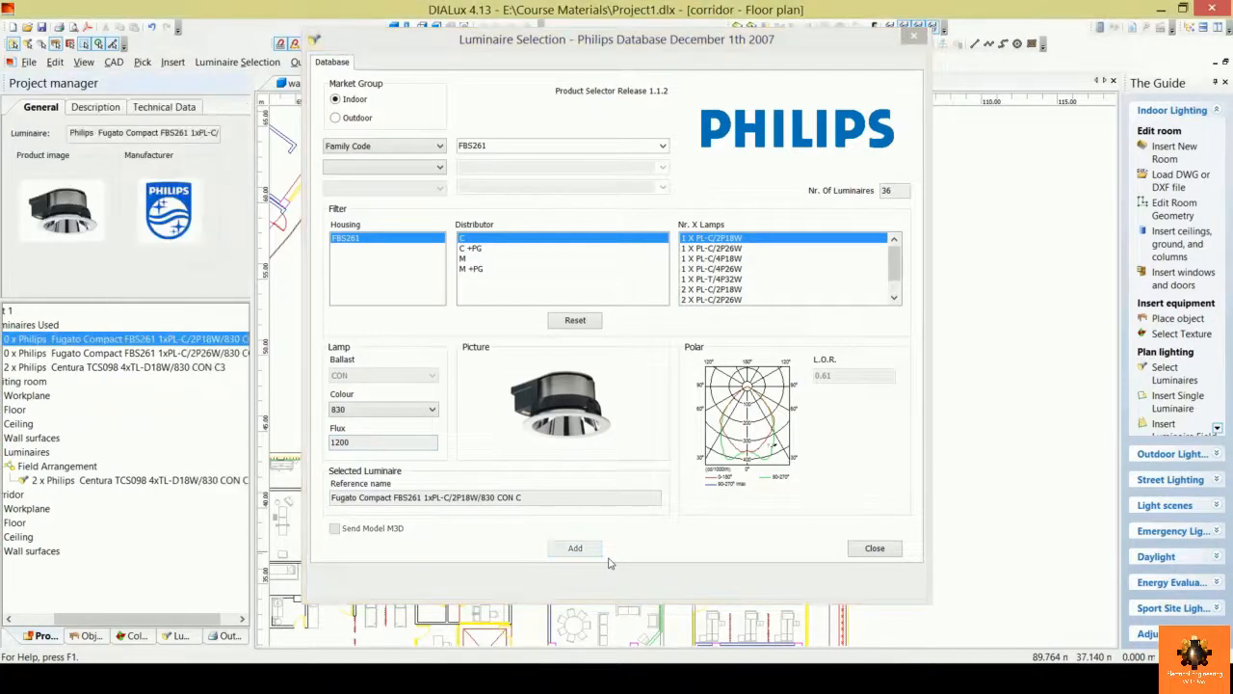
left_click(875, 548)
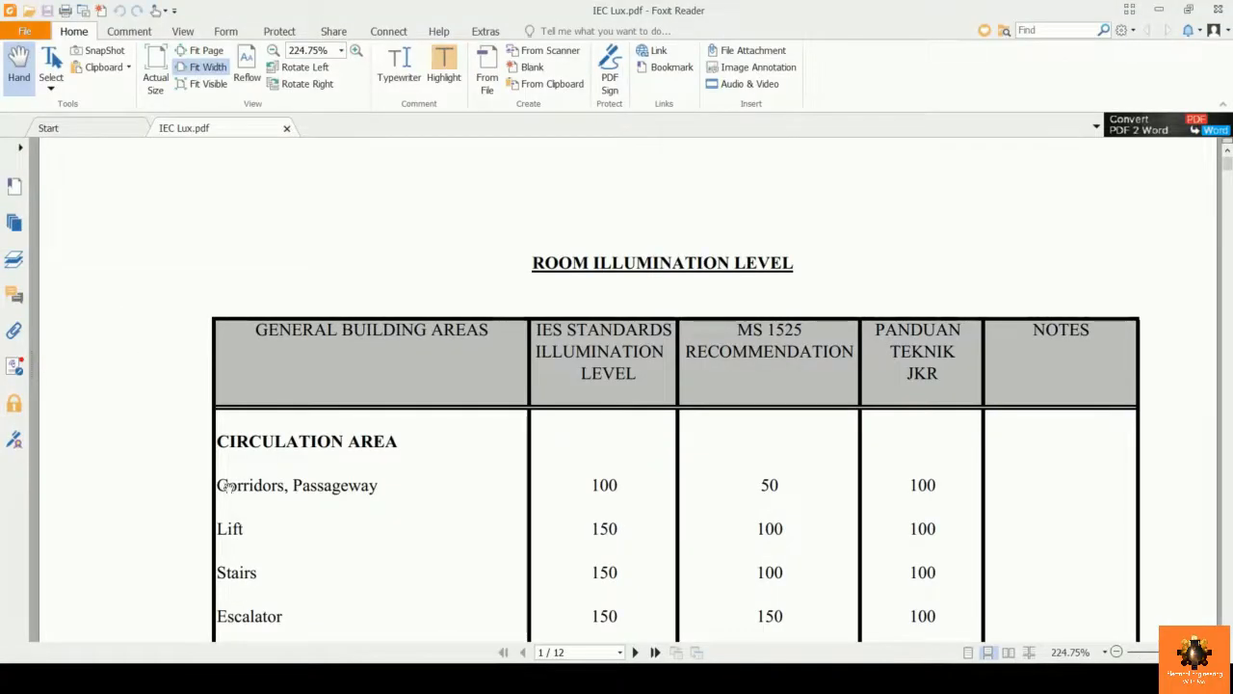
Step: Look up the recommended illumination levels for corridors and passageways in IEC Lux.pdf in Foxit Reader
left_click_drag(217, 485, 285, 485)
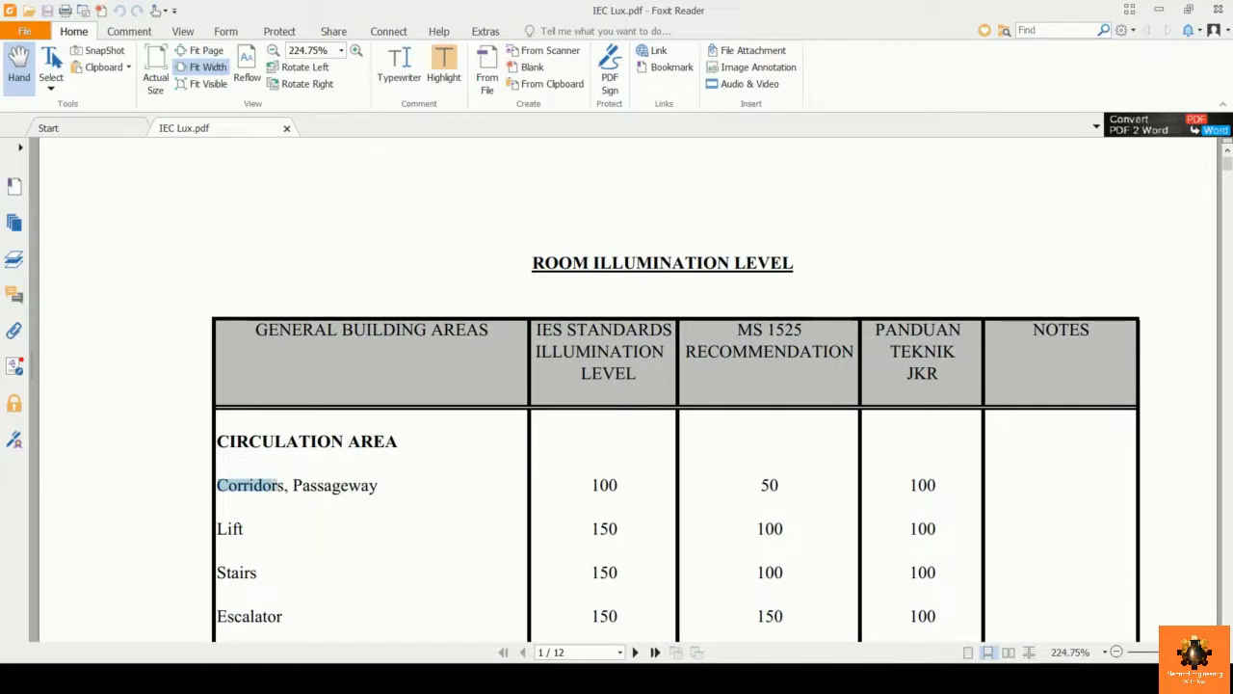
left_click(222, 487)
left_click_drag(217, 486, 163, 468)
scroll(642, 396, "down", 1)
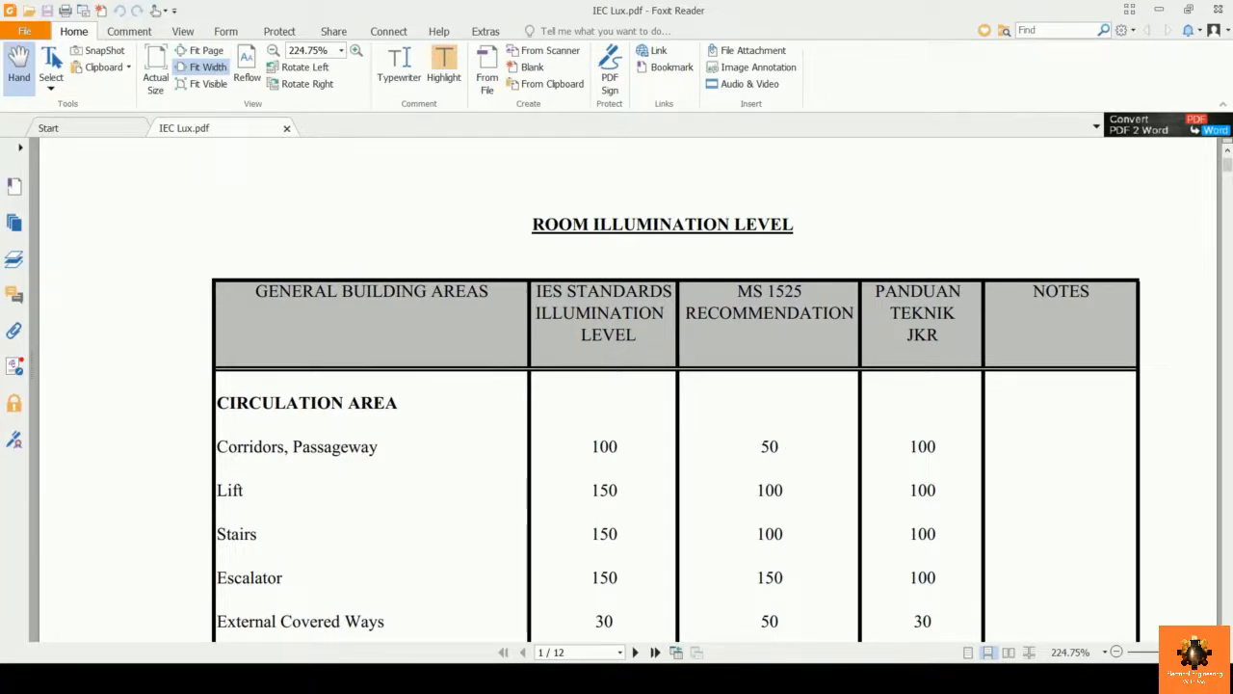
double_click(769, 446)
left_click(758, 463)
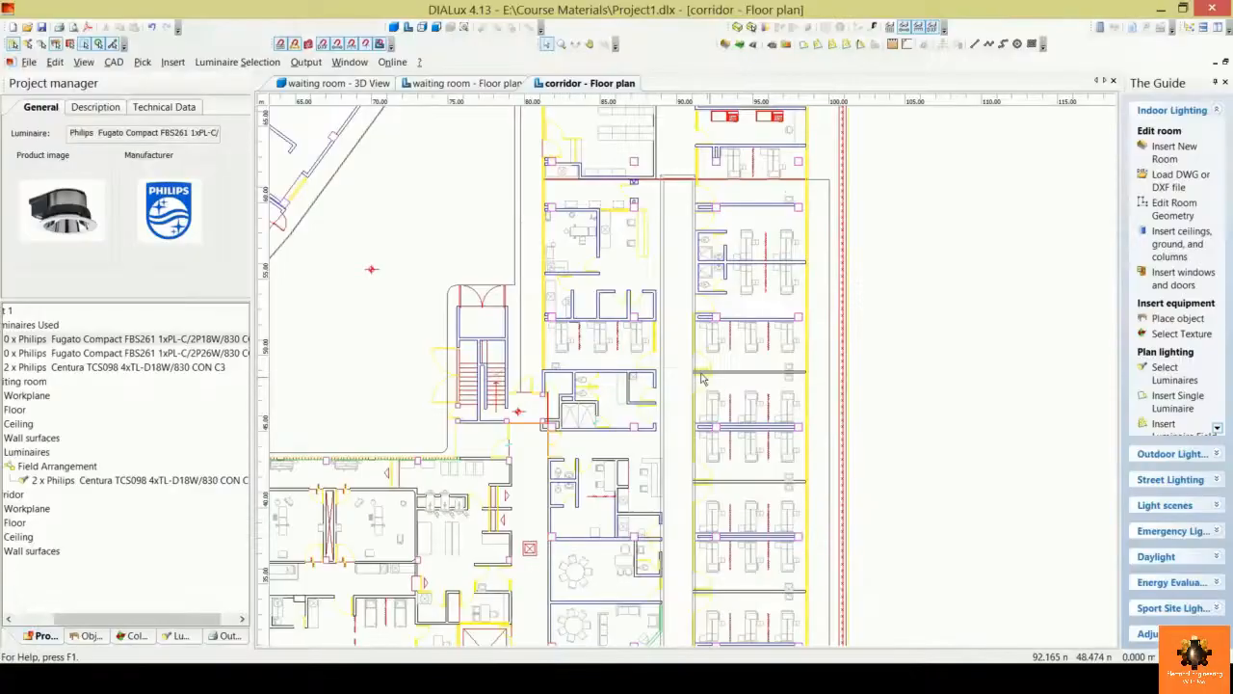
Step: Start a line arrangement of luminaires in the corridor, review the PL-C/2P18W lamp data and show the mounting parameters
right_click(683, 310)
mouse_move(767, 326)
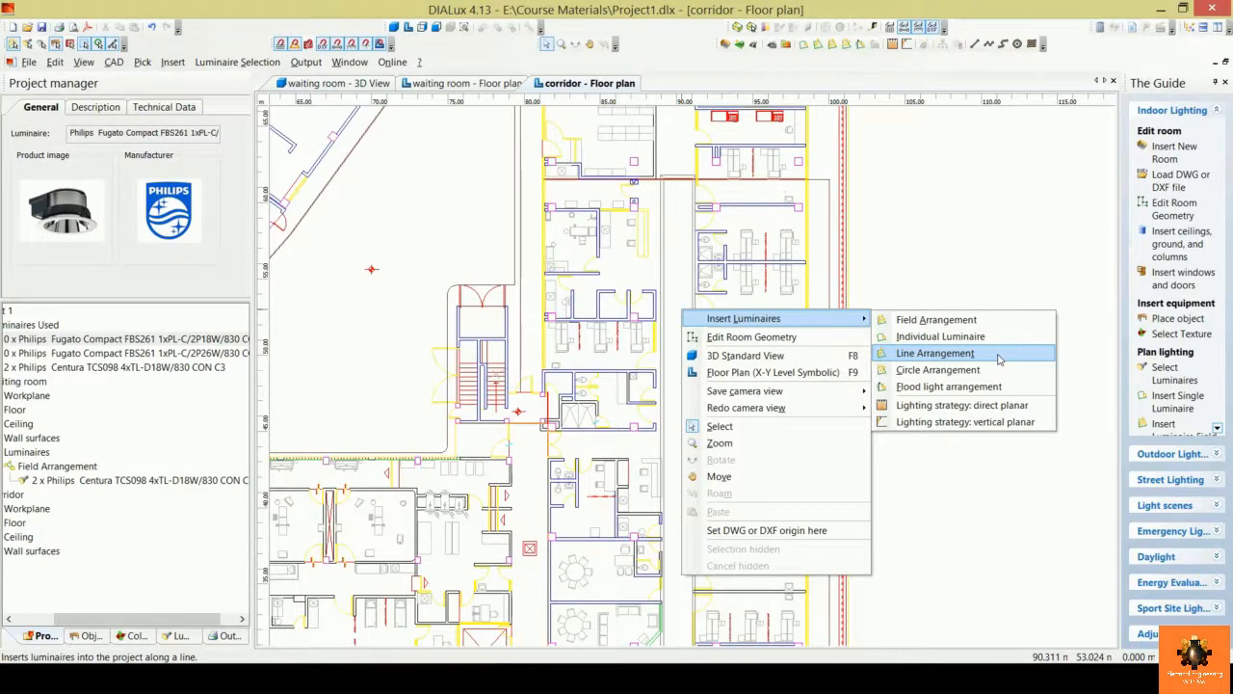
left_click(1000, 357)
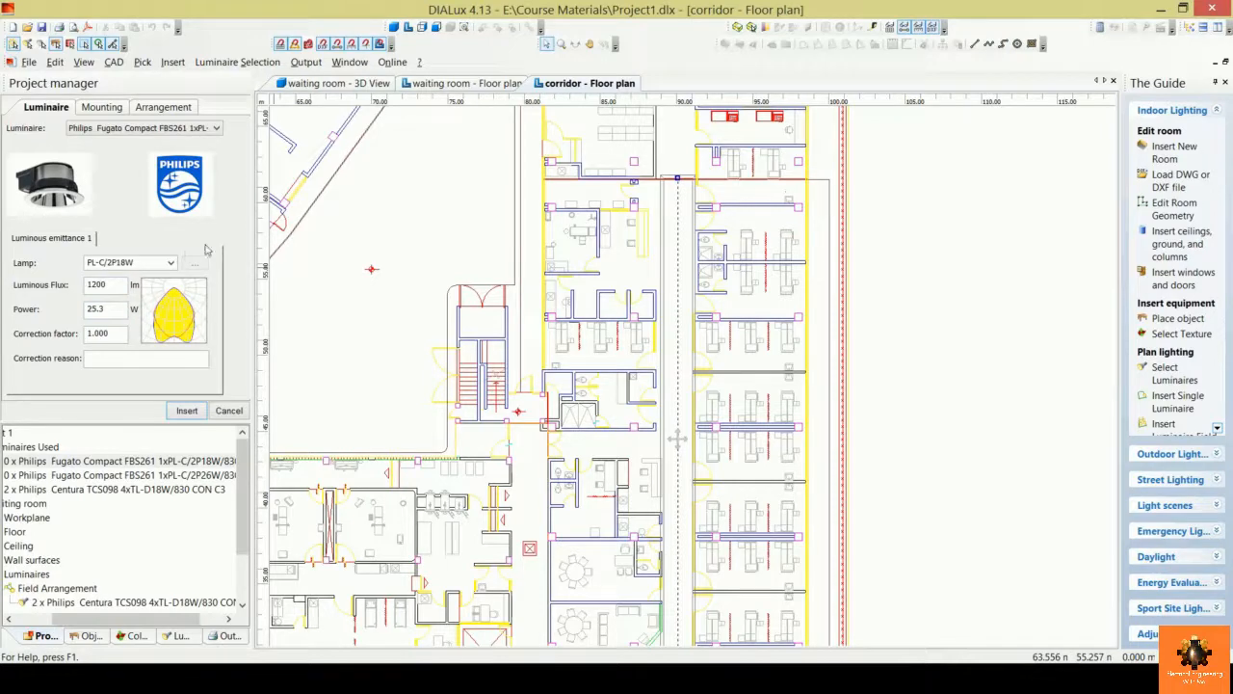
left_click(125, 262)
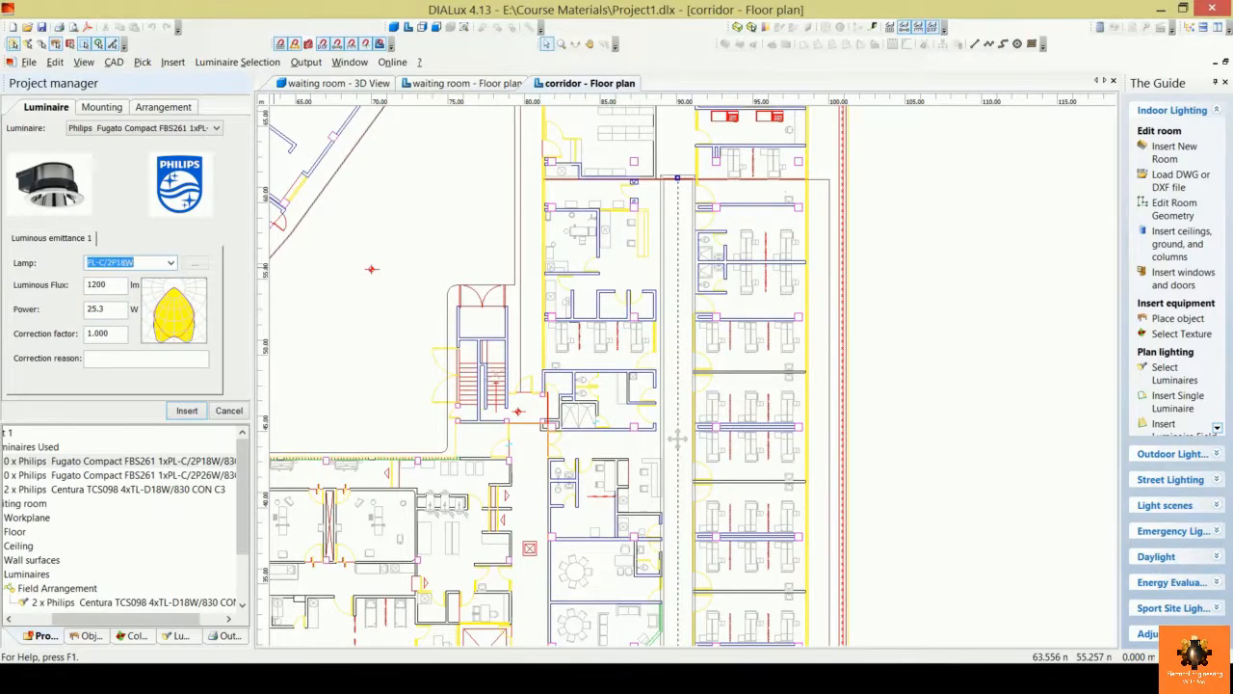
key("Tab")
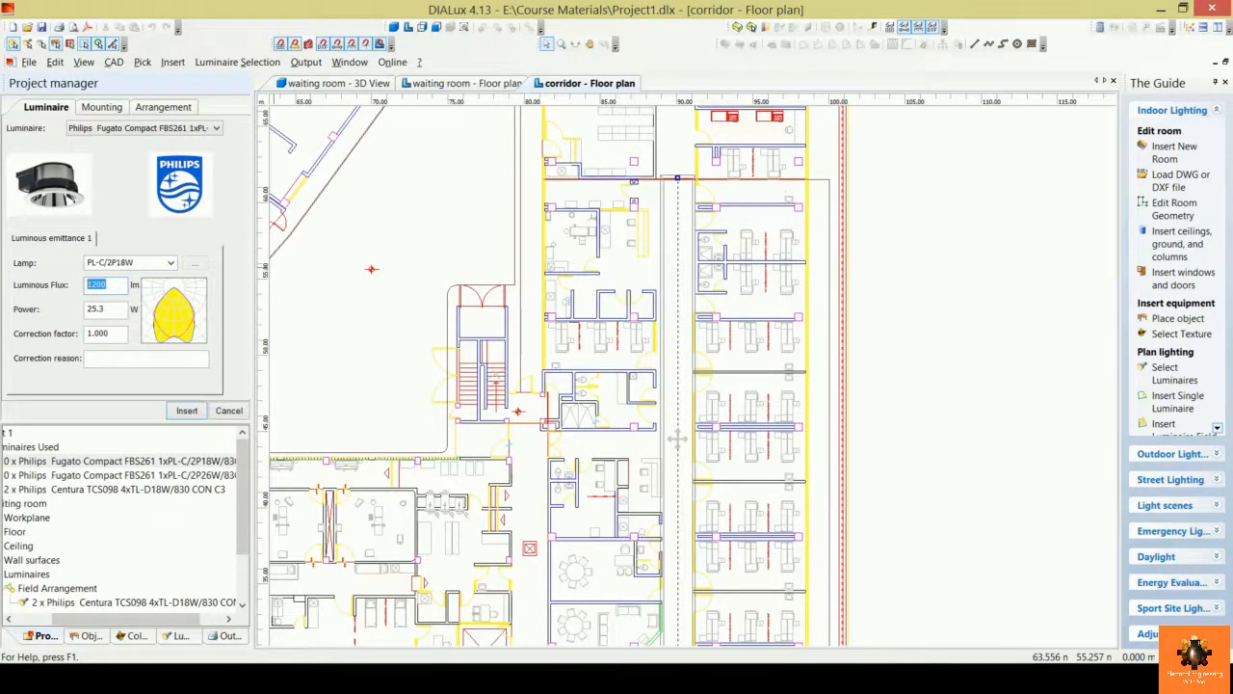
key("End")
key("Tab")
key("End")
key("Tab")
type("0.8")
left_click(100, 107)
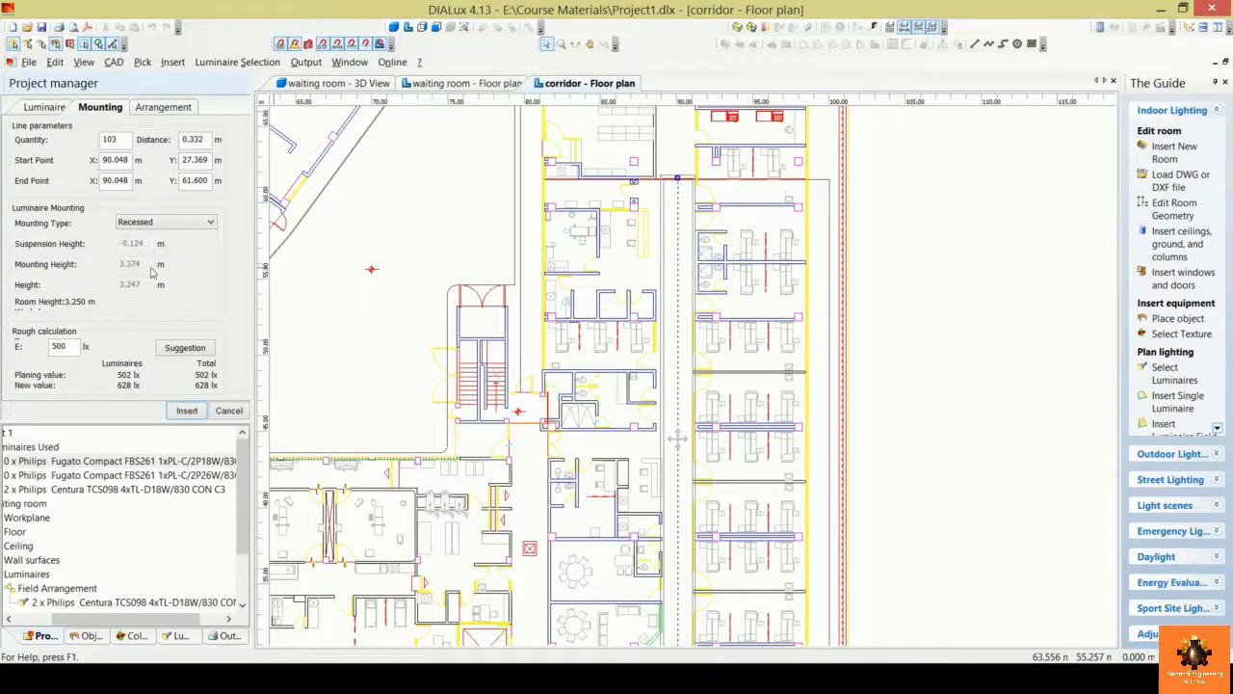
Step: Set the target illuminance of the rough calculation to 50 lx and apply the suggested luminaire quantity
left_click_drag(120, 140, 101, 140)
left_click(116, 140)
left_click_drag(68, 346, 51, 346)
left_click(71, 349)
left_click(190, 353)
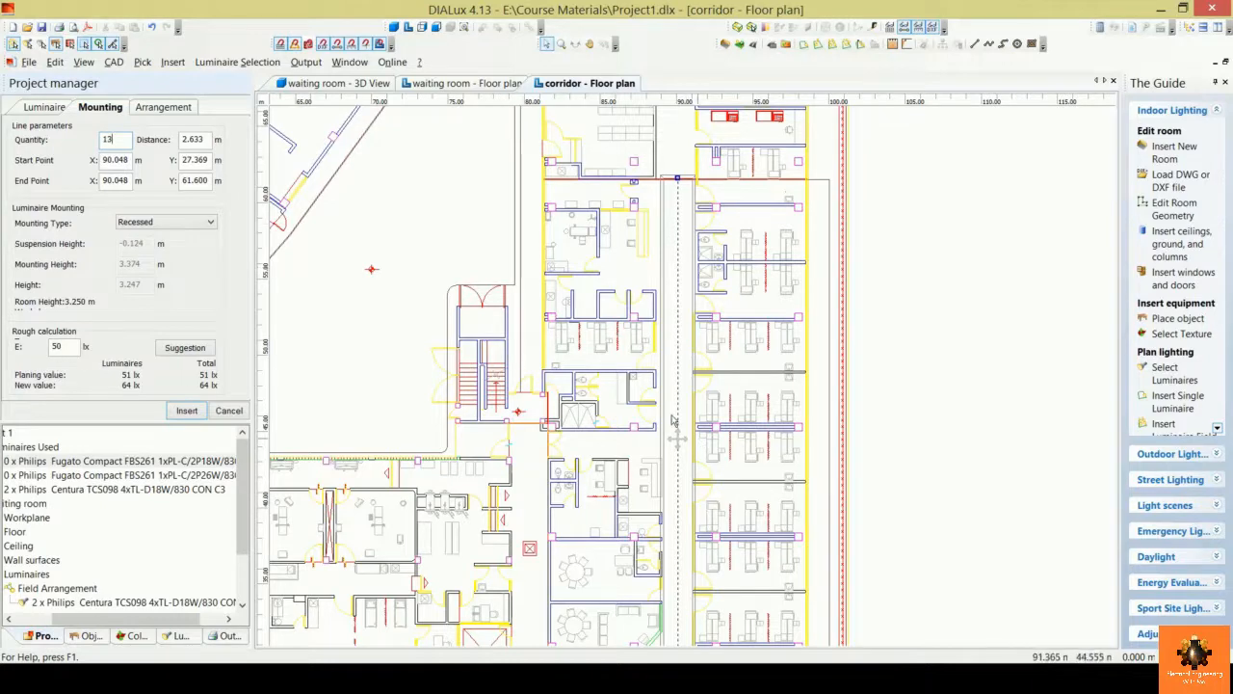
Step: Set the line's quantity to 13 and insert the recessed Fugato Compact luminaires into the corridor
double_click(108, 139)
left_click(123, 141)
left_click(187, 411)
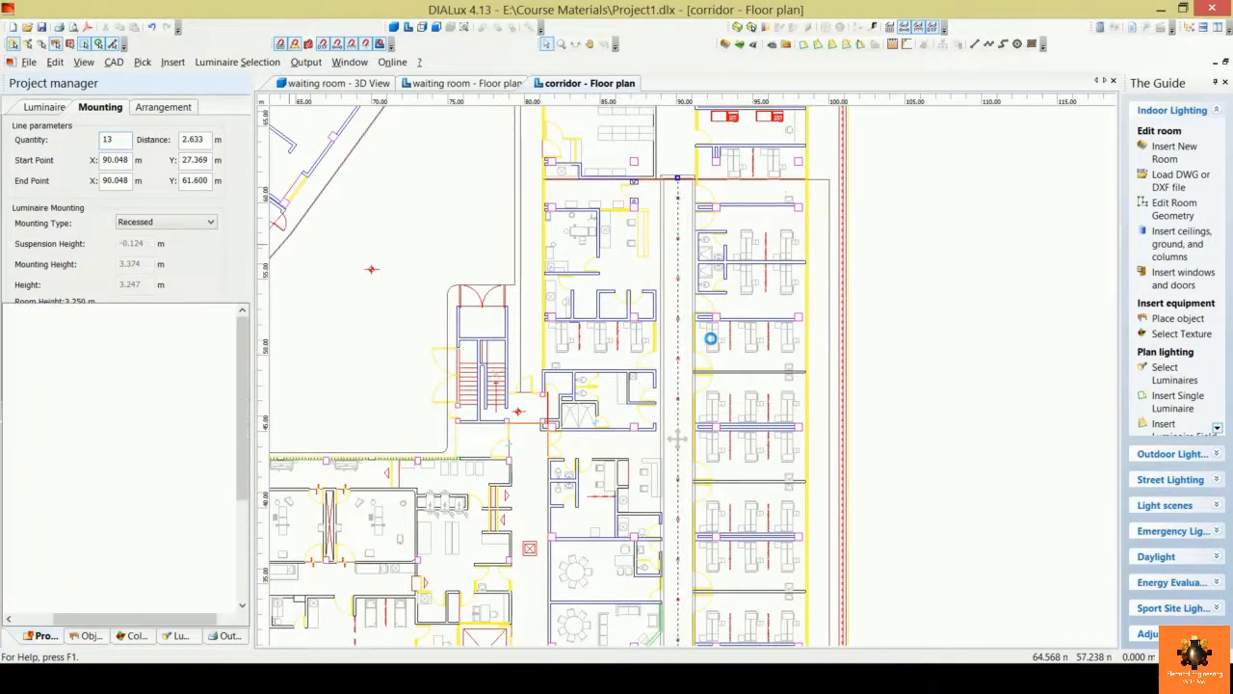
Step: Examine the placement and spacing of the inserted downlights along the corridor from one end to the other
middle_click_drag(695, 264, 695, 194)
scroll(695, 193, "down", 1)
left_click(695, 193)
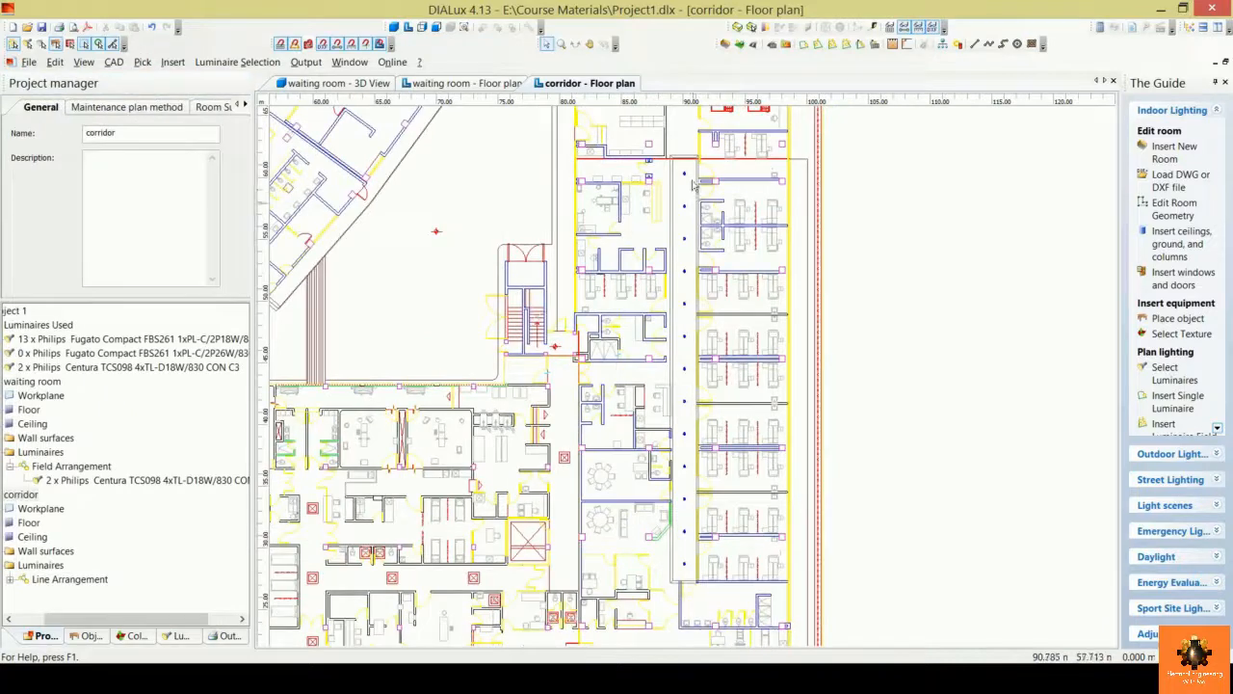
scroll(681, 218, "up", 1)
scroll(681, 219, "up", 4)
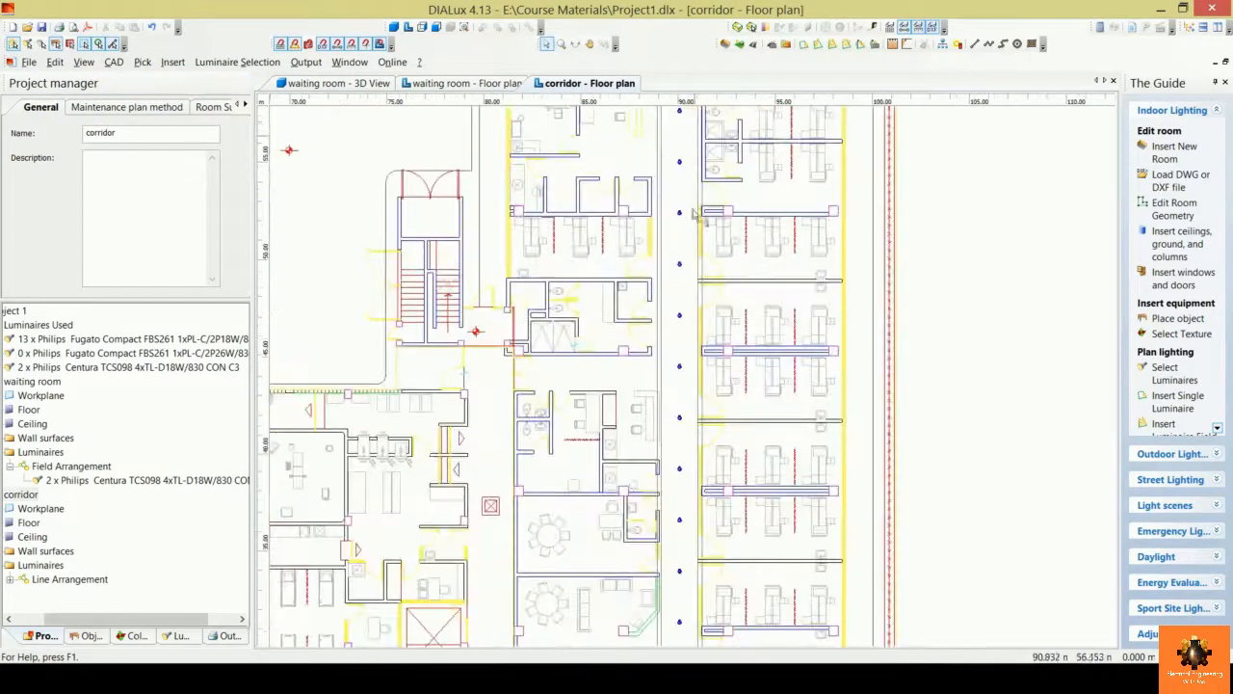
middle_click_drag(666, 165, 671, 362)
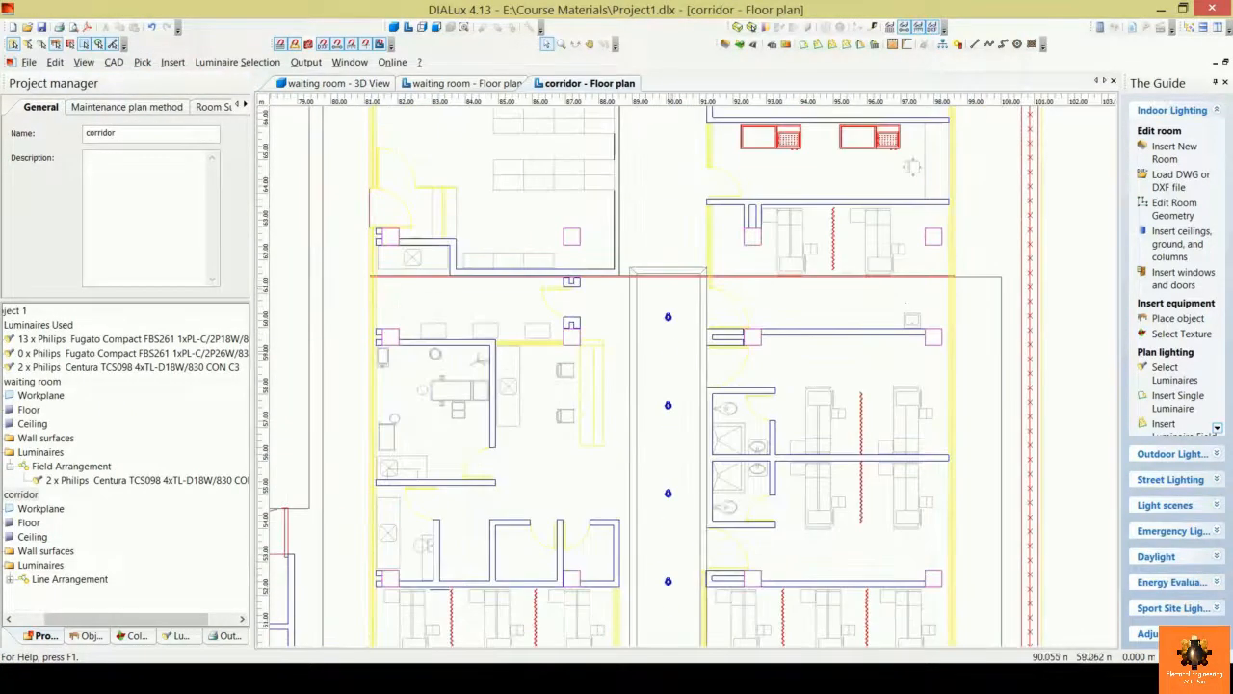
scroll(670, 364, "up", 2)
scroll(658, 369, "down", 6)
scroll(685, 193, "up", 5)
middle_click_drag(679, 498, 675, 119)
scroll(688, 379, "up", 2)
middle_click_drag(688, 380, 687, 184)
scroll(687, 184, "up", 1)
scroll(687, 370, "down", 2)
scroll(679, 337, "up", 5)
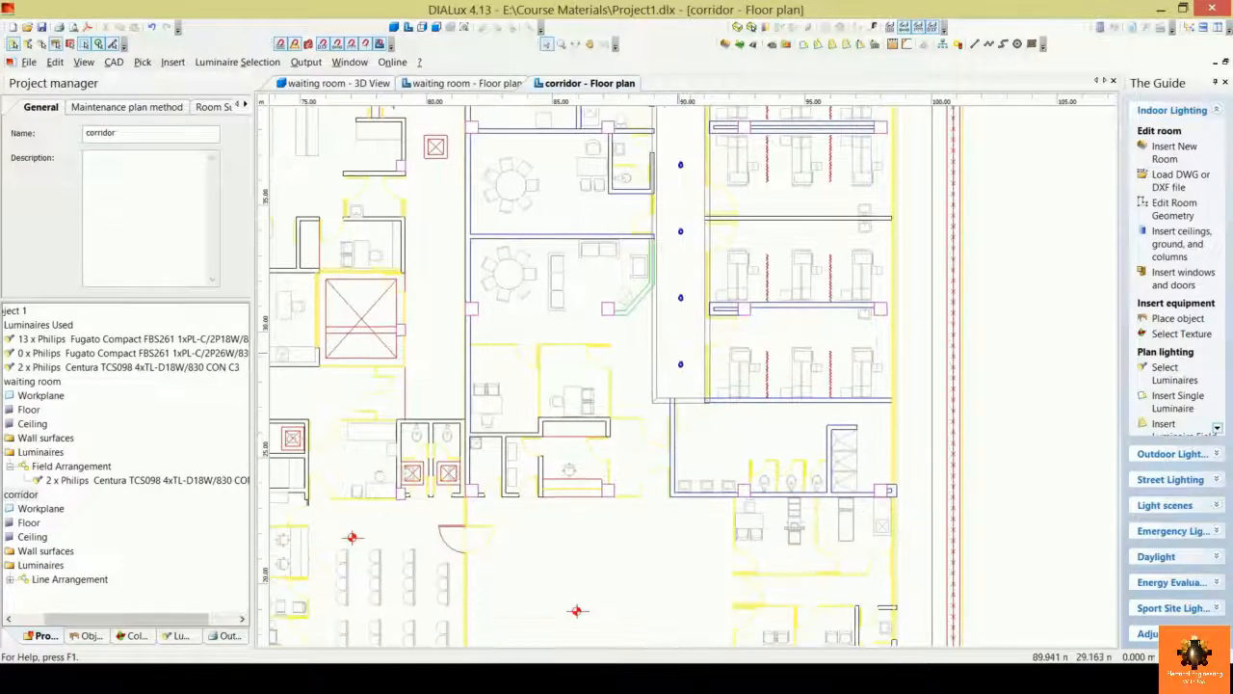
middle_click_drag(681, 333, 687, 466)
scroll(690, 374, "down", 5)
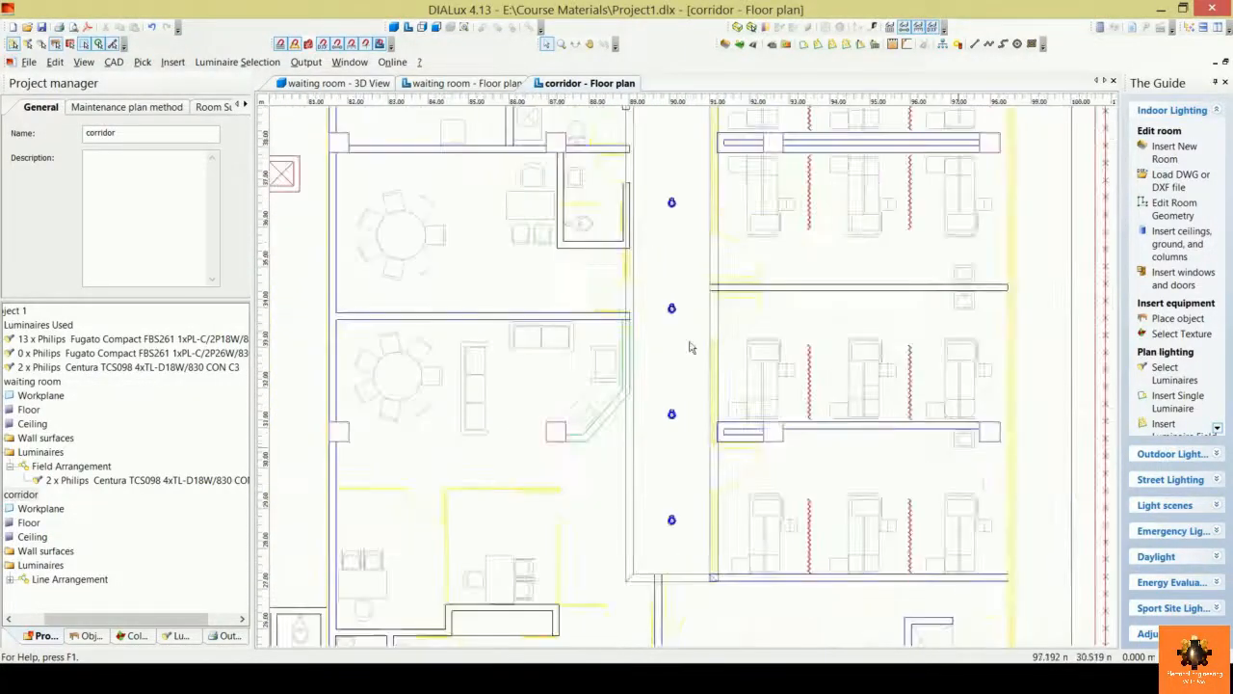
middle_click_drag(707, 359, 695, 501)
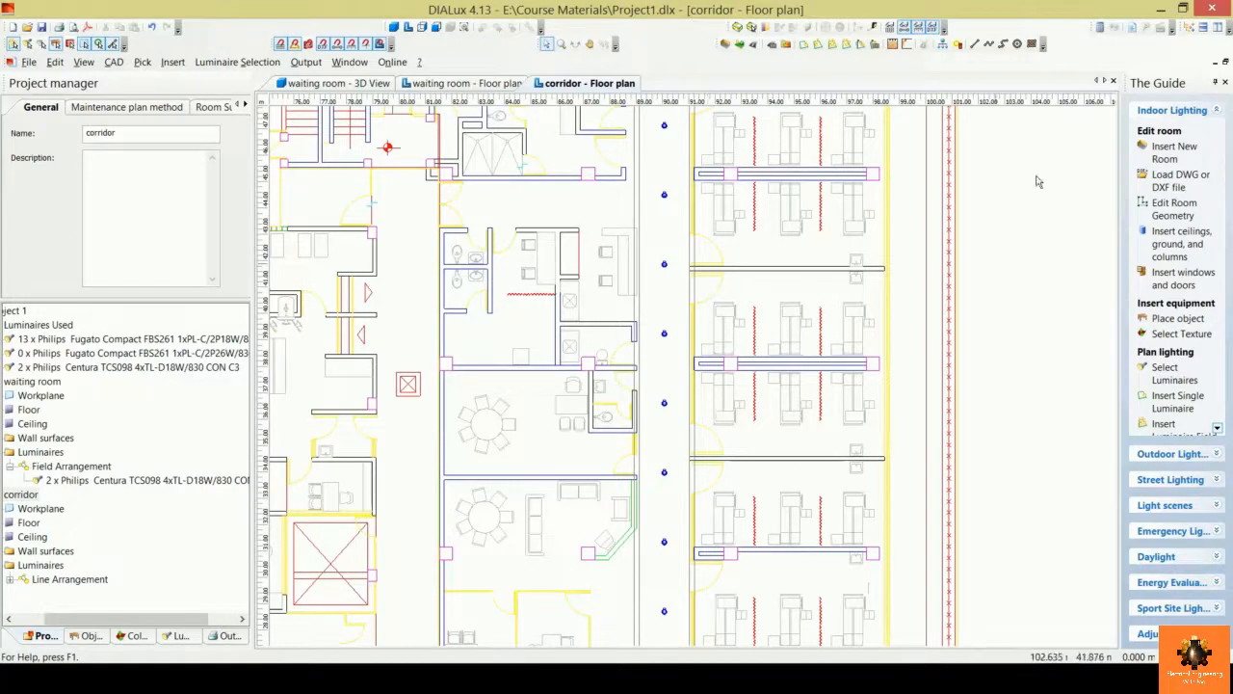
Step: Calculate the corridor scene with its luminaires included, using the standard calculation option
left_click(1099, 26)
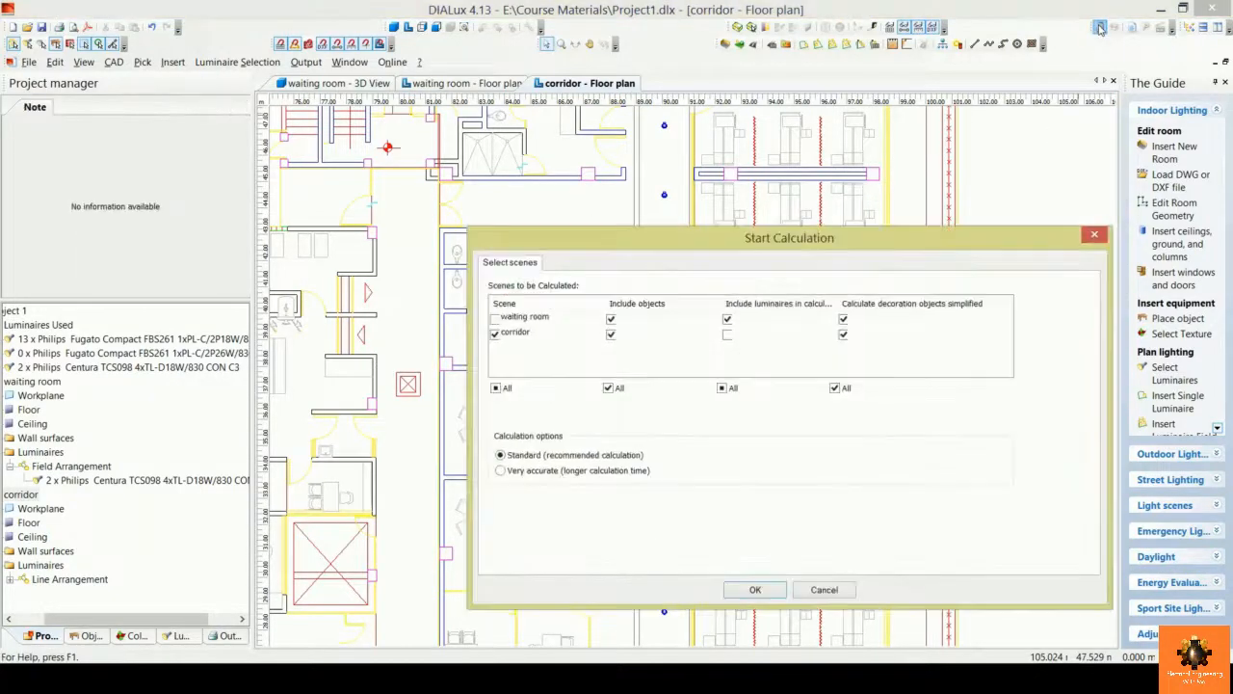
left_click(728, 335)
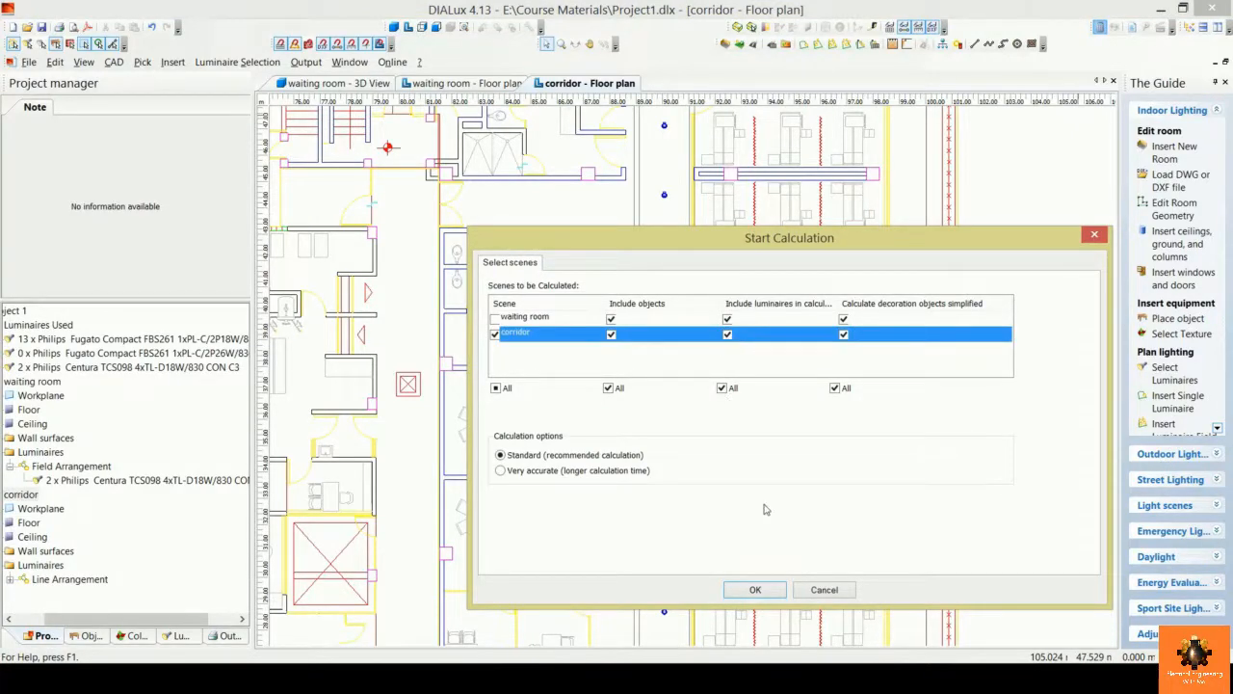
left_click(756, 590)
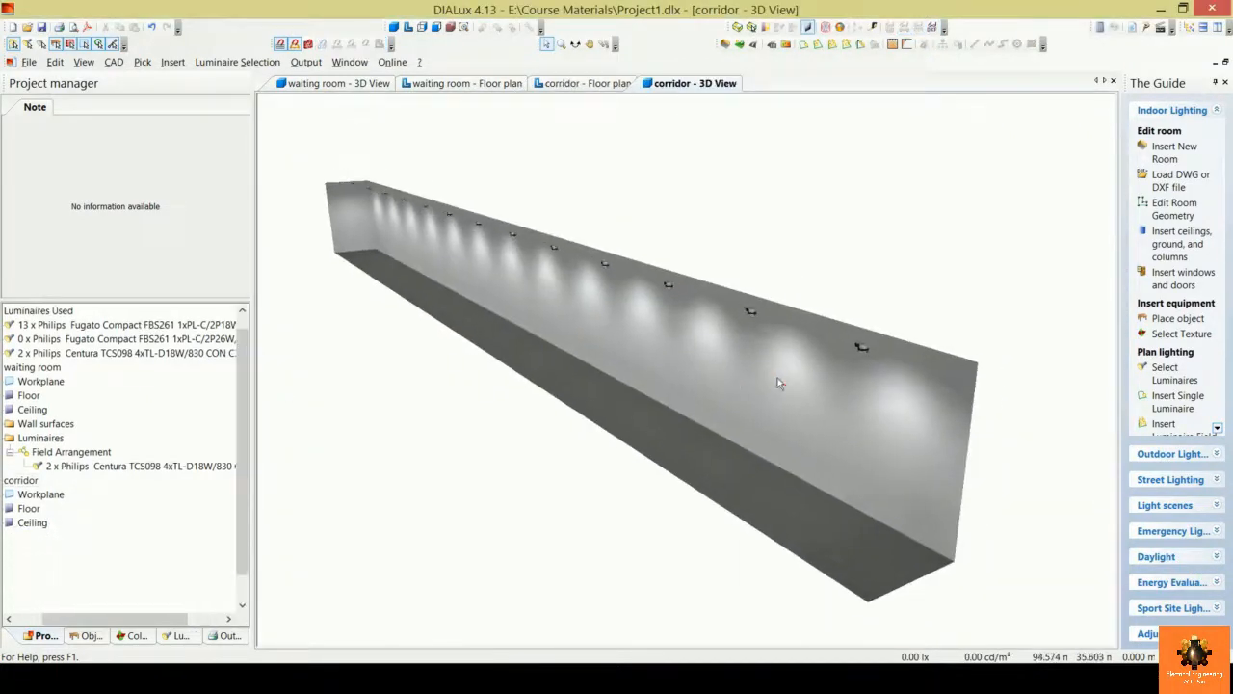
Step: Inspect the calculated light distribution on the long corridor wall and the luminaires in the 3D view
left_click(832, 416)
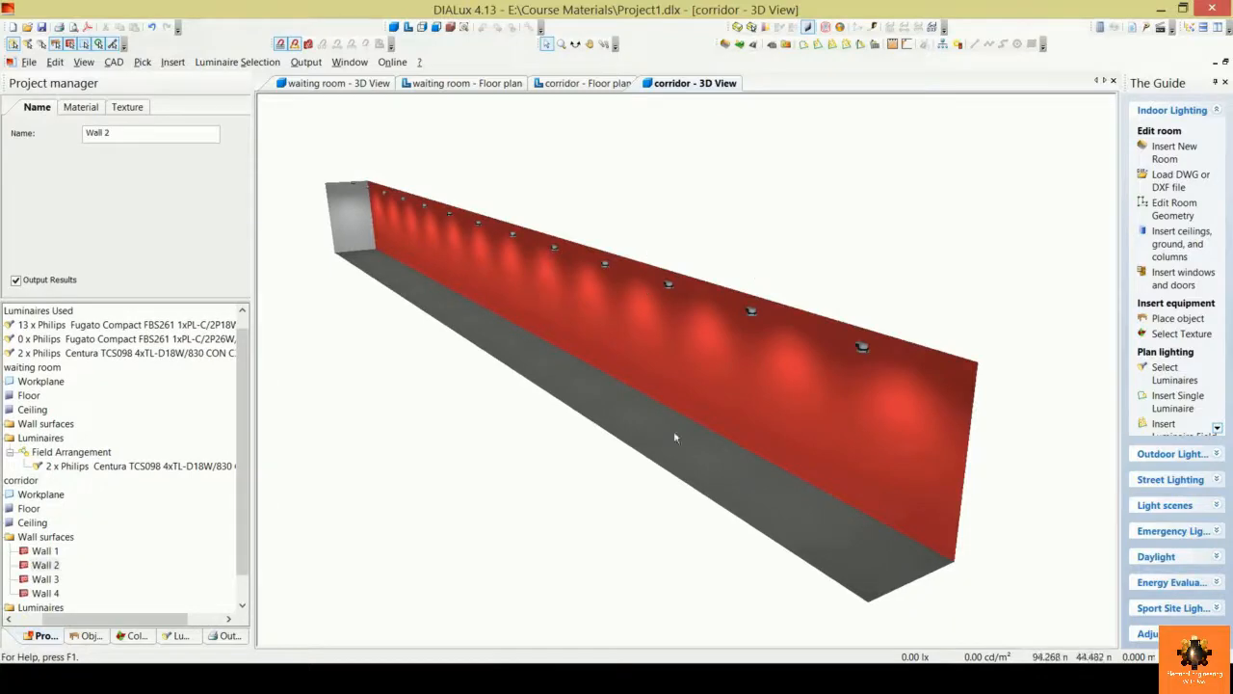
scroll(800, 279, "up", 6)
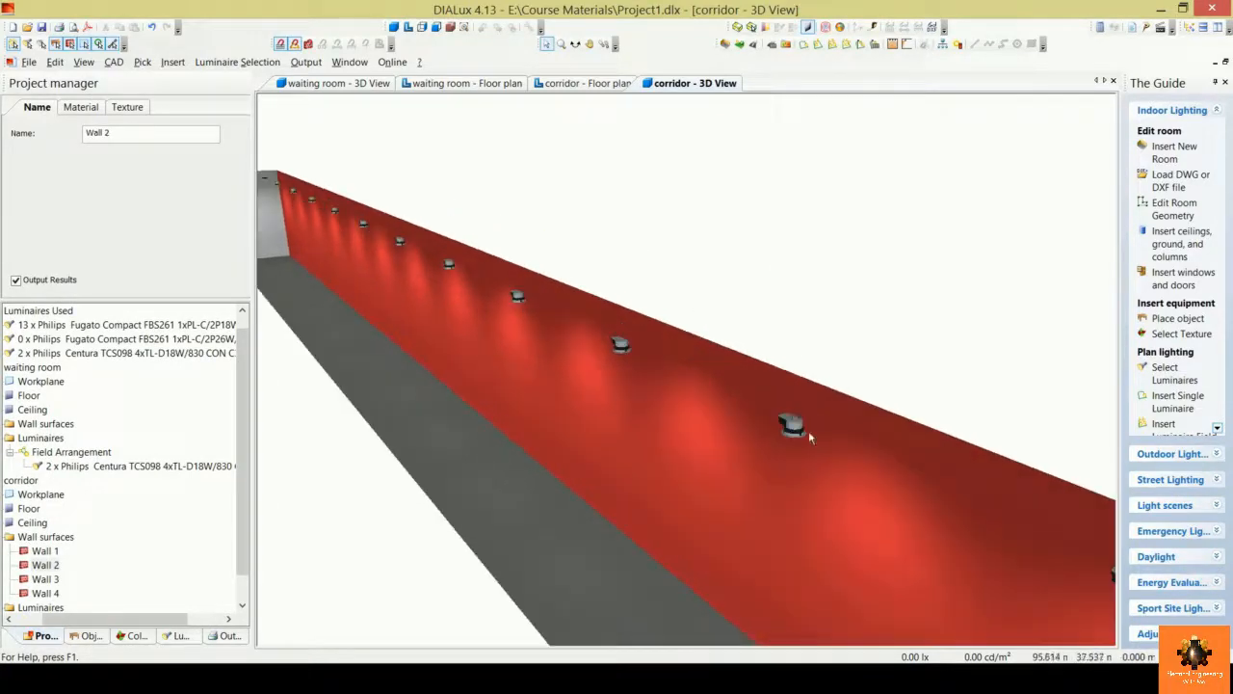
middle_click_drag(618, 413, 554, 375)
scroll(639, 341, "up", 2)
scroll(713, 437, "down", 2)
scroll(553, 375, "down", 5)
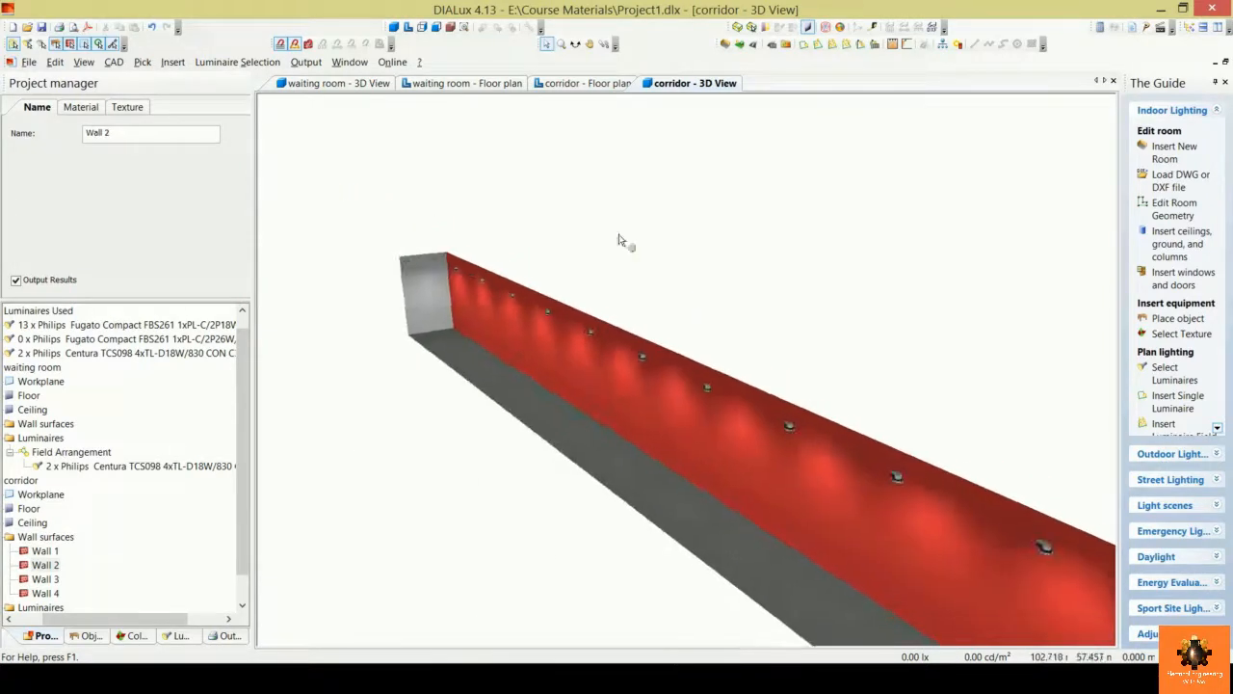
scroll(663, 253, "down", 2)
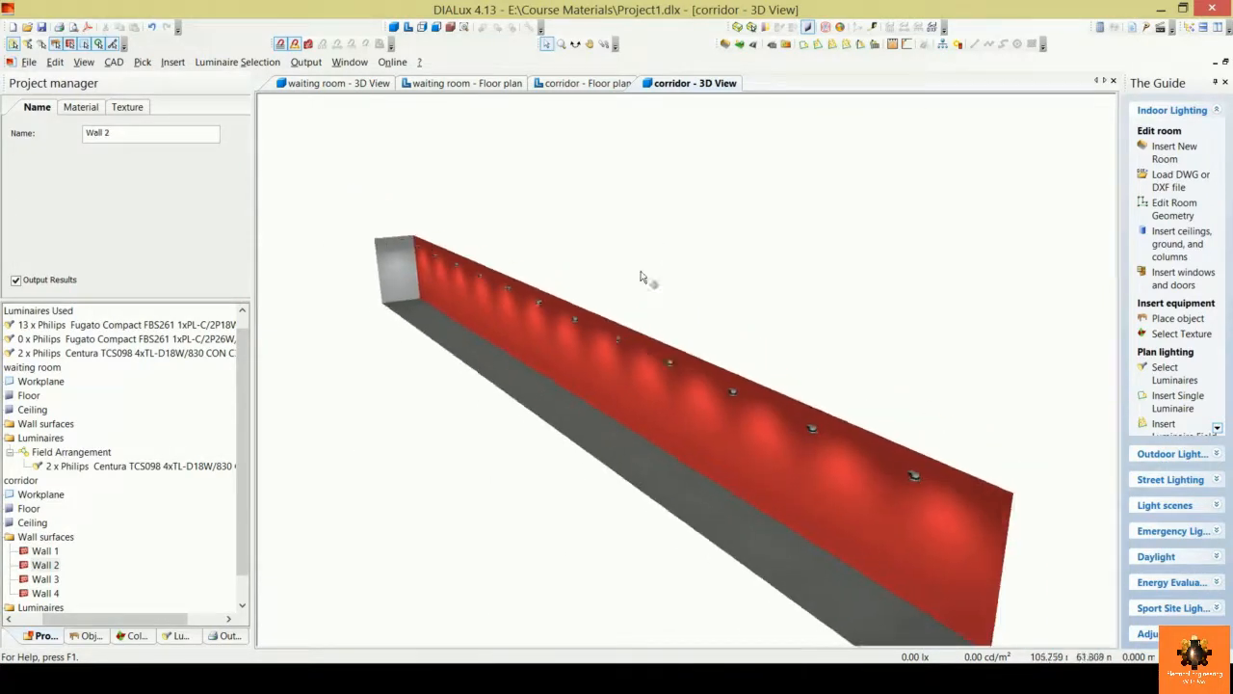
Step: Open the single sheet output preview for the corridor room
left_click(1132, 30)
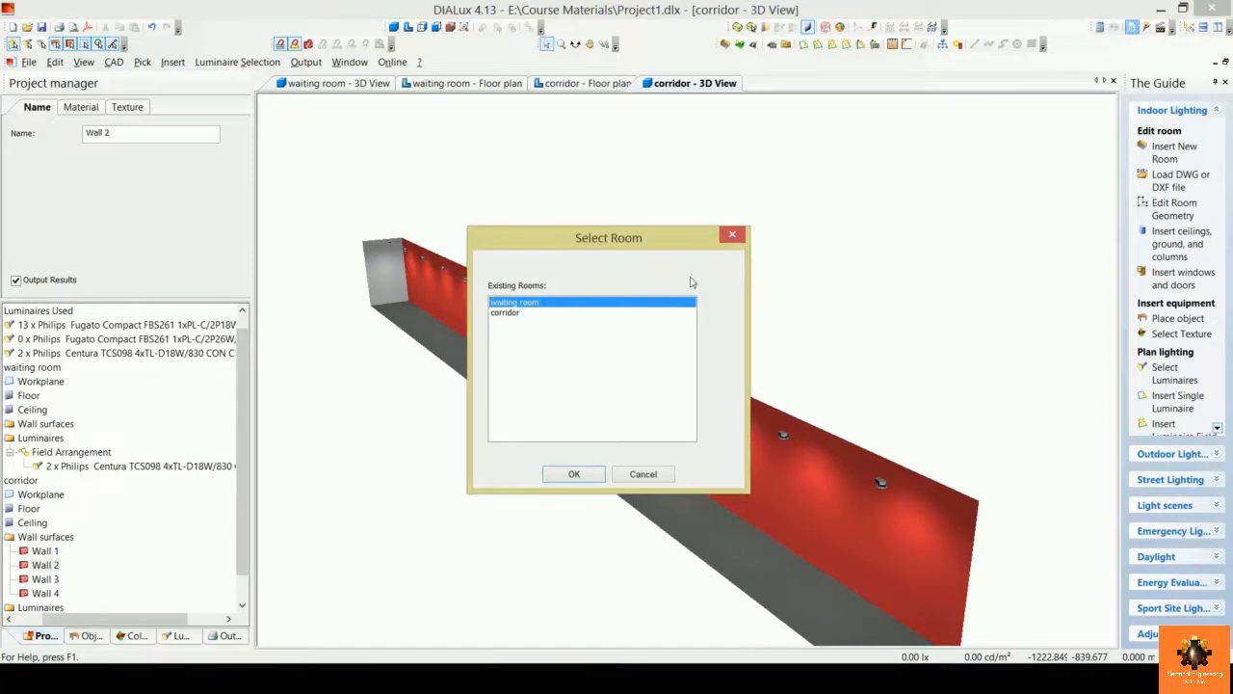
left_click(509, 315)
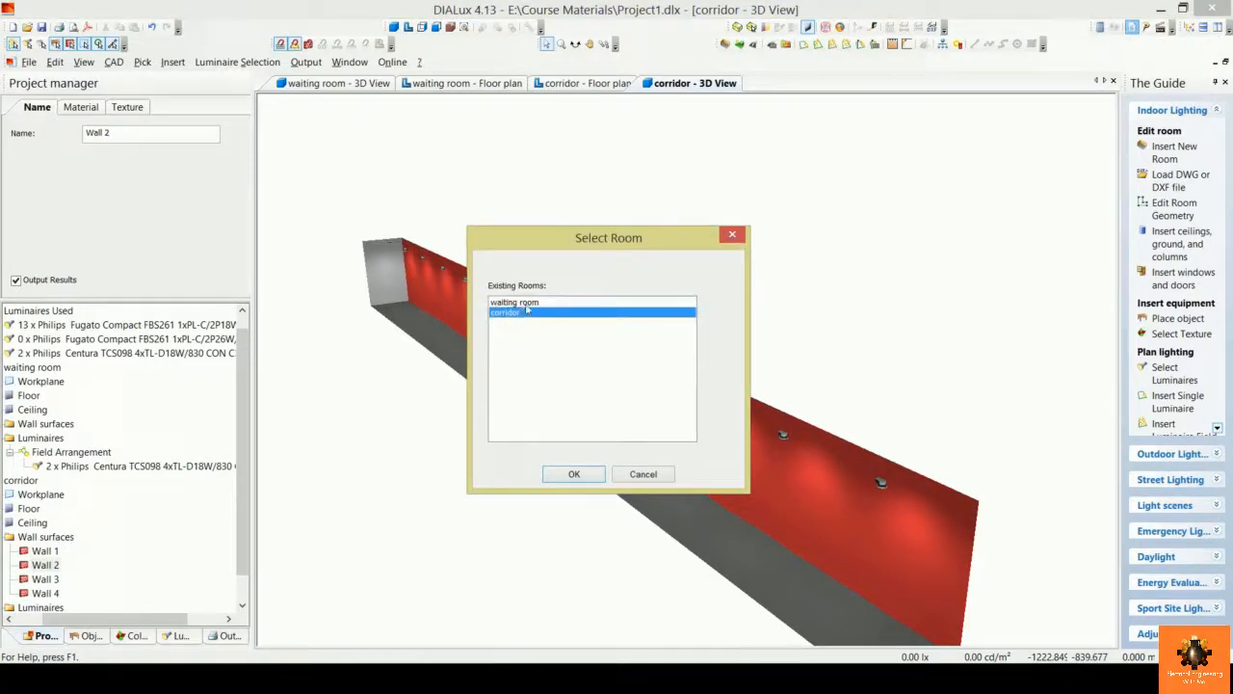
left_click(586, 475)
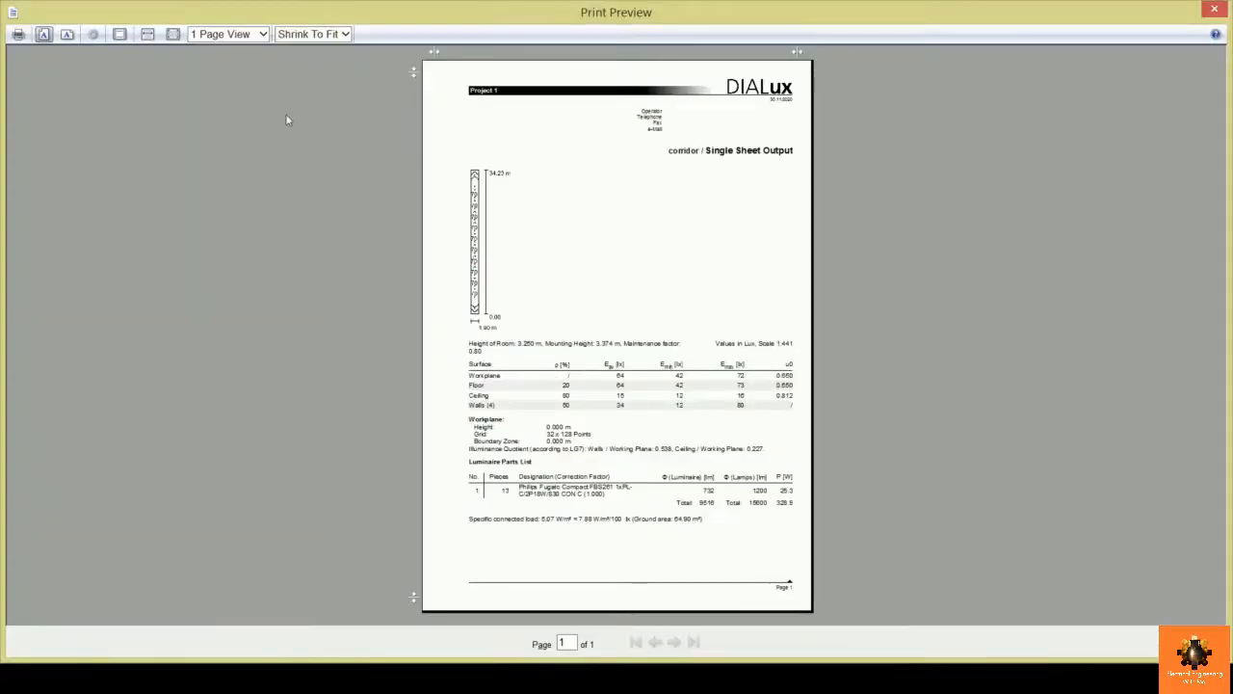
Step: Enlarge the corridor report to page width, read its illuminance table and luminaire parts list, and close the preview
left_click(147, 34)
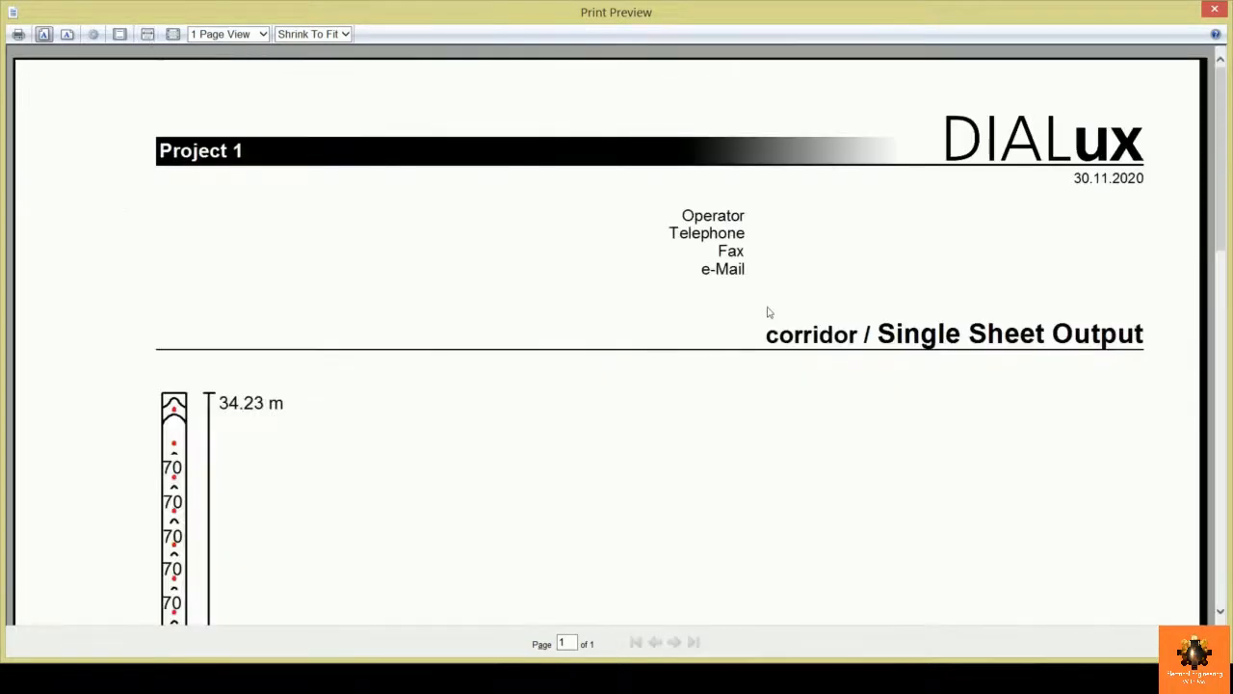
scroll(752, 306, "down", 5)
scroll(735, 302, "down", 5)
scroll(734, 301, "up", 5)
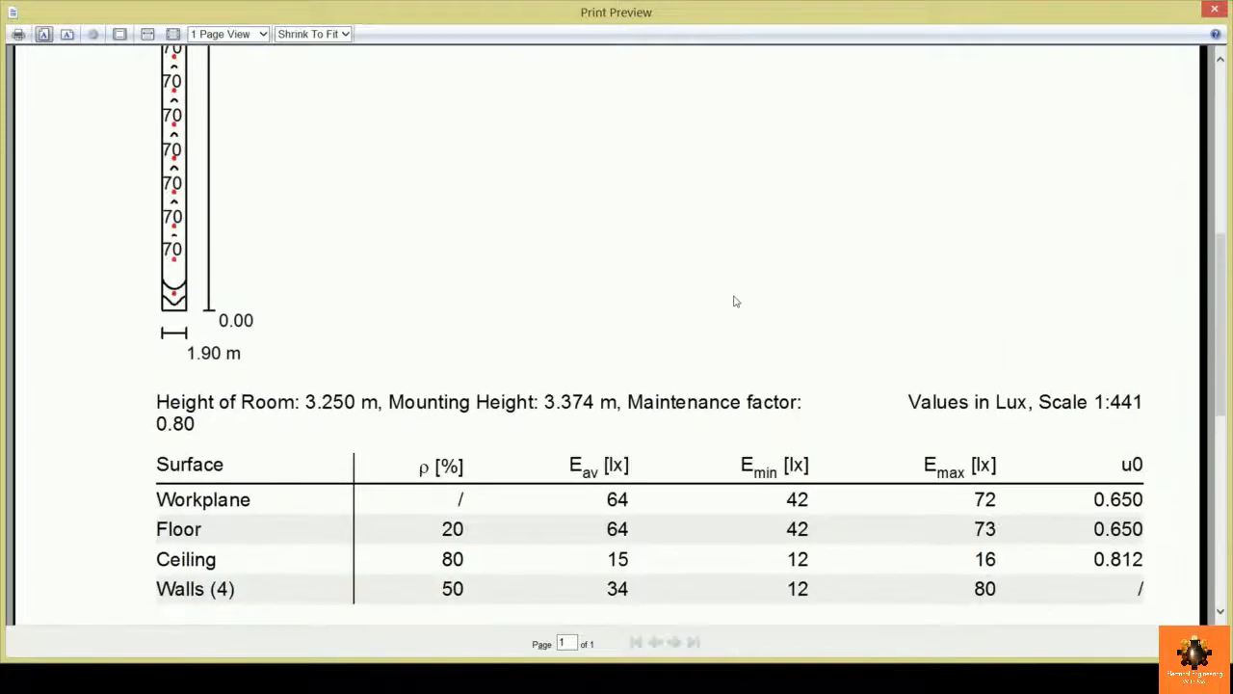
middle_click(728, 304)
middle_click(713, 300)
scroll(661, 325, "down", 3)
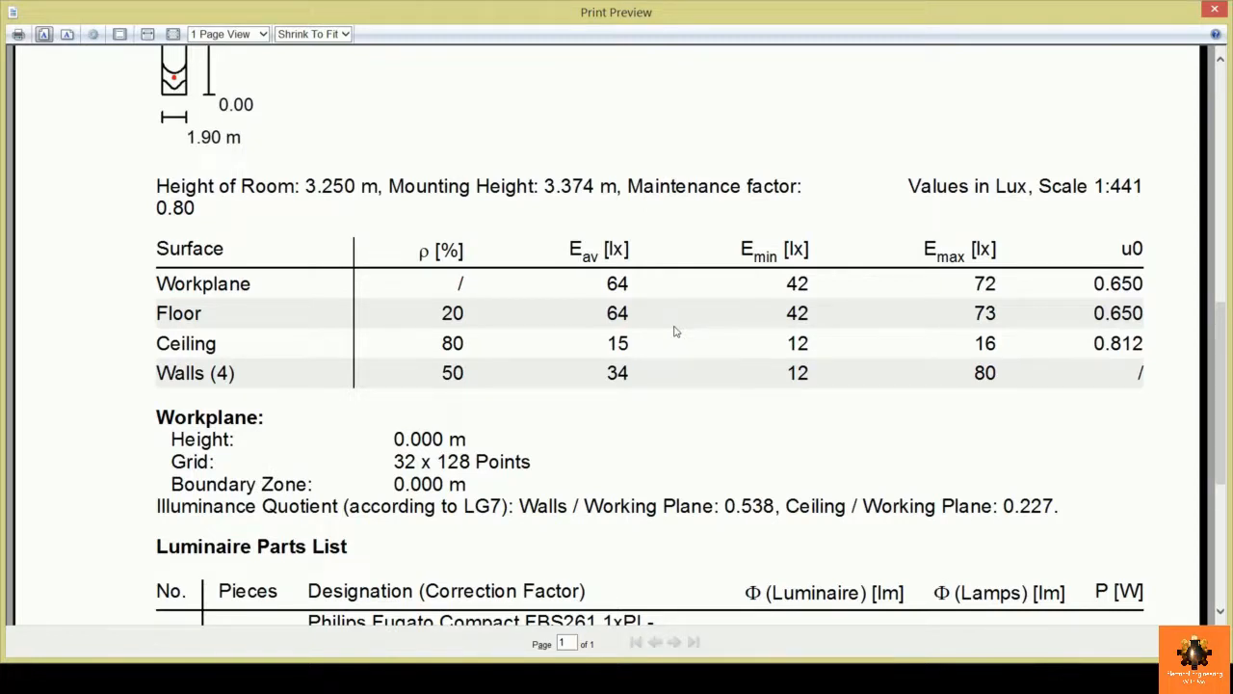
scroll(1160, 64, "down", 1)
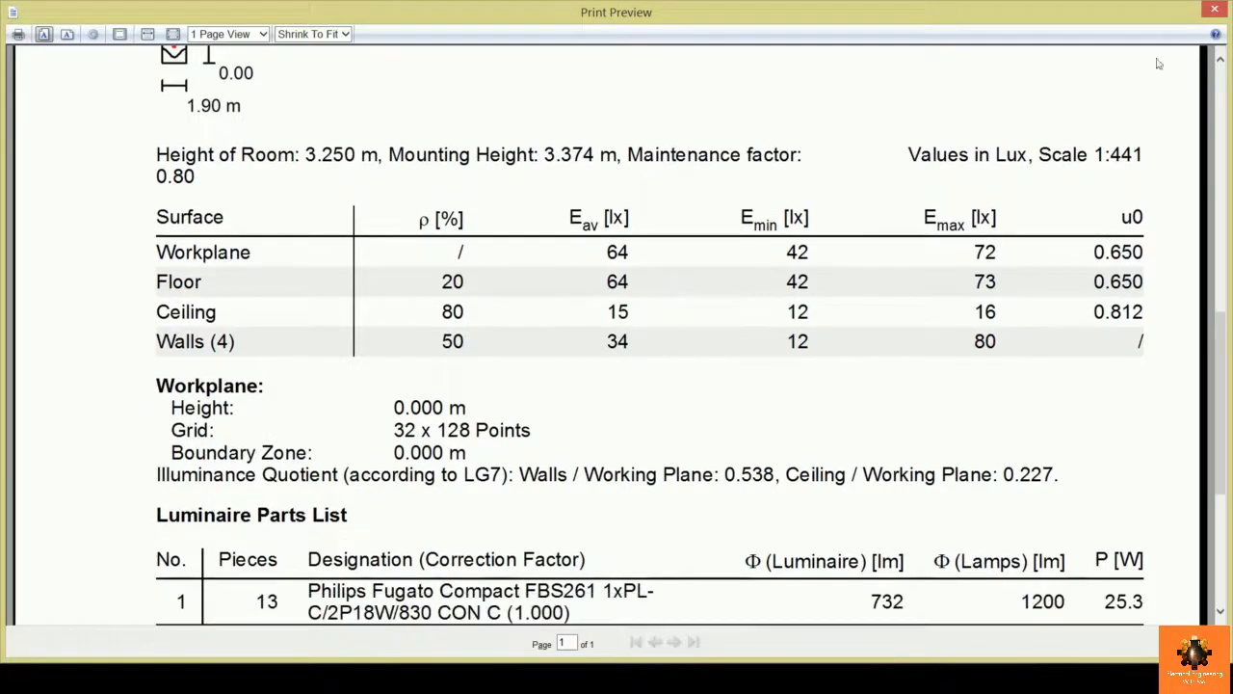
left_click(1212, 12)
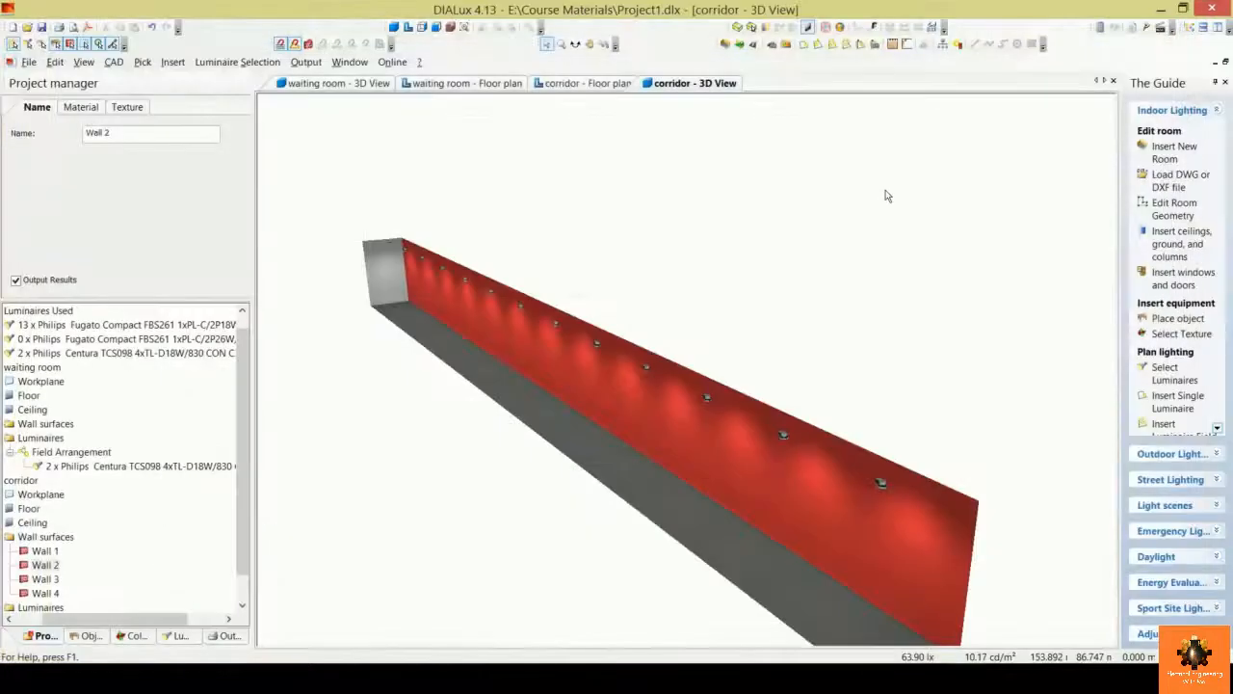
Step: Reduce the luminaire line arrangement in the corridor floor plan to a quantity of 11 and discard the old calculation results
left_click(594, 85)
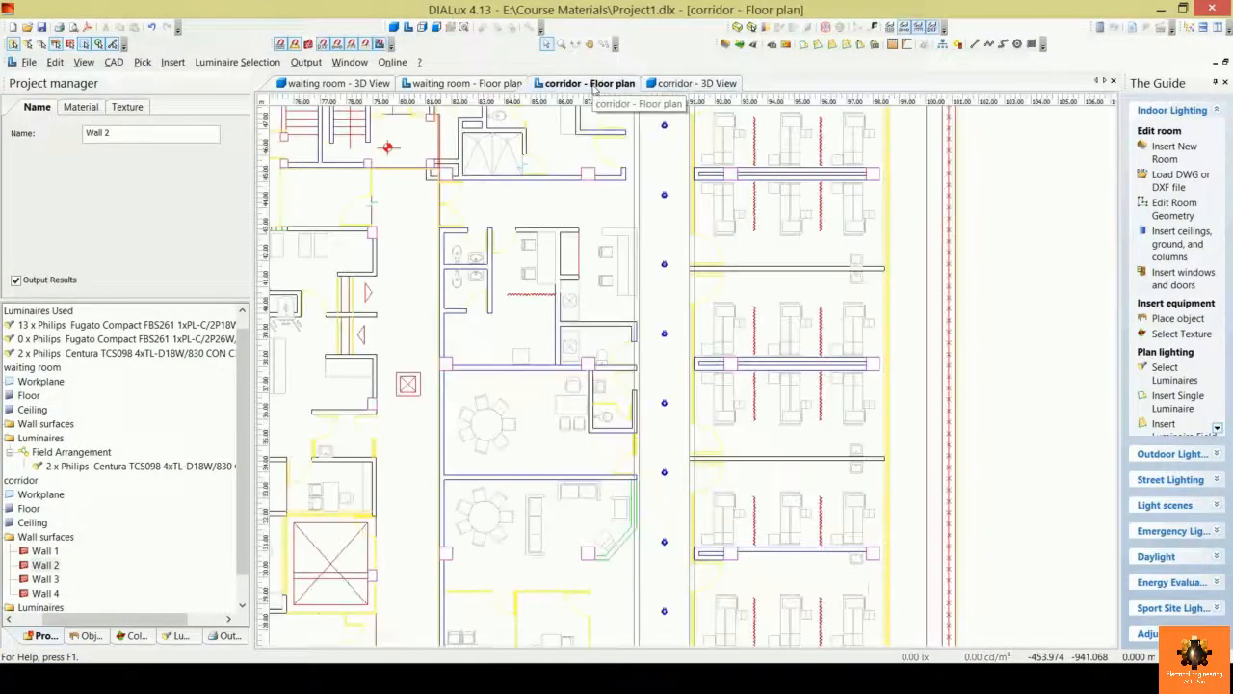
left_click(664, 196)
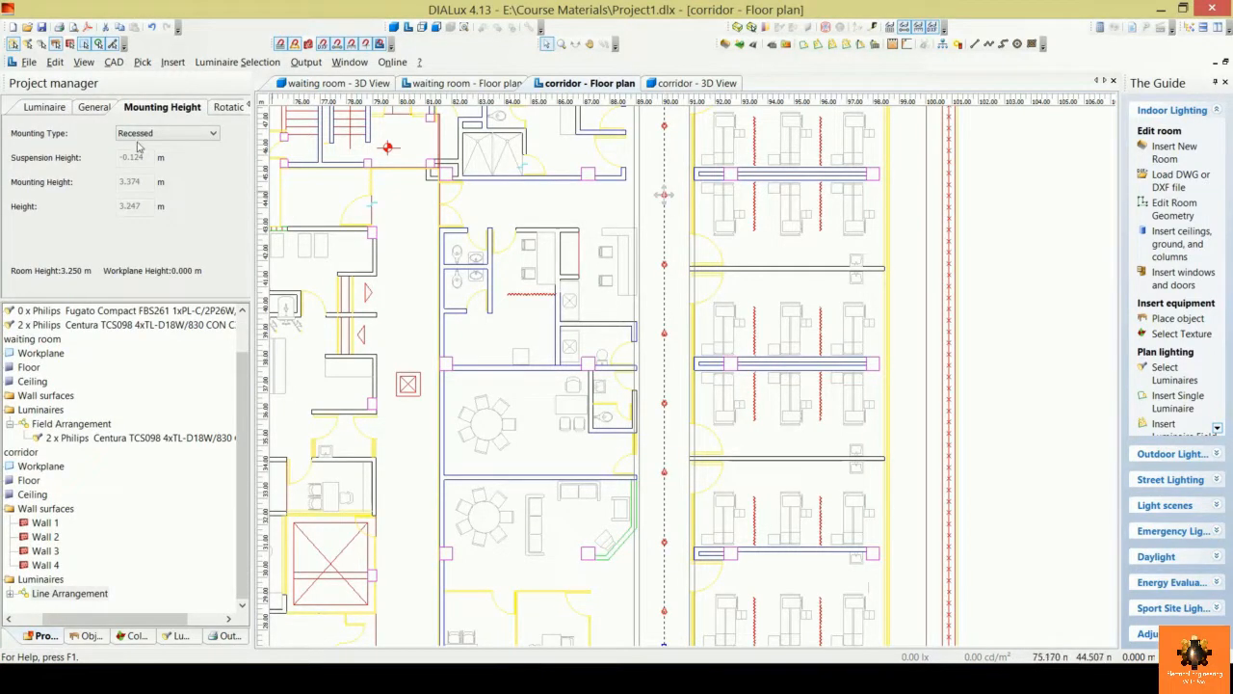
left_click(53, 108)
left_click(166, 112)
left_click(95, 109)
left_click(80, 133)
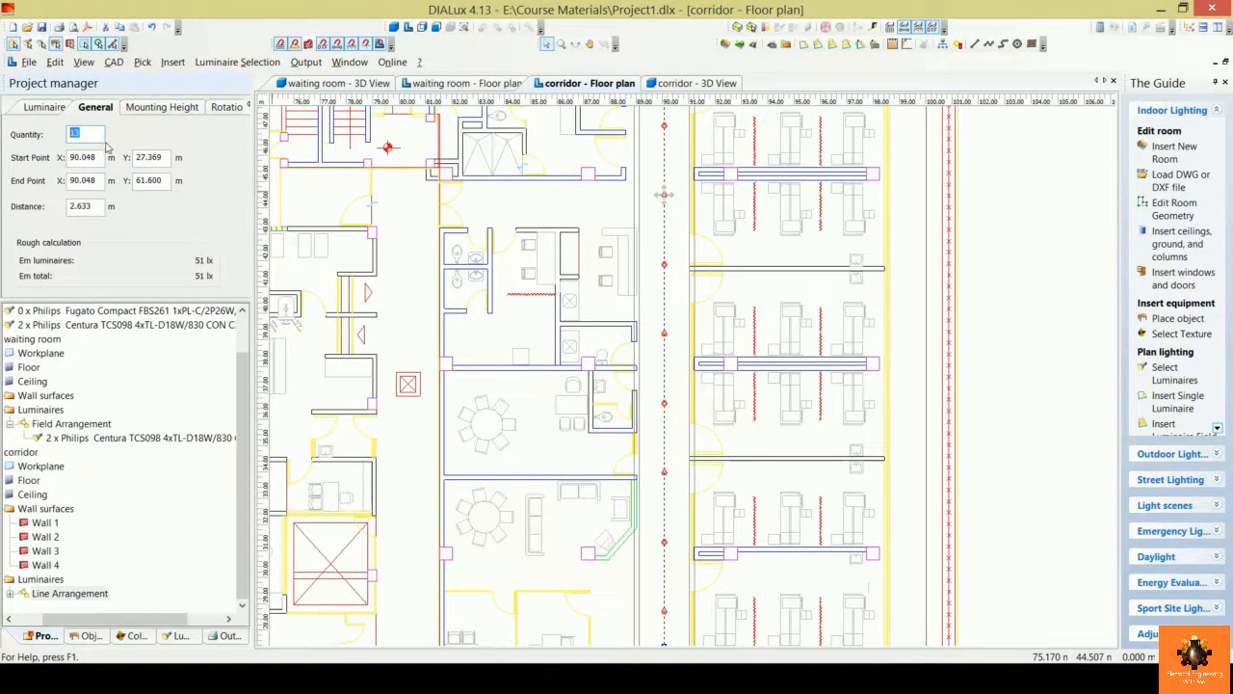
type("11")
left_click(651, 232)
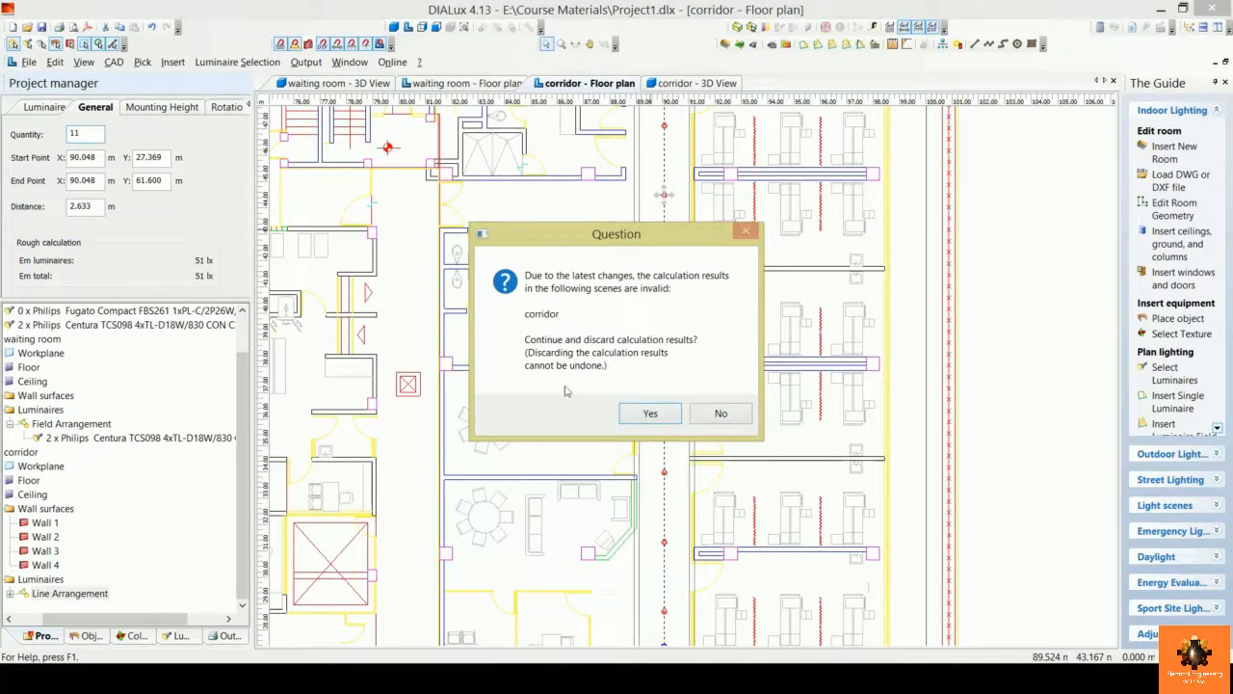
left_click(650, 413)
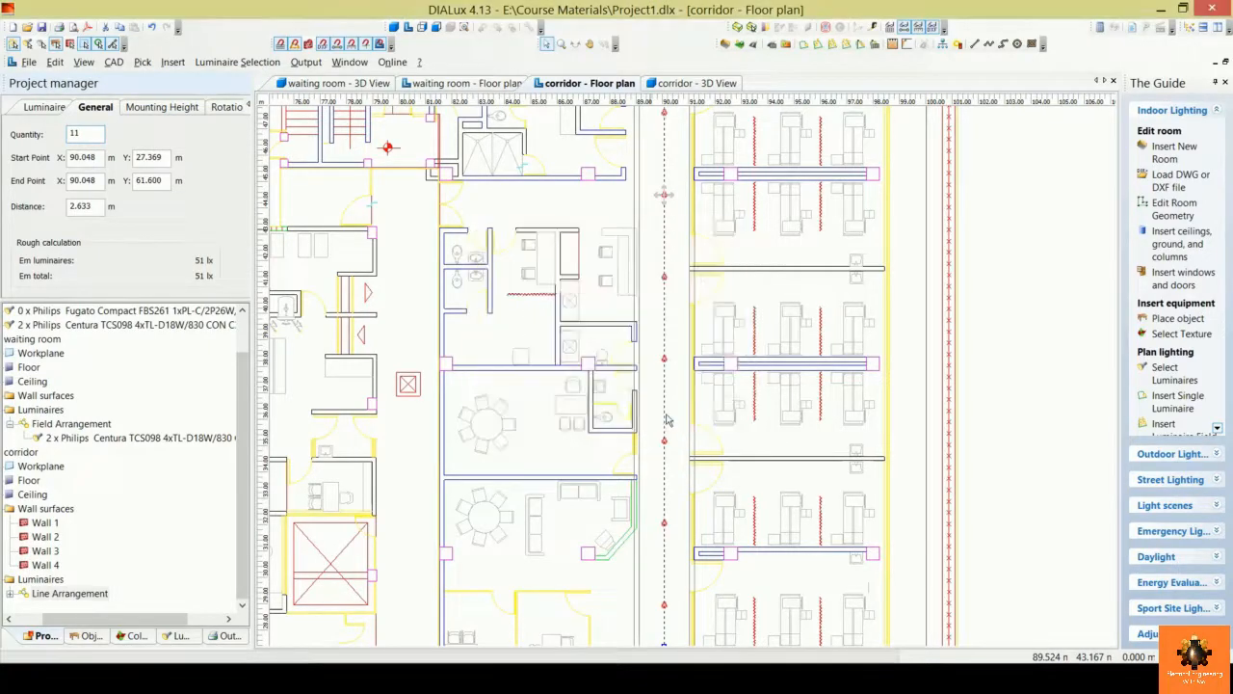
Step: Deselect the line arrangement and check the new luminaire spacing over the whole corridor
scroll(664, 265, "down", 2)
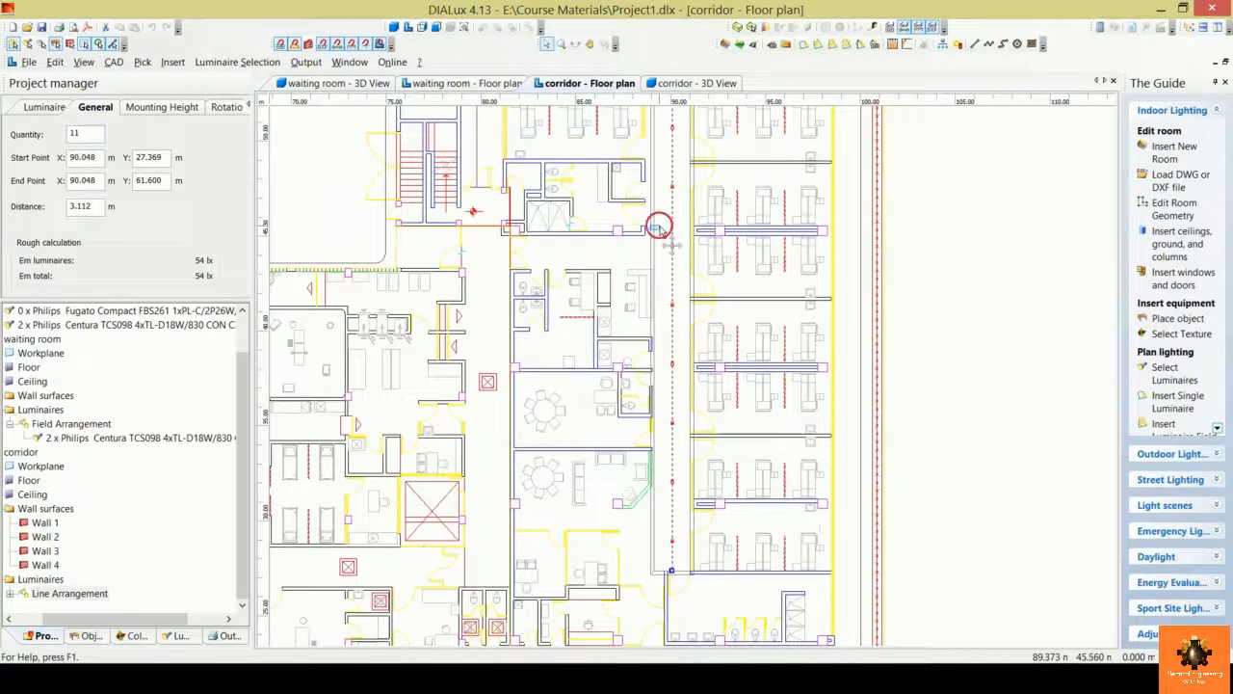
left_click(664, 220)
scroll(665, 216, "down", 2)
scroll(664, 216, "down", 2)
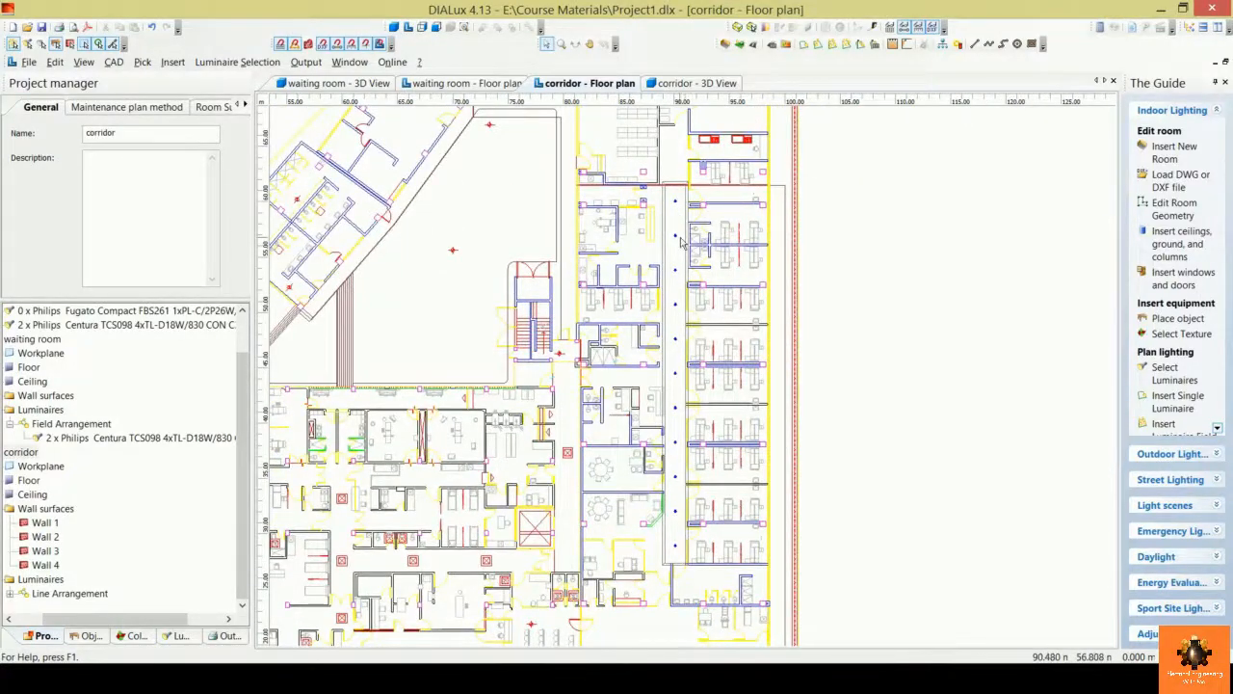
Step: Calculate only the corridor scene with the standard calculation option and view the lighting result in 3D
scroll(771, 289, "up", 3)
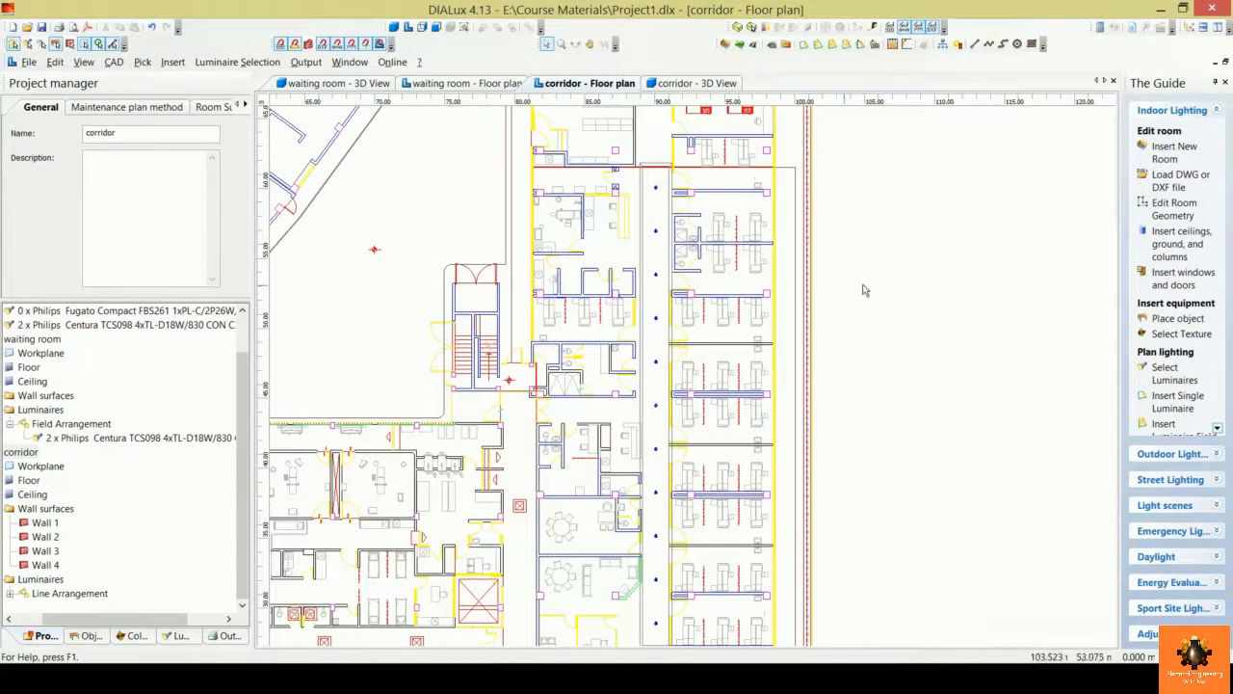
left_click(1100, 29)
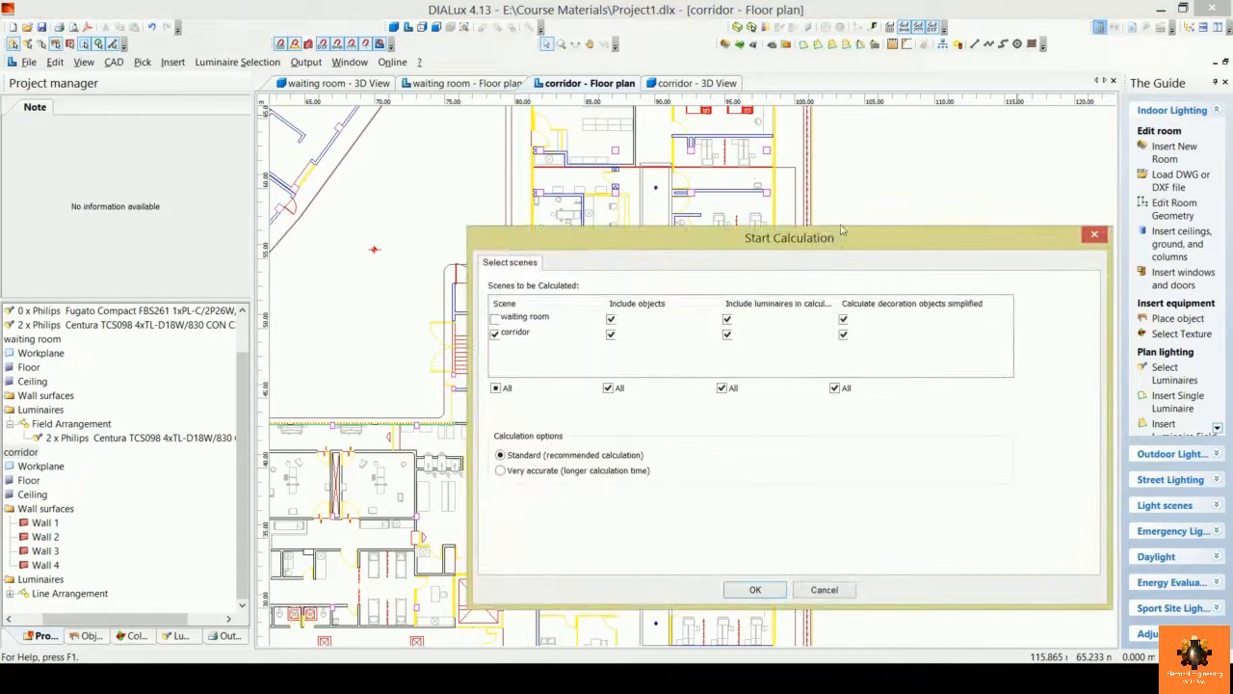
left_click(756, 590)
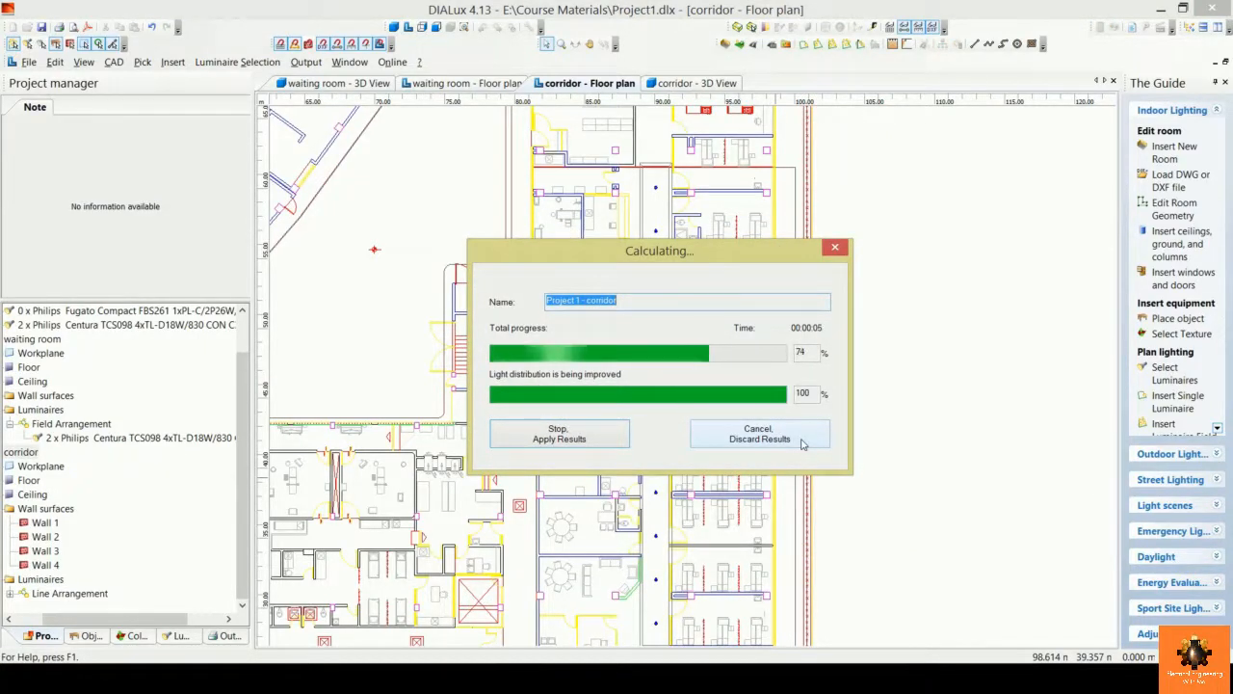
scroll(716, 388, "up", 5)
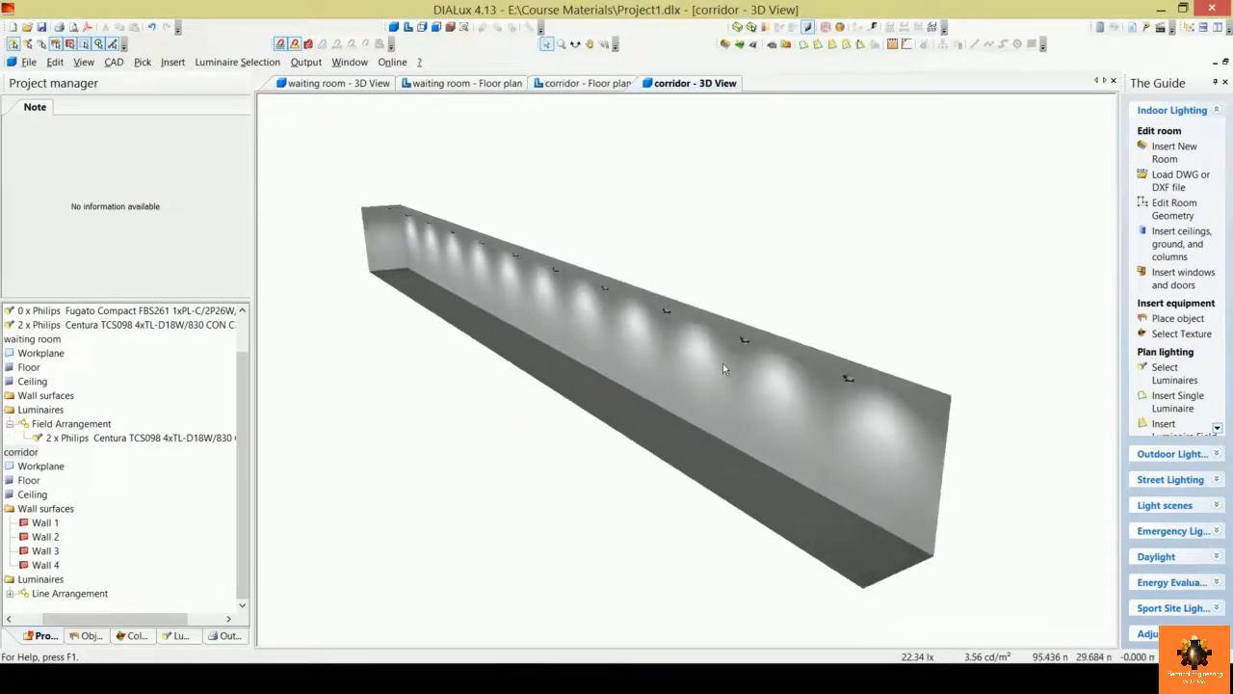
scroll(747, 345, "down", 3)
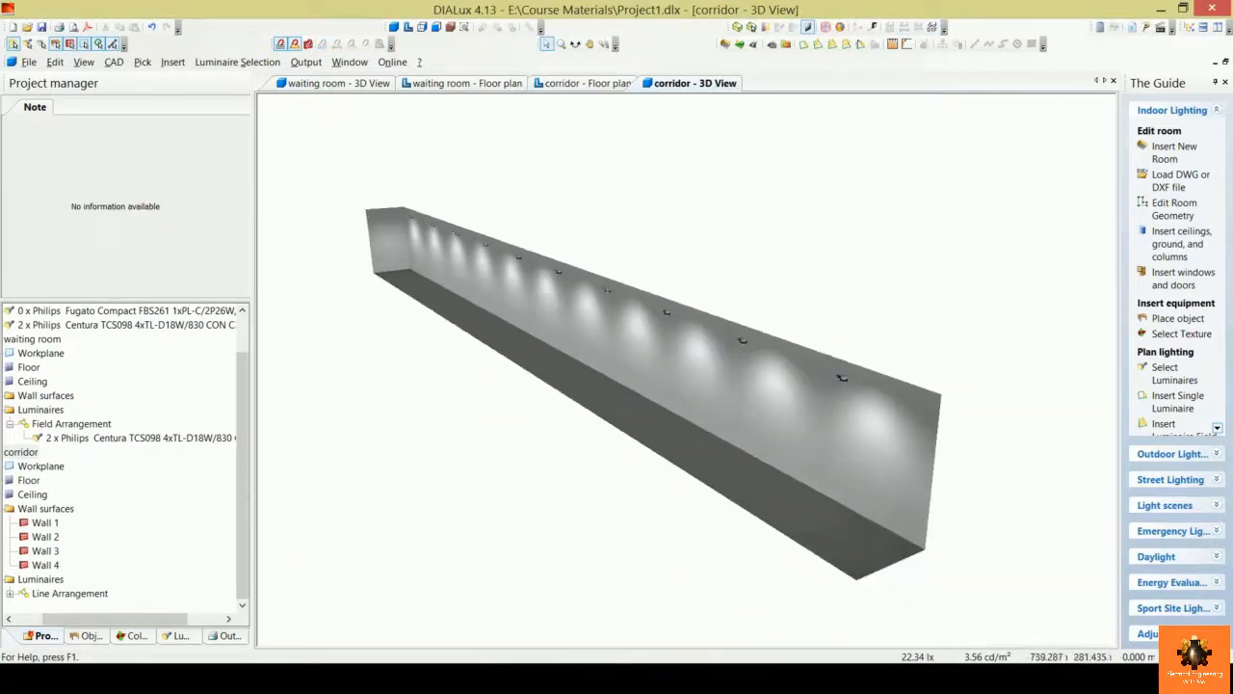
Step: Open the single sheet output preview for the corridor and read its illuminance table
left_click(1132, 27)
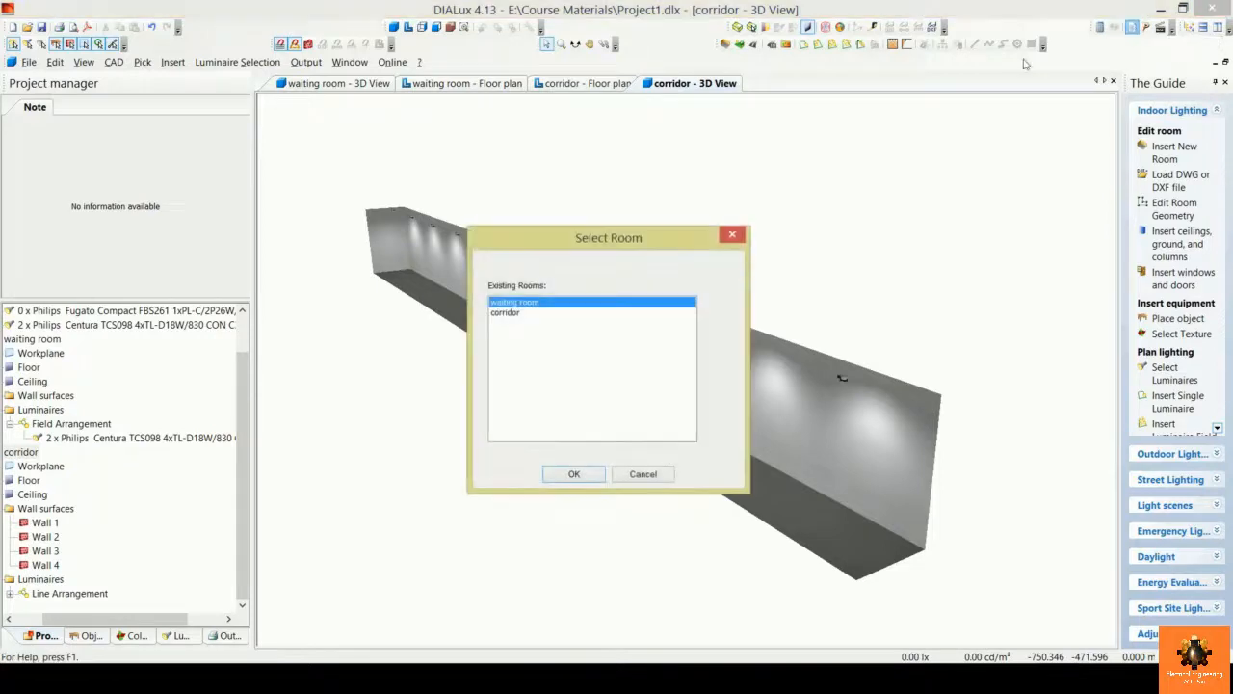
left_click(507, 313)
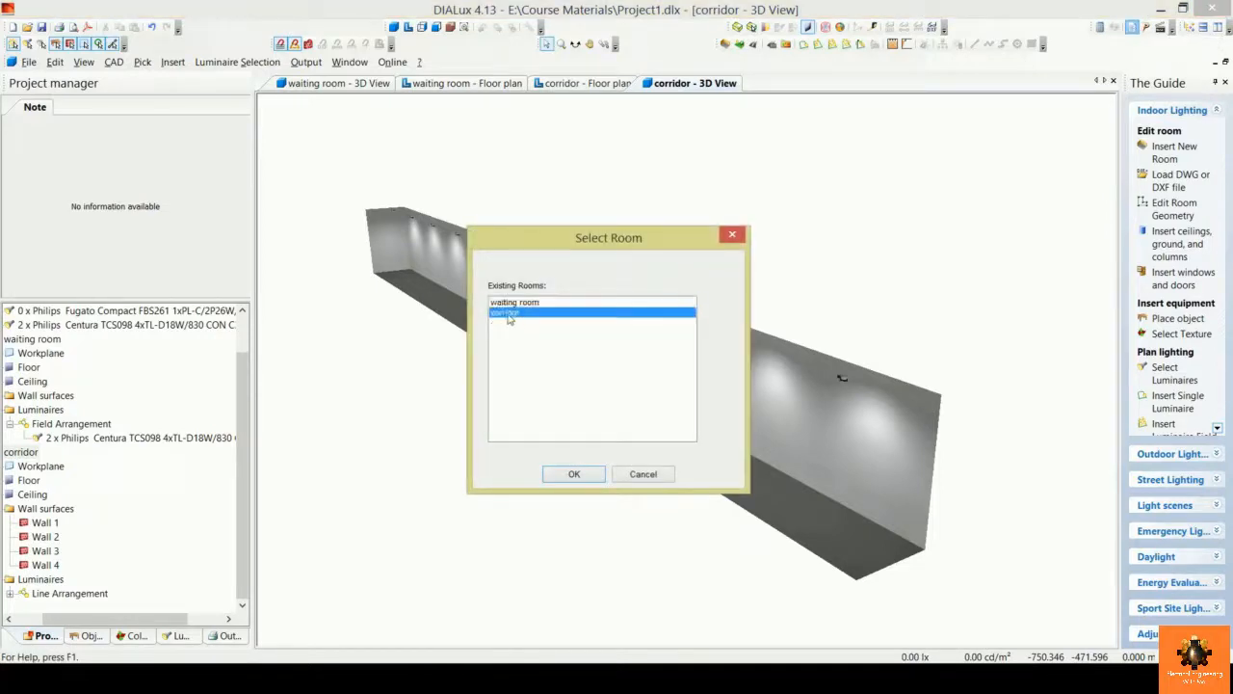
left_click(575, 473)
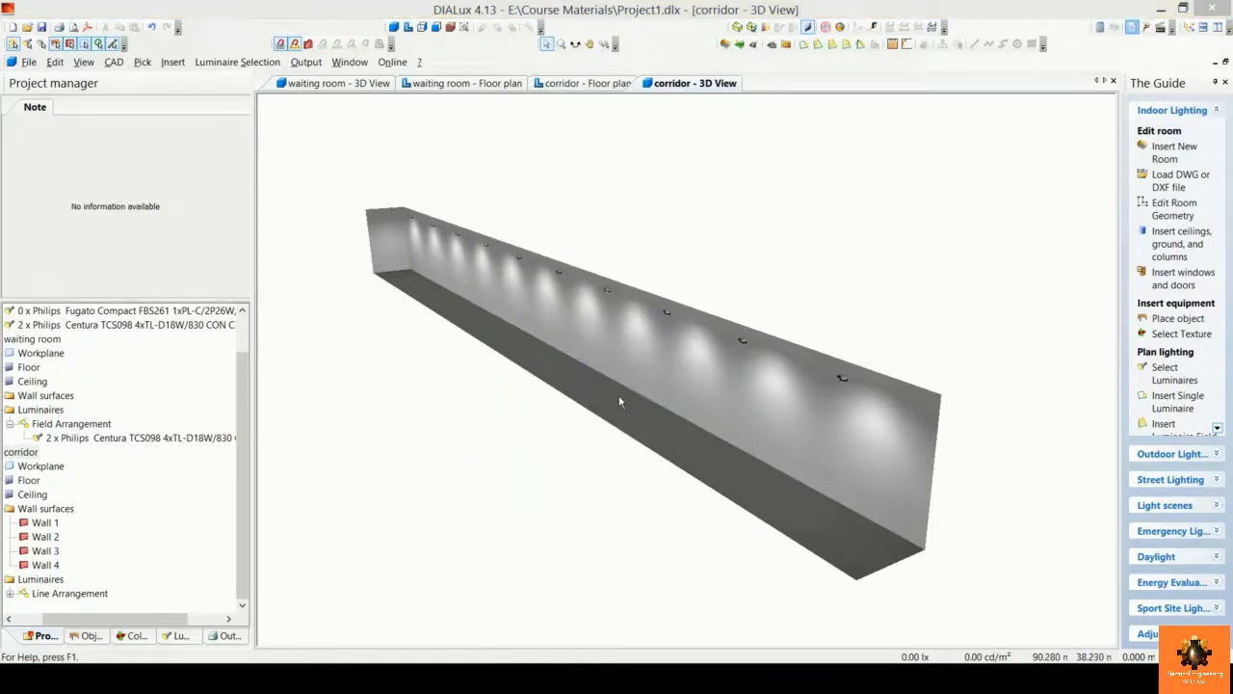
scroll(633, 240, "down", 8)
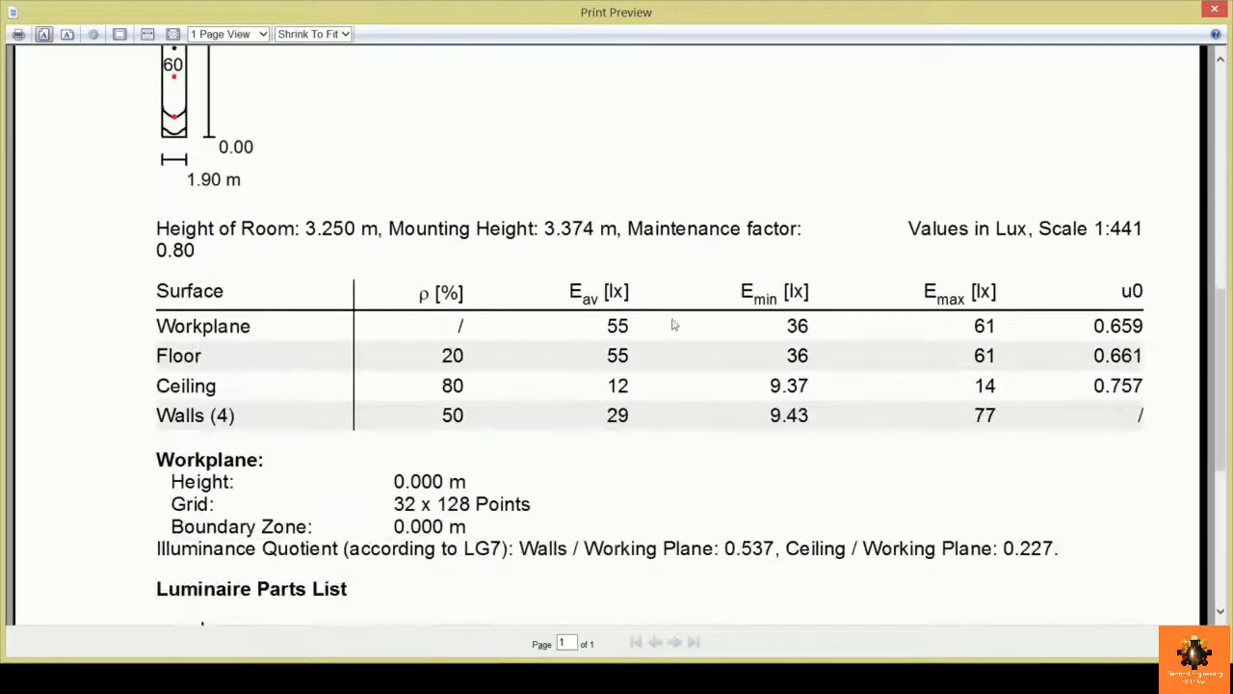
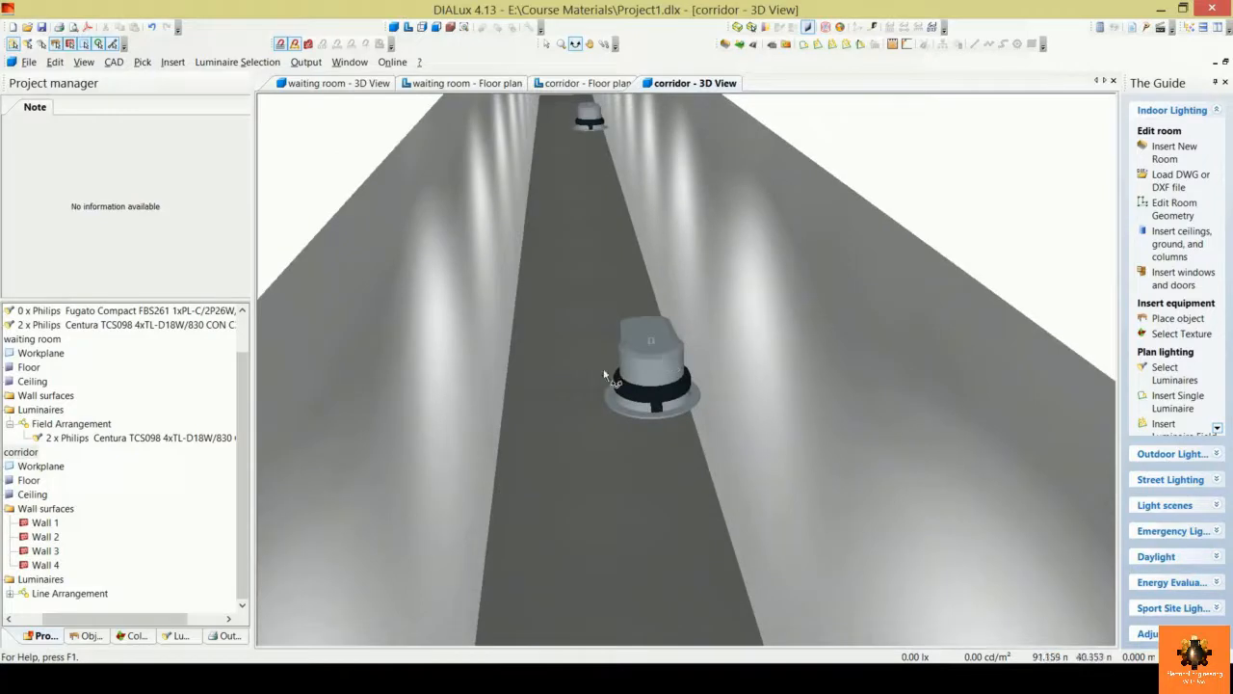
Step: Inspect the calculated corridor and its row of downlights from several angles in the 3D view
scroll(688, 291, "down", 4)
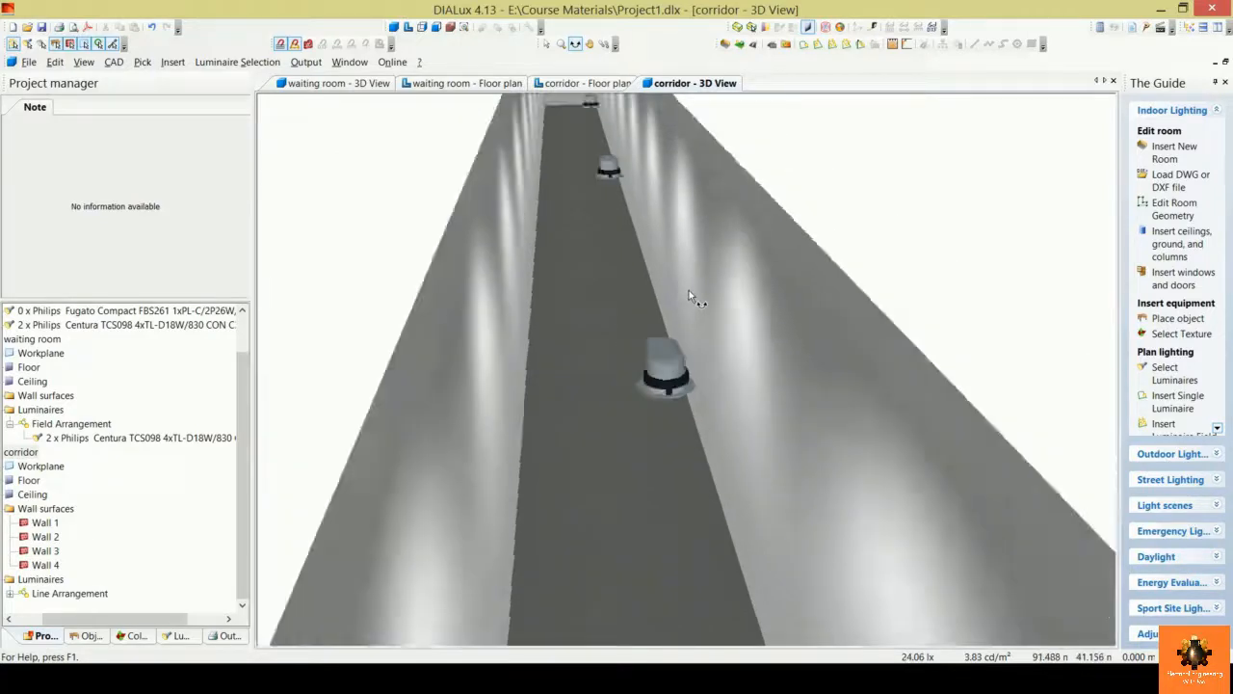
left_click_drag(682, 336, 695, 394)
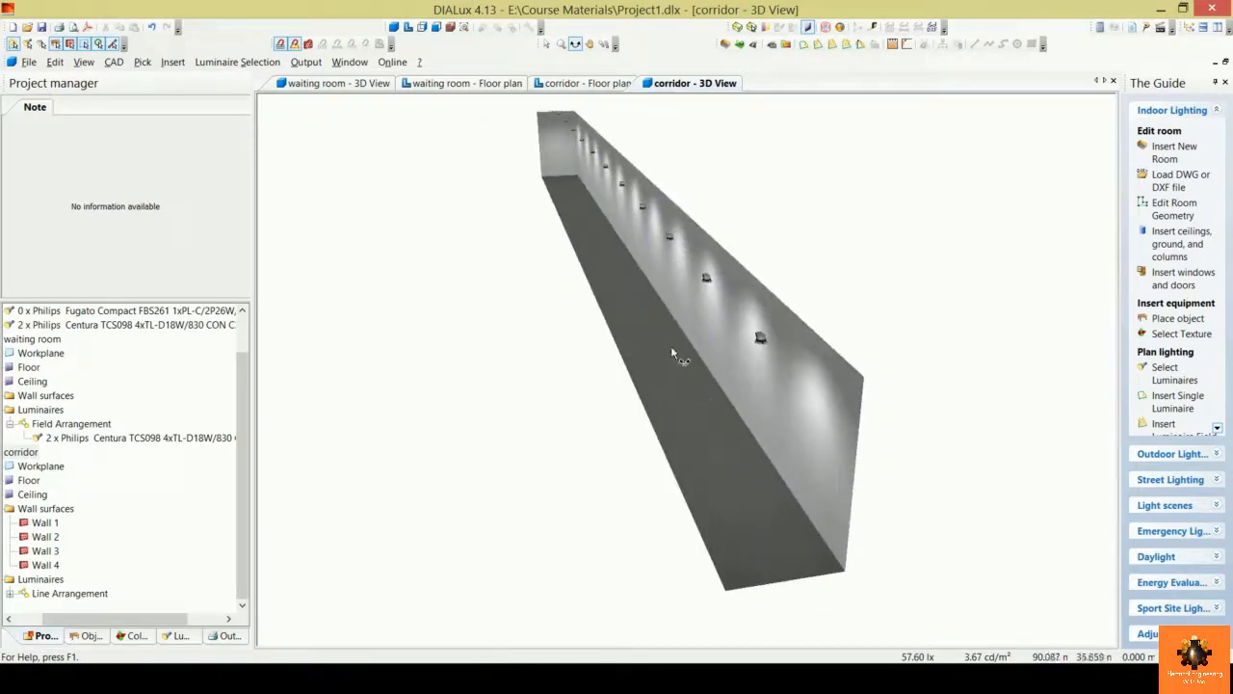
left_click_drag(672, 352, 651, 409)
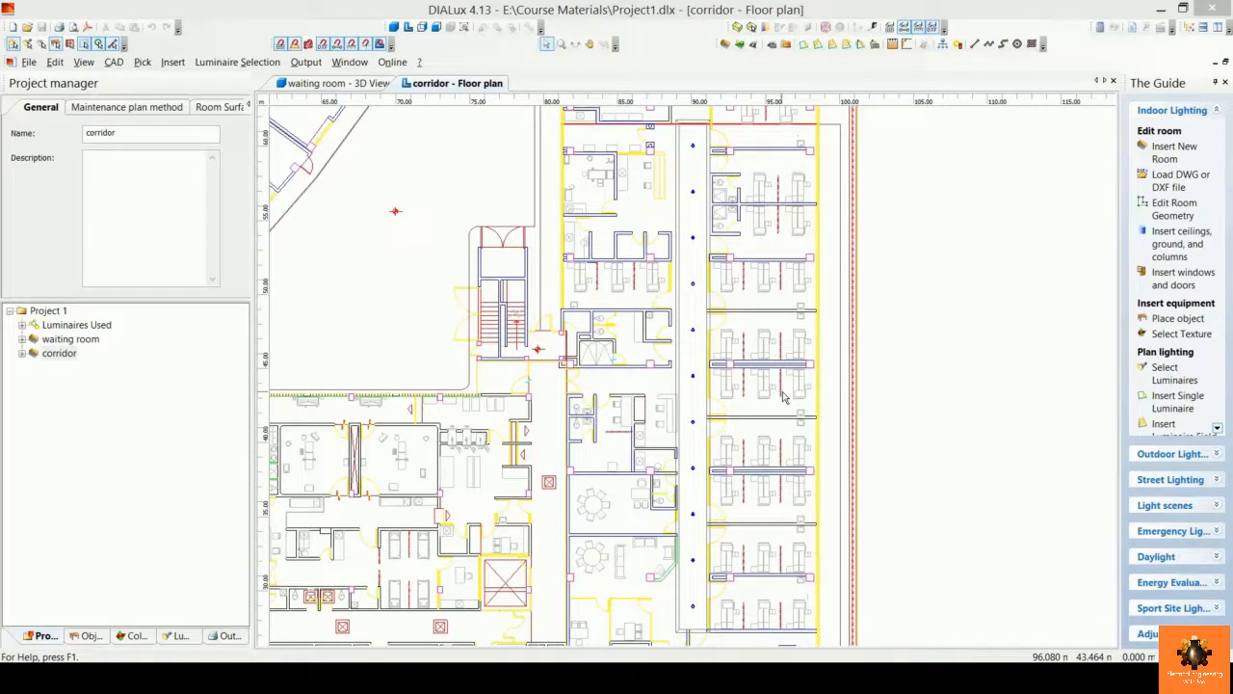
Step: Look over the floor plan around the corridor and examine the adjoining room with the round table, desk and enclosed toilet
scroll(803, 390, "down", 3)
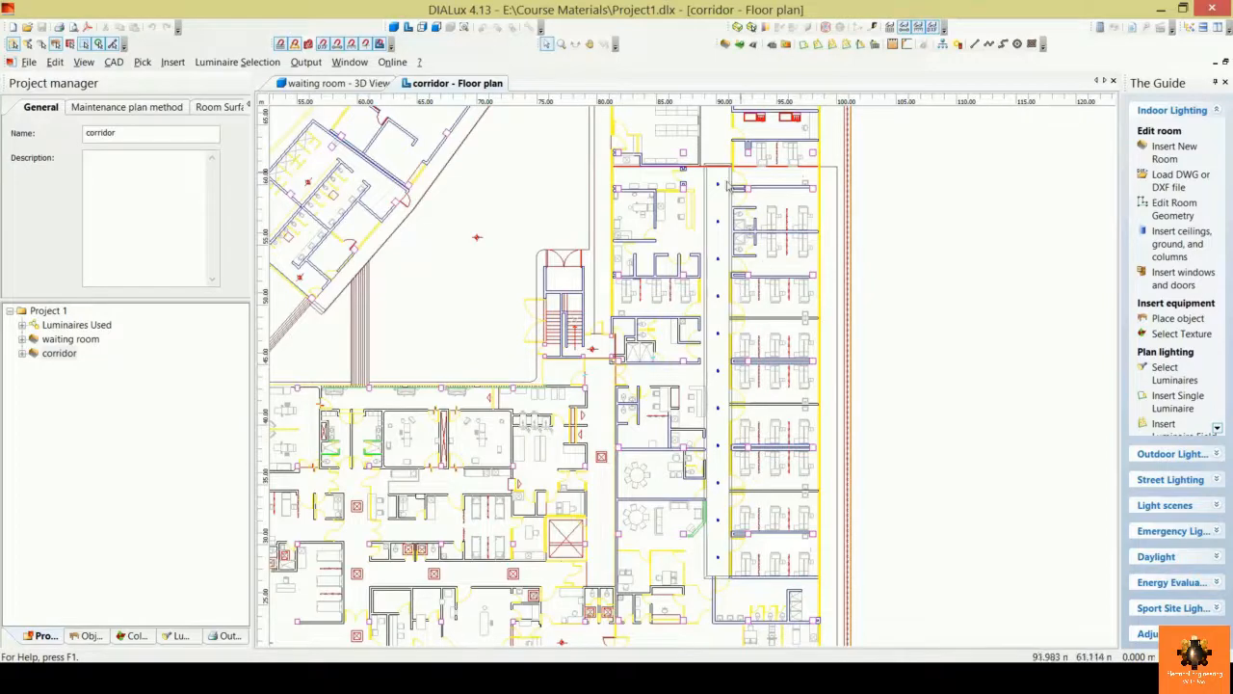
scroll(721, 379, "down", 1)
scroll(595, 467, "up", 4)
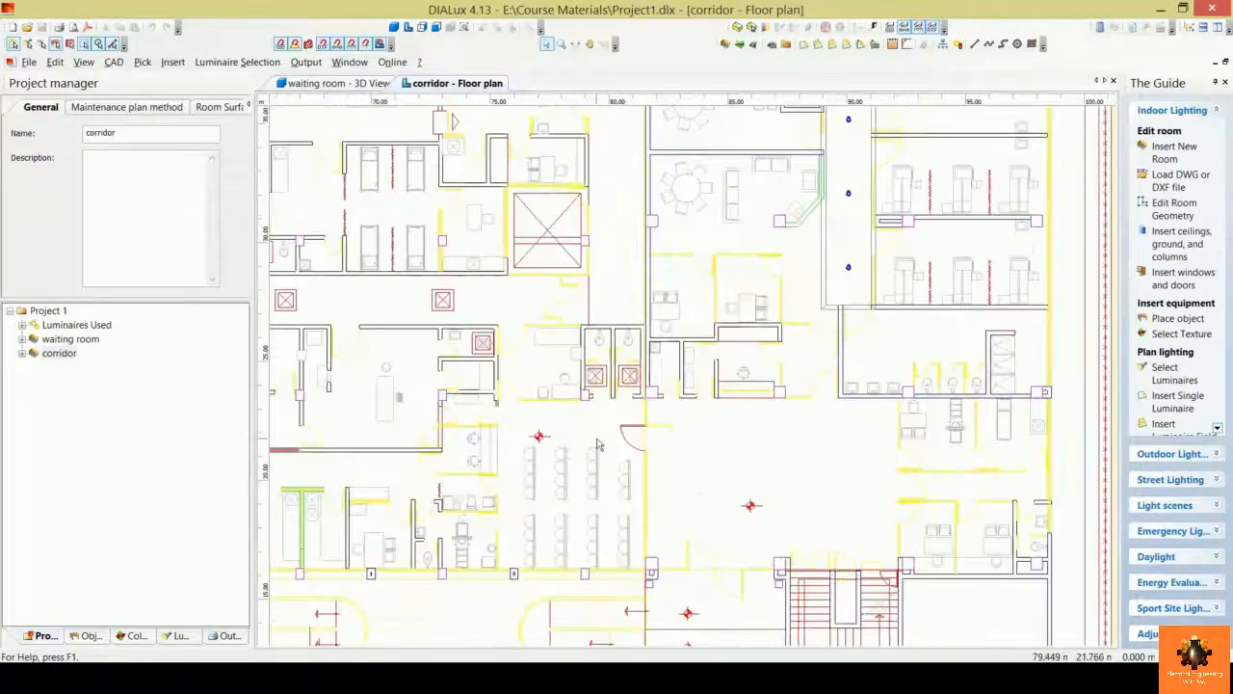
scroll(624, 409, "down", 1)
scroll(683, 405, "down", 2)
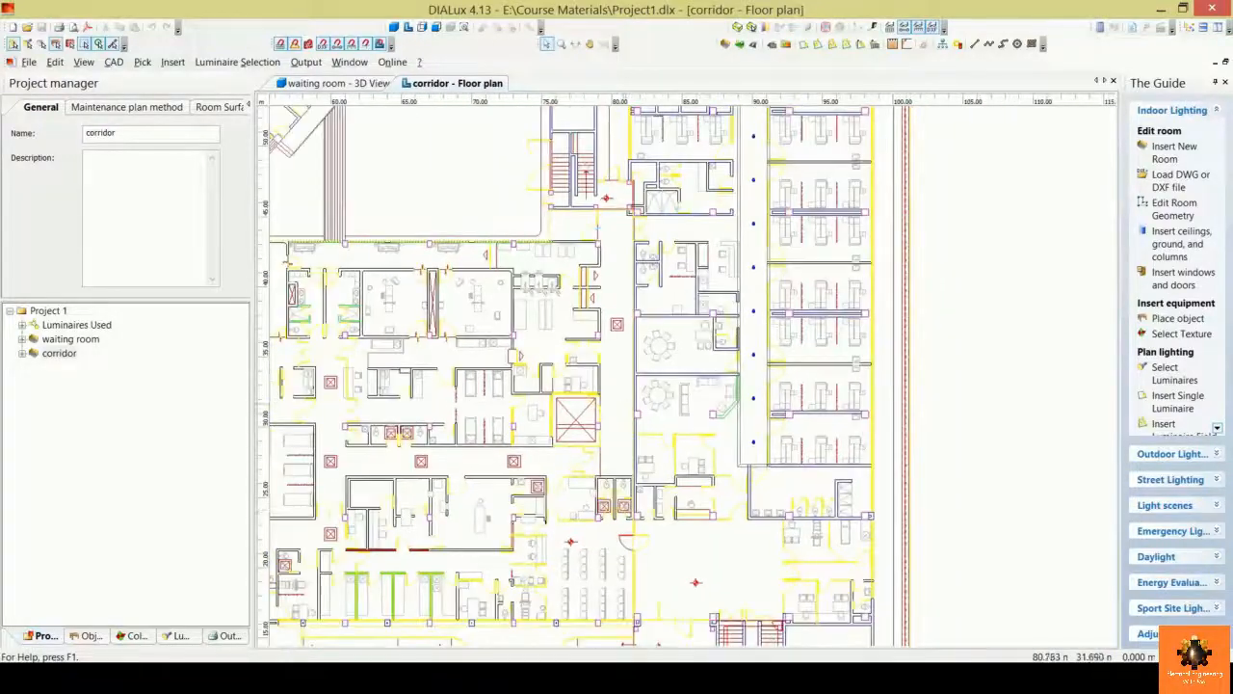
middle_click_drag(685, 404, 657, 480)
scroll(614, 518, "up", 2)
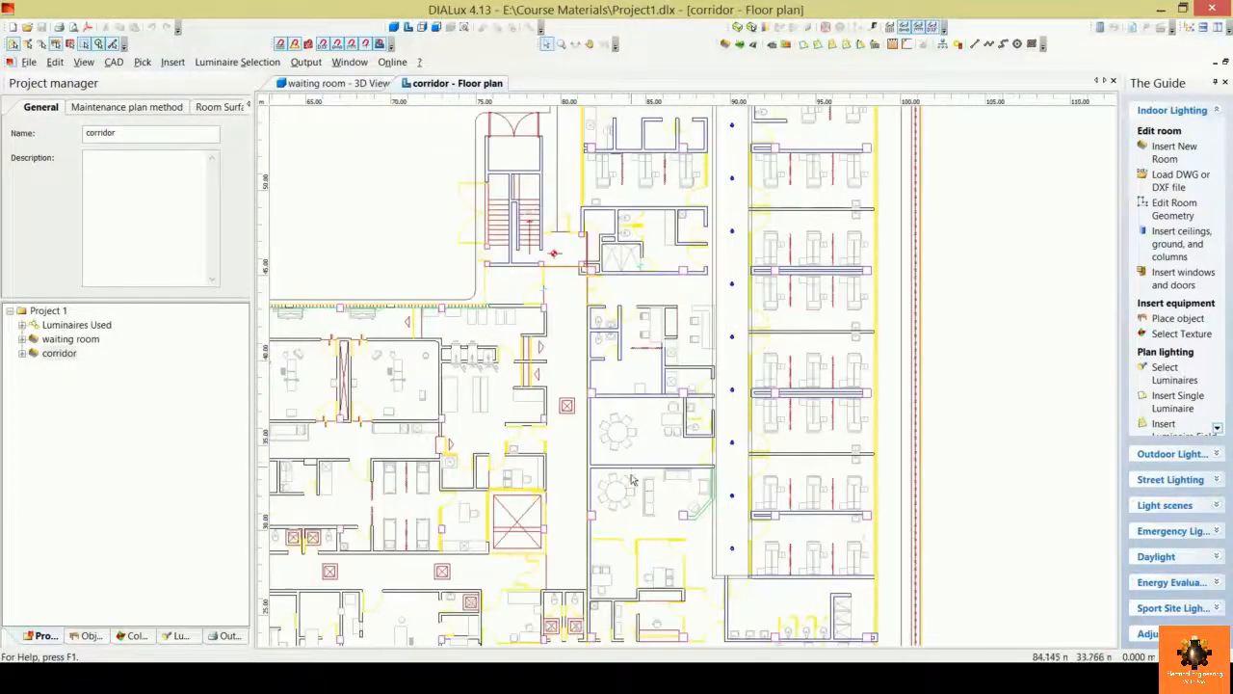
scroll(738, 538, "down", 2)
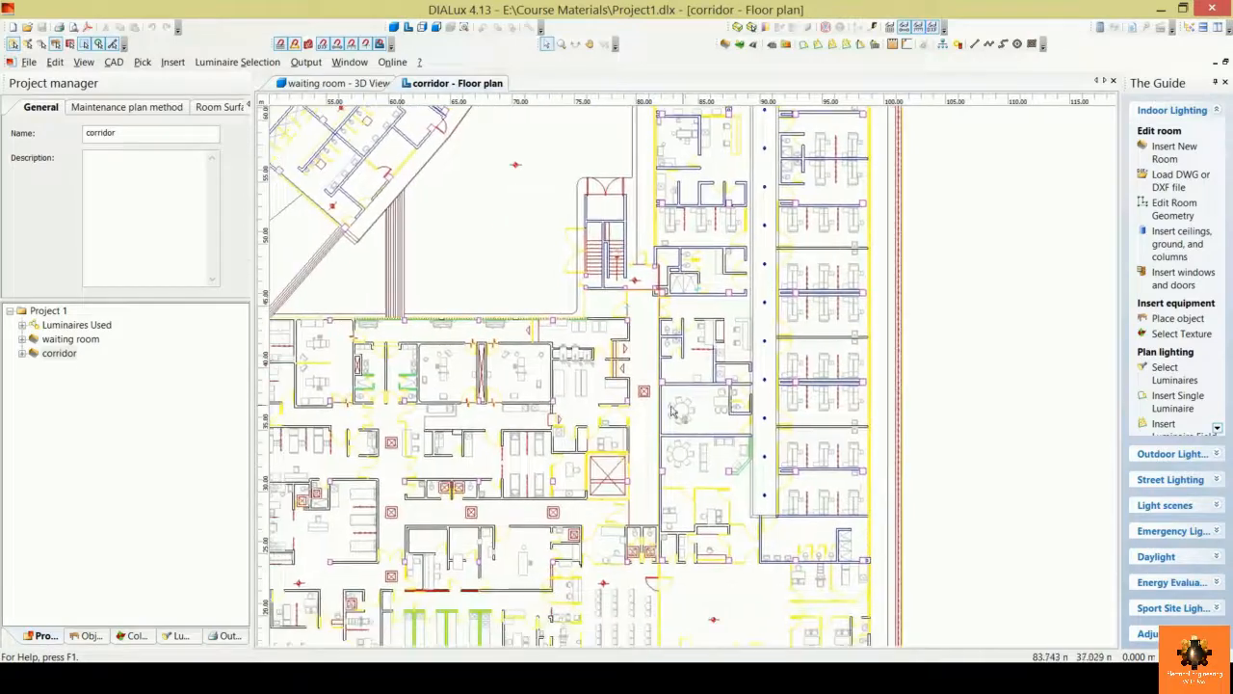
scroll(703, 463, "up", 3)
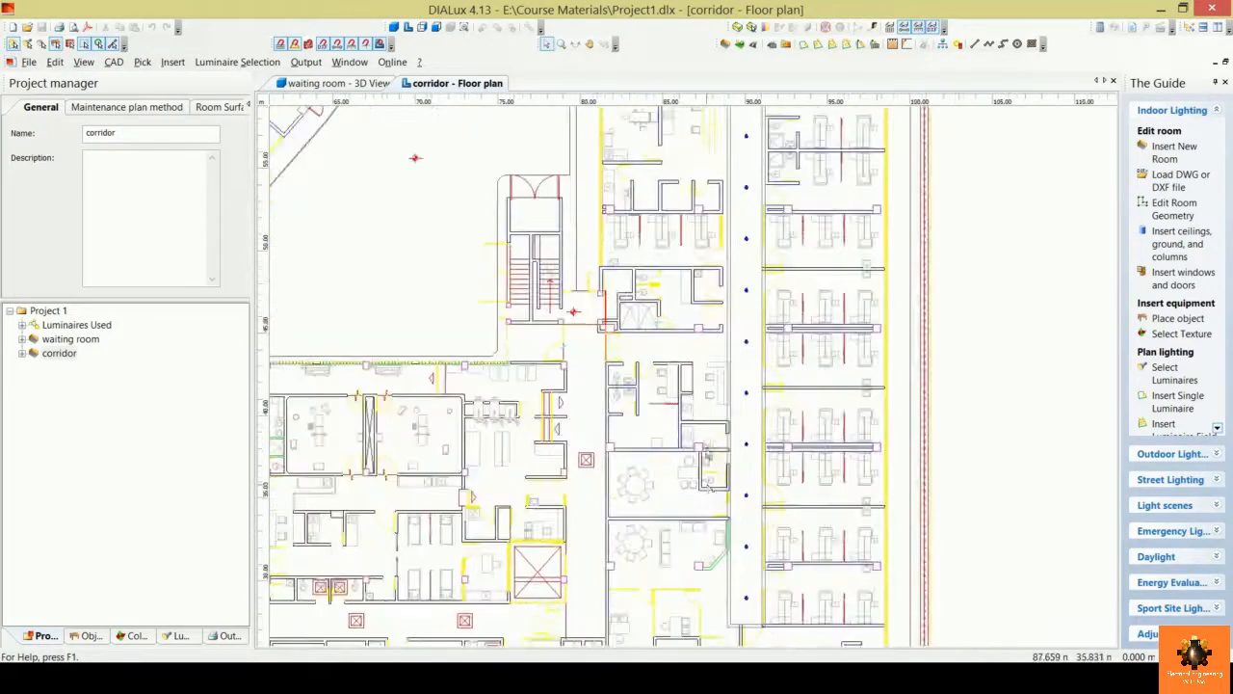
scroll(704, 385, "up", 3)
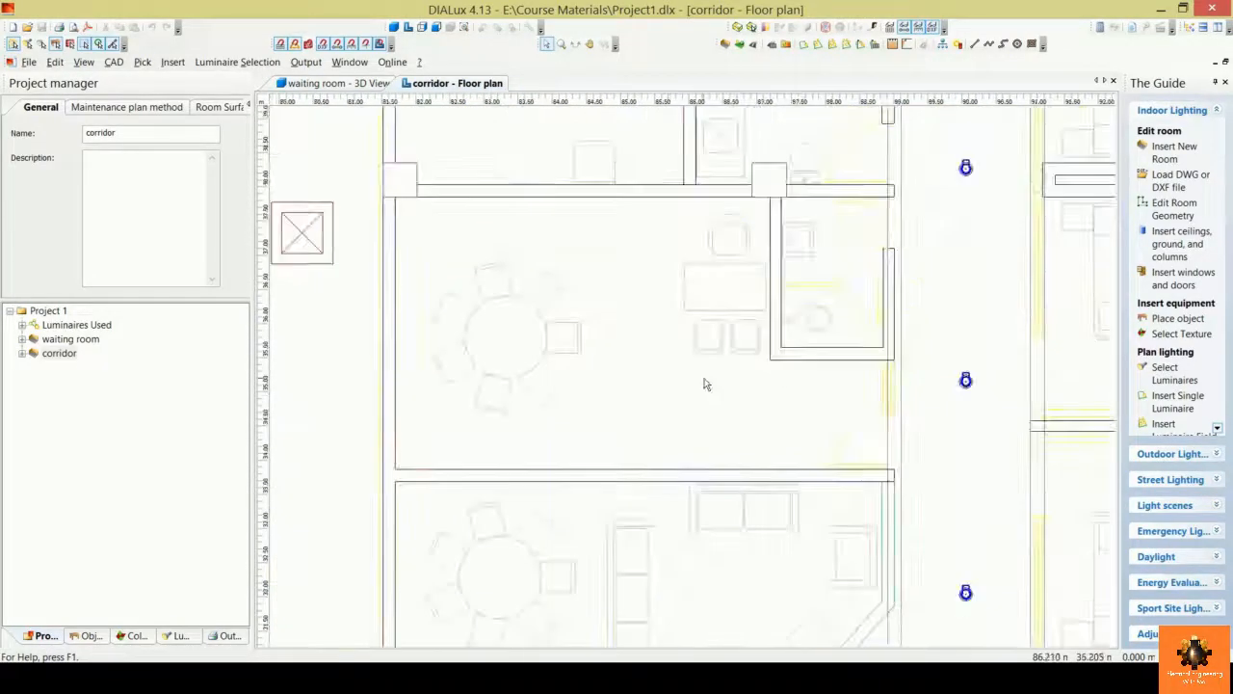
scroll(685, 441, "up", 3)
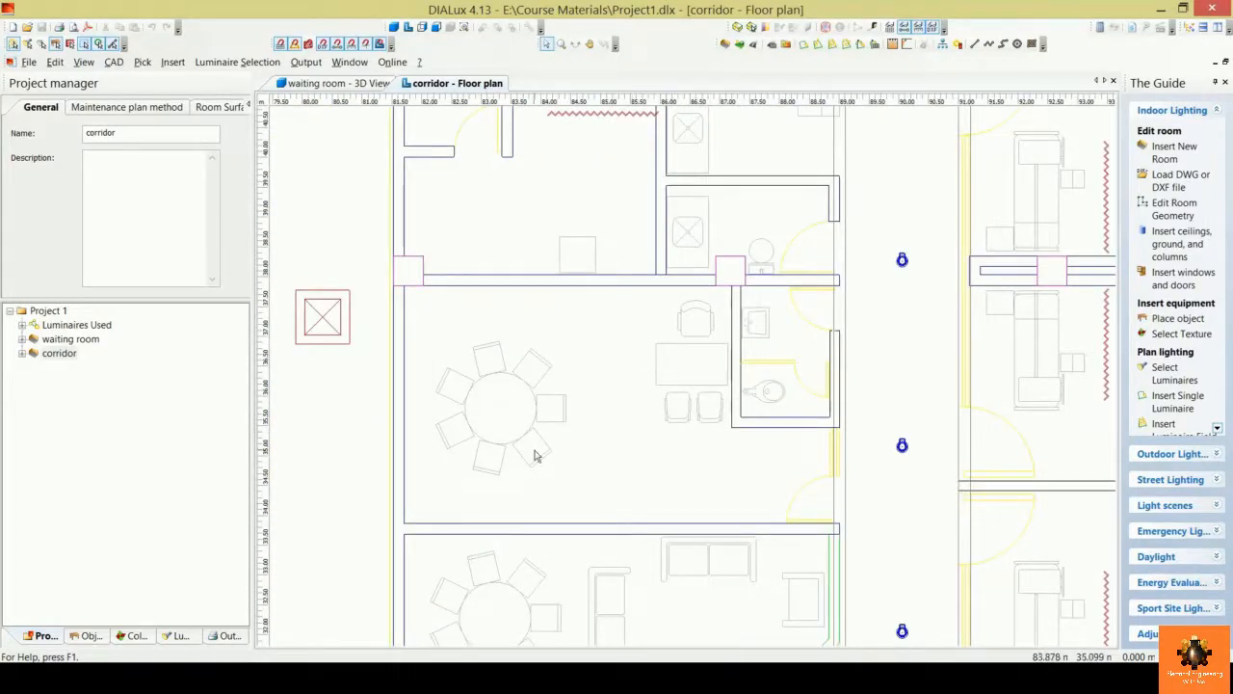
scroll(565, 464, "up", 3)
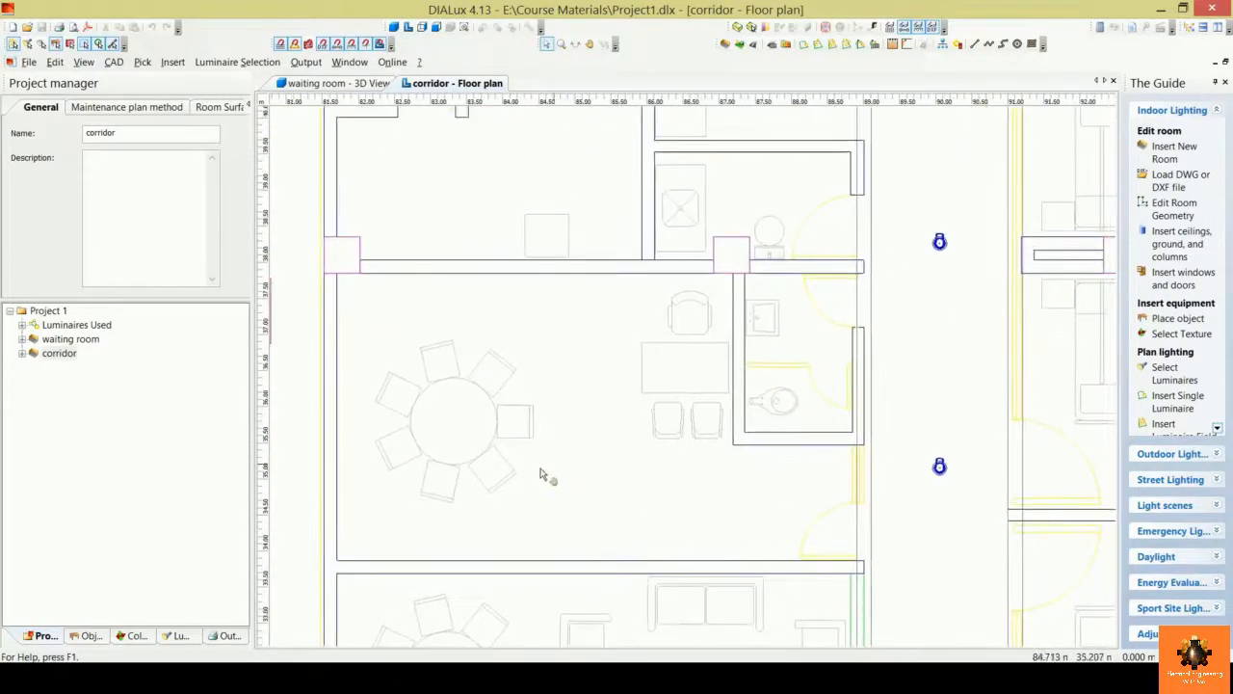
scroll(582, 480, "down", 1)
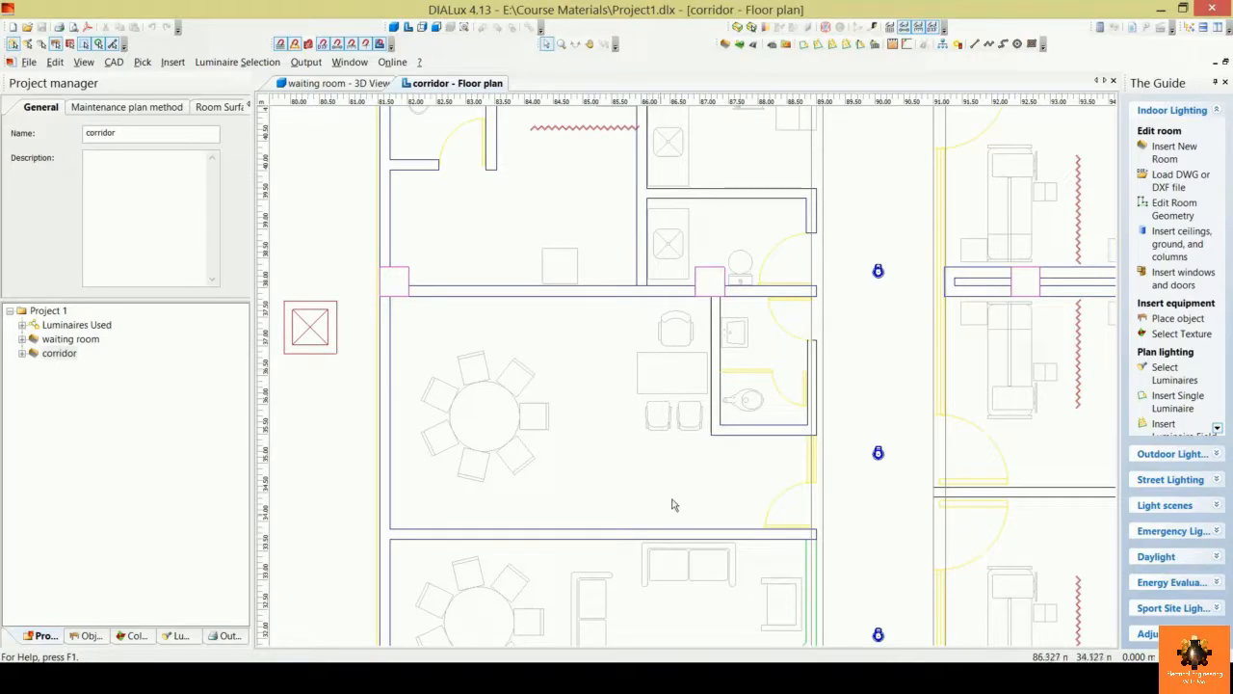
middle_click_drag(575, 450, 610, 475)
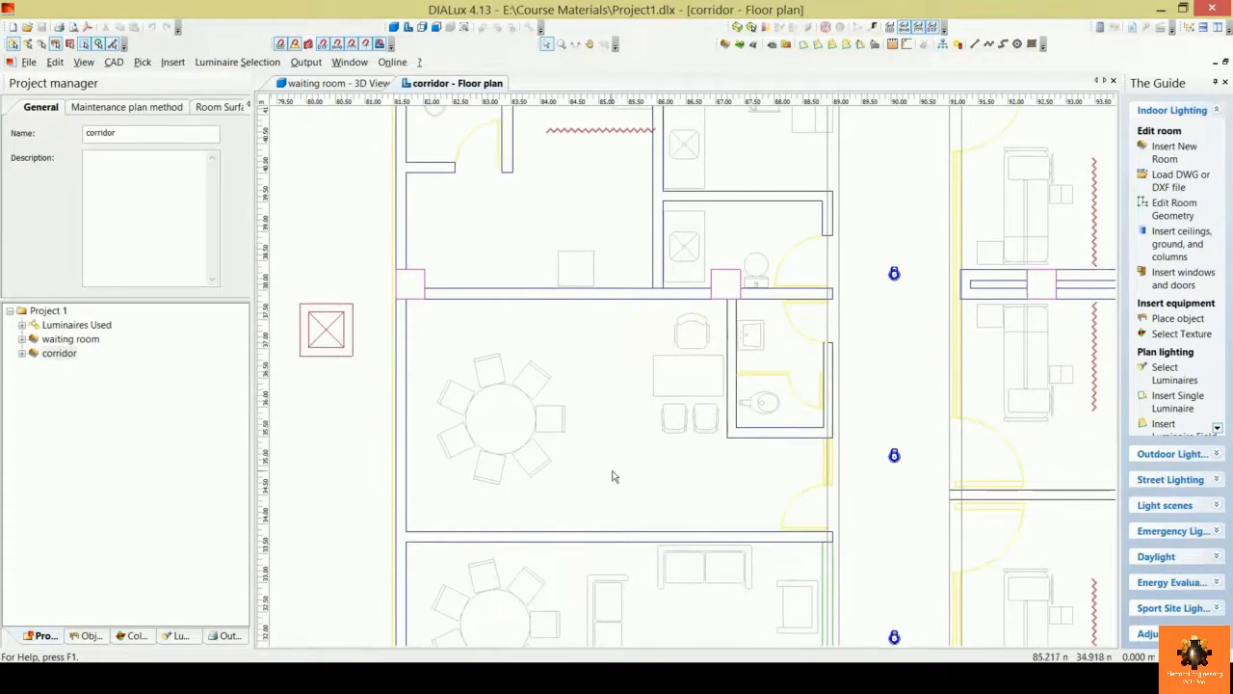
scroll(613, 476, "up", 1)
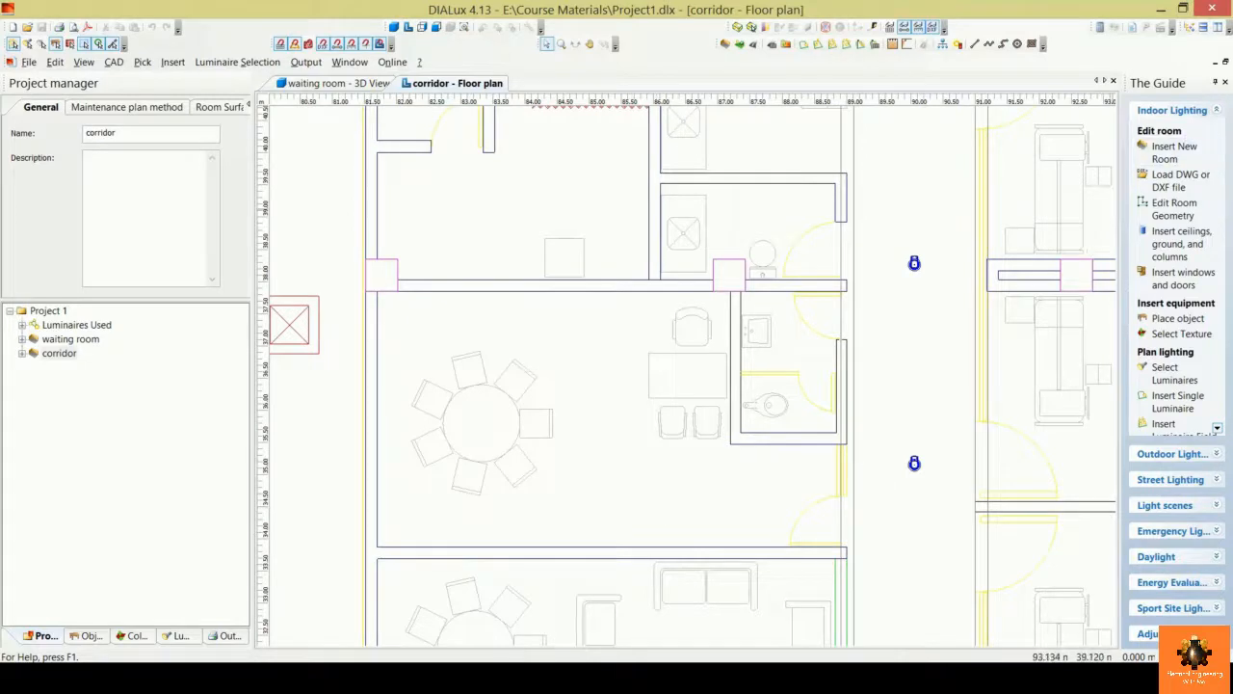
Step: Insert a new room into the project and name it "meeting room"
left_click(1173, 152)
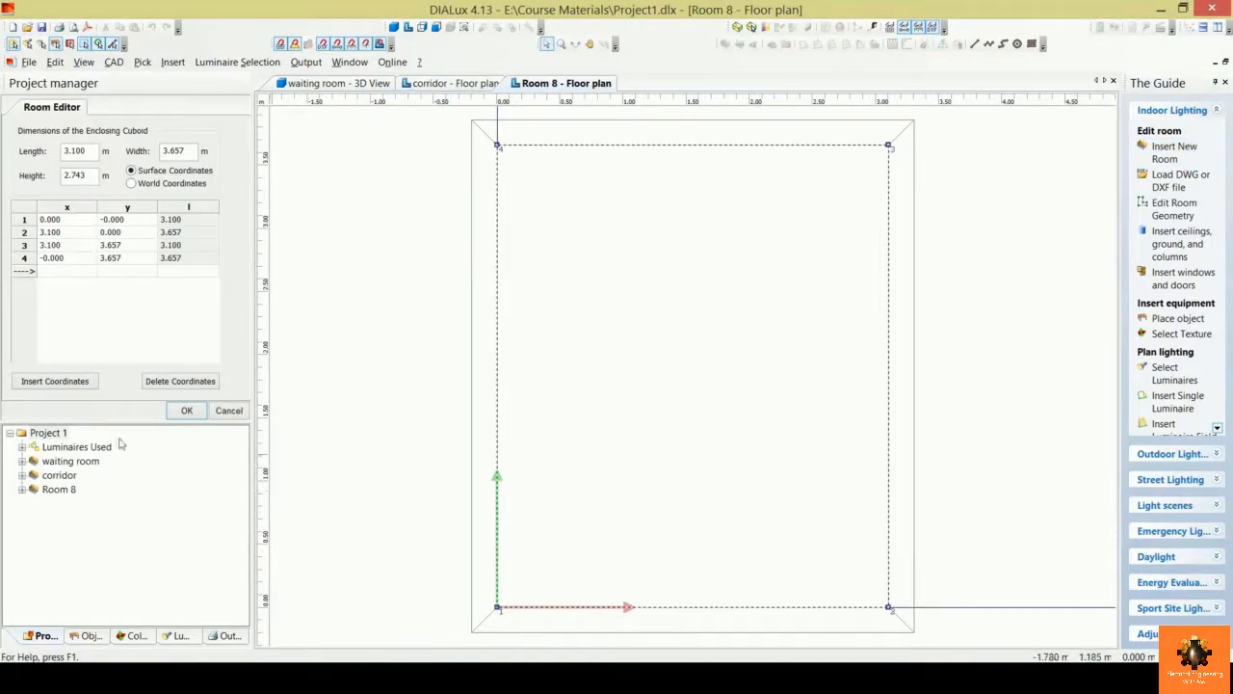
left_click(60, 490)
left_click(67, 492)
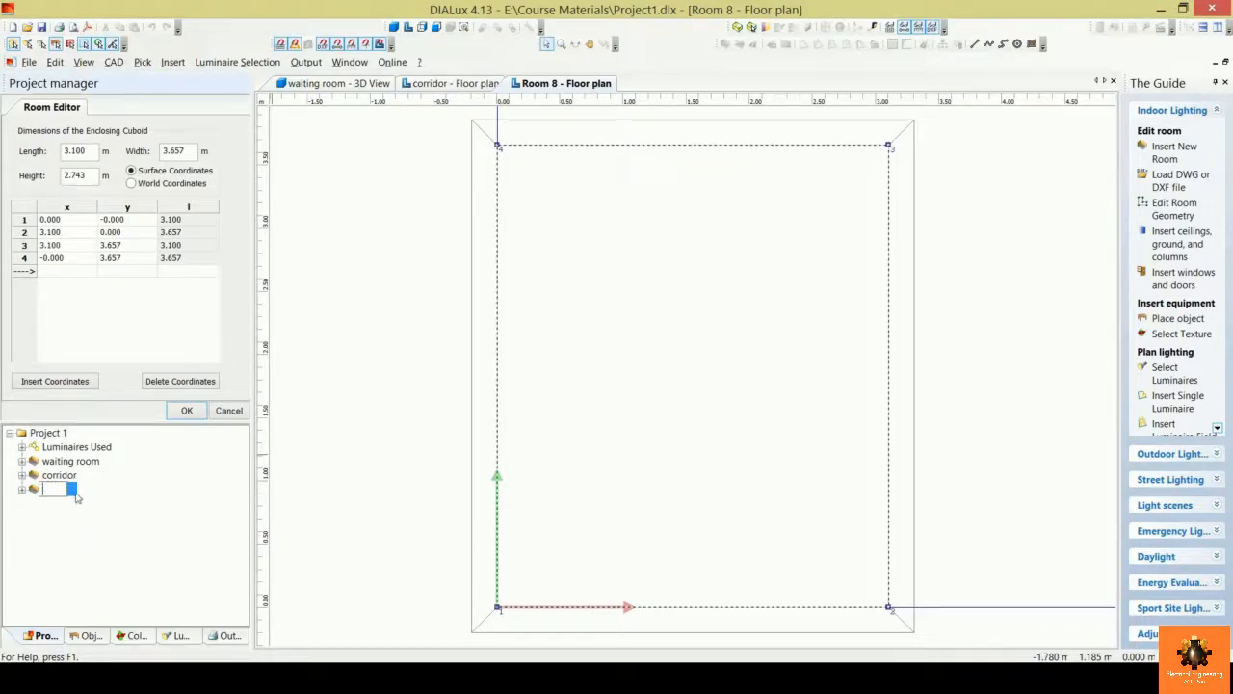
type("meeting room")
key("Return")
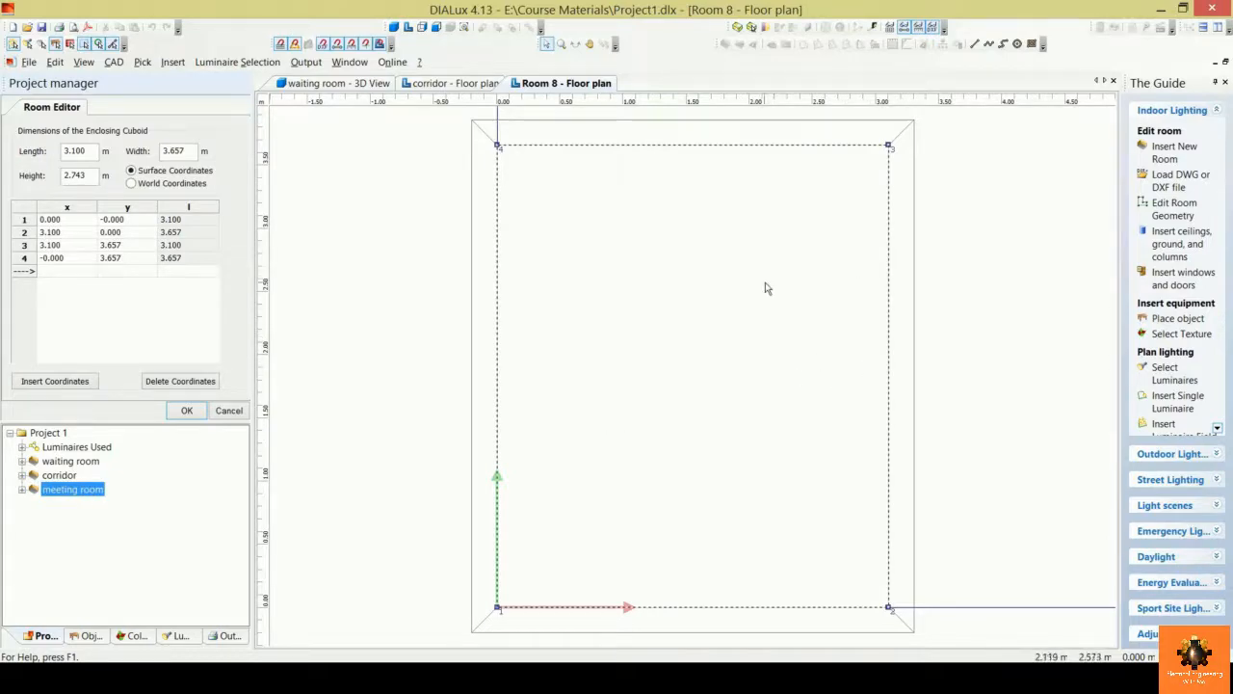
Step: Trace the meeting room as a closed six-corner polygon along its walls, excluding the enclosed toilet, about 7.3 m by 3.98 m
middle_click_drag(922, 334, 906, 357)
scroll(906, 356, "down", 1)
scroll(907, 363, "down", 10)
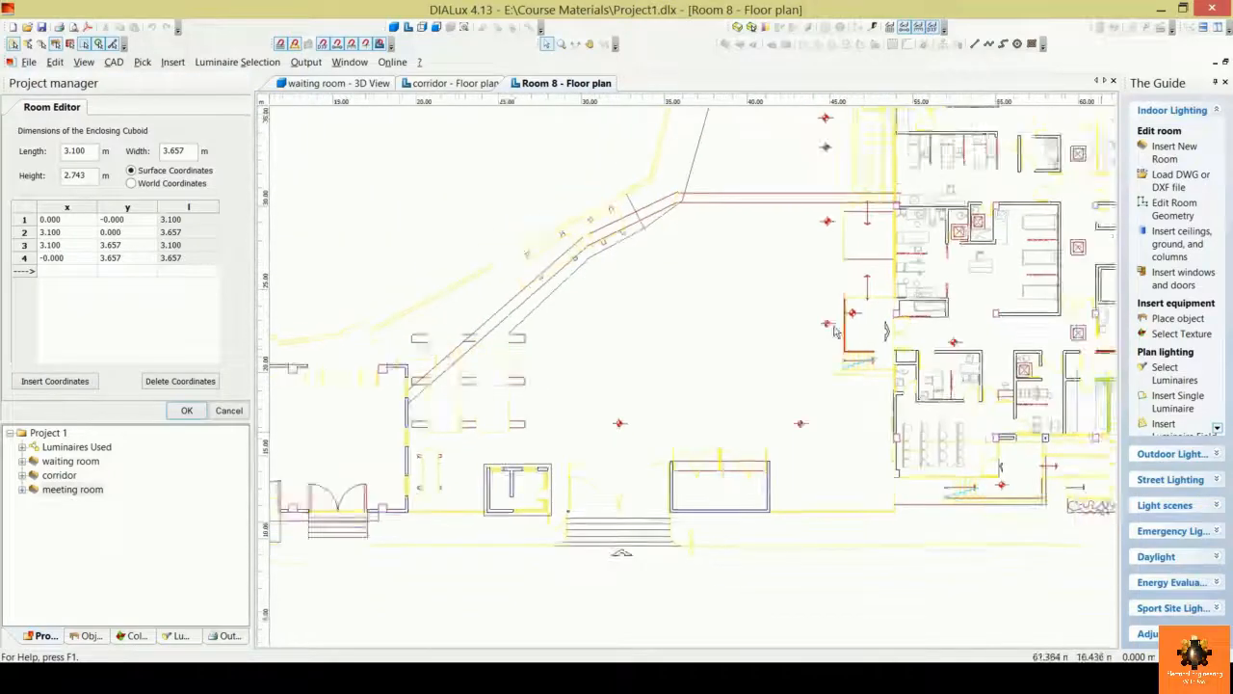
scroll(611, 421, "up", 4)
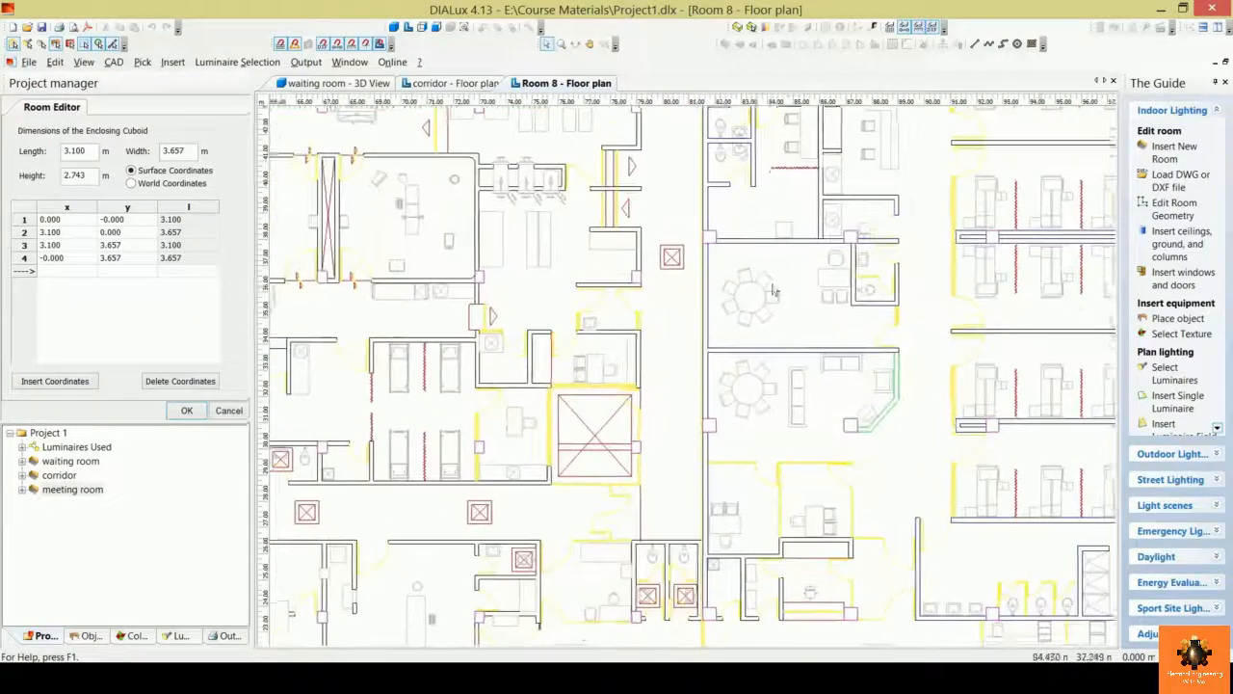
scroll(576, 379, "up", 5)
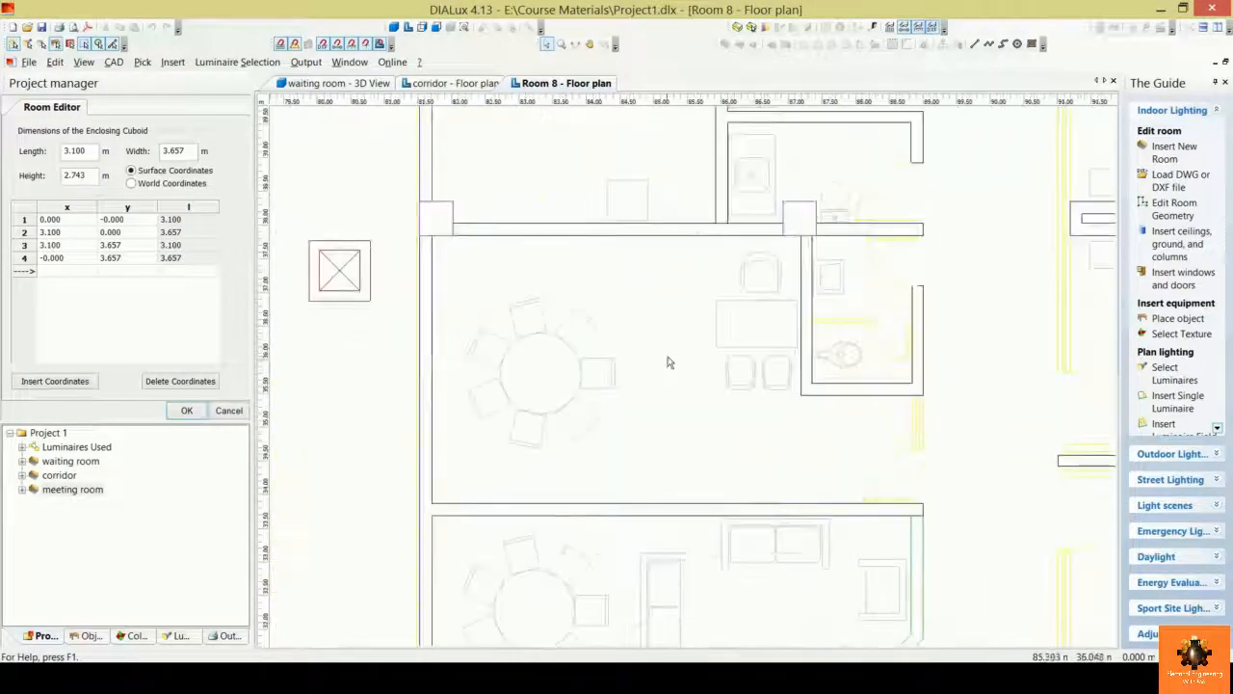
right_click(669, 363)
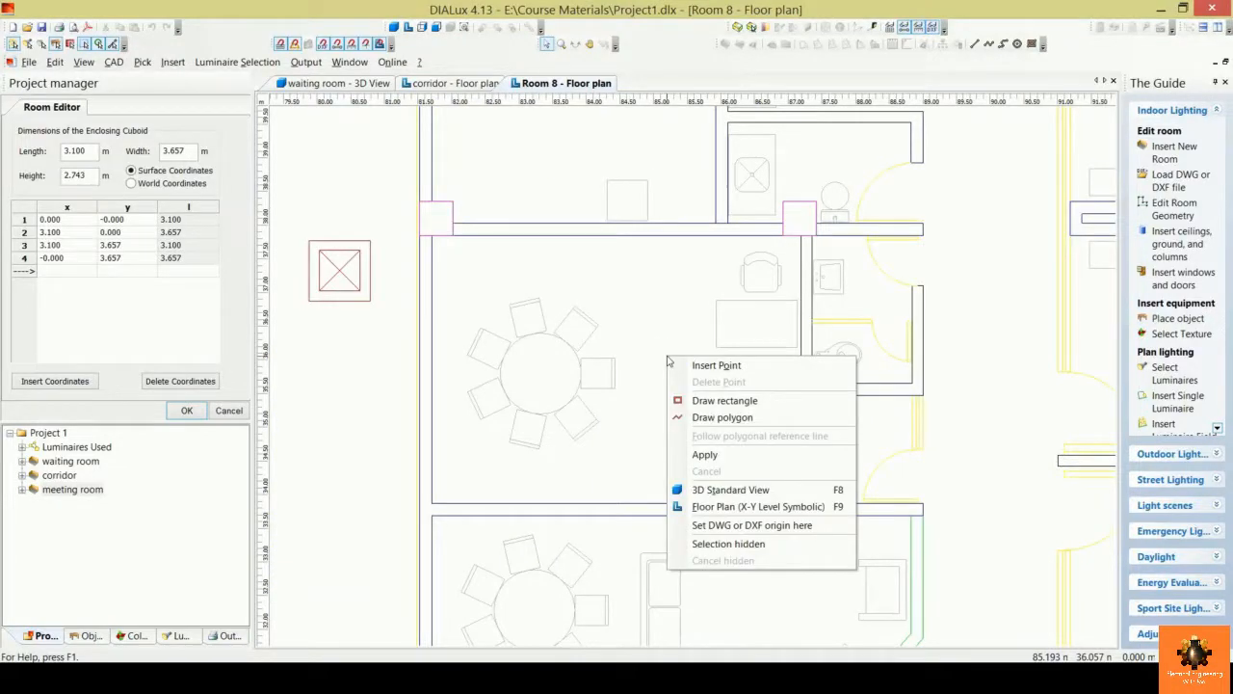
left_click(768, 402)
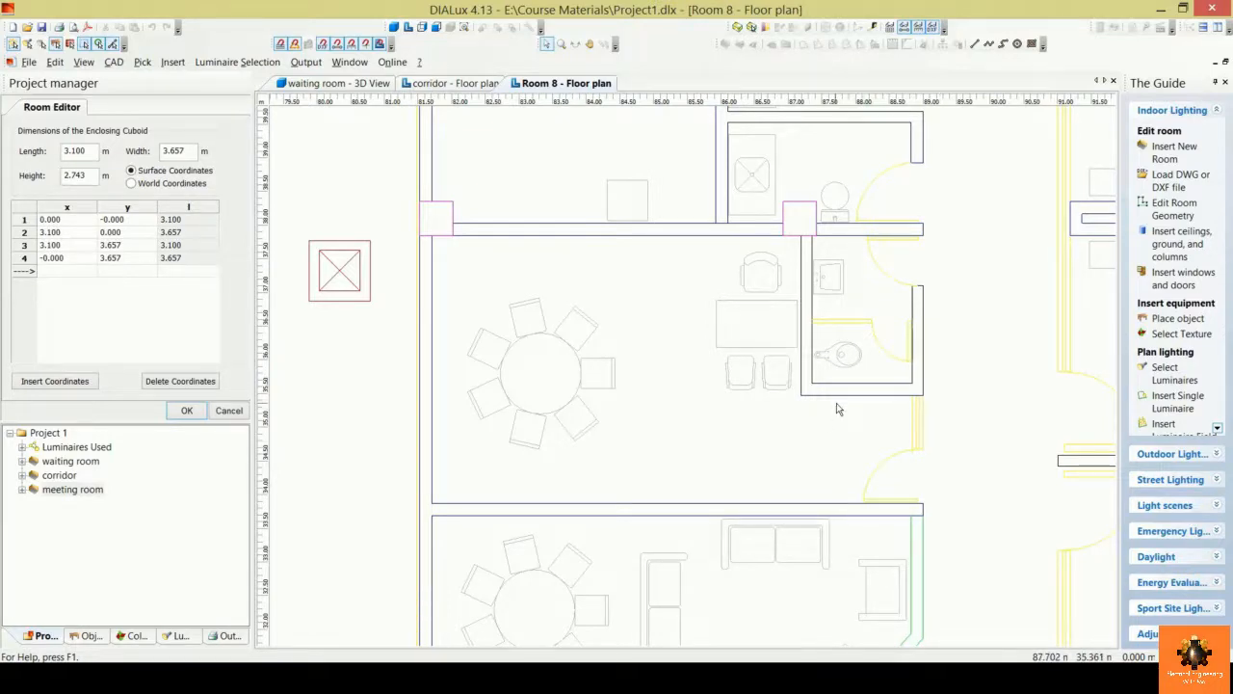
right_click(748, 346)
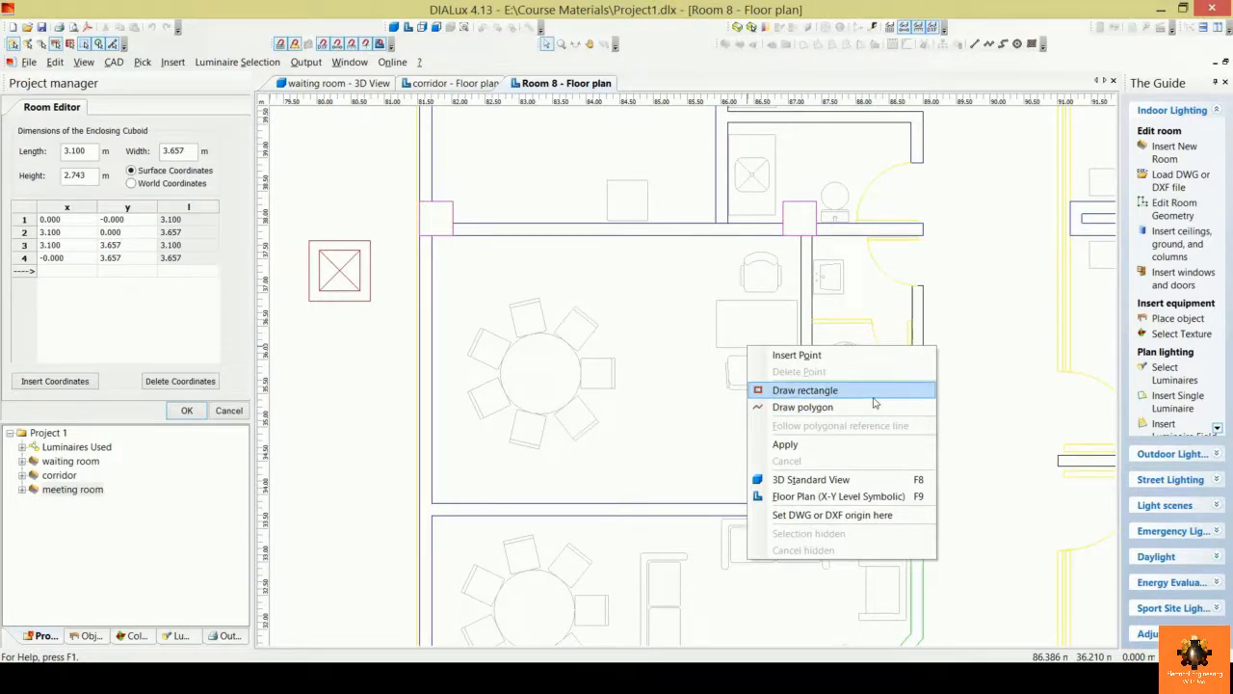
left_click(865, 412)
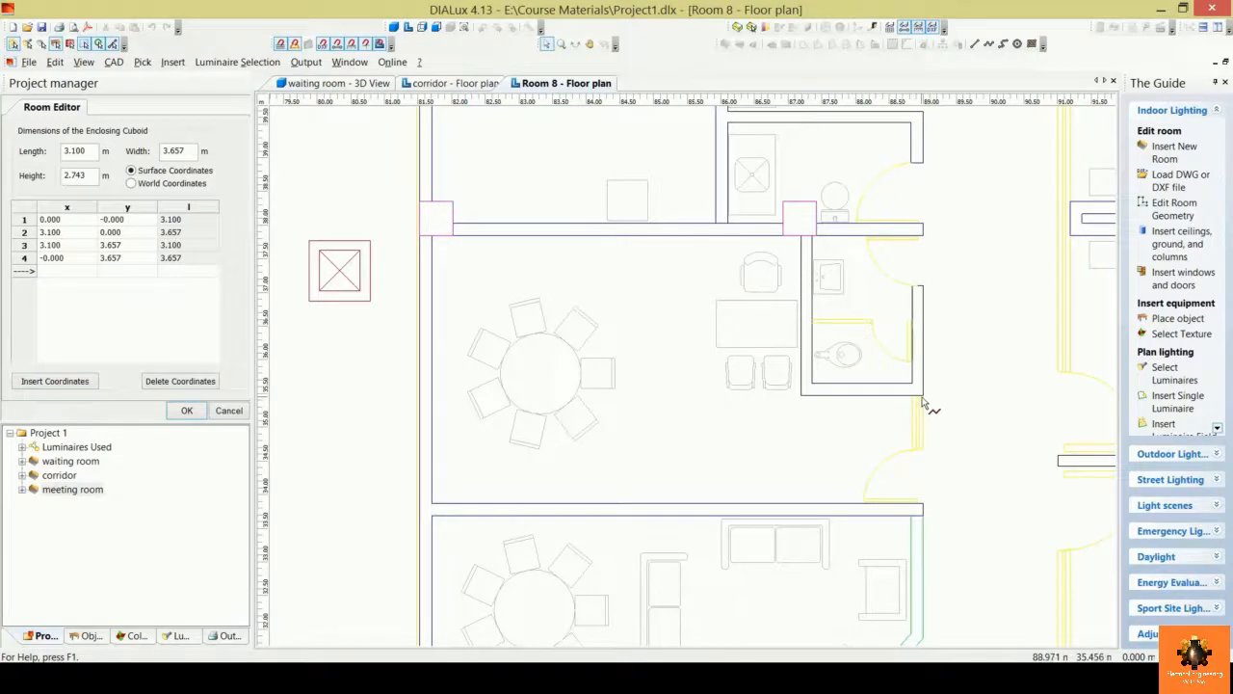
scroll(1003, 424, "up", 1)
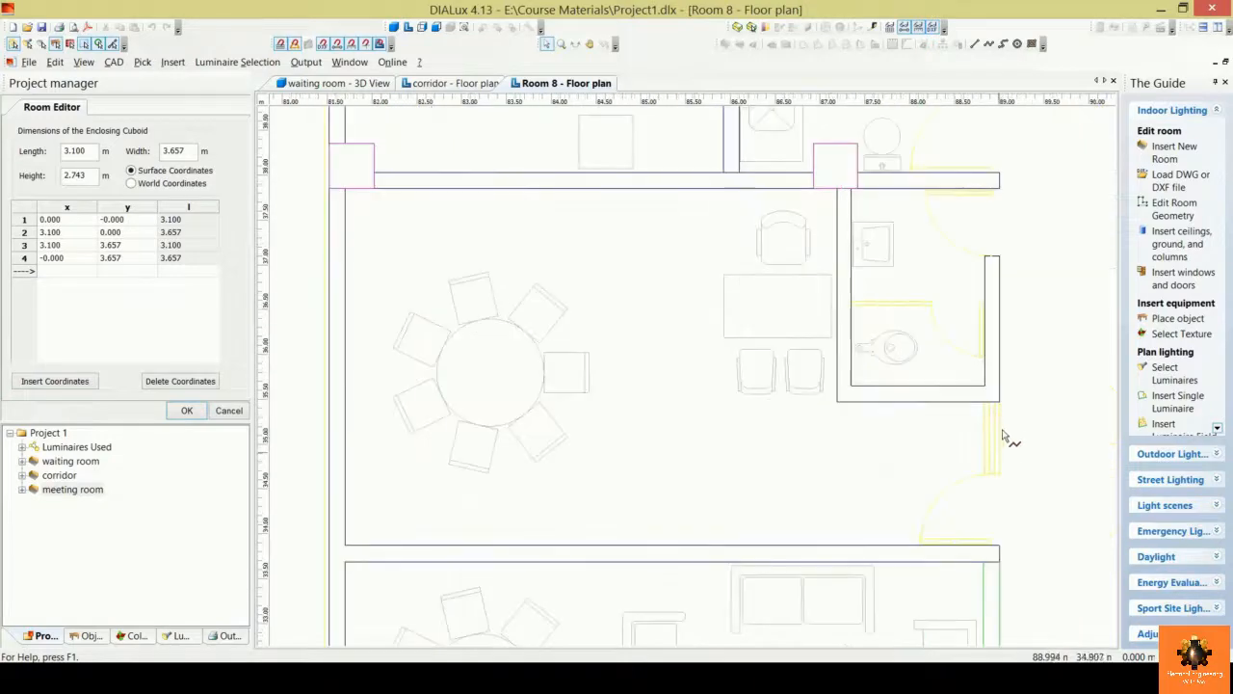
left_click(838, 401)
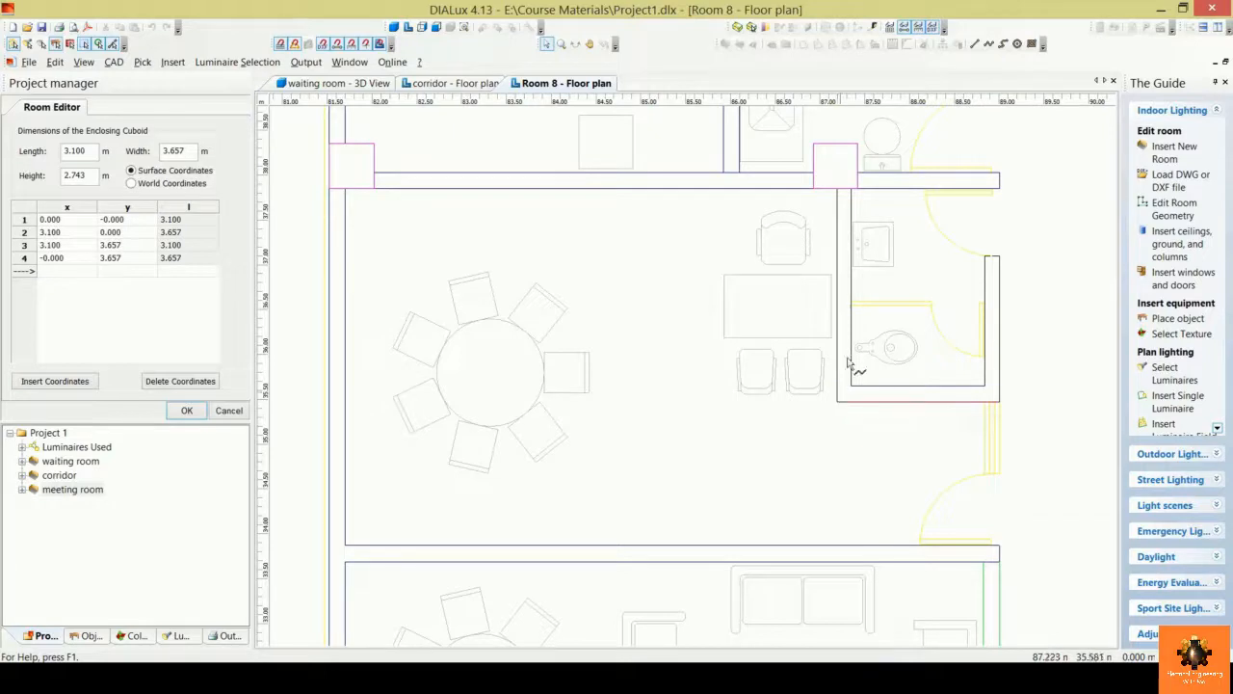
left_click(834, 201)
left_click(346, 193)
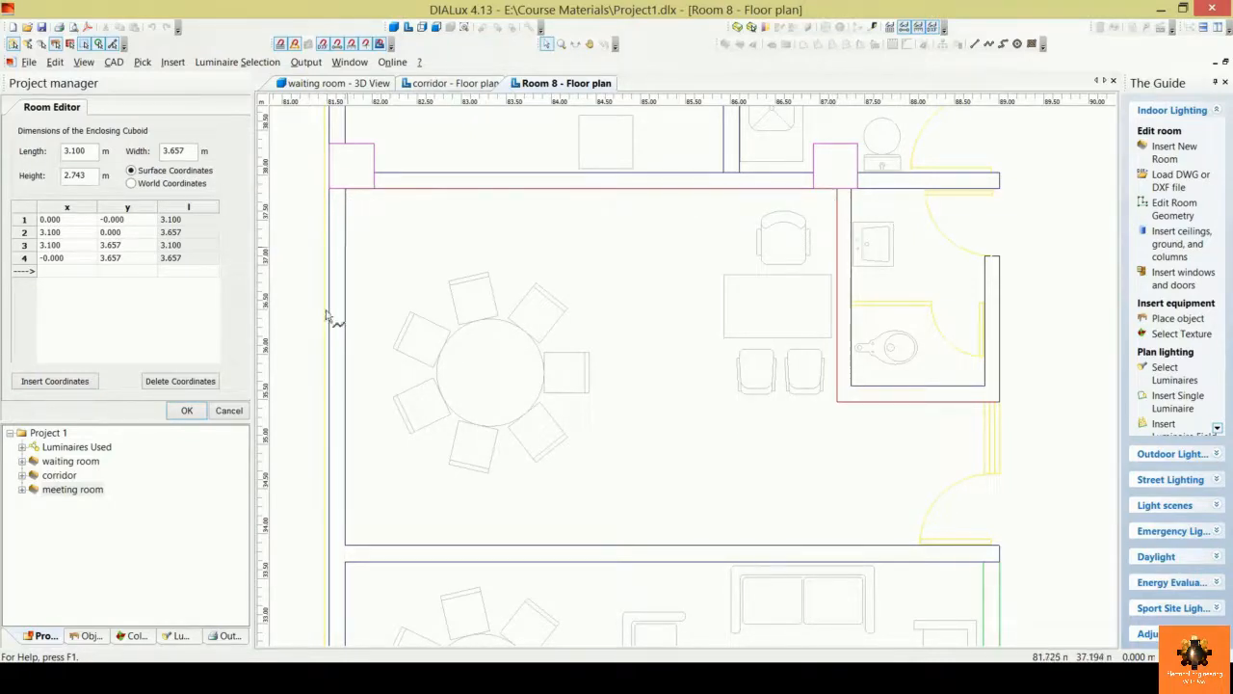
left_click(346, 547)
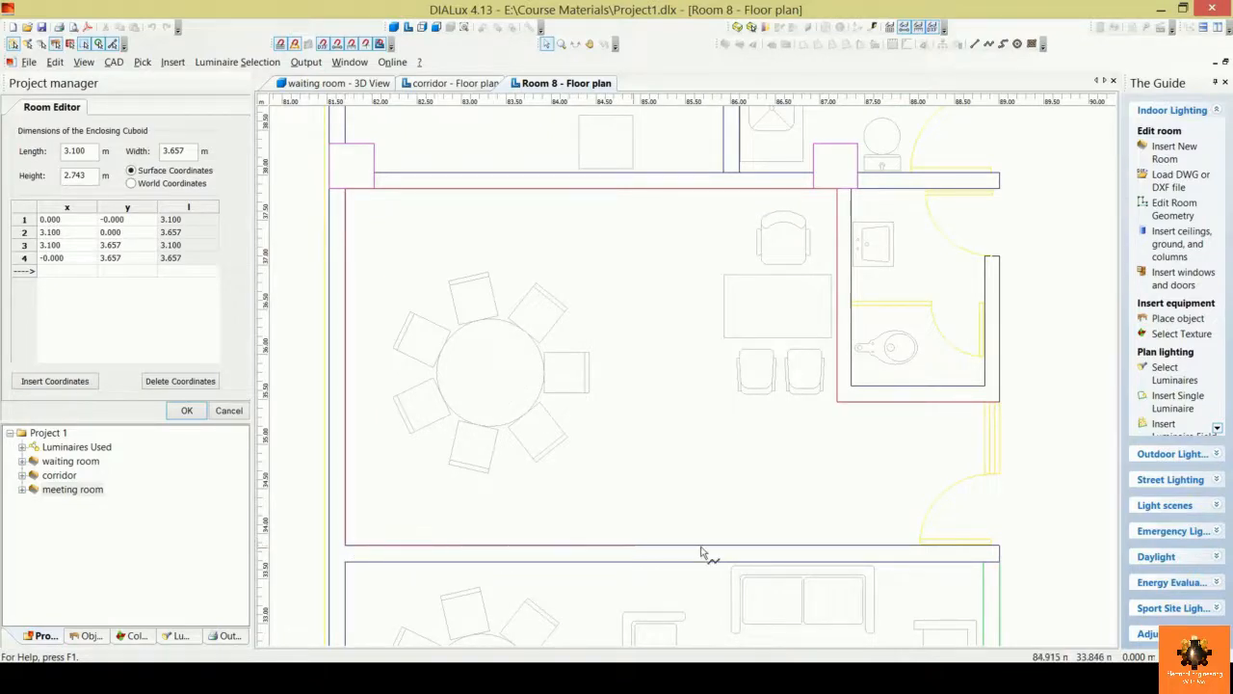
left_click(1000, 546)
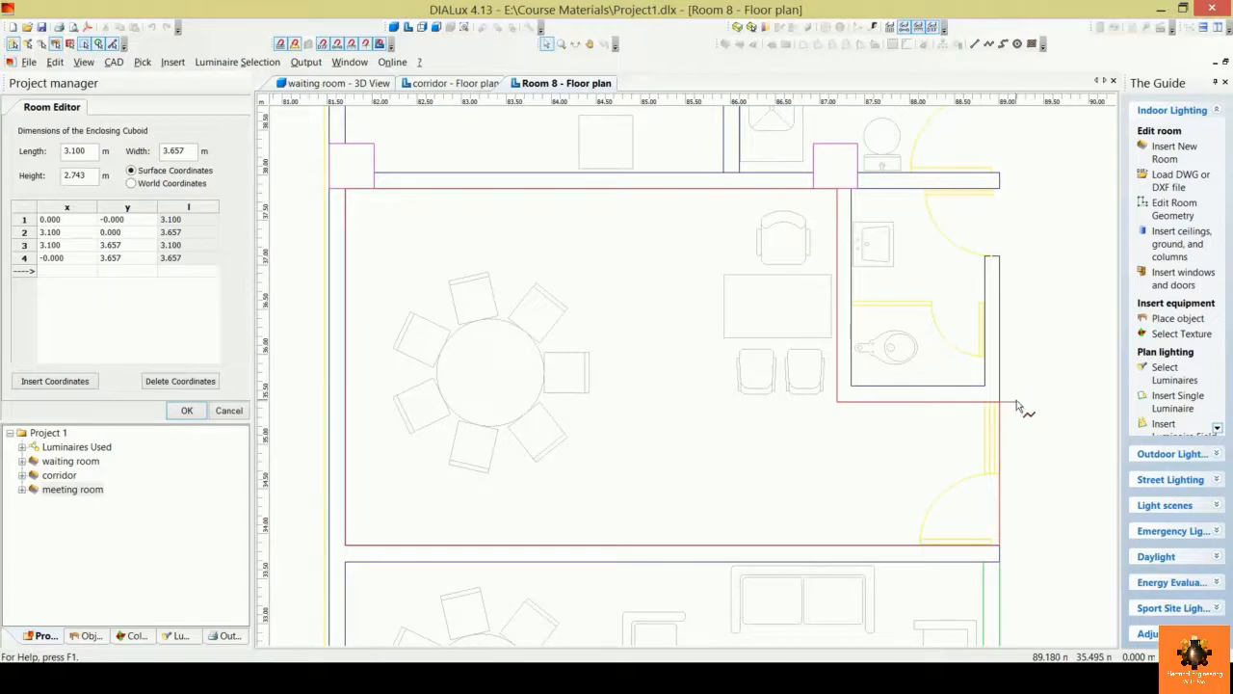
right_click(1017, 405)
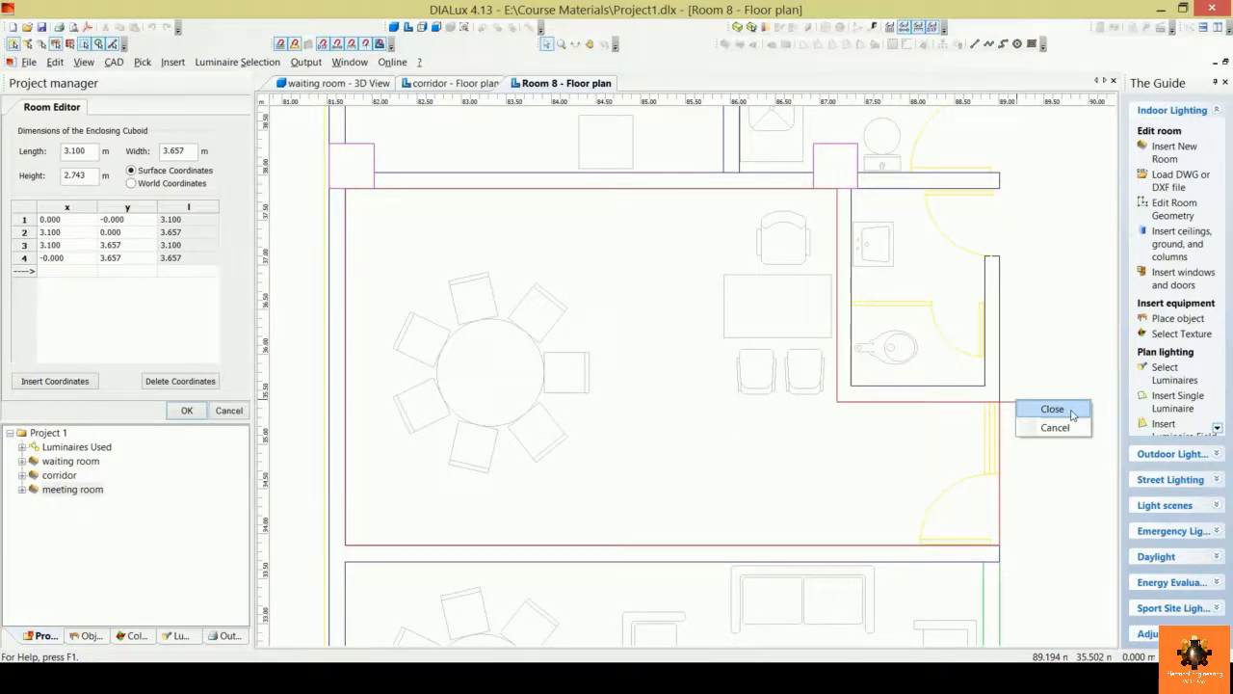
left_click(1052, 410)
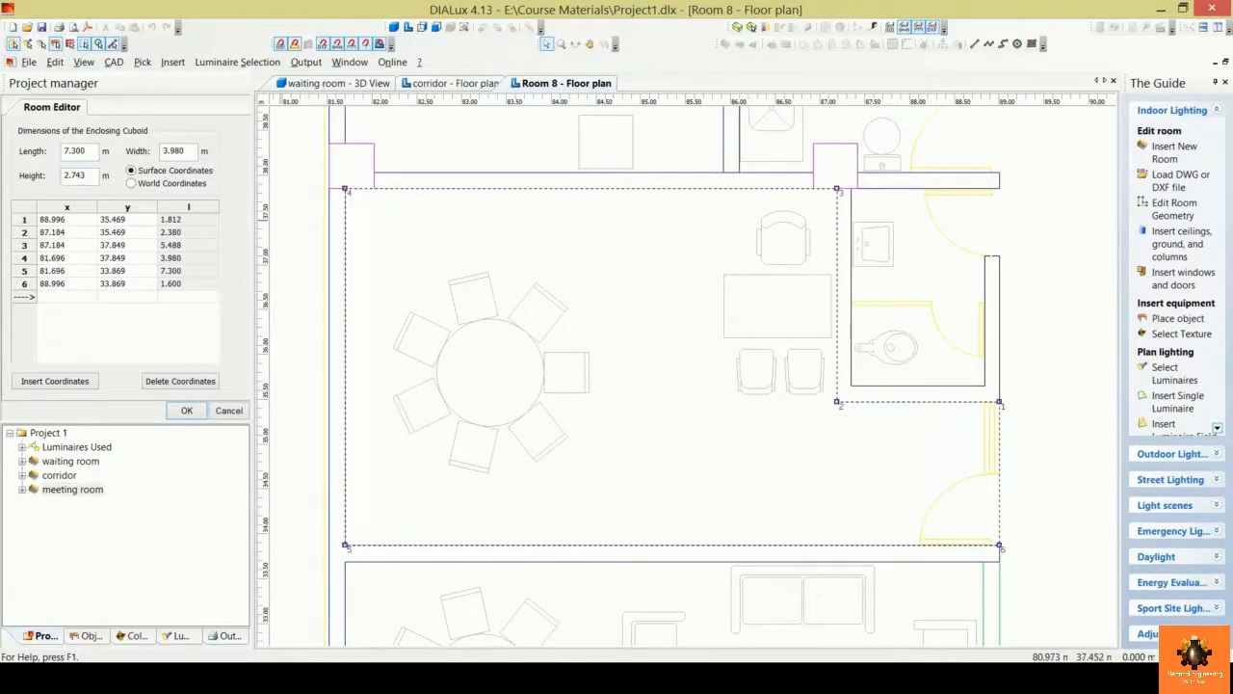
Step: Check the traced room's length and width, set its height to 3.25 m and apply the room geometry
double_click(85, 151)
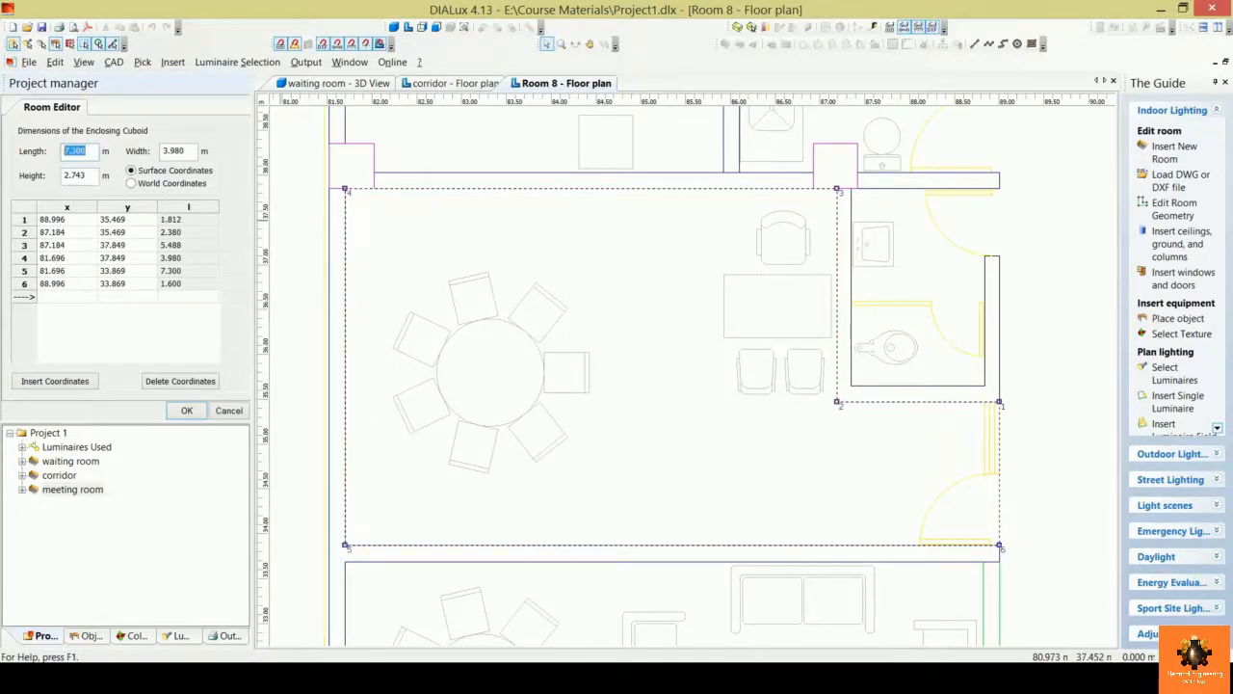
double_click(183, 152)
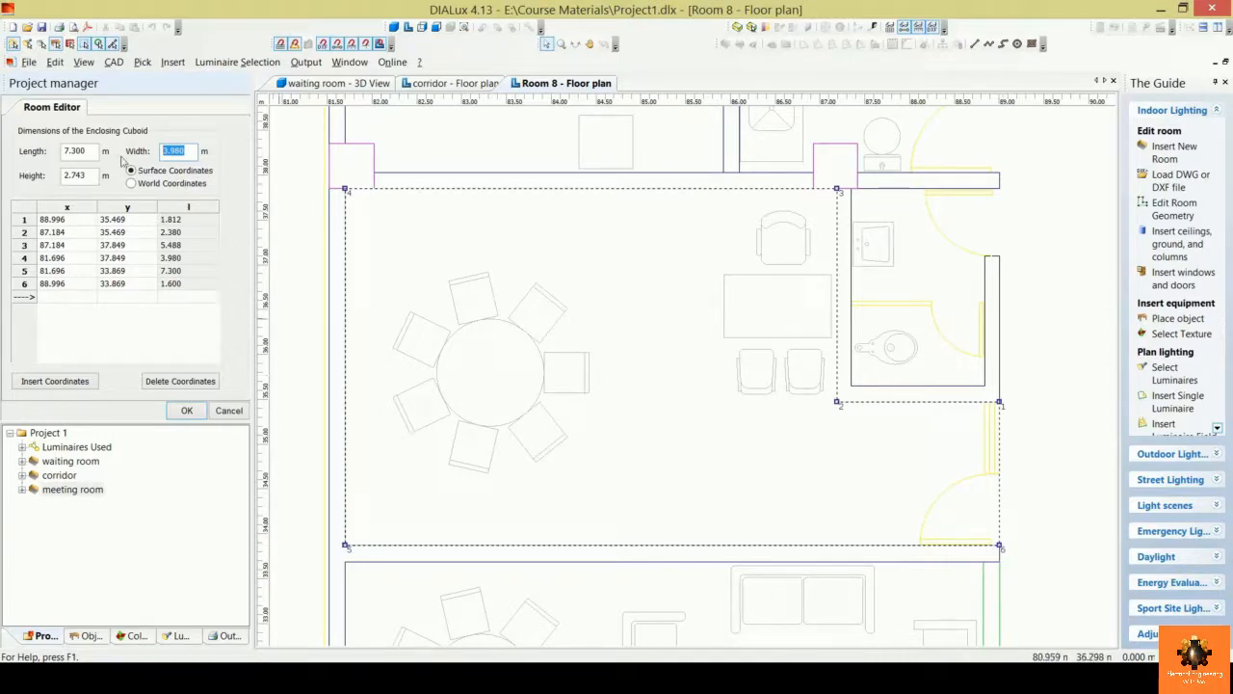
left_click(188, 151)
double_click(83, 176)
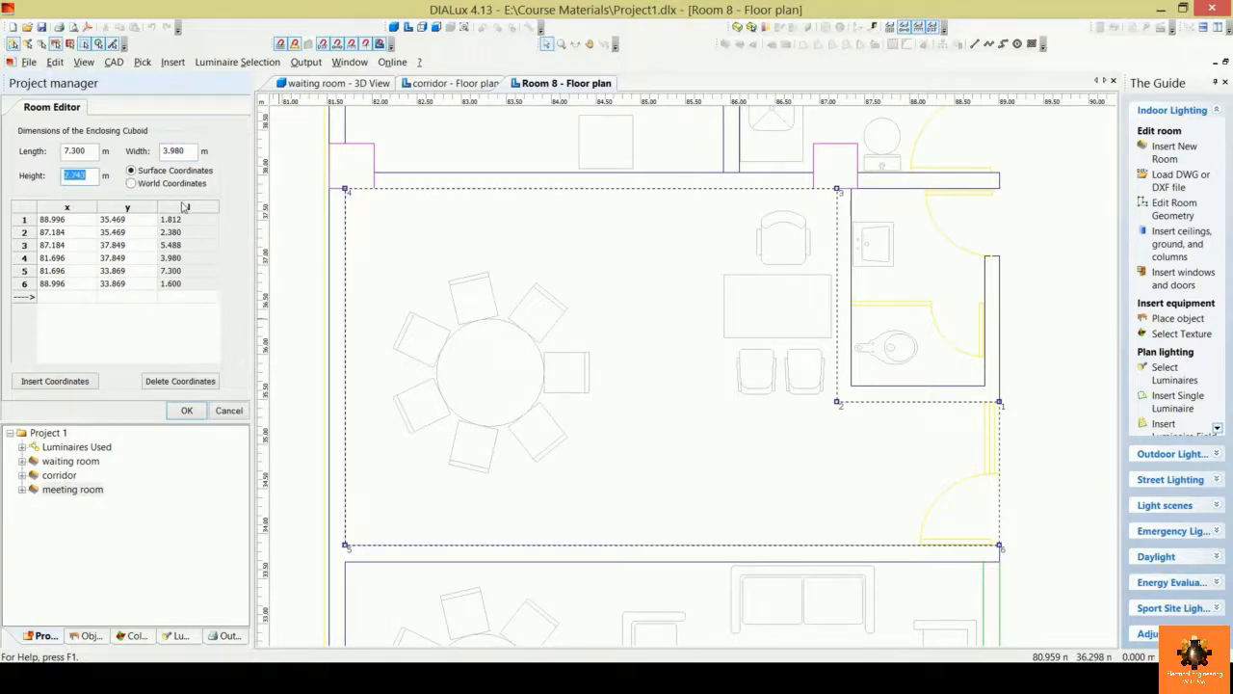
type("3.25")
left_click(187, 410)
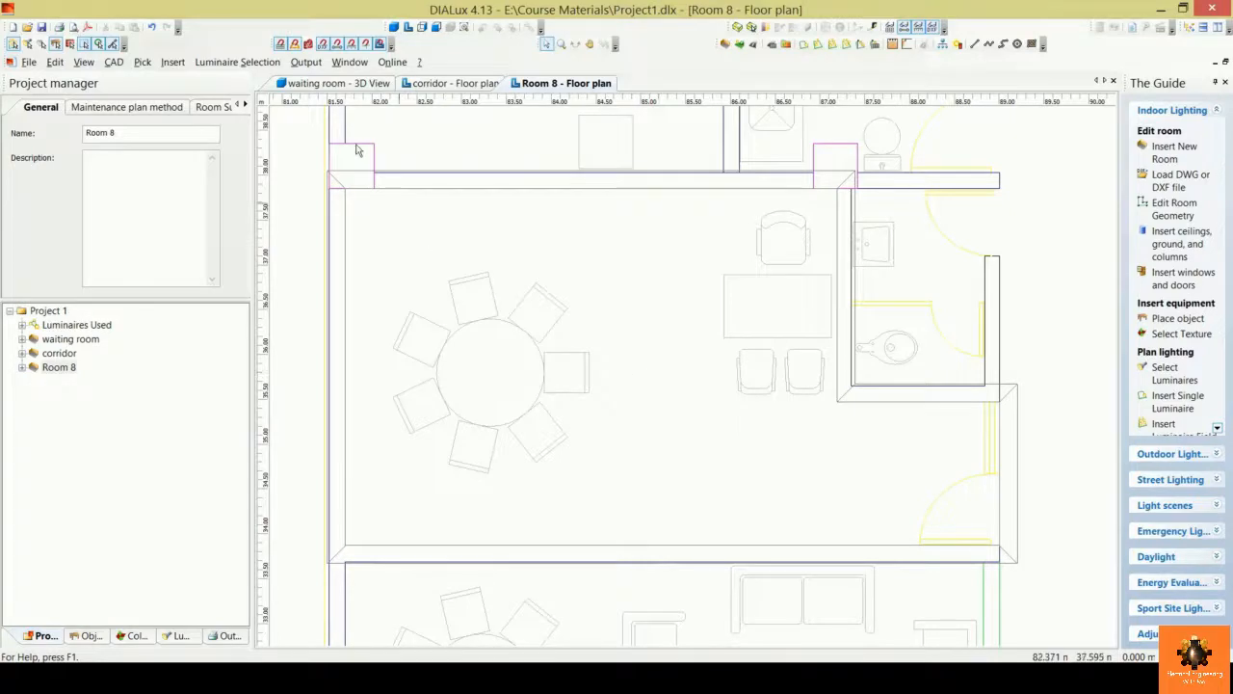
Step: Open the Philips Lighting luminaire catalogue and filter the indoor luminaires by family code DN135B
left_click(260, 63)
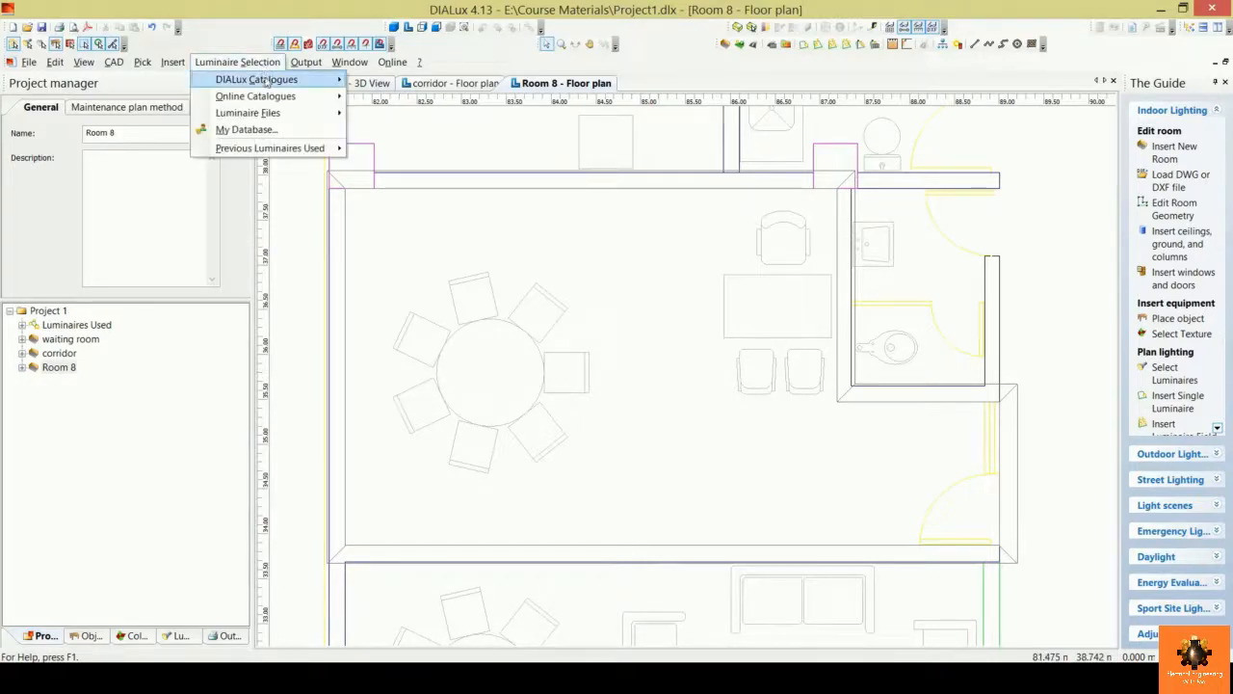
mouse_move(269, 85)
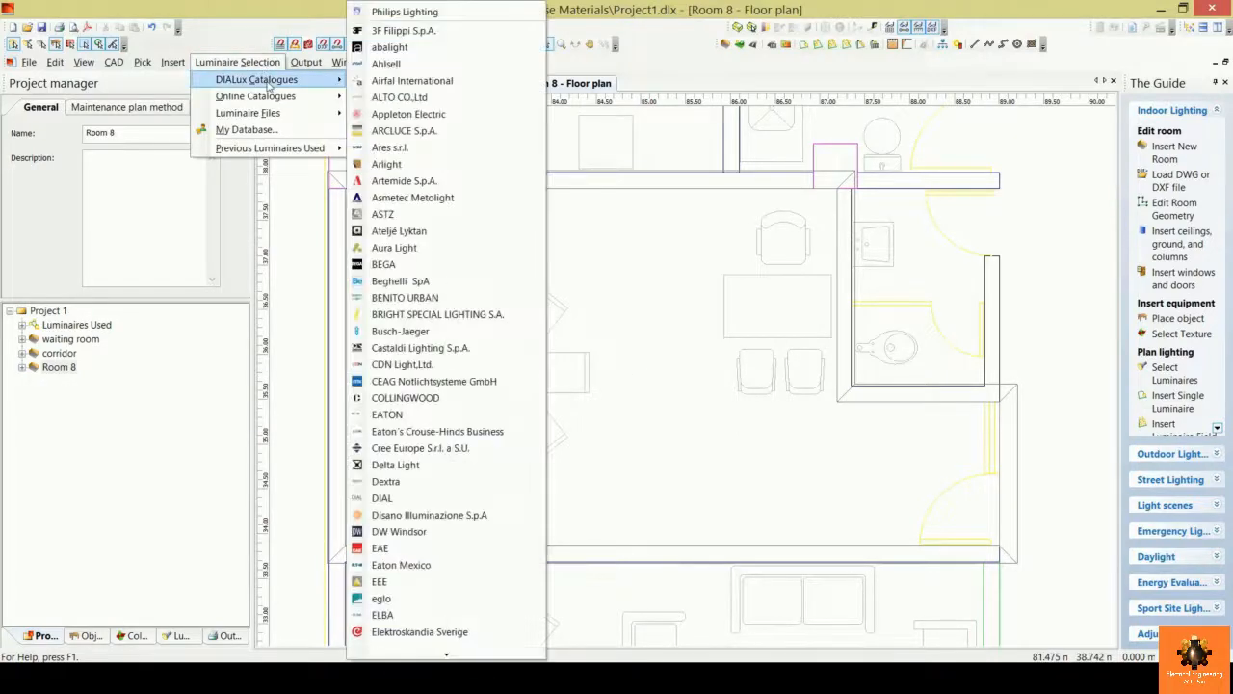
left_click(412, 12)
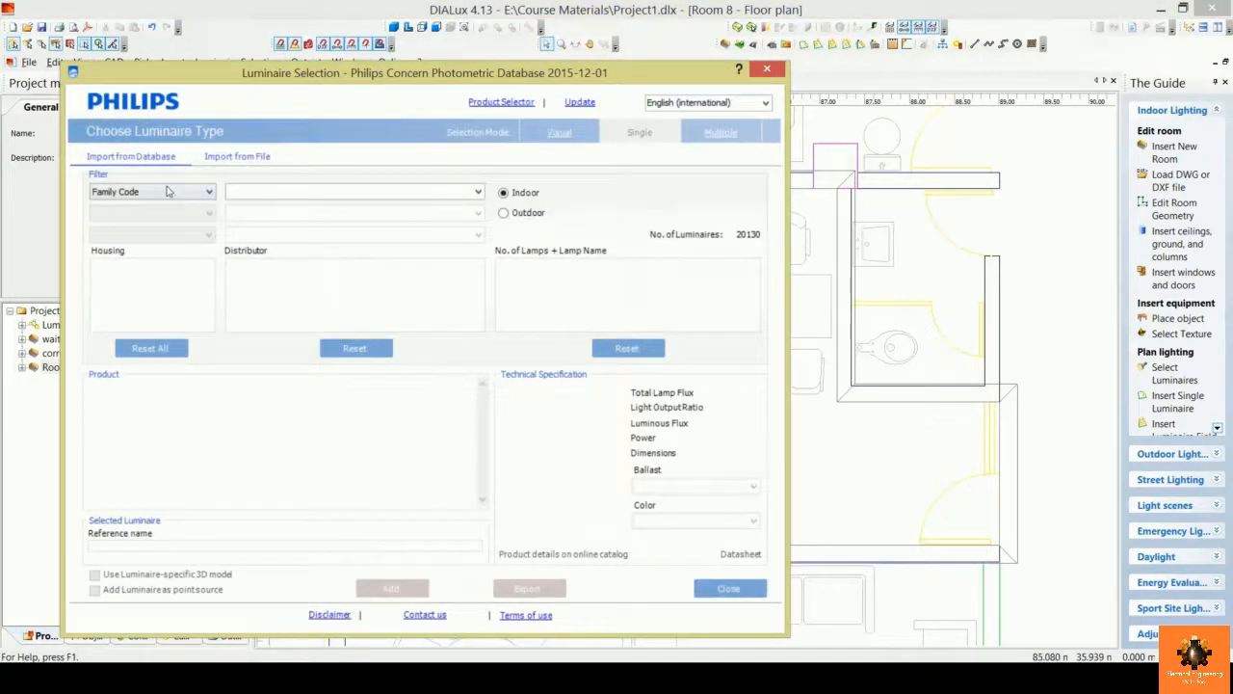
left_click_drag(443, 84, 548, 50)
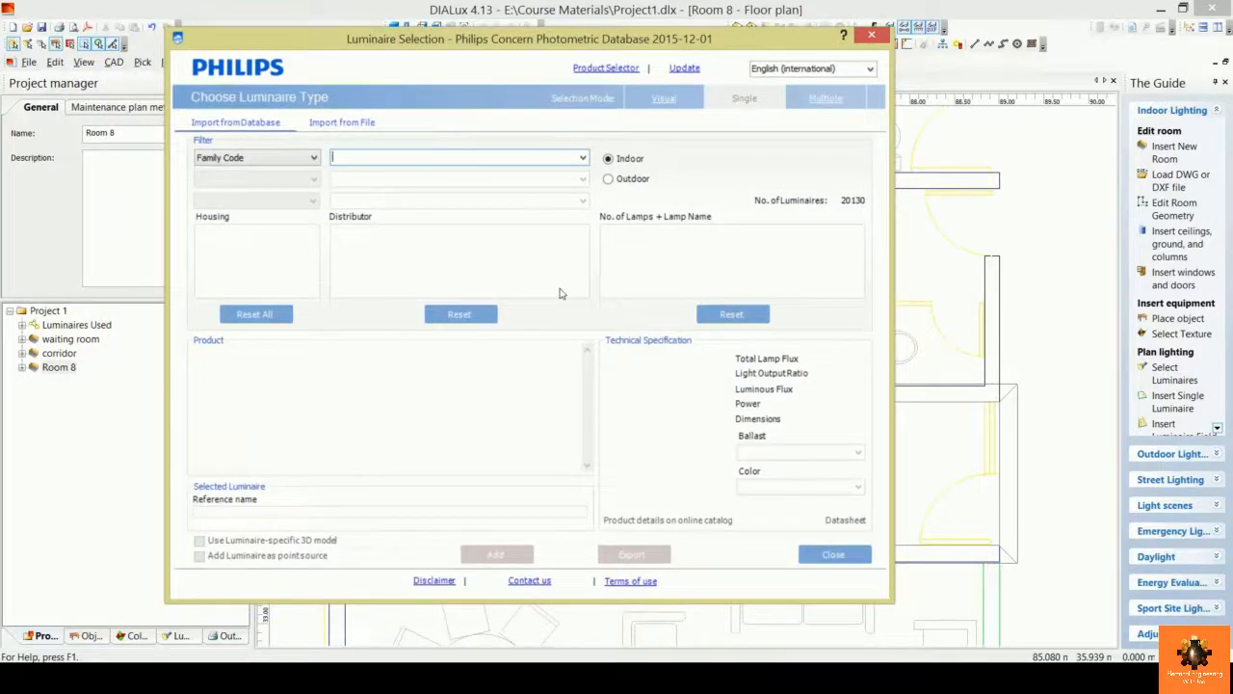
type("dn")
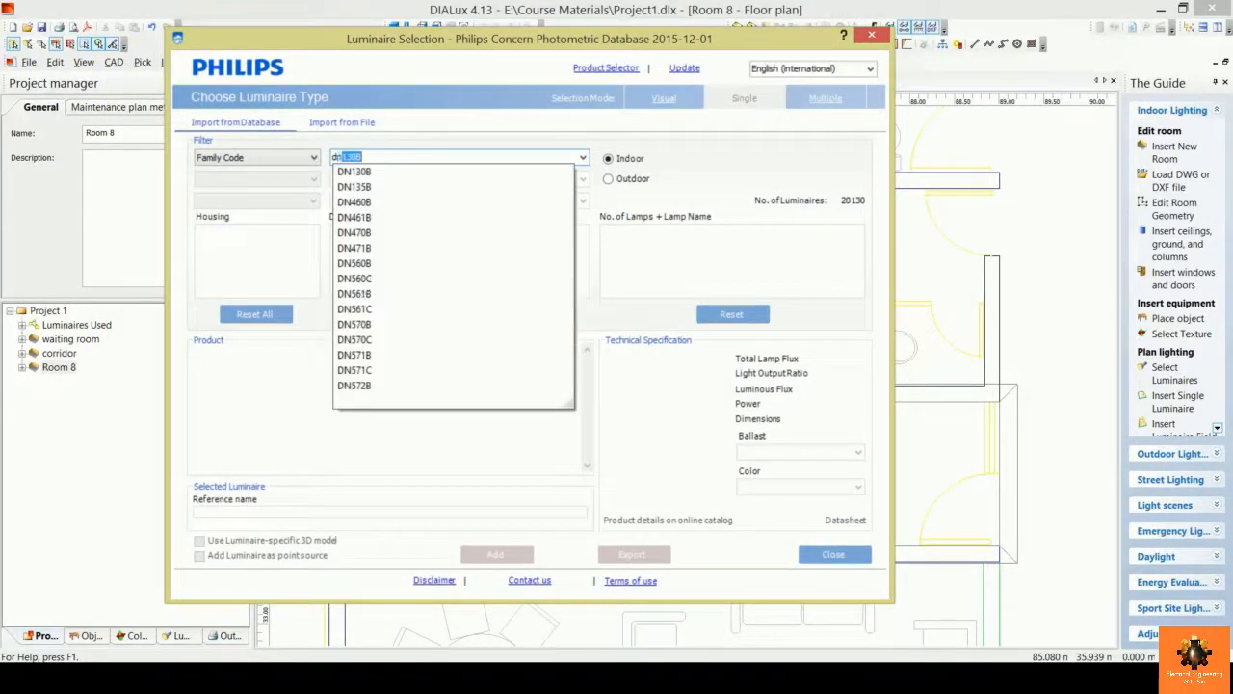
type("13")
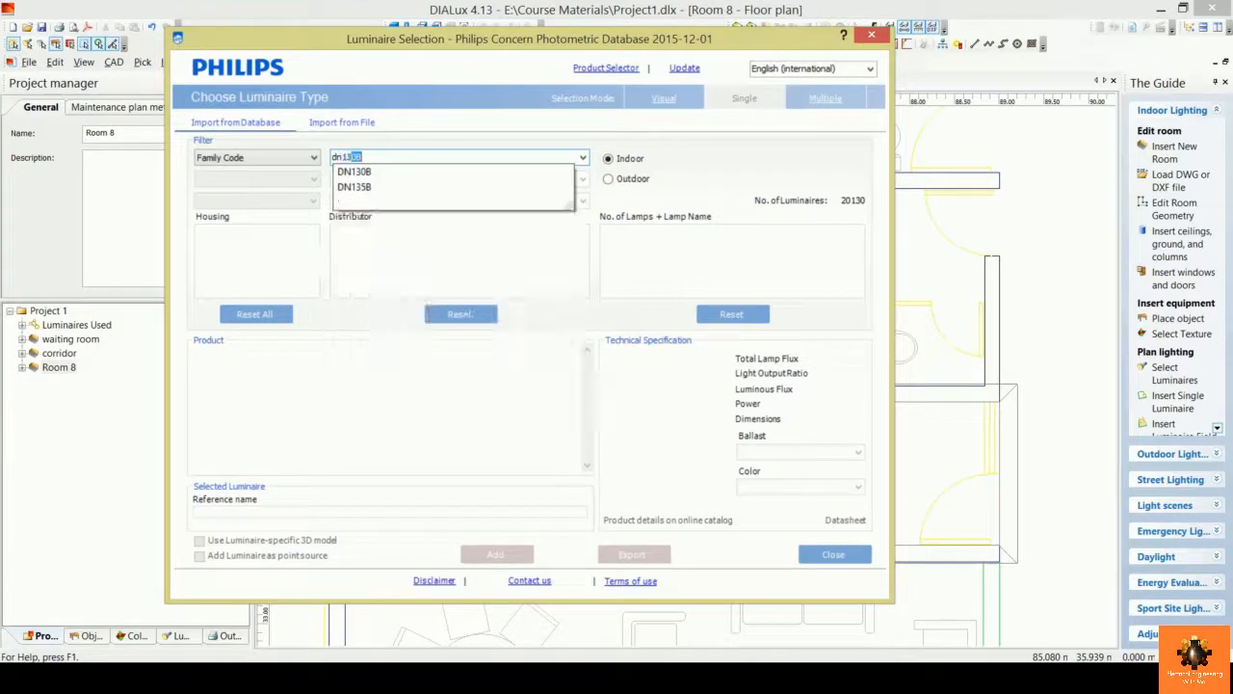
type("5b")
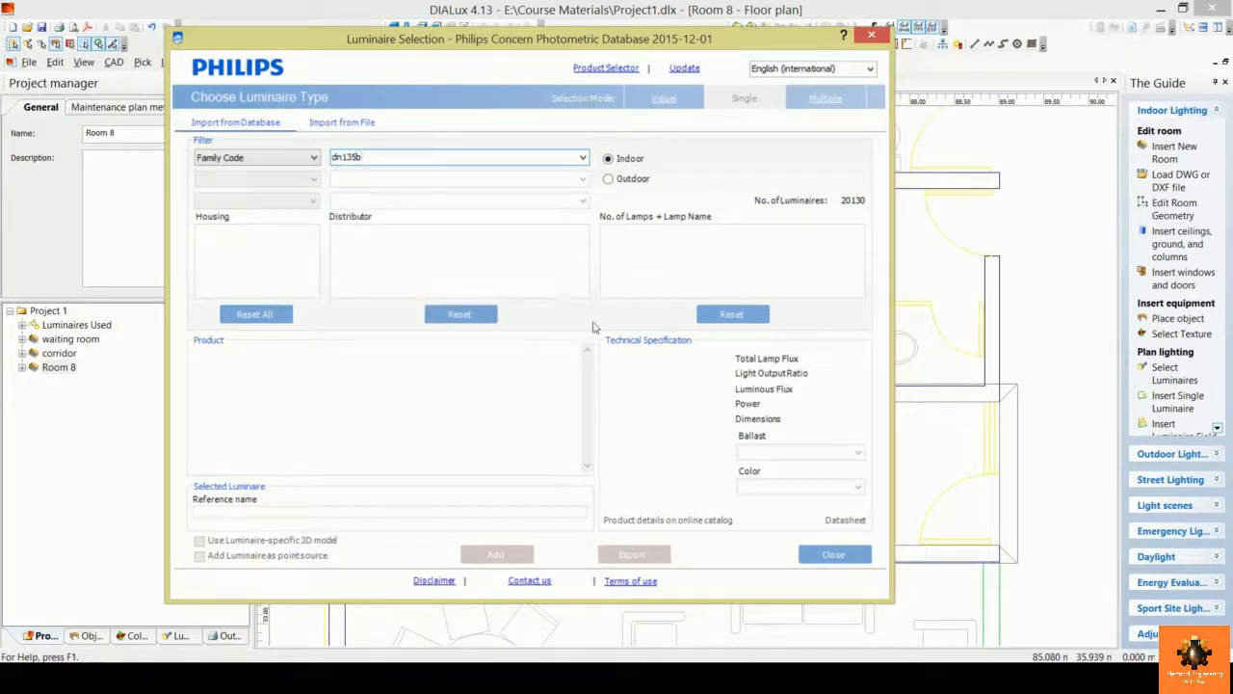
left_click(583, 158)
left_click(494, 172)
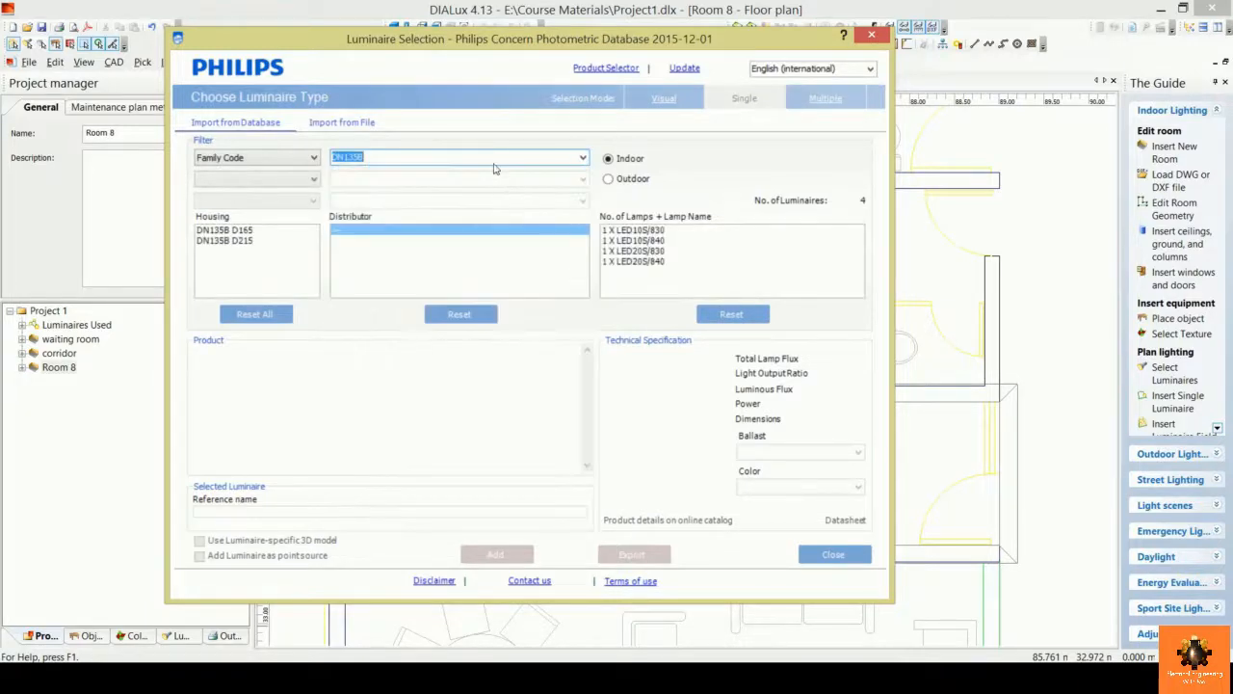
Step: Add the DN135B D165 luminaire with the 1 x LED10S/830 lamp to the project and close the catalogue
left_click(255, 233)
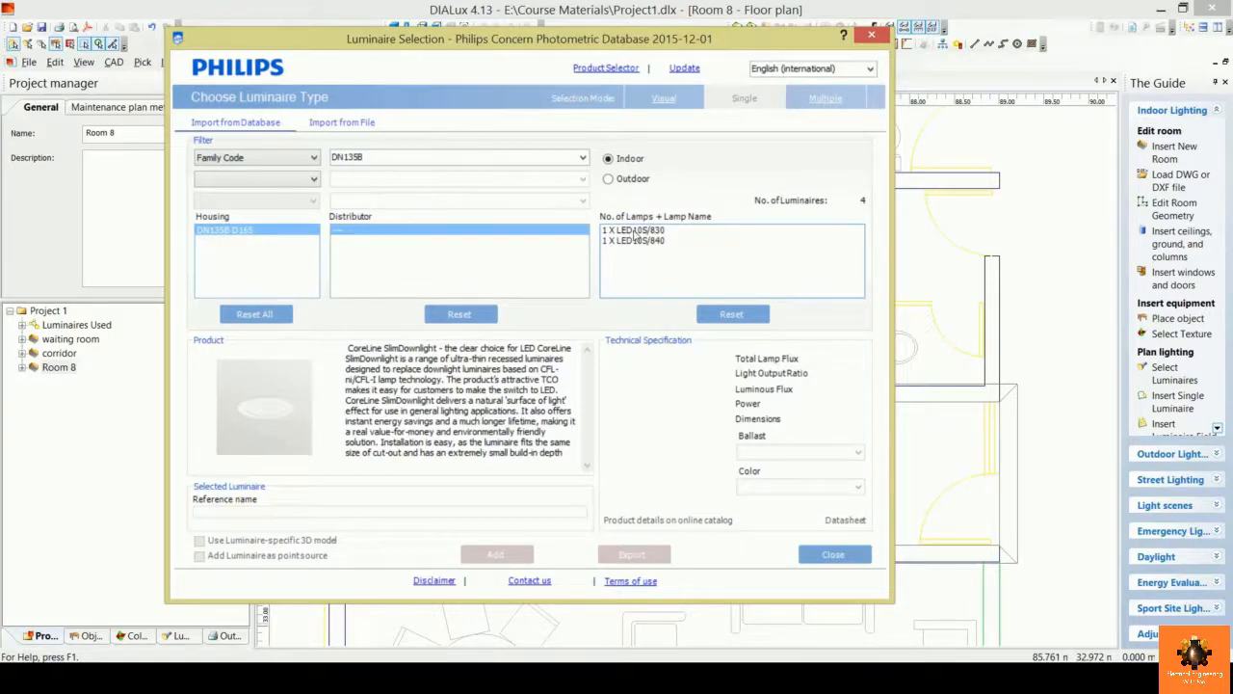
left_click(636, 231)
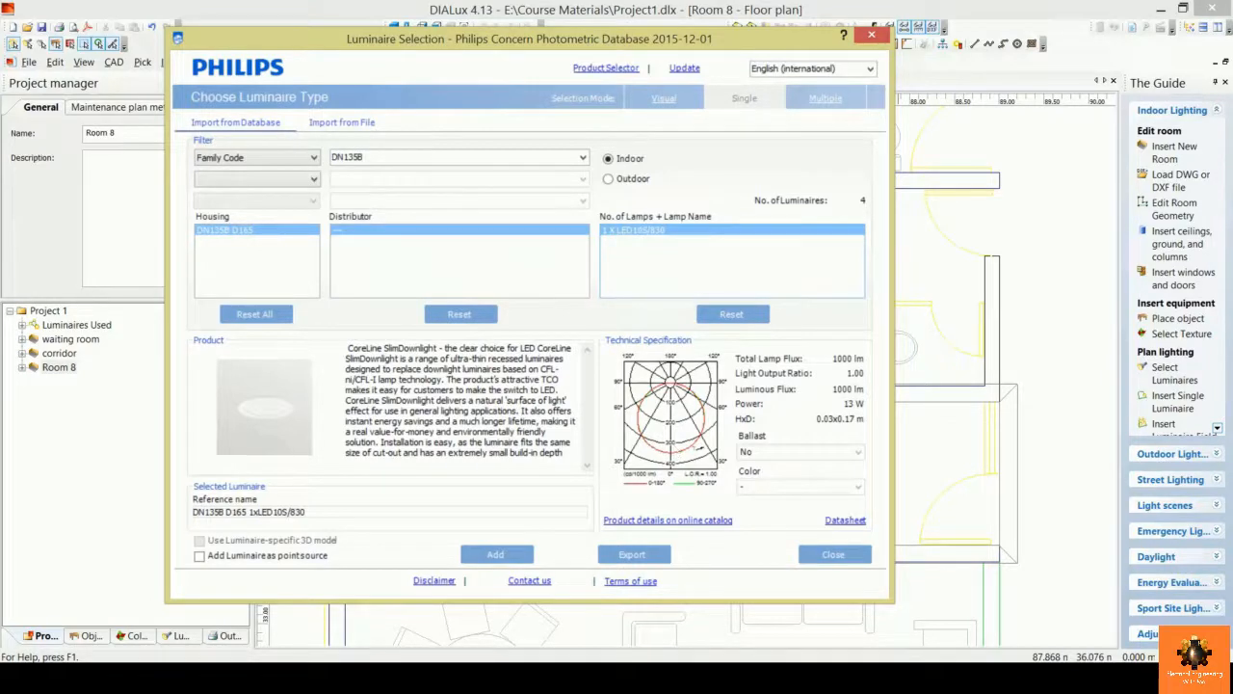
left_click(508, 557)
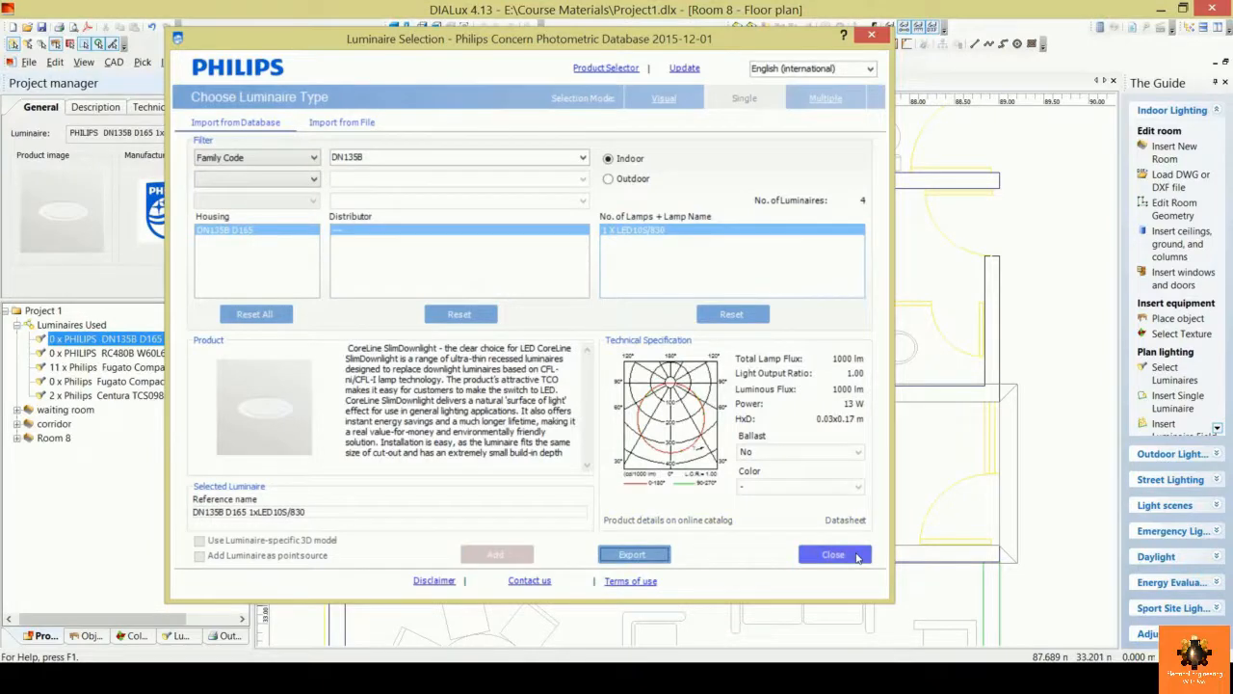
left_click(835, 555)
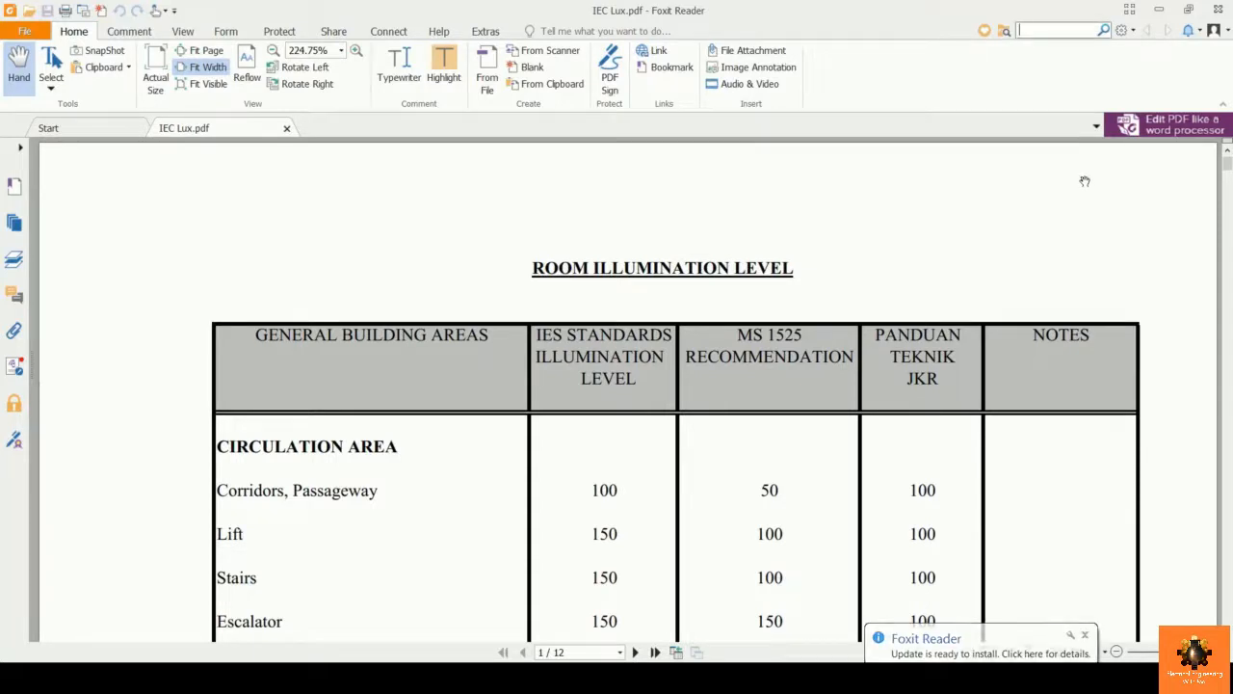
Step: Search IEC Lux.pdf in Foxit Reader for "conference" and read the MS 1525 illuminance recommendation for conference rooms
type("conference")
key("Return")
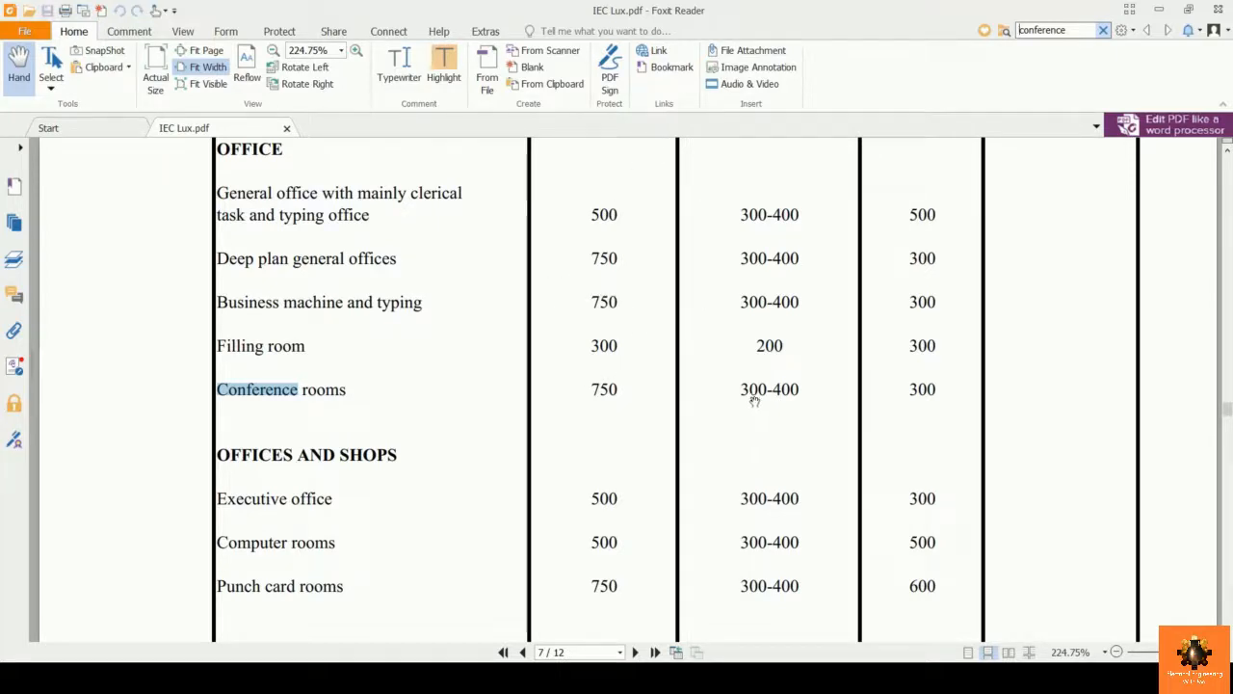
left_click_drag(741, 389, 800, 389)
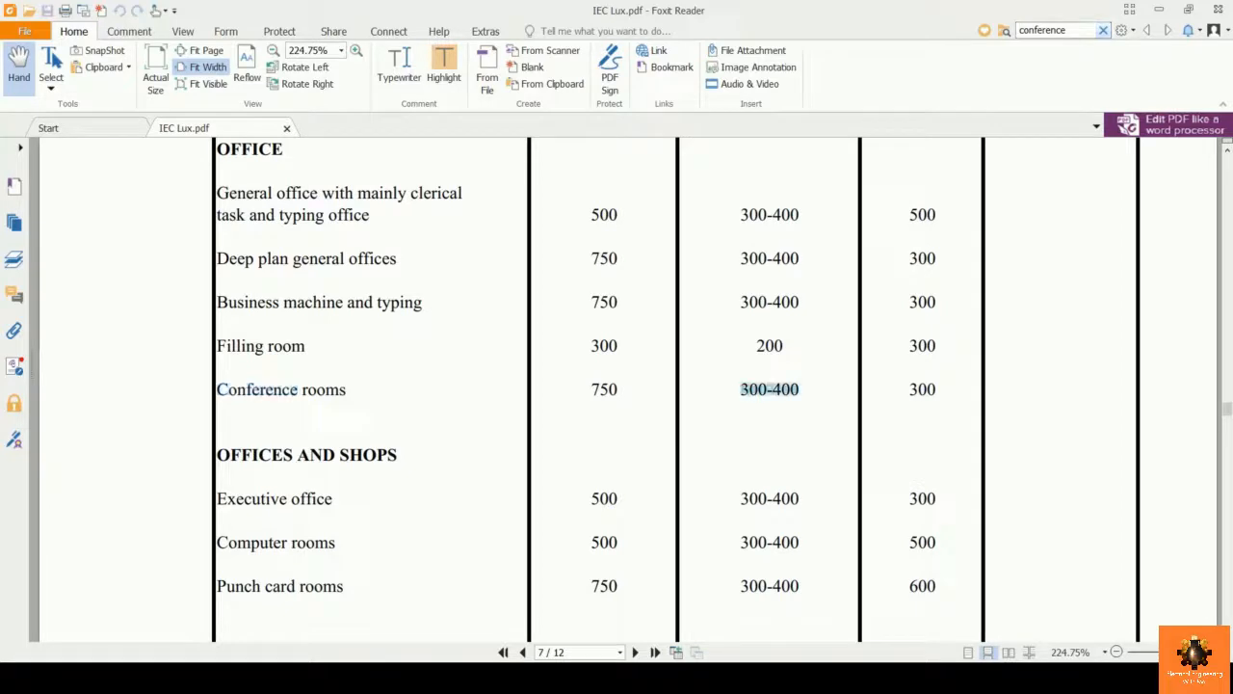
left_click(745, 421)
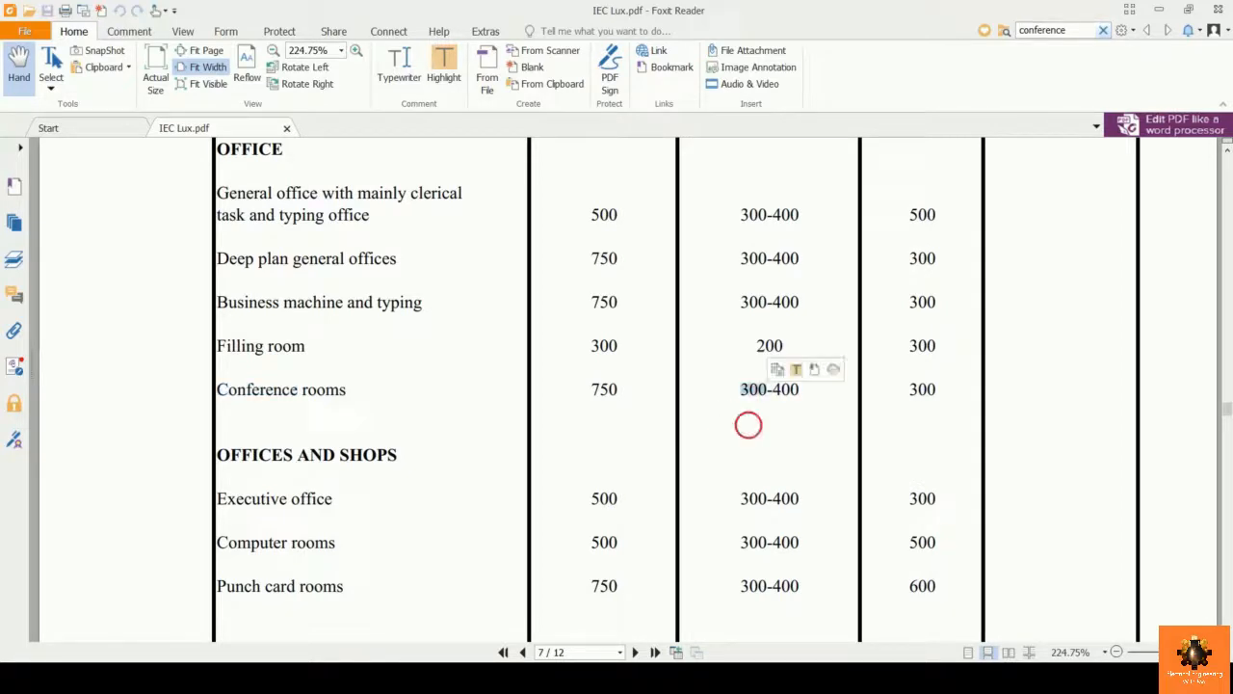
left_click_drag(742, 390, 767, 389)
left_click(766, 410)
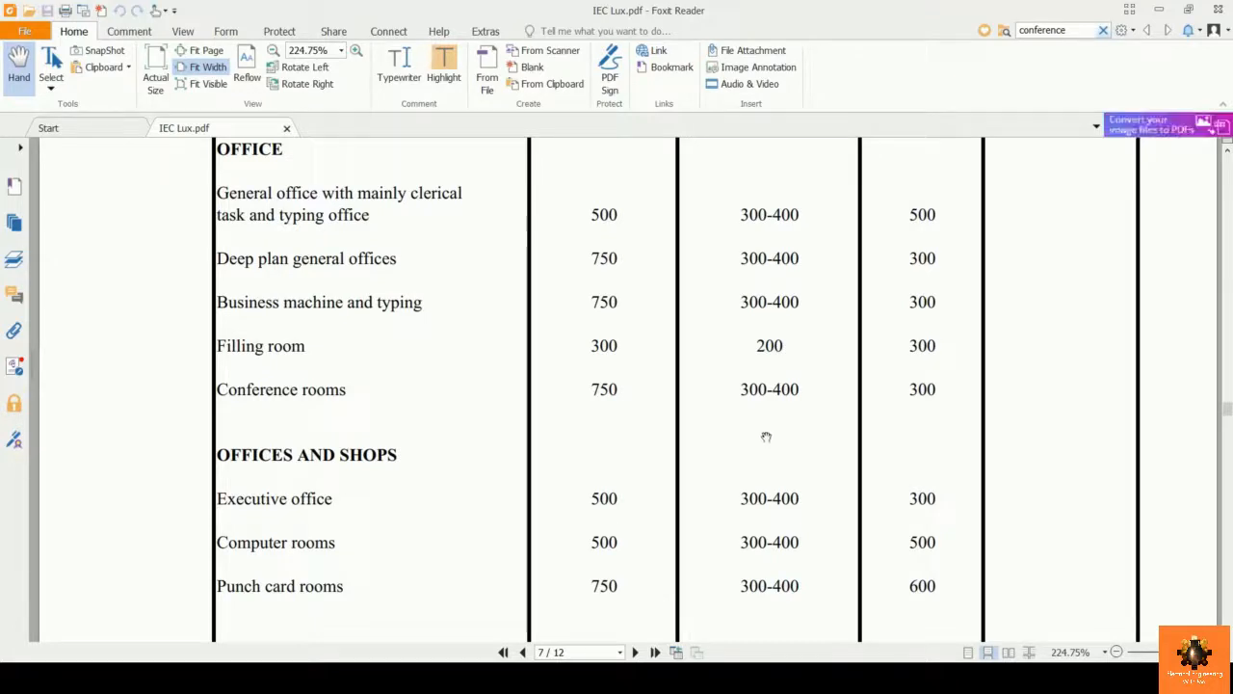
double_click(750, 390)
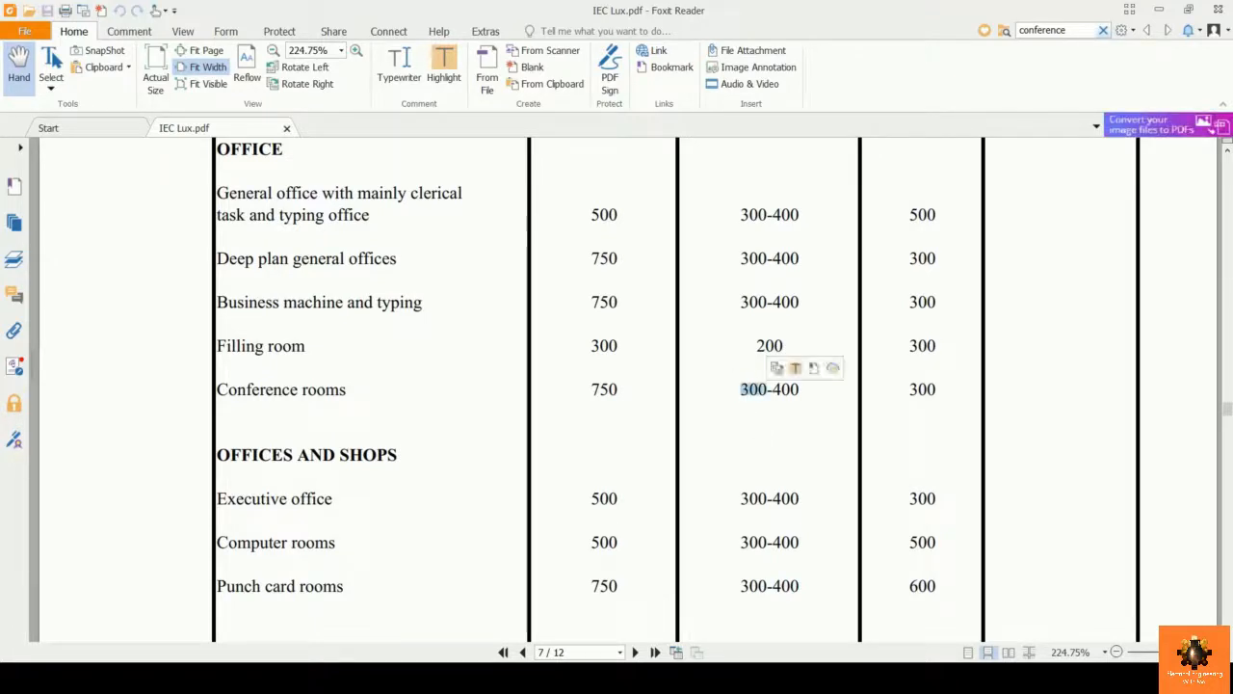
Step: Switch back to DIALux, start a field arrangement of DN135B luminaires in Room 8 and set the luminaire's correction factor to 0.8
left_click(755, 418)
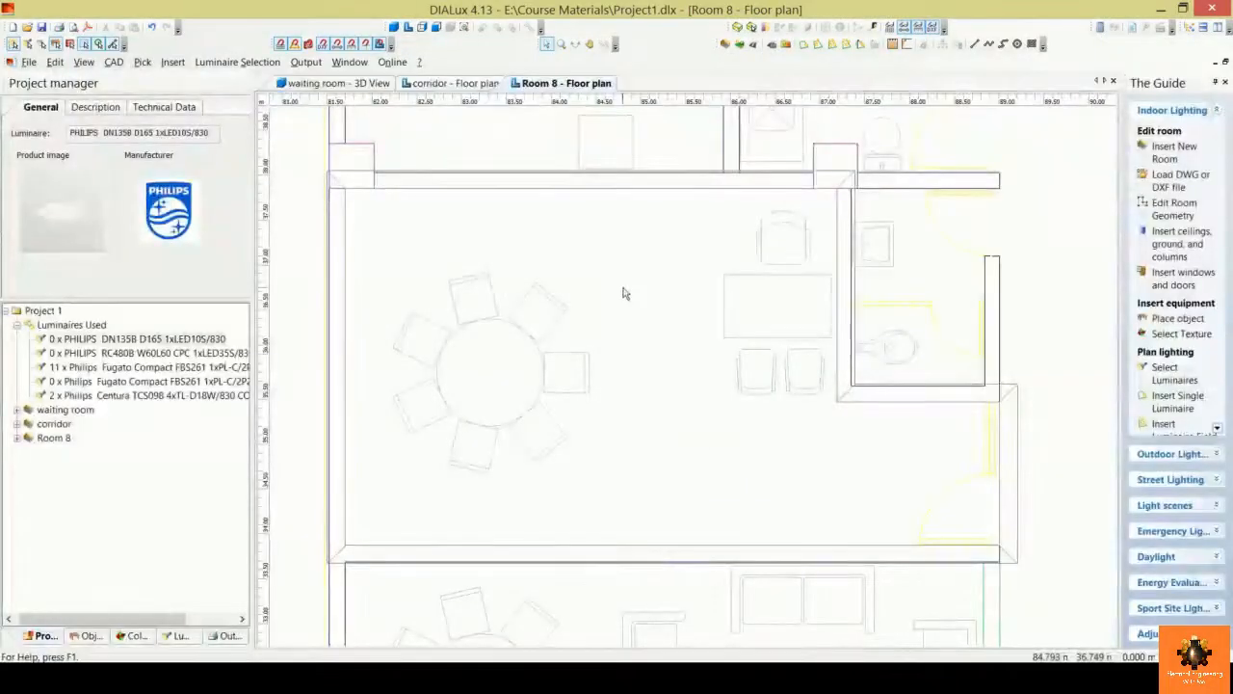
right_click(627, 255)
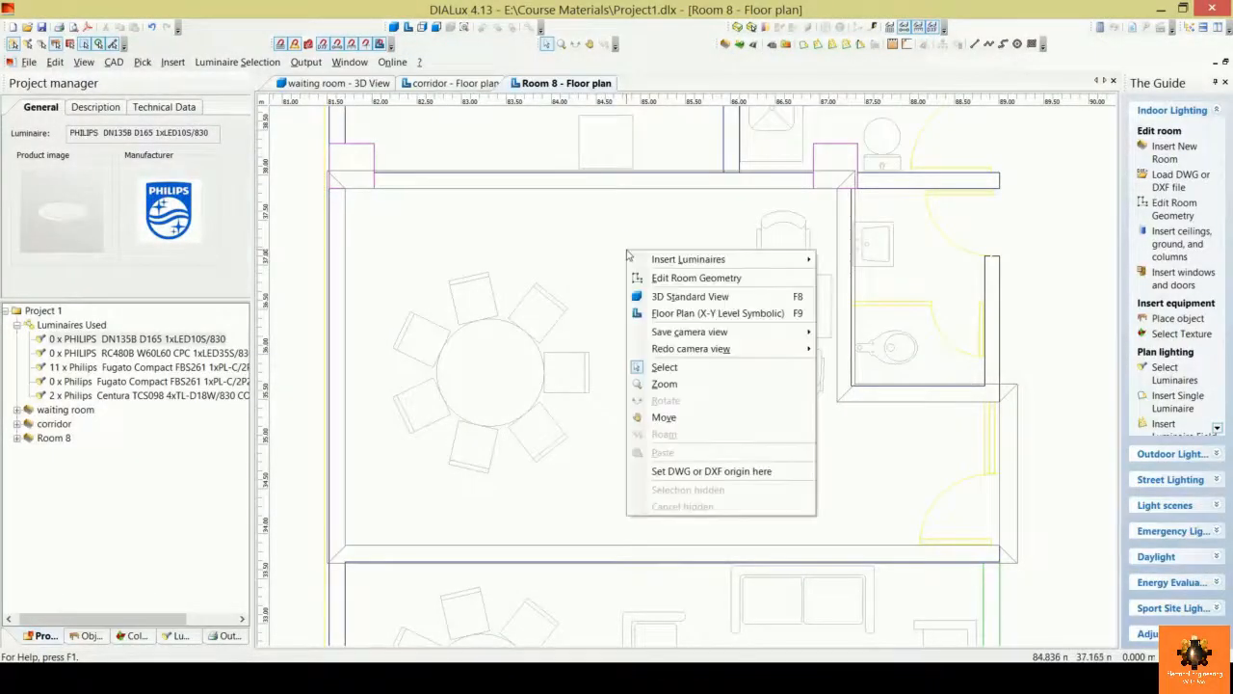
mouse_move(796, 266)
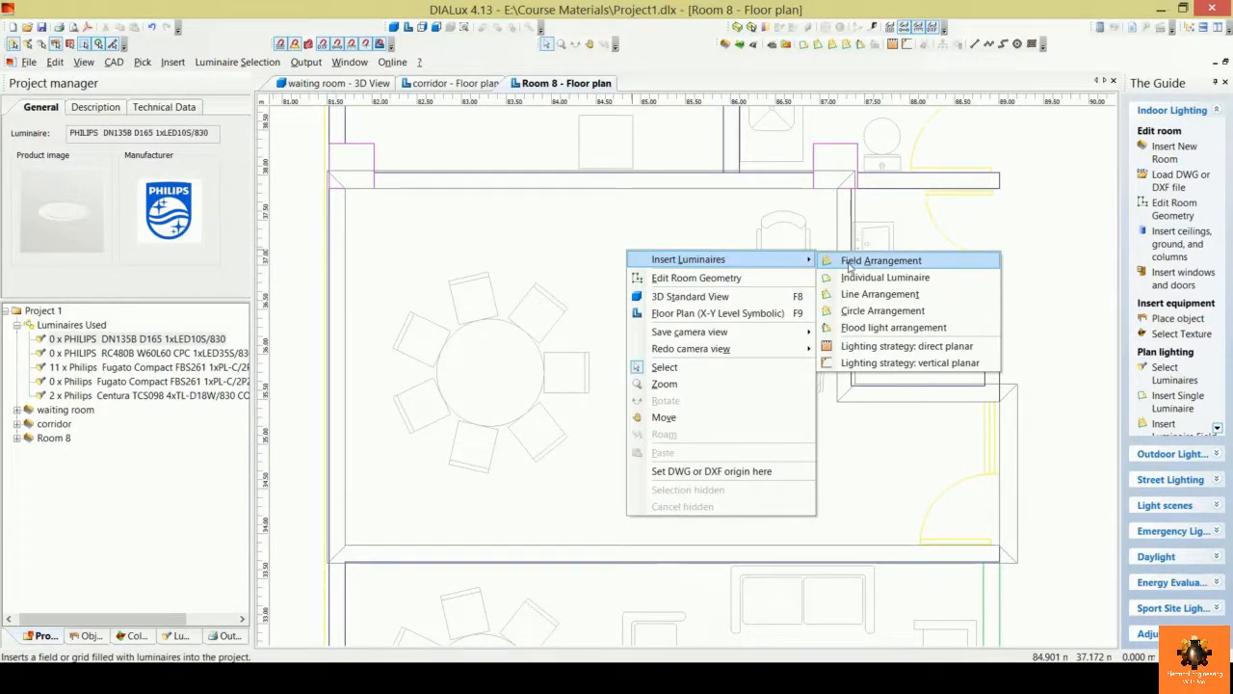
left_click(872, 260)
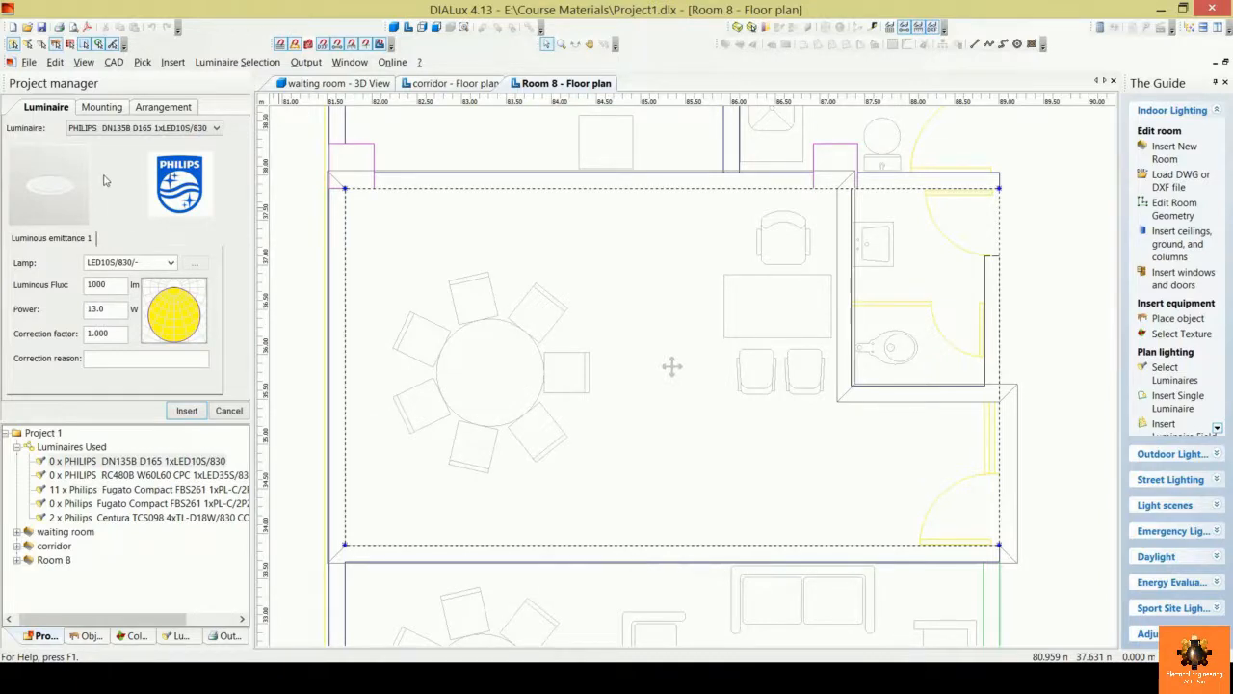
left_click(113, 284)
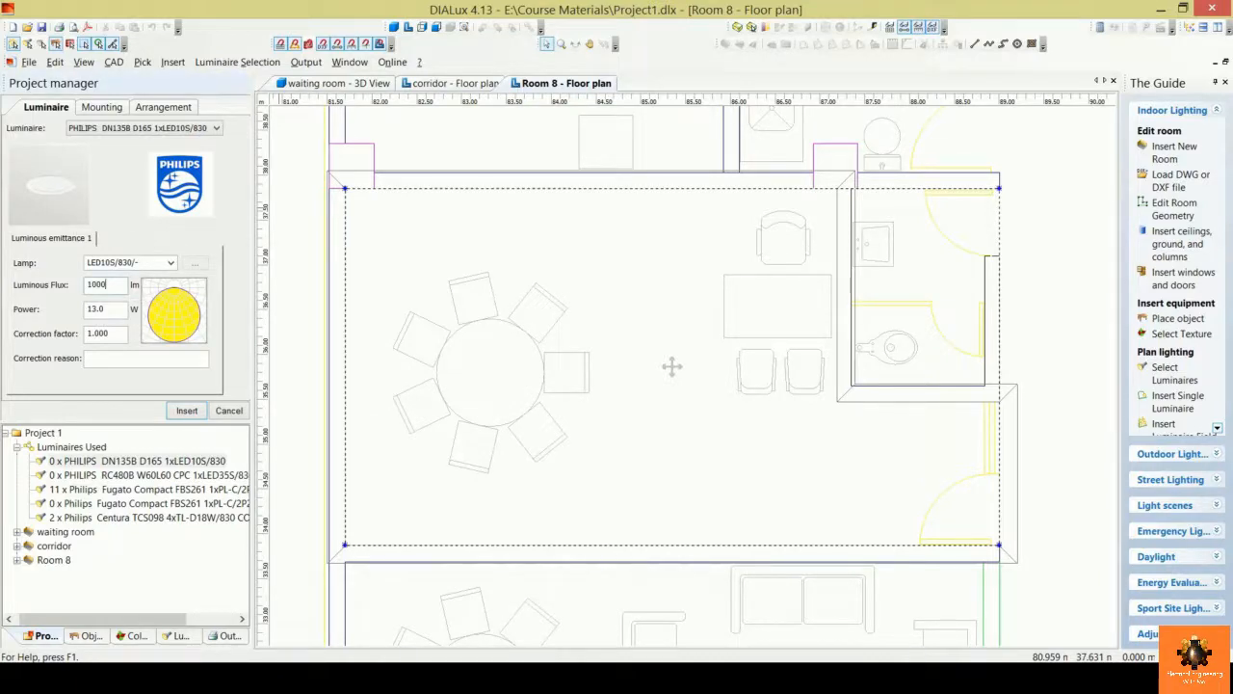
double_click(116, 285)
key("Tab")
left_click_drag(123, 338, 80, 332)
type(".8")
left_click(111, 358)
Step: Set the target illuminance to 300 lx, apply the suggested layout and insert the field with 4 rows of 6 luminaires
left_click(102, 108)
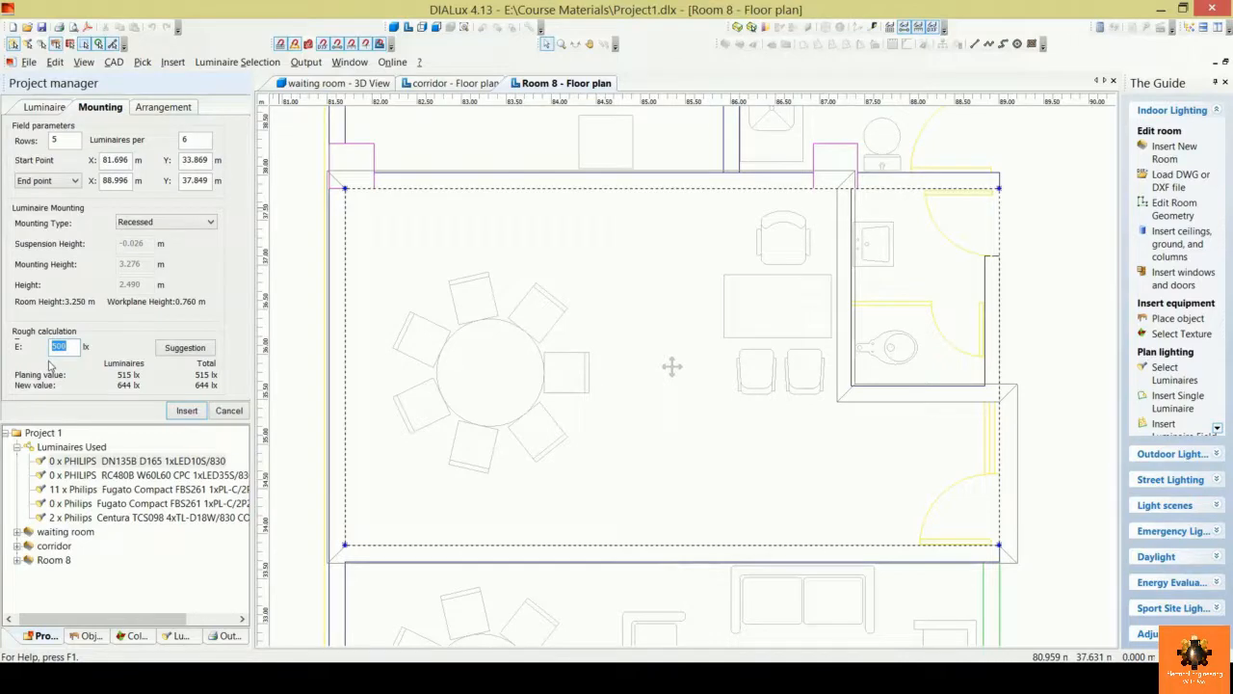
type("3")
left_click(194, 352)
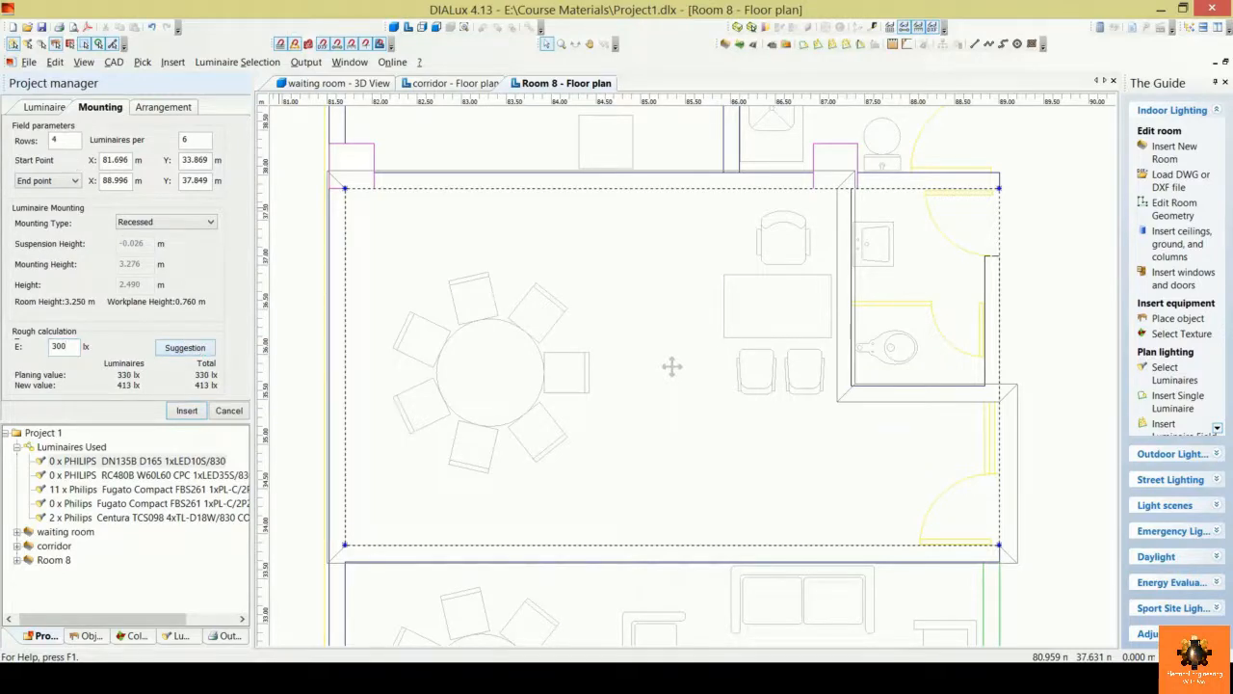
double_click(75, 142)
key("Tab")
left_click(189, 411)
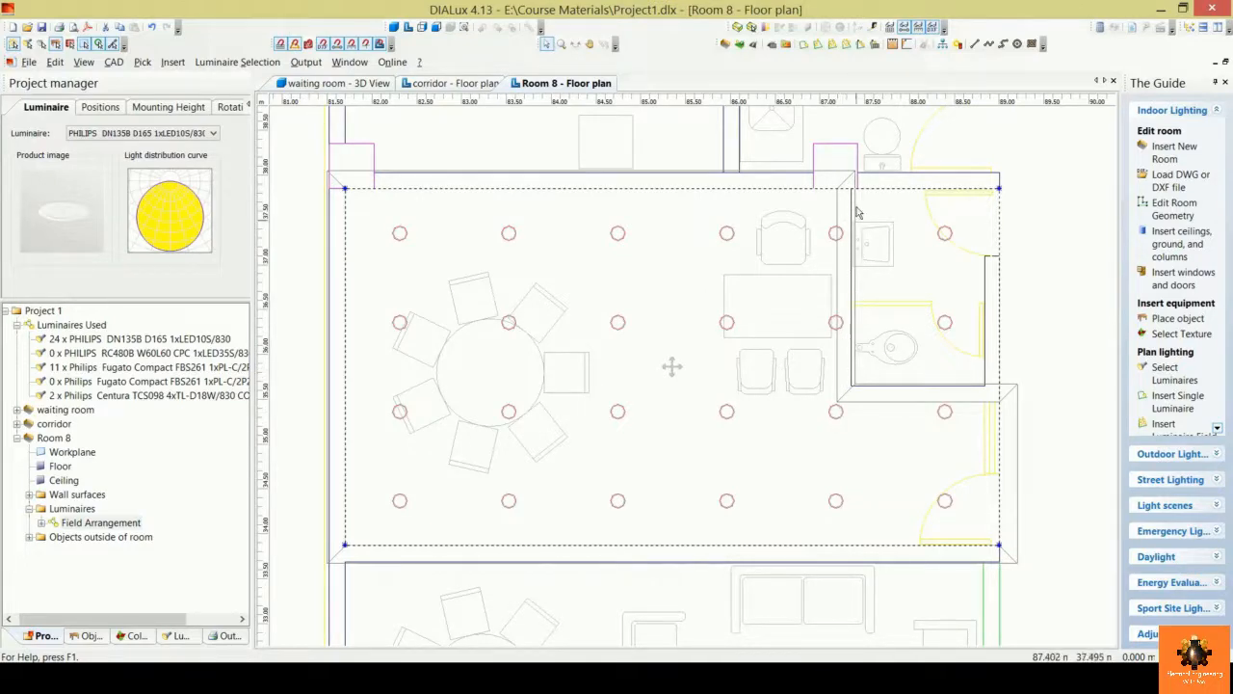
Step: Examine where the field's luminaires fall relative to the Room 8 walls, the desk and the adjoining toilet
left_click(835, 399)
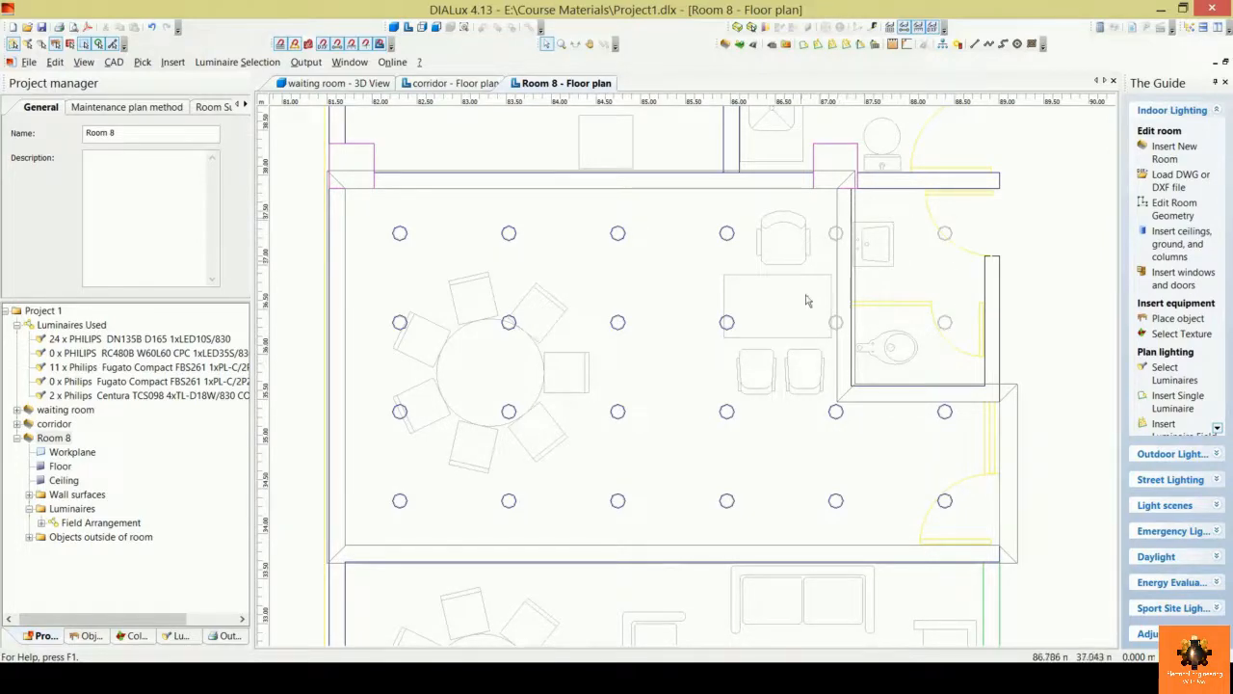
scroll(749, 431, "up", 2)
scroll(913, 385, "up", 1)
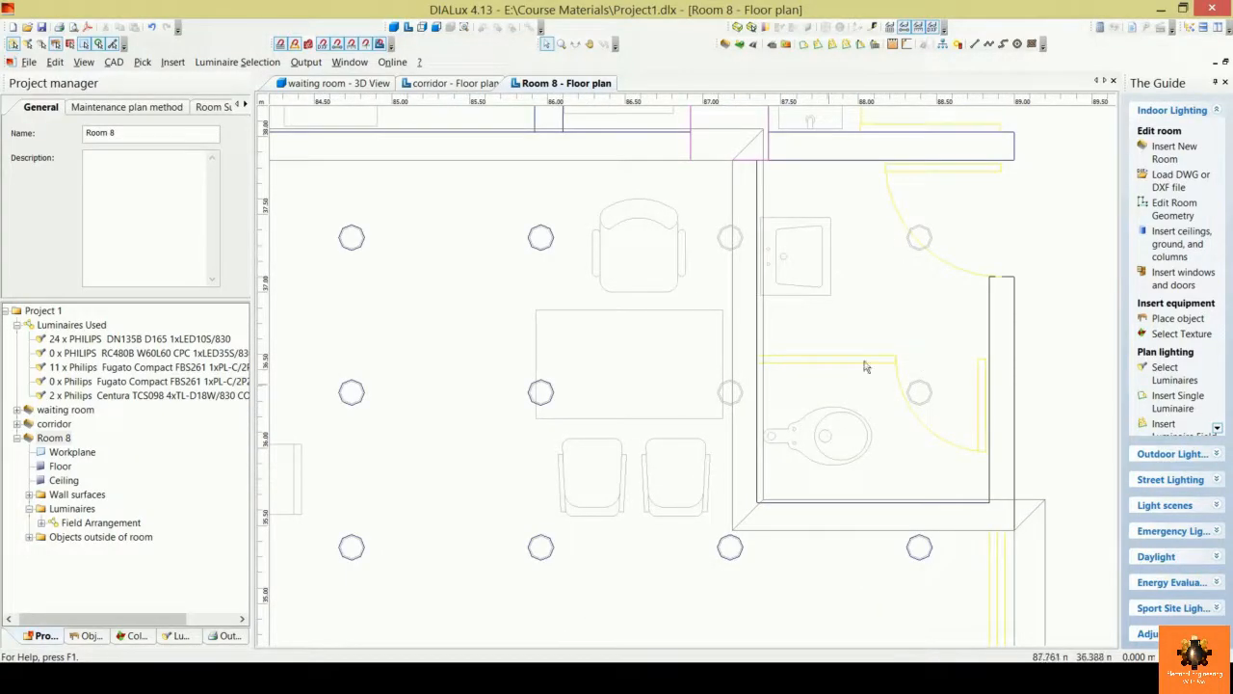
scroll(761, 270, "down", 2)
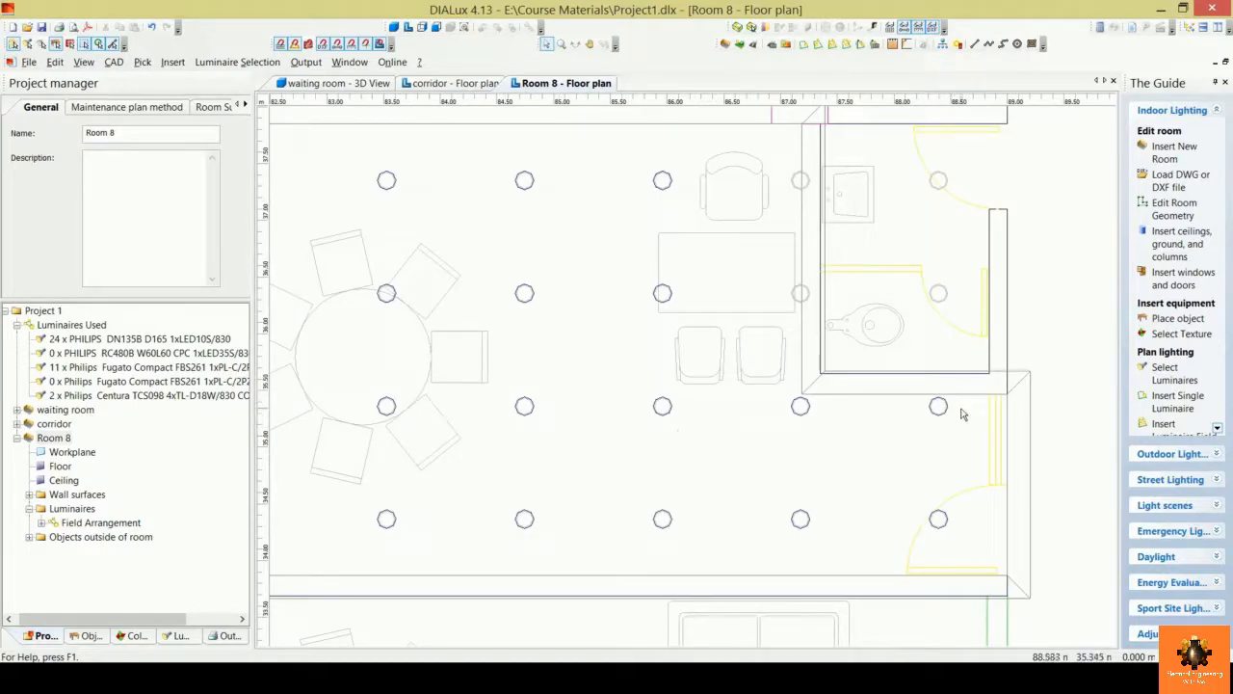
scroll(964, 416, "up", 2)
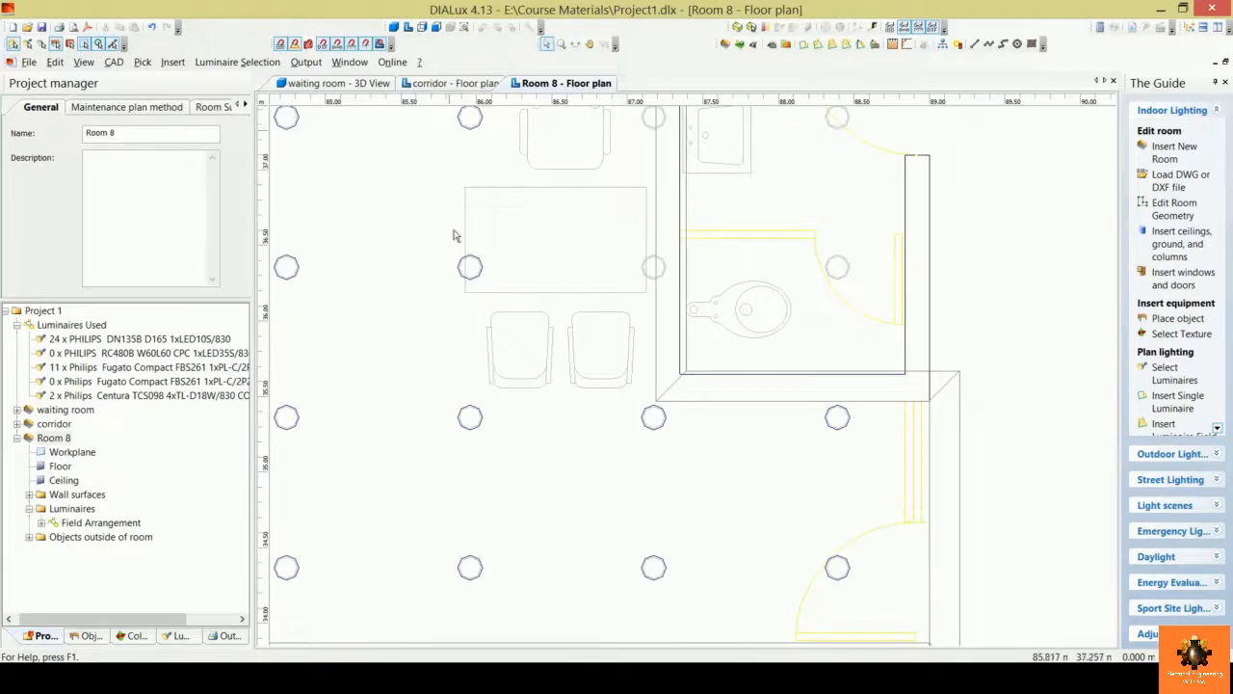
scroll(983, 366, "down", 3)
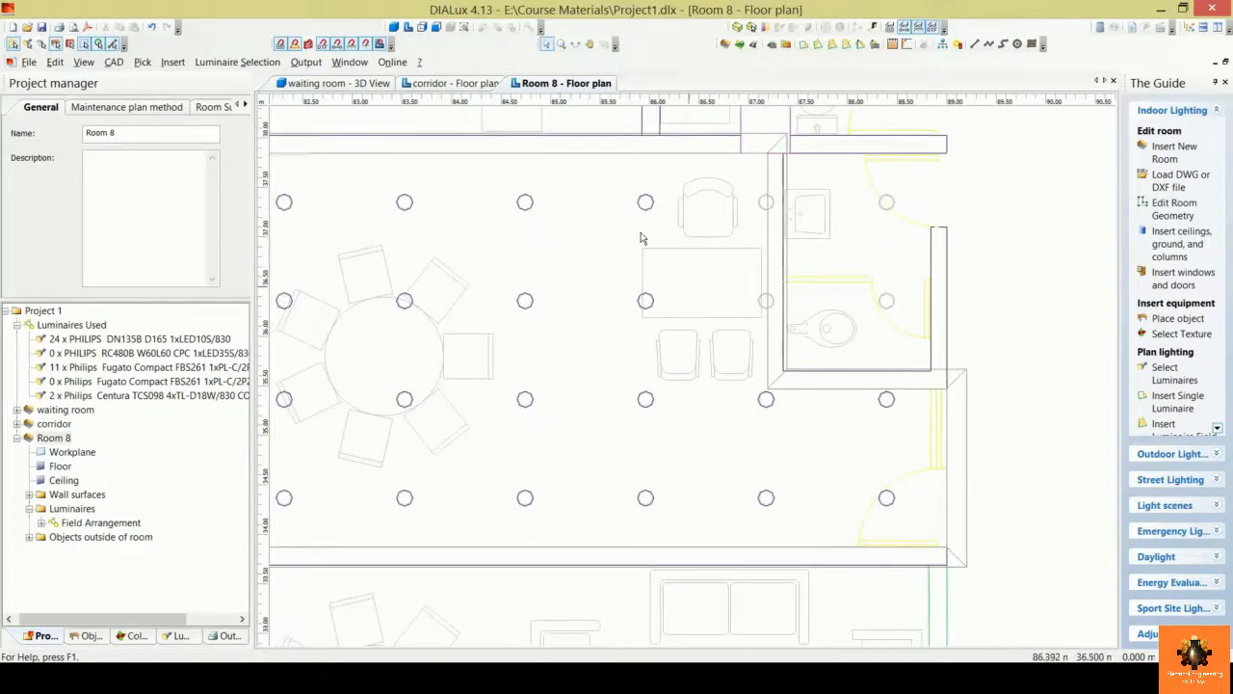
scroll(644, 202, "up", 5)
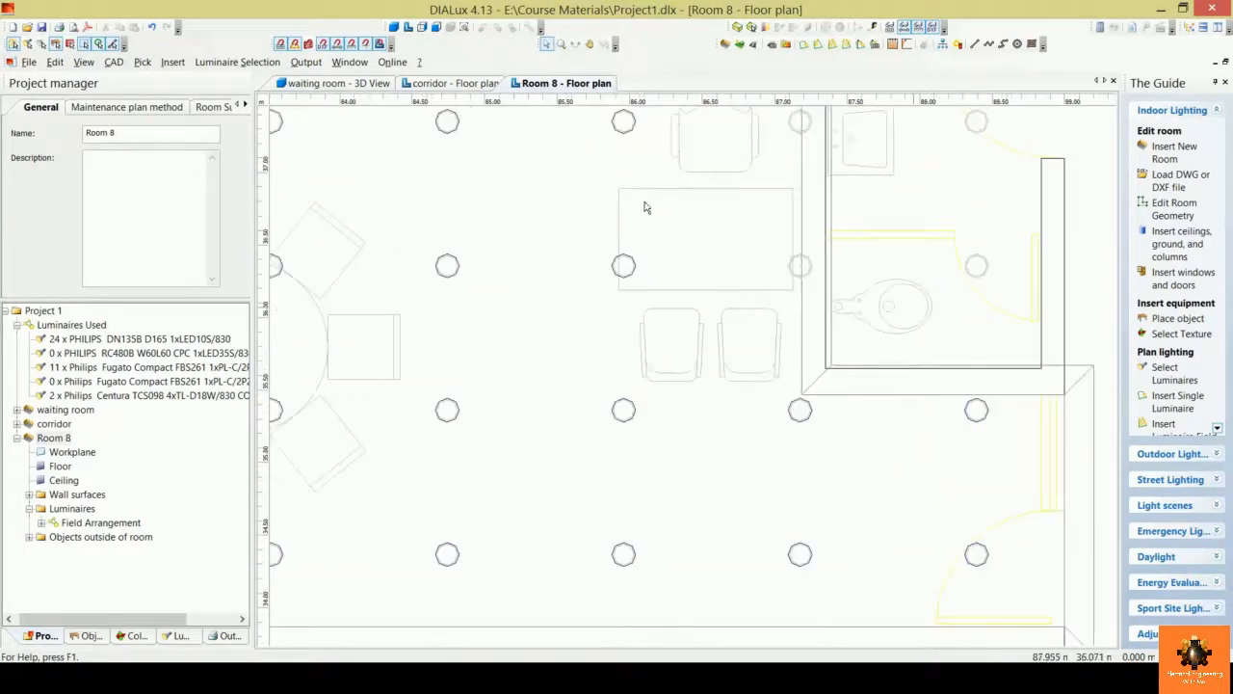
scroll(737, 354, "down", 3)
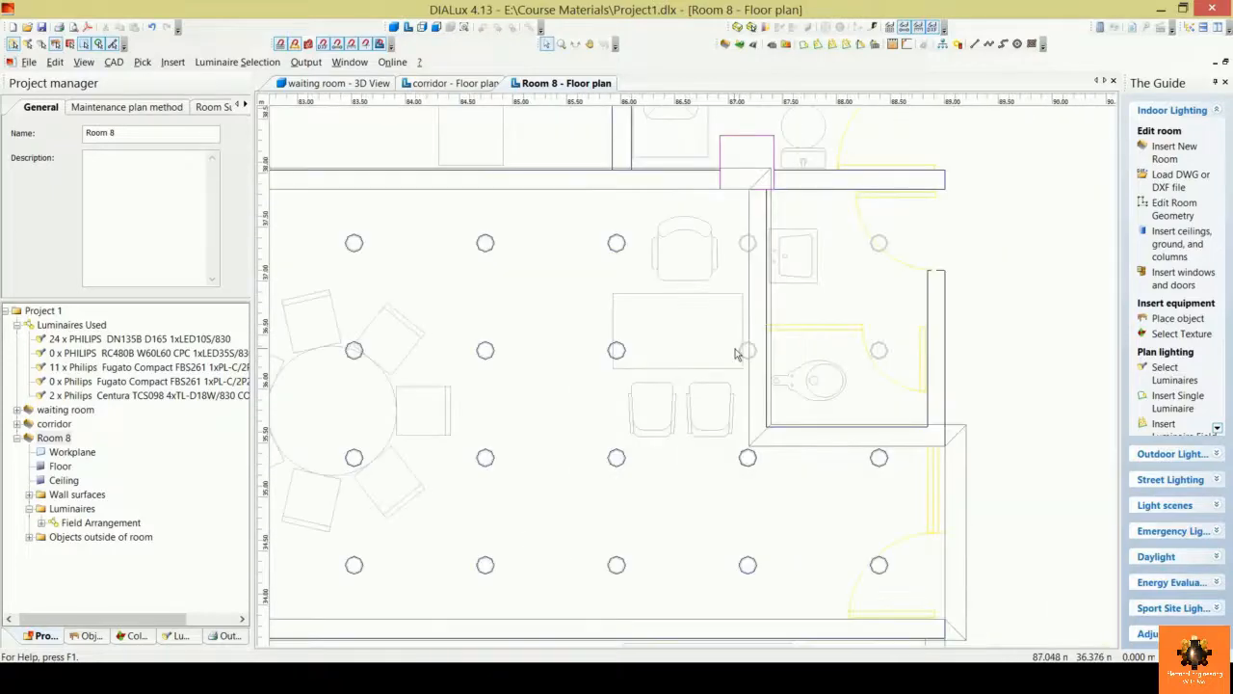
scroll(737, 353, "up", 5)
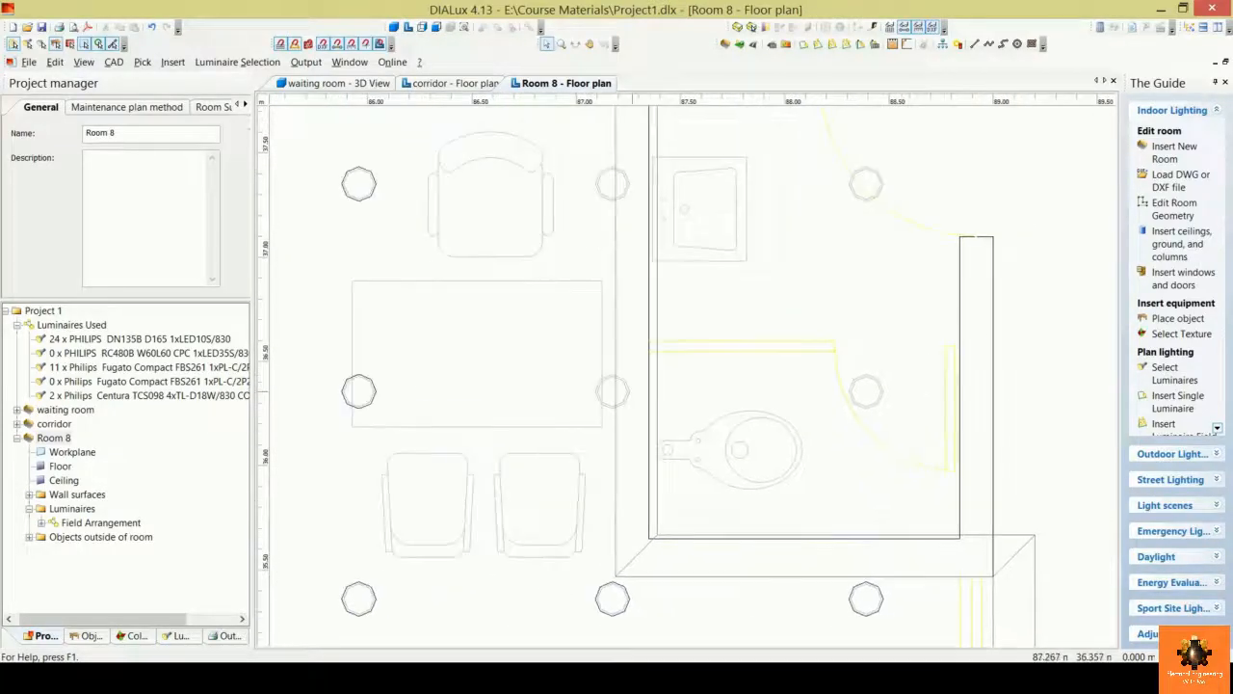
scroll(779, 427, "down", 4)
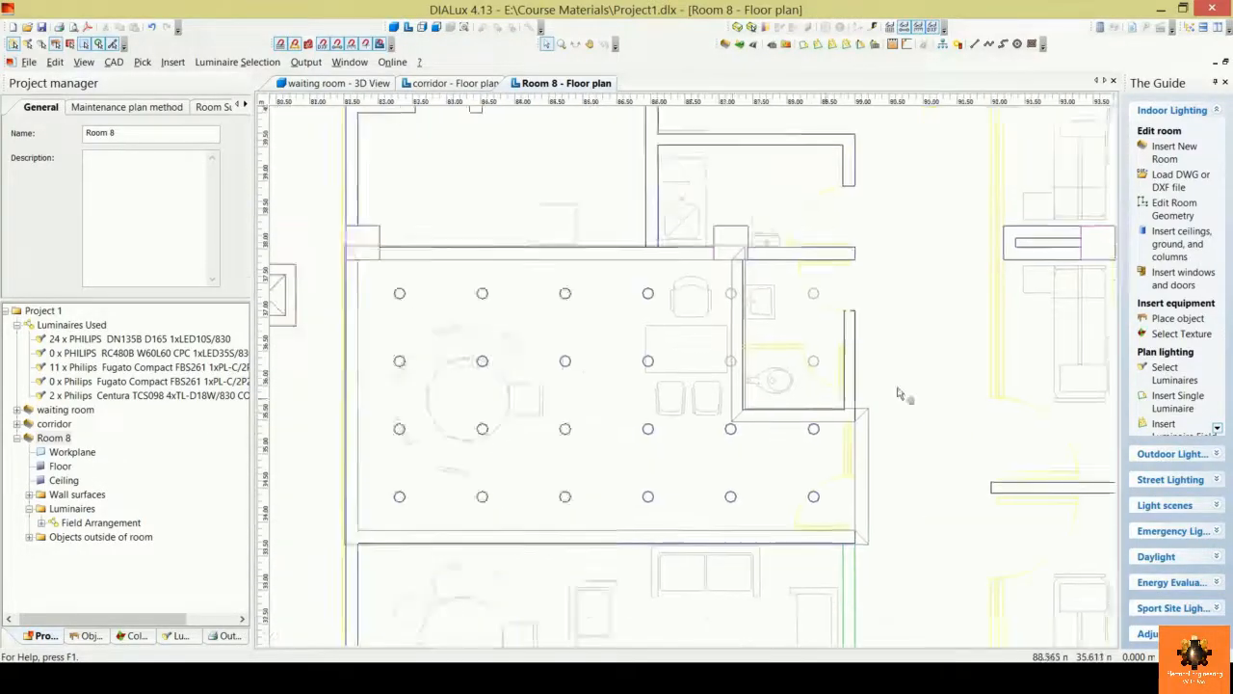
middle_click_drag(898, 388, 942, 379)
scroll(841, 370, "up", 1)
middle_click_drag(838, 370, 734, 387)
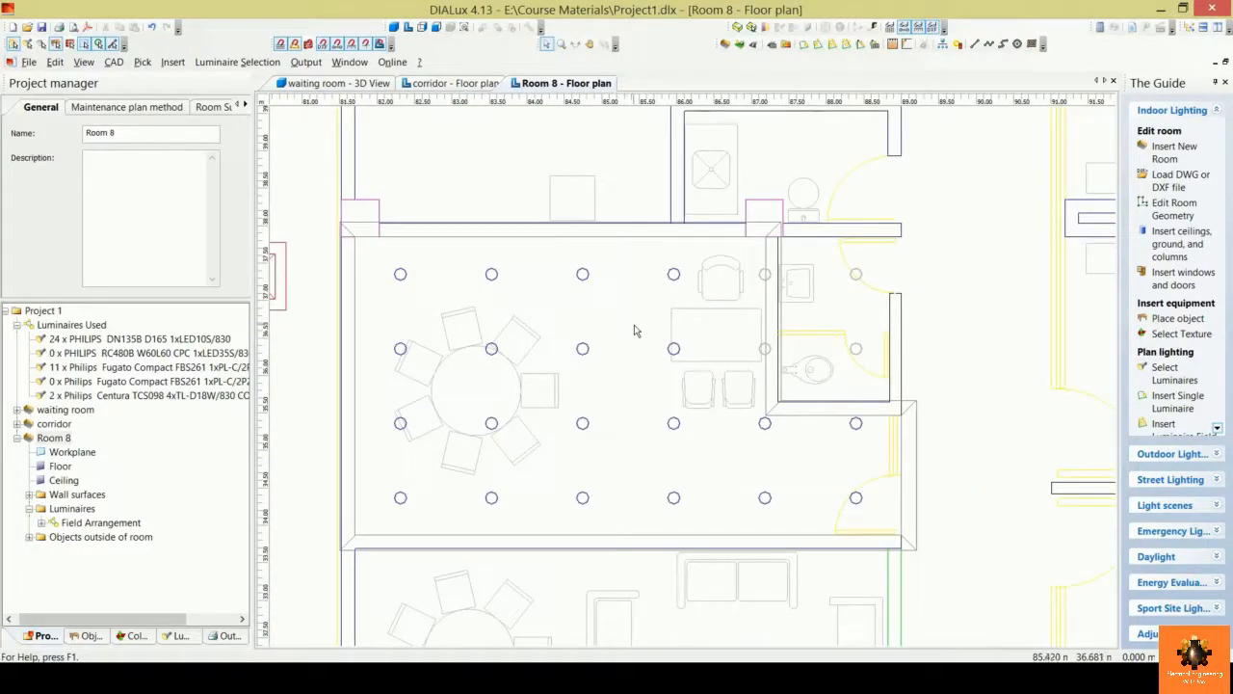
Step: Calculate the Room 8 scene with its luminaires included, using the standard option, and inspect the lit room in 3D
left_click(1099, 28)
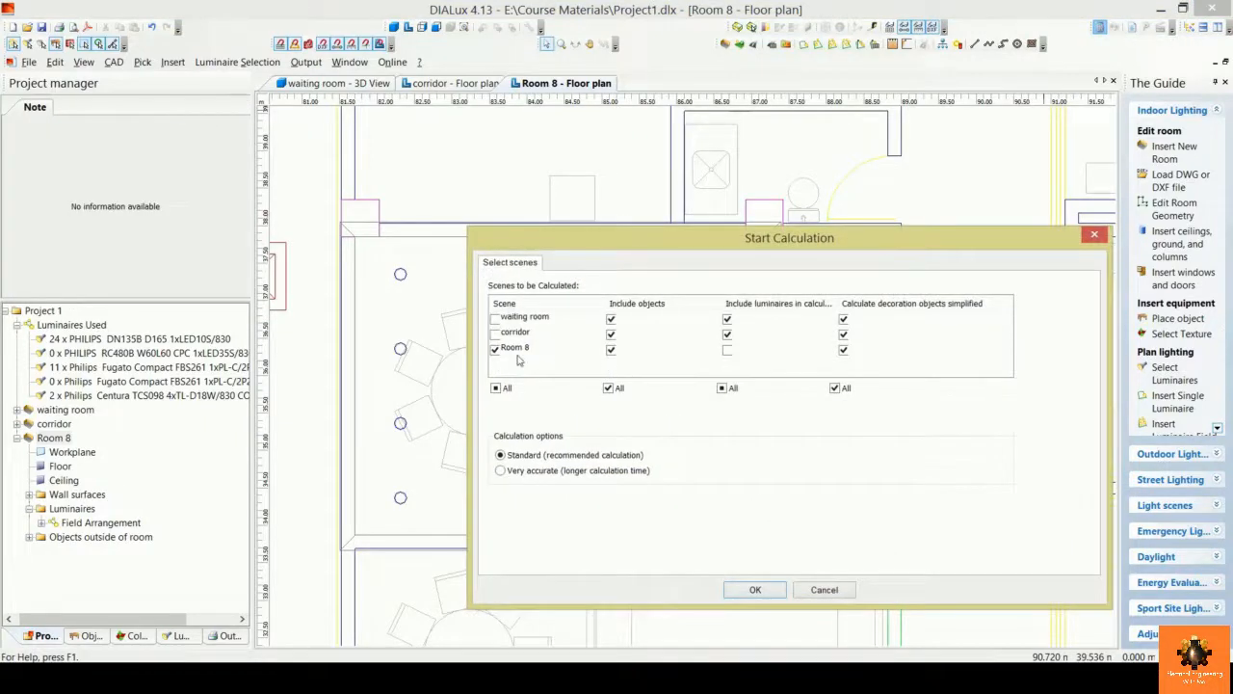
left_click(726, 352)
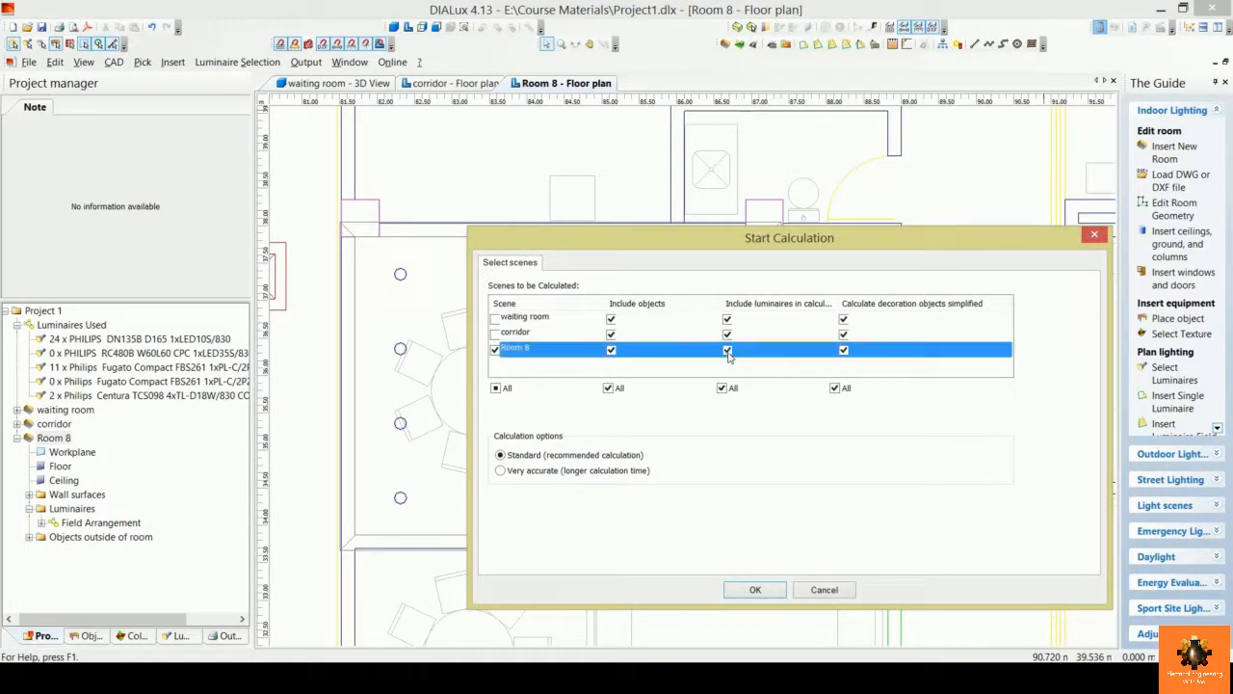
left_click(757, 588)
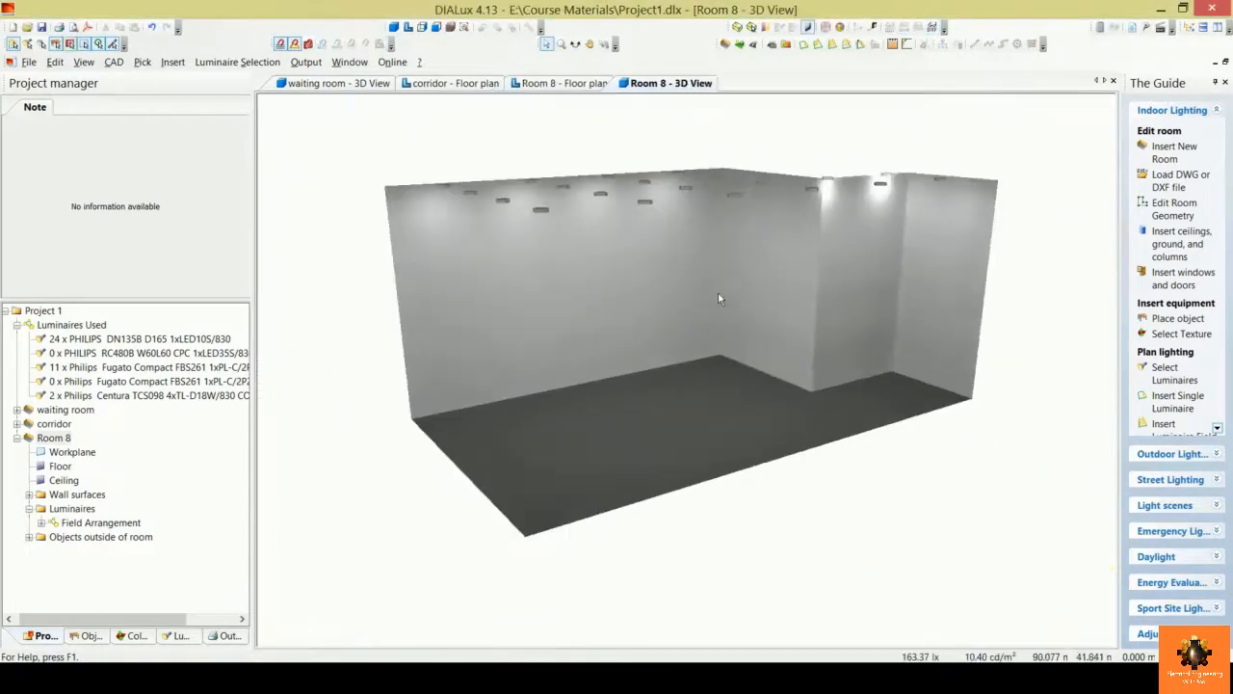
scroll(720, 353, "up", 3)
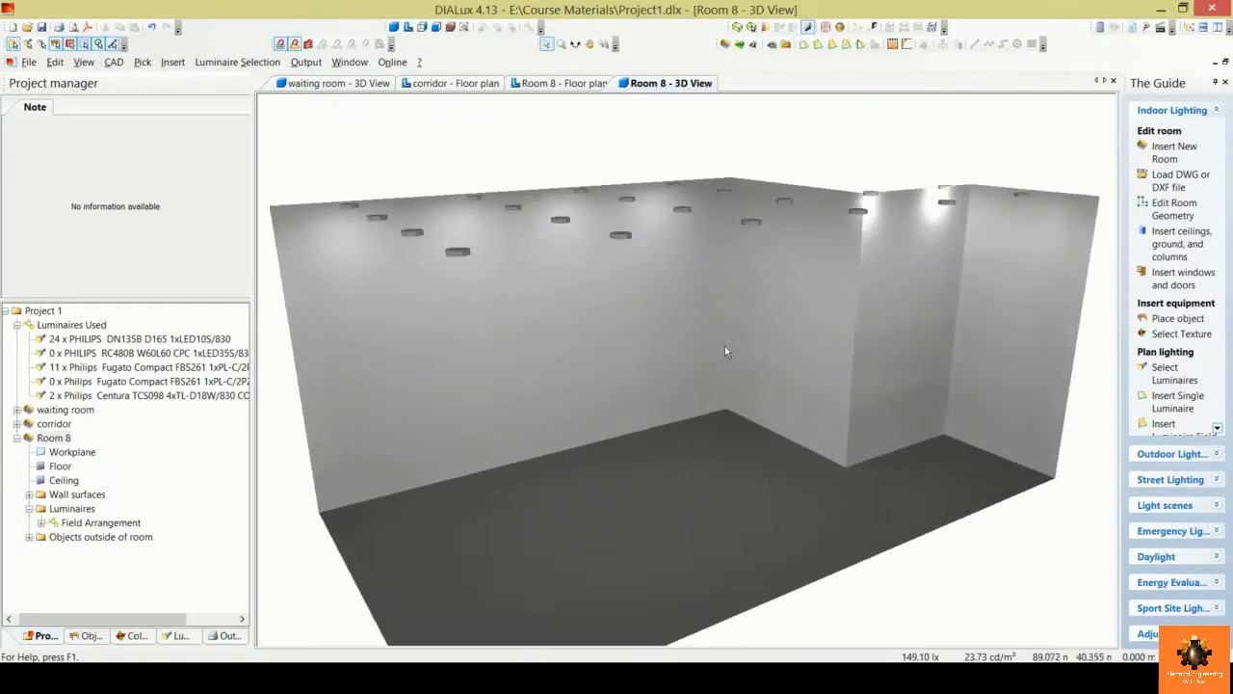
left_click(575, 43)
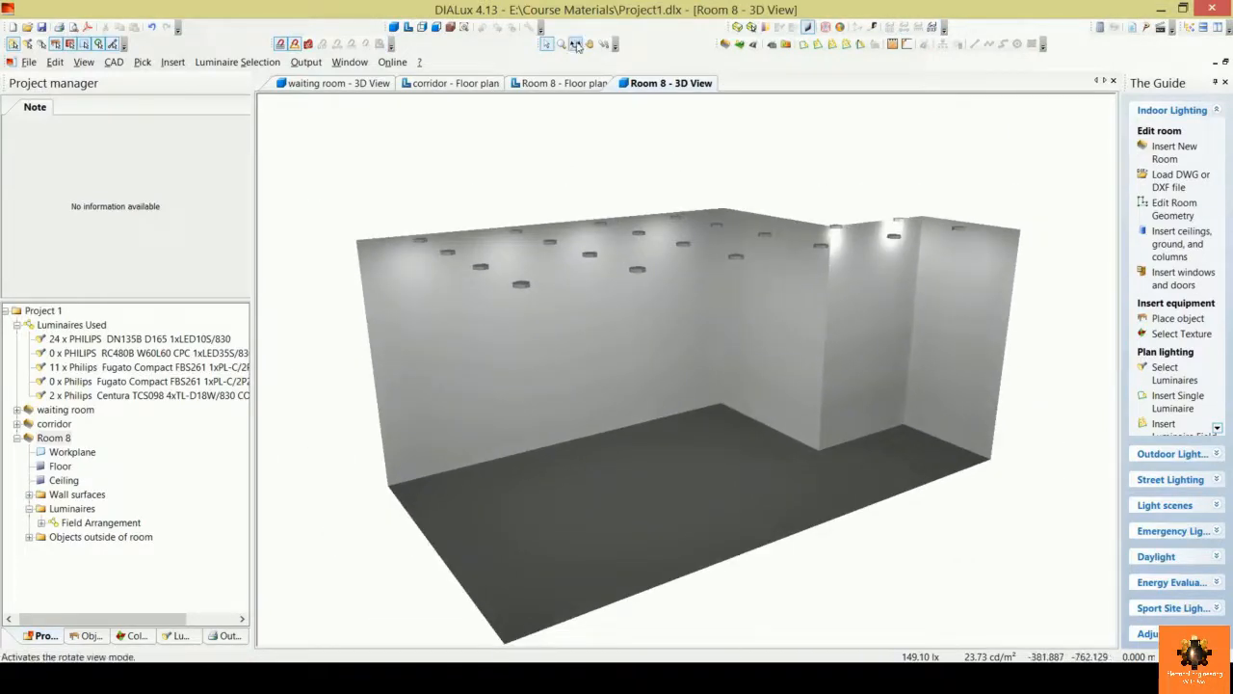
left_click_drag(715, 307, 743, 265)
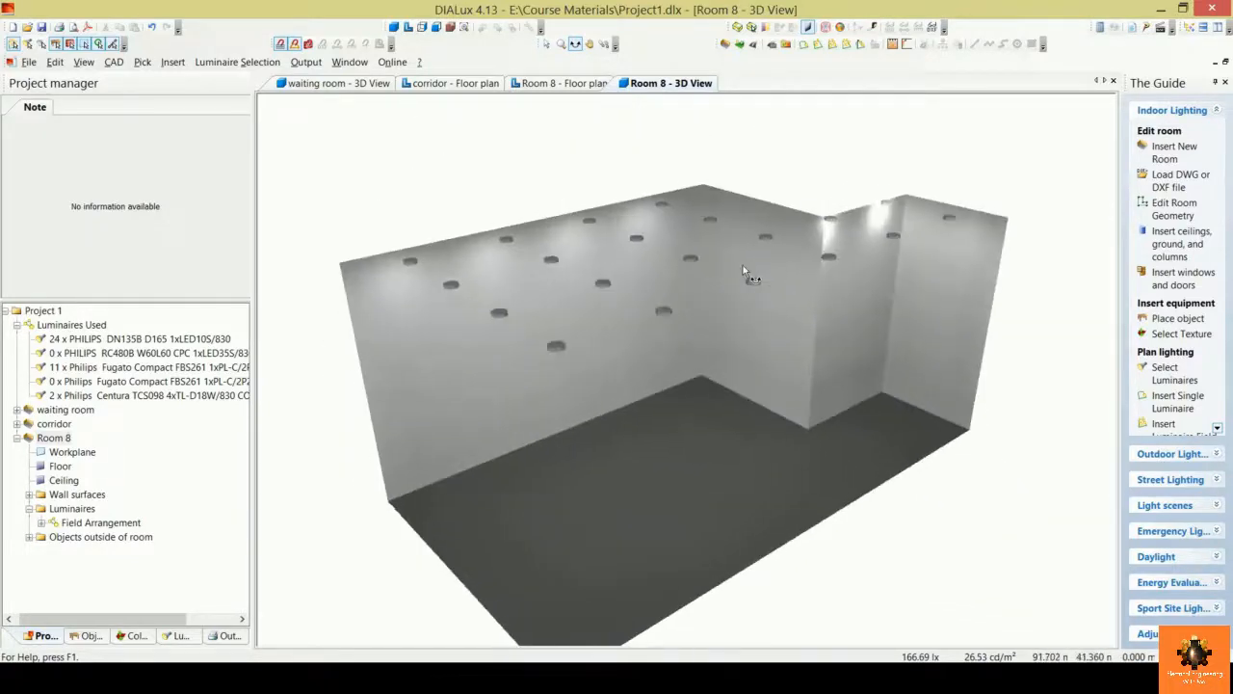
Step: Preview the single sheet output for Room 8 at full width, read the workplane illuminance results and close the preview
left_click(1134, 28)
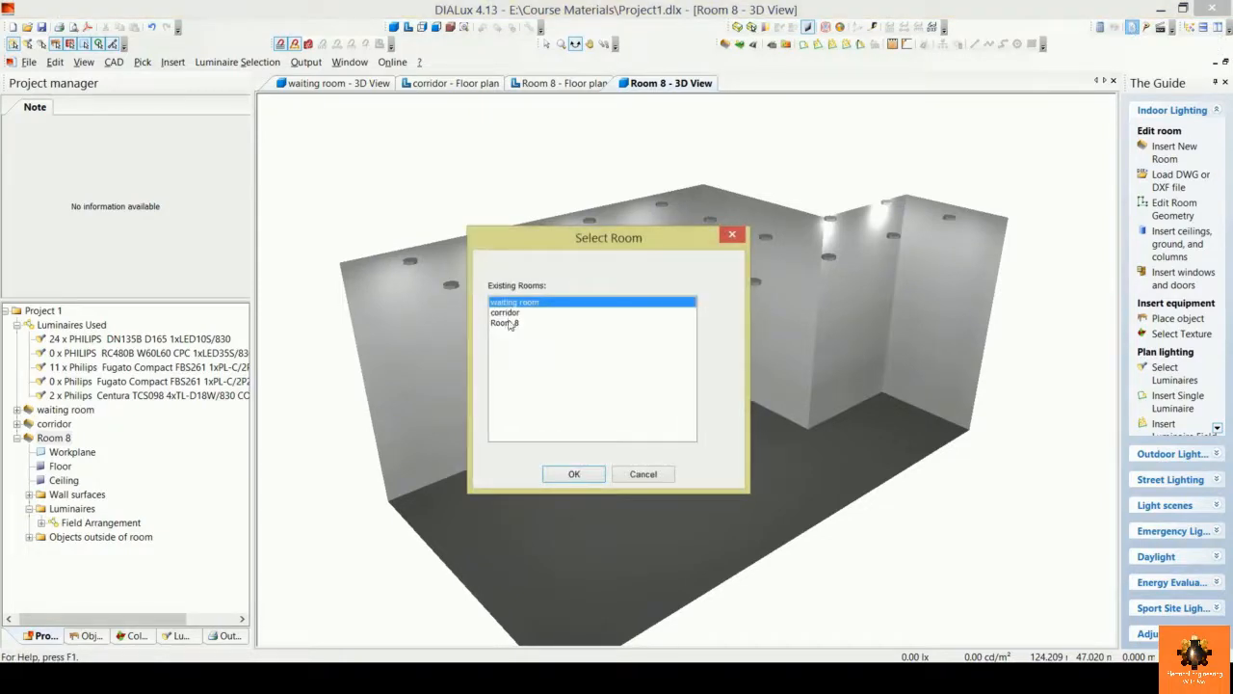
left_click(510, 325)
left_click(593, 476)
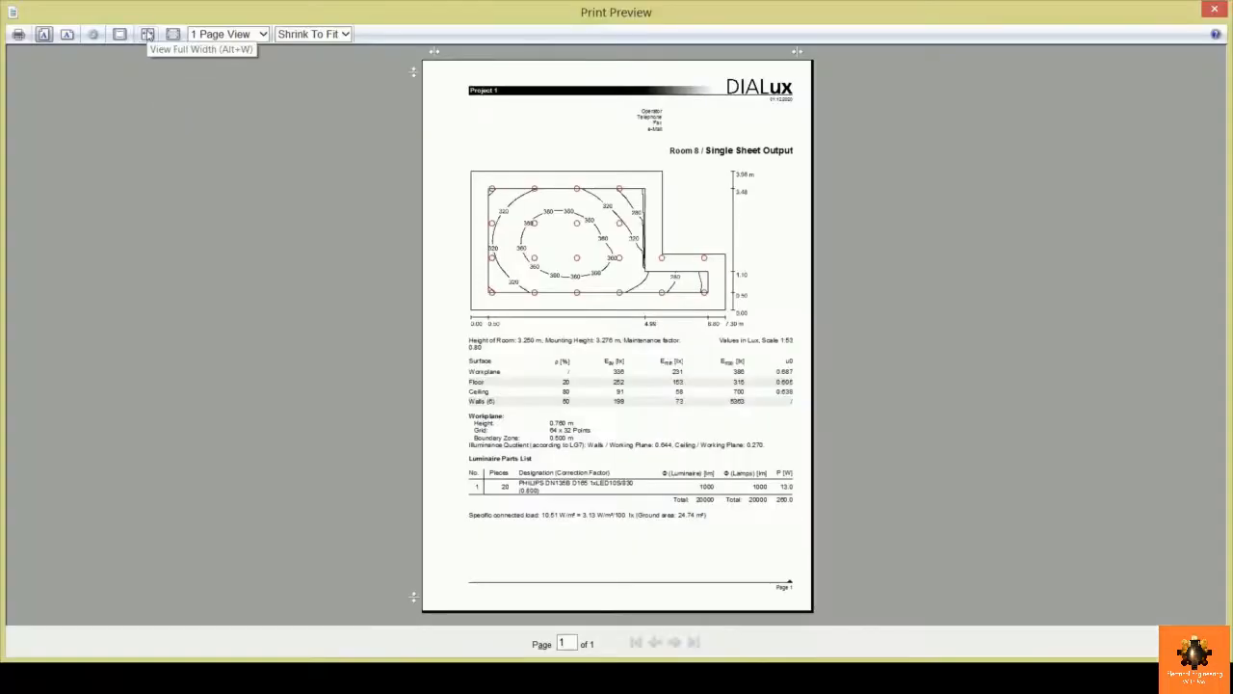
left_click(147, 34)
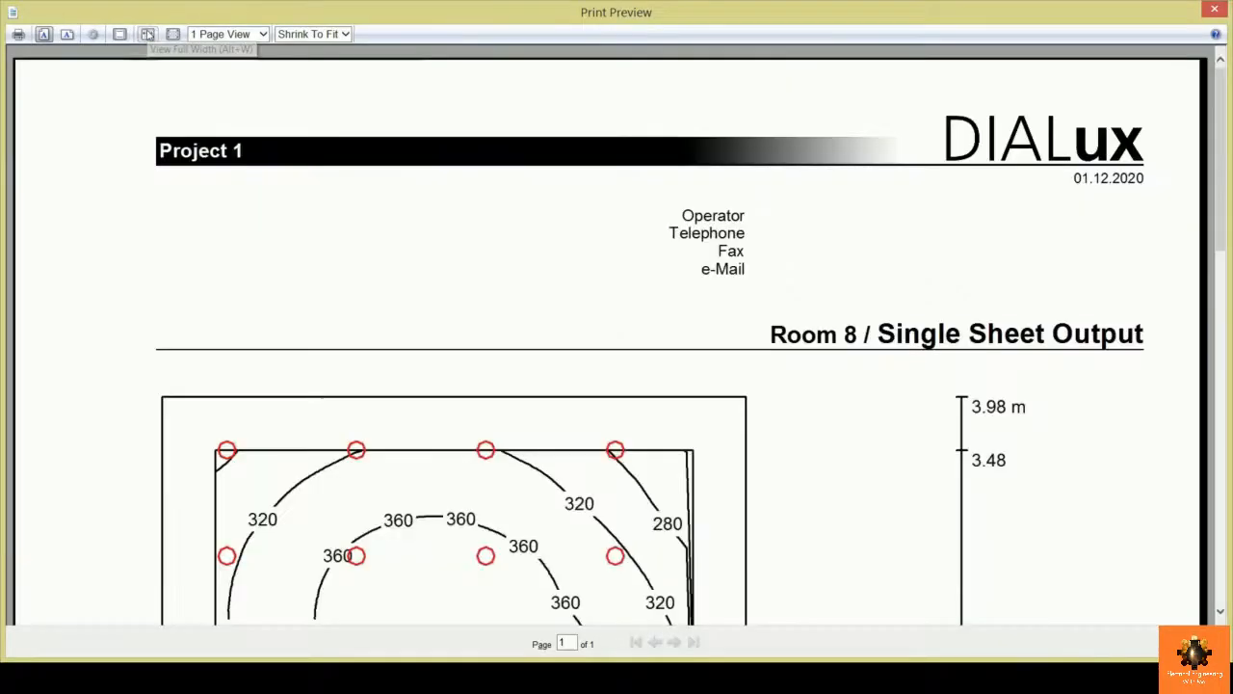
scroll(473, 187, "down", 5)
scroll(604, 245, "up", 1)
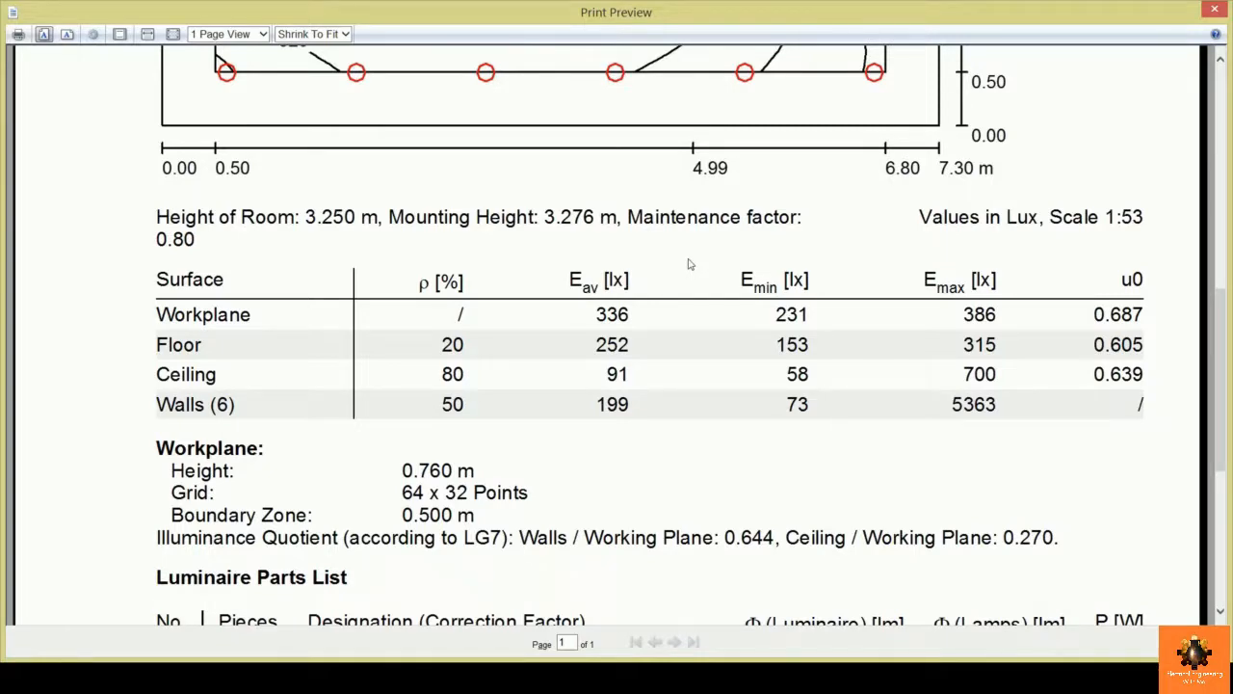
left_click(1215, 12)
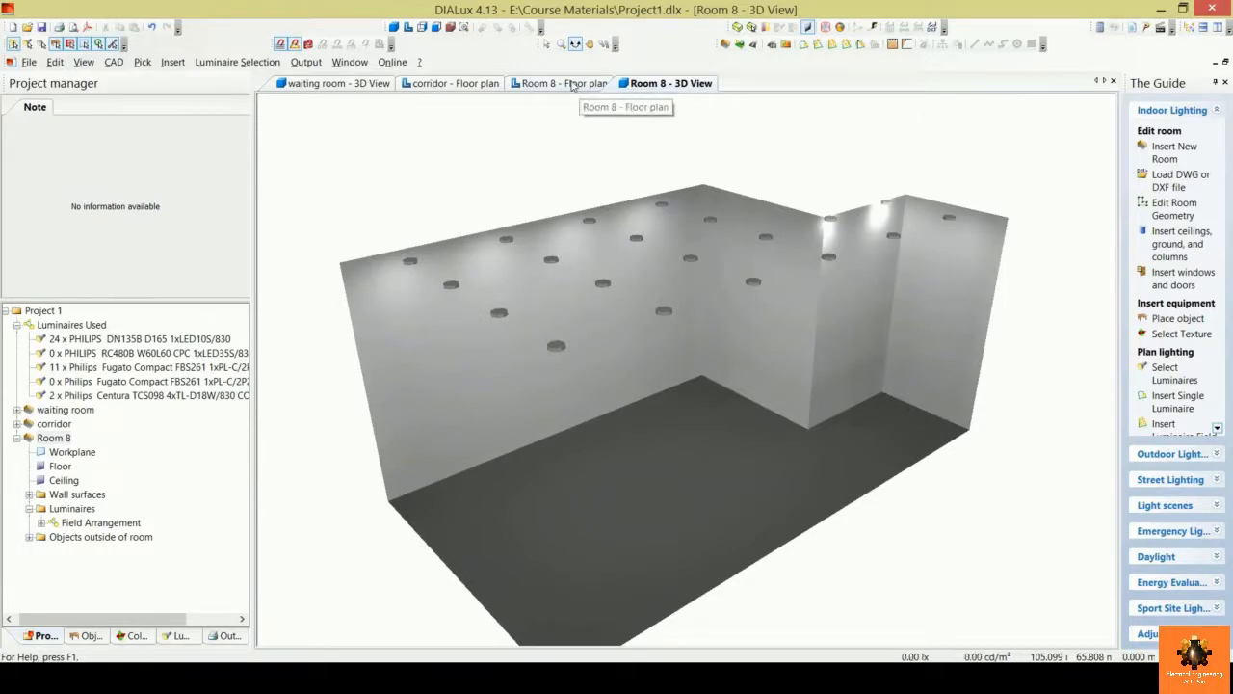
Step: In the Room 8 floor plan, change the luminaire field arrangement to 3 rows with 7 luminaires per row
left_click(573, 84)
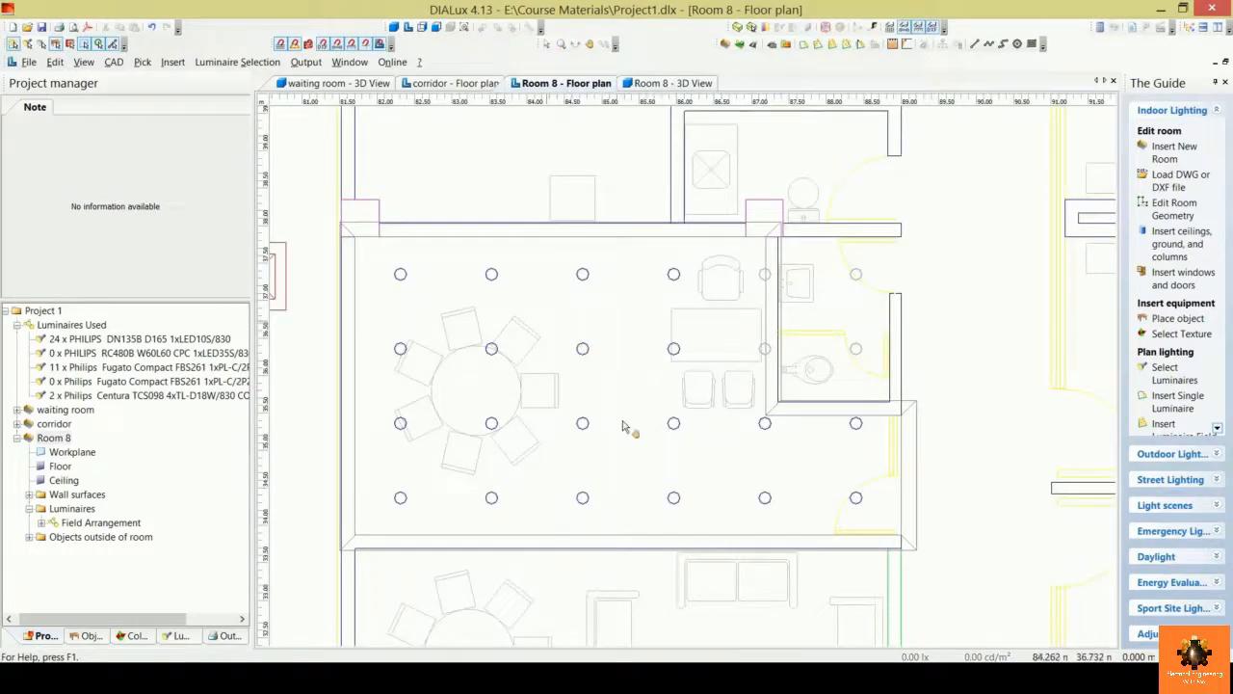
left_click(546, 44)
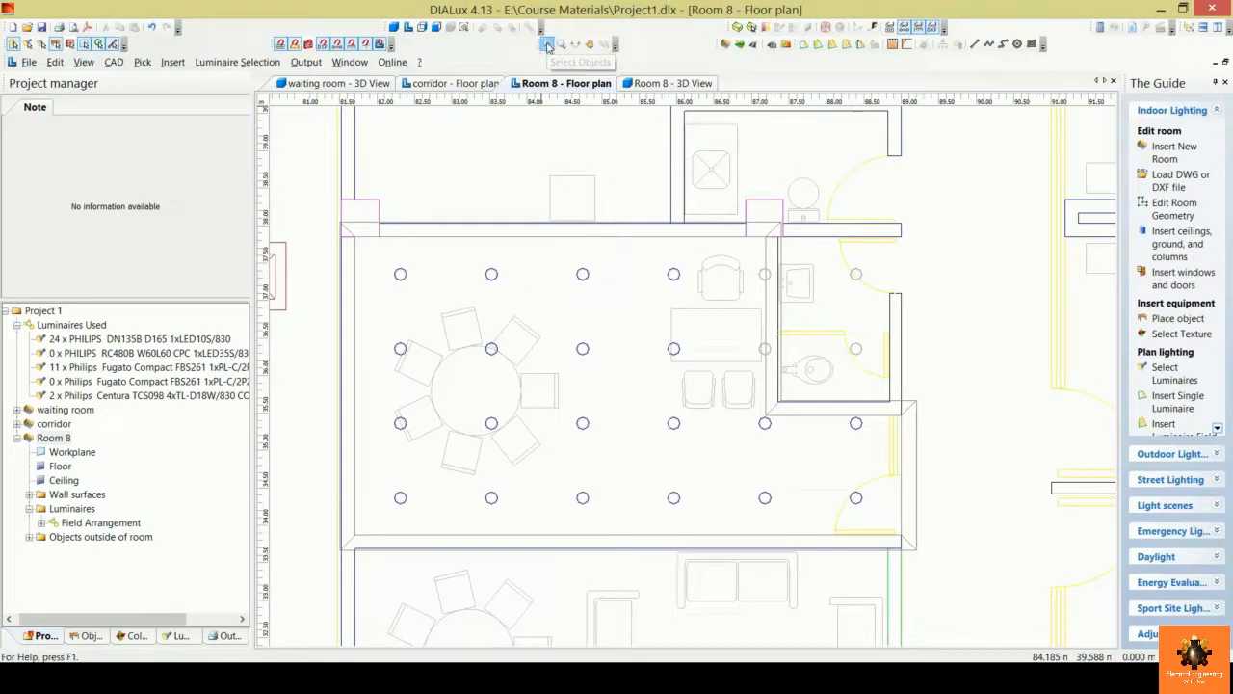
left_click(583, 277)
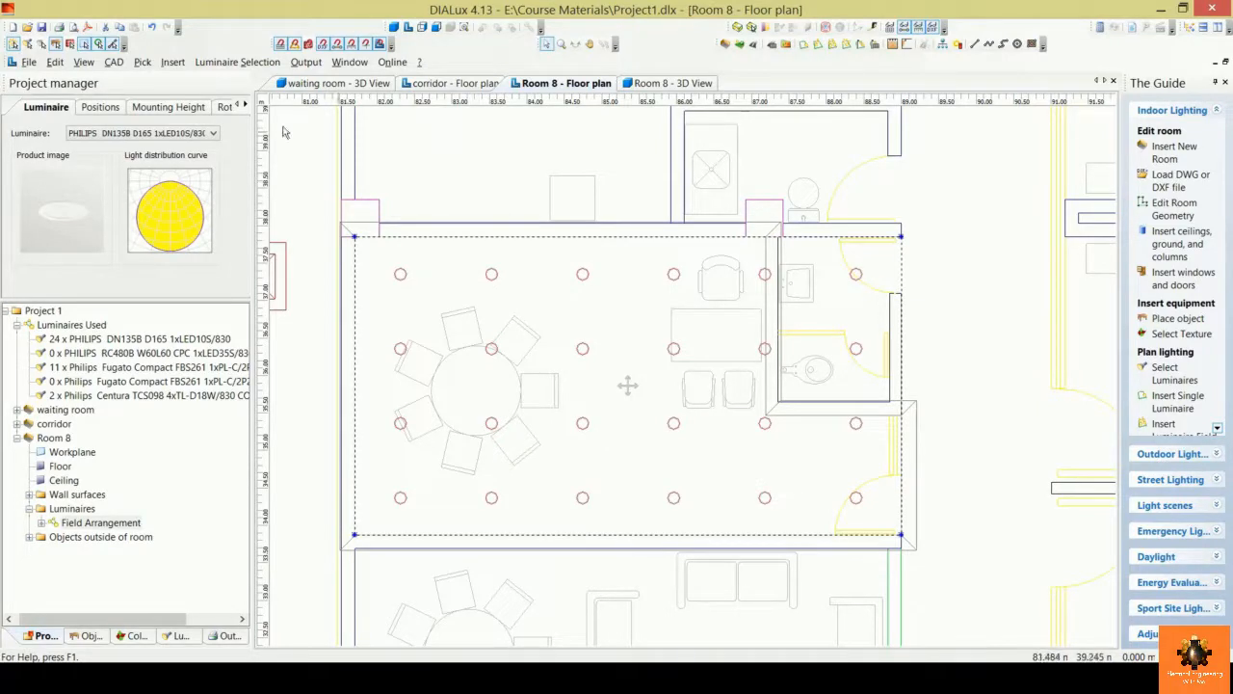
left_click(108, 107)
left_click(58, 133)
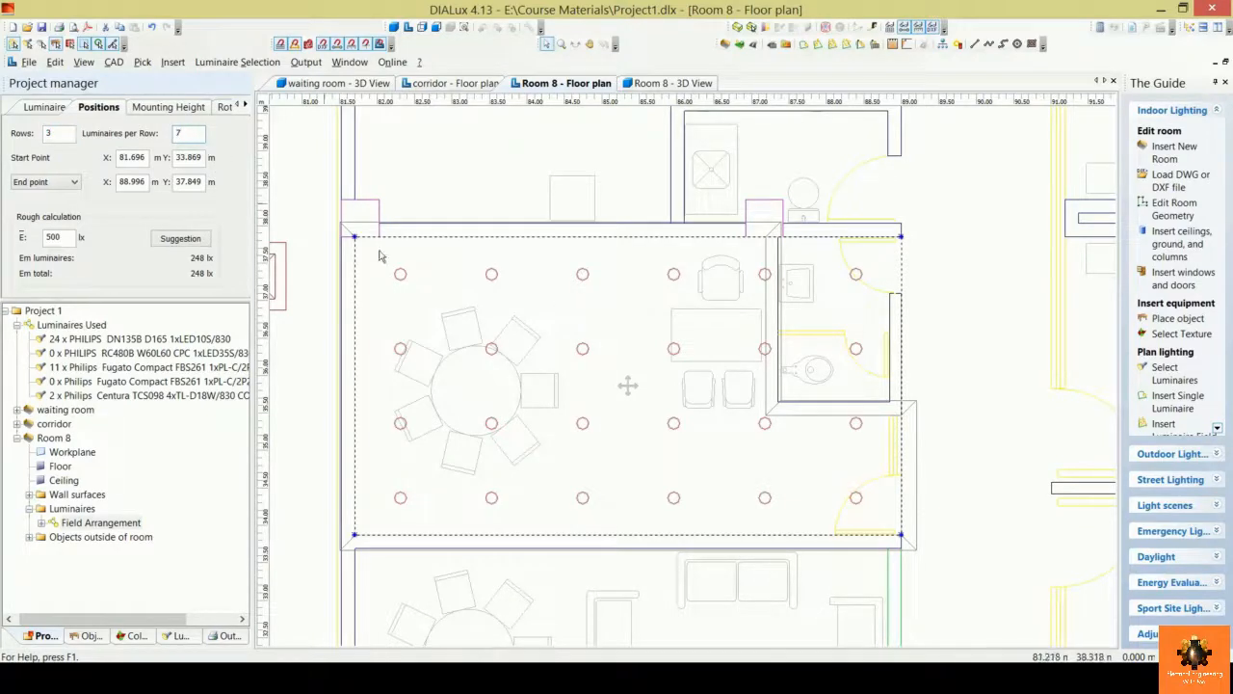
left_click(454, 316)
left_click(649, 413)
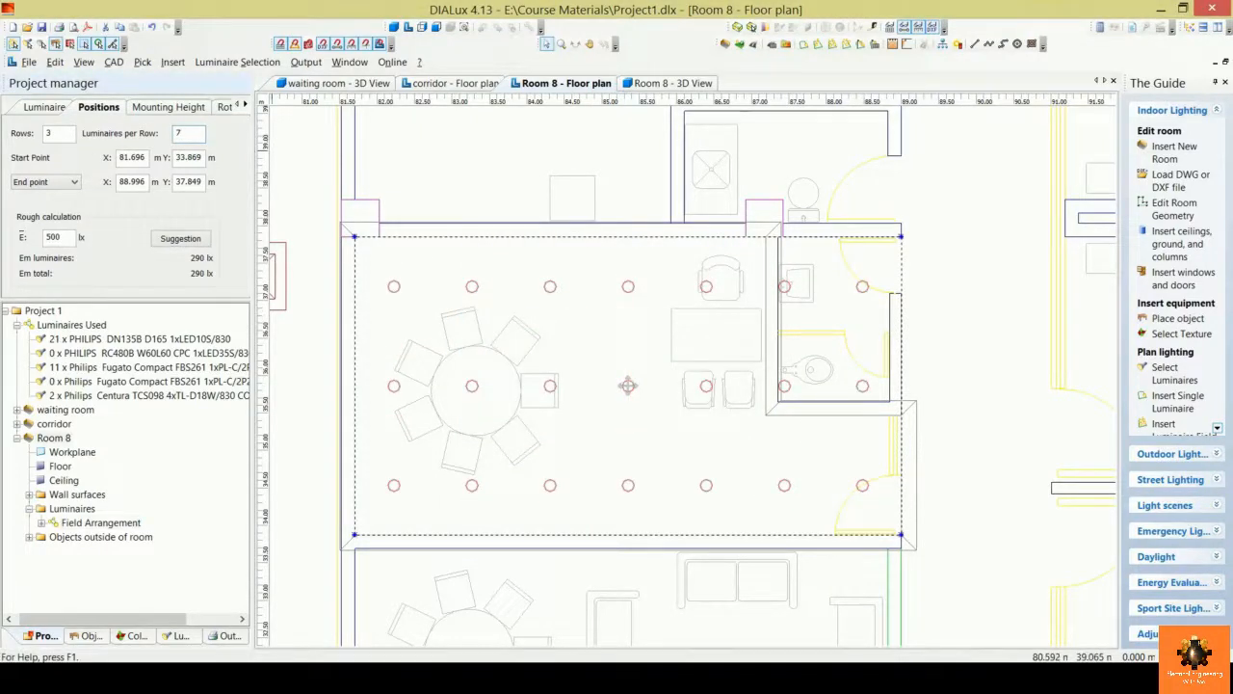
left_click(57, 135)
Step: Calculate the Room 8 scene with the standard option and review the workplane illuminance and isolines in its single sheet output preview
left_click(1099, 28)
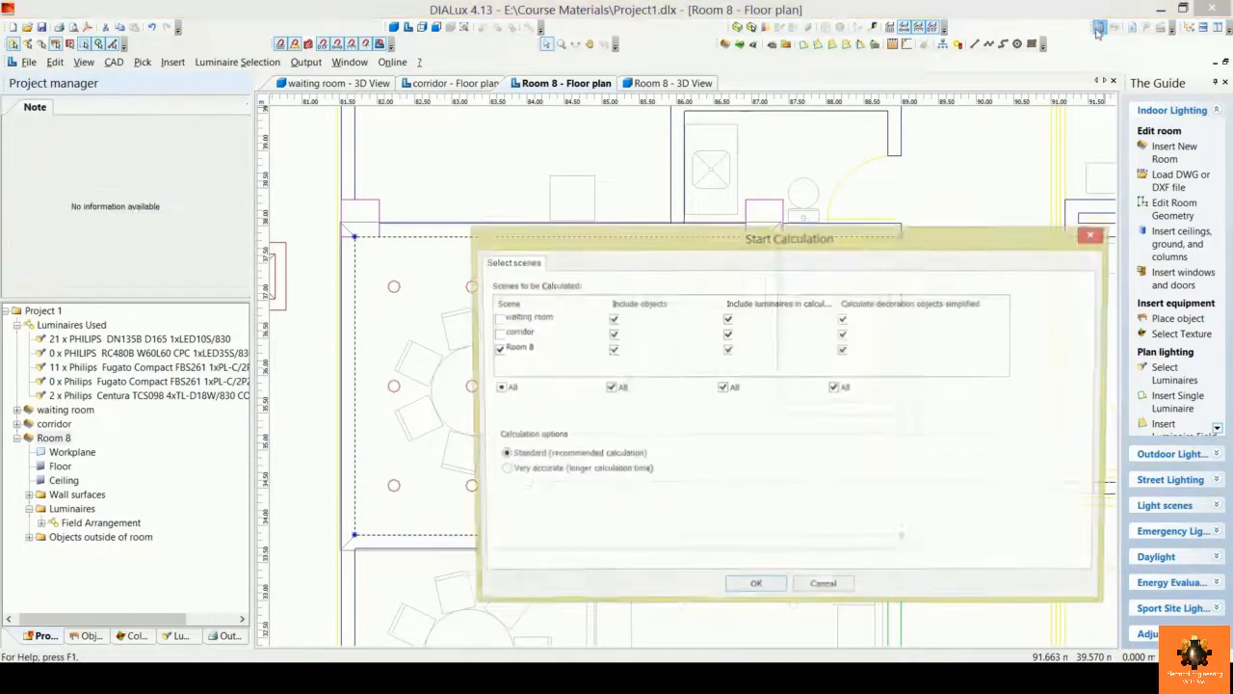
left_click(756, 589)
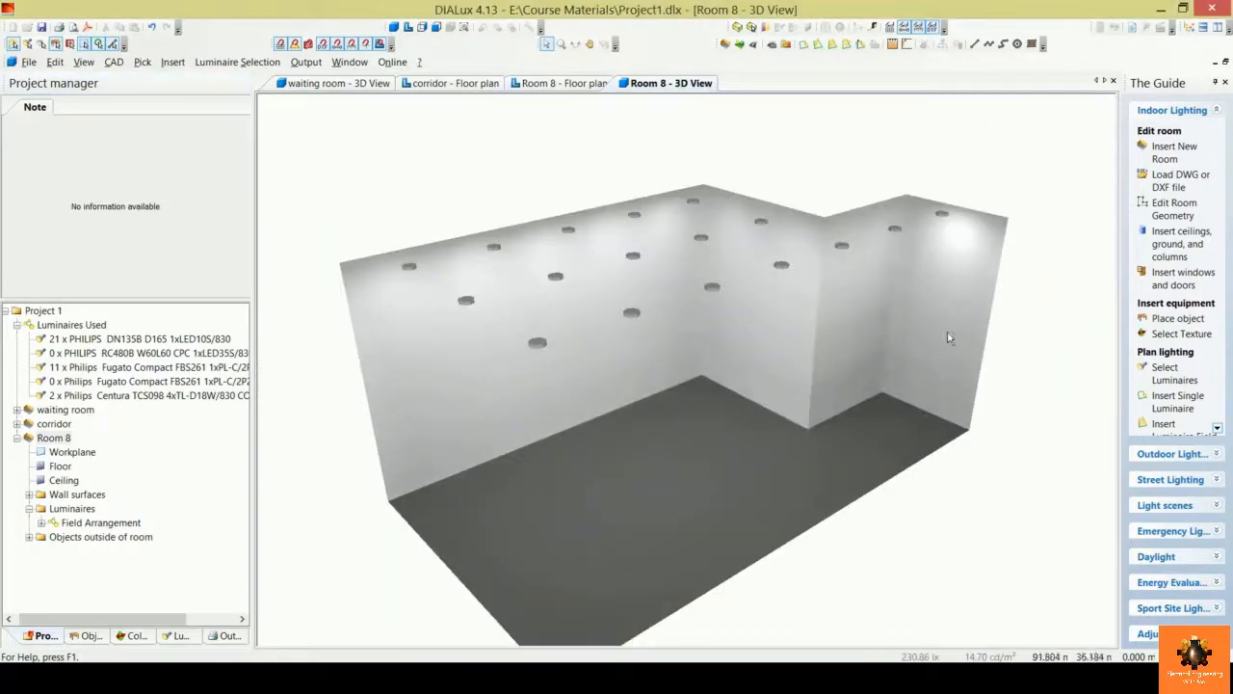
left_click(1134, 29)
left_click(512, 323)
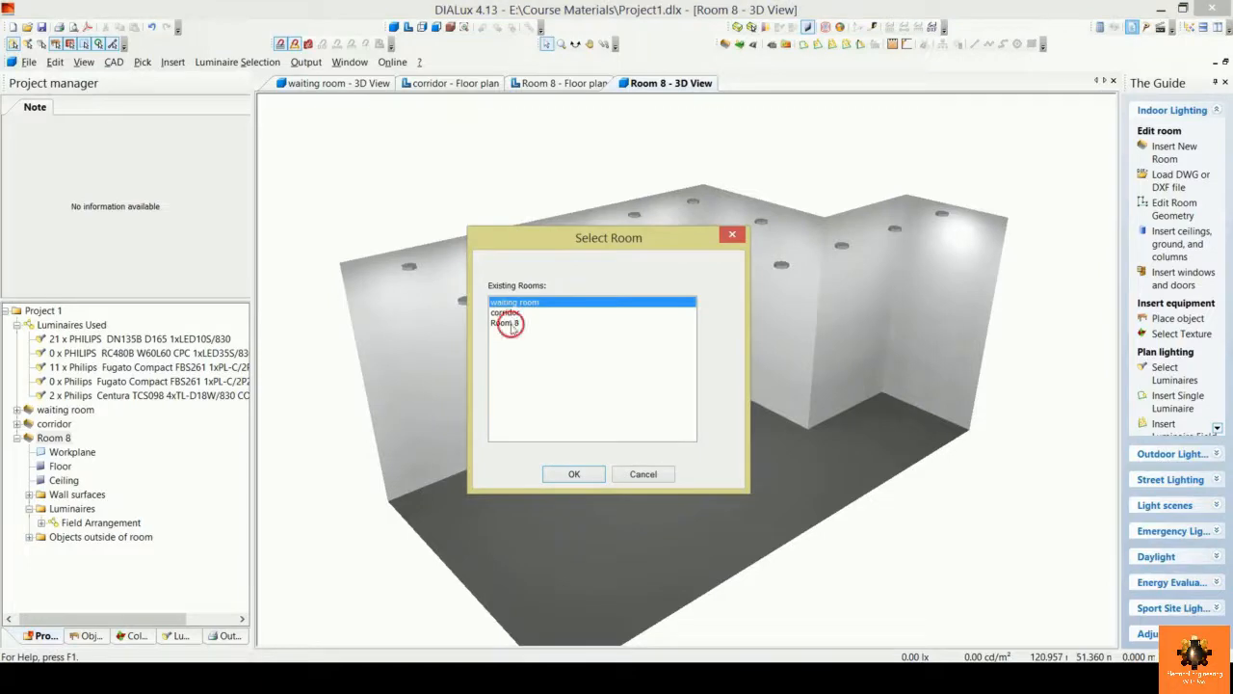
left_click(574, 473)
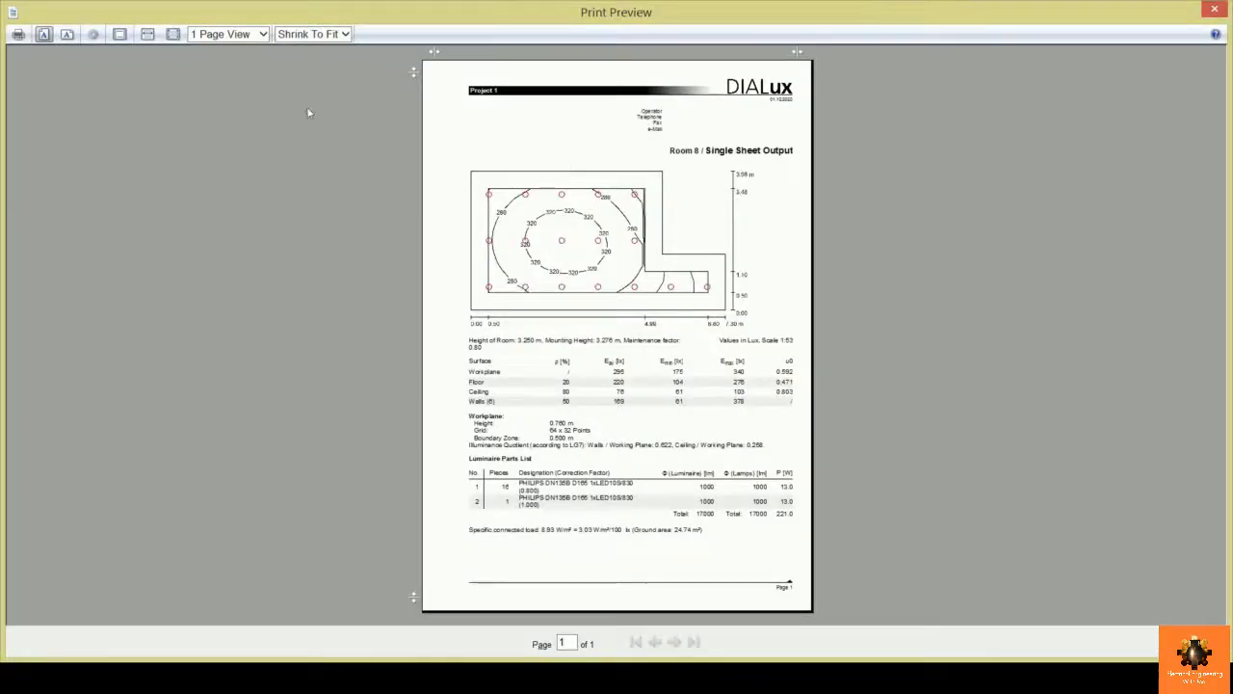
left_click(147, 33)
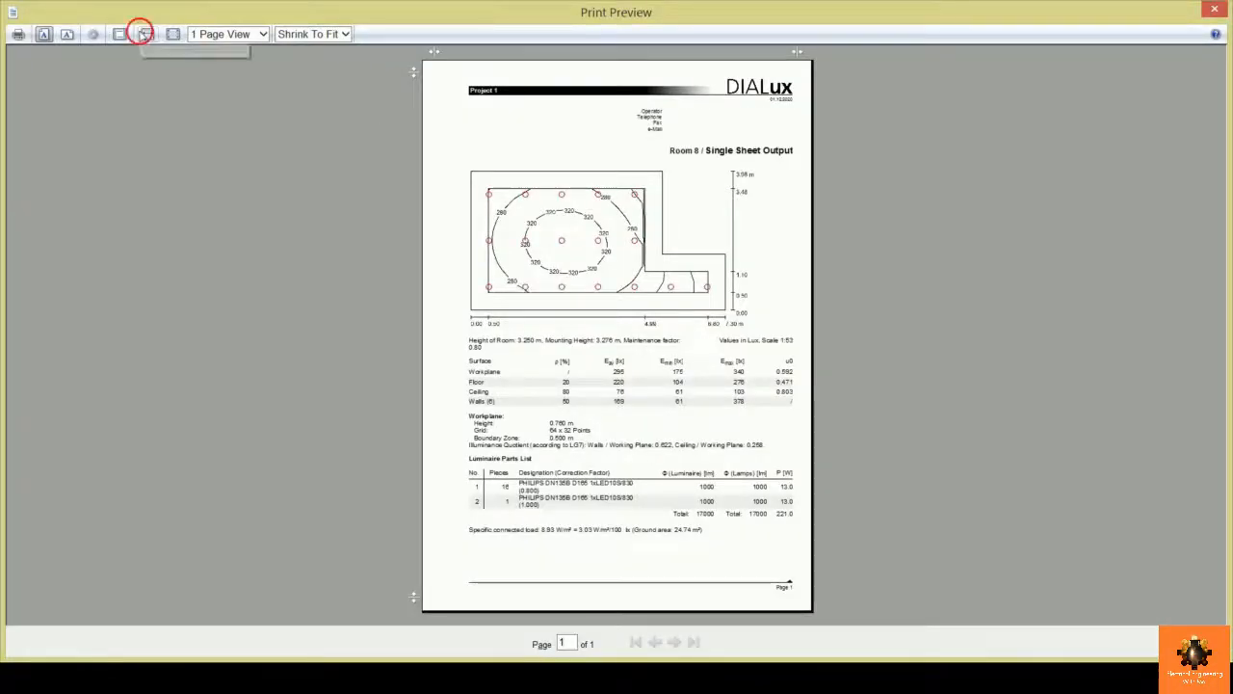
scroll(827, 332, "down", 10)
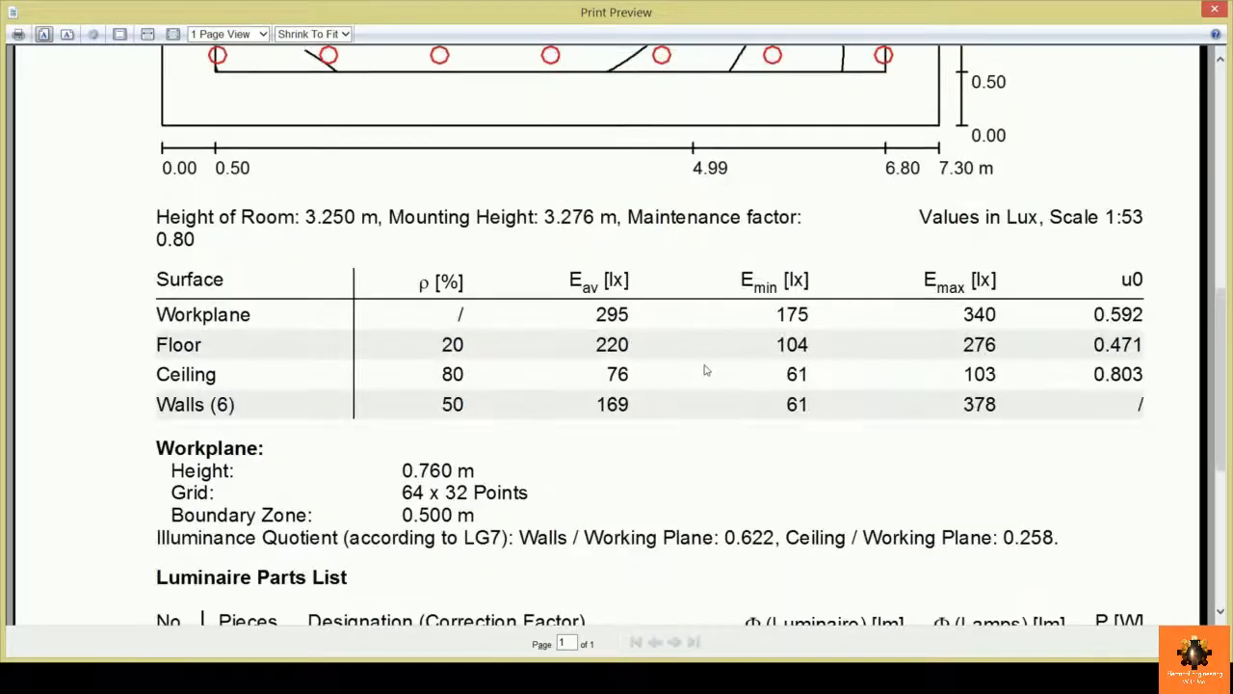
scroll(688, 369, "up", 2)
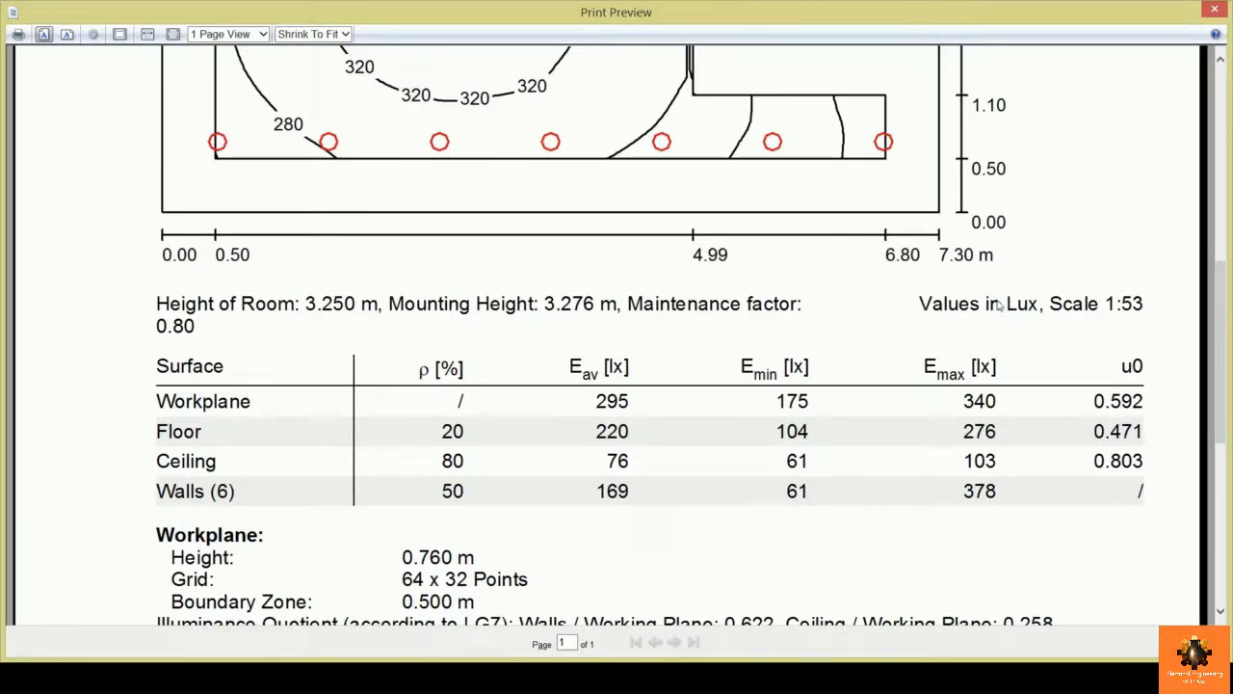
scroll(1001, 306, "up", 3)
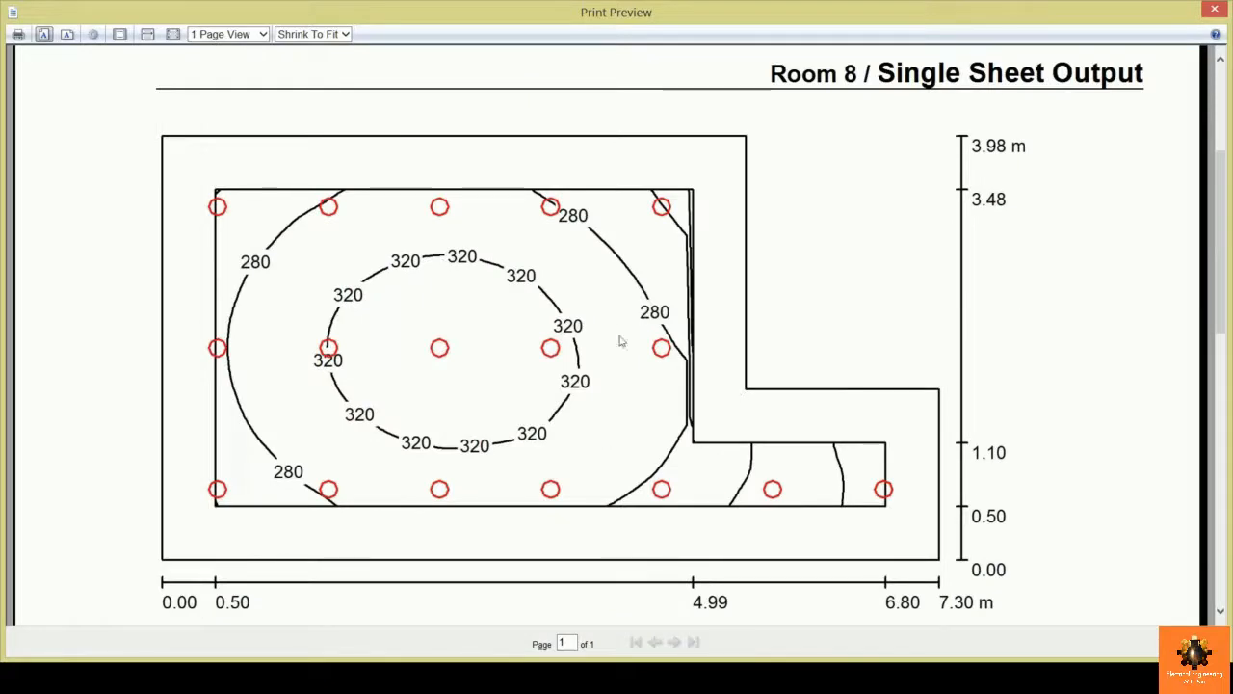
left_click(1216, 12)
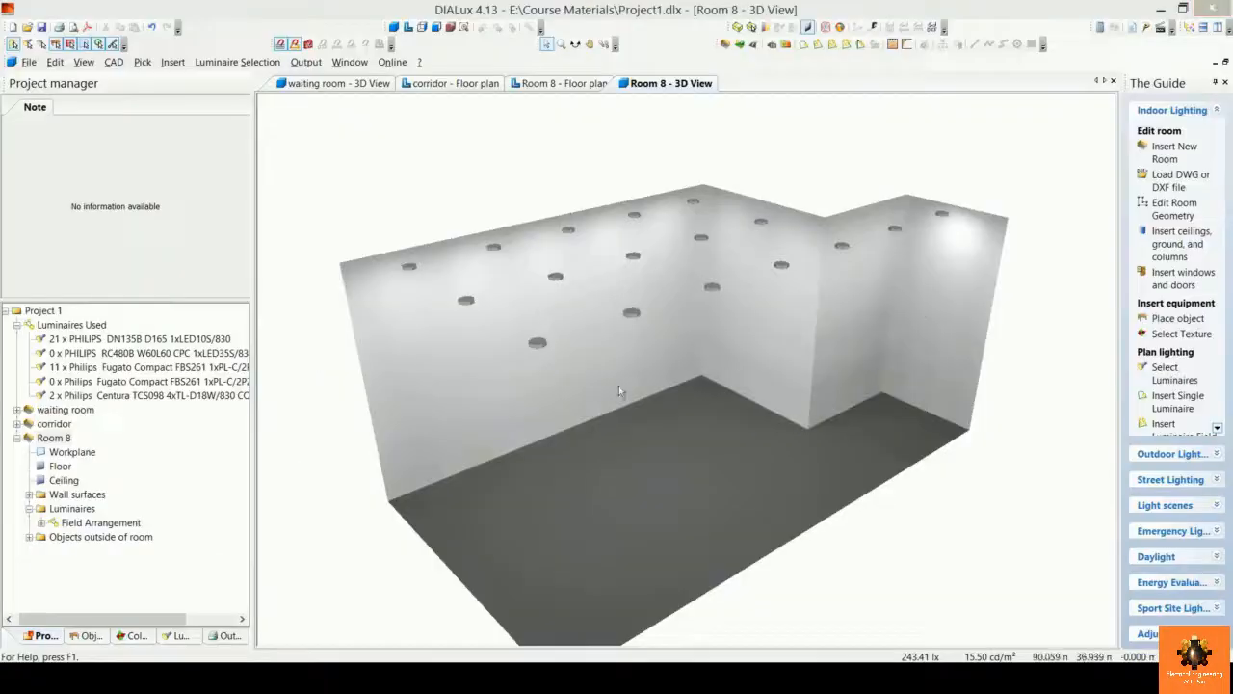
Step: Rename Room 8 to "meeting room" in the project
left_click(59, 439)
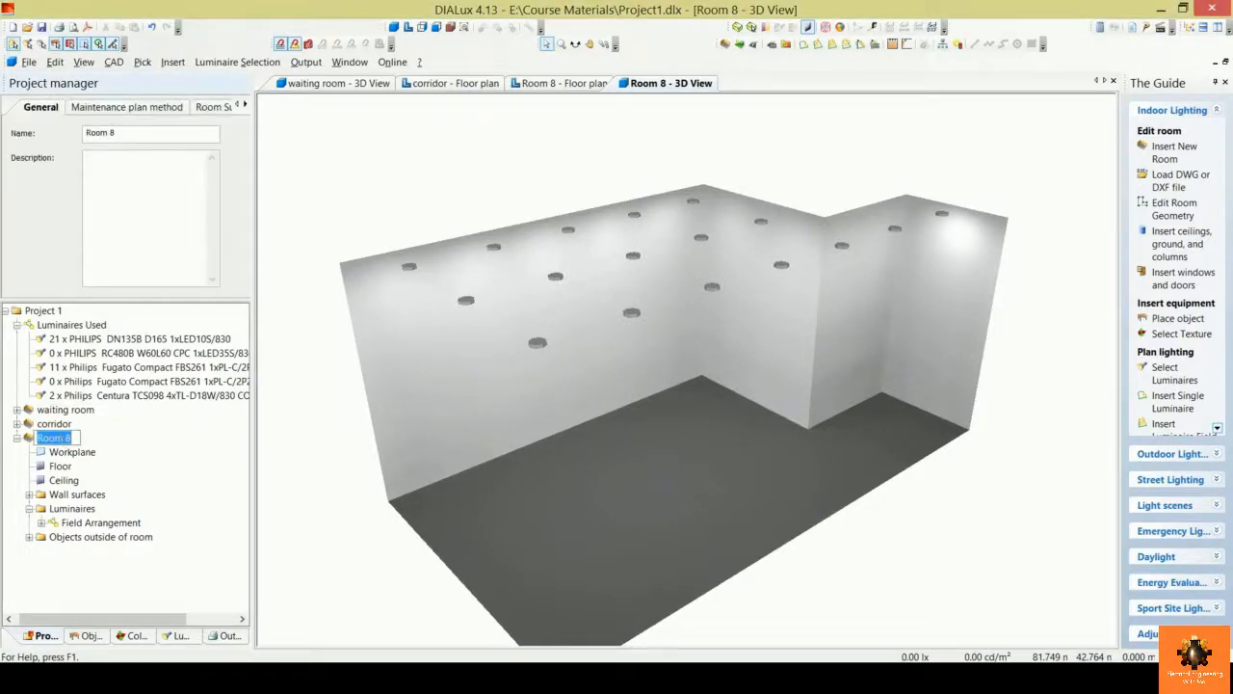
type("meeting room")
key("Return")
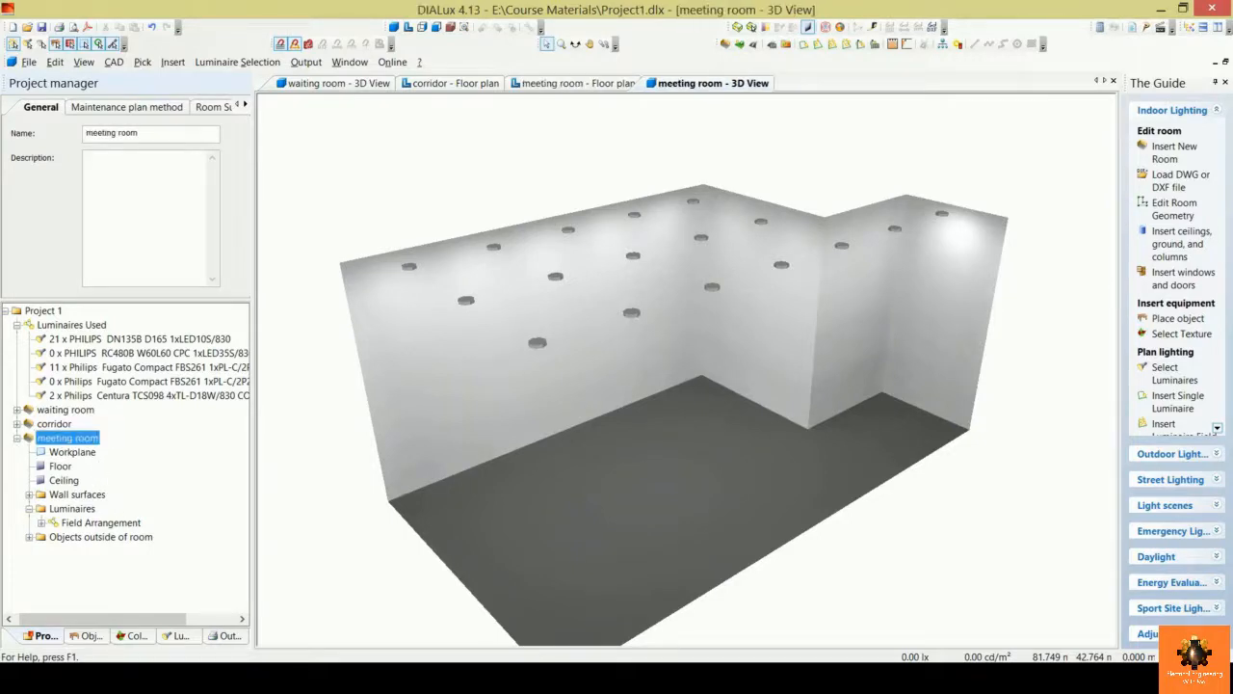
Step: Examine the lit meeting room in 3D from below and above, checking the ceiling luminaires and the light on the walls
mouse_move(626, 374)
middle_mouse_down()
mouse_move(690, 312)
mouse_move(634, 374)
middle_mouse_up()
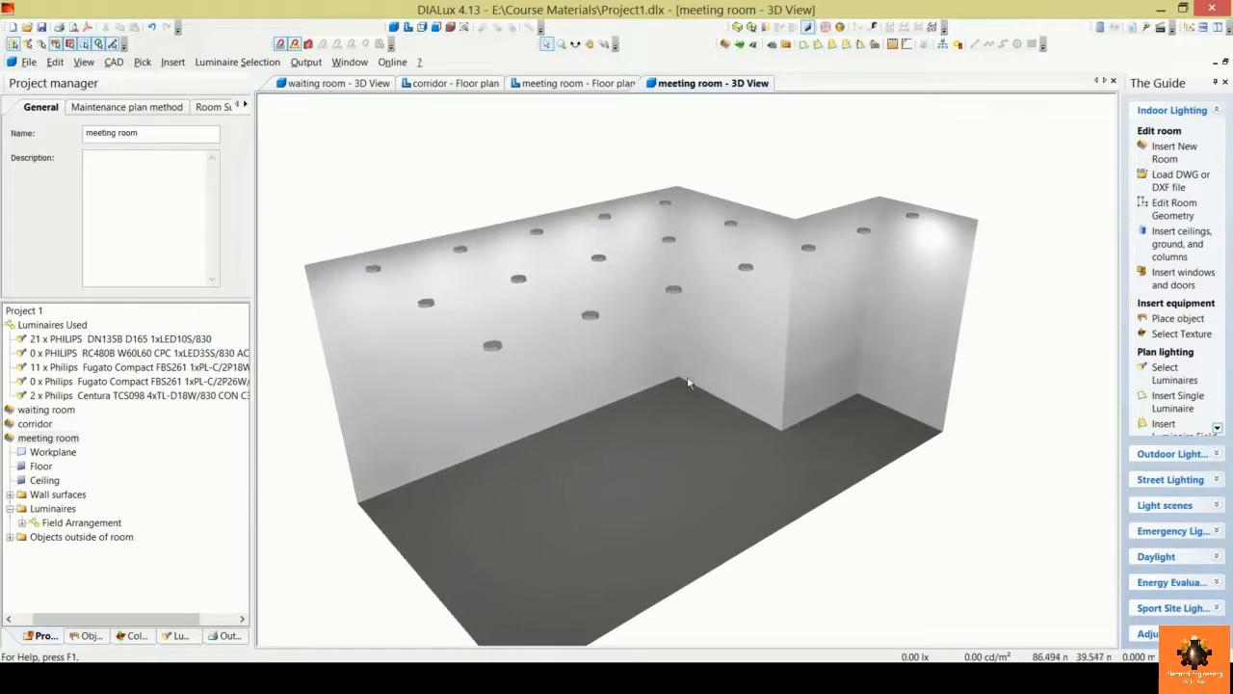
left_click(576, 44)
left_click_drag(721, 352, 713, 253)
scroll(674, 220, "up", 2)
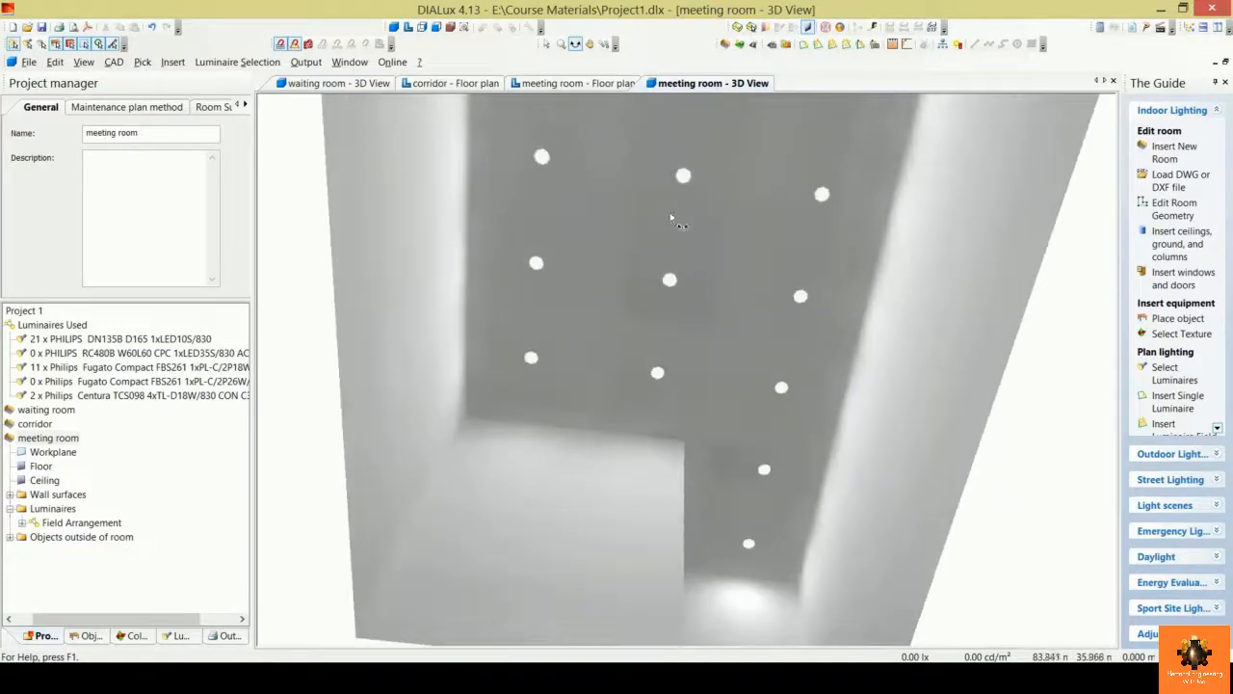
middle_click_drag(669, 233, 678, 209)
scroll(674, 209, "up", 1)
scroll(665, 183, "up", 1)
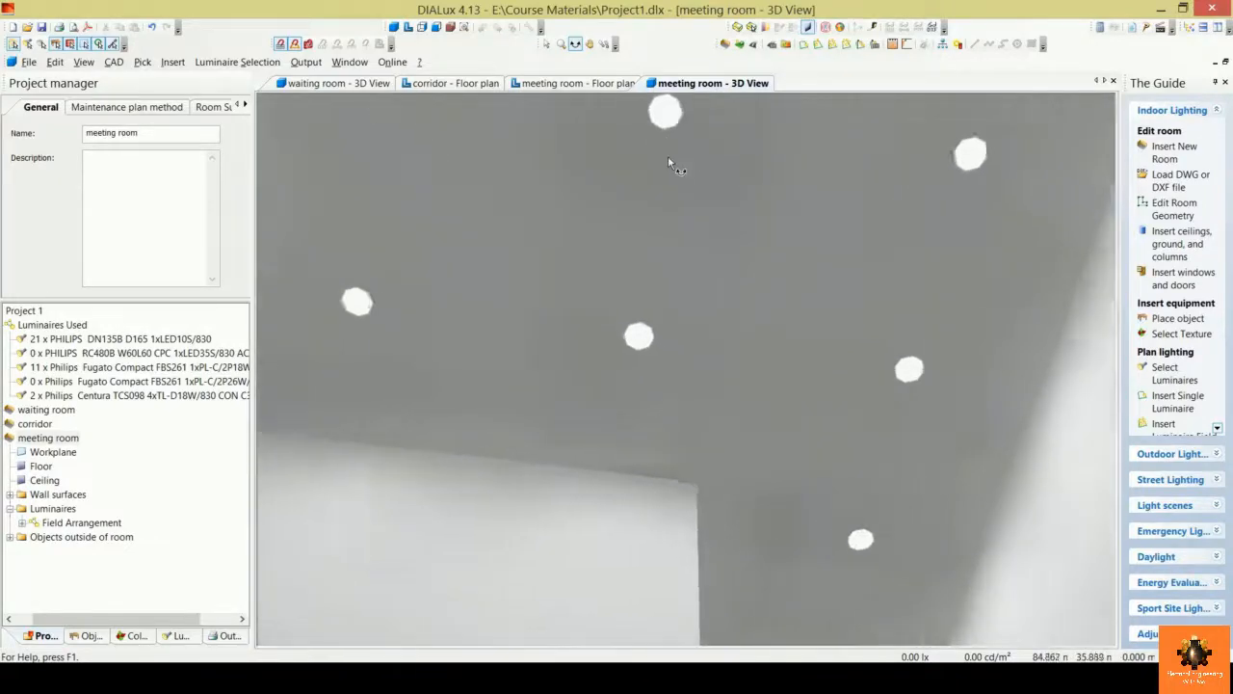
scroll(636, 345, "up", 1)
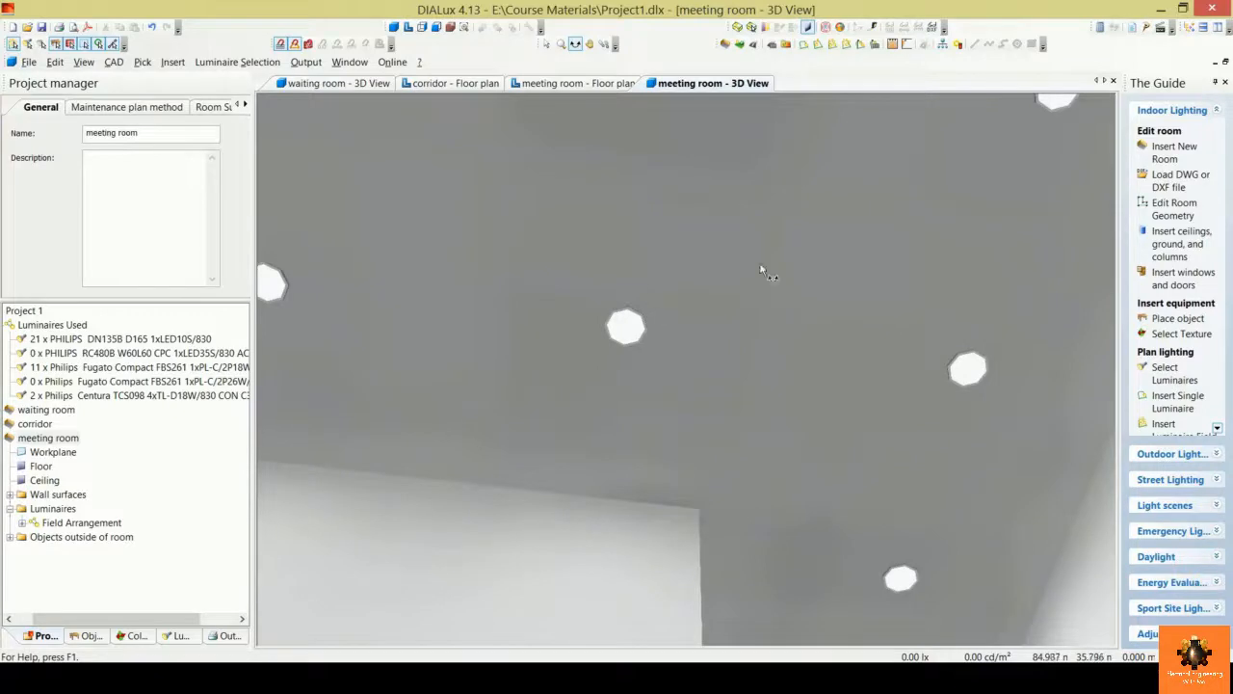
scroll(761, 271, "down", 6)
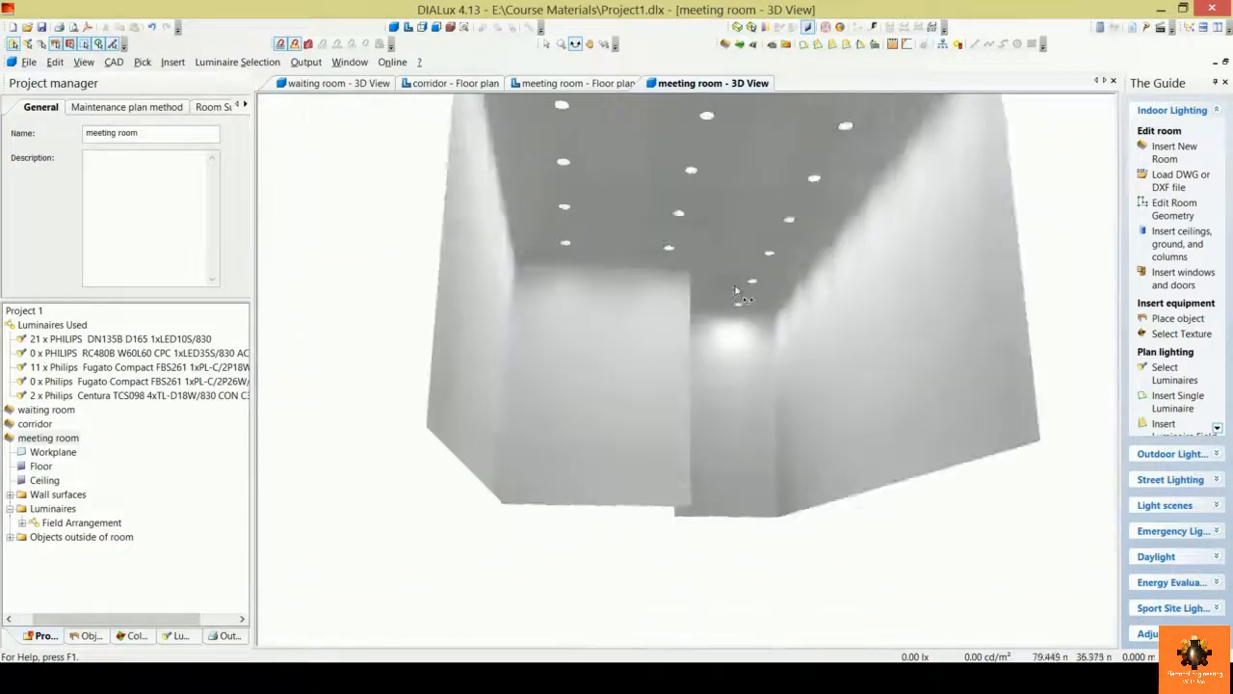
left_click_drag(735, 290, 777, 339)
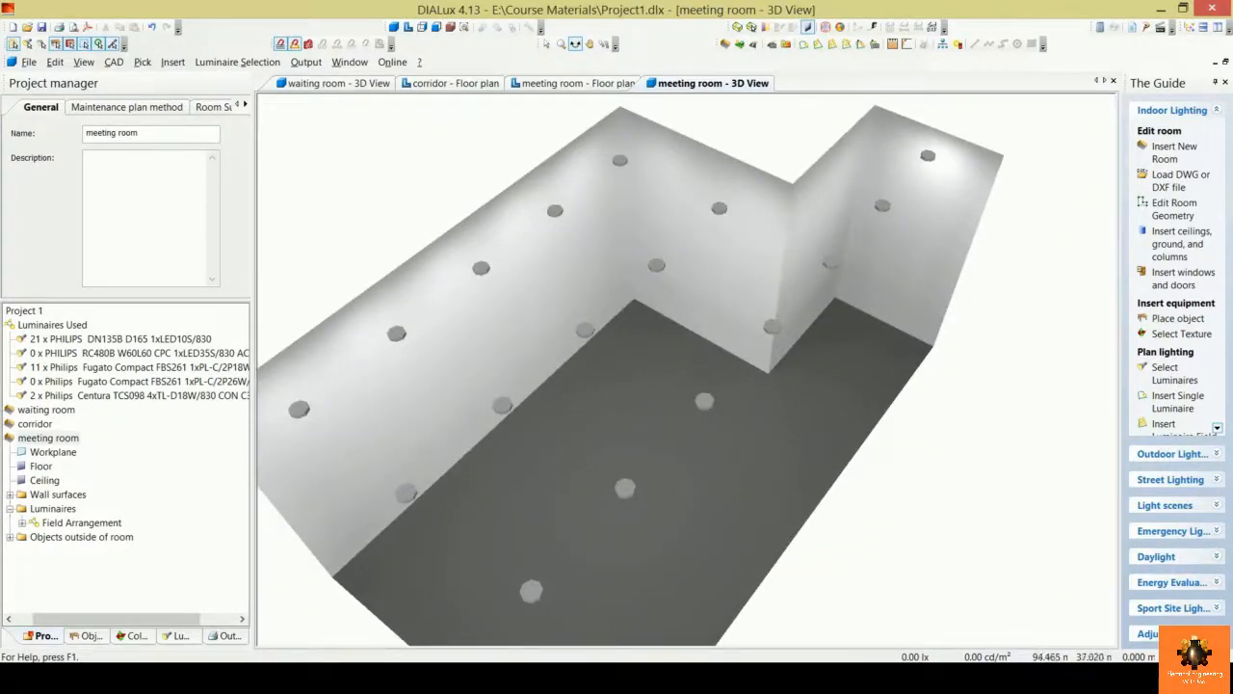
scroll(783, 255, "down", 2)
scroll(814, 280, "up", 2)
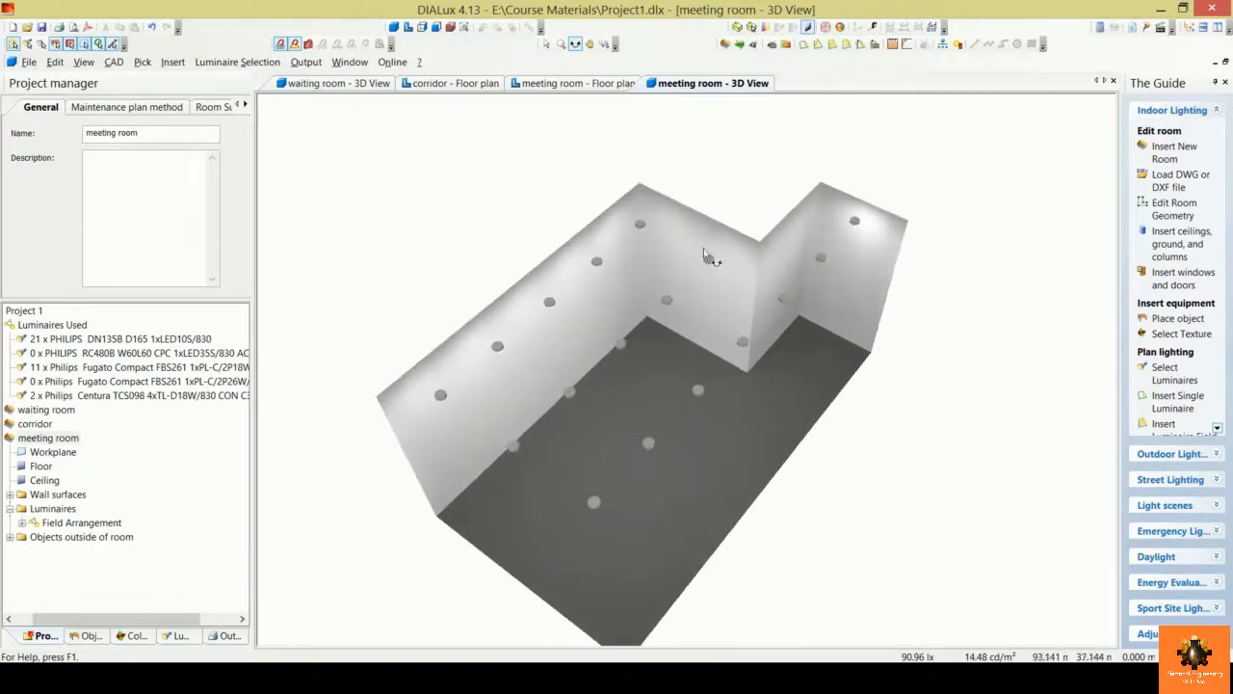
scroll(723, 298, "up", 2)
scroll(714, 318, "down", 3)
mouse_move(699, 331)
left_mouse_down()
mouse_move(815, 254)
mouse_move(644, 318)
mouse_move(624, 308)
mouse_move(685, 150)
mouse_move(674, 134)
mouse_move(693, 297)
mouse_move(708, 310)
left_mouse_up()
left_click_drag(714, 358, 674, 226)
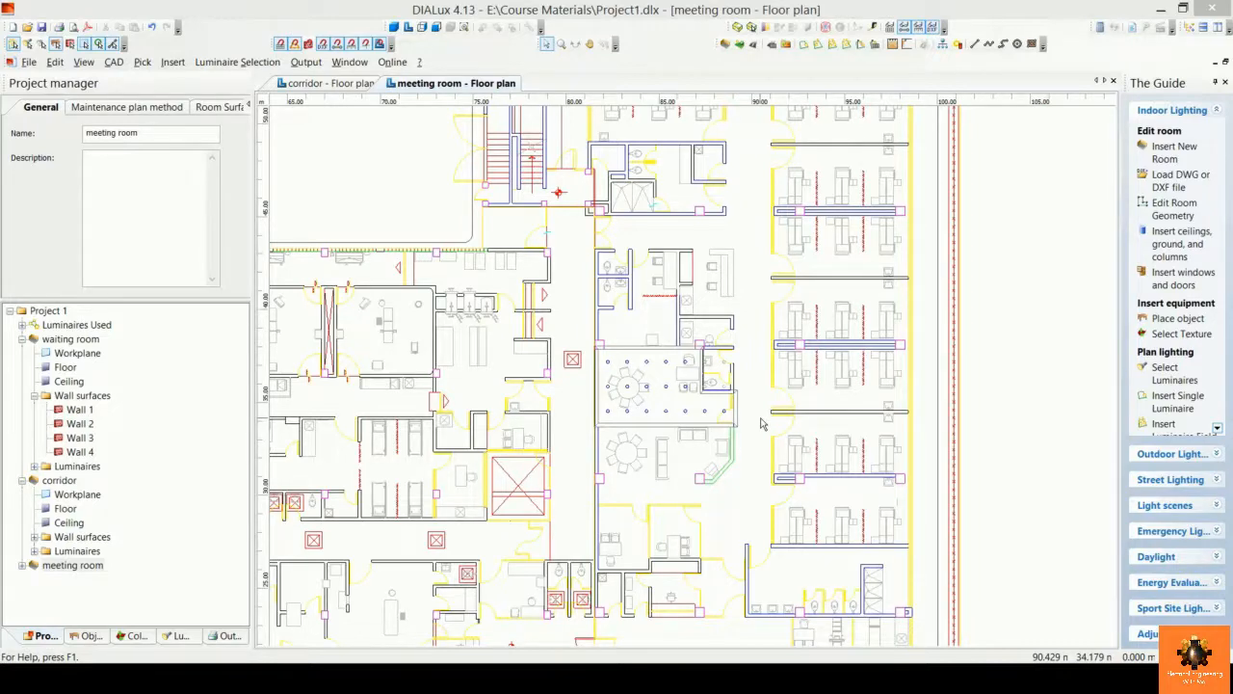
Step: Locate the operating room beside the crossed shaft in the building floor plan and insert a new room into the project
middle_click_drag(775, 414, 832, 330)
scroll(779, 390, "up", 1)
middle_click_drag(779, 391, 926, 414)
scroll(754, 392, "up", 3)
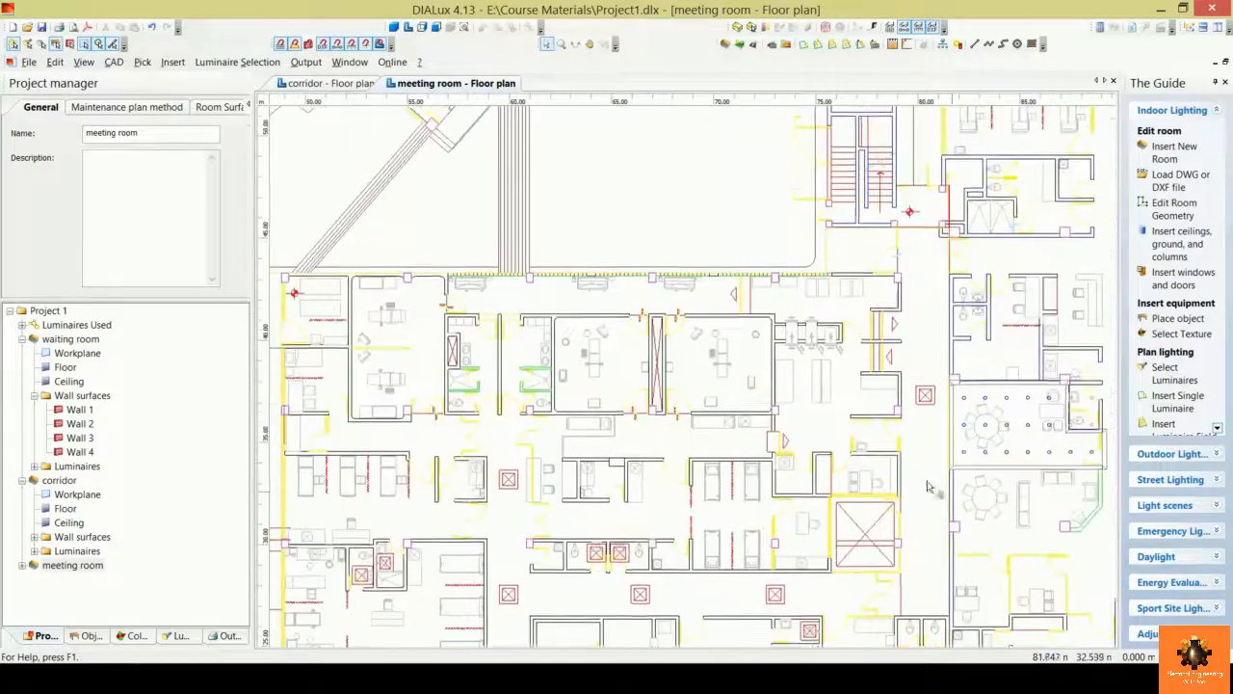
scroll(755, 392, "up", 4)
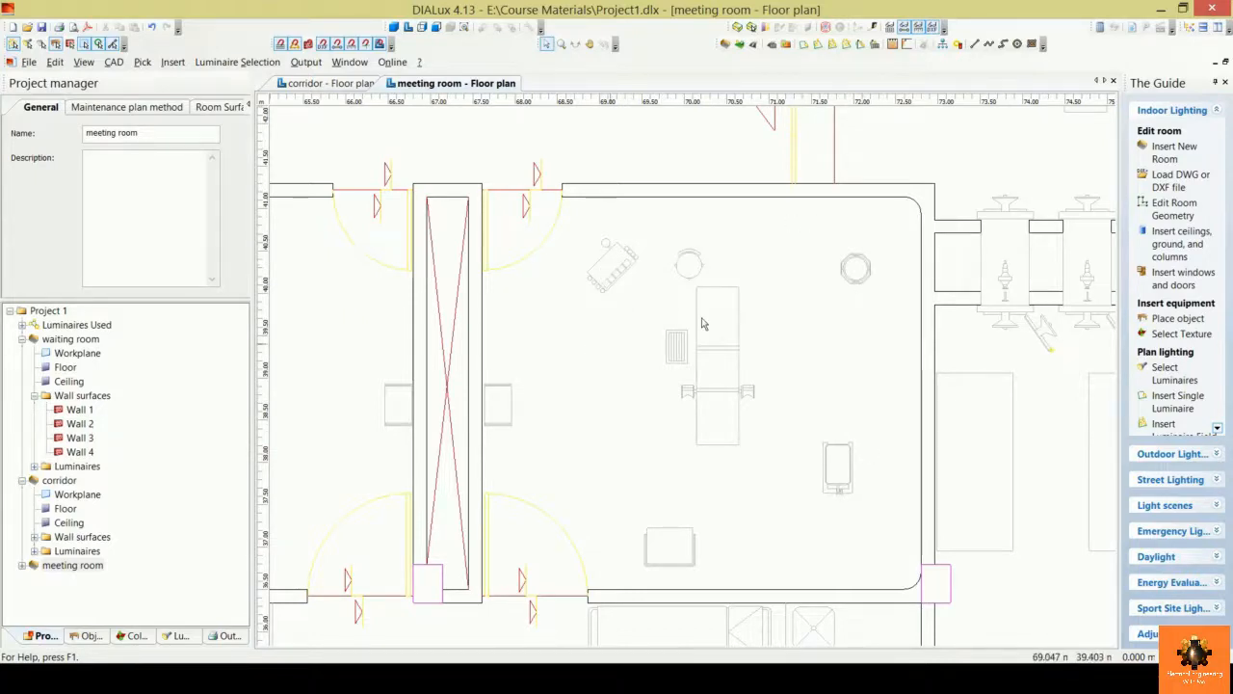
scroll(668, 376, "up", 2)
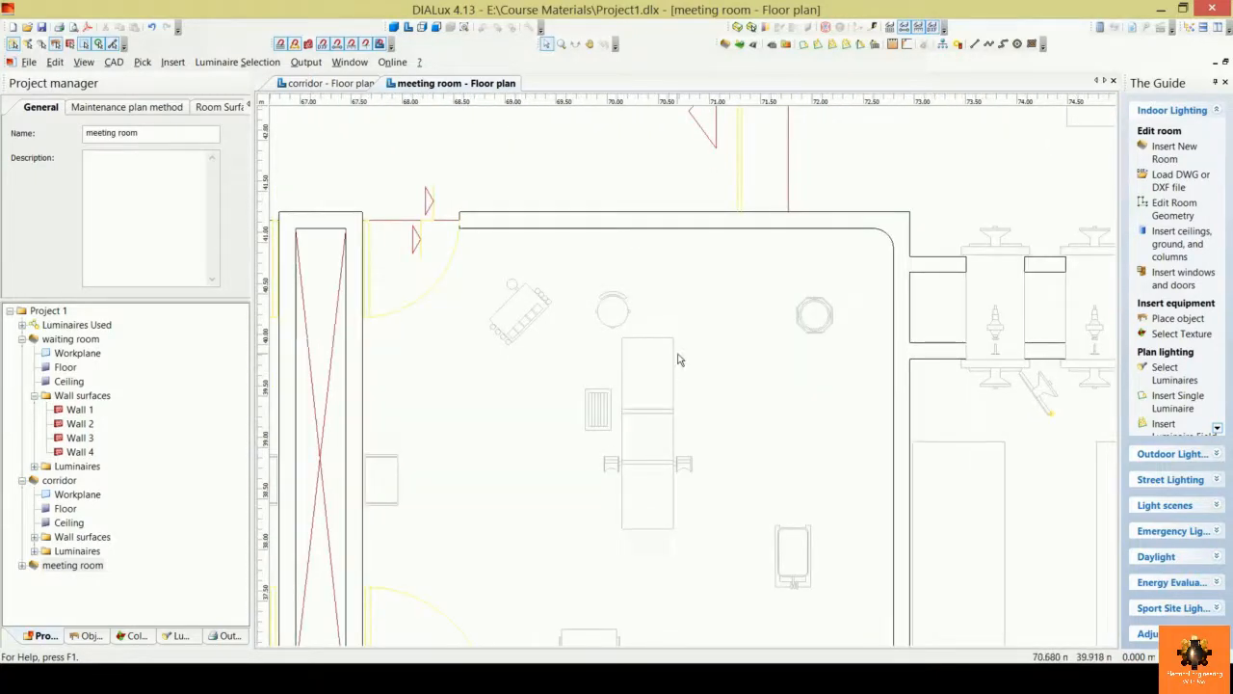
middle_click_drag(678, 353, 709, 312)
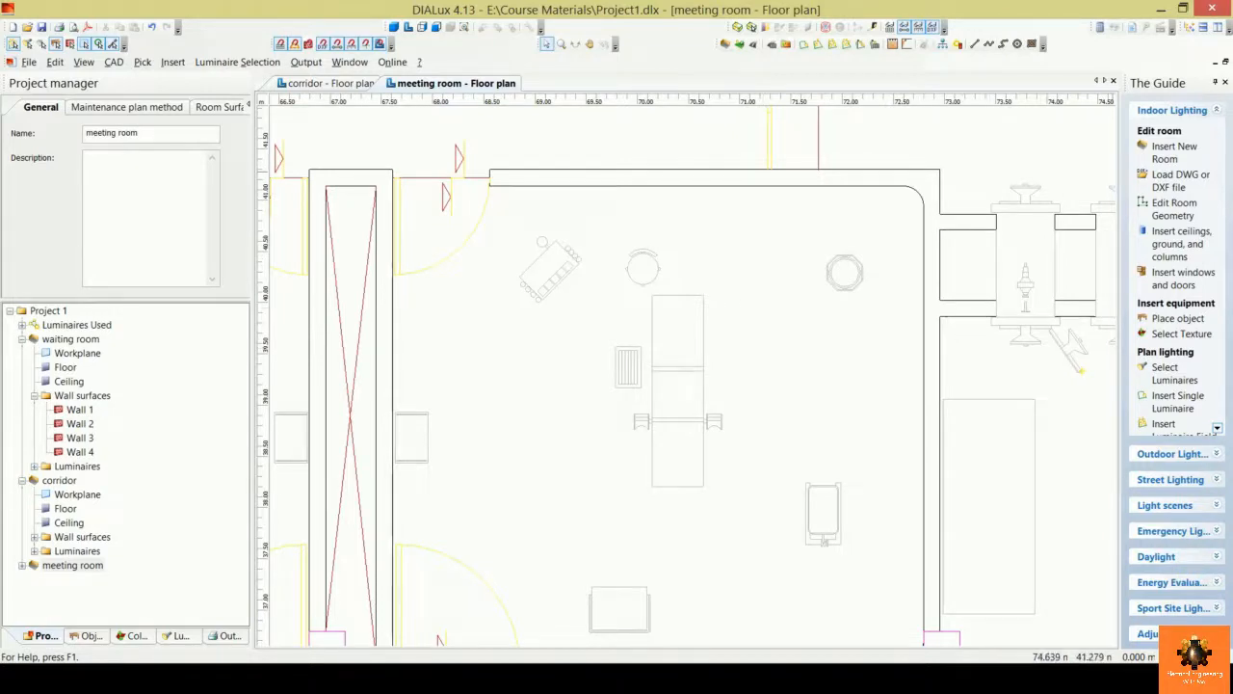
left_click(1167, 154)
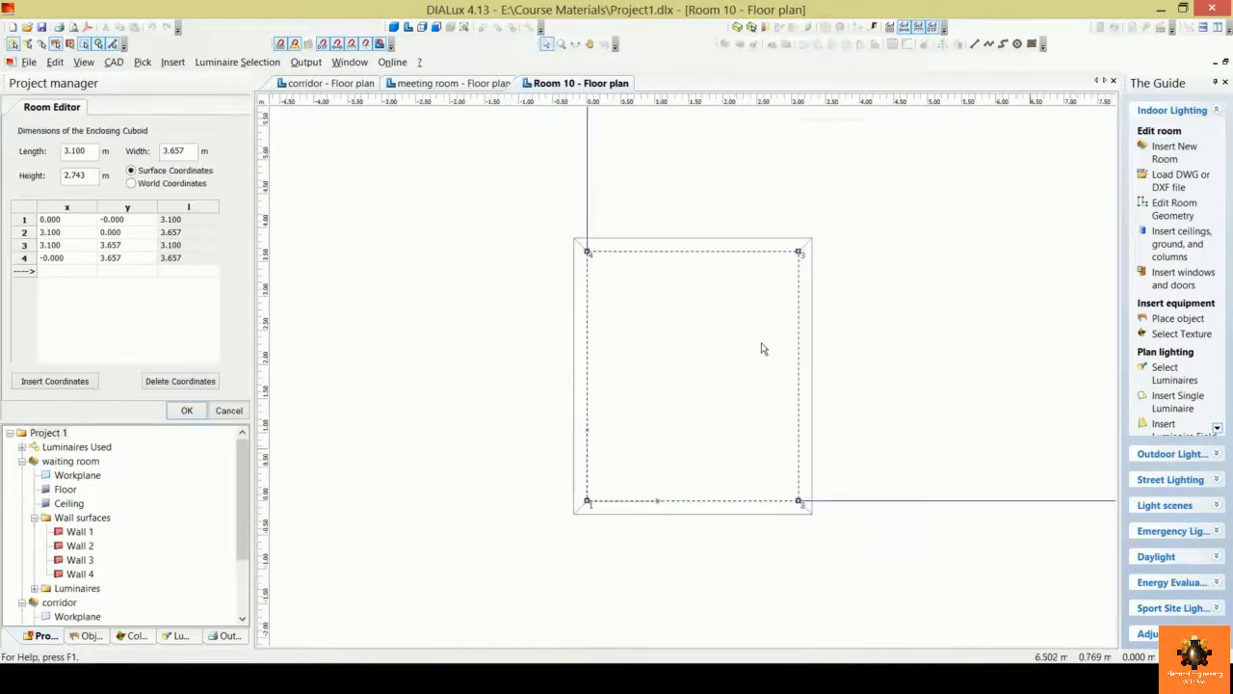
Step: Outline the operating room beside the crossed shaft with a rectangle about 5.13 by 4.66 m, fitting its corners to the walls
middle_click_drag(823, 353, 607, 505)
scroll(735, 427, "down", 4)
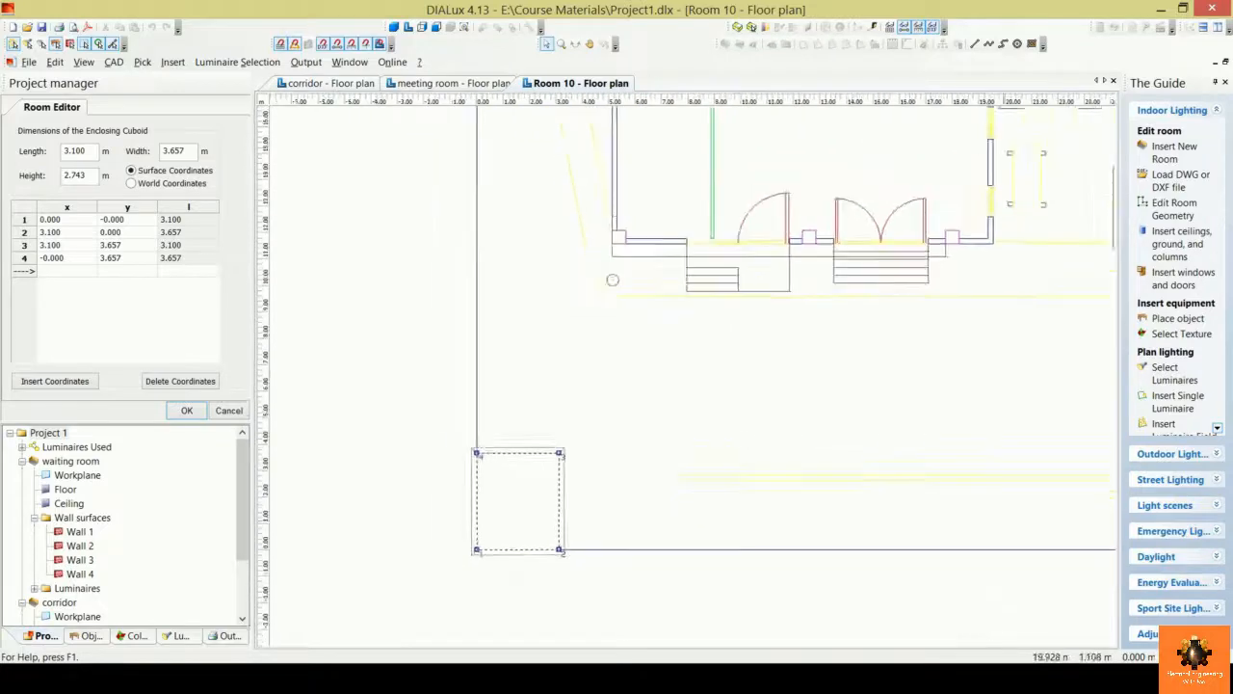
middle_click_drag(960, 381, 763, 532)
scroll(806, 362, "down", 2)
middle_click_drag(977, 256, 616, 494)
scroll(848, 357, "down", 3)
middle_click_drag(1069, 217, 699, 383)
scroll(707, 376, "up", 3)
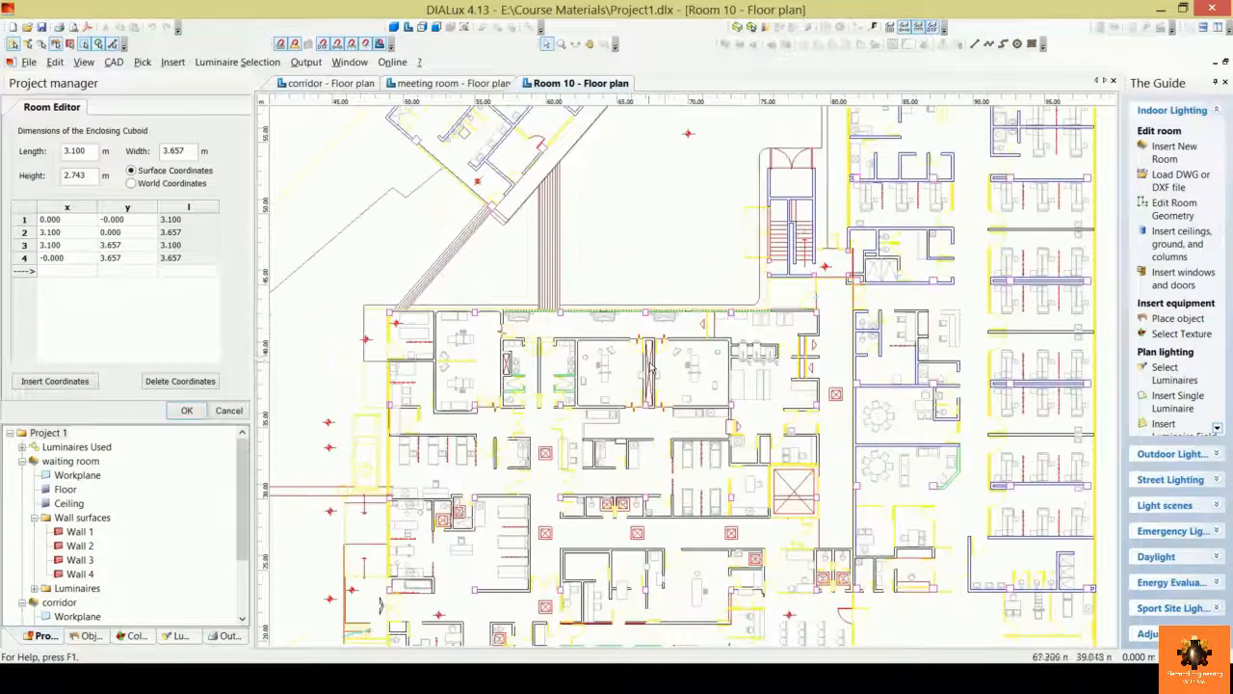
scroll(700, 366, "up", 8)
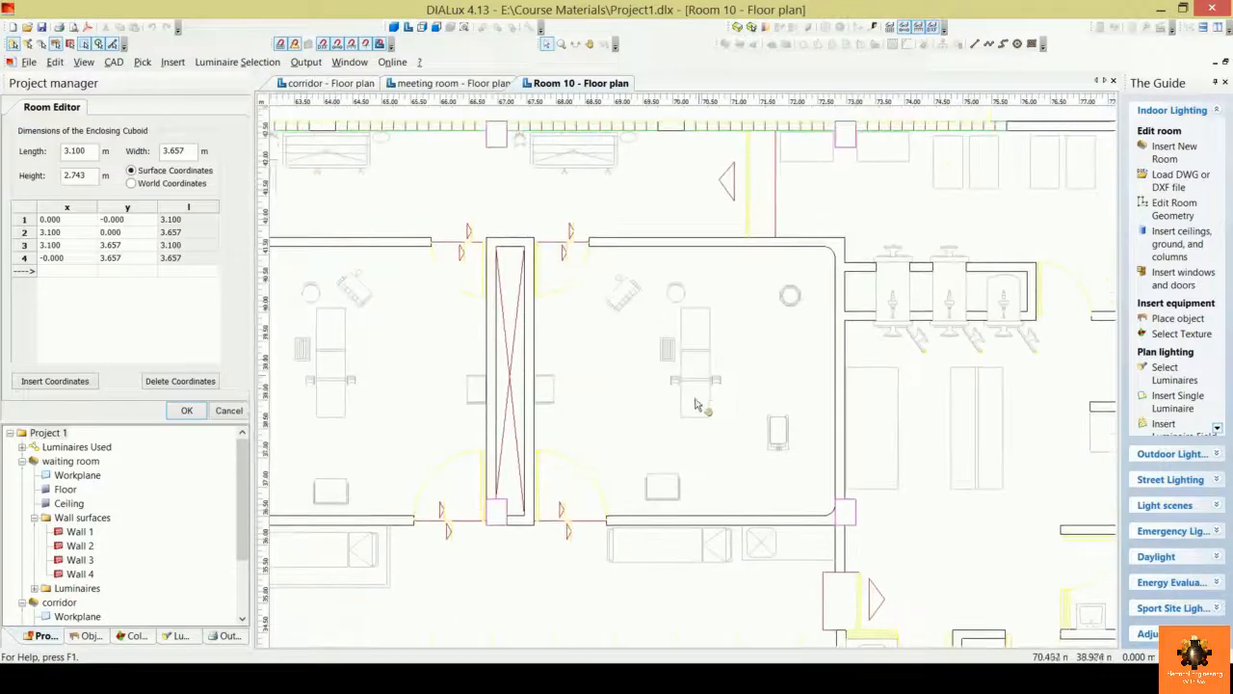
middle_click_drag(697, 405, 725, 362)
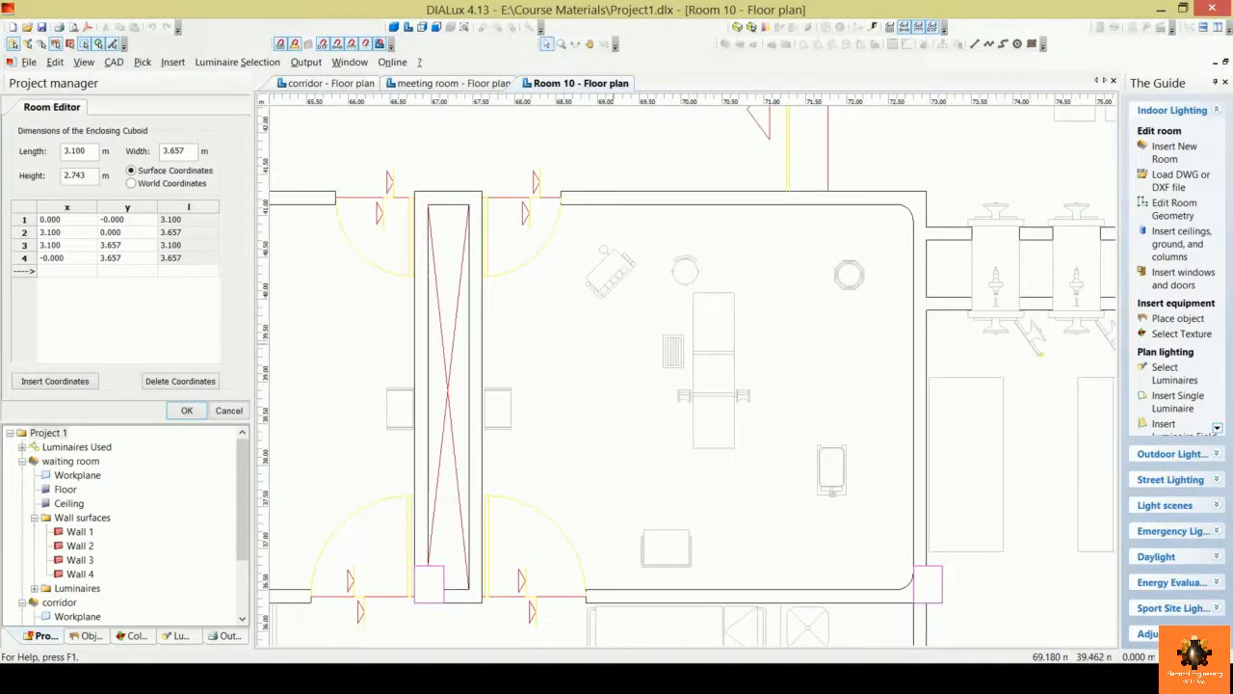
right_click(614, 349)
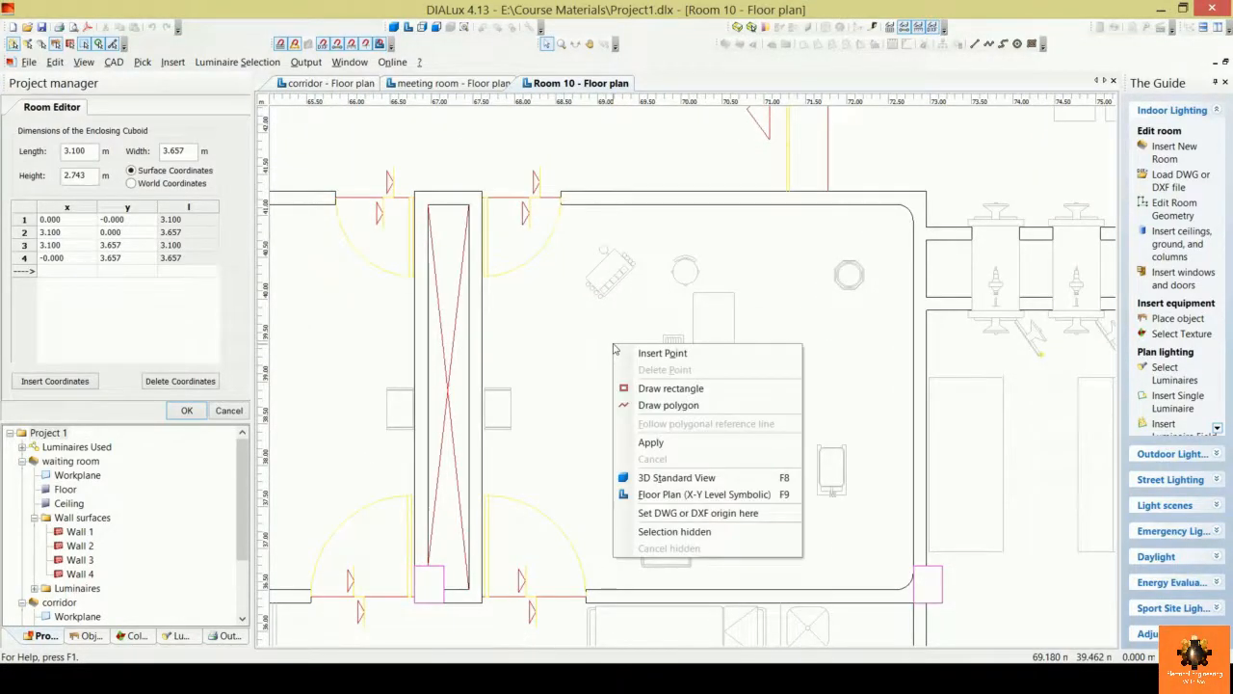
left_click(646, 388)
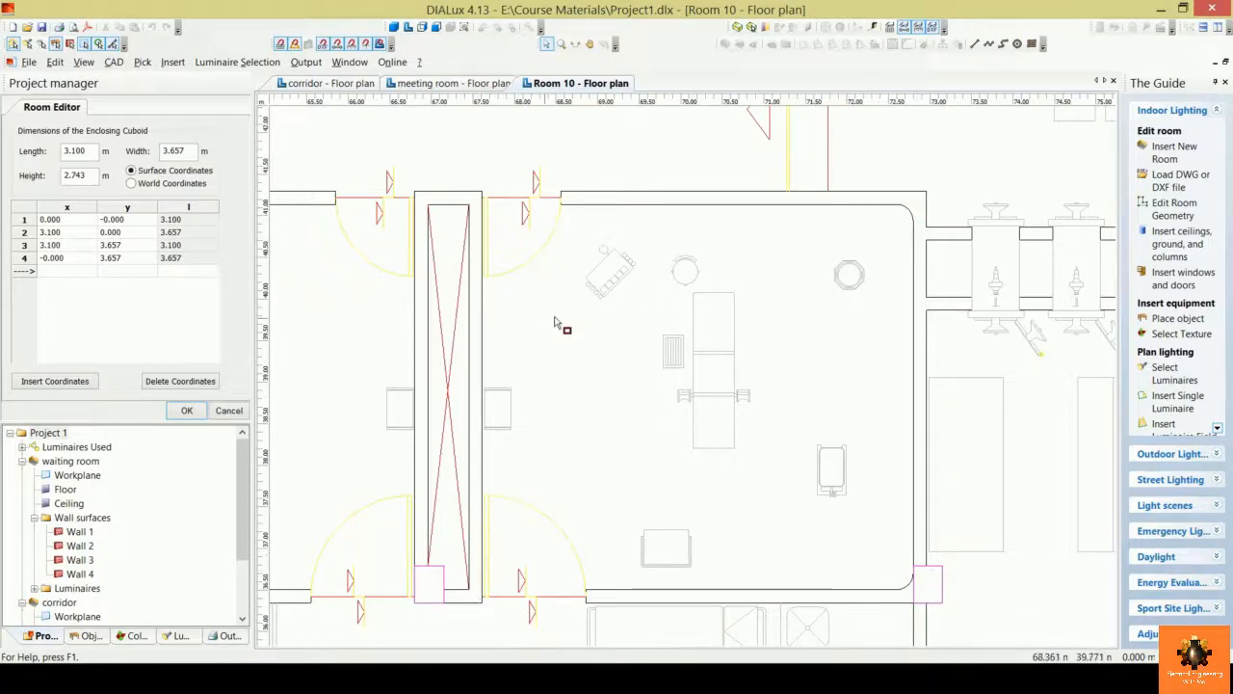
scroll(496, 210, "up", 4)
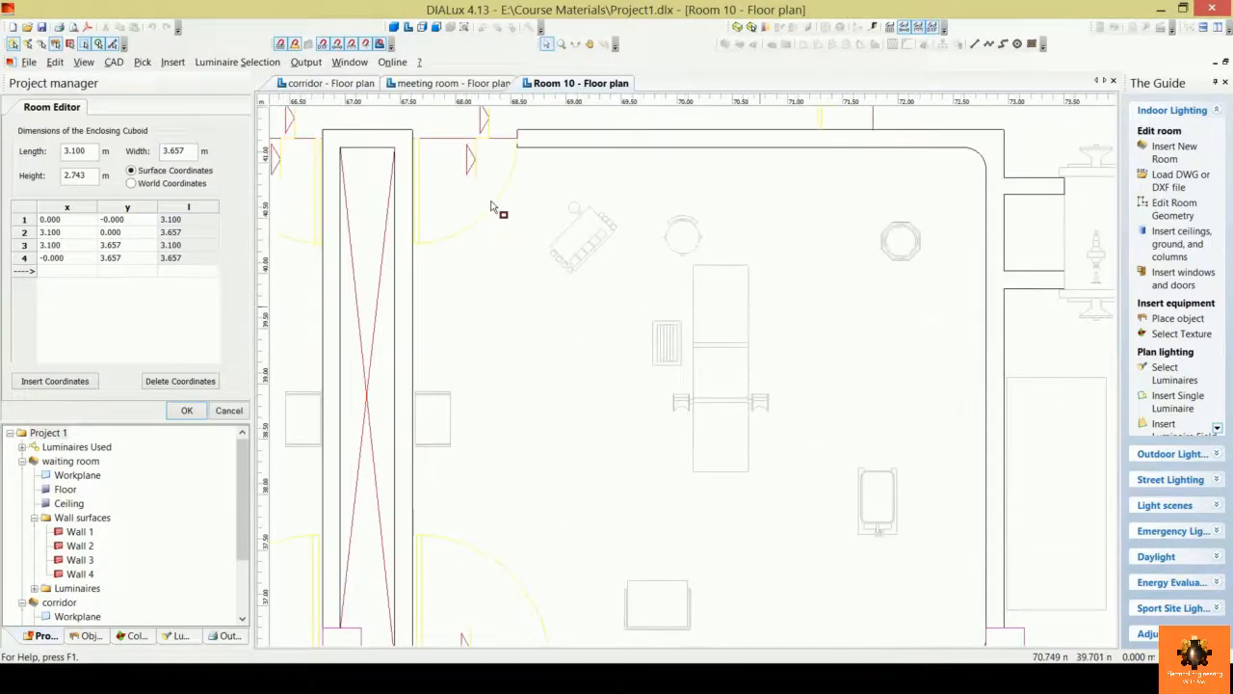
scroll(442, 252, "up", 1)
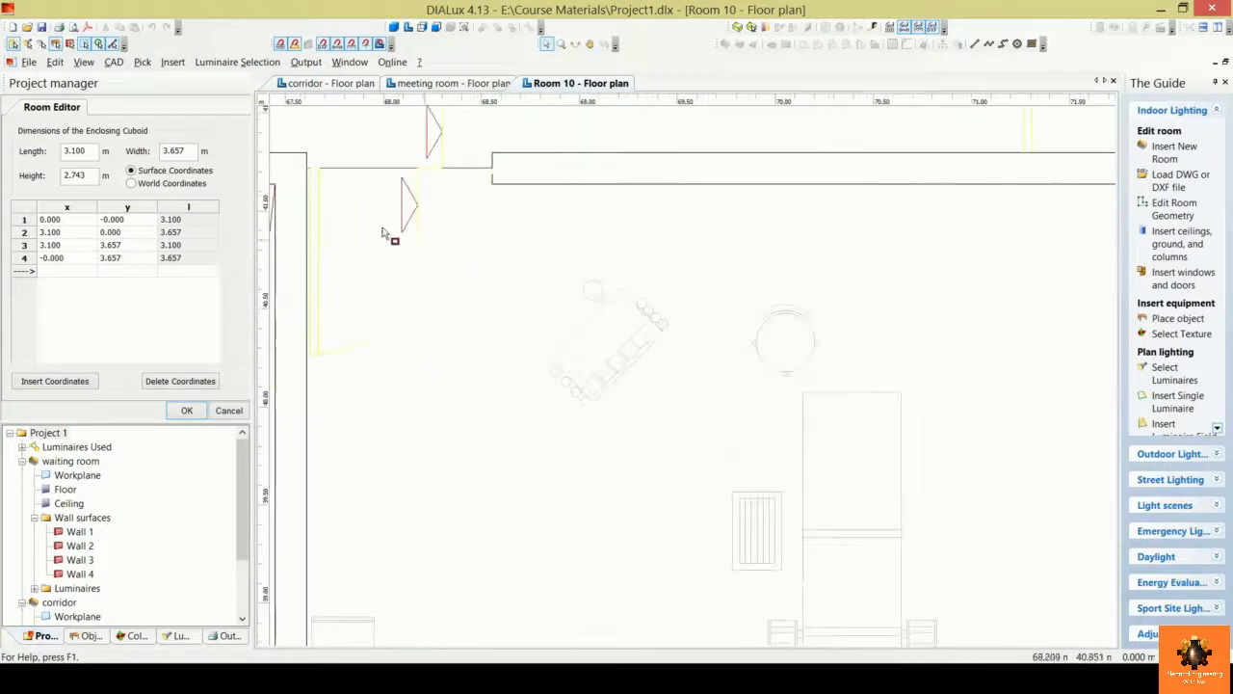
left_click(309, 173)
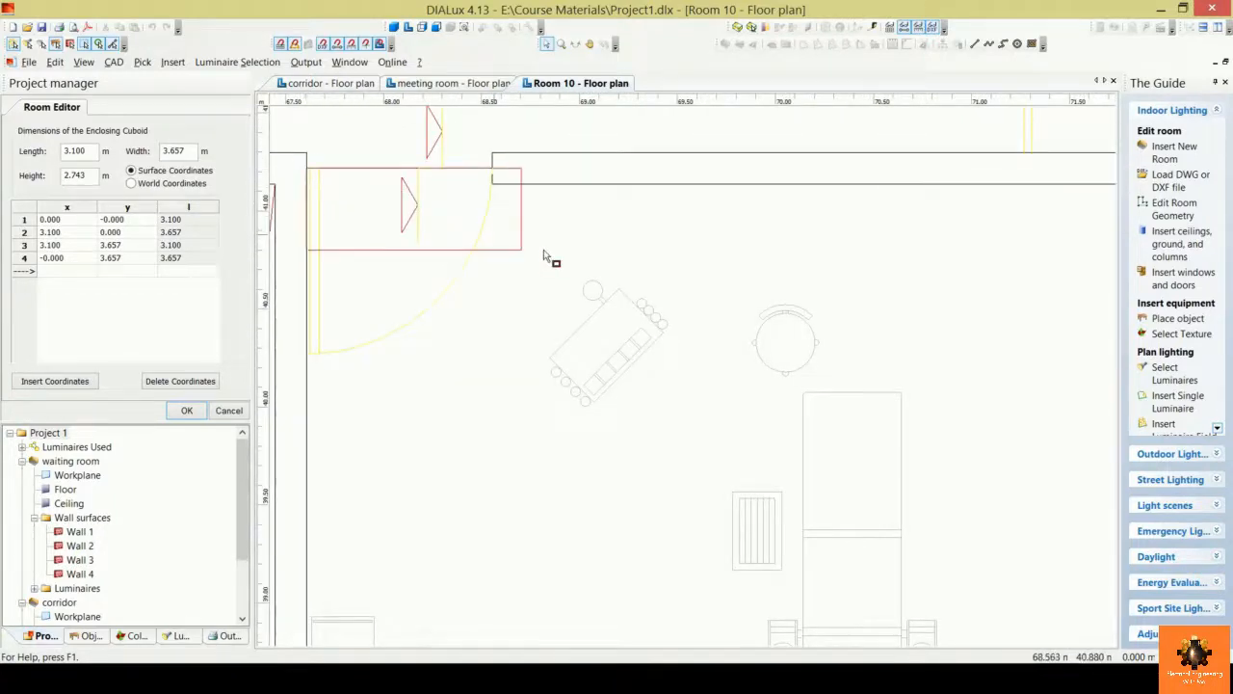
scroll(867, 353, "down", 6)
middle_click_drag(880, 360, 852, 220)
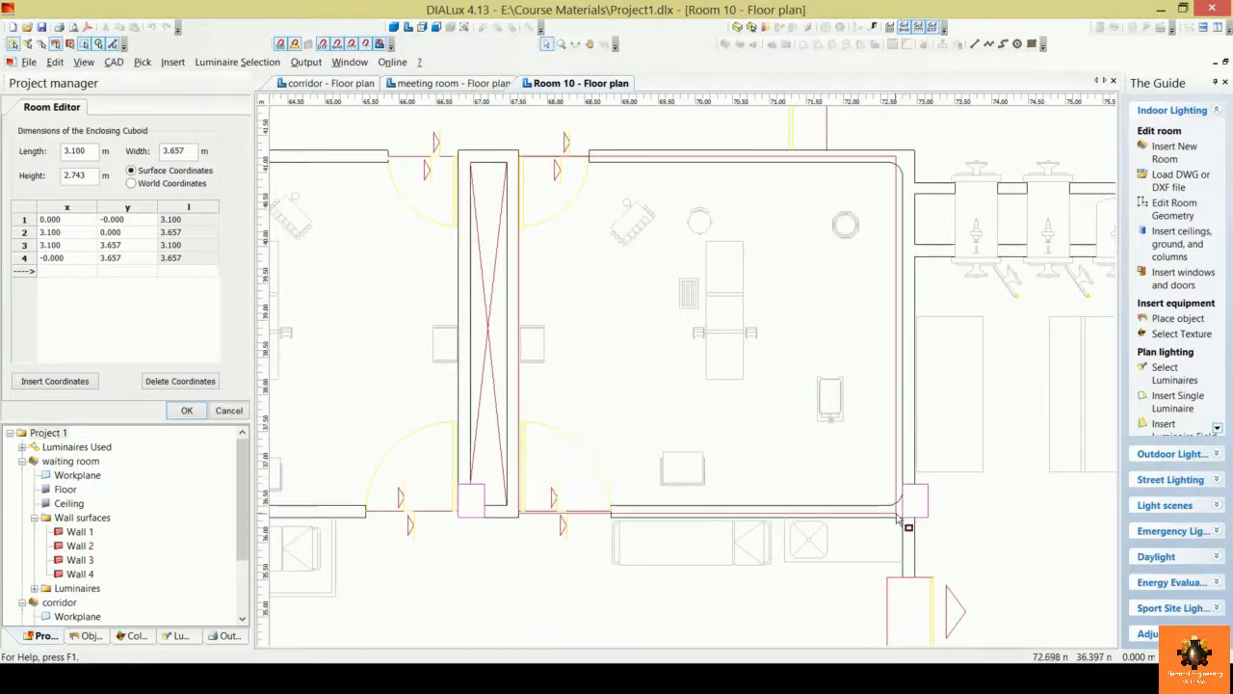
scroll(901, 522, "up", 2)
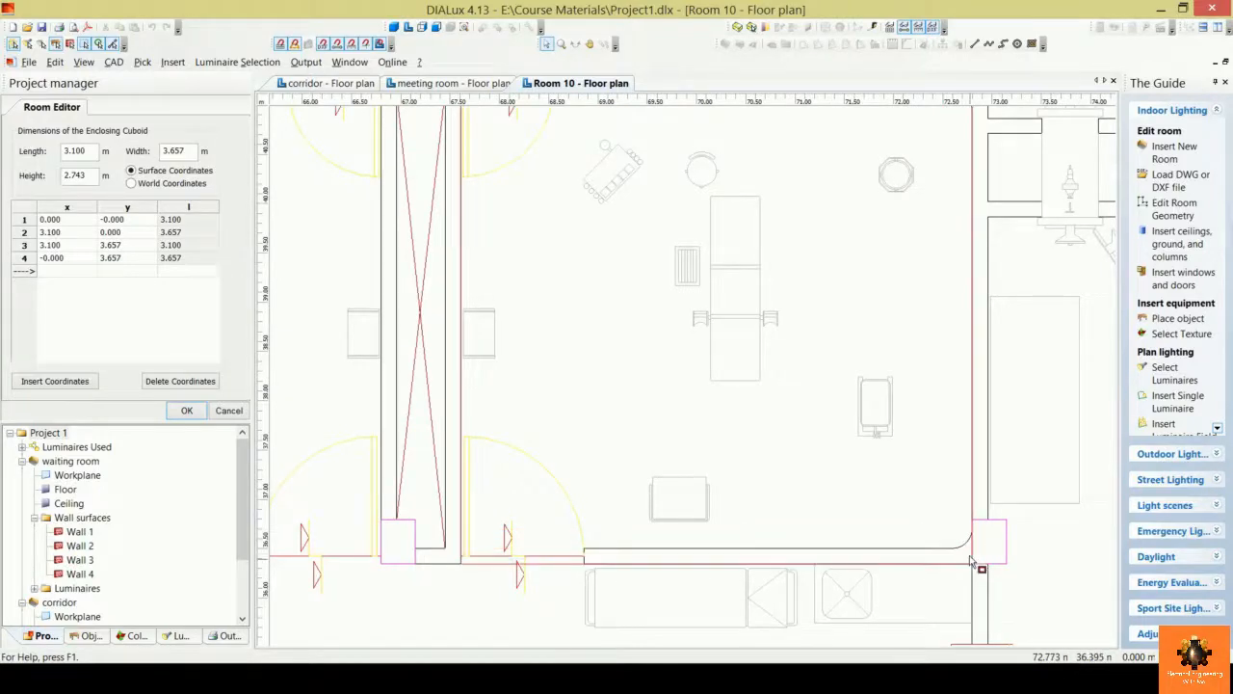
left_click(968, 559)
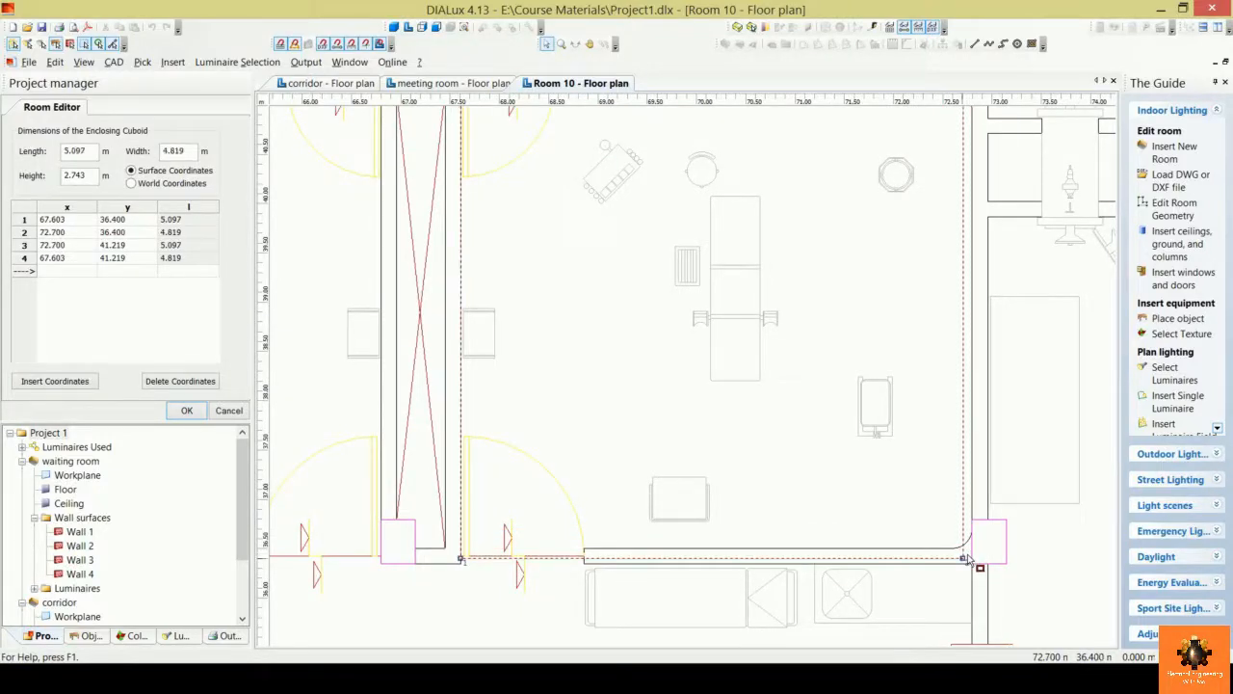
scroll(554, 443, "down", 1)
middle_click_drag(536, 457, 525, 499)
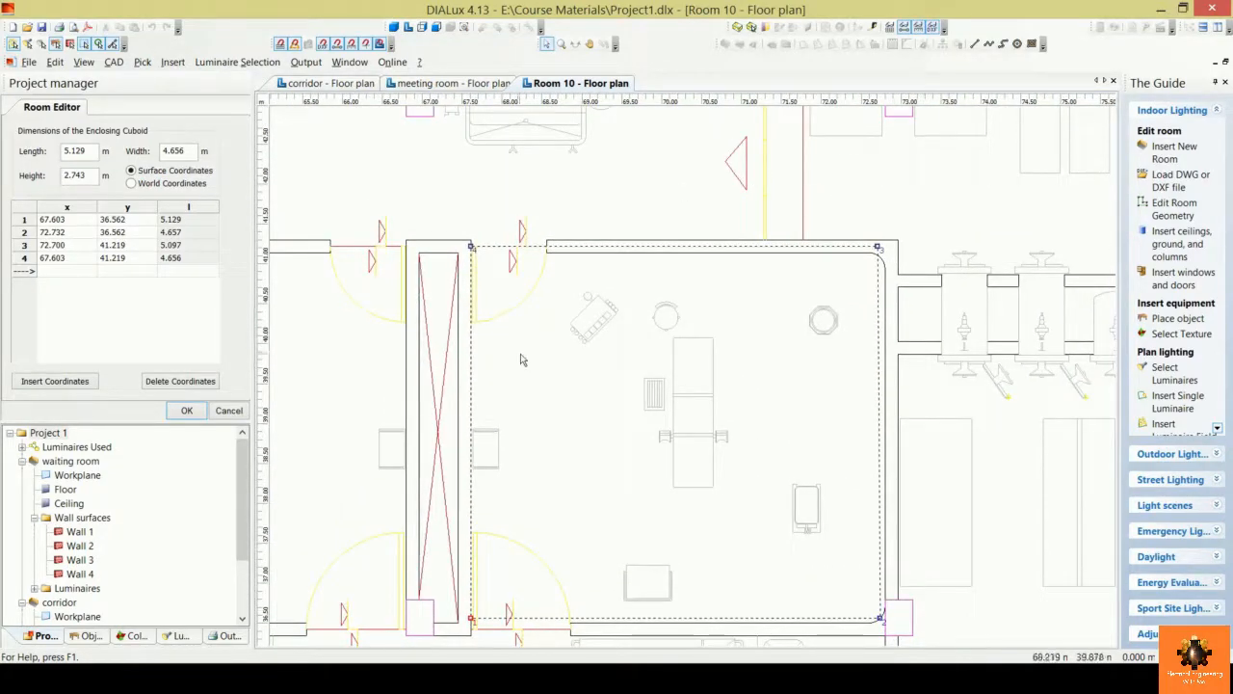
Step: Set the operating room's width to 4.656 m and height to 3.25 m, and apply the room geometry
left_click(85, 151)
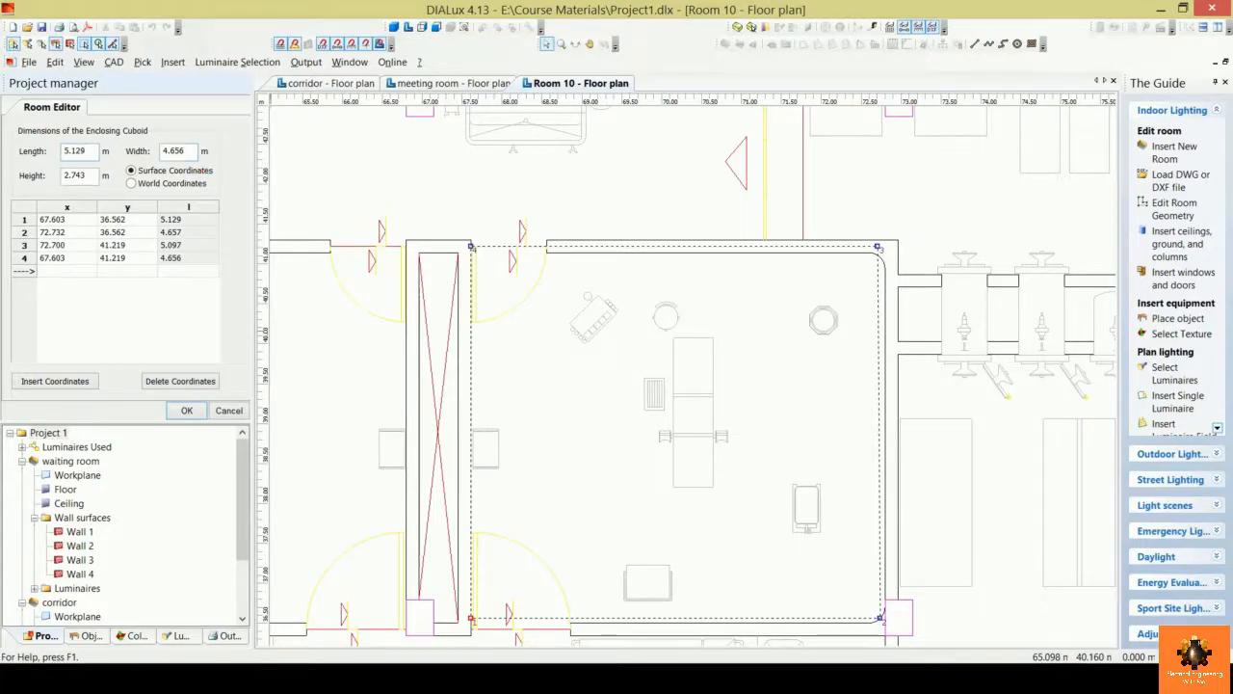
key("Tab")
type("4.656")
key("Tab")
type("3.25")
left_click(189, 410)
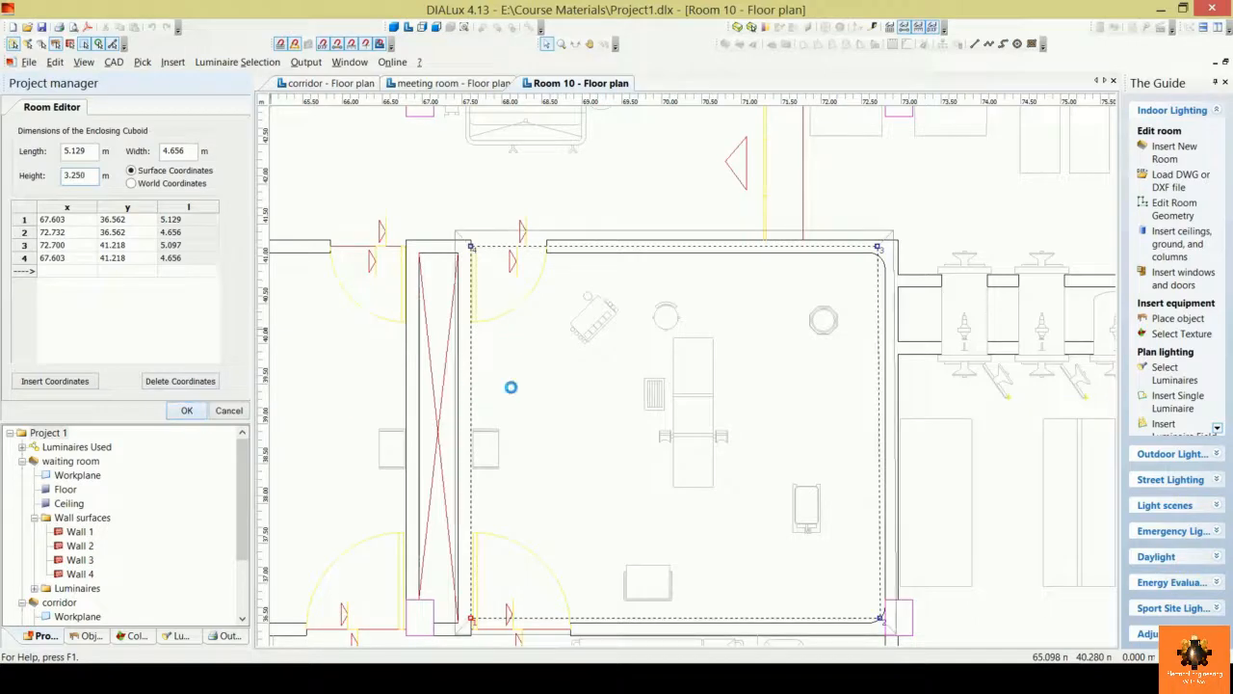
scroll(699, 347, "down", 2)
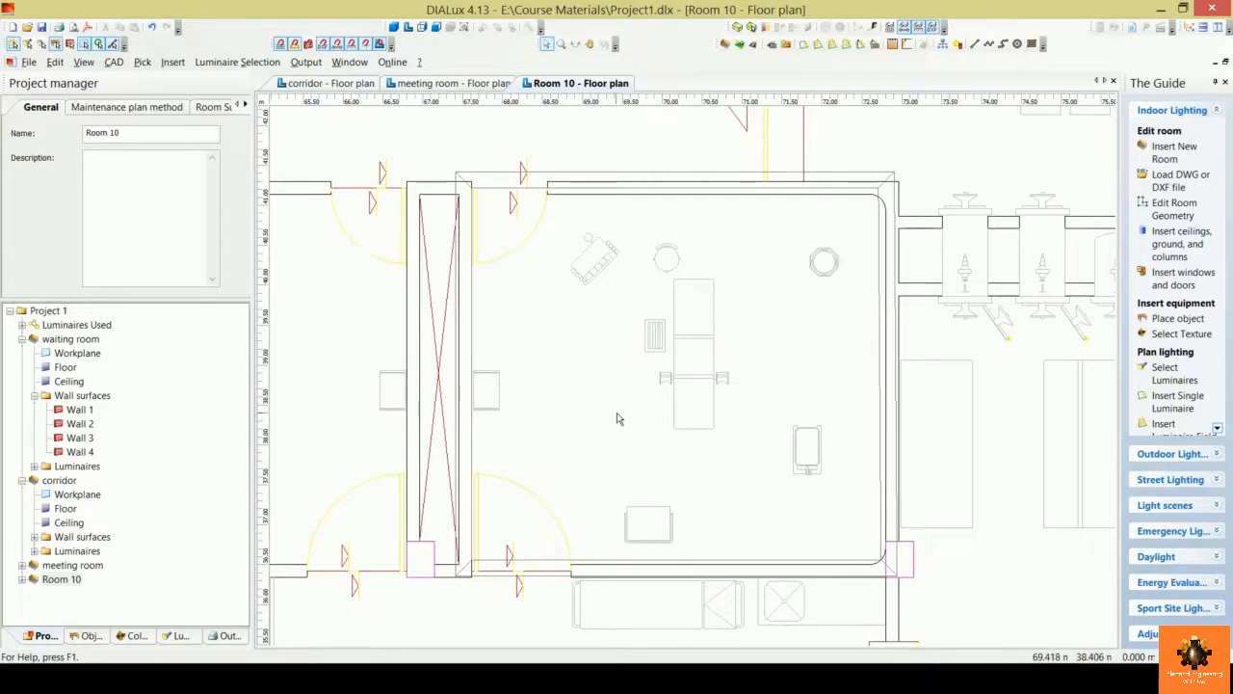
Step: Switch to IEC Lux.pdf in Foxit Reader and search the document for "hospital"
key("alt+Tab")
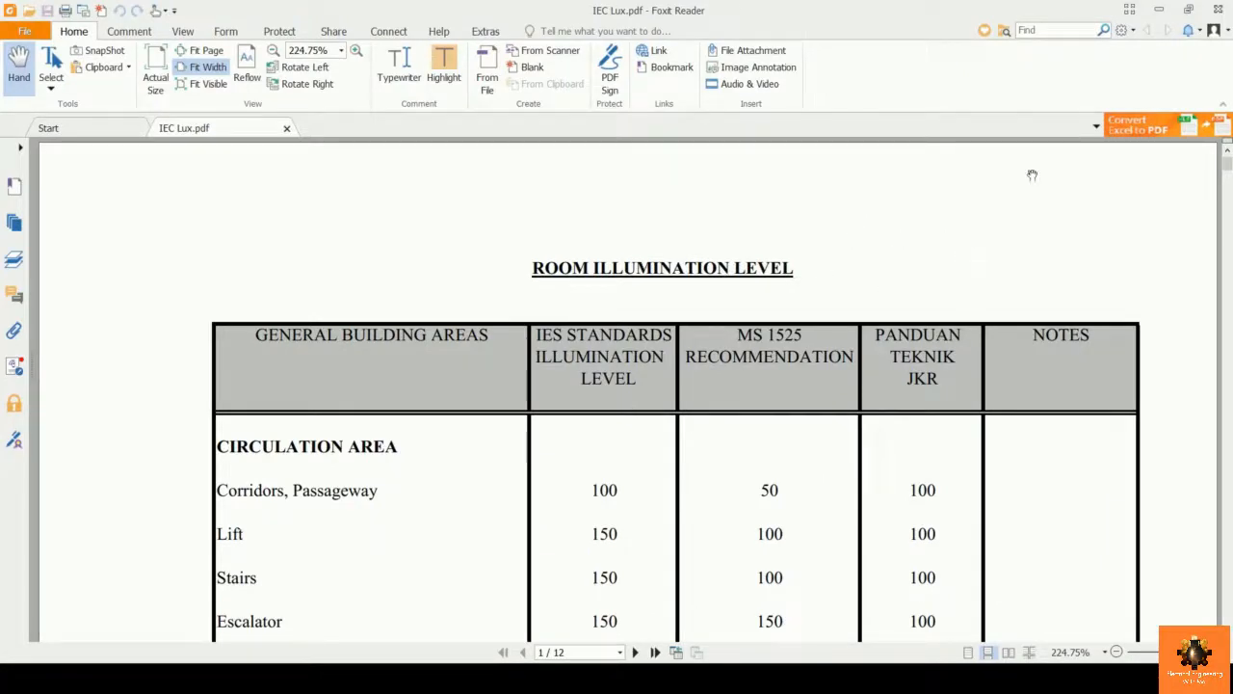
left_click(1021, 30)
type("hos")
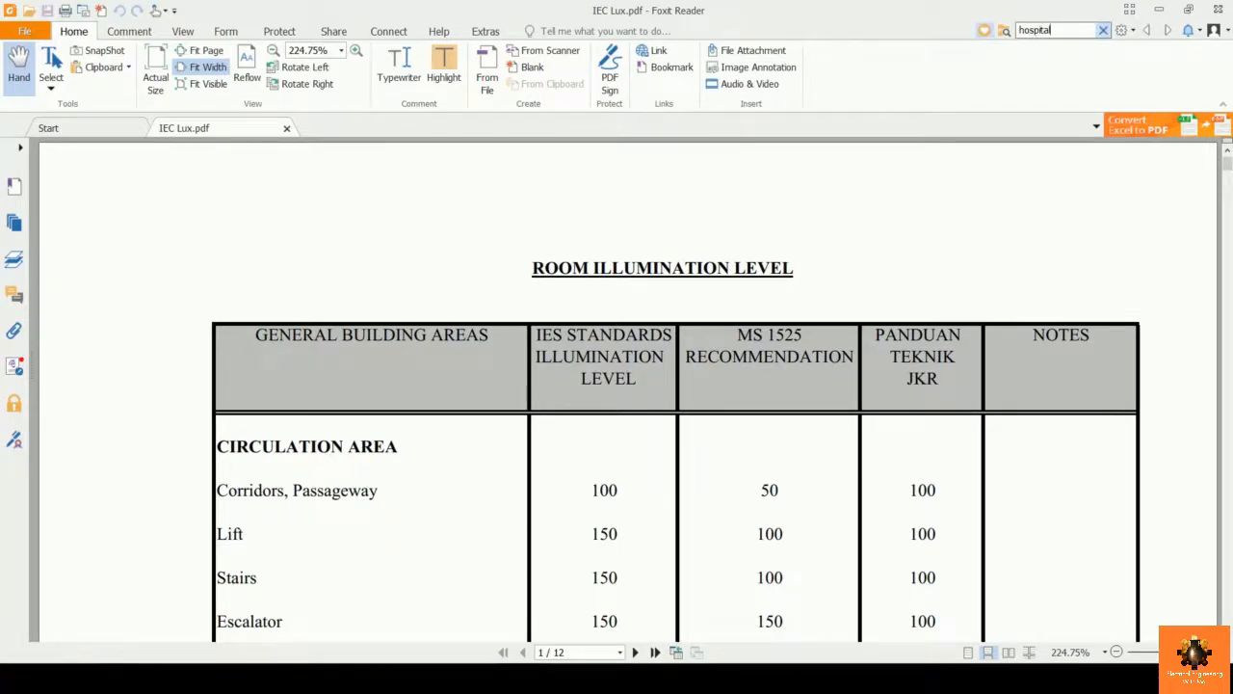
type("pital")
key("Return")
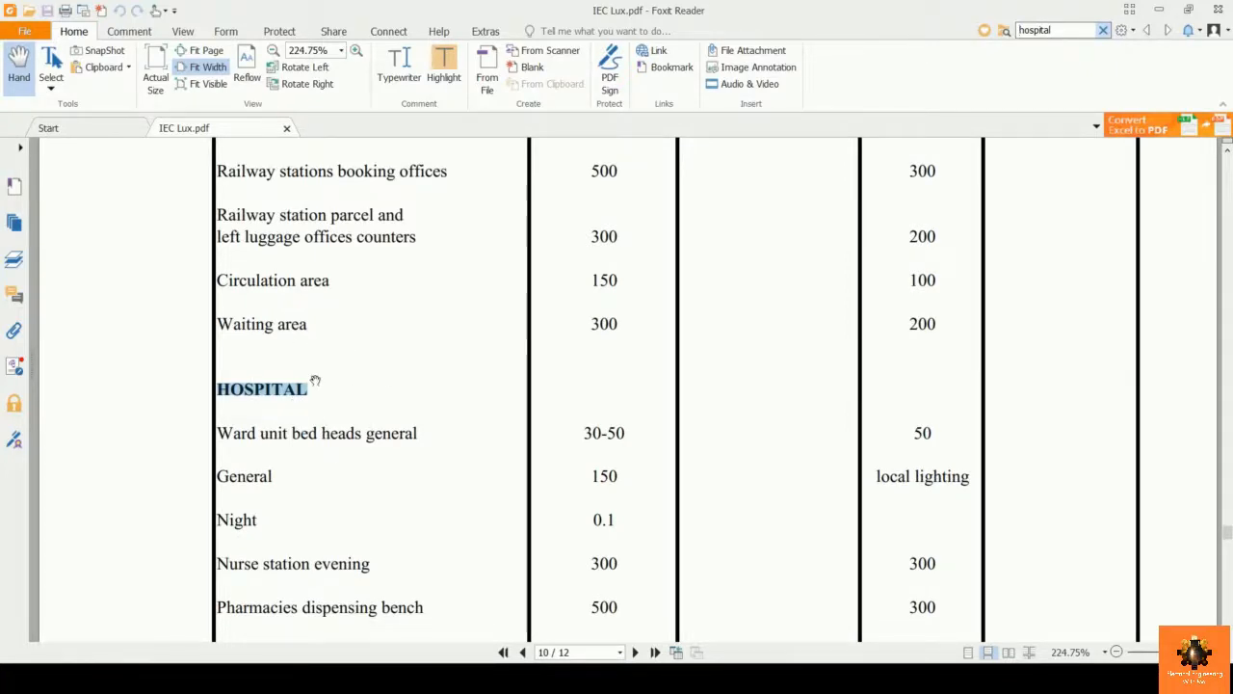
Step: Look up the IES standard illumination level for general operating theatre suites in the hospital section, and return to DIALux
scroll(361, 257, "down", 3)
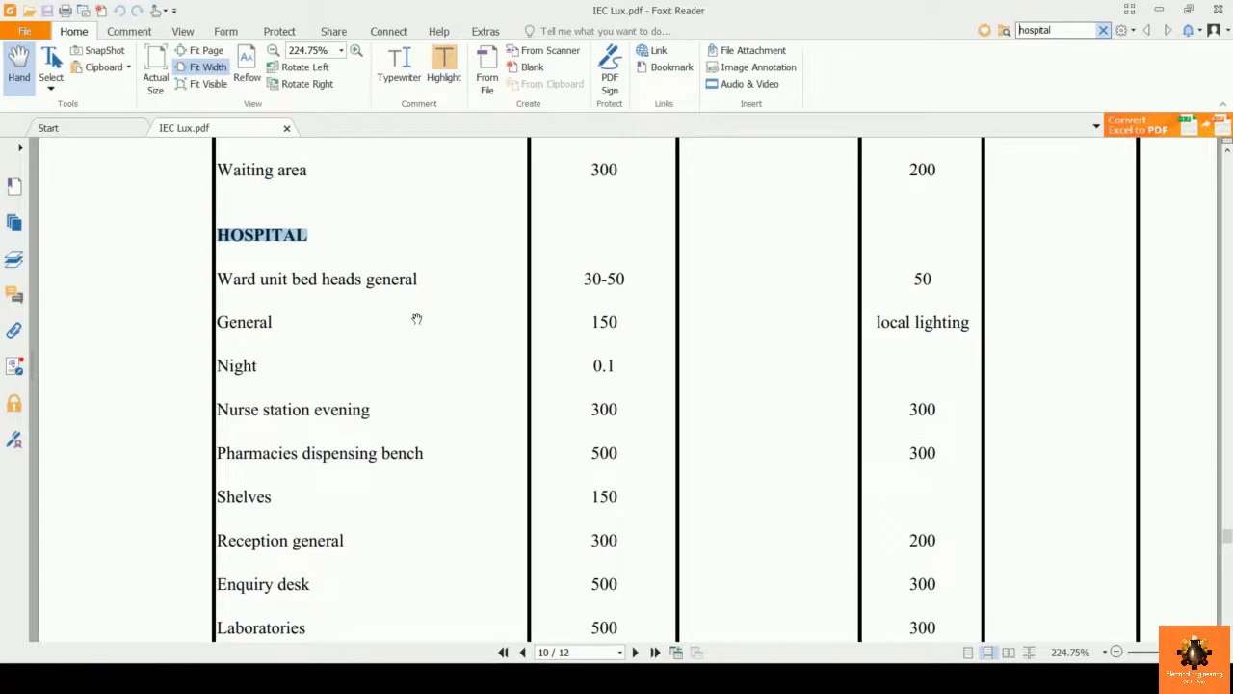
scroll(417, 319, "down", 2)
left_click(223, 595)
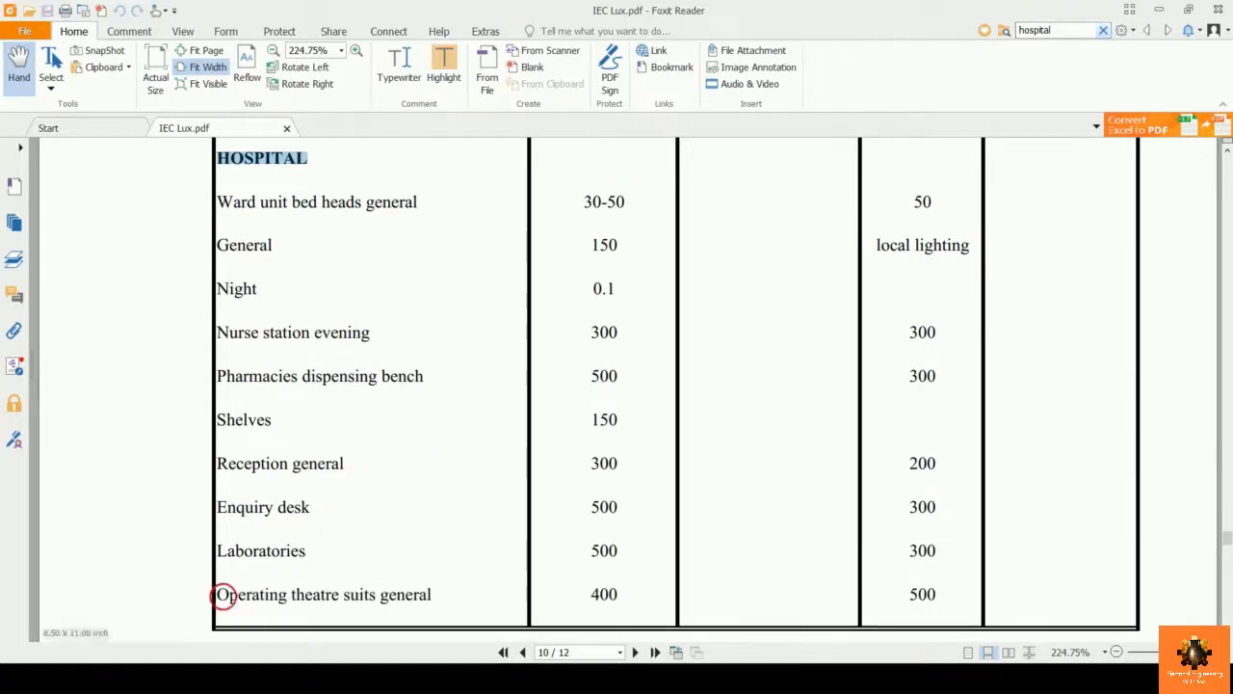
mouse_move(223, 594)
left_mouse_down()
mouse_move(432, 595)
mouse_move(223, 594)
left_mouse_up()
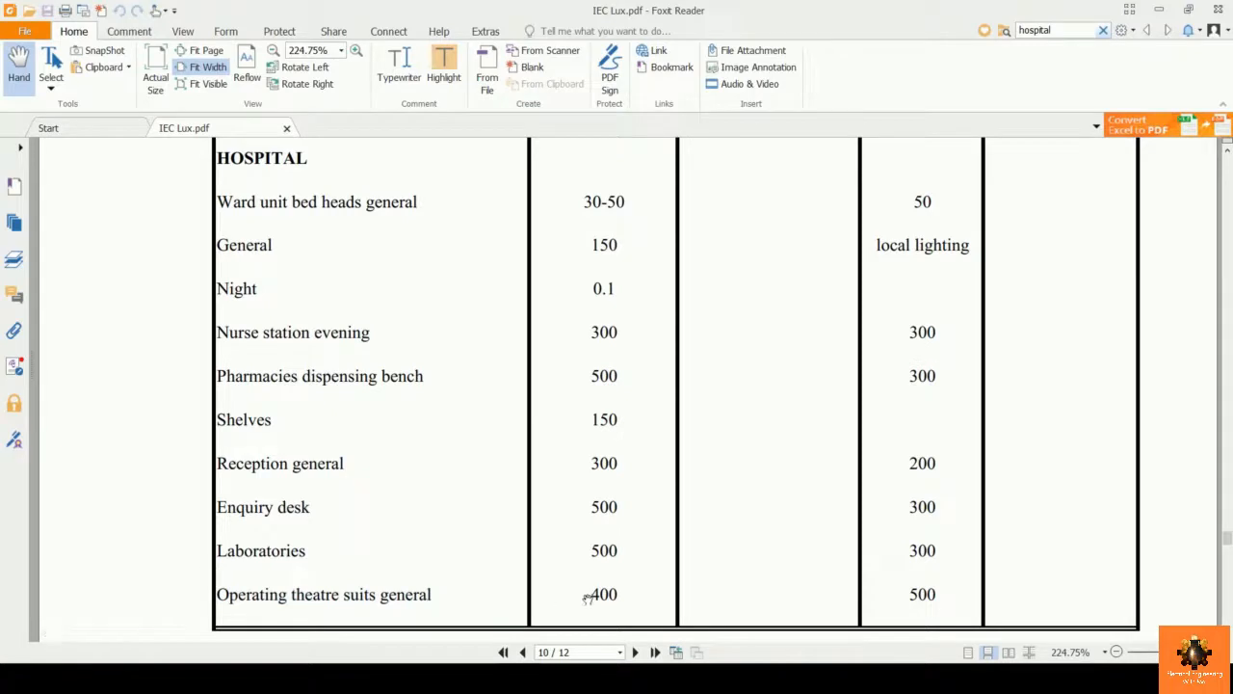
mouse_move(587, 598)
left_mouse_down()
mouse_move(622, 596)
mouse_move(589, 591)
left_mouse_up()
left_click(636, 582)
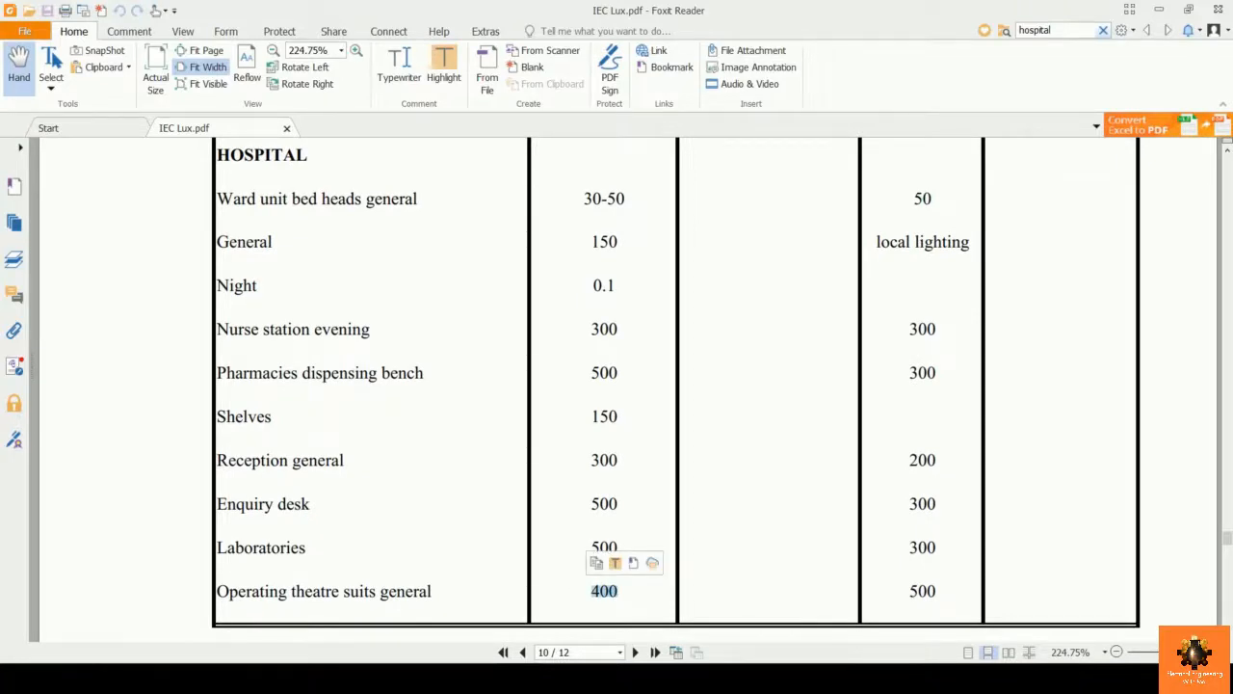
left_click(595, 590)
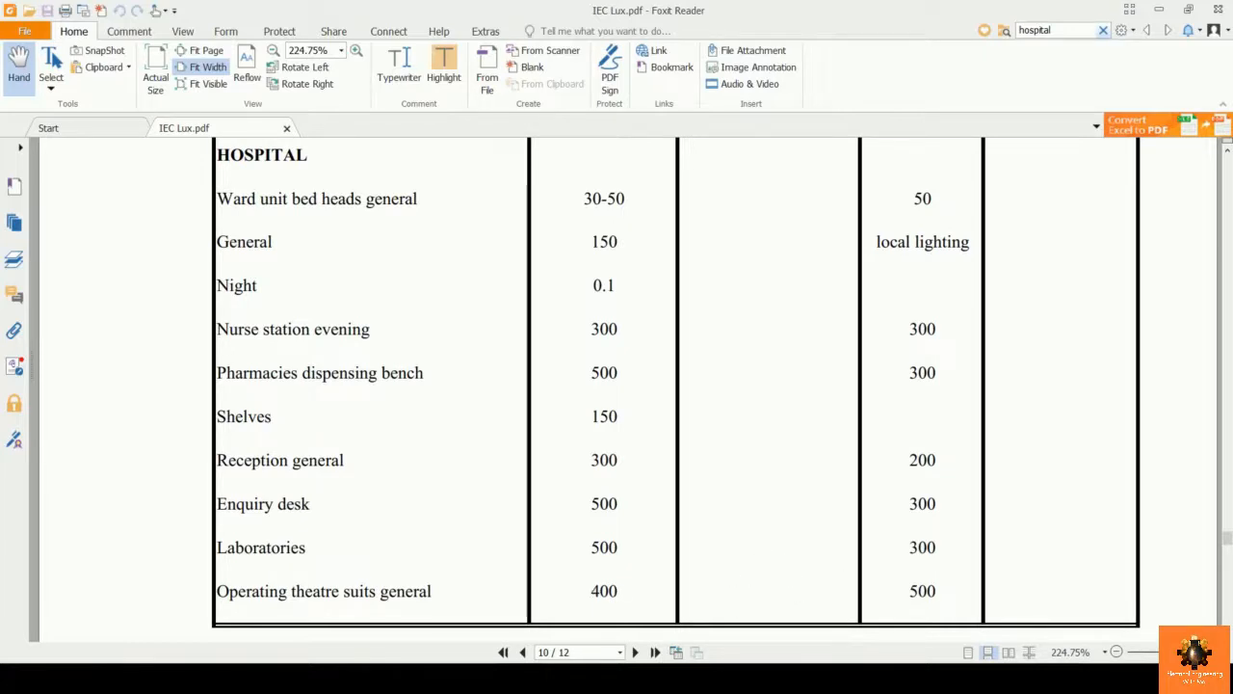
double_click(604, 591)
left_click(593, 591)
double_click(601, 591)
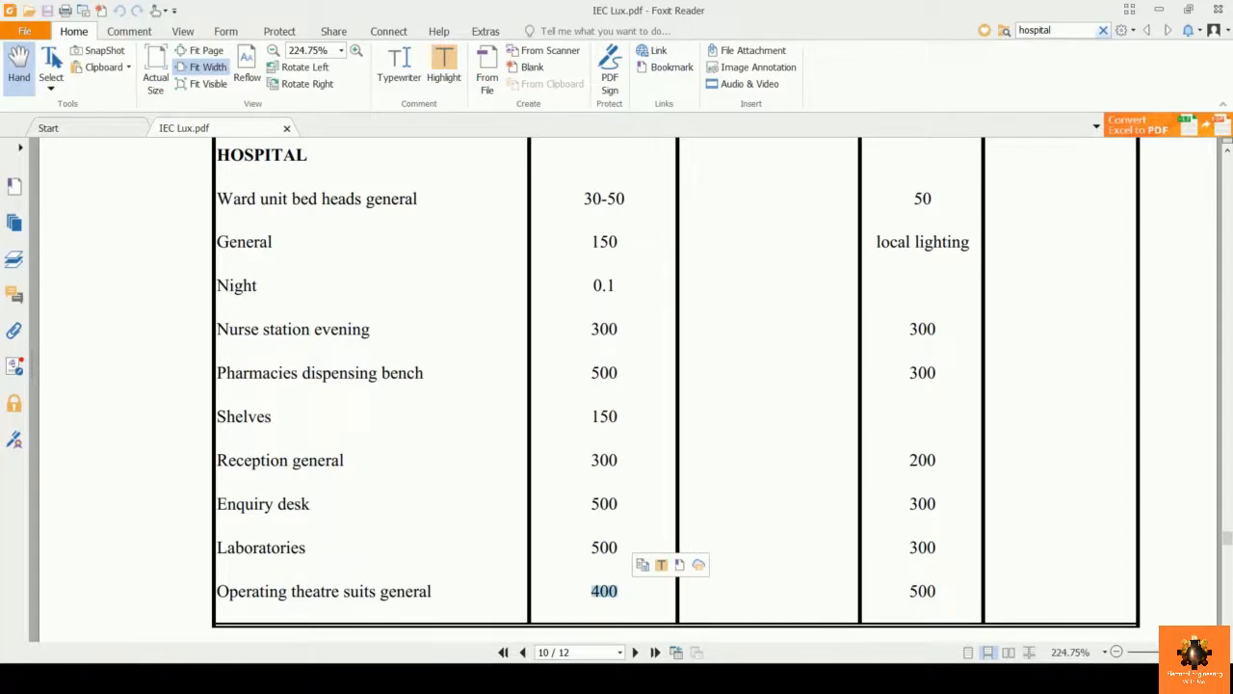
left_click(570, 587)
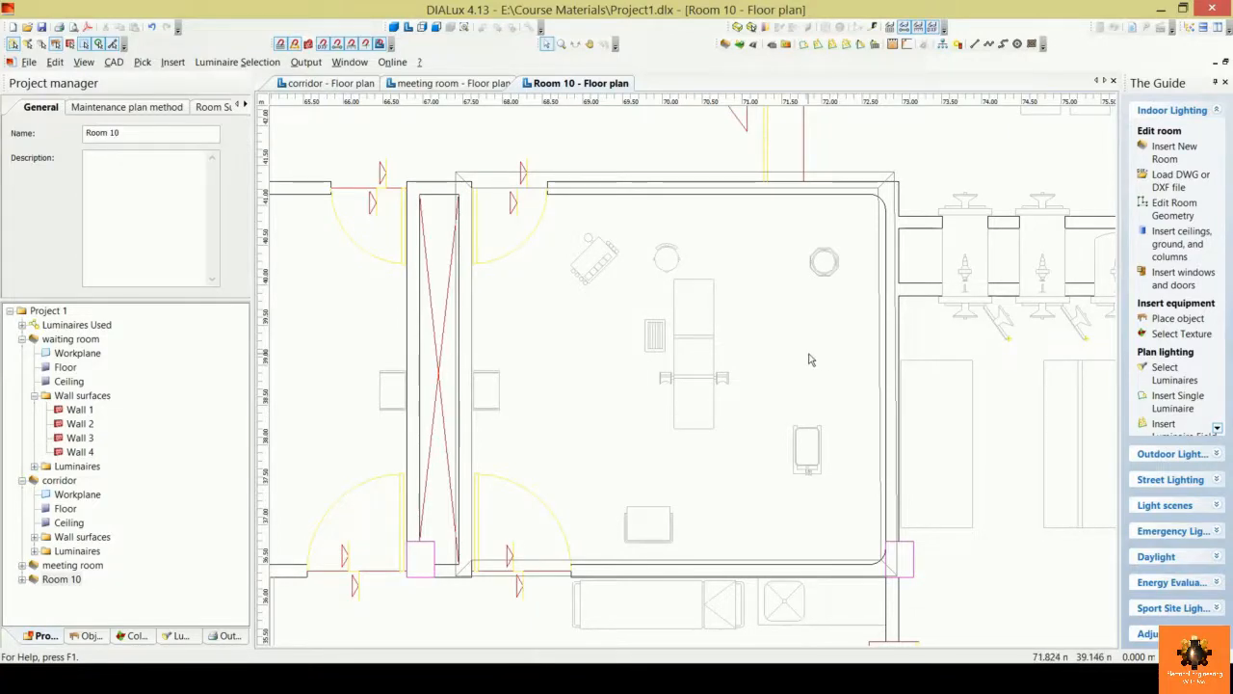
Step: Open the Philips Lighting DIALux catalogue to choose a luminaire for the operating room
left_click(258, 63)
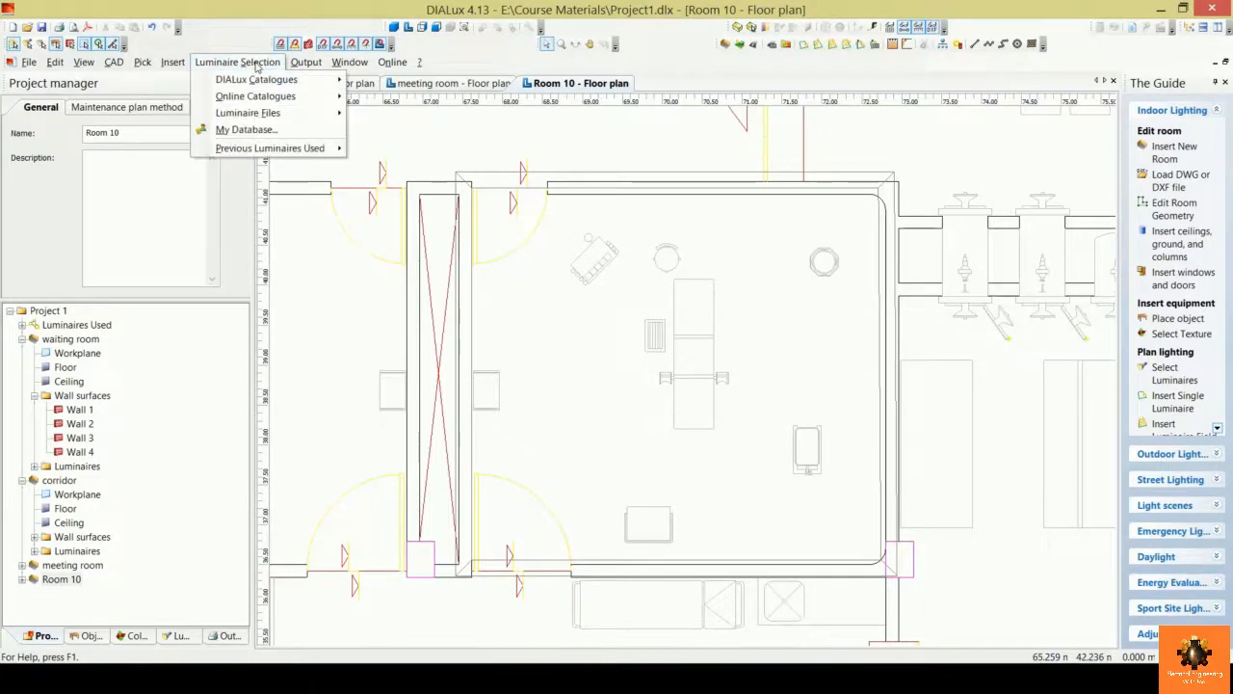
mouse_move(268, 83)
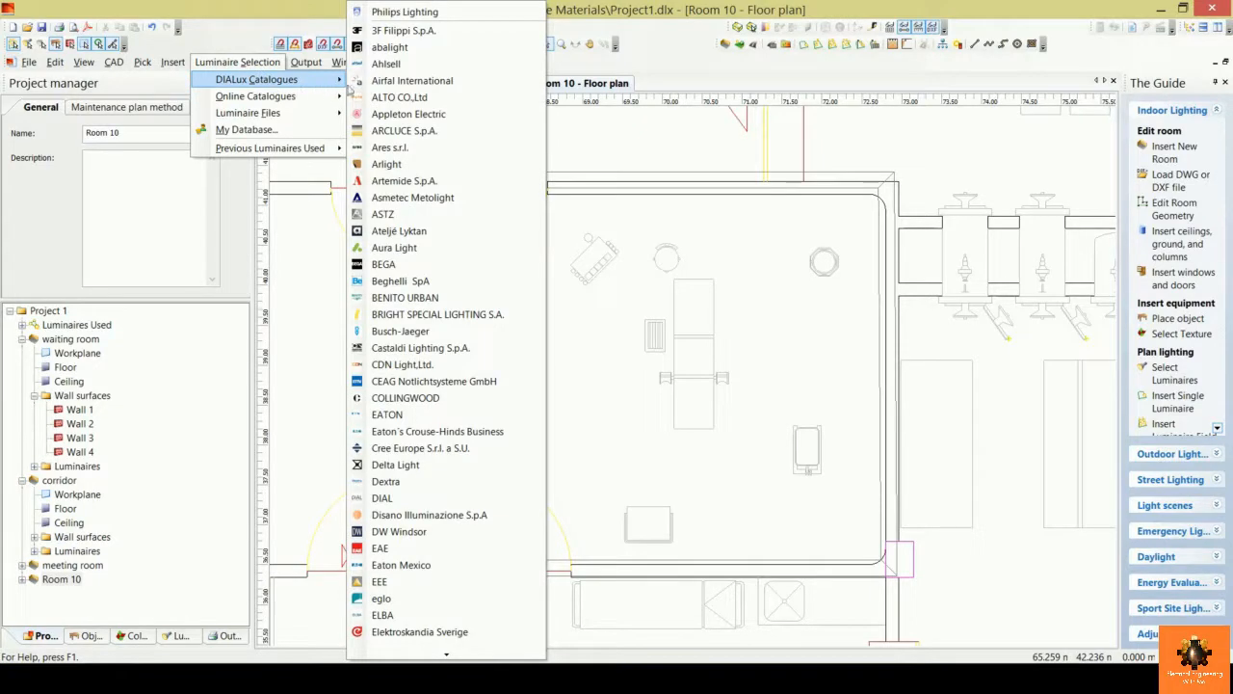
left_click(412, 11)
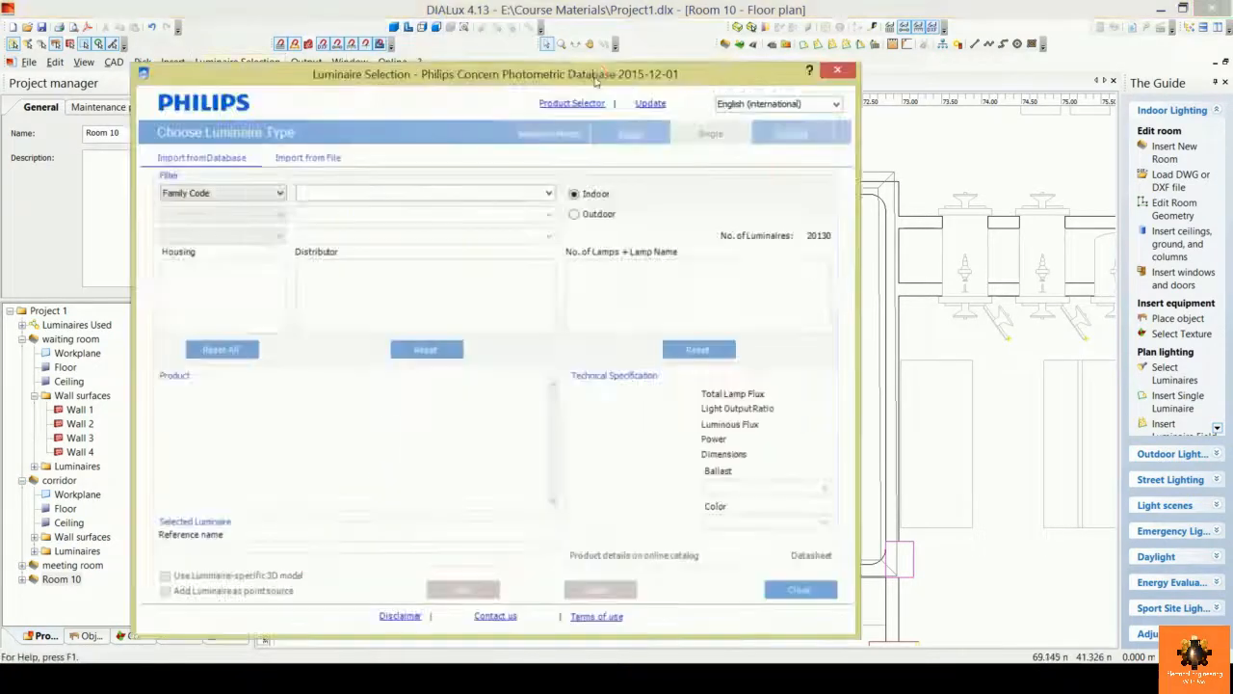
left_click_drag(597, 69, 680, 70)
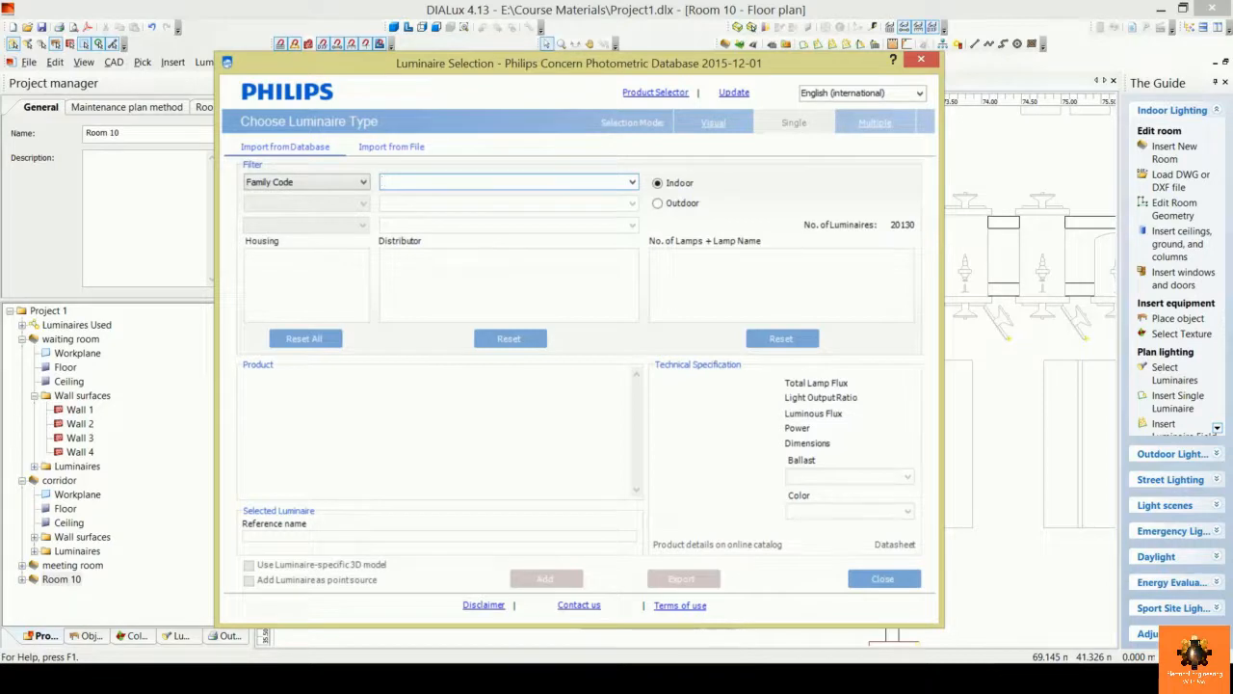
Step: Filter the indoor luminaires by family code RC480B and lamp 1 X LED35S/830
type("rc180b")
left_click(633, 182)
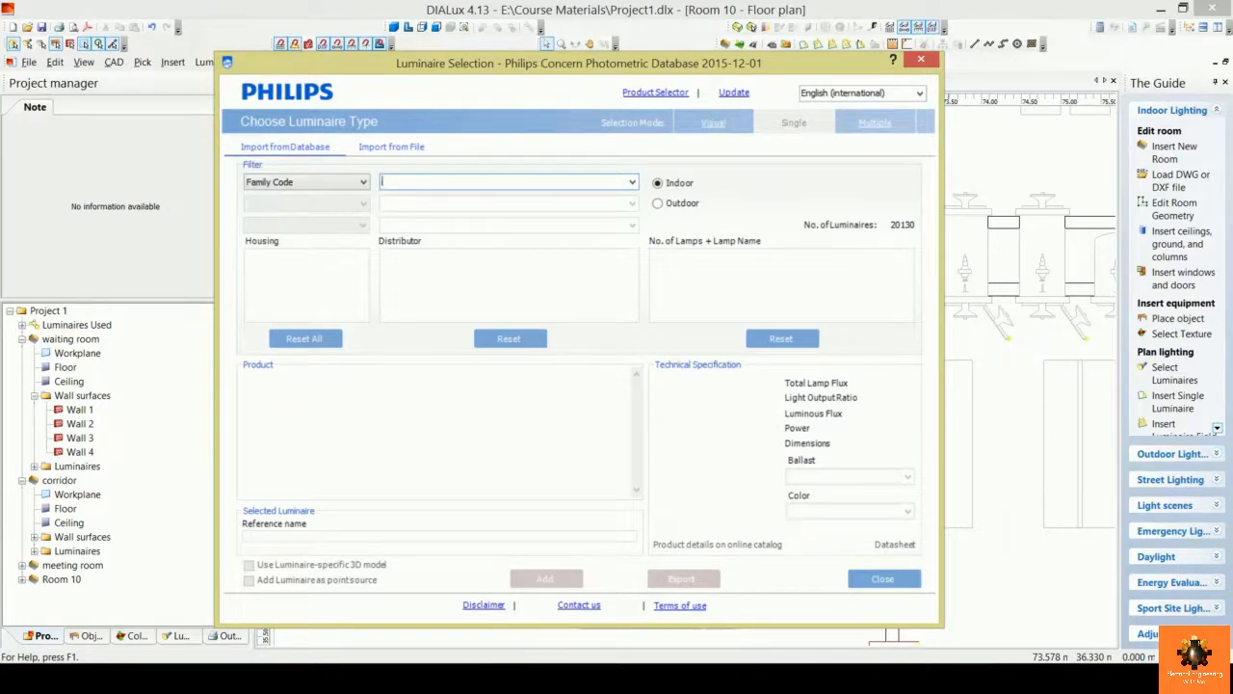
type("rc4")
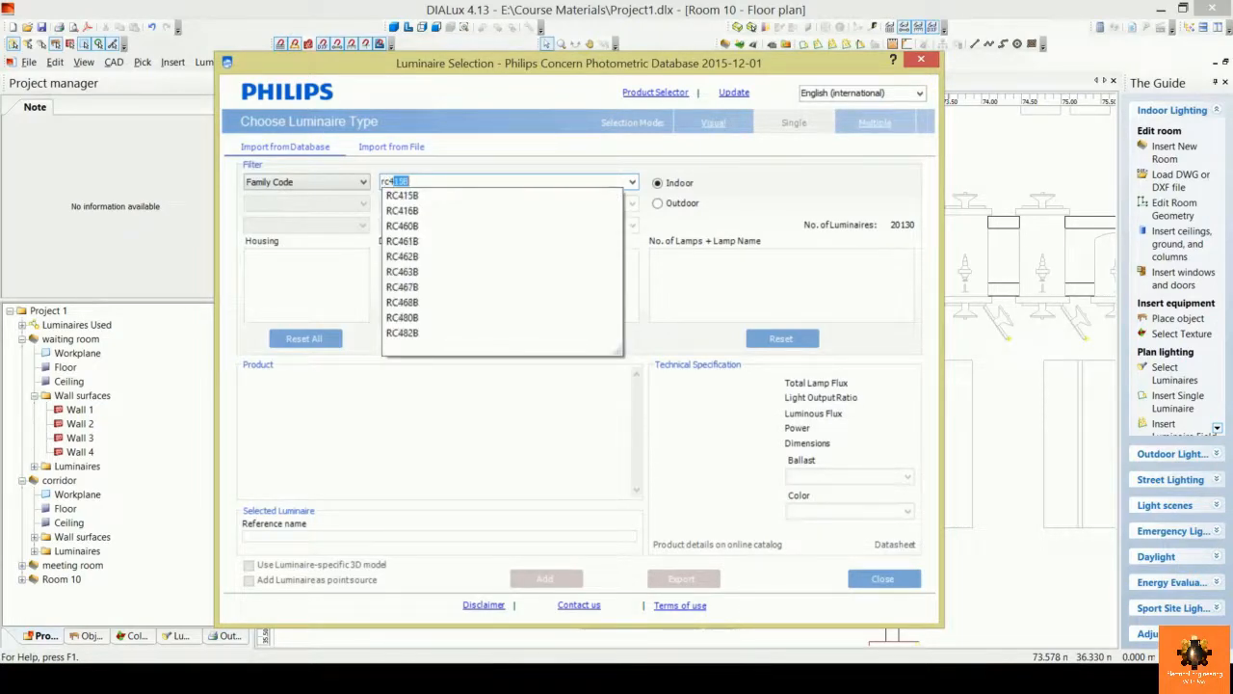
type("80m")
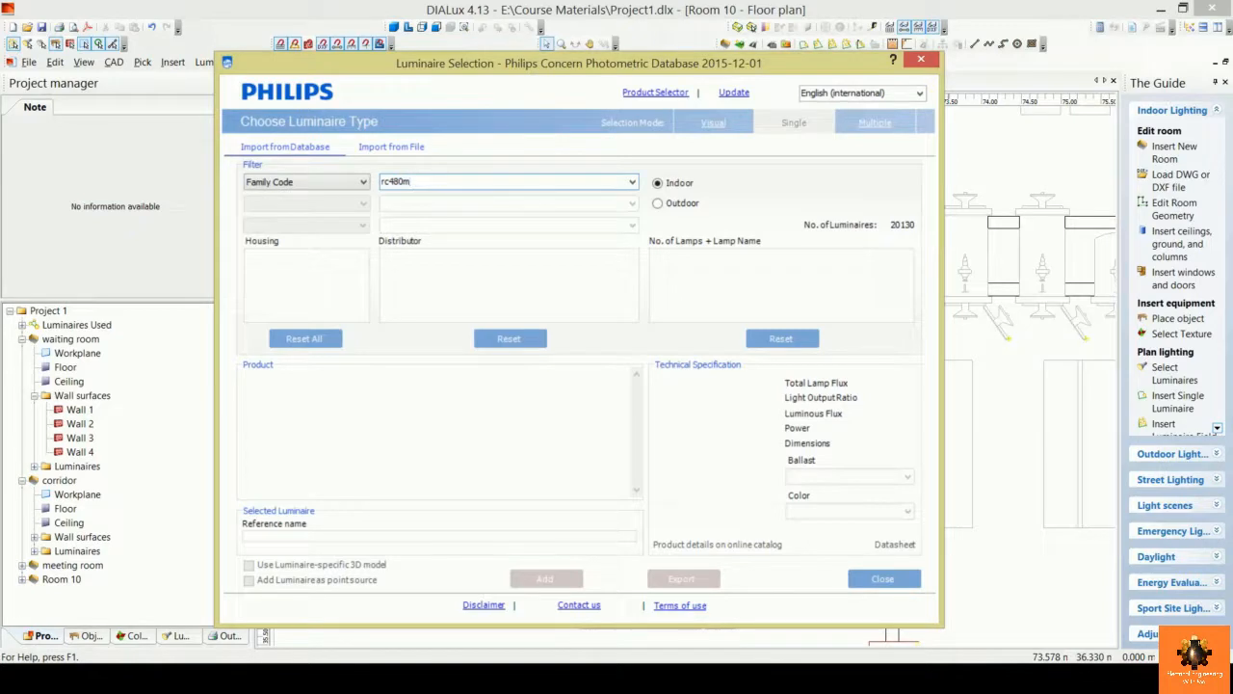
key("BackSpace")
type("b")
left_click(632, 183)
left_click(557, 199)
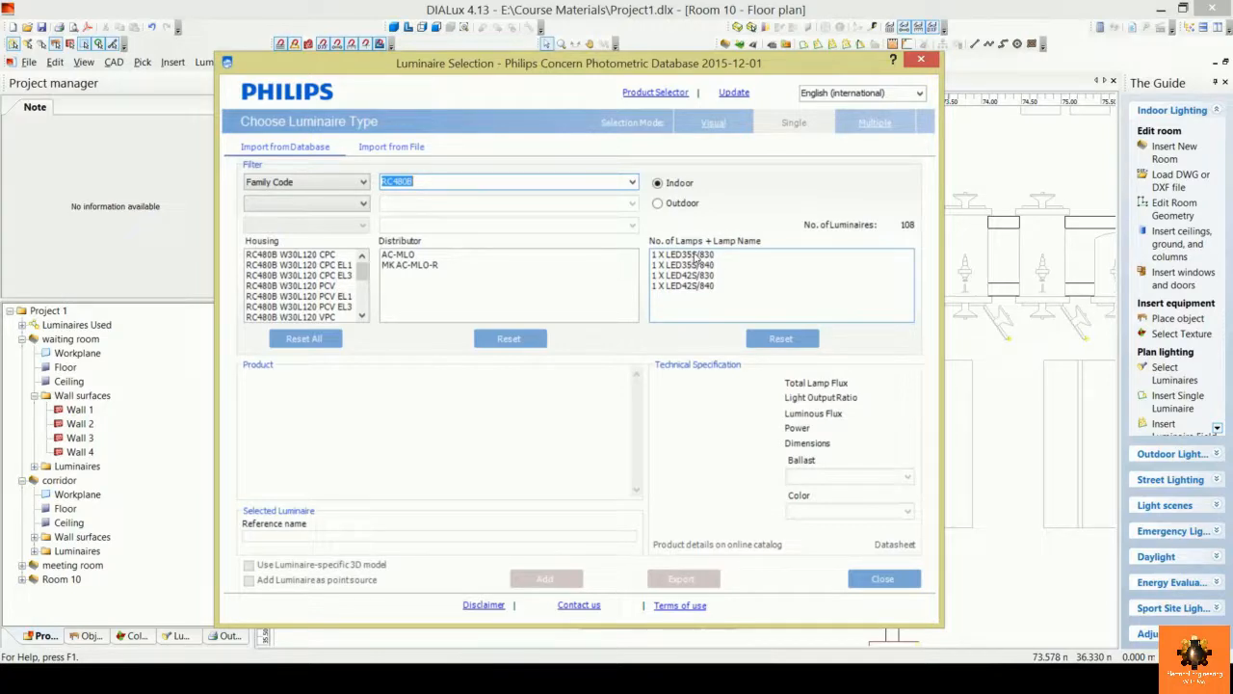
left_click(694, 254)
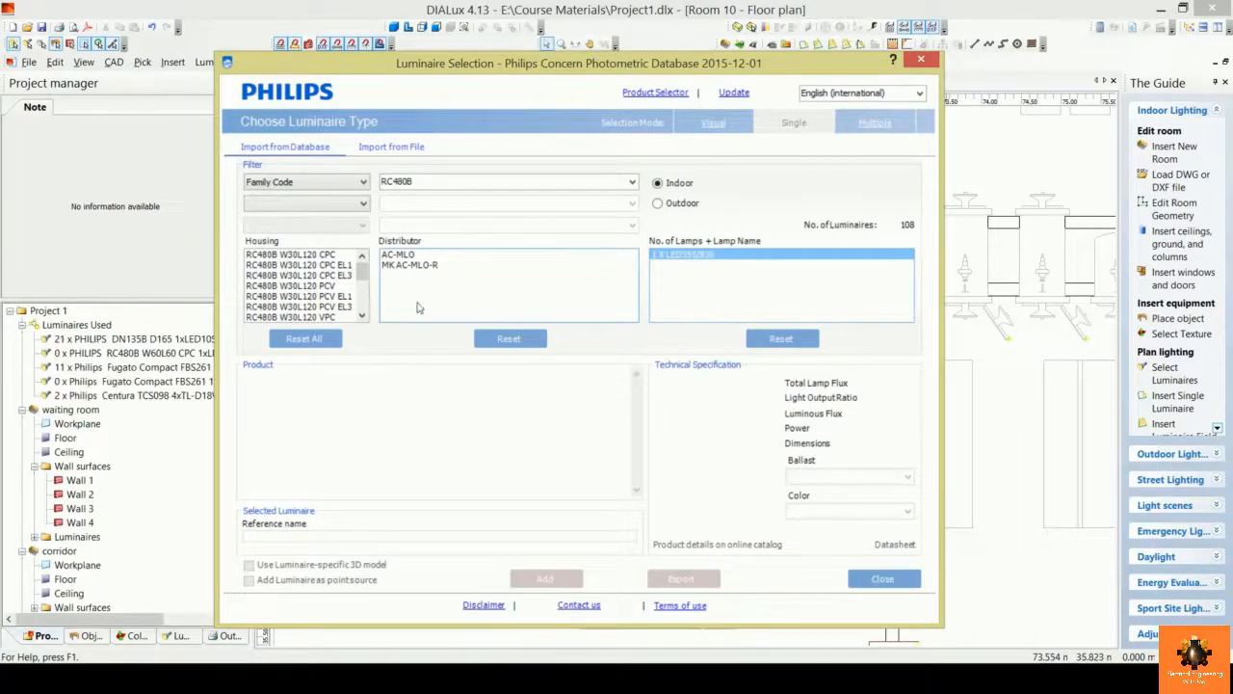
Step: Choose distributor AC-MLO and housing RC480B W60L60 CPC, add this luminaire to the project, and close the catalogue
left_click(411, 255)
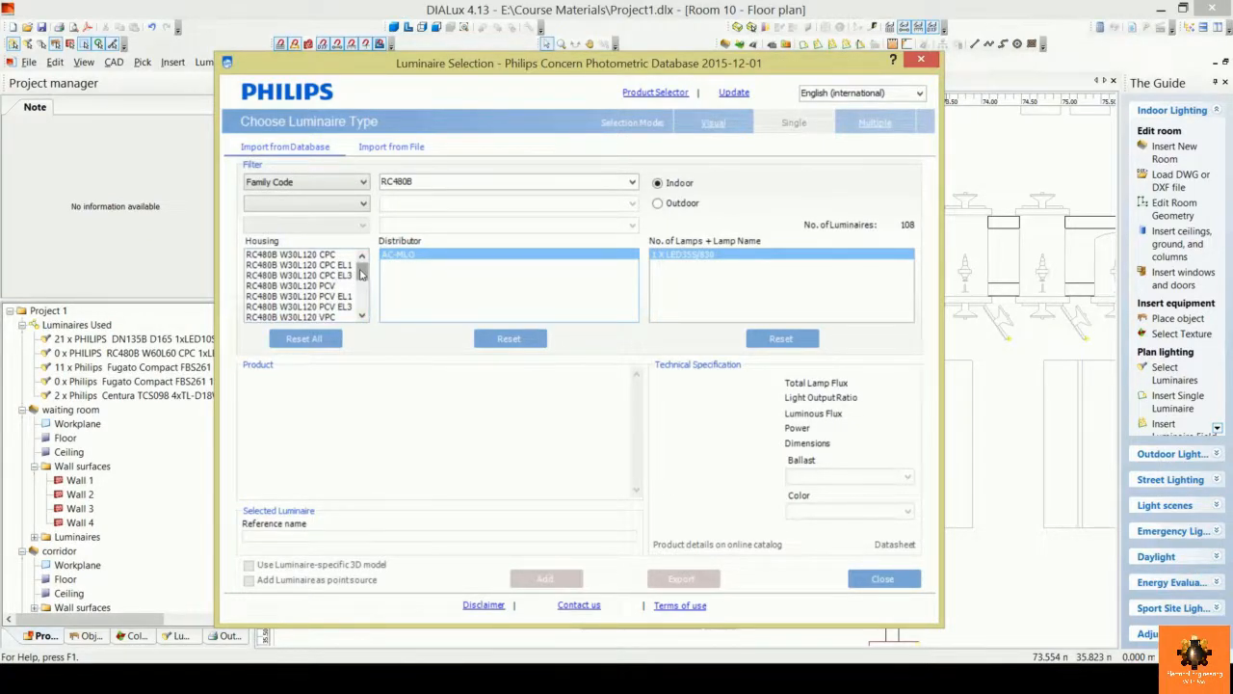
scroll(301, 286, "down", 3)
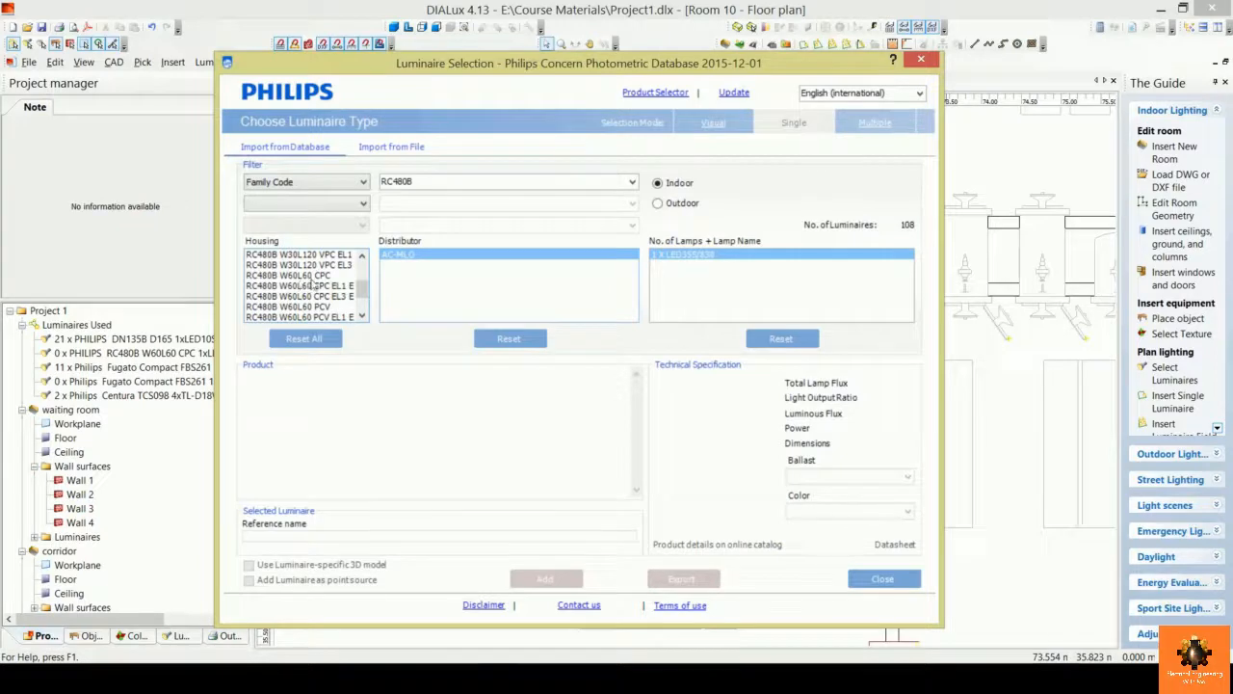
left_click(312, 278)
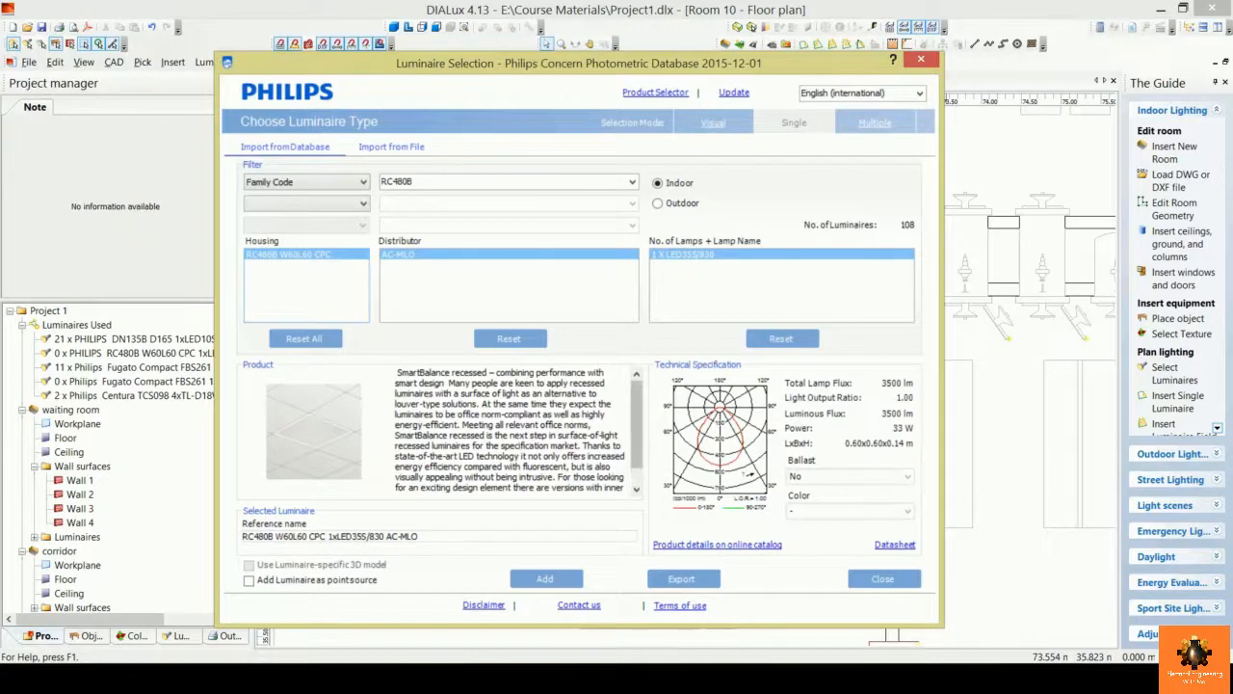
left_click(547, 580)
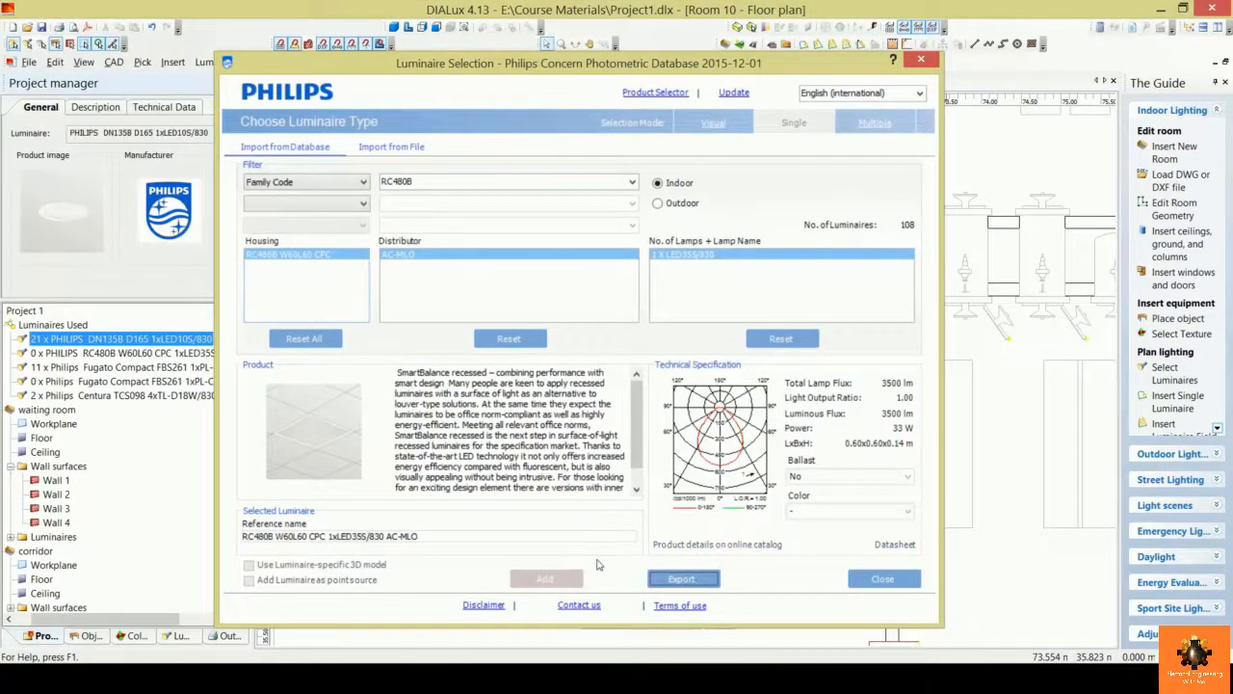
left_click(886, 582)
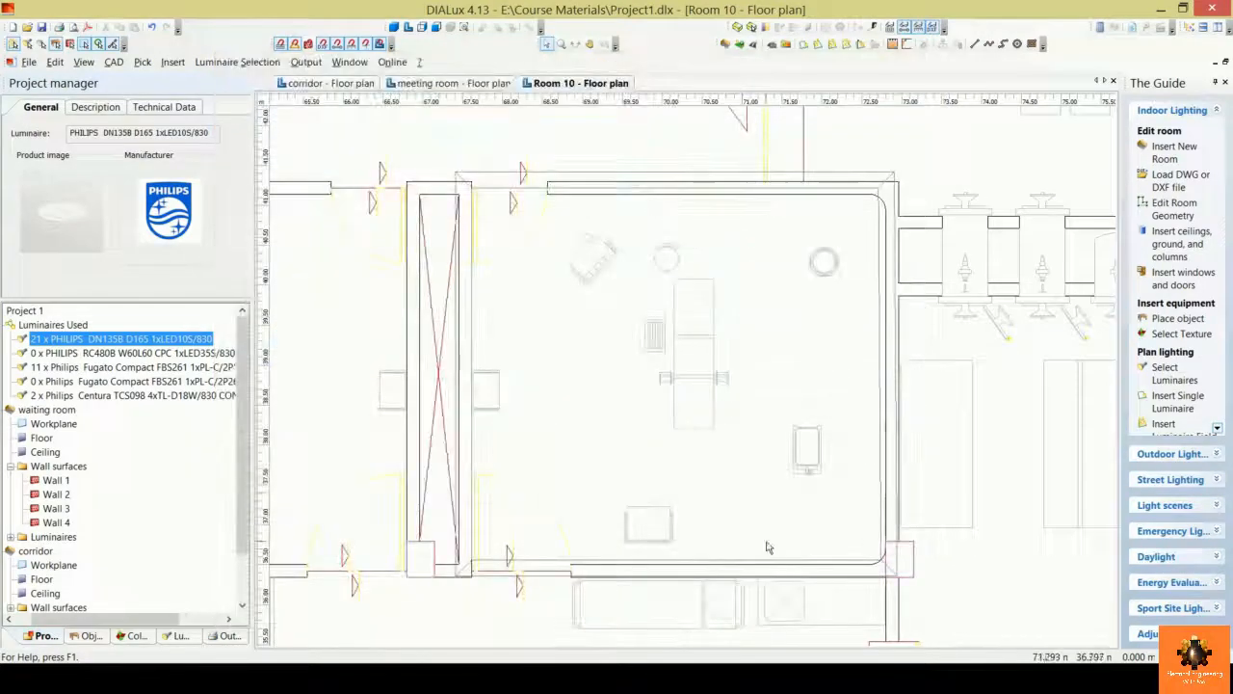
Step: Insert a field arrangement of RC480B W60L60 CPC luminaires in Room 10, with 2 rows of 2 luminaires each
right_click(753, 366)
mouse_move(857, 372)
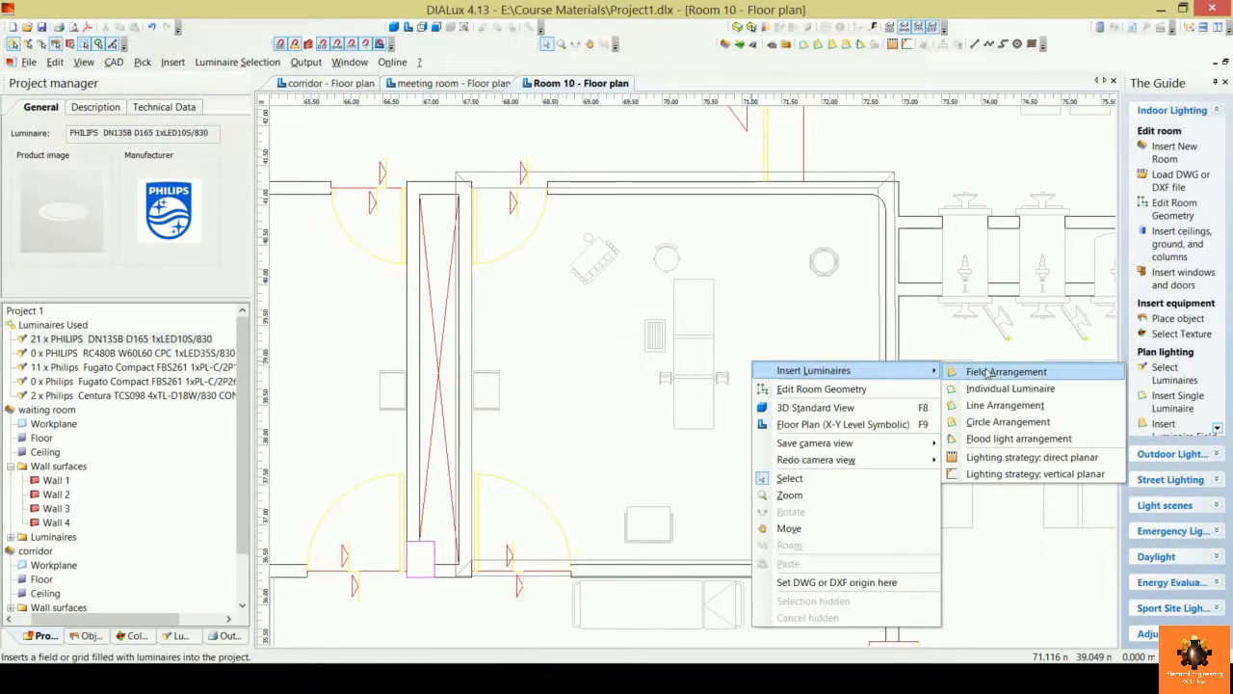
left_click(1019, 376)
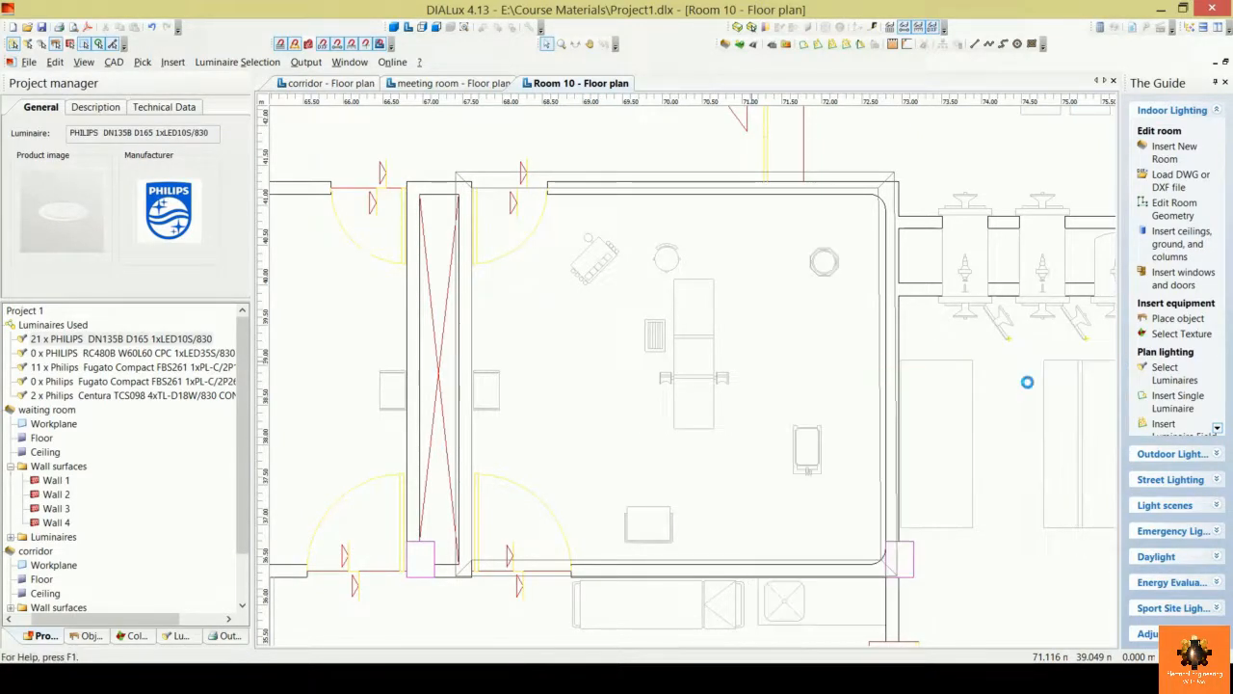
left_click(207, 128)
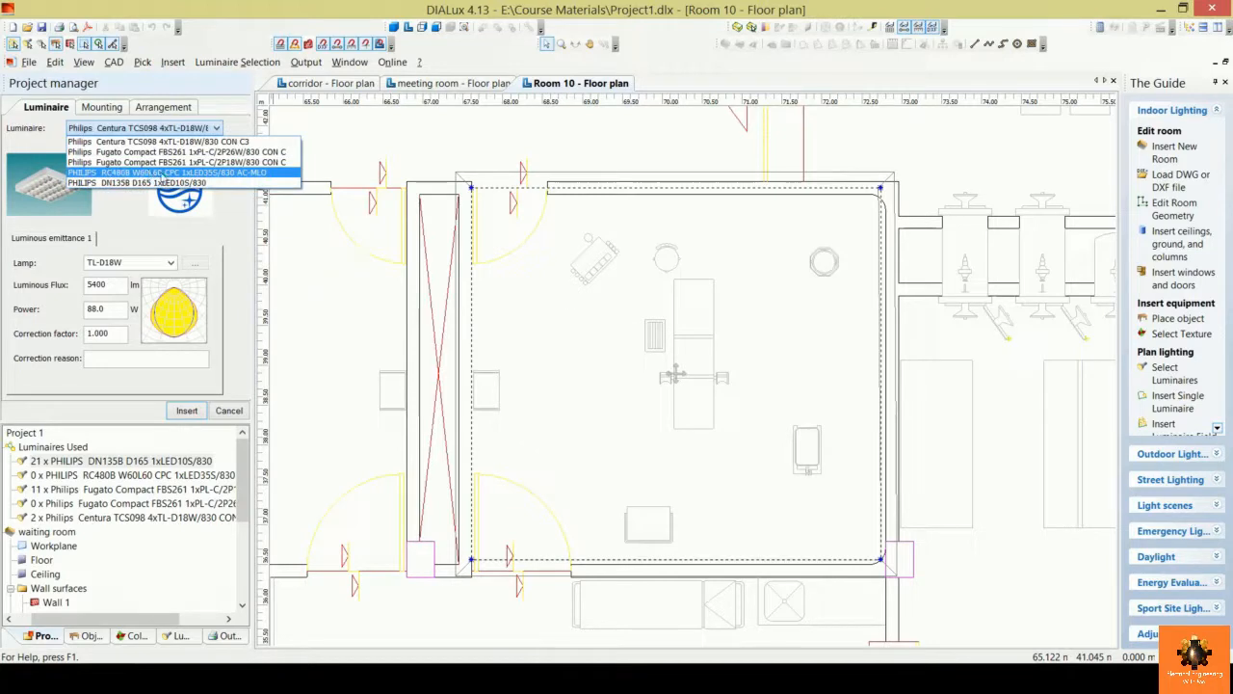
left_click(183, 174)
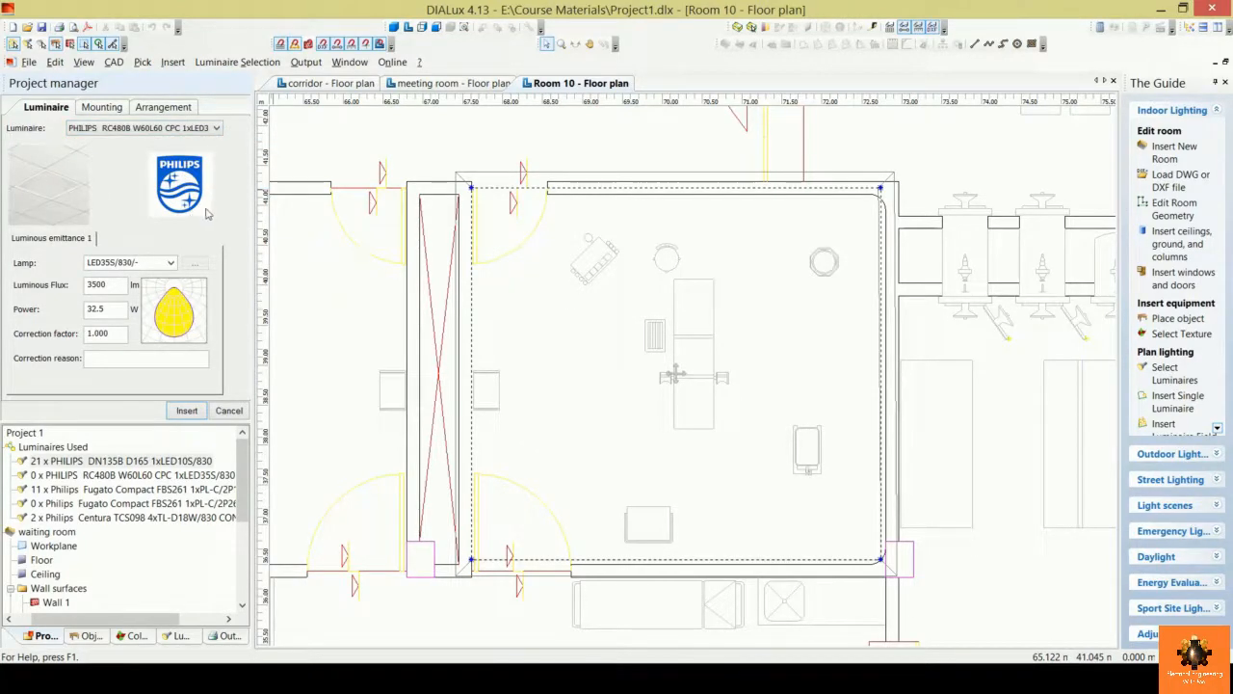
left_click(101, 107)
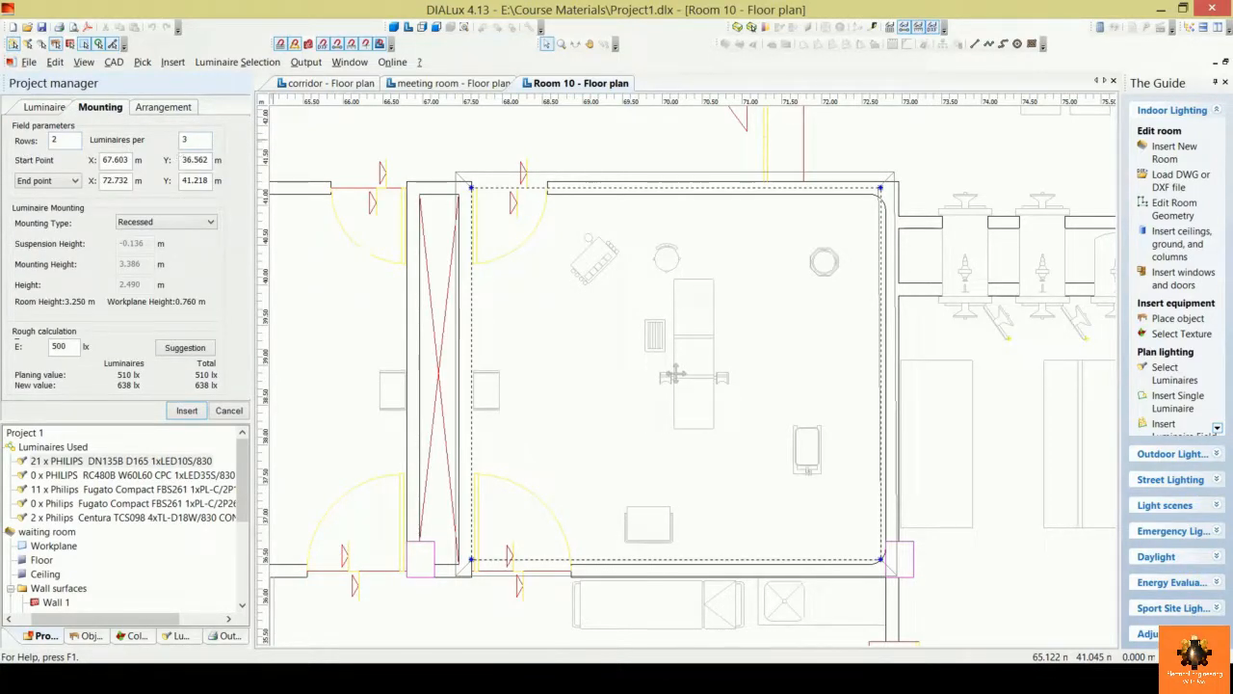
double_click(200, 139)
type("2")
left_click(186, 410)
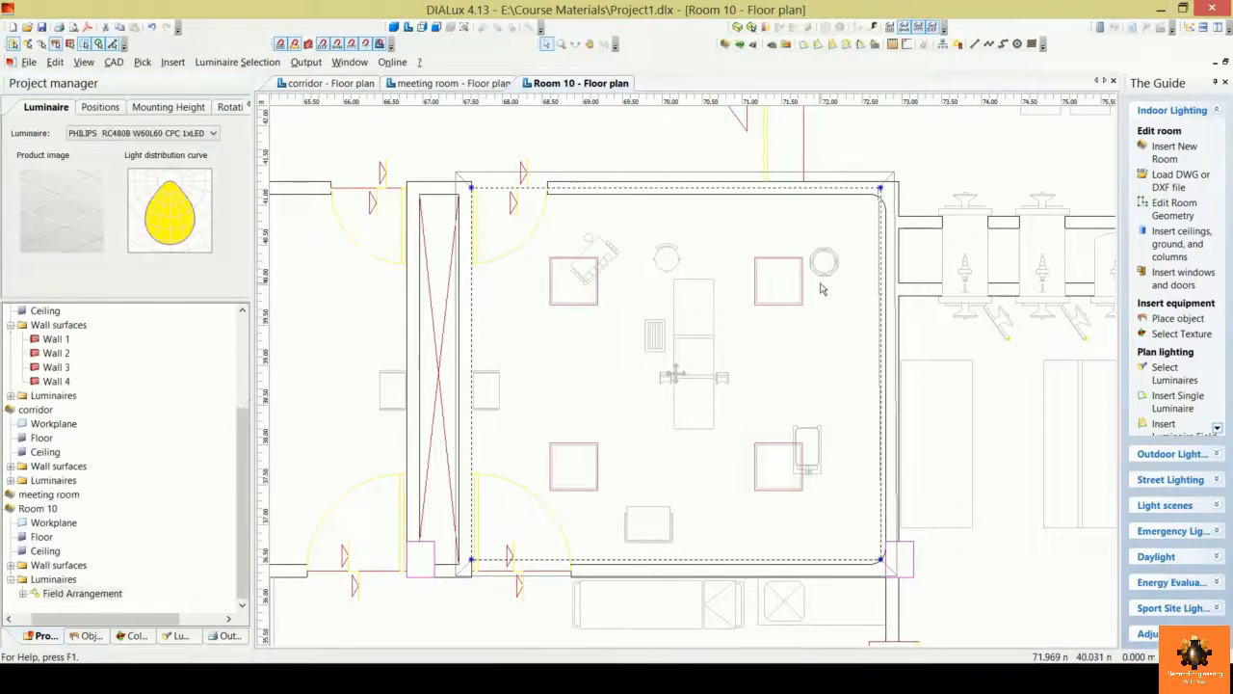
scroll(815, 325, "up", 1)
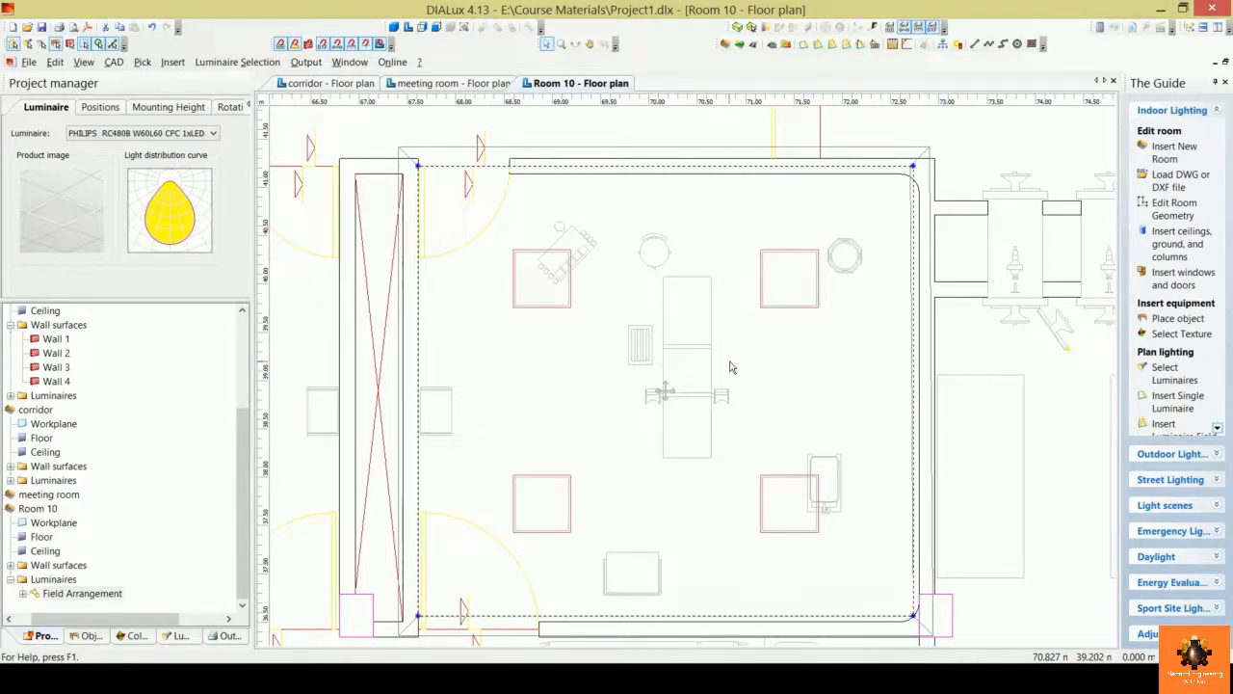
left_click(771, 369)
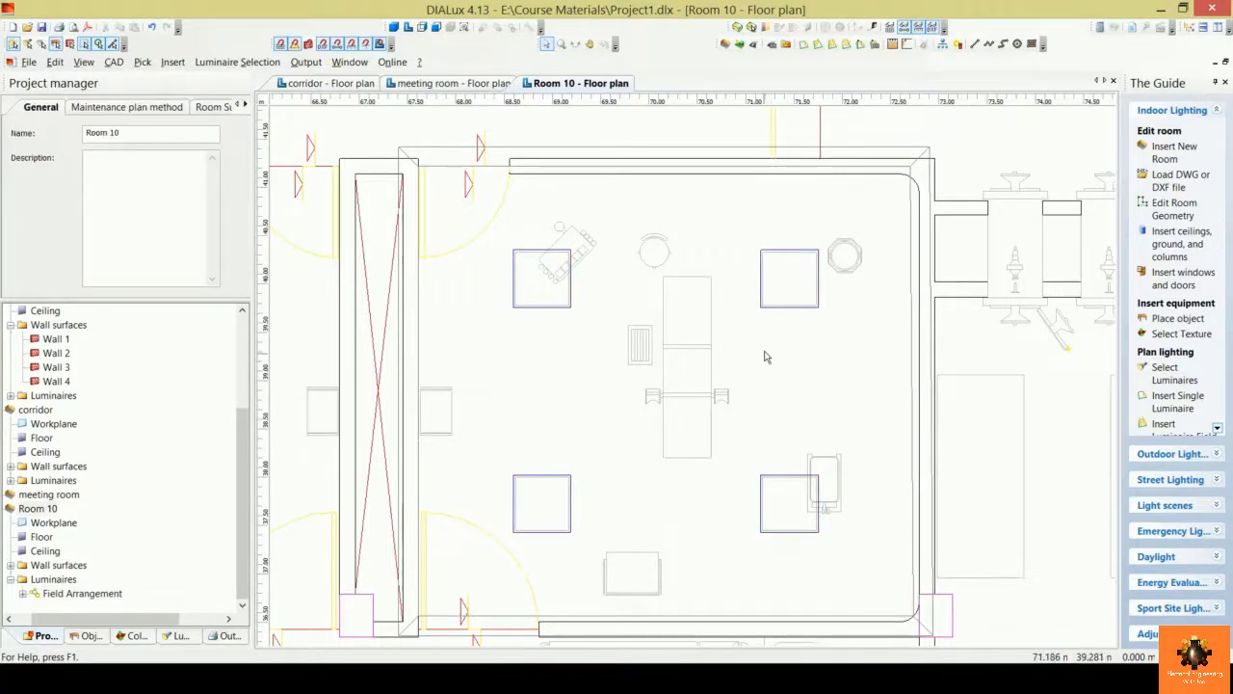
Step: Insert an individual PHILIPS DN135B D165 1xLED10S/830 luminaire at the default position in the middle of Room 10
right_click(766, 357)
mouse_move(872, 362)
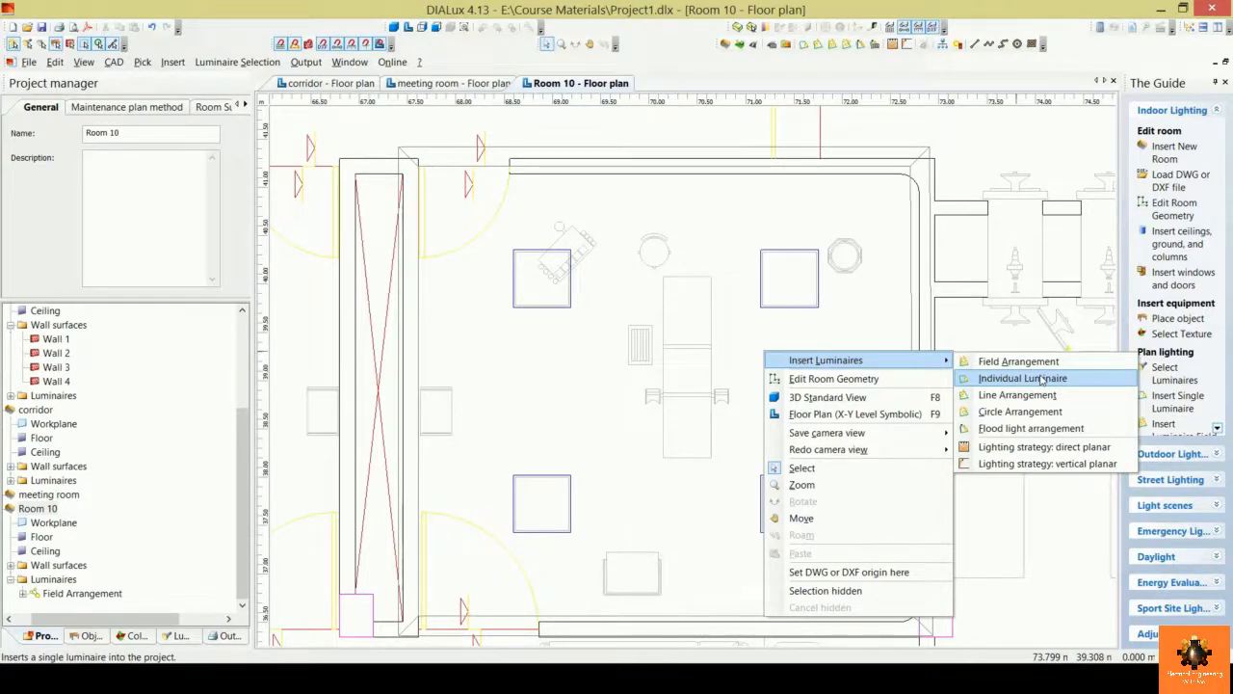
left_click(1044, 379)
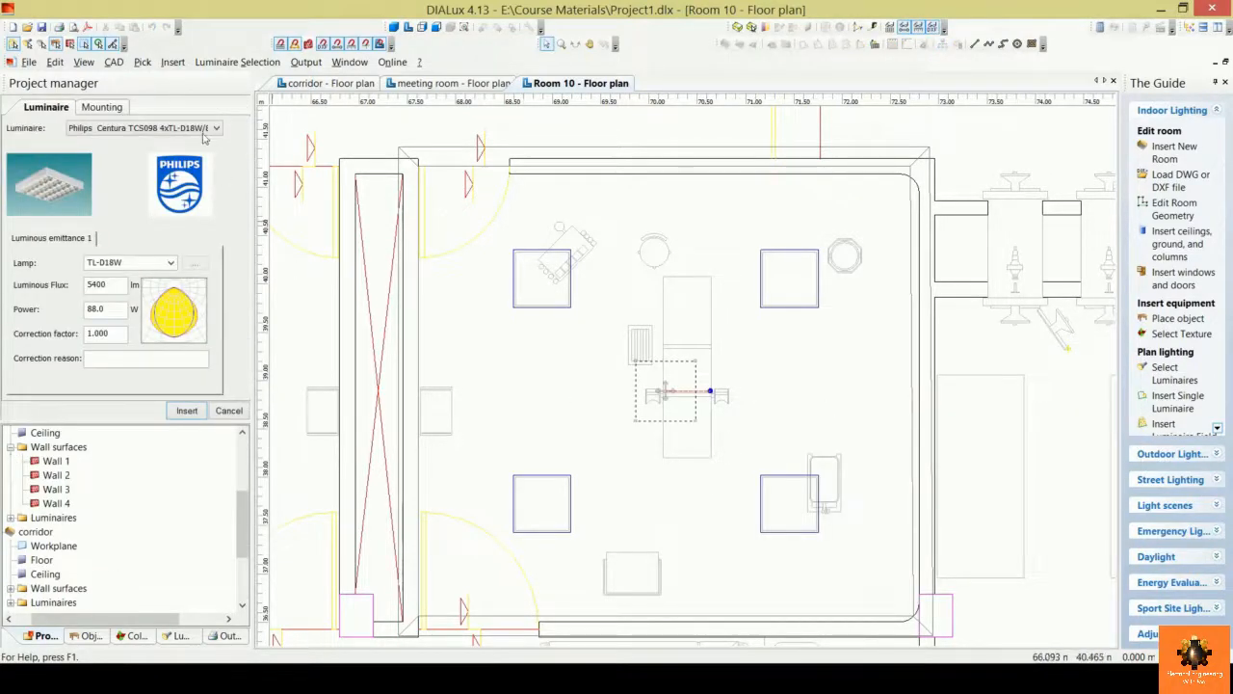
left_click(203, 132)
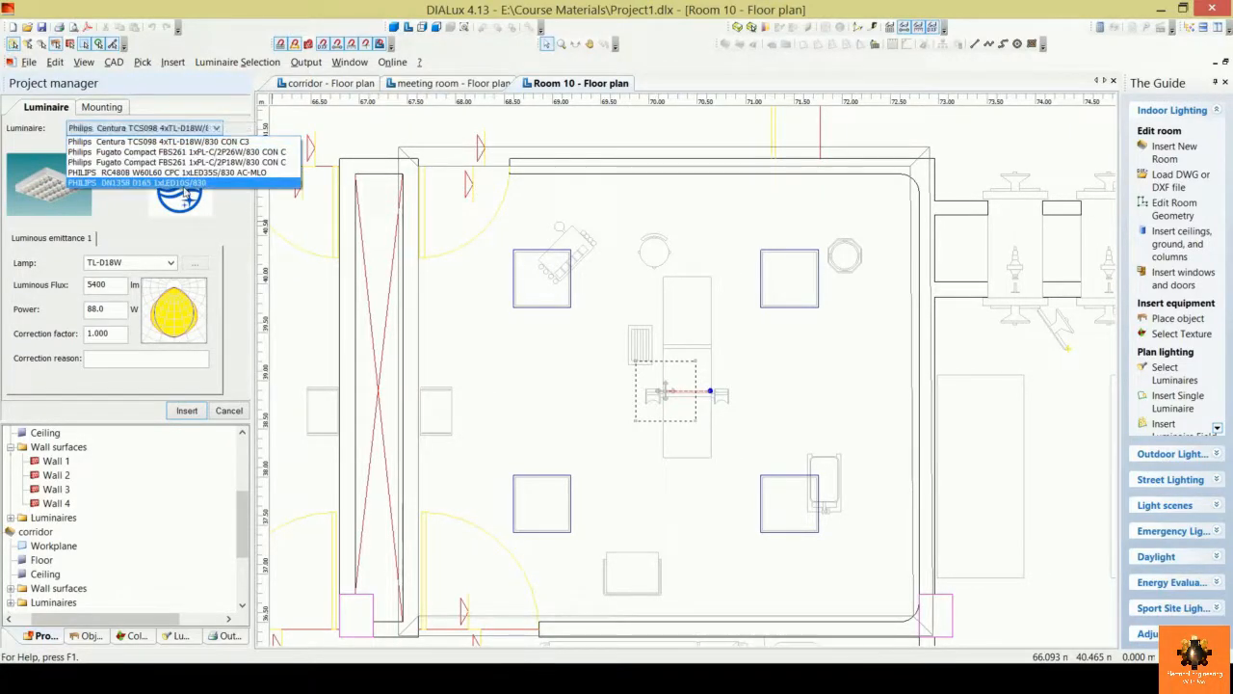
left_click(199, 184)
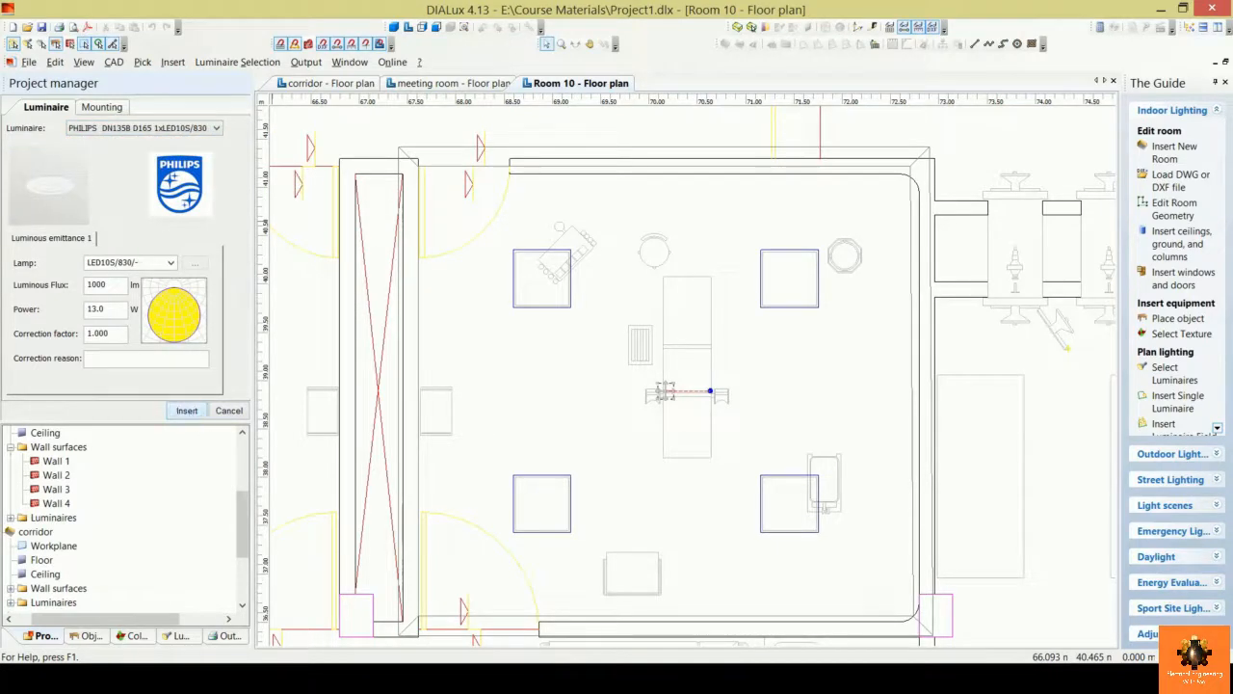
left_click(193, 414)
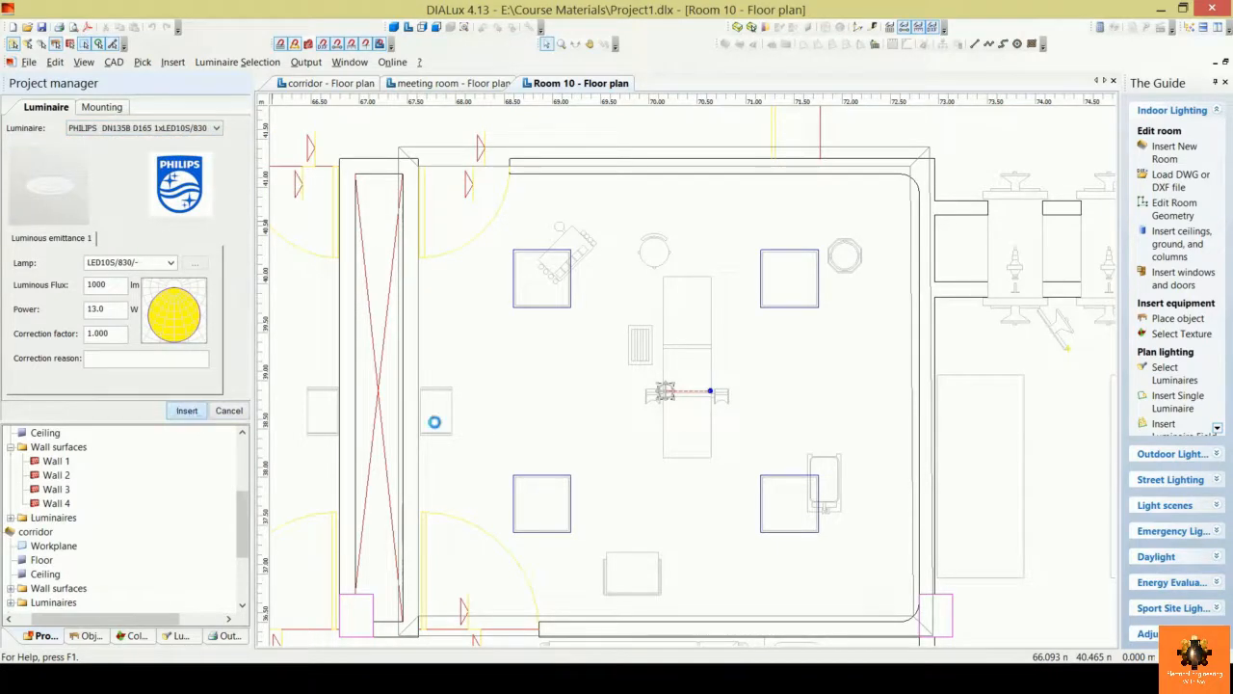
left_click(768, 373)
Step: Copy the central DN135B downlight and place the copy level with it, near the room's right-hand wall
scroll(658, 395, "up", 2)
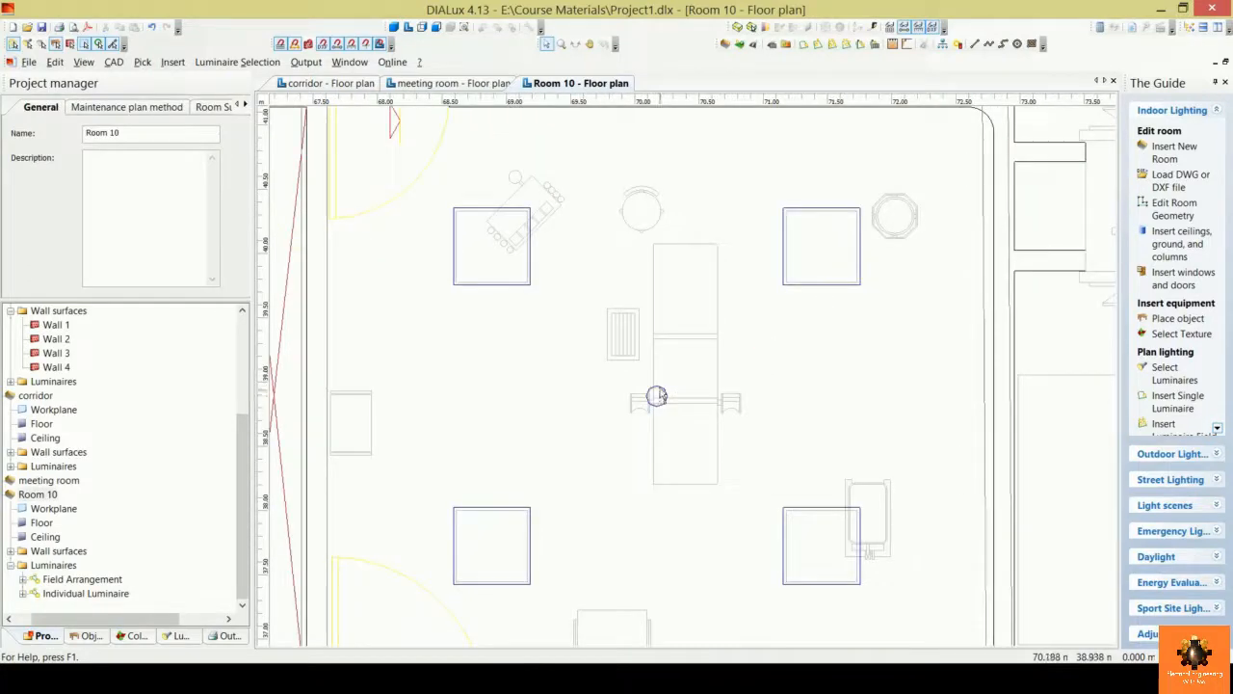
left_click(657, 395)
left_click(768, 373)
left_click(658, 395)
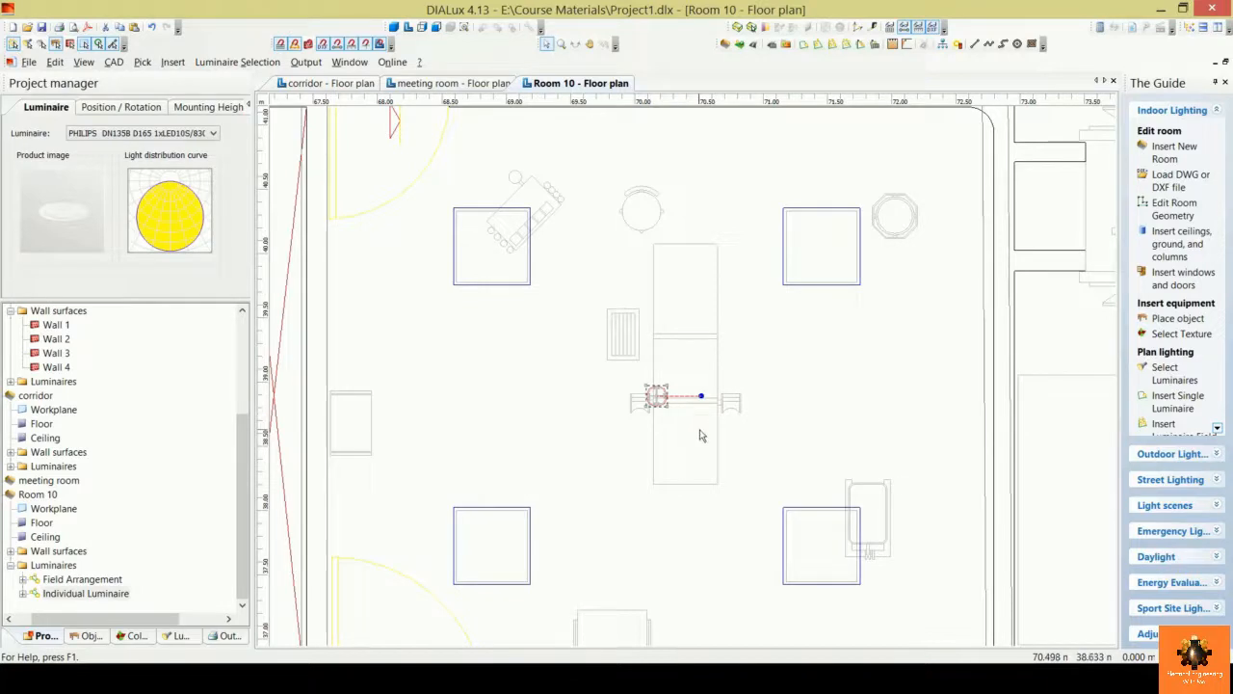
key("ctrl+v")
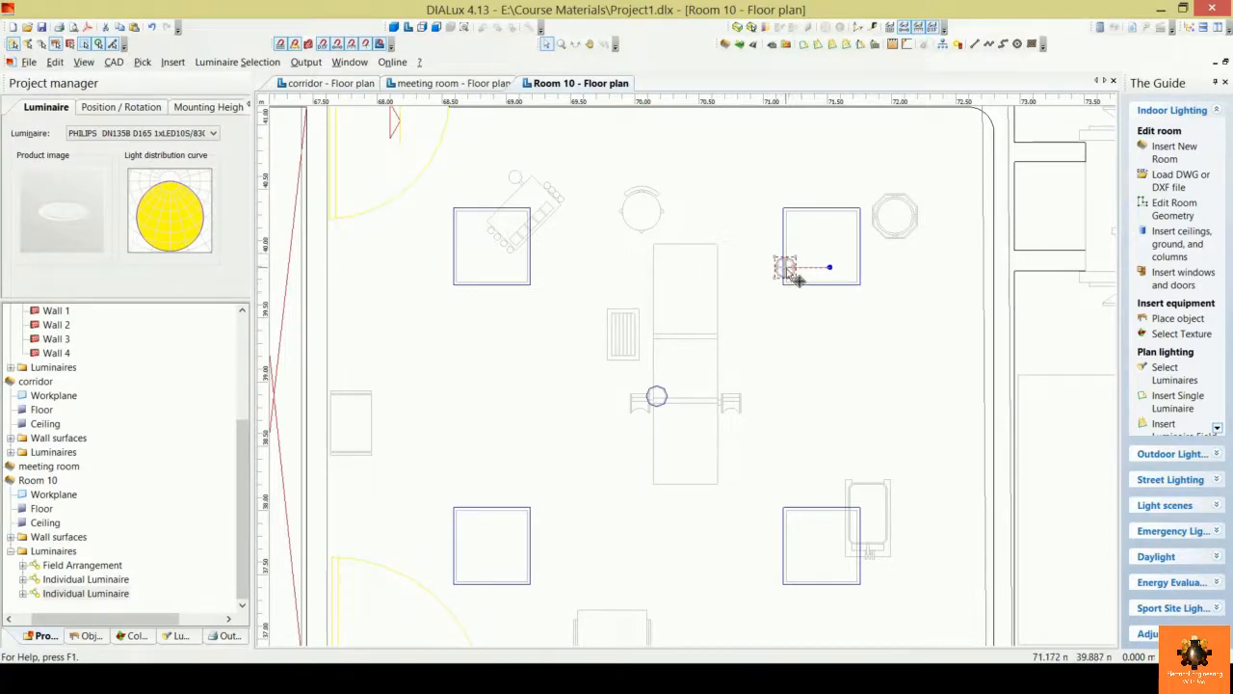
left_click_drag(792, 272, 934, 403)
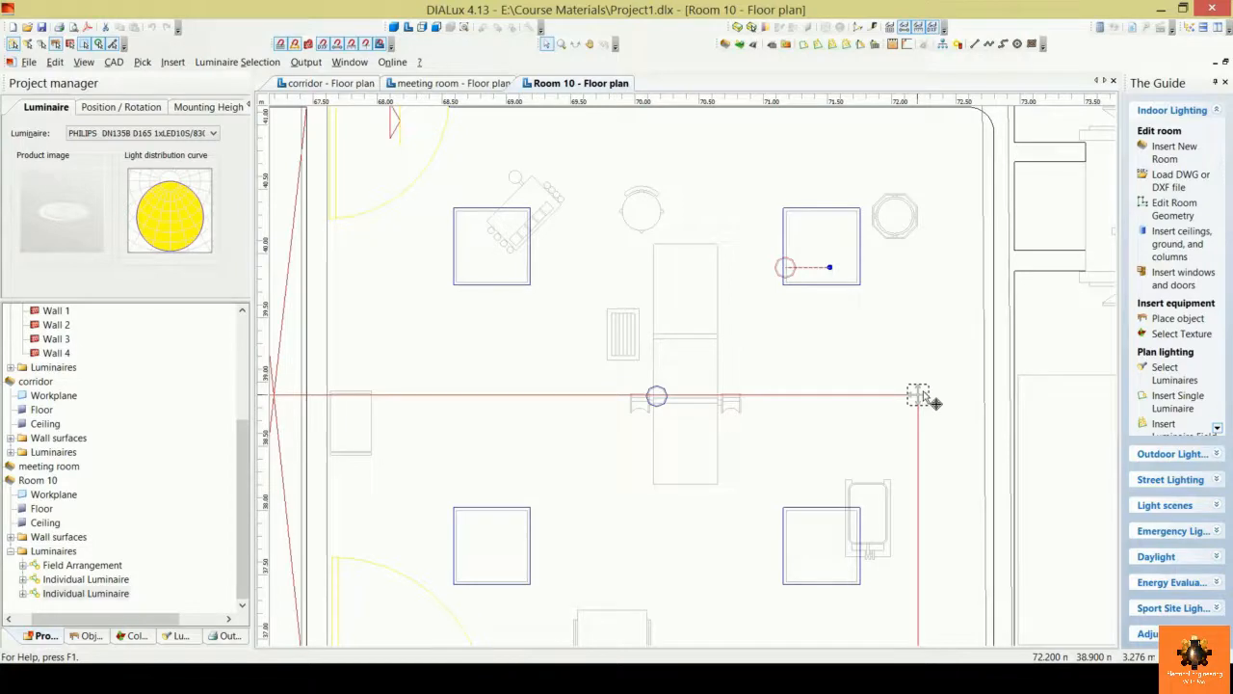
left_click_drag(935, 403, 935, 403)
left_click(911, 348)
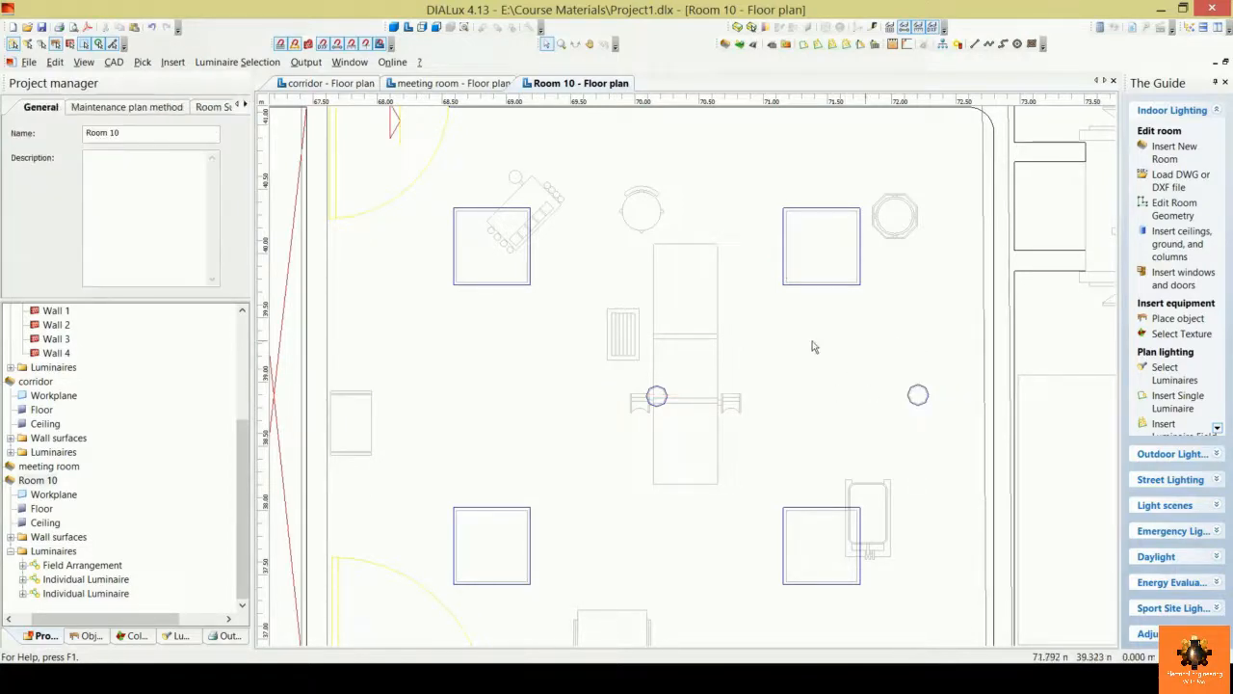
Step: Copy the right-hand downlight and place the copy on the same horizontal line, on the room's left side
left_click(923, 402)
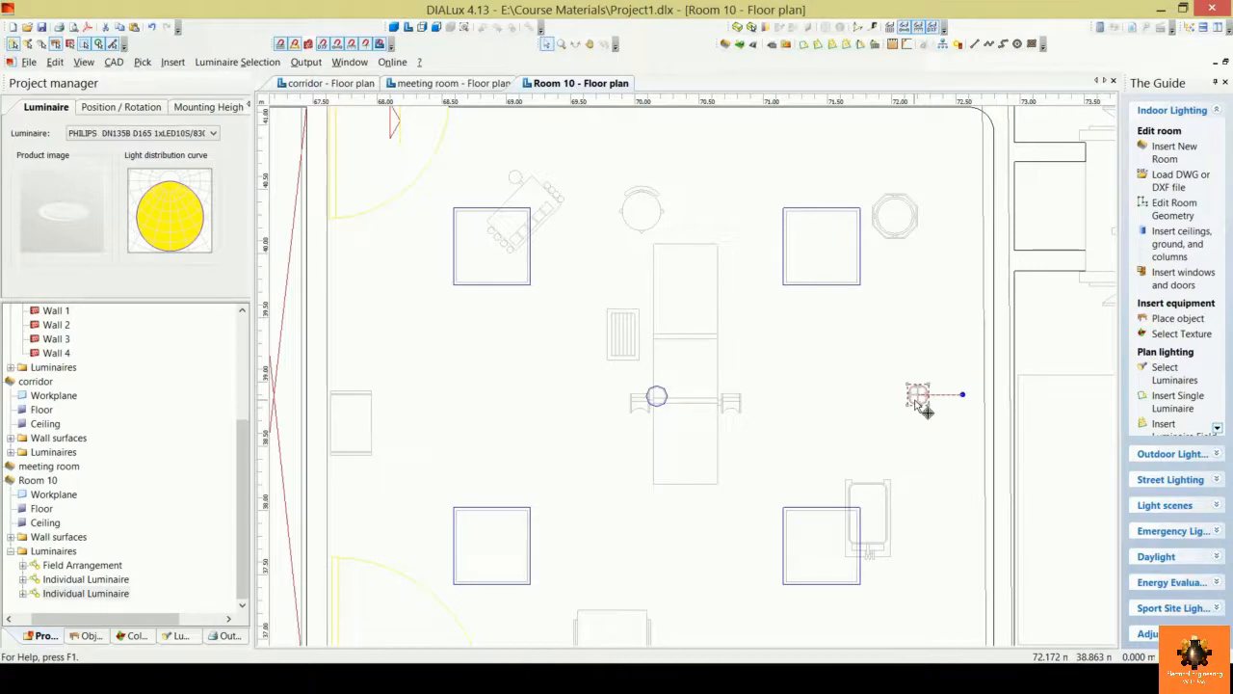
key("ctrl+v")
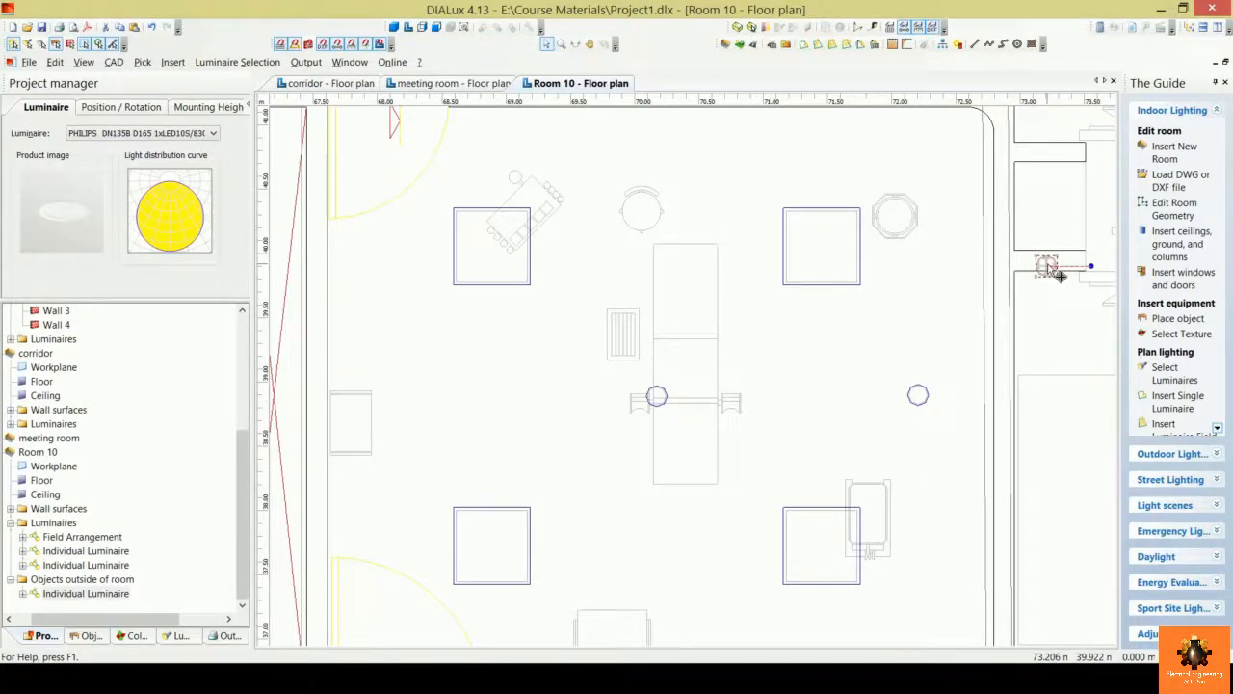
left_click_drag(1058, 276, 442, 402)
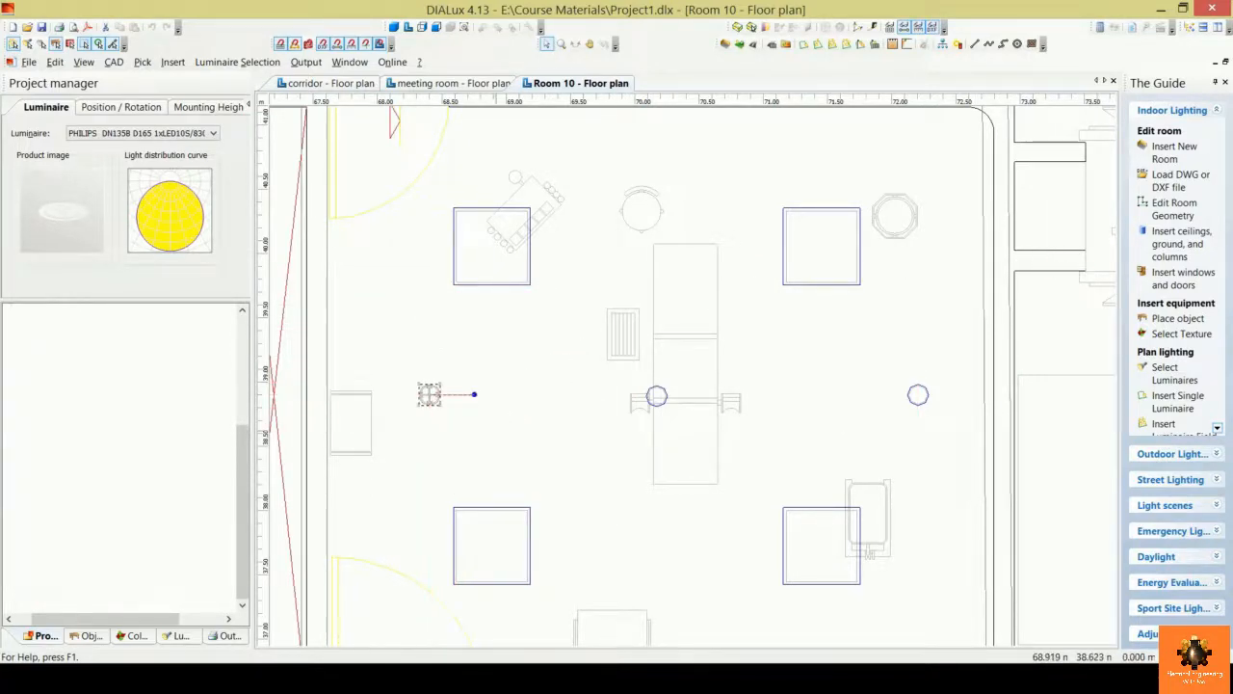
left_click(446, 468)
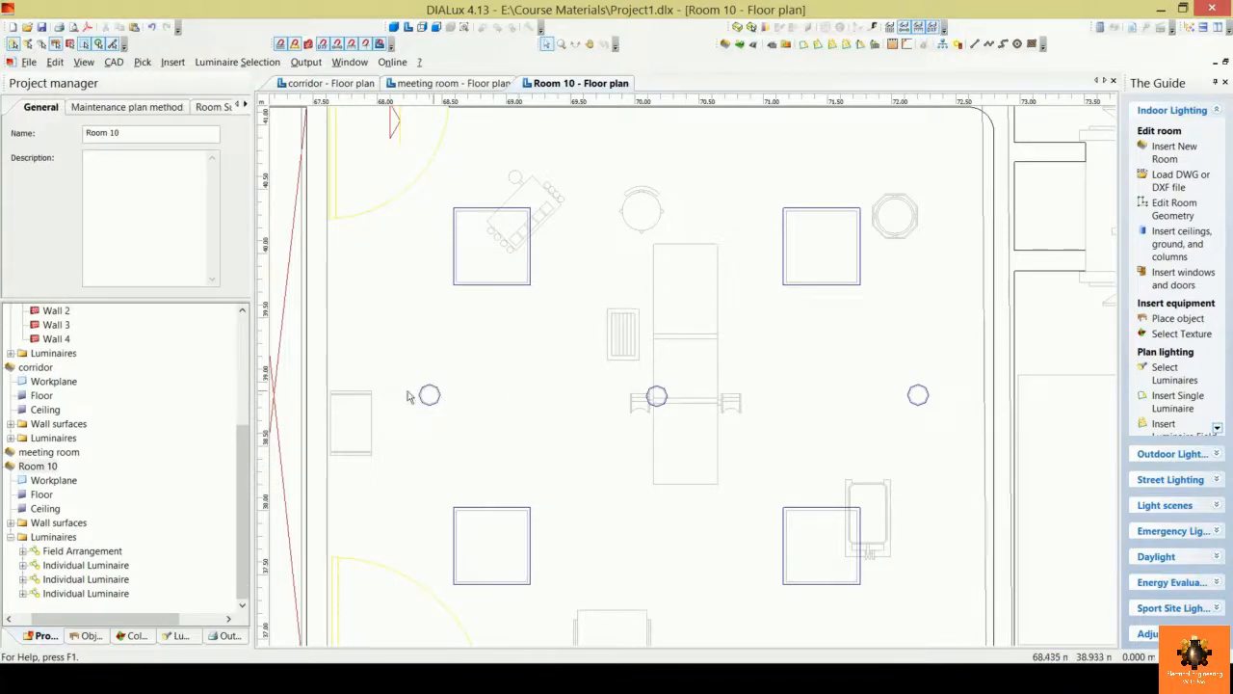
Step: Shift the left downlight slightly outward and adjust the alignment of the middle row with the centre and right downlights
left_click(429, 395)
left_click_drag(427, 395, 411, 391)
left_click(703, 417)
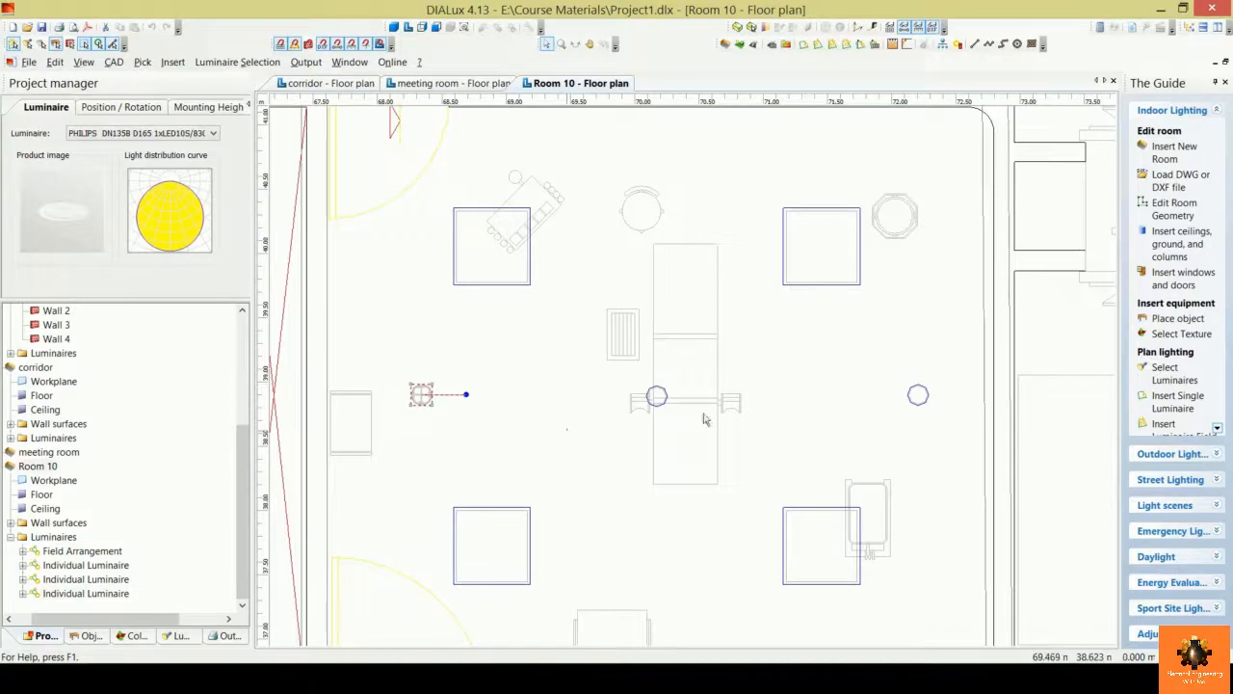
left_click(662, 394)
left_click_drag(679, 403, 672, 396)
left_click(925, 396)
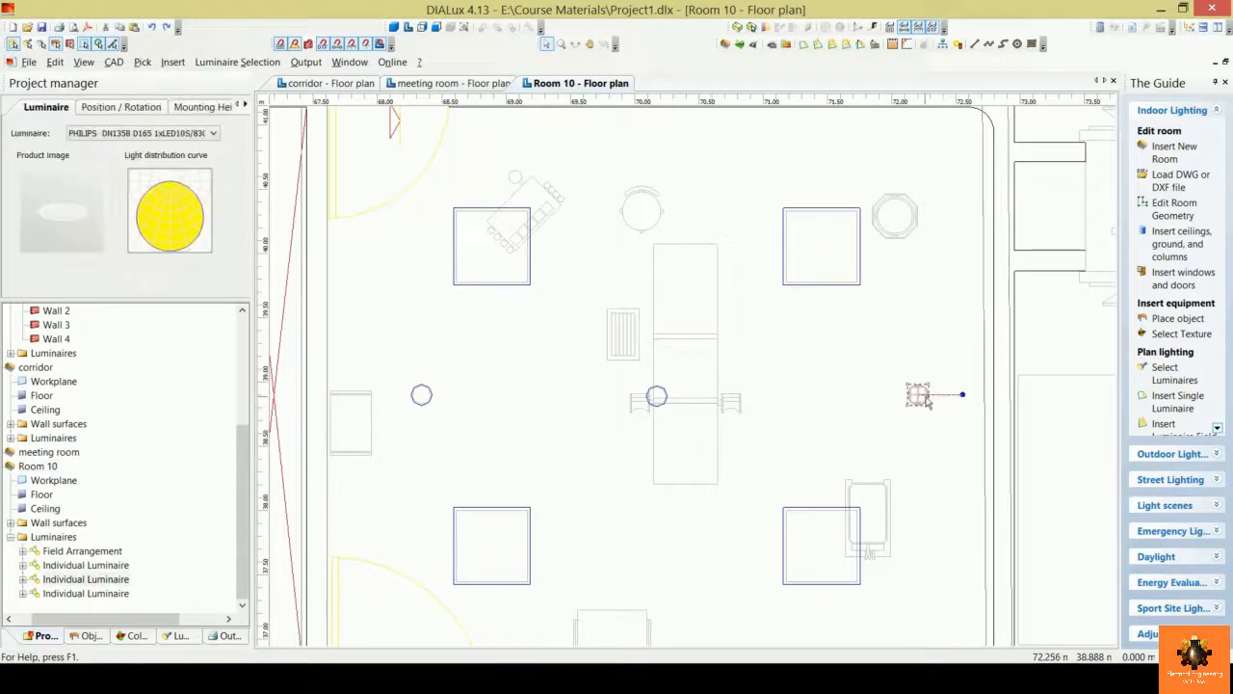
left_click_drag(927, 402, 922, 400)
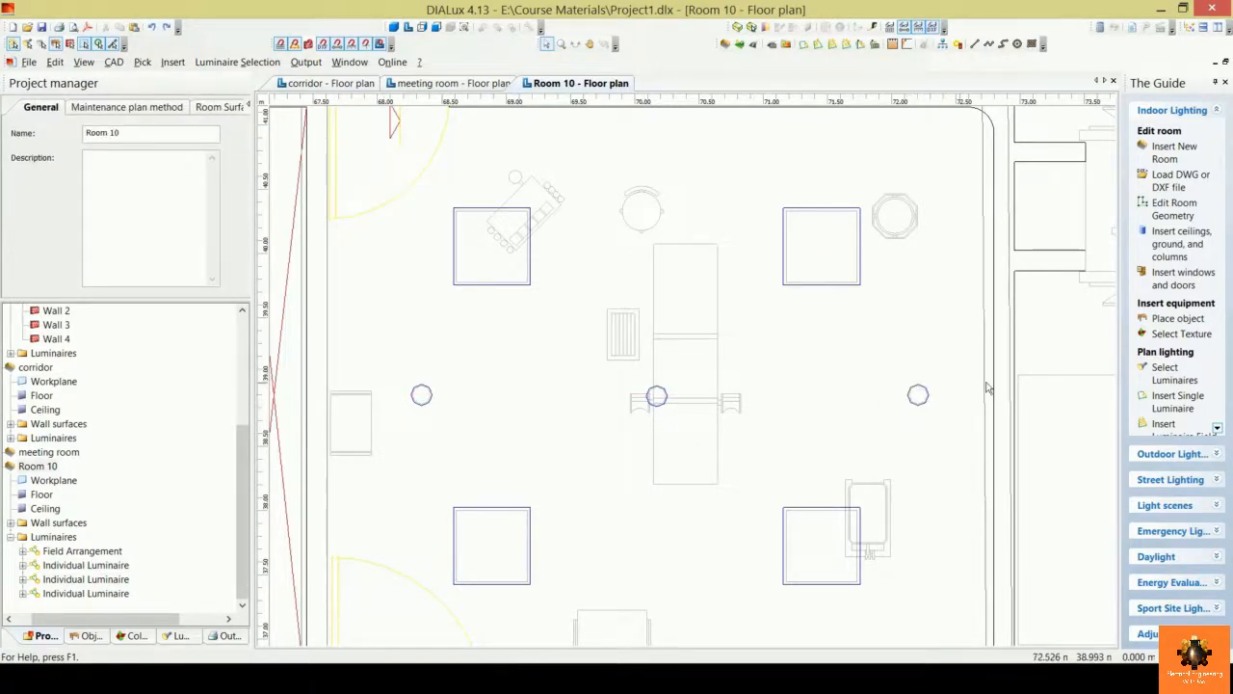
Step: Copy the central downlight and place the copy directly above it in the plan, close to the room's upper wall
left_click(656, 396)
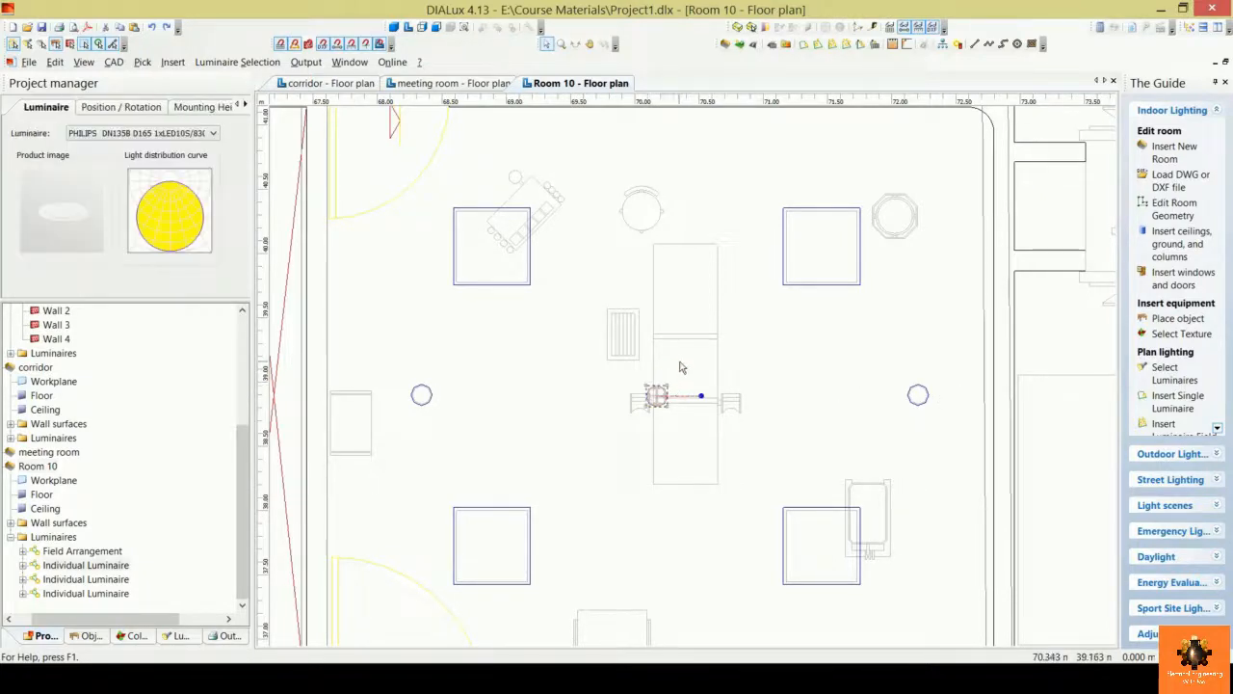
key("ctrl+v")
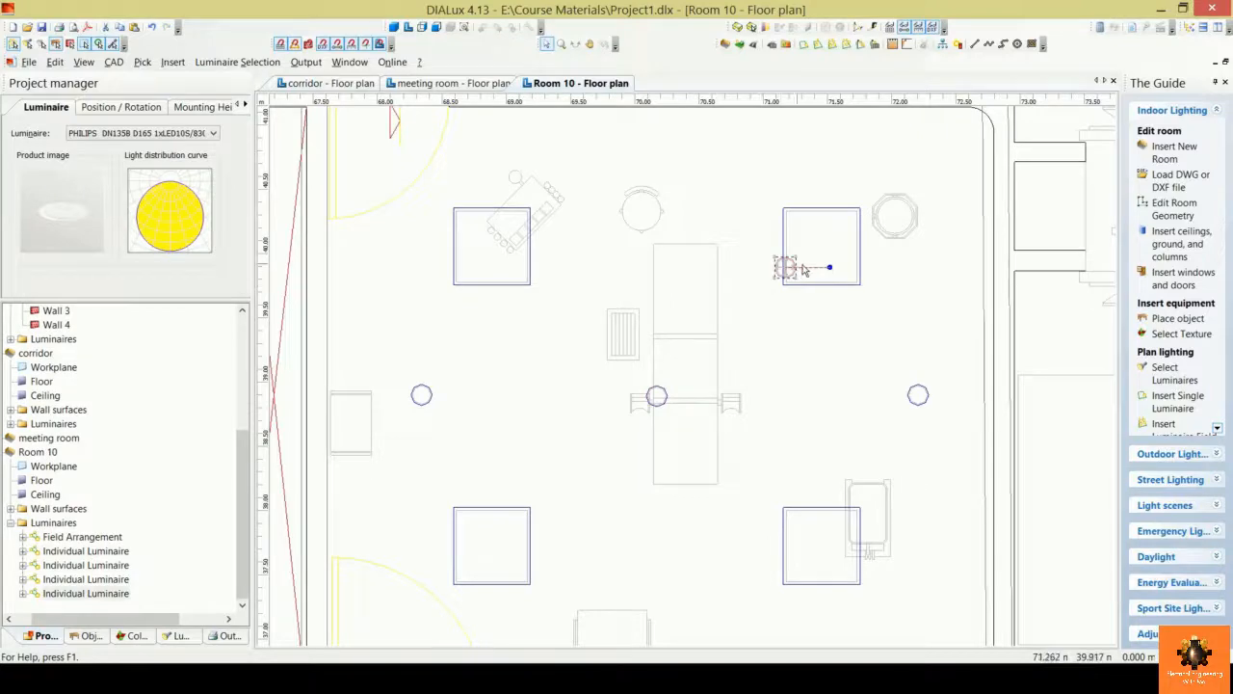
scroll(804, 269, "down", 1)
middle_click_drag(805, 287, 809, 340)
scroll(801, 303, "up", 1)
scroll(785, 233, "up", 1)
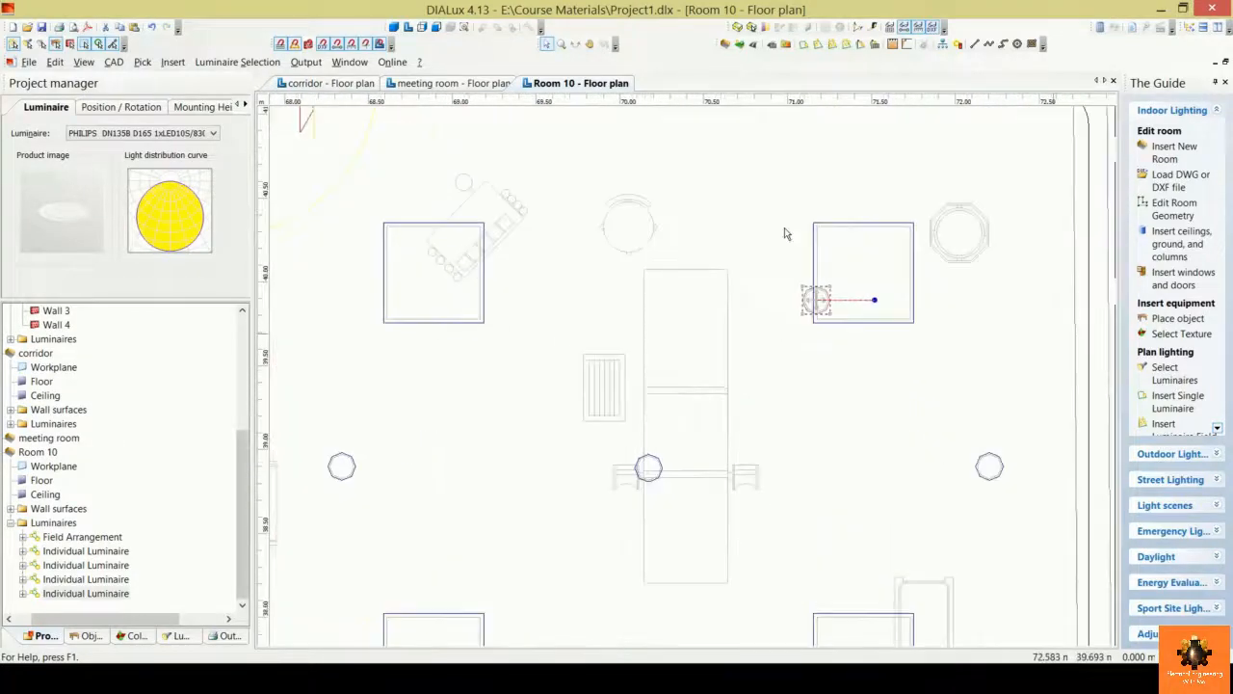
middle_click_drag(784, 233, 740, 362)
left_click_drag(768, 425, 695, 125)
scroll(611, 261, "up", 1)
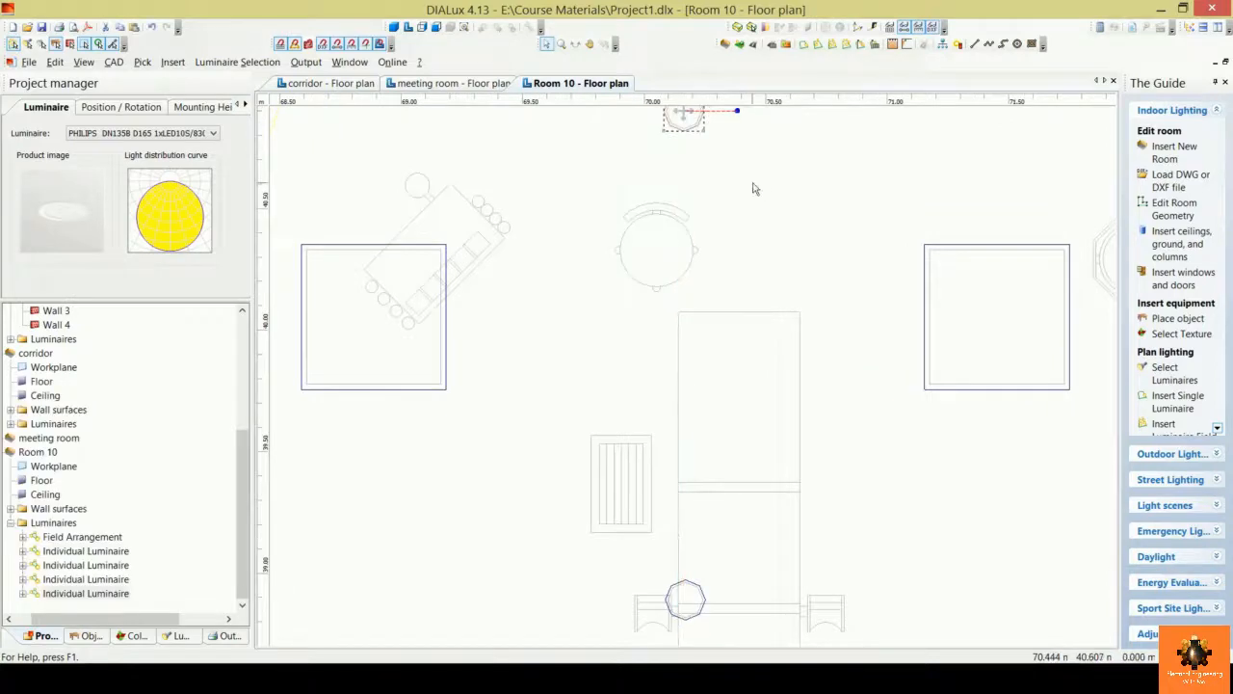
scroll(771, 248, "down", 3)
scroll(761, 255, "up", 1)
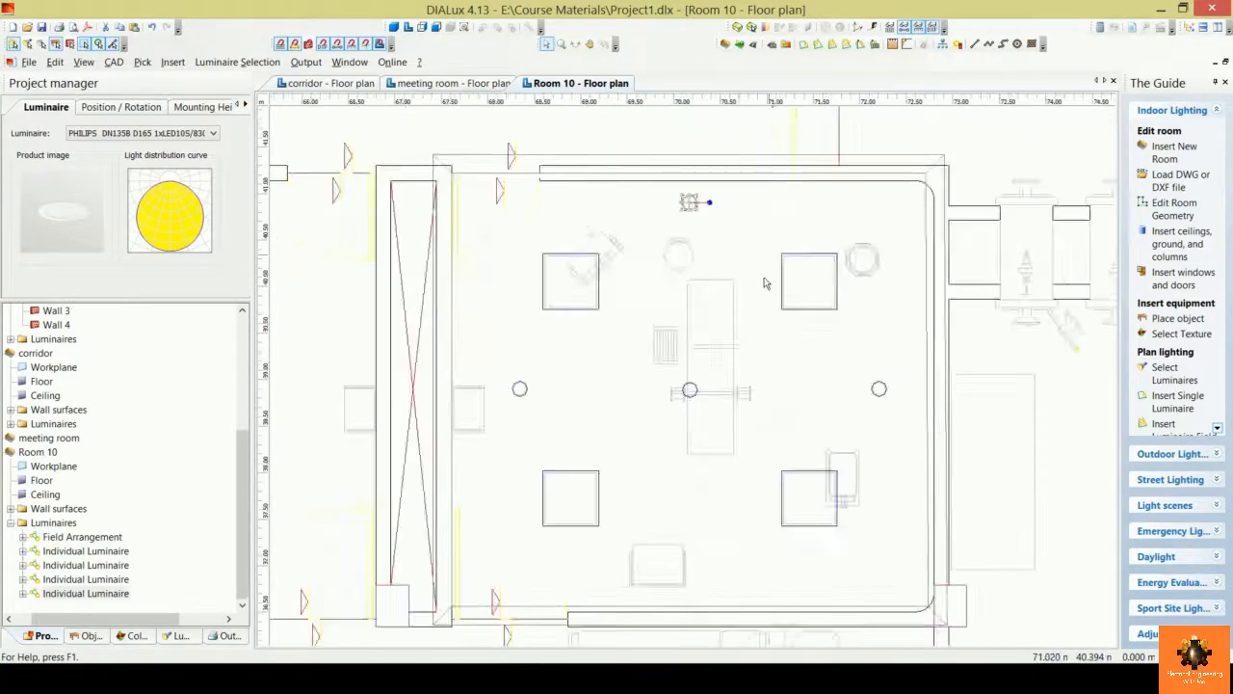
Step: Copy the central DN135B downlight and place the copy directly below it in the plan, close to the room's lower wall
left_click(743, 353)
scroll(829, 323, "up", 2)
middle_click_drag(828, 317, 822, 392)
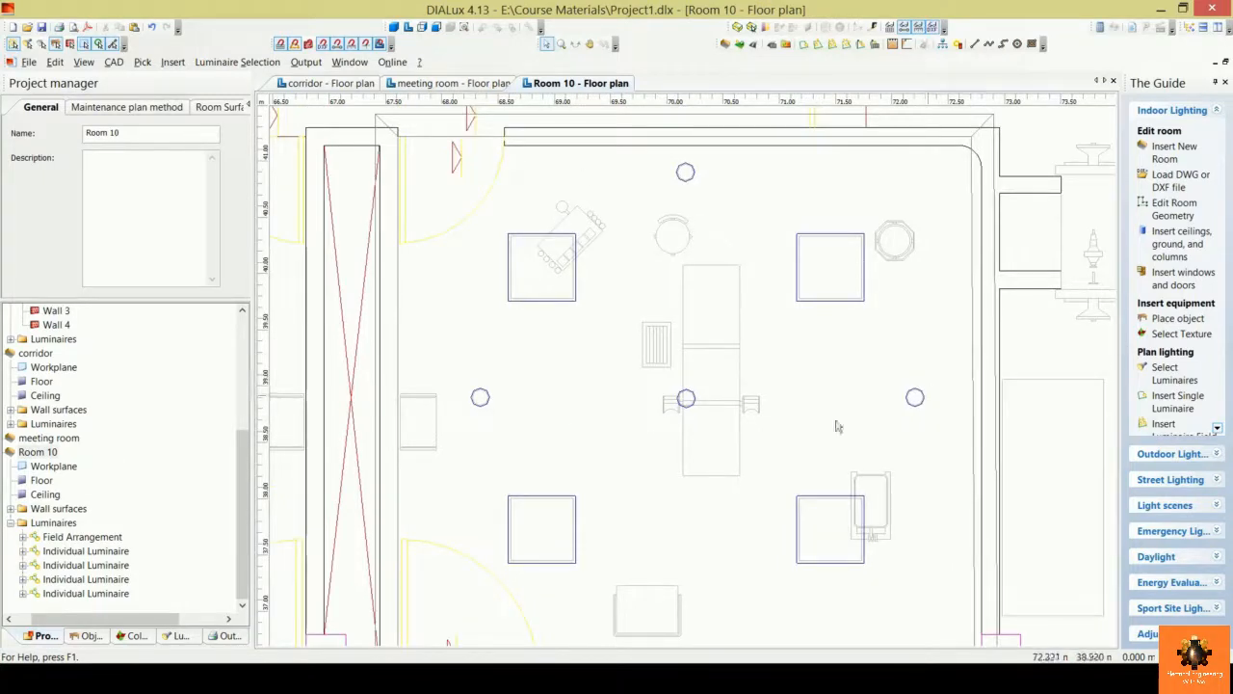
left_click(690, 400)
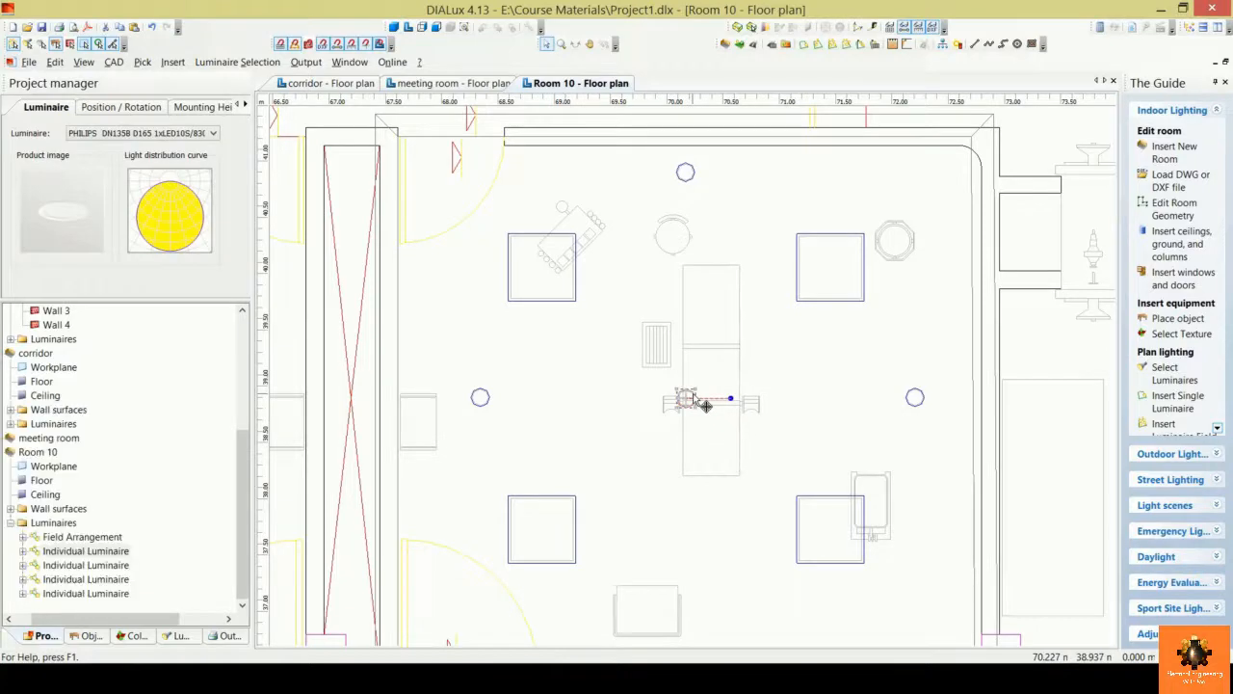
key("ctrl+c")
key("ctrl+v")
scroll(775, 360, "down", 1)
middle_click_drag(782, 331, 786, 217)
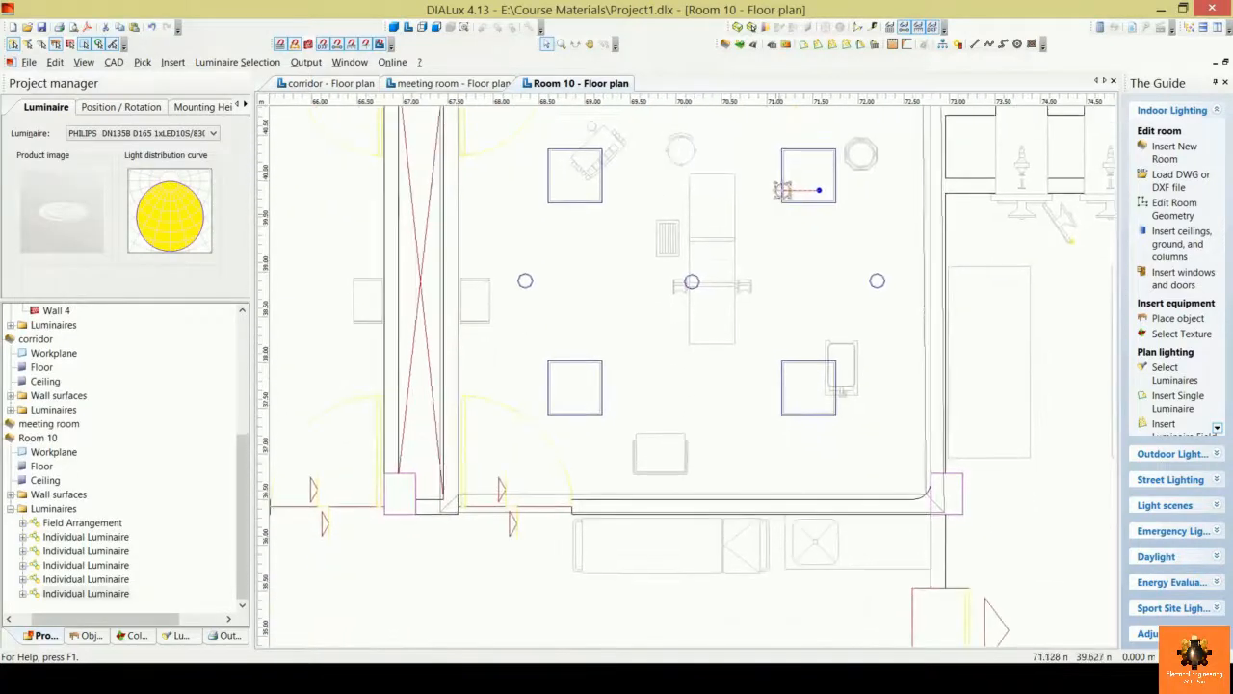
left_click_drag(783, 189, 695, 436)
middle_click_drag(760, 266, 740, 322)
scroll(740, 356, "down", 2)
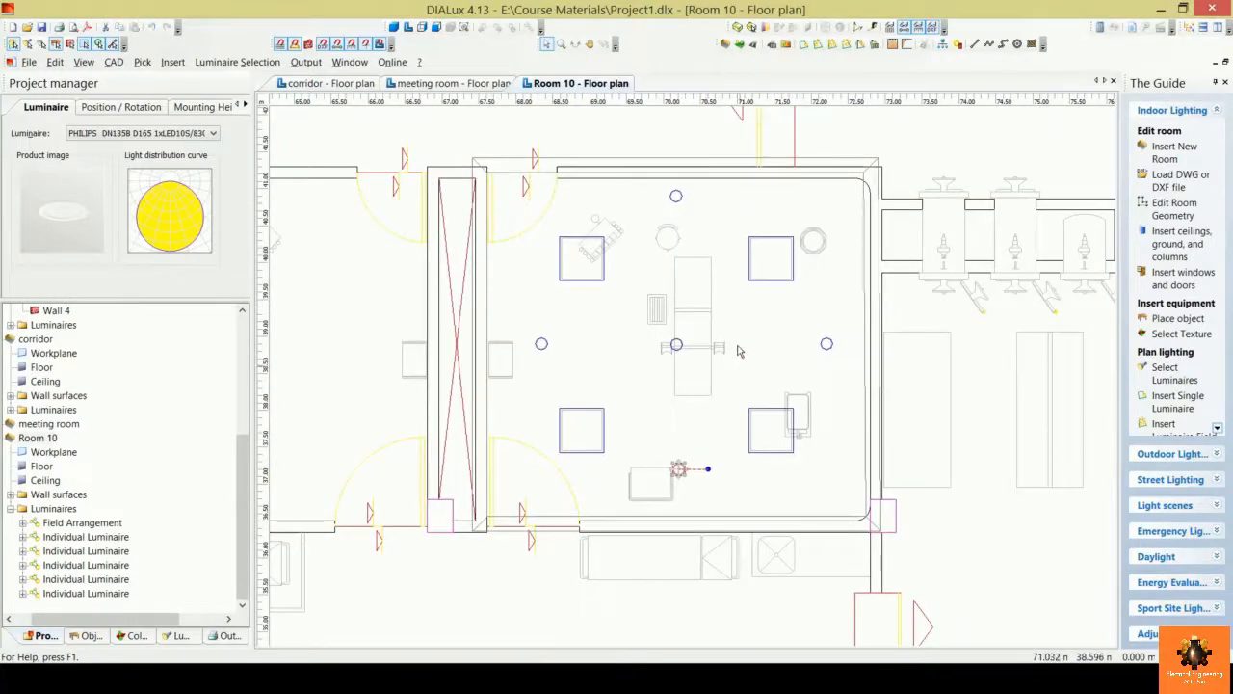
left_click(738, 350)
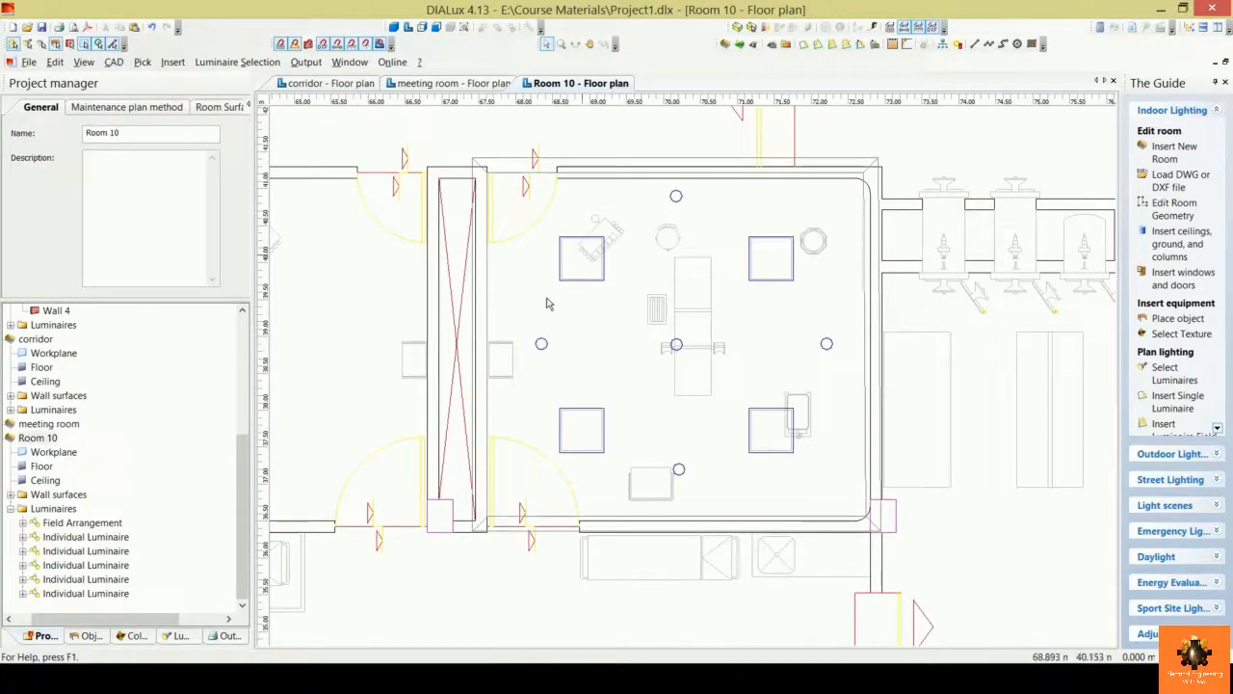
Step: Run the standard calculation for Room 10 only, with its luminaires included in the calculation
scroll(607, 313, "up", 1)
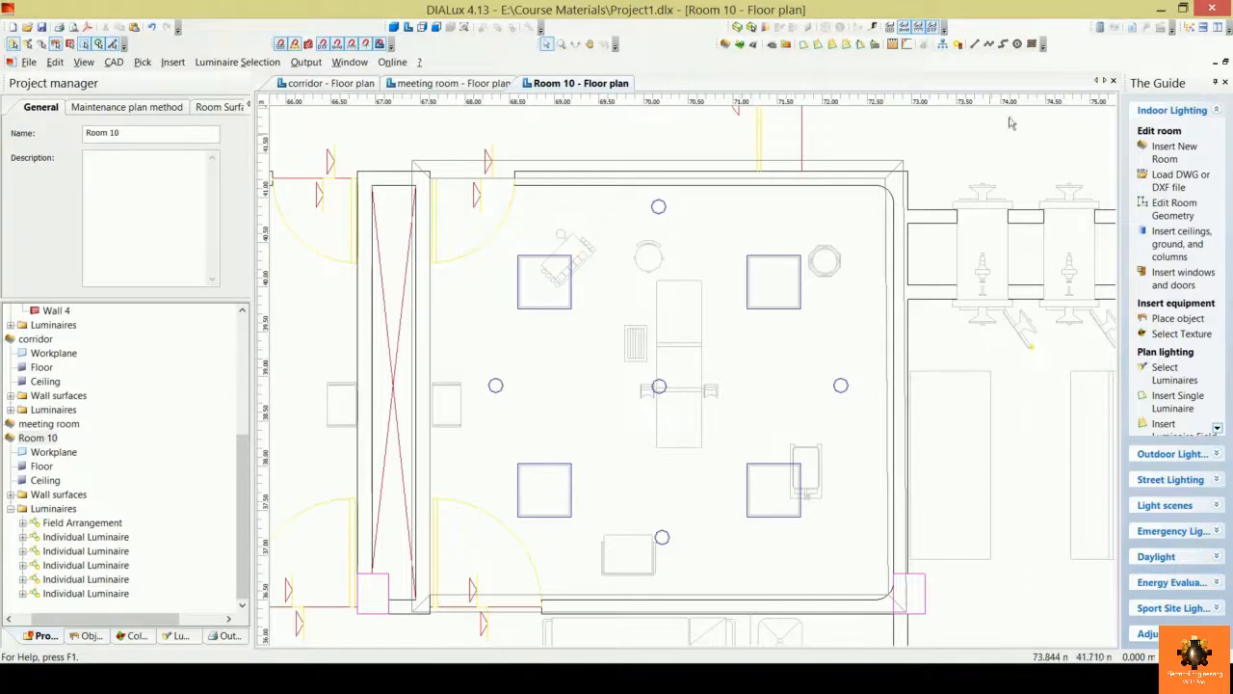
left_click(1102, 29)
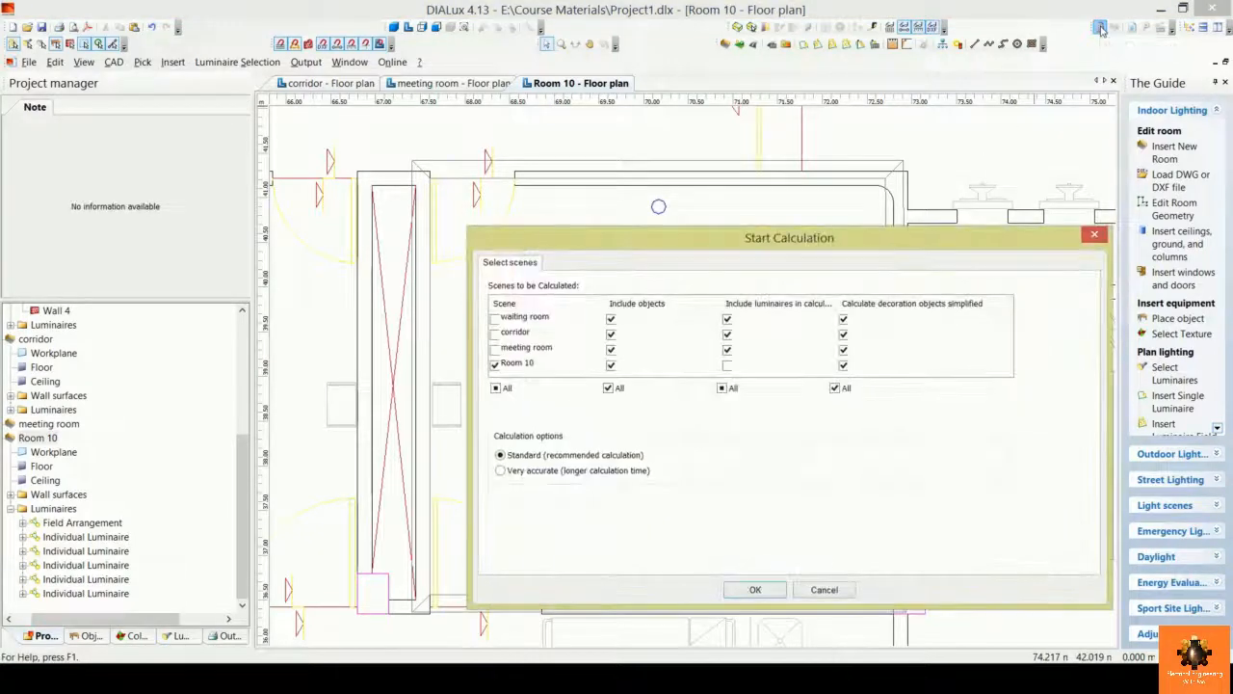
left_click(728, 366)
left_click(729, 368)
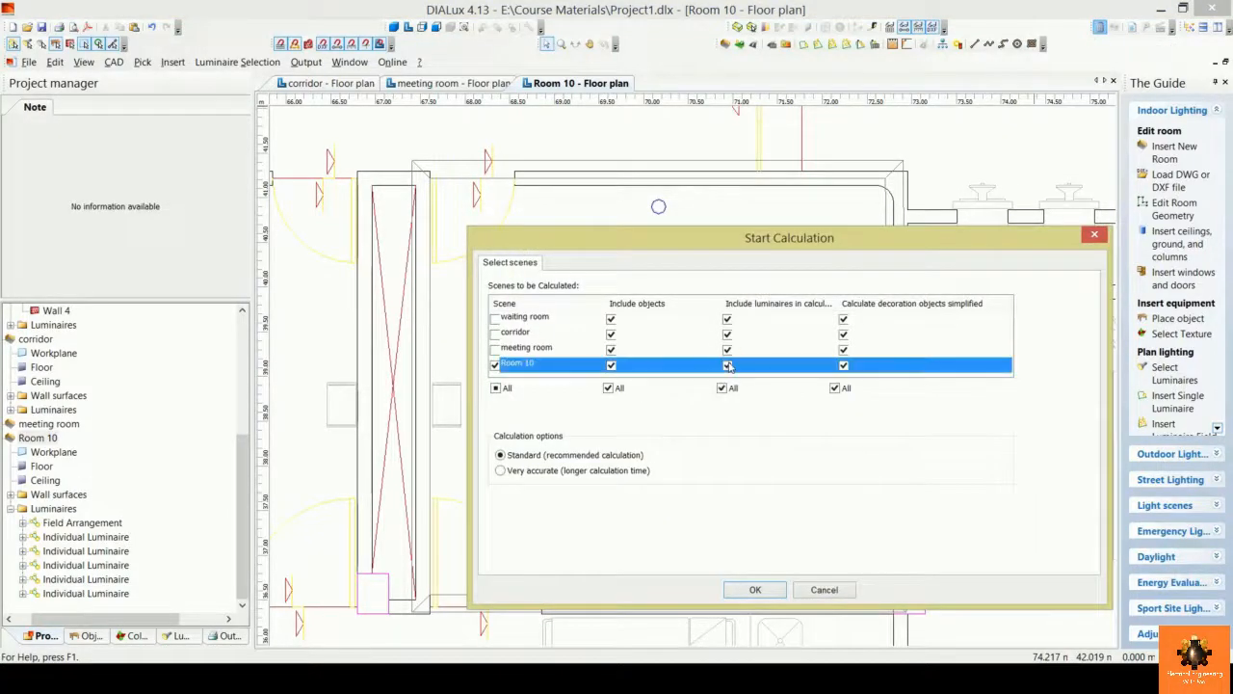
left_click(755, 592)
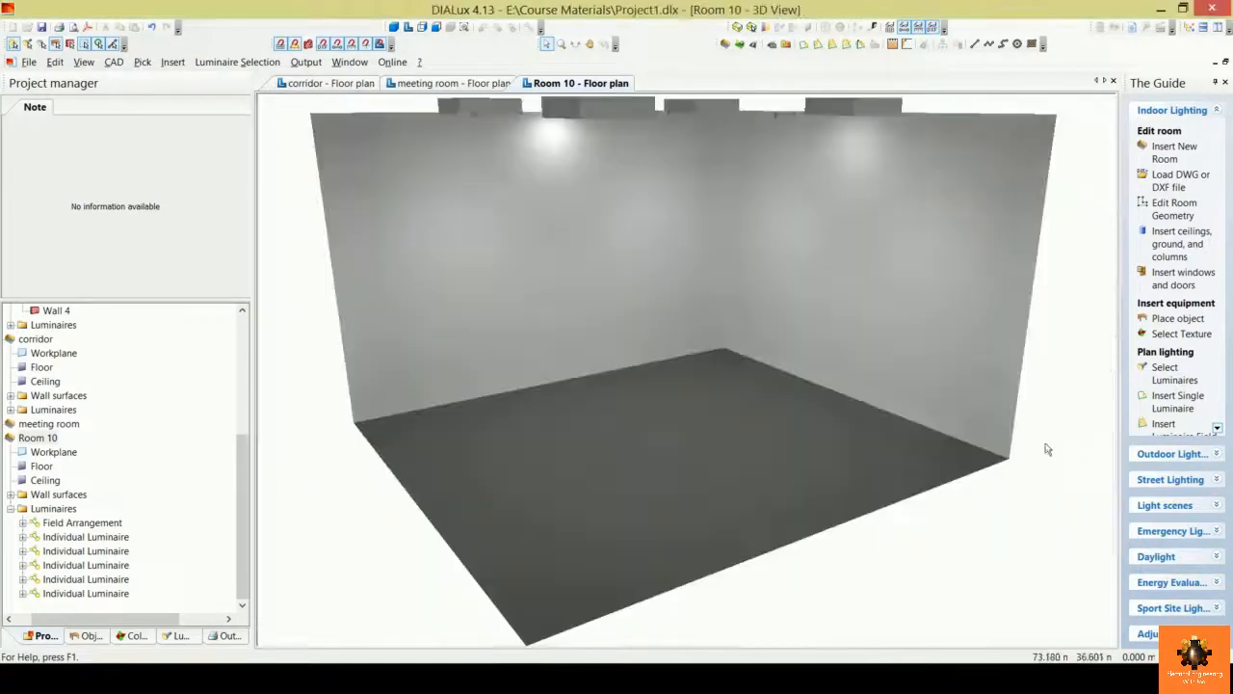
Step: Rename Room 10 as "operation room"
left_click(45, 438)
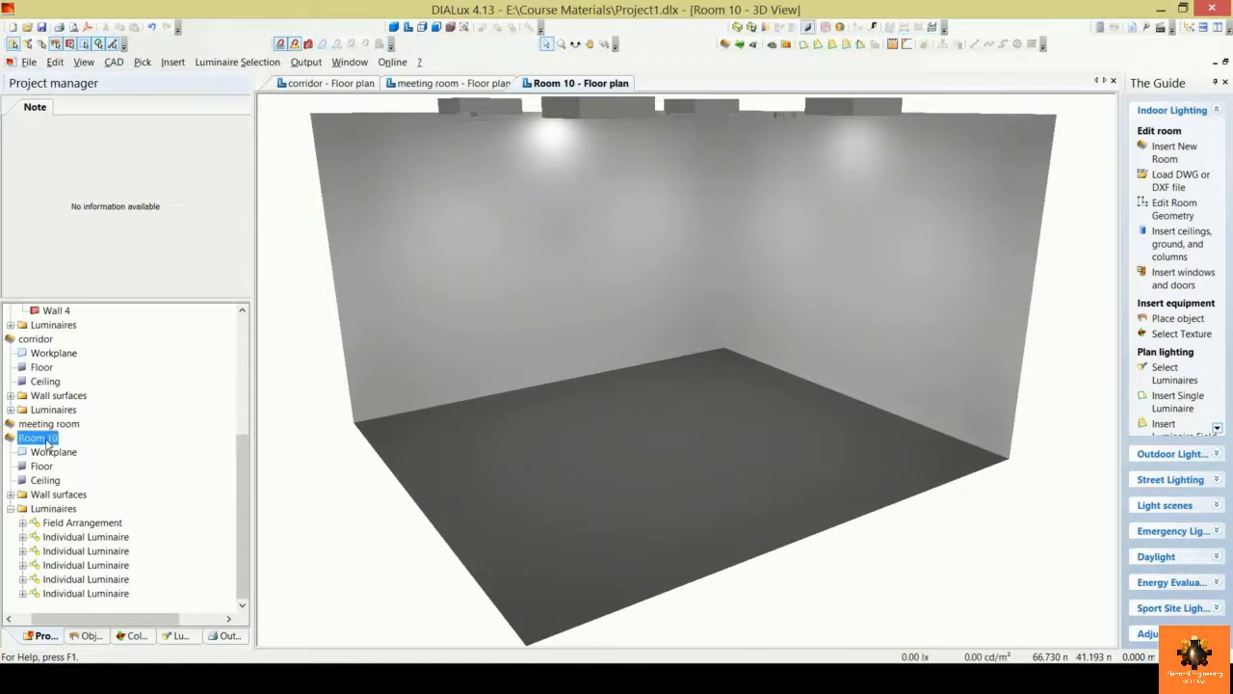
left_click(45, 438)
key("BackSpace")
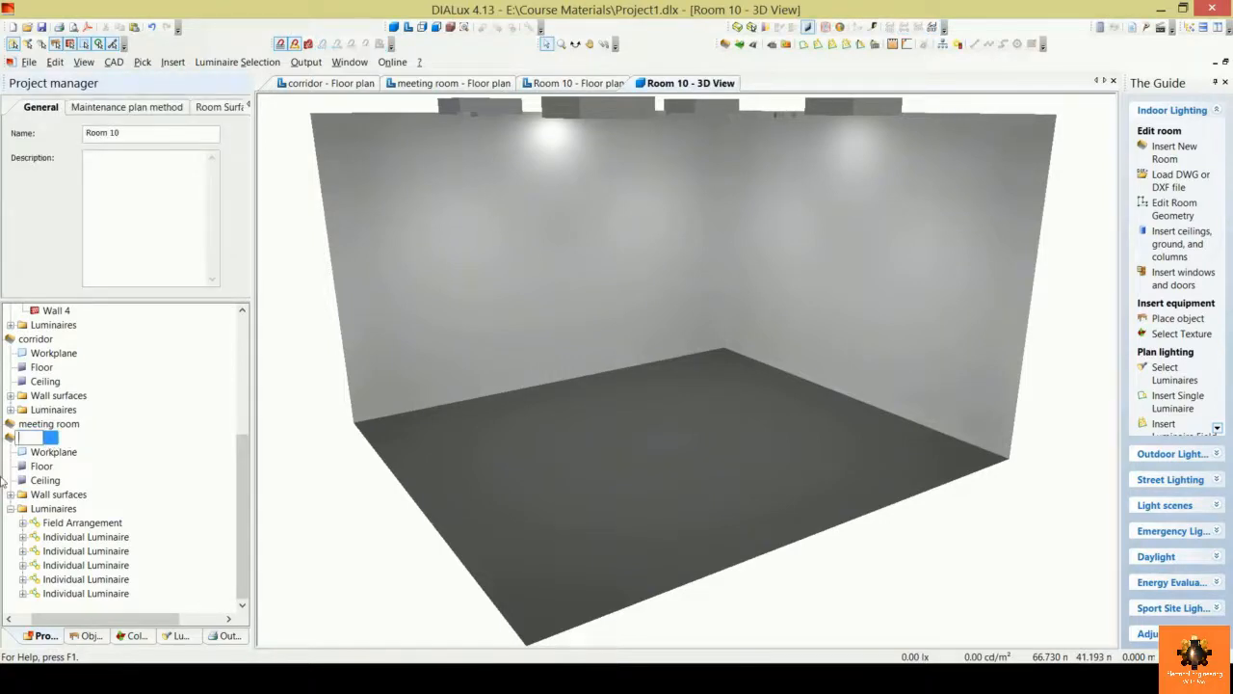
type("operation room")
key("Return")
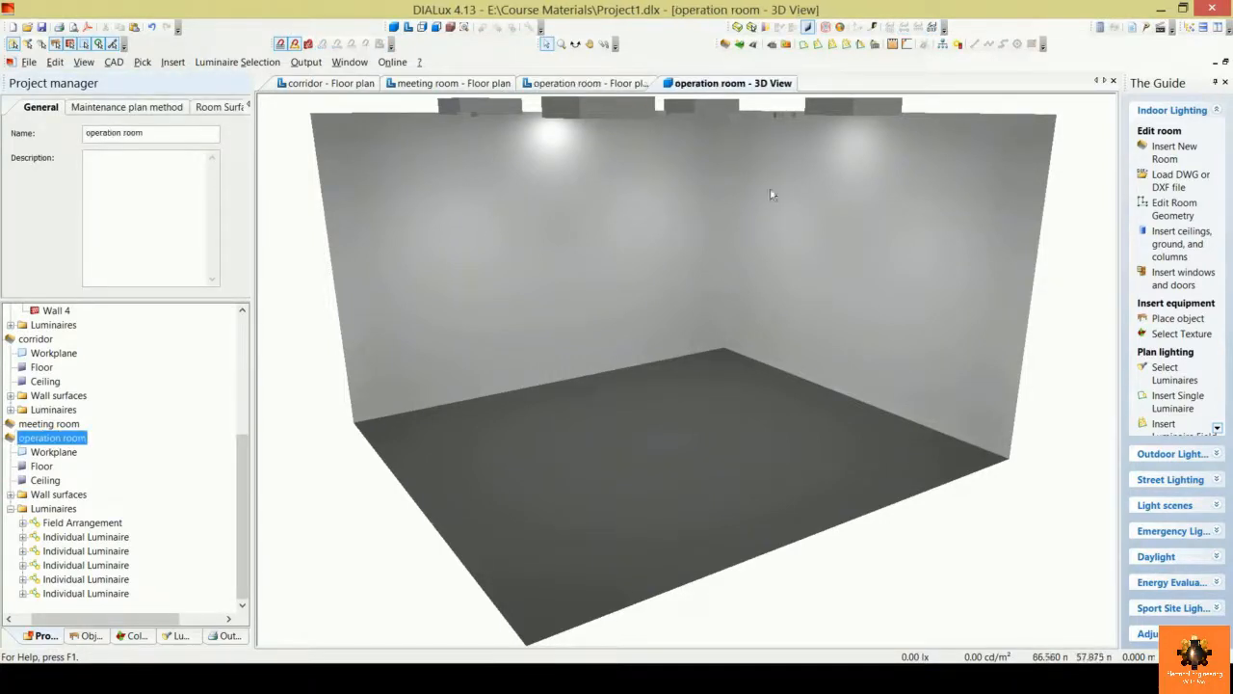
Step: Preview the operation room's single sheet output at full width and examine the isolines and surface illuminance table
left_click(1134, 27)
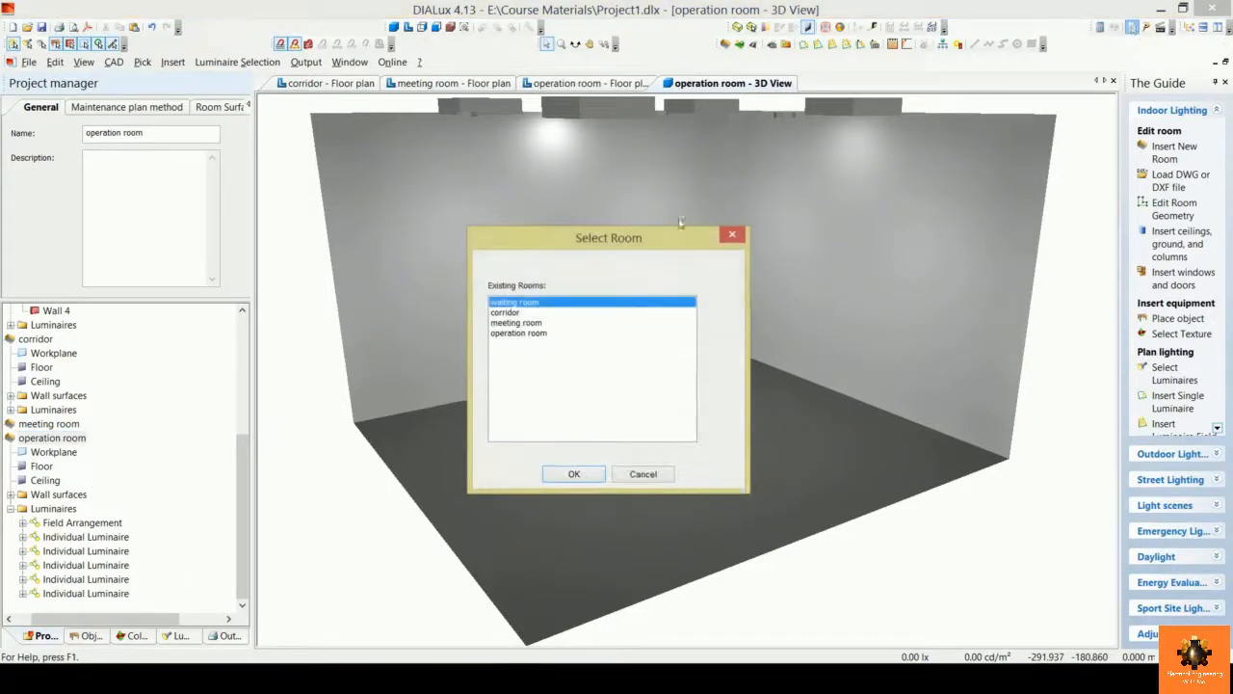
left_click(538, 333)
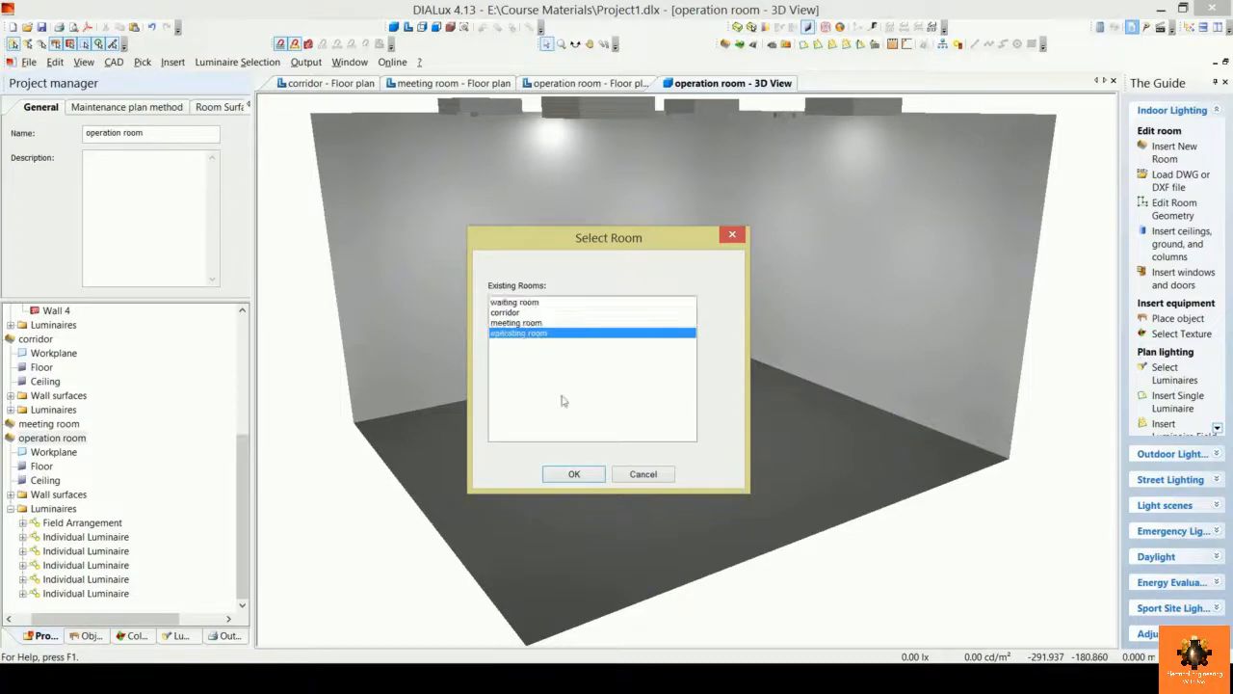
left_click(578, 474)
left_click(148, 34)
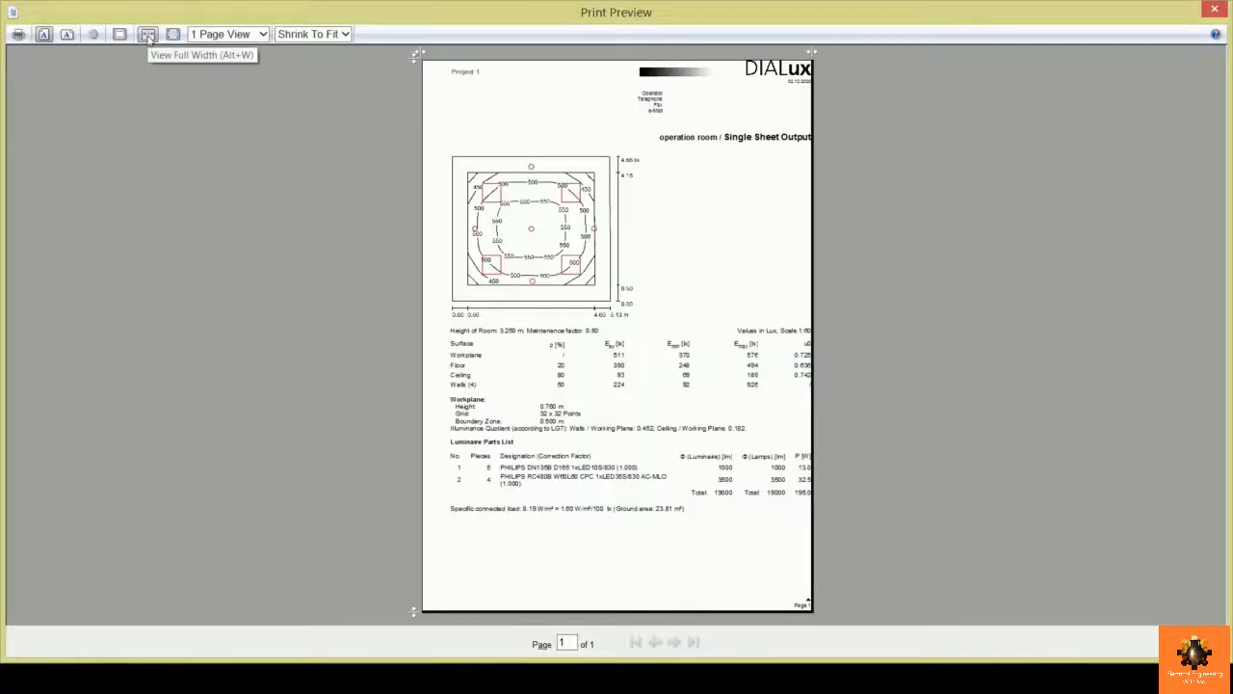
scroll(572, 258, "down", 8)
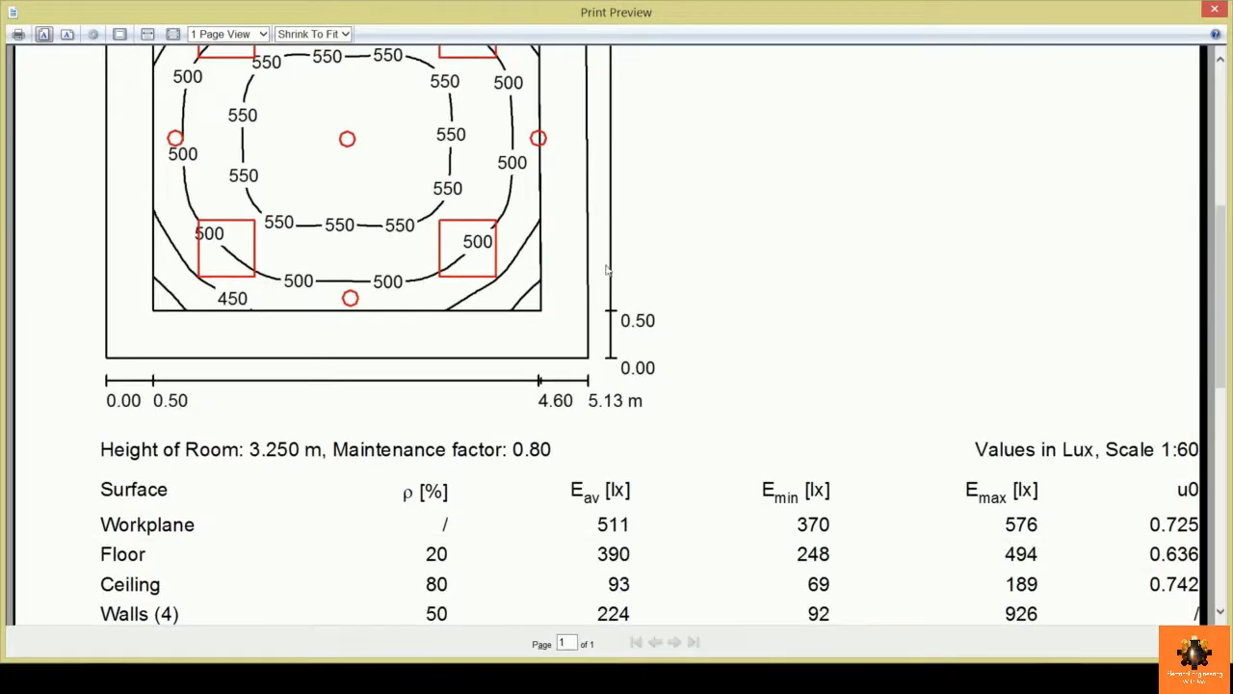
scroll(617, 267, "down", 3)
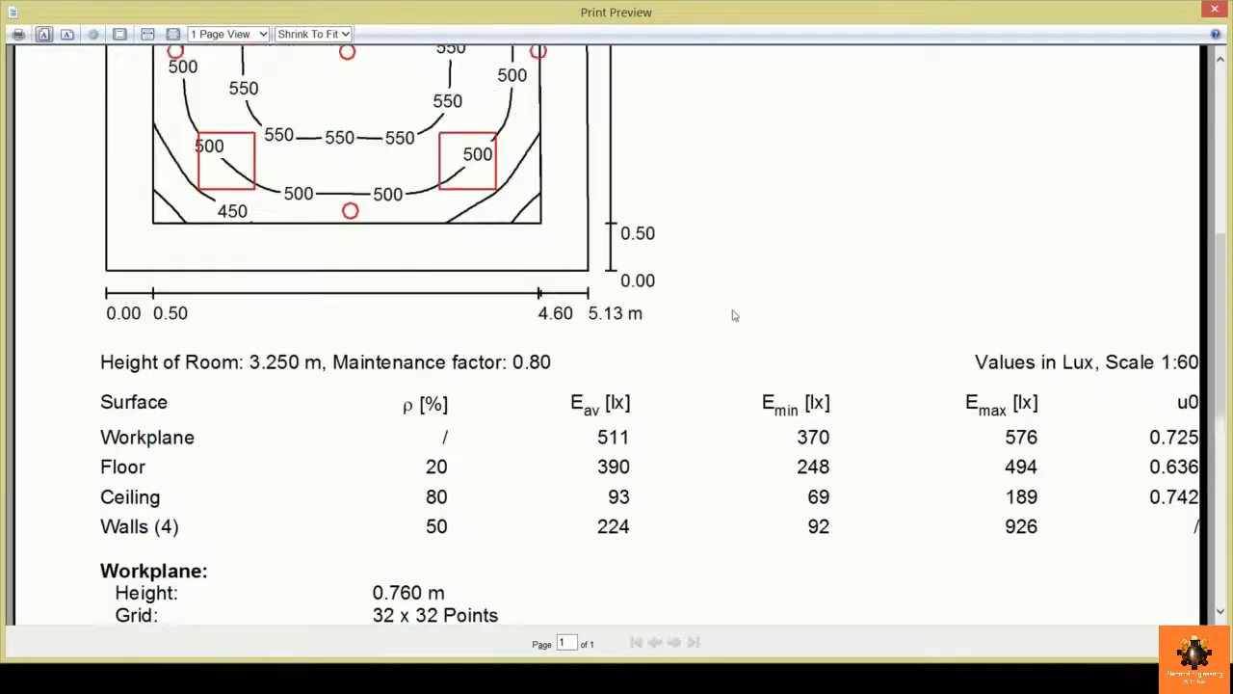
scroll(735, 316, "up", 1)
scroll(1229, 8, "down", 1)
left_click(1216, 10)
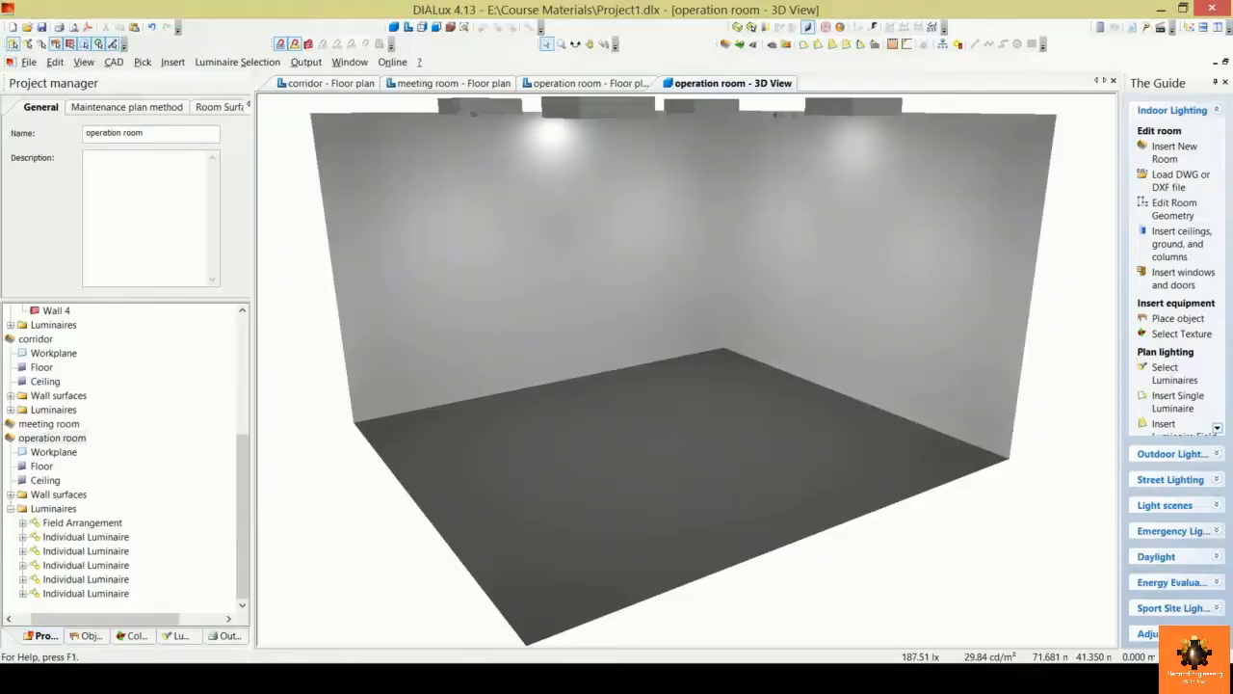
Step: Delete the outer left and right DN135B downlights of the middle row in the floor plan, discarding the calculation results
left_click(603, 85)
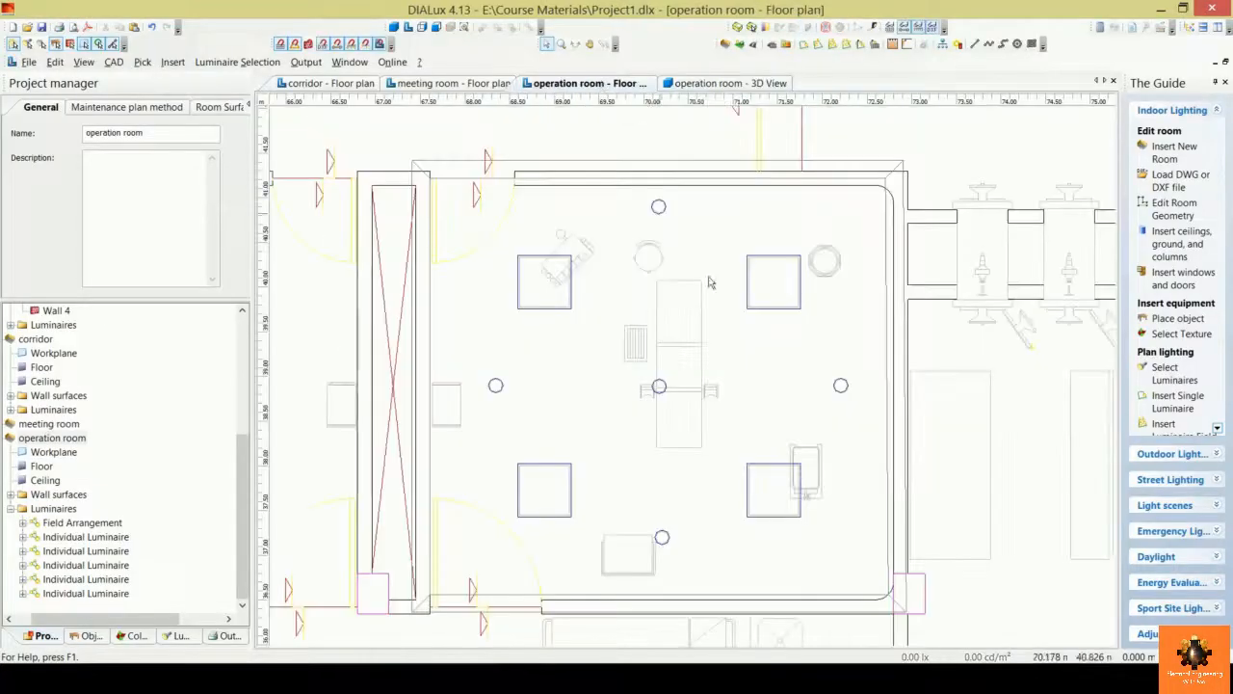
left_click(844, 387)
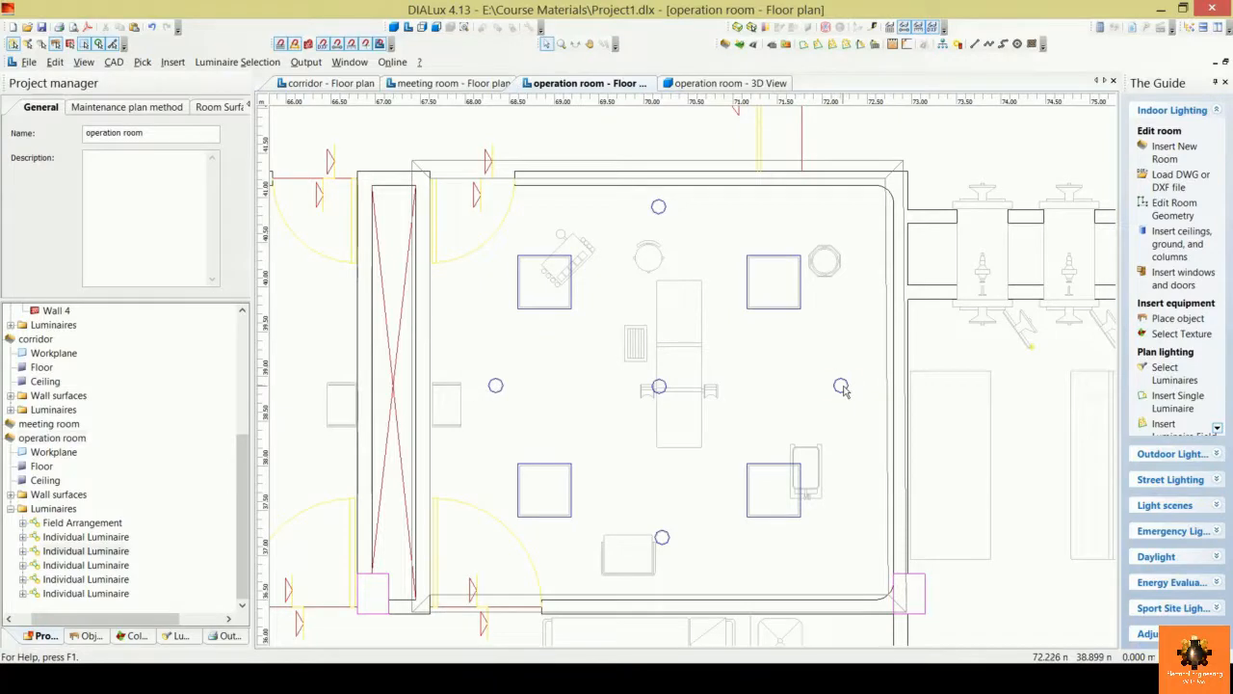
key("Delete")
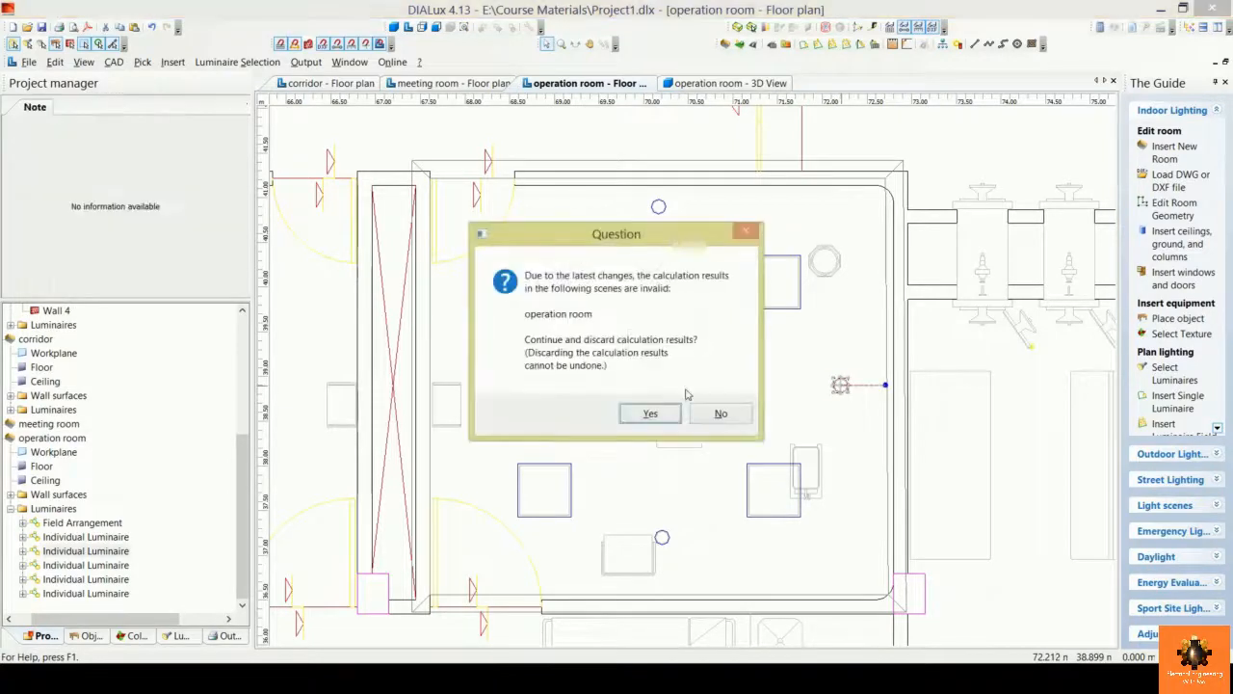
left_click(665, 414)
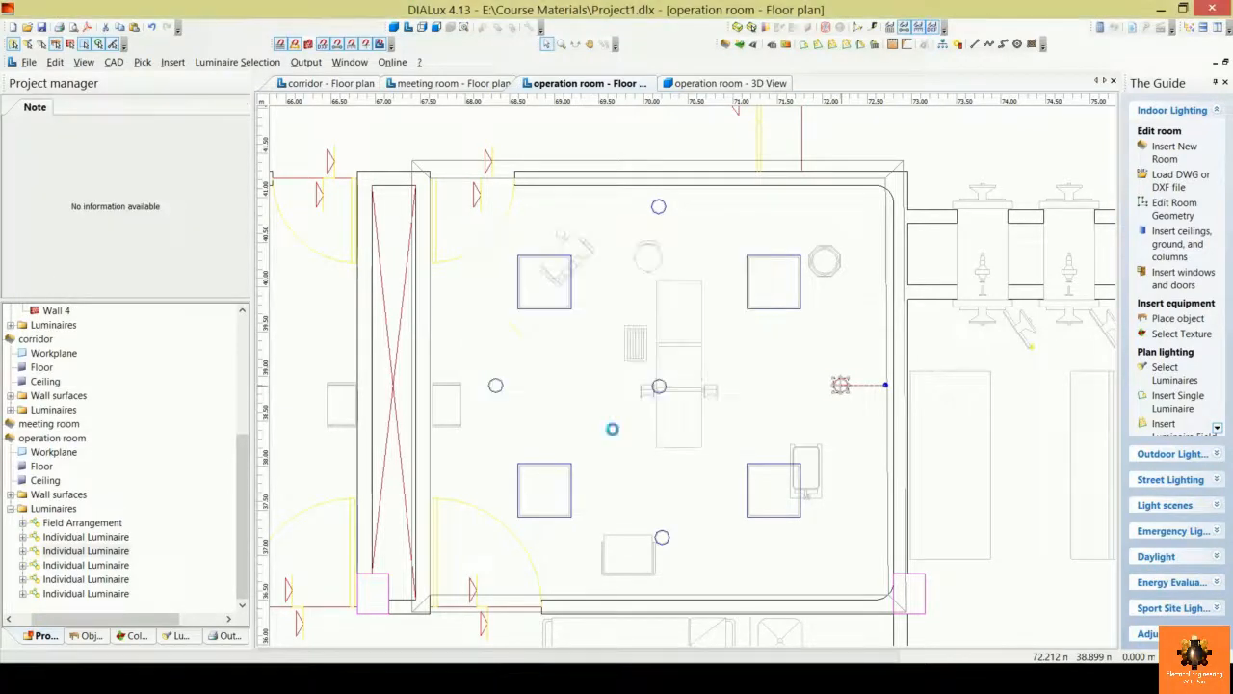
left_click(496, 386)
left_click_drag(497, 389, 503, 398)
key("Delete")
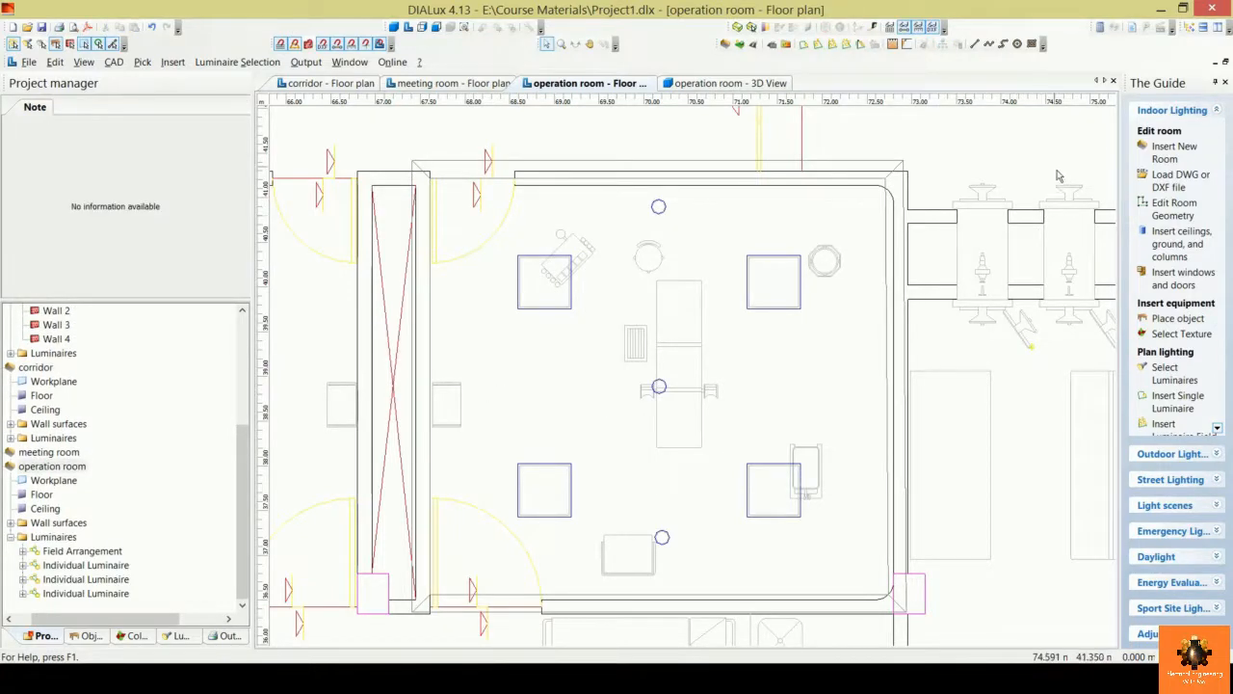
Step: Recalculate the operation room with the standard option and examine the illuminance table in its single sheet output
left_click(1099, 28)
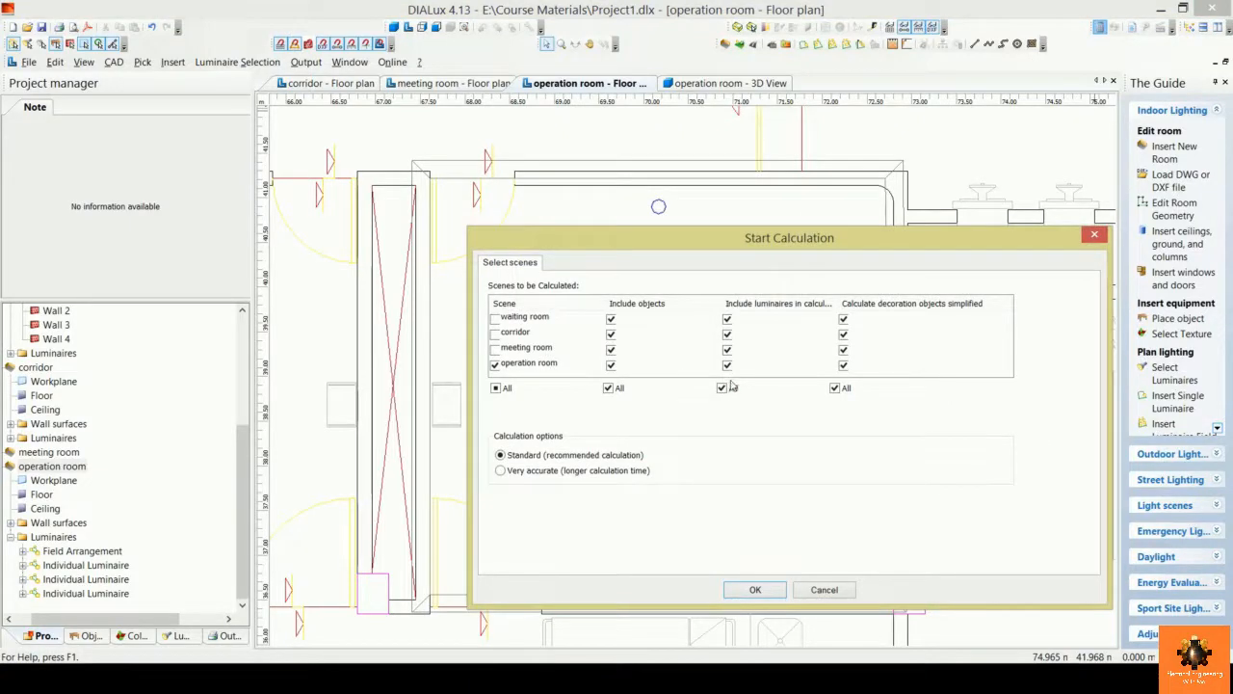
left_click(755, 591)
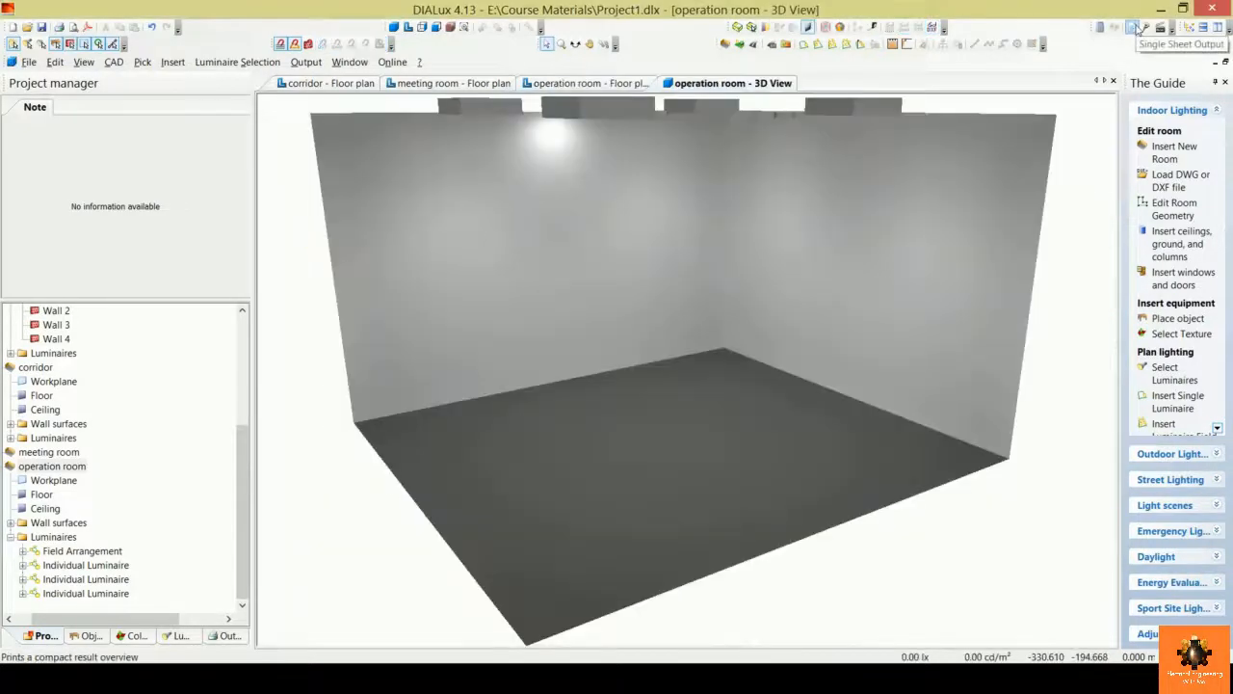
left_click(1134, 27)
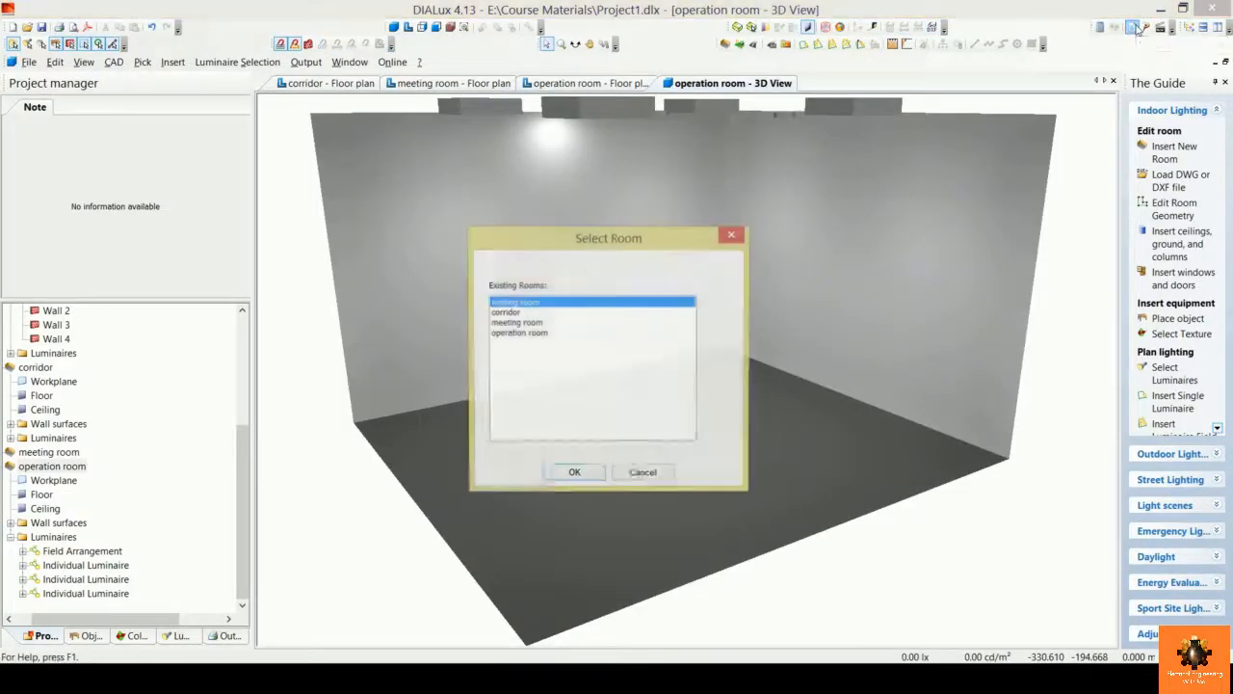
left_click(537, 333)
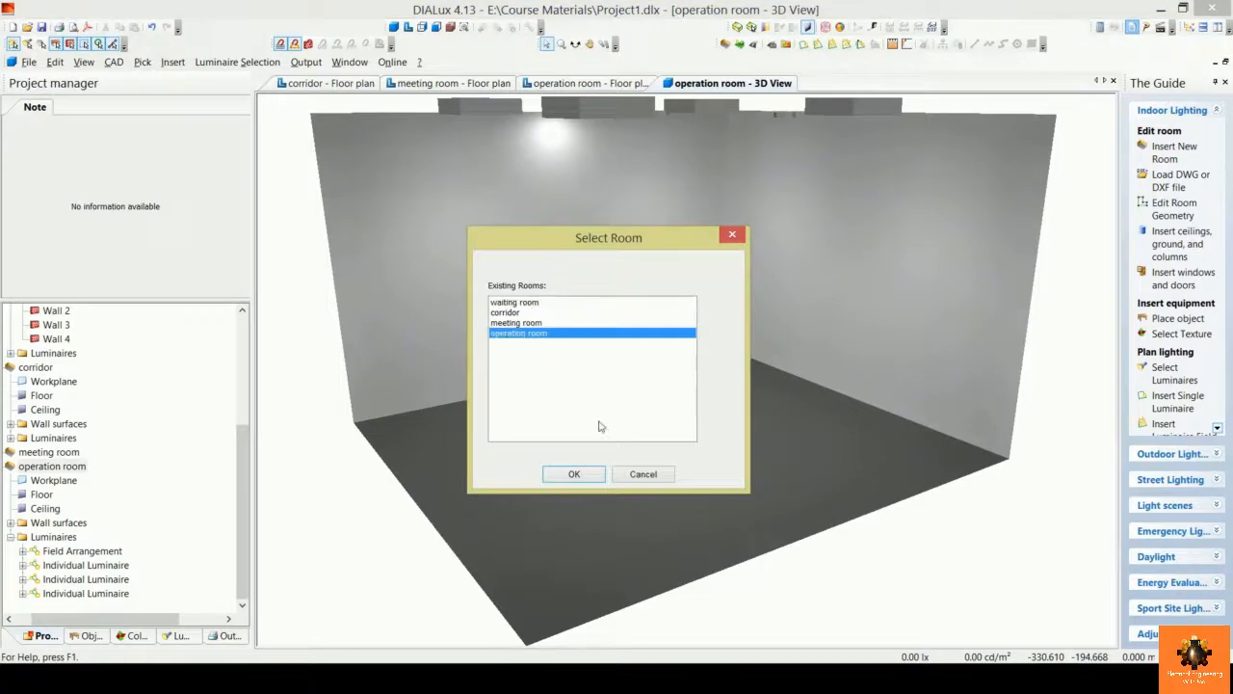
left_click(575, 474)
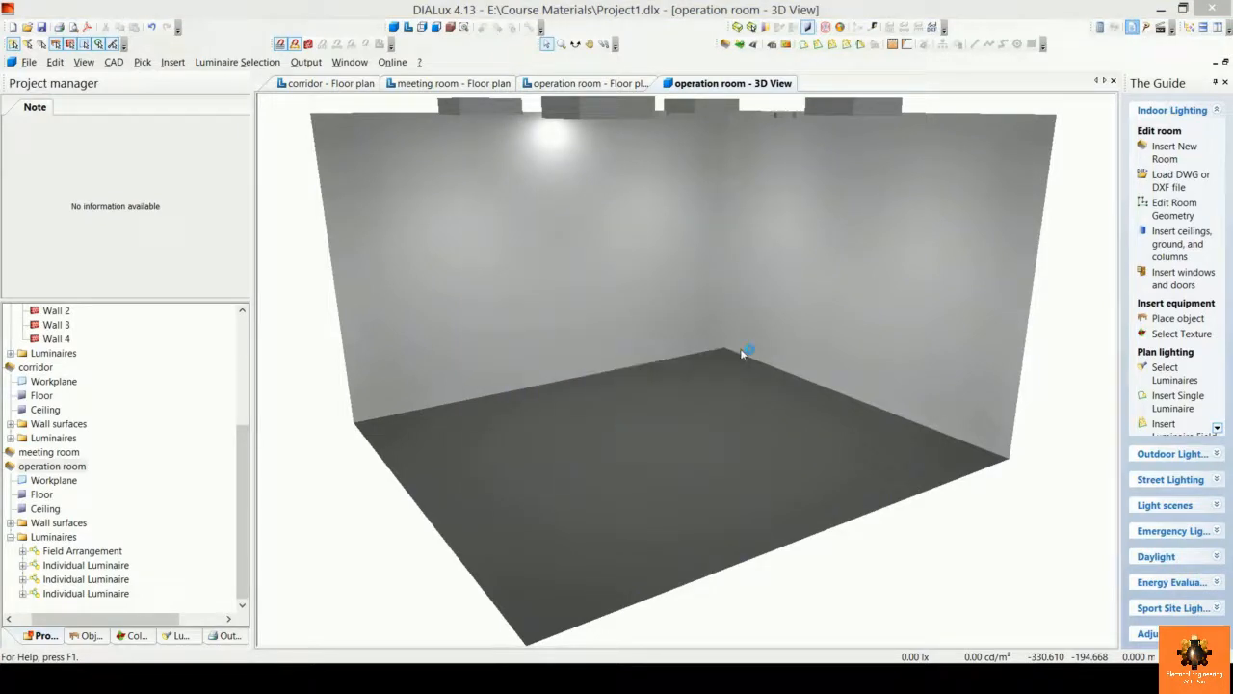
left_click(148, 36)
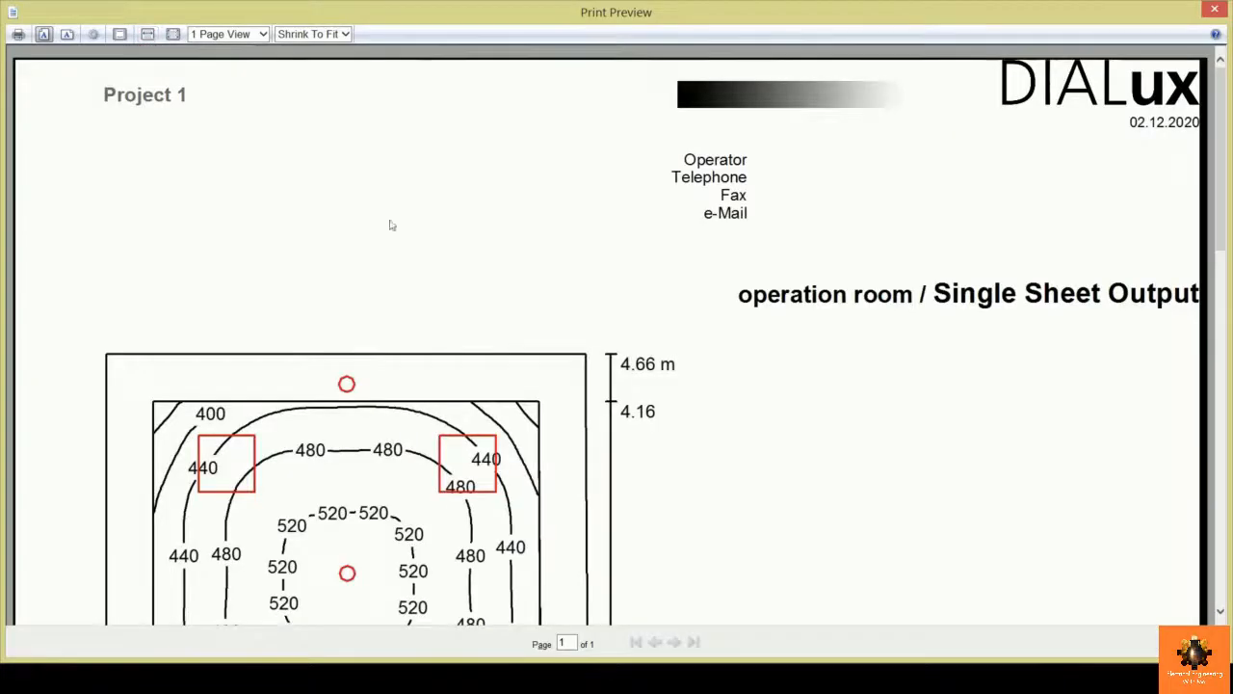
scroll(504, 304, "down", 3)
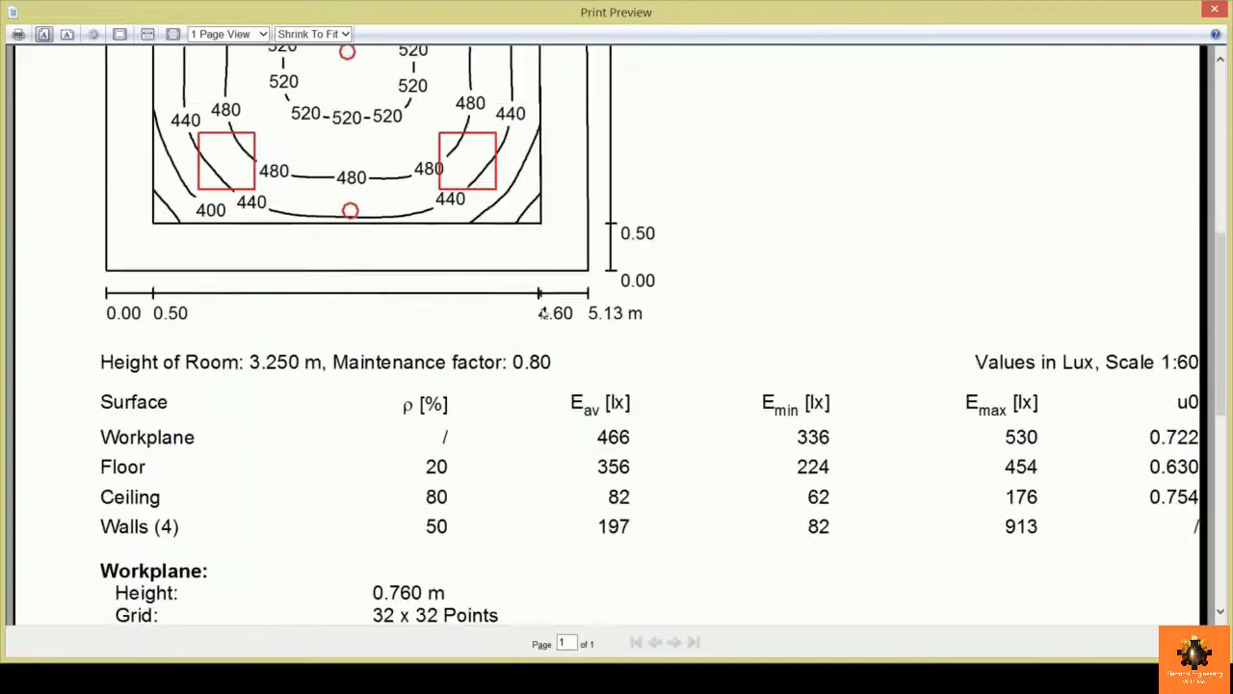